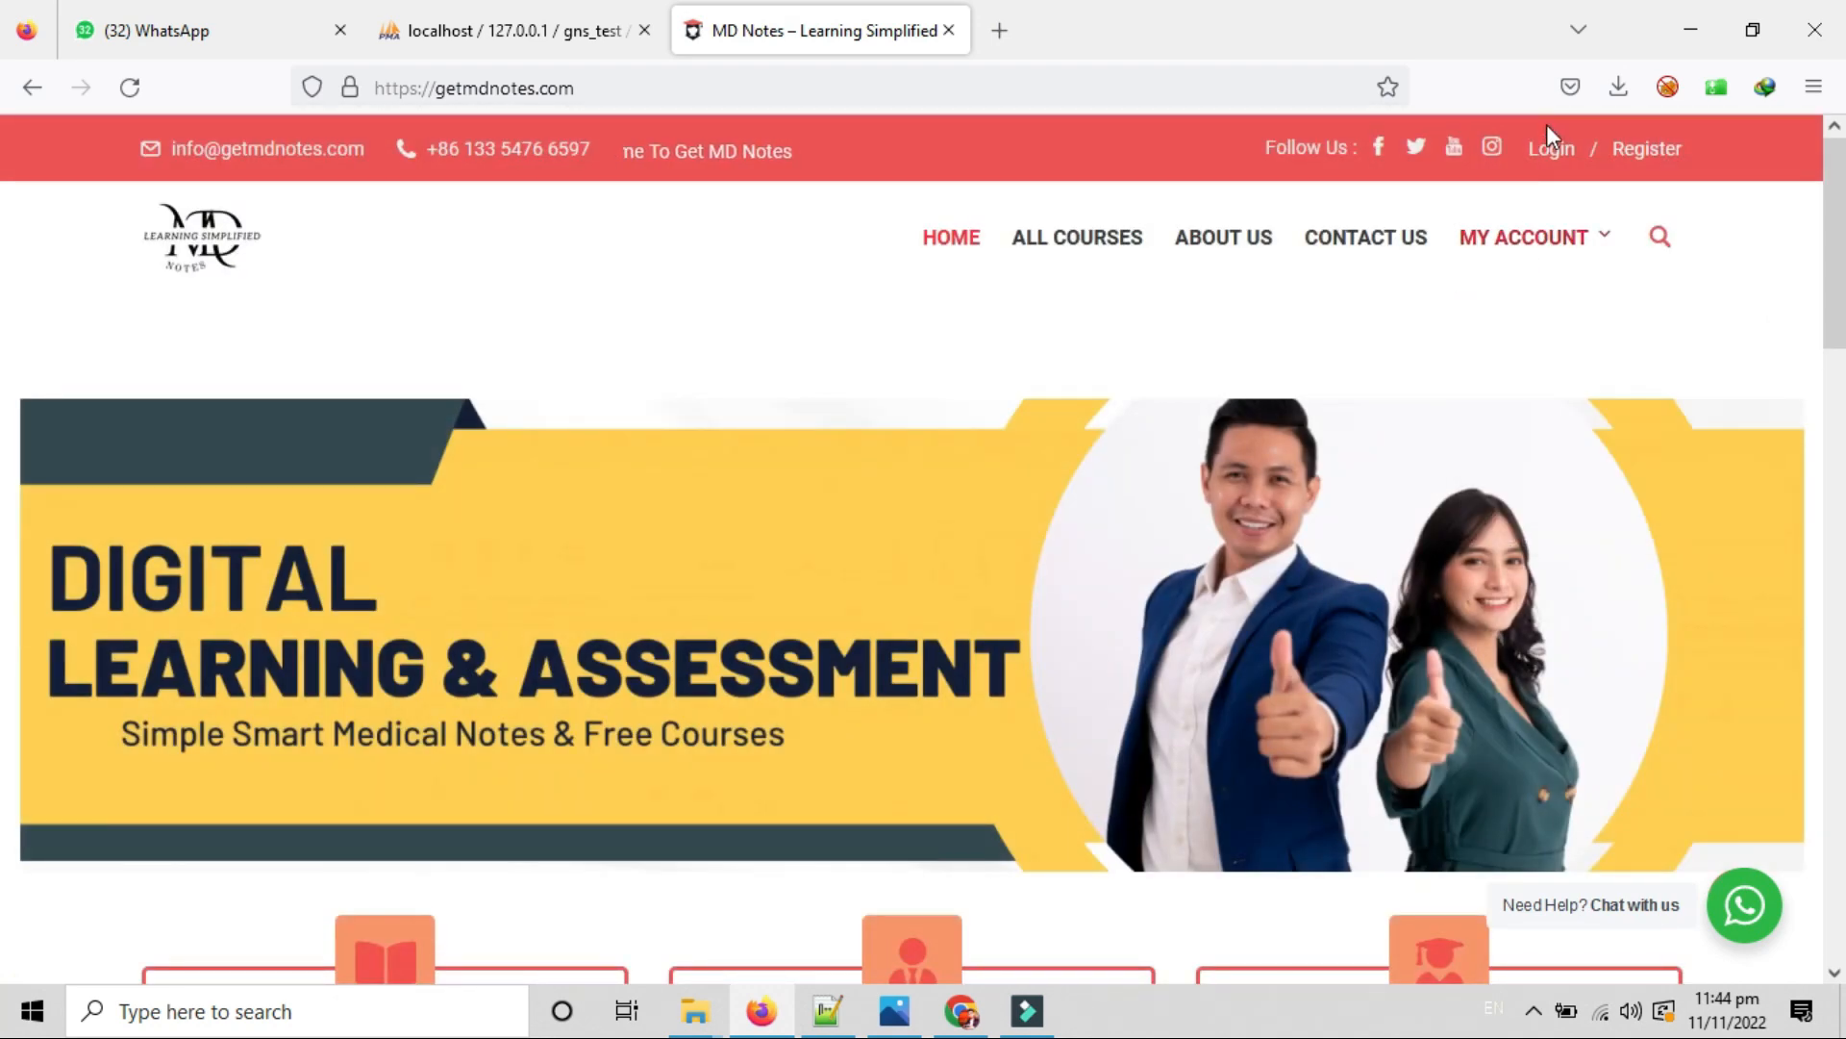
Sign in to the MD Notes site with the admin username and account password.
click(1556, 151)
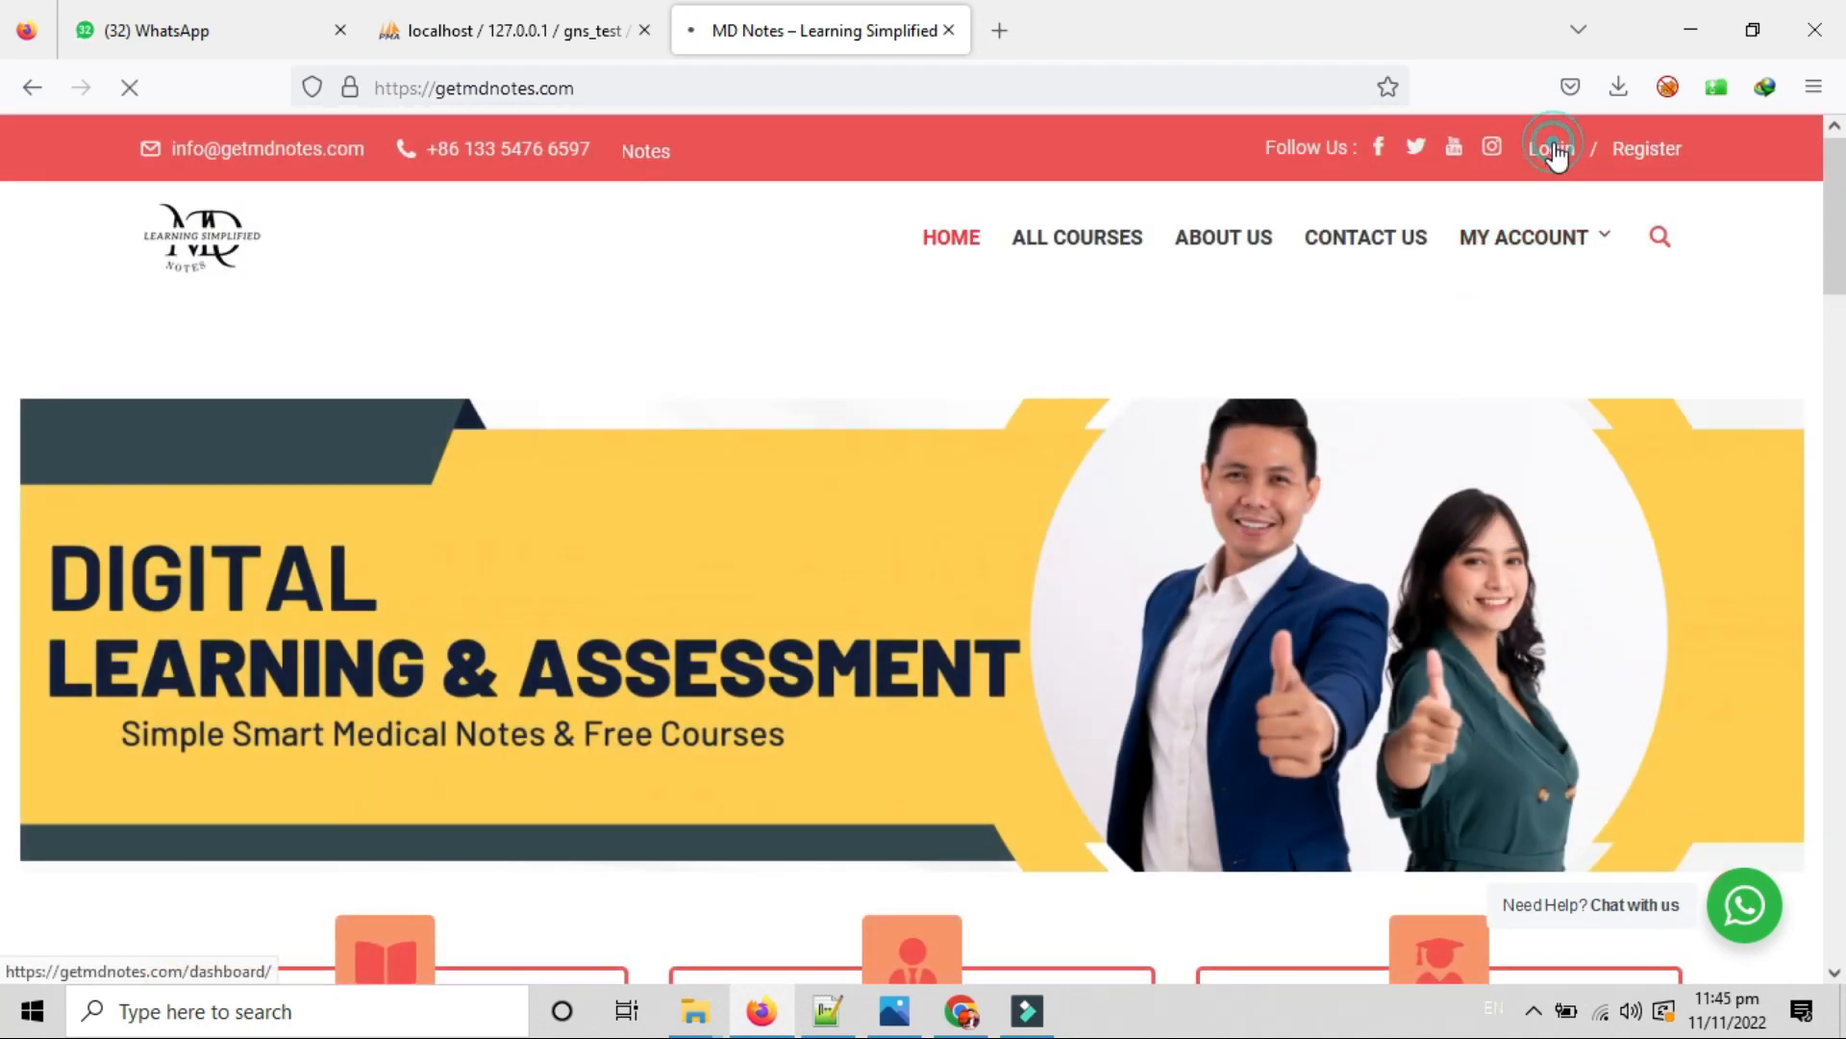
scroll(995, 375, down, 5)
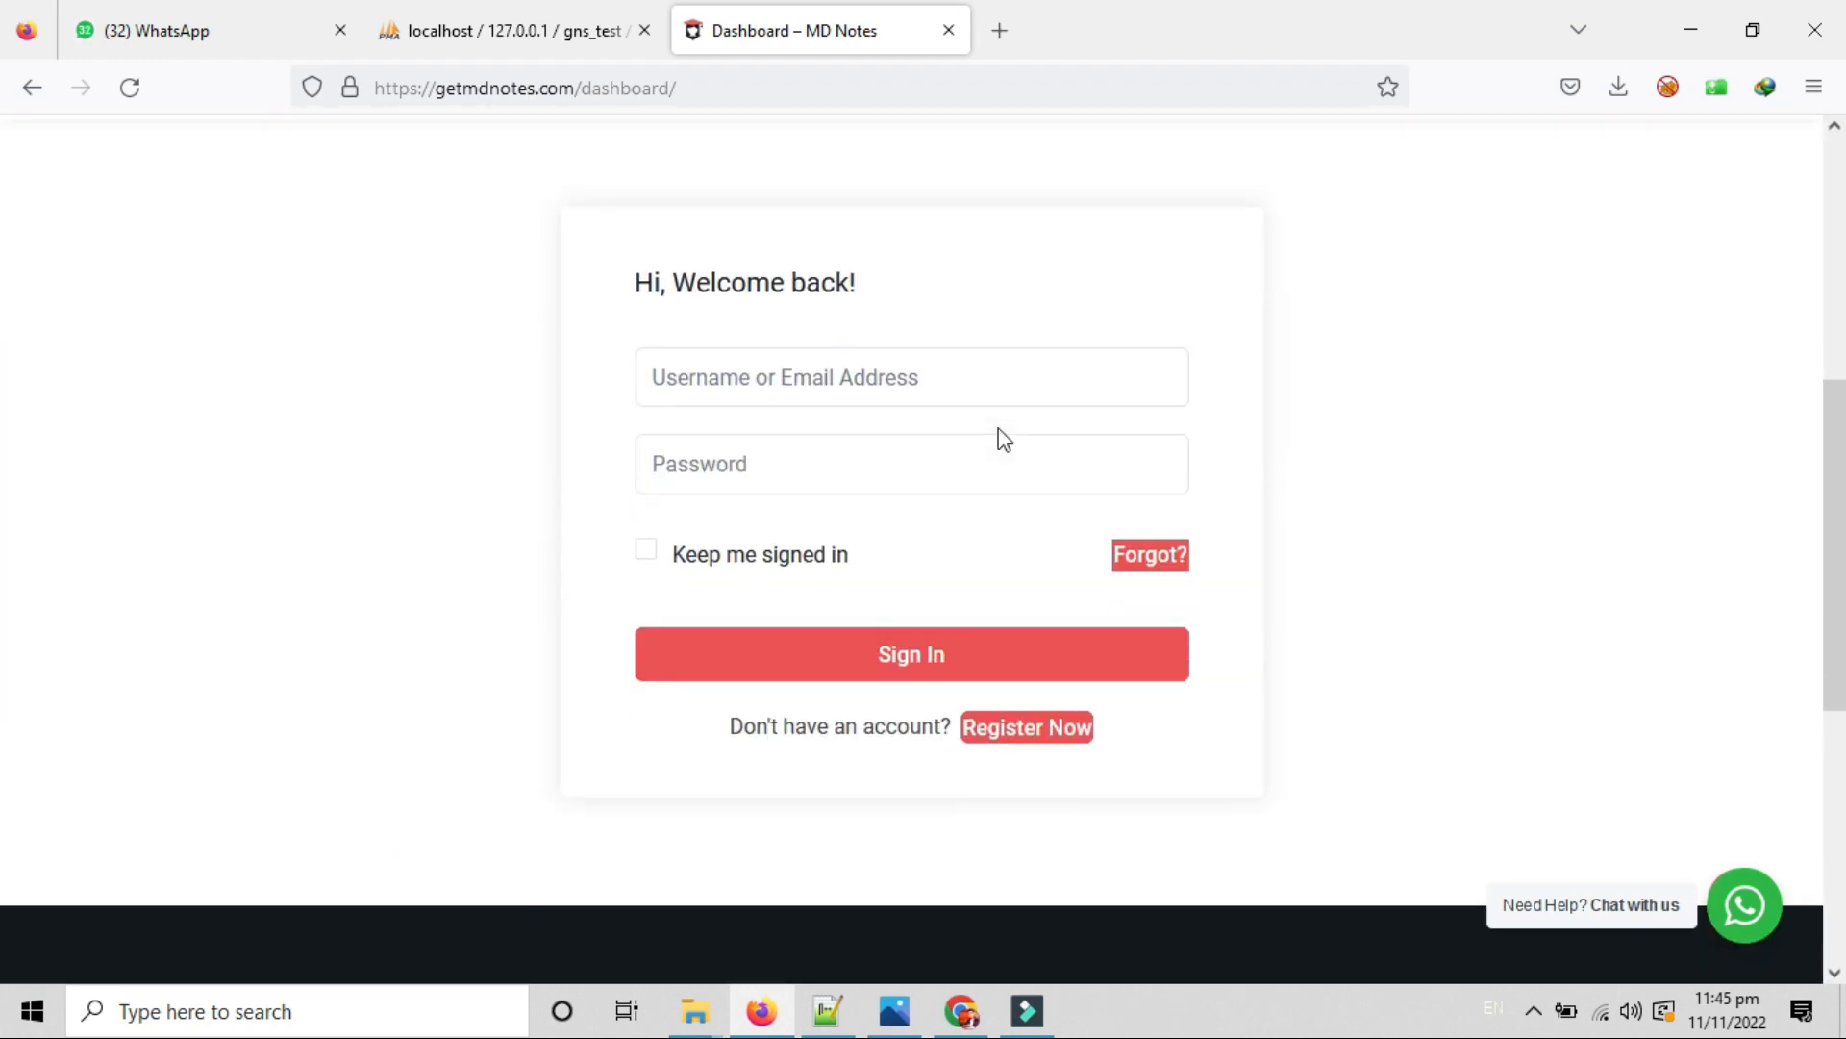
click(739, 366)
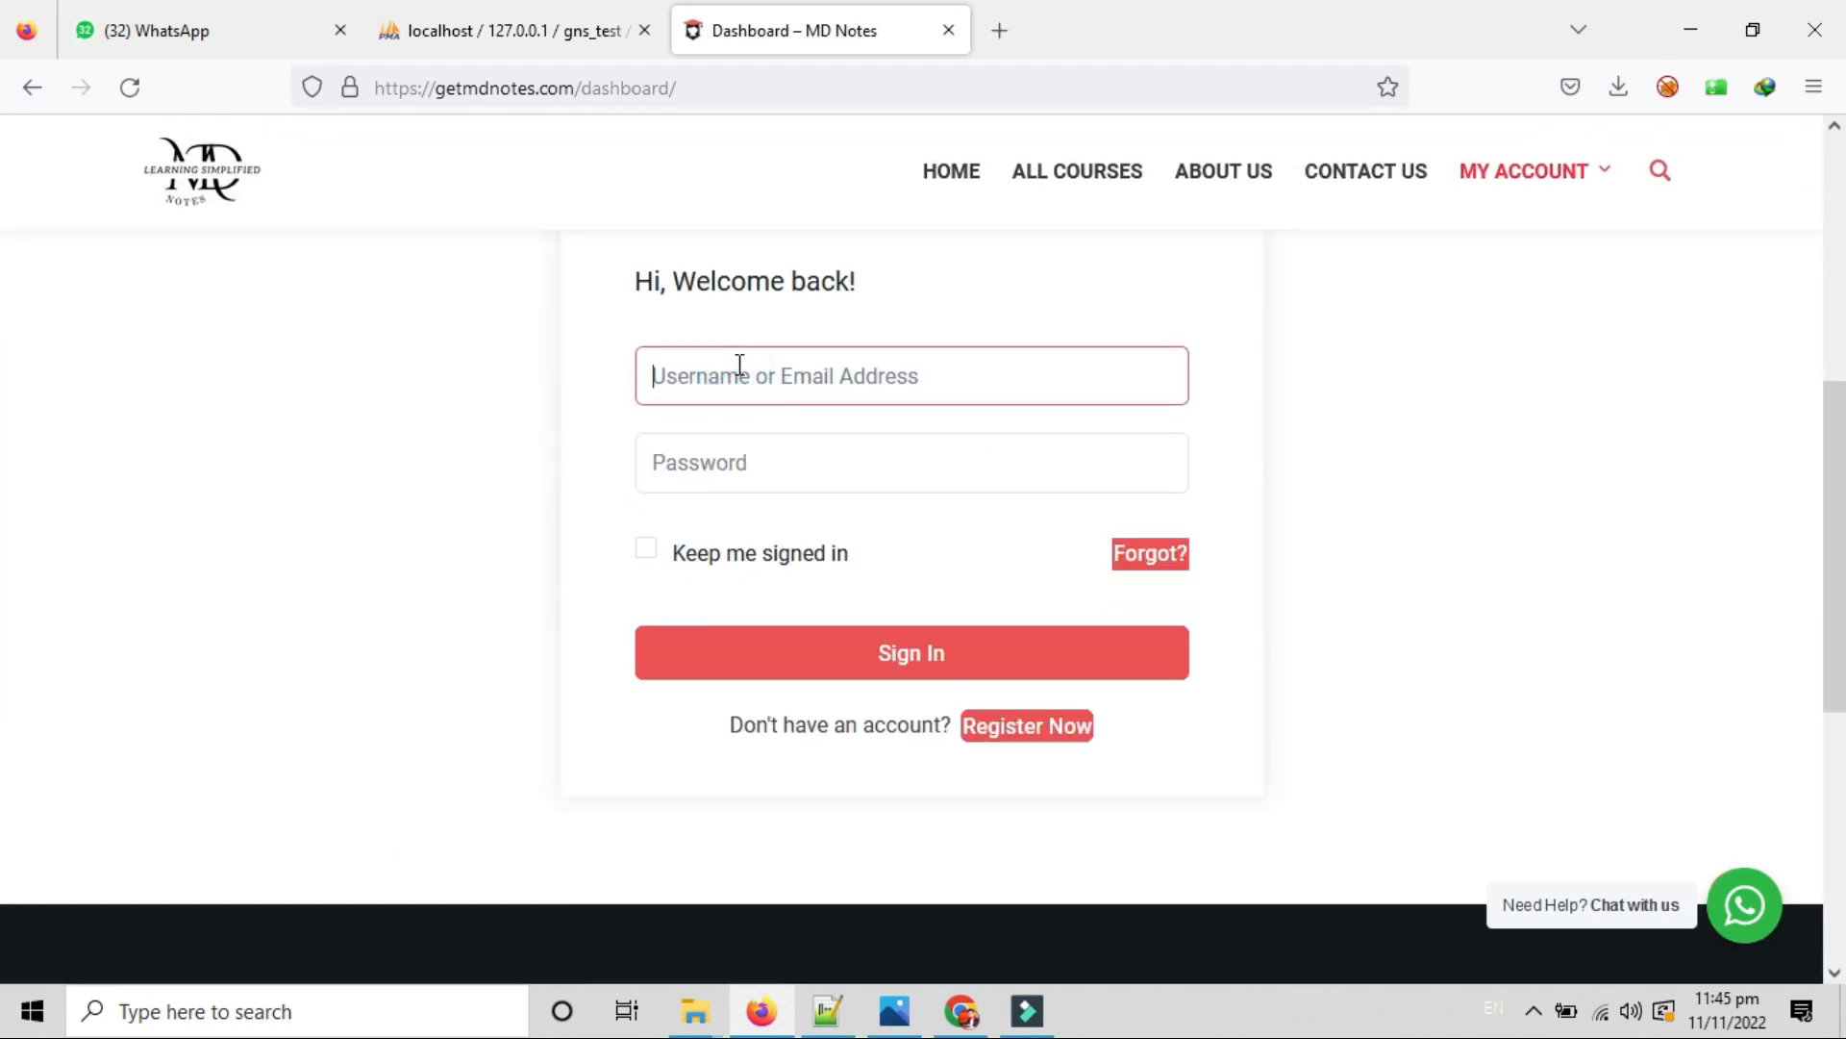
text(admin)
key(Tab)
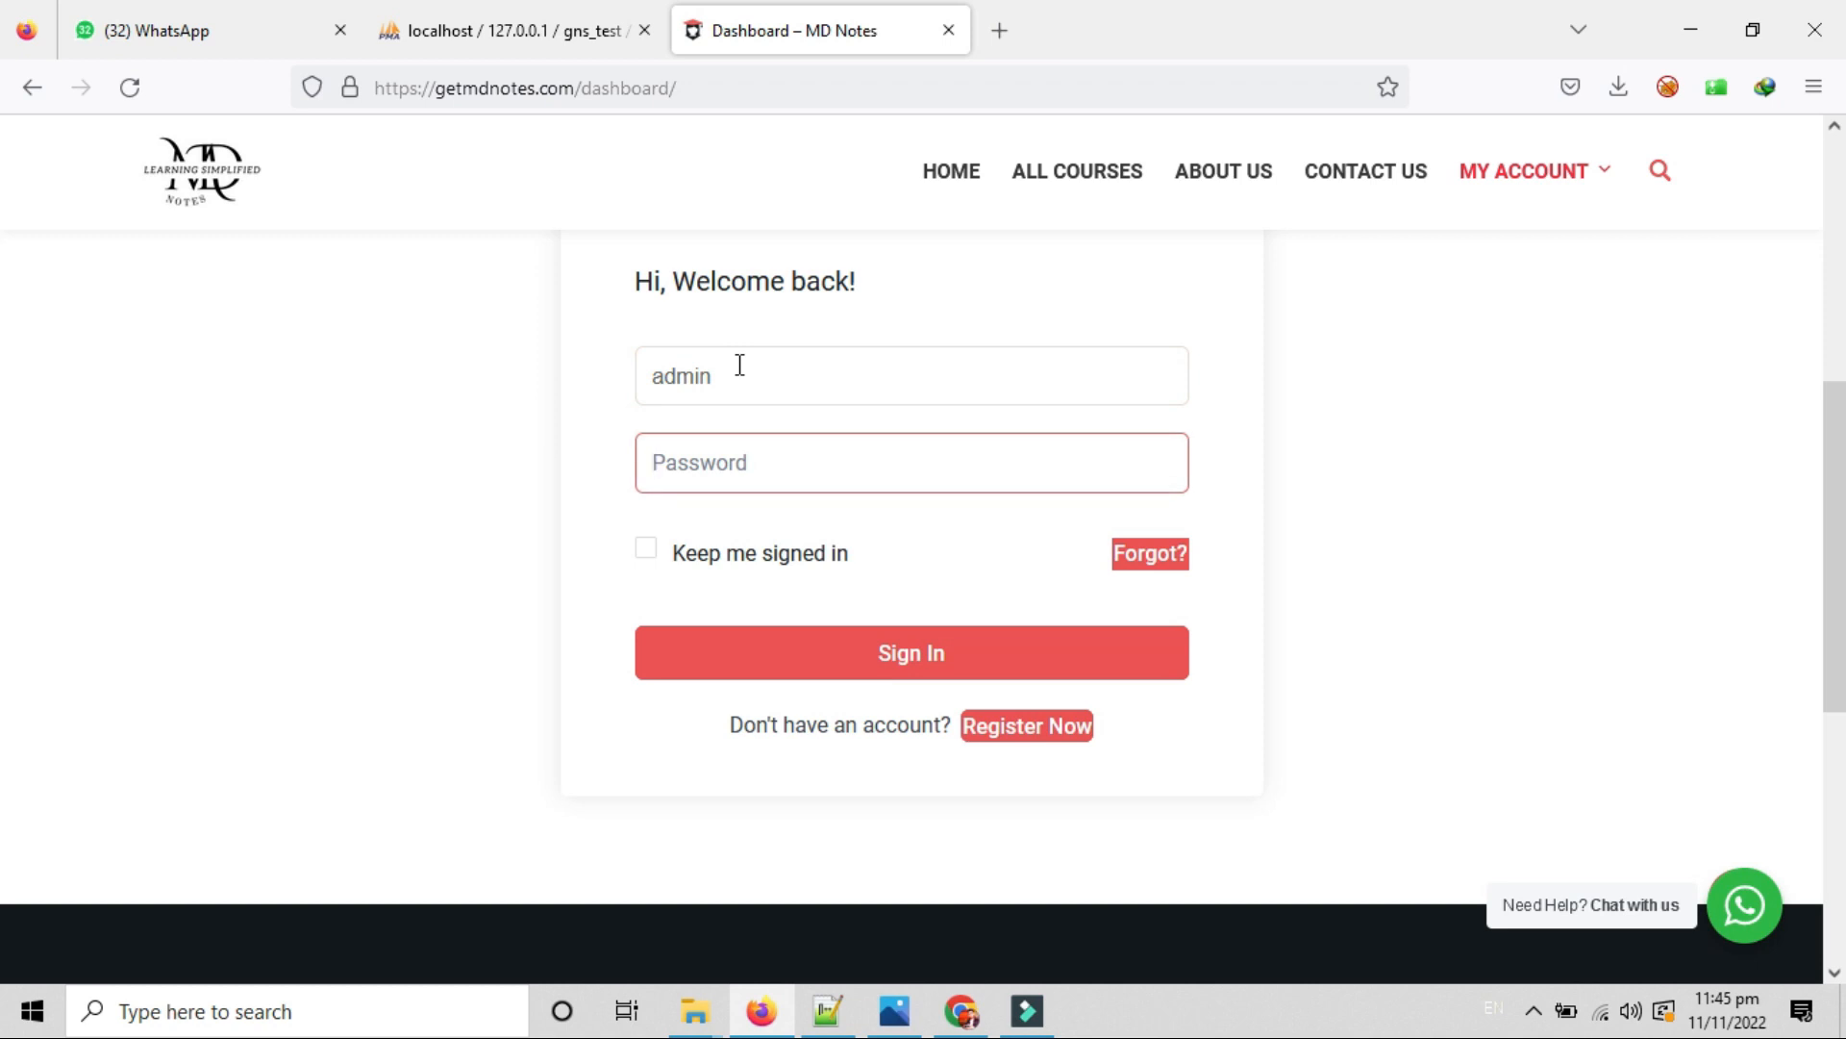
text(••)
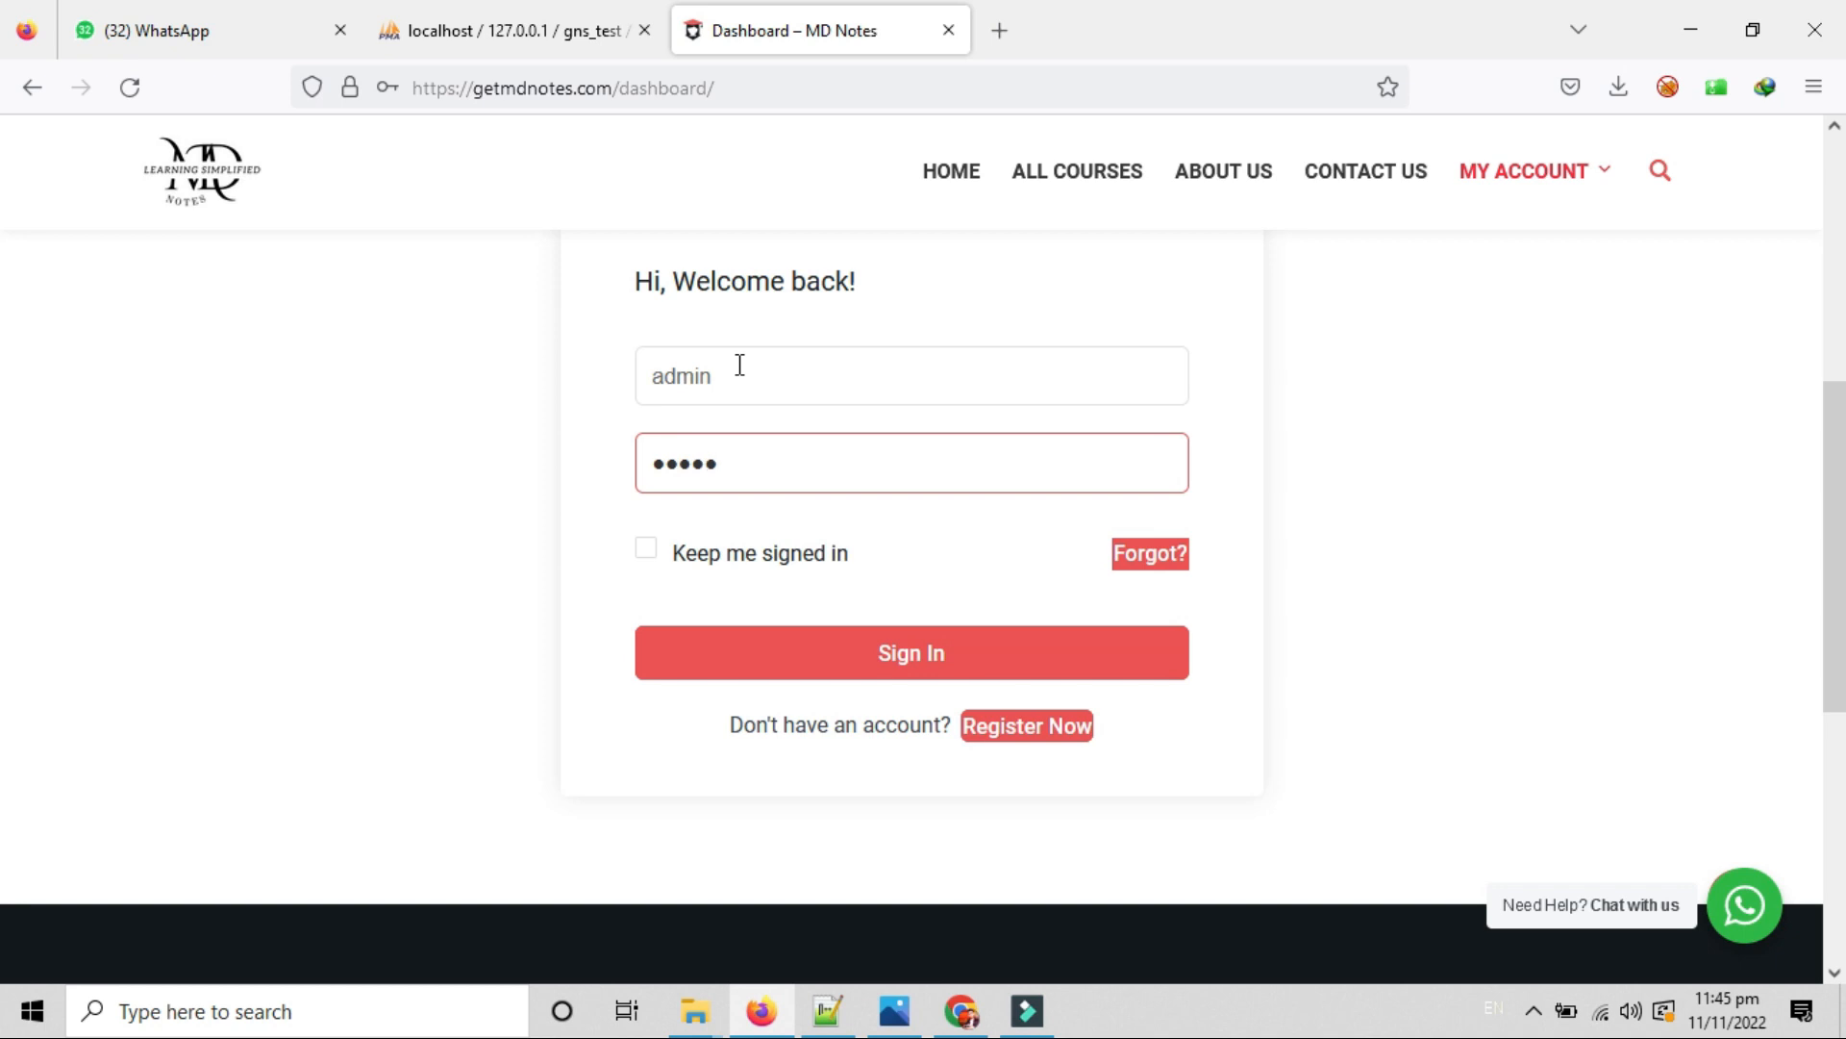
text(••••••••••••)
key(Return)
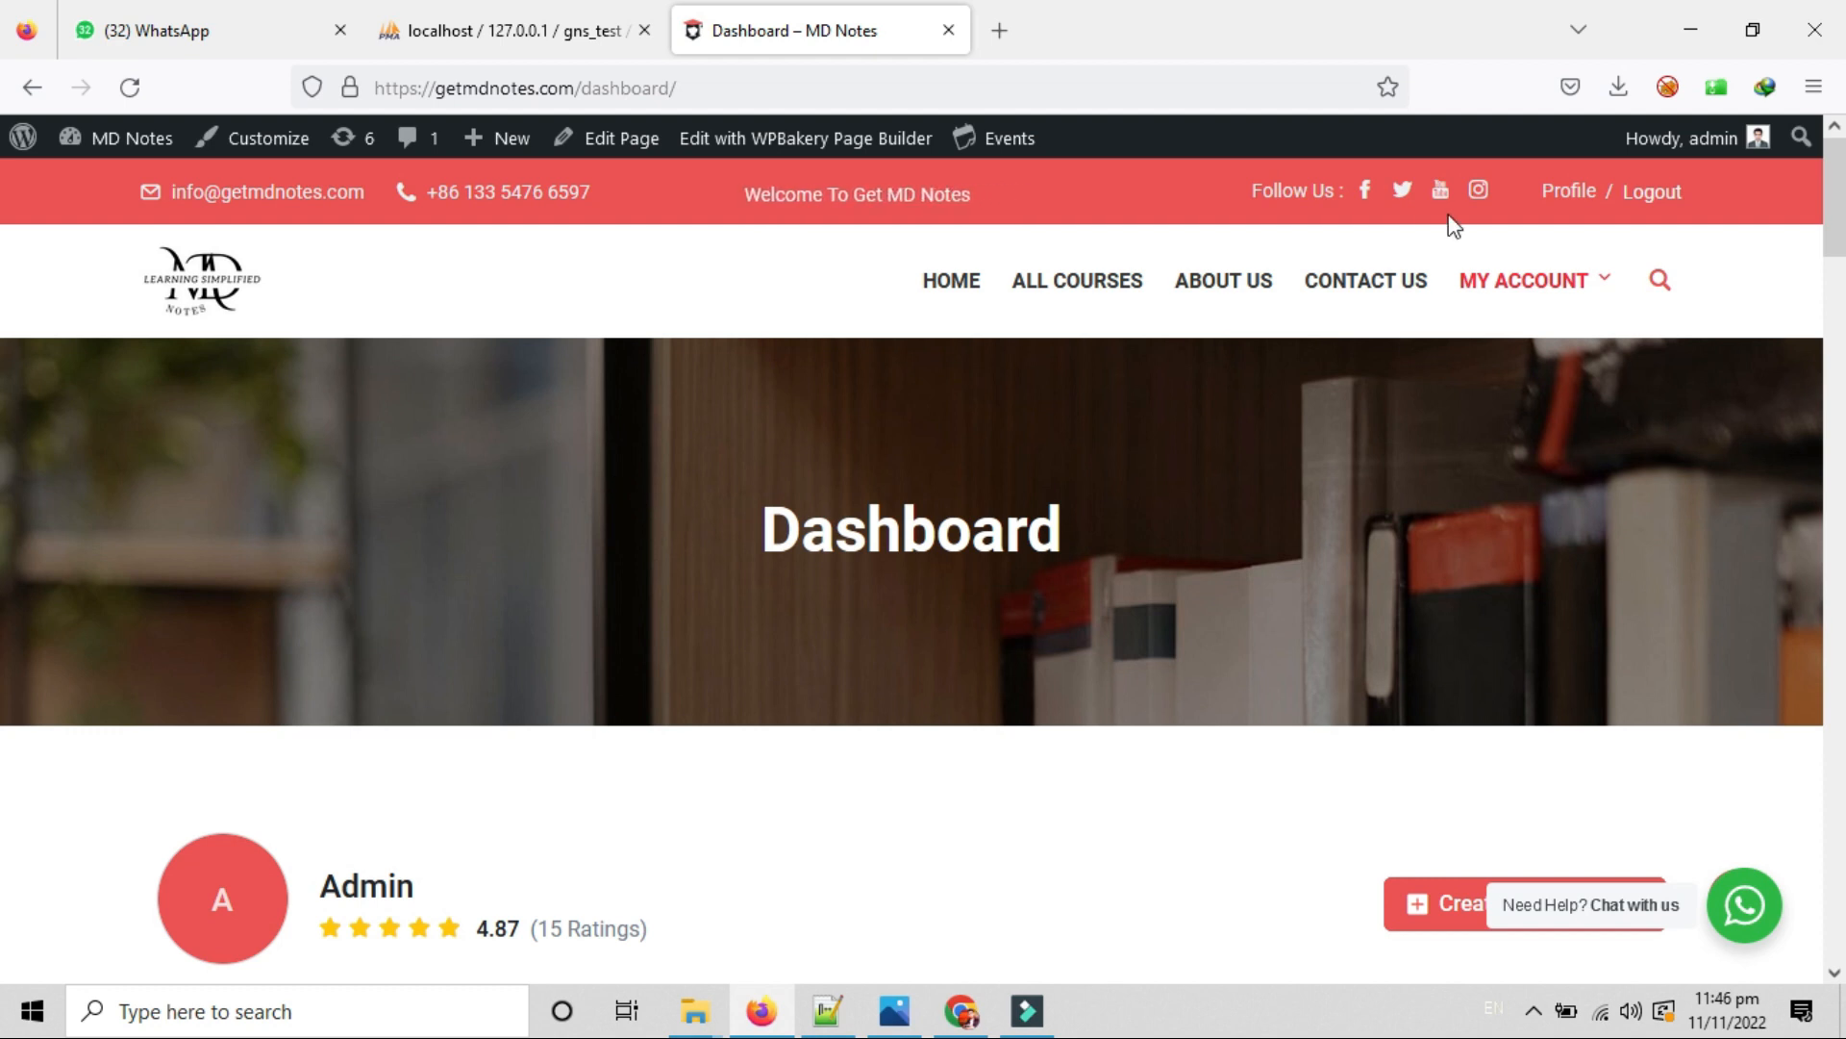
Go from the front-end dashboard to the WordPress admin Dashboard through the MD Notes menu.
mouse_move(1508, 276)
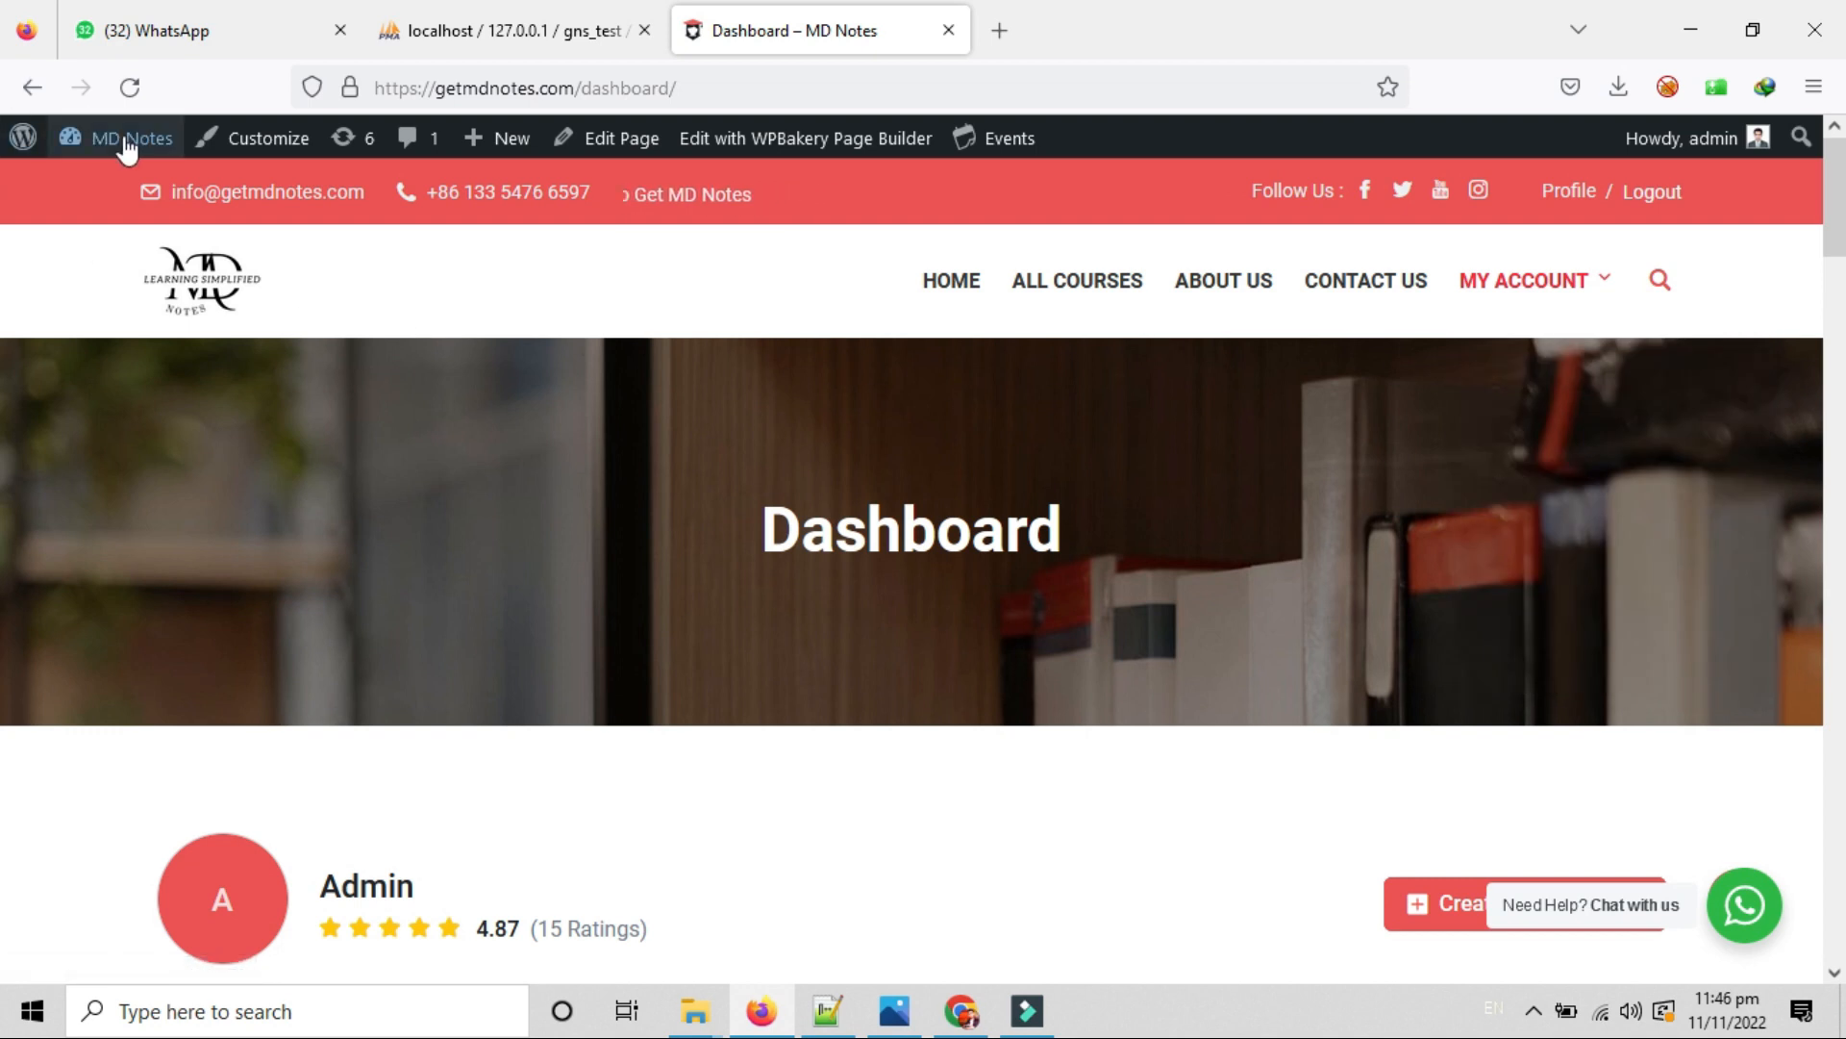
mouse_move(107, 144)
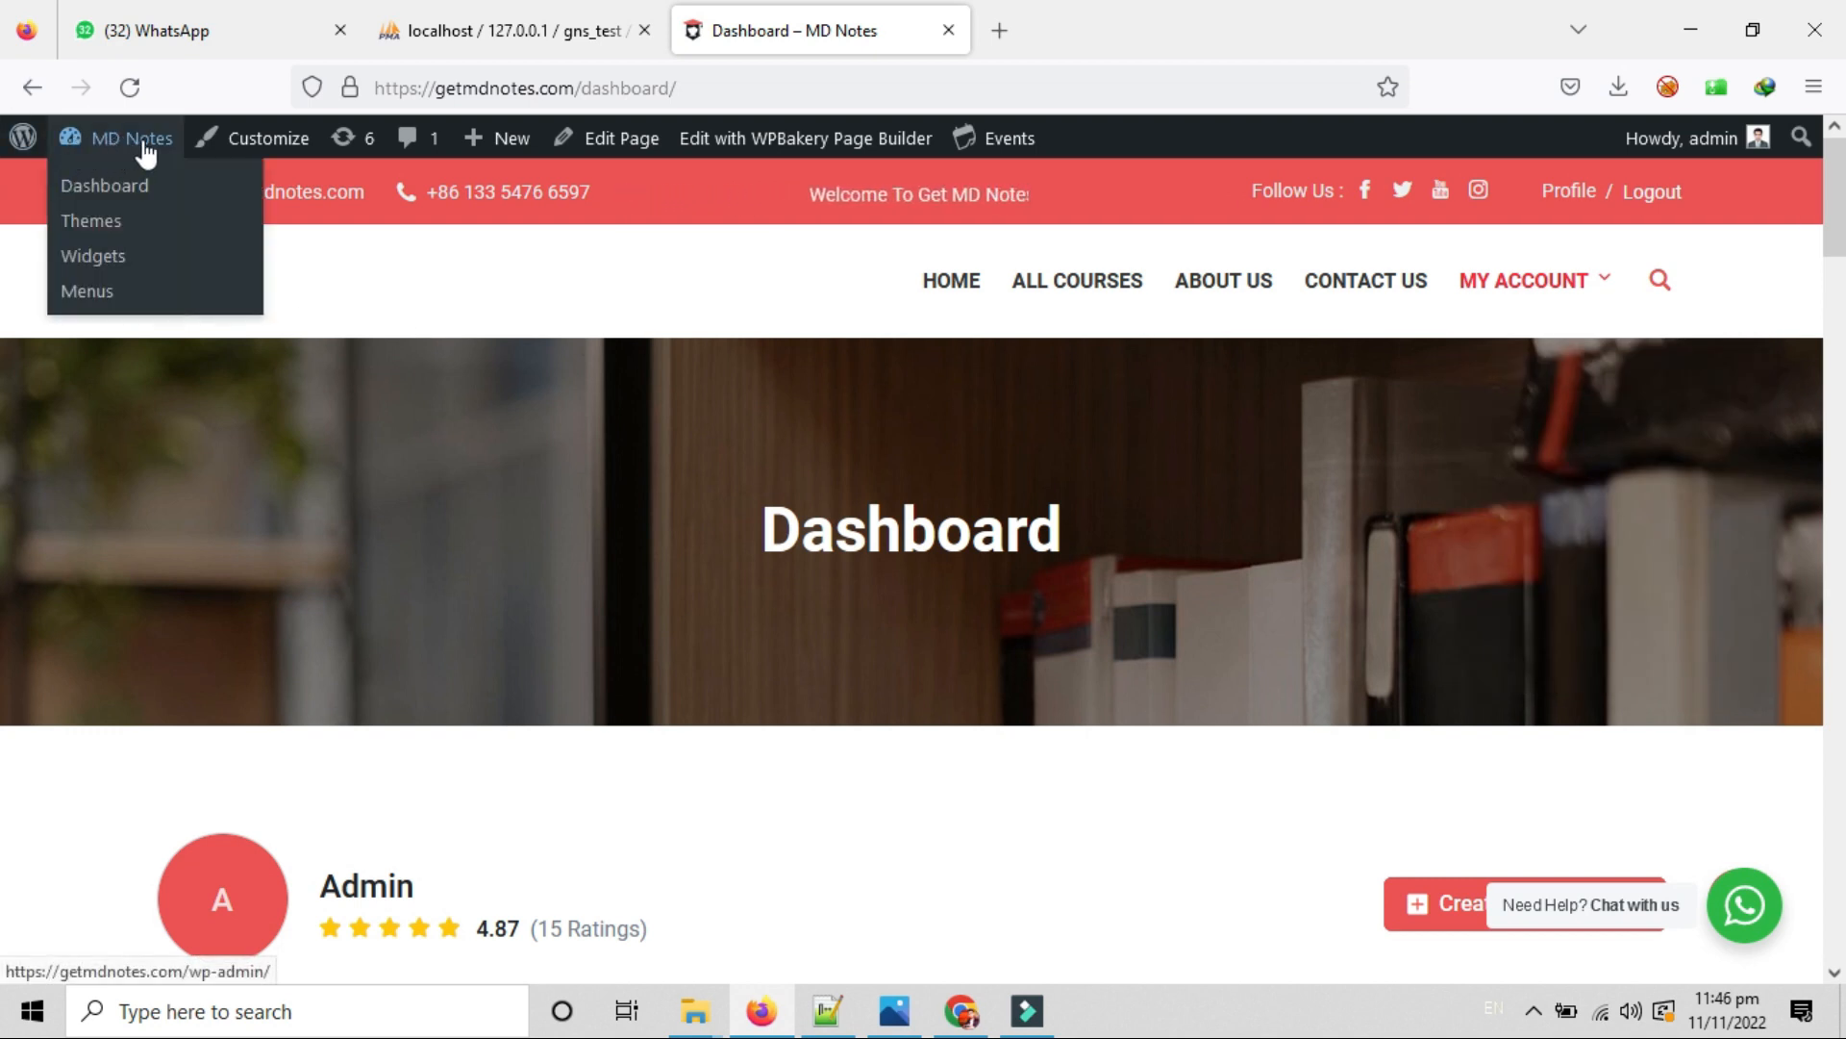
click(132, 198)
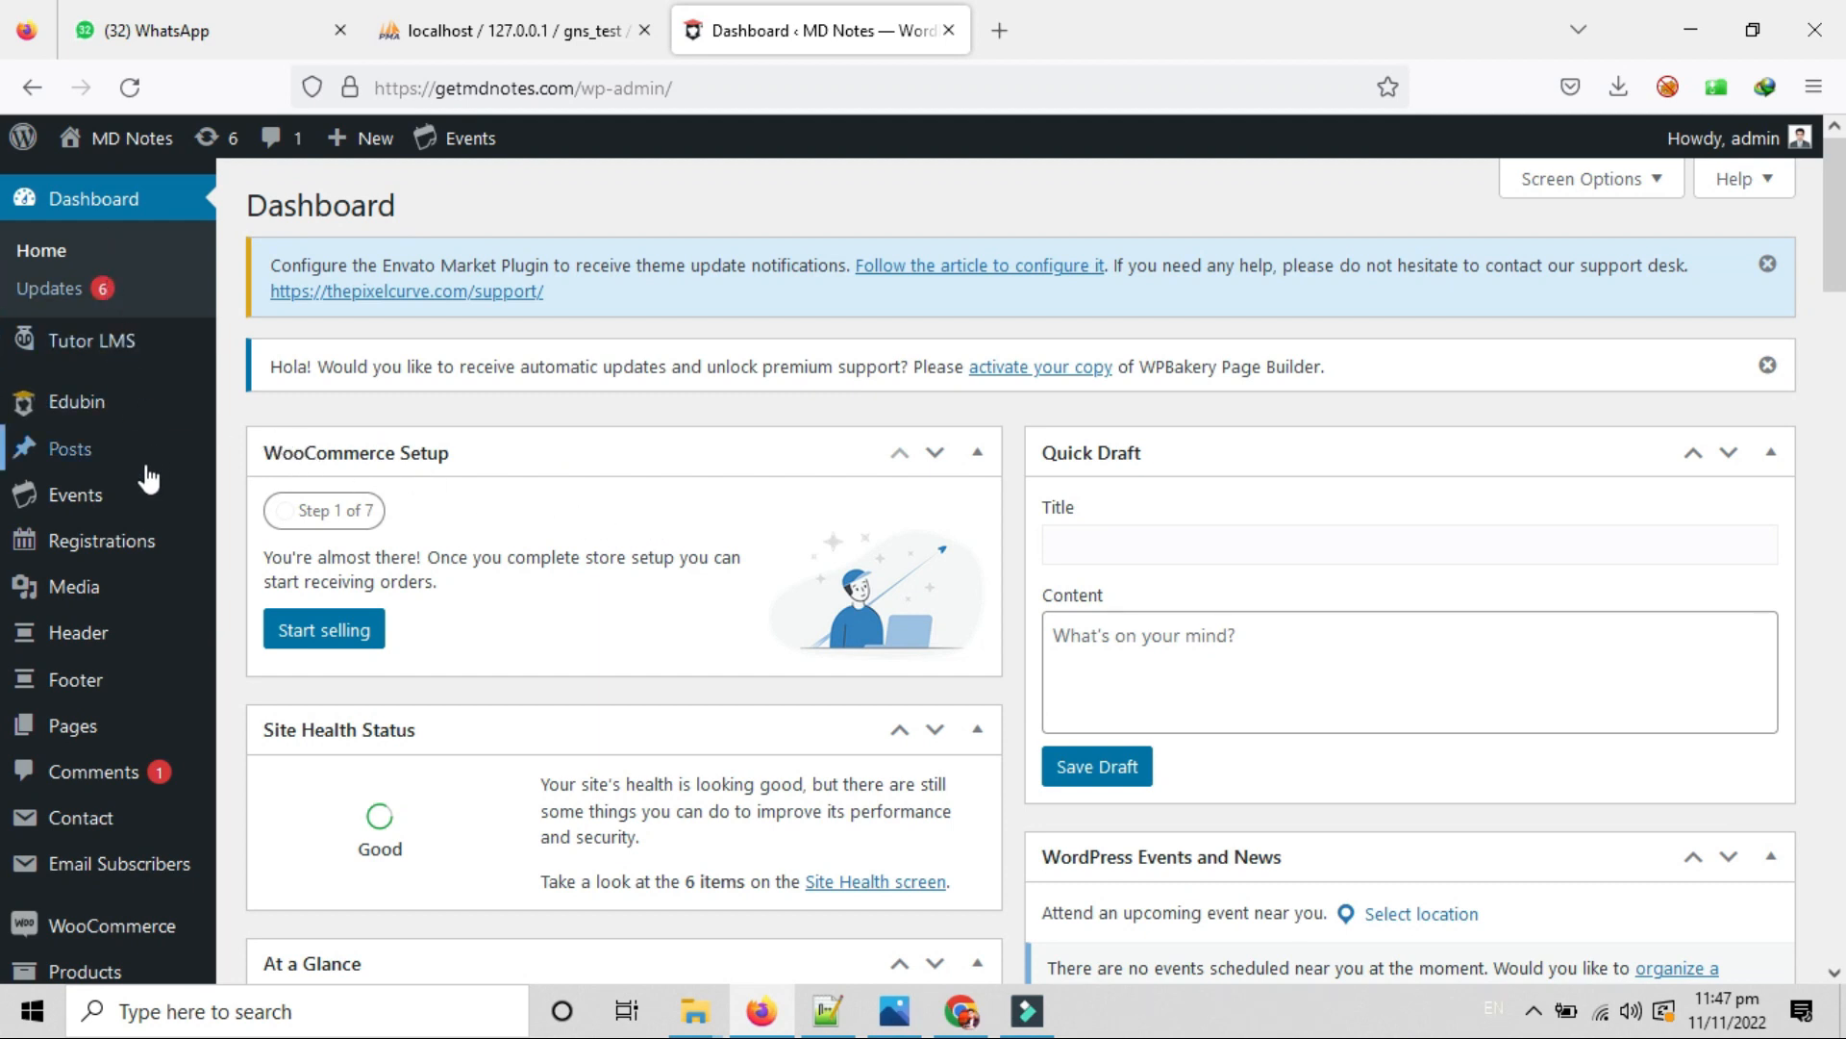
Open the Tutor LMS Courses list and scroll through the seven published courses.
mouse_move(91, 344)
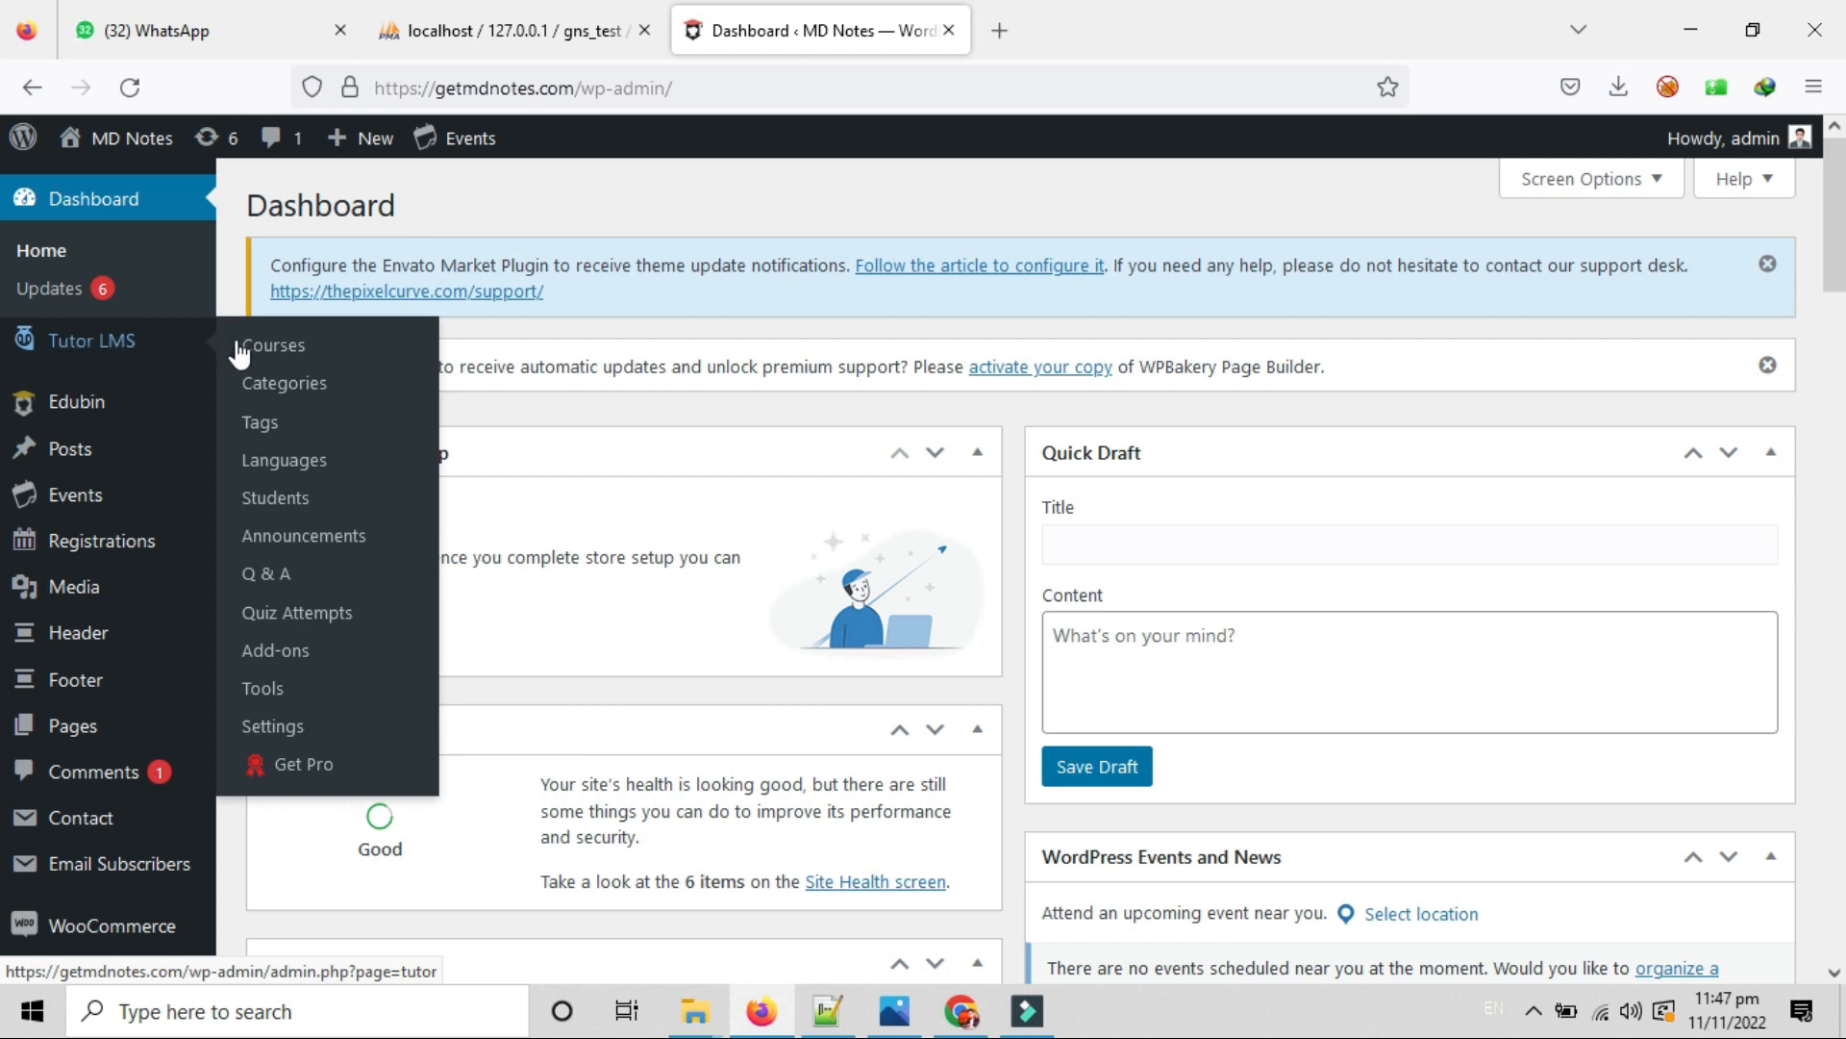
click(289, 362)
scroll(864, 753, down, 3)
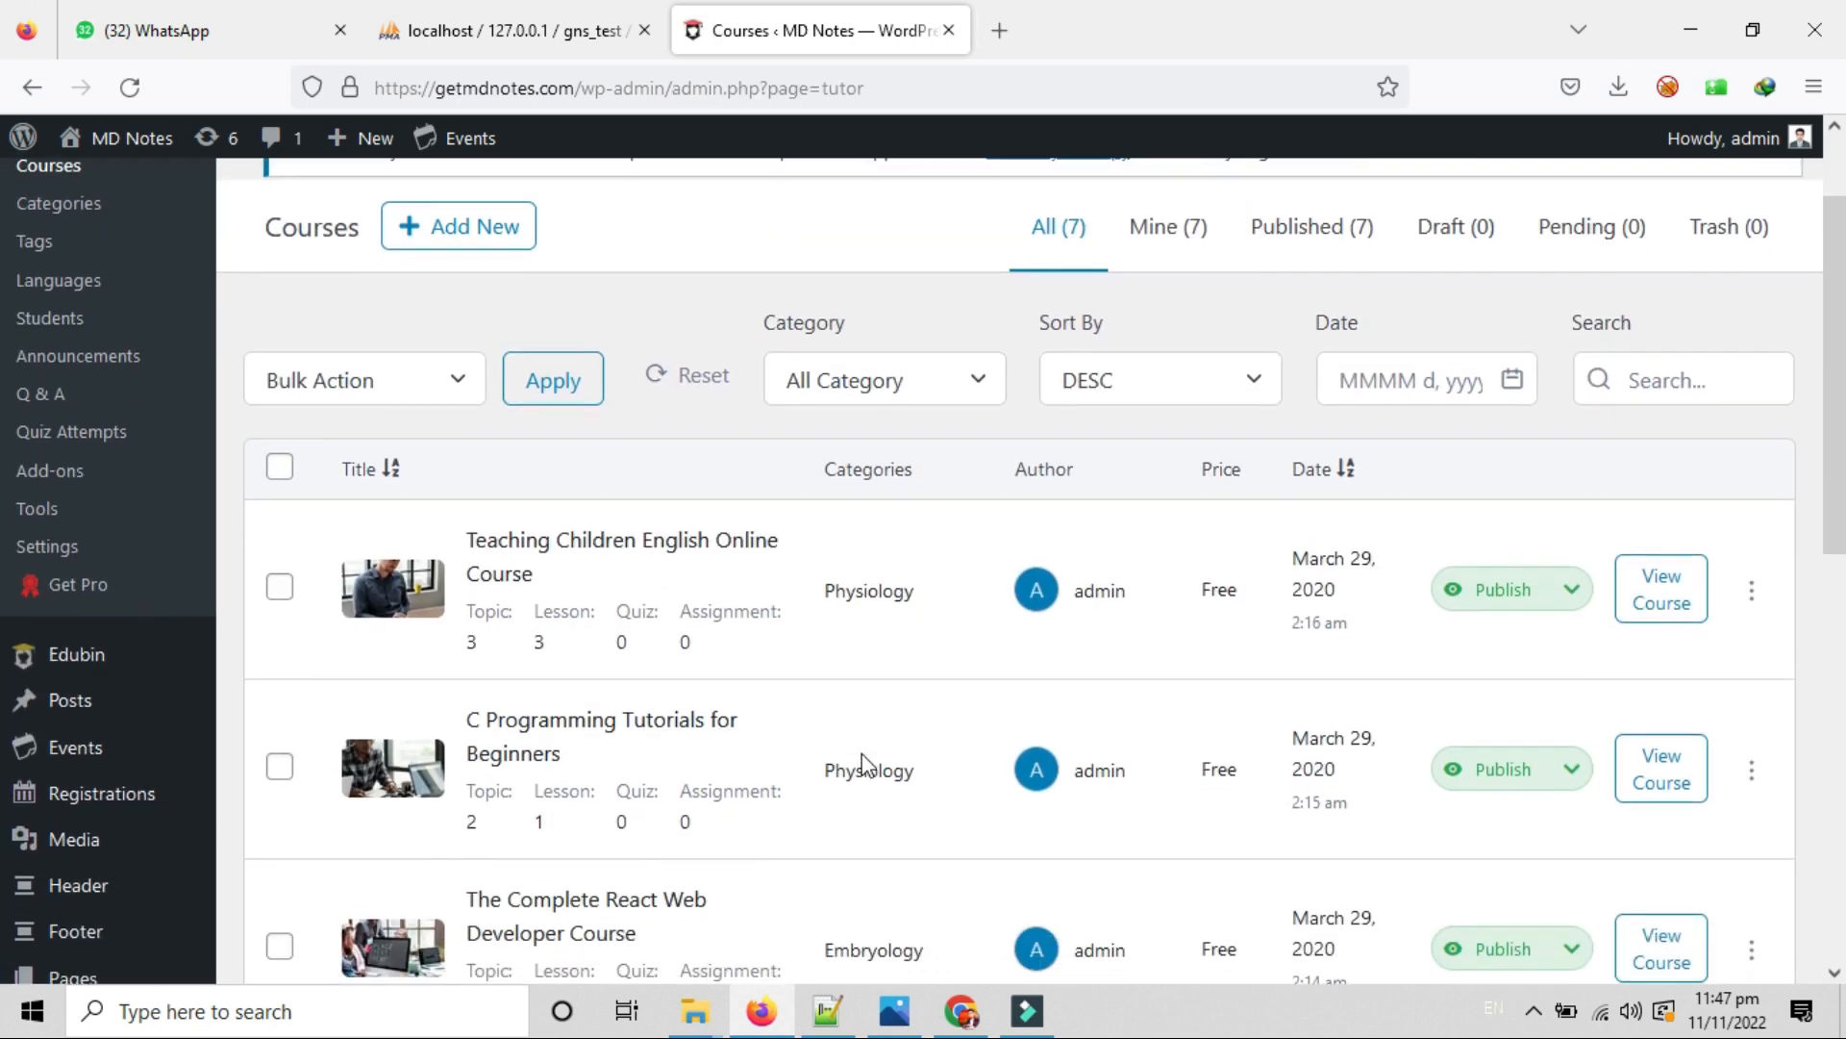
scroll(863, 753, down, 5)
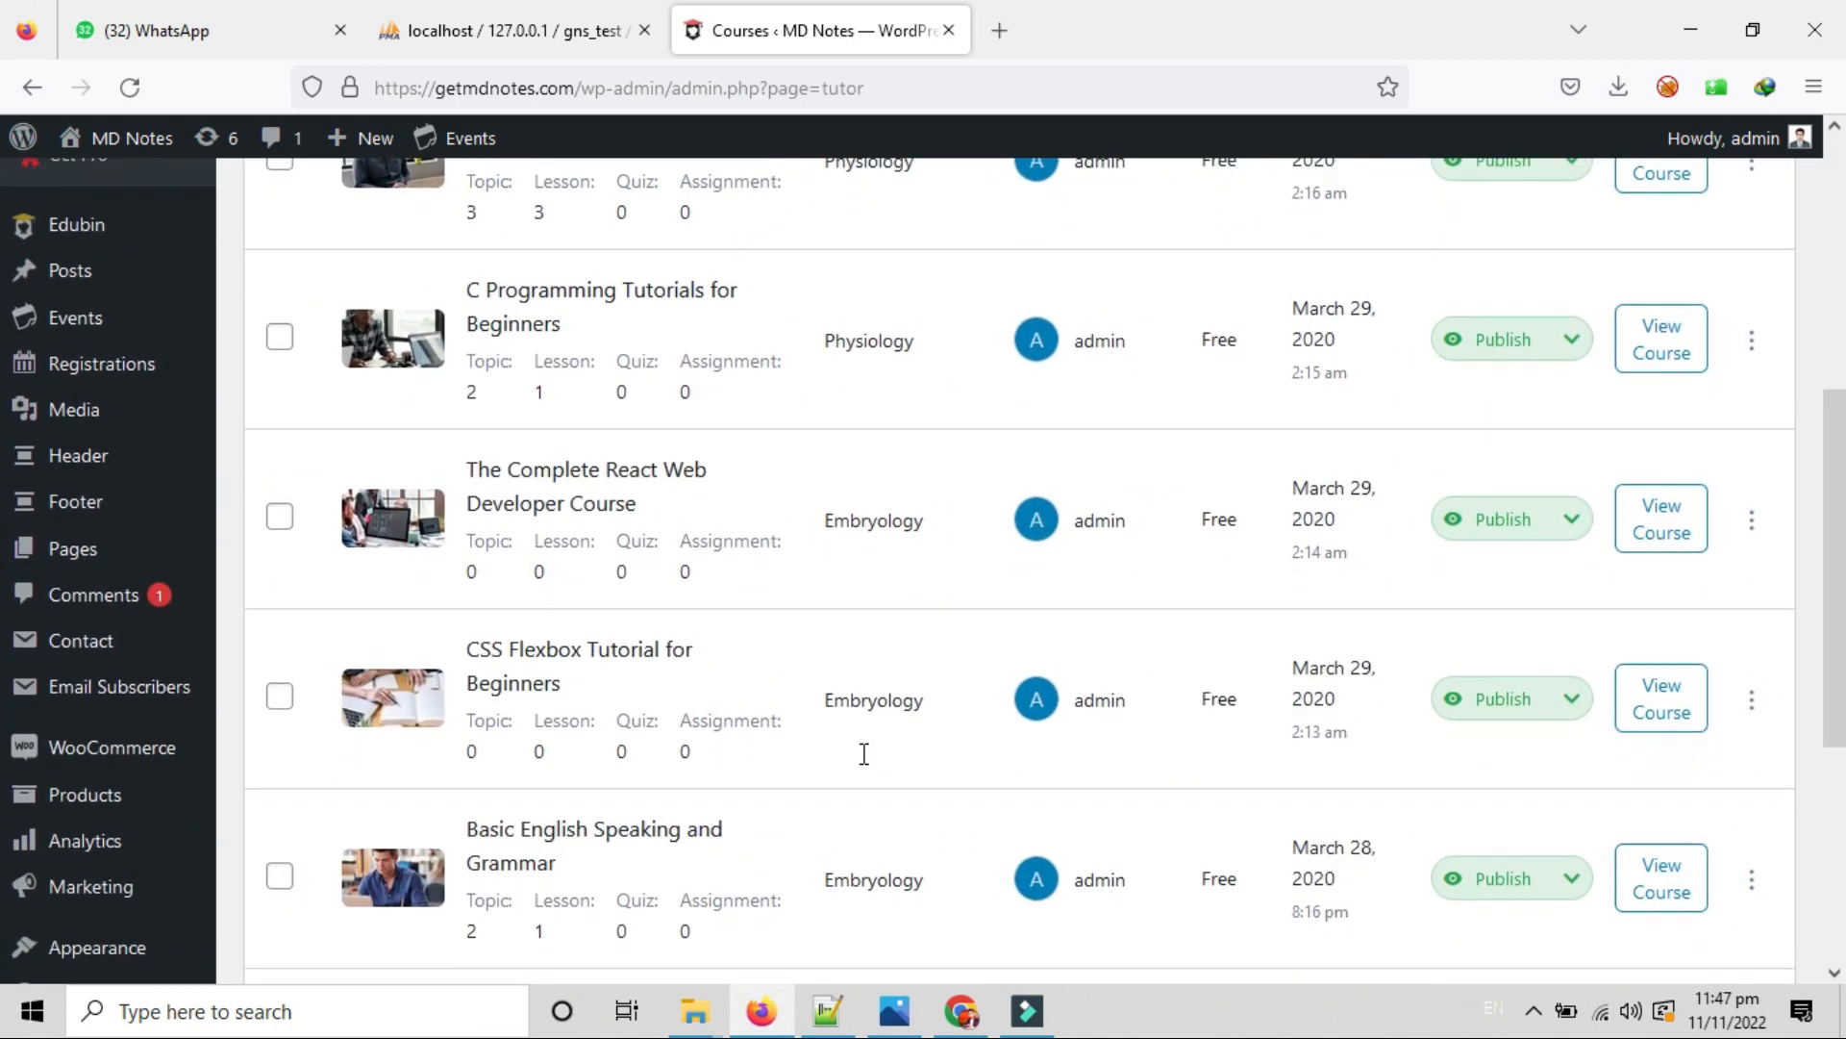
scroll(868, 764, down, 3)
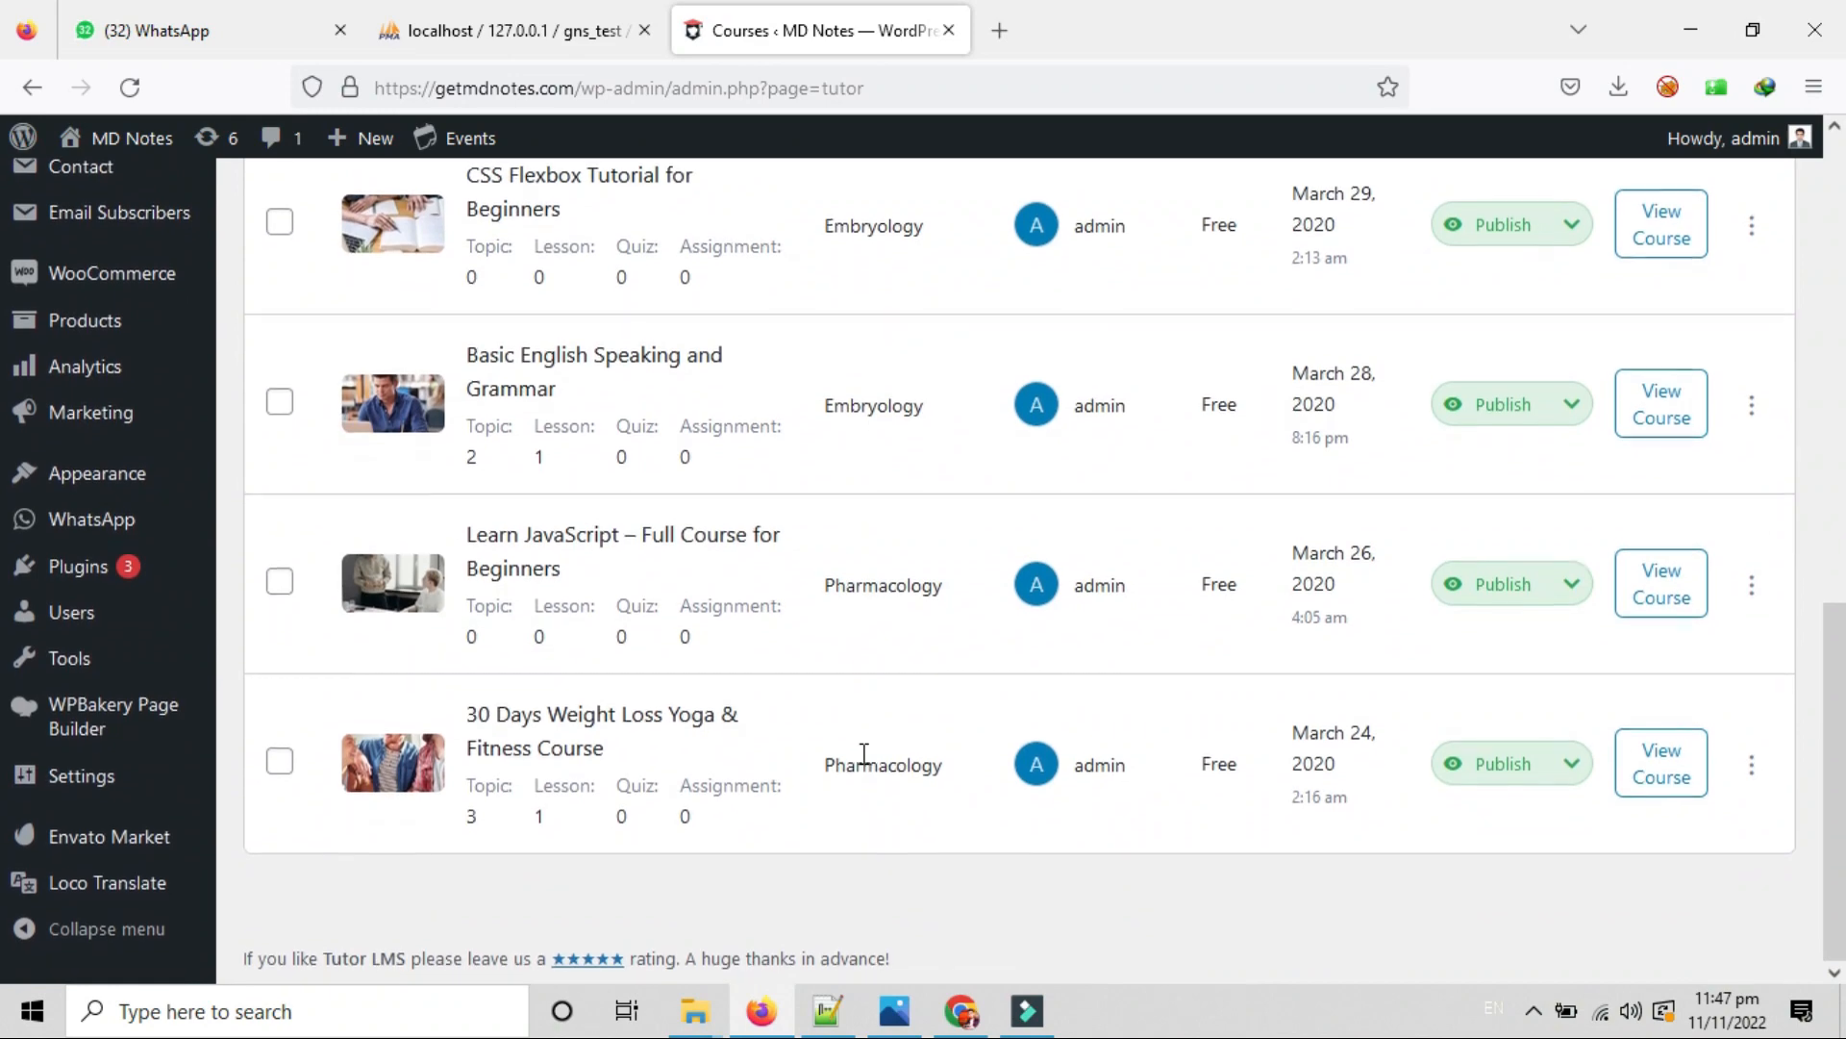
scroll(864, 755, up, 6)
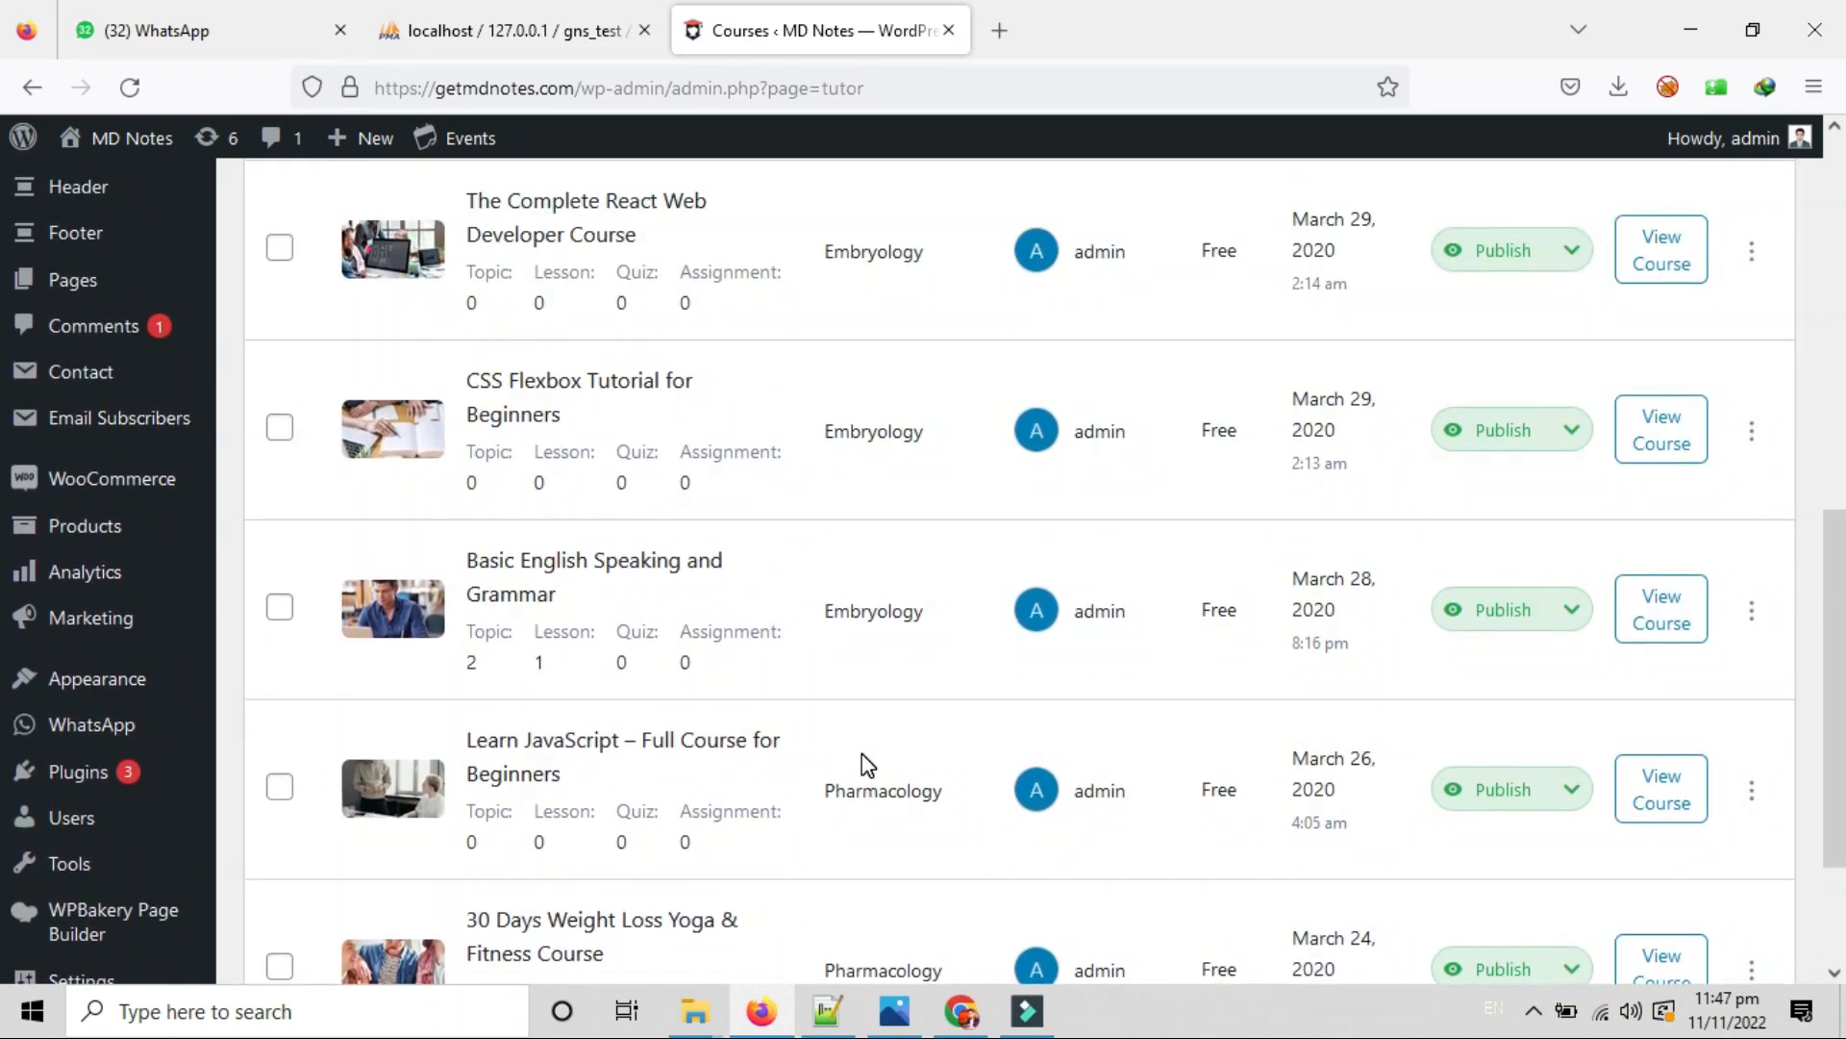
scroll(868, 764, up, 5)
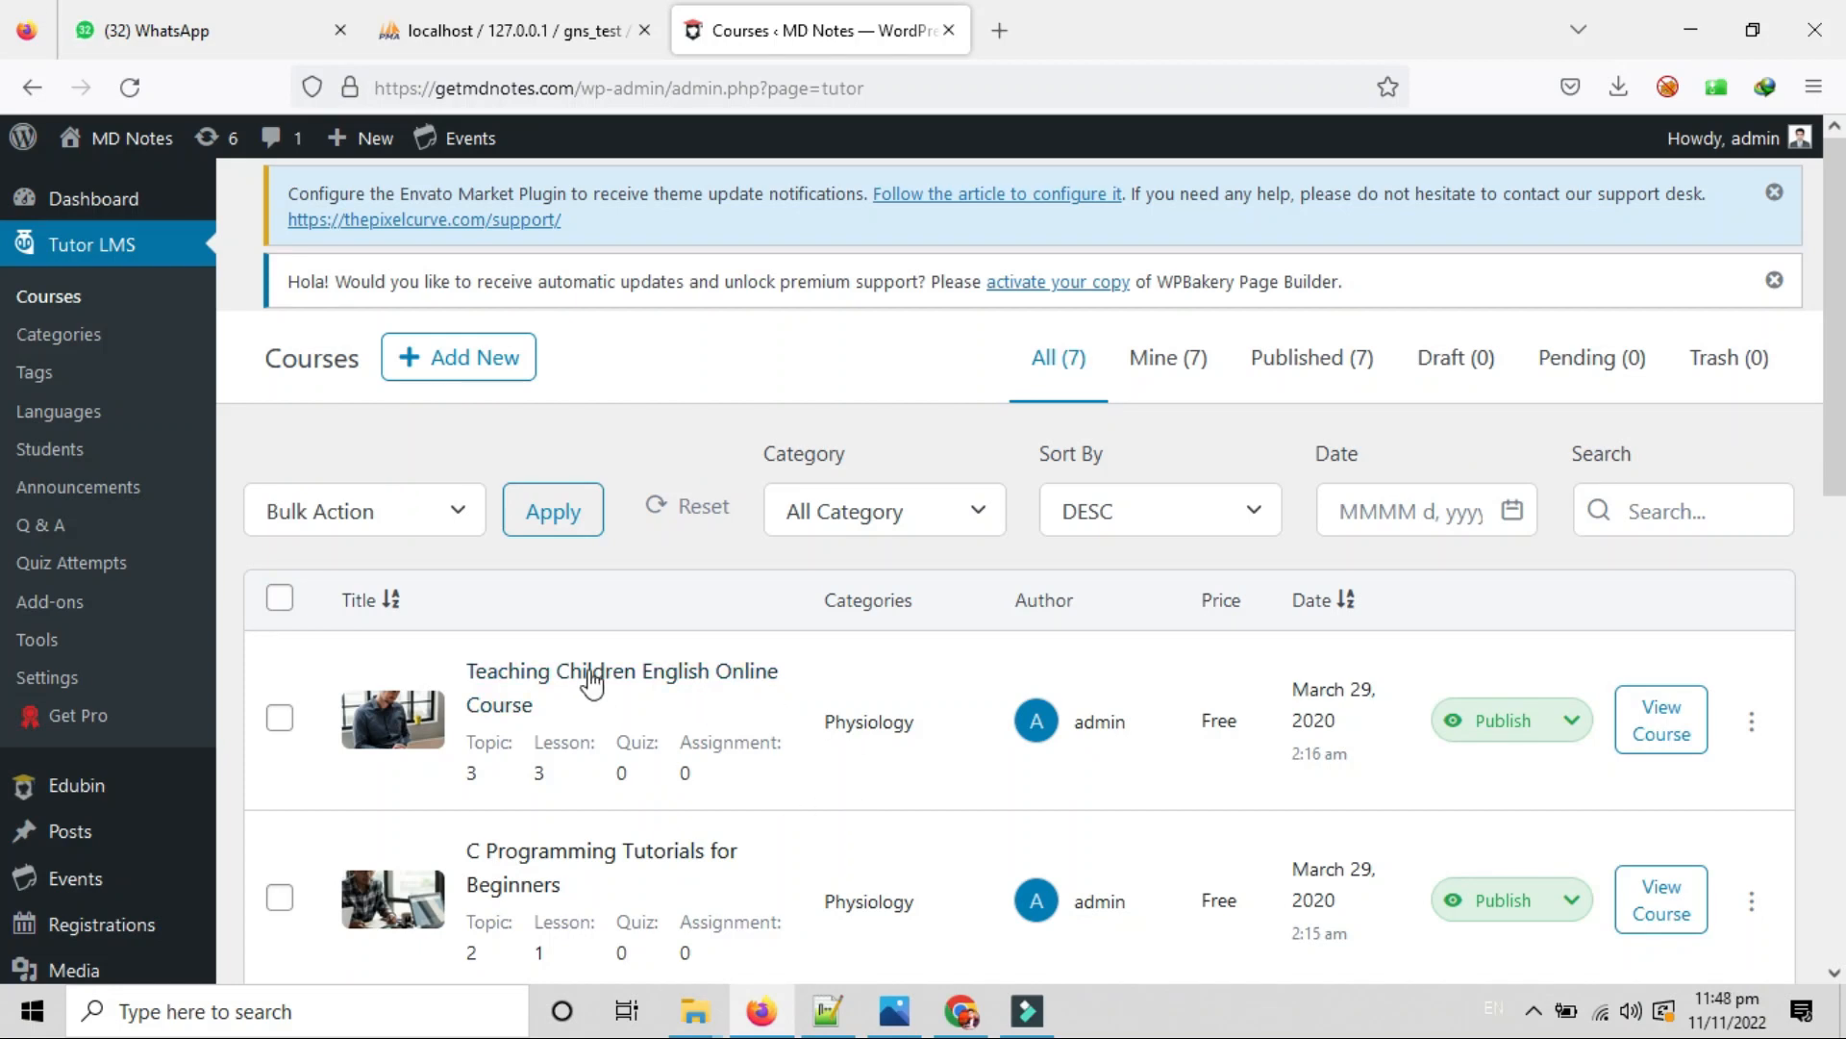
Start a new course titled 'Test Course' with the description 'Test Description'.
click(454, 375)
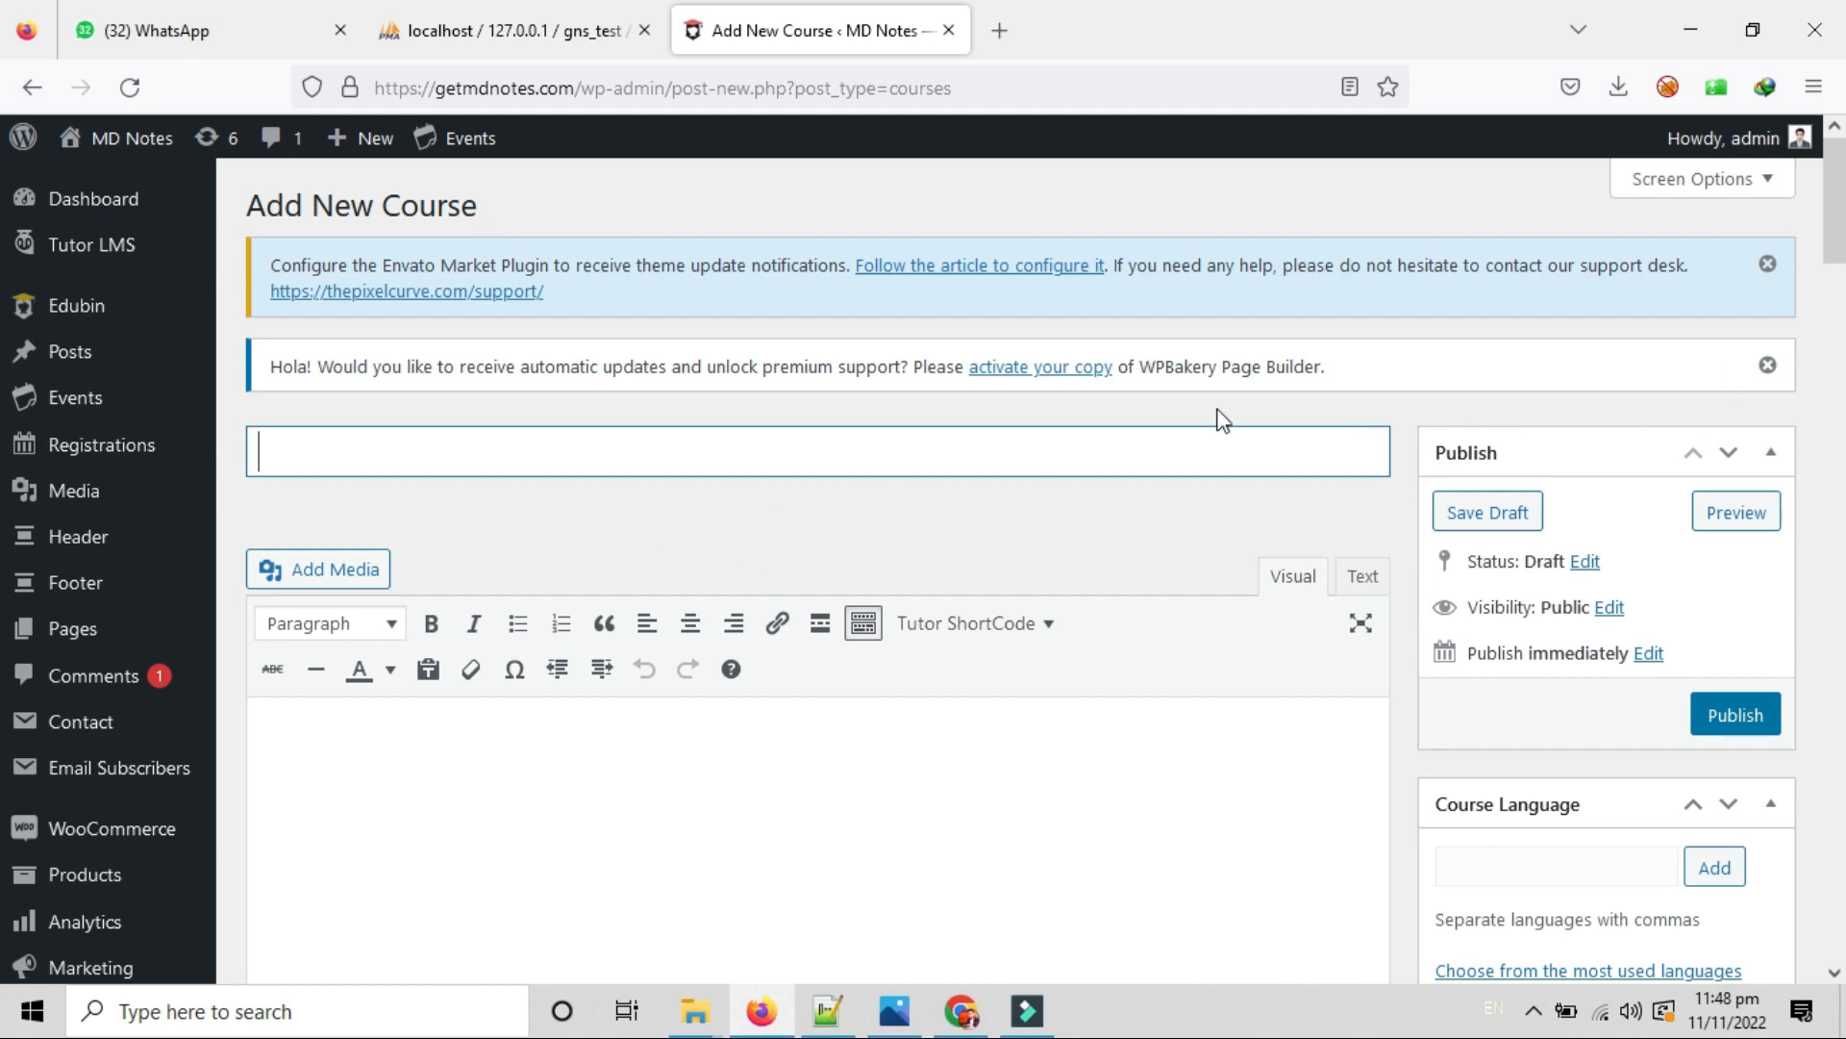
scroll(843, 472, down, 15)
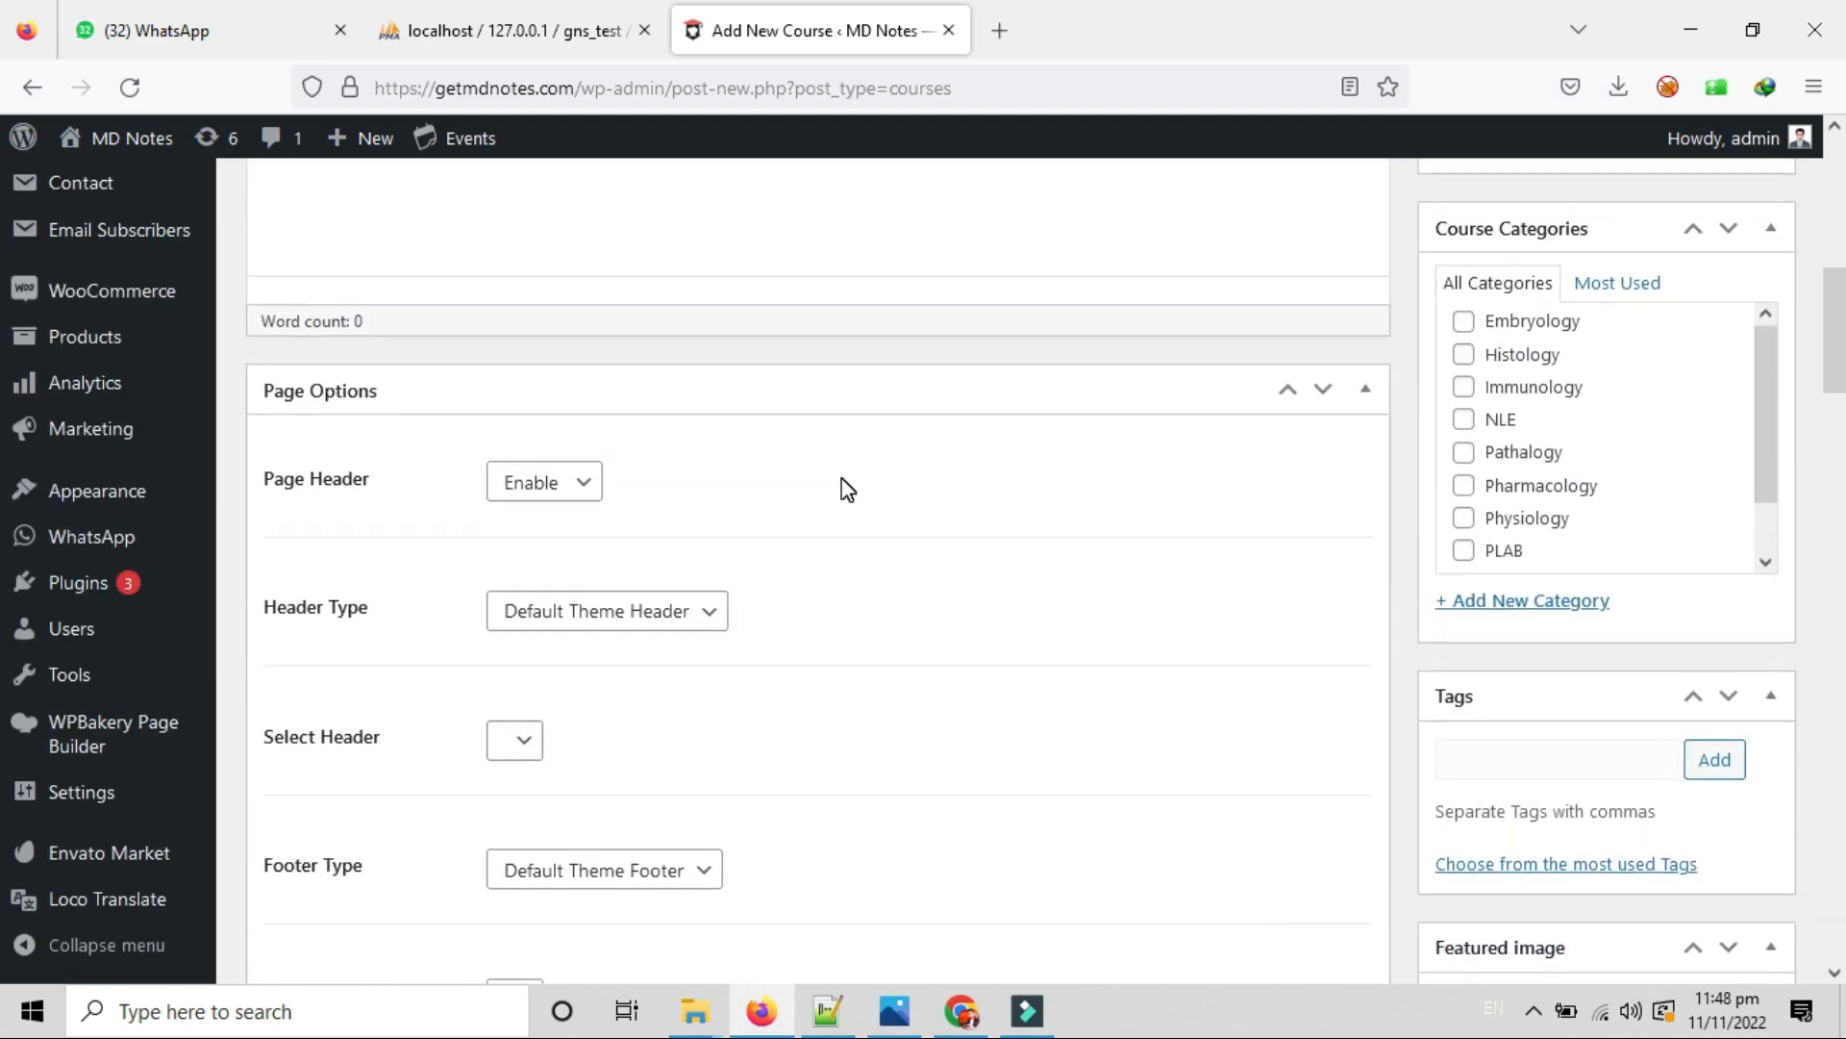
scroll(843, 480, down, 15)
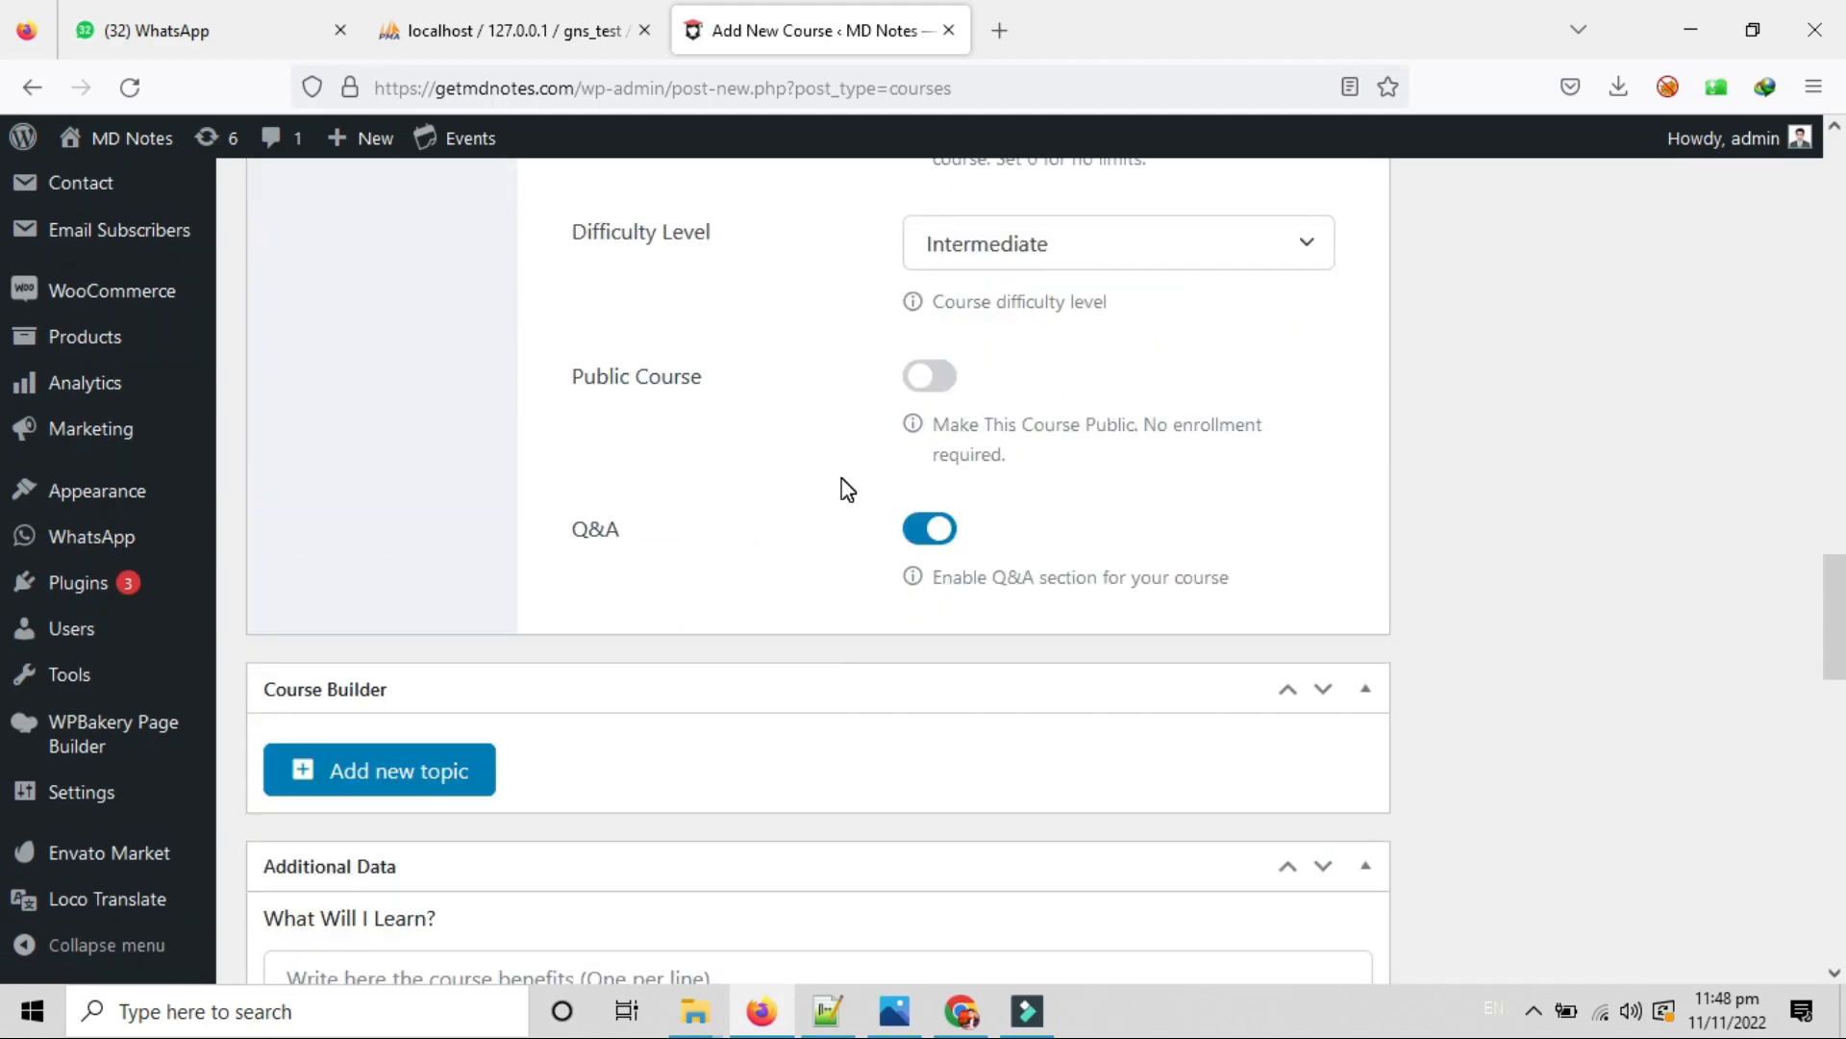
scroll(846, 485, down, 10)
scroll(1673, 836, up, 1)
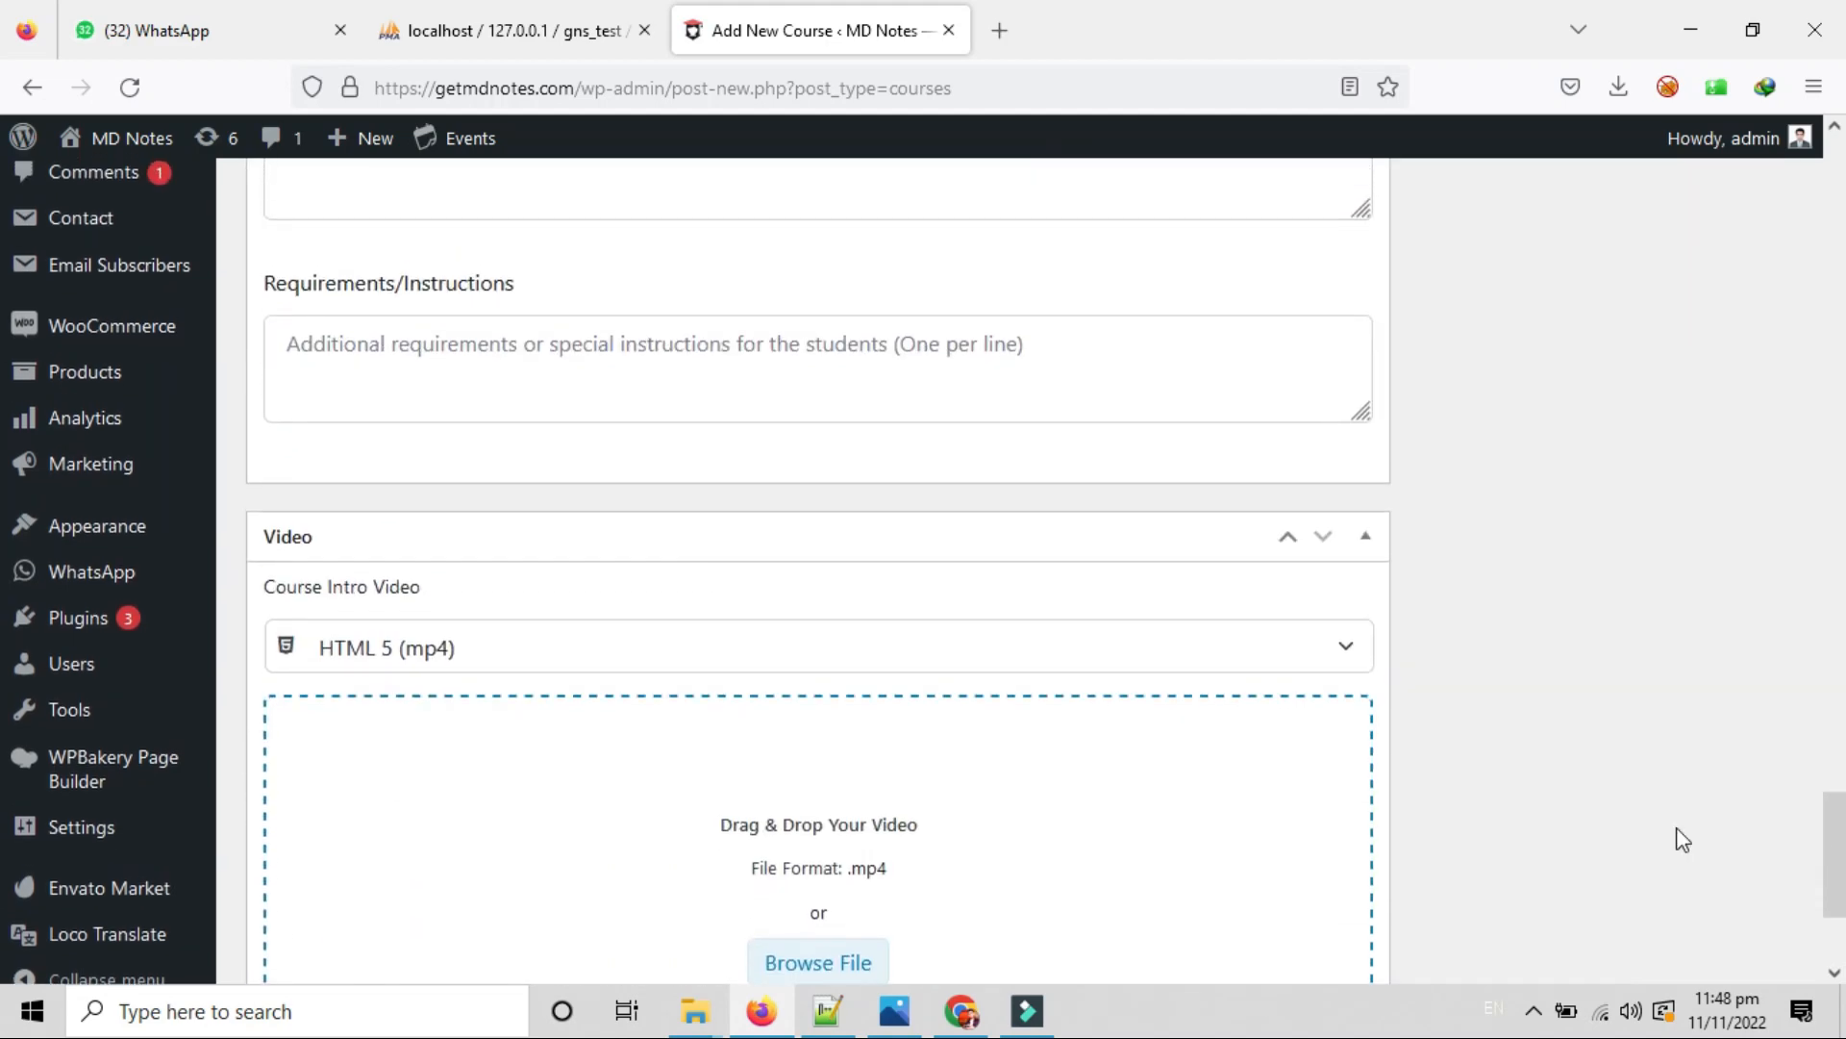
drag(1835, 856, 1804, 204)
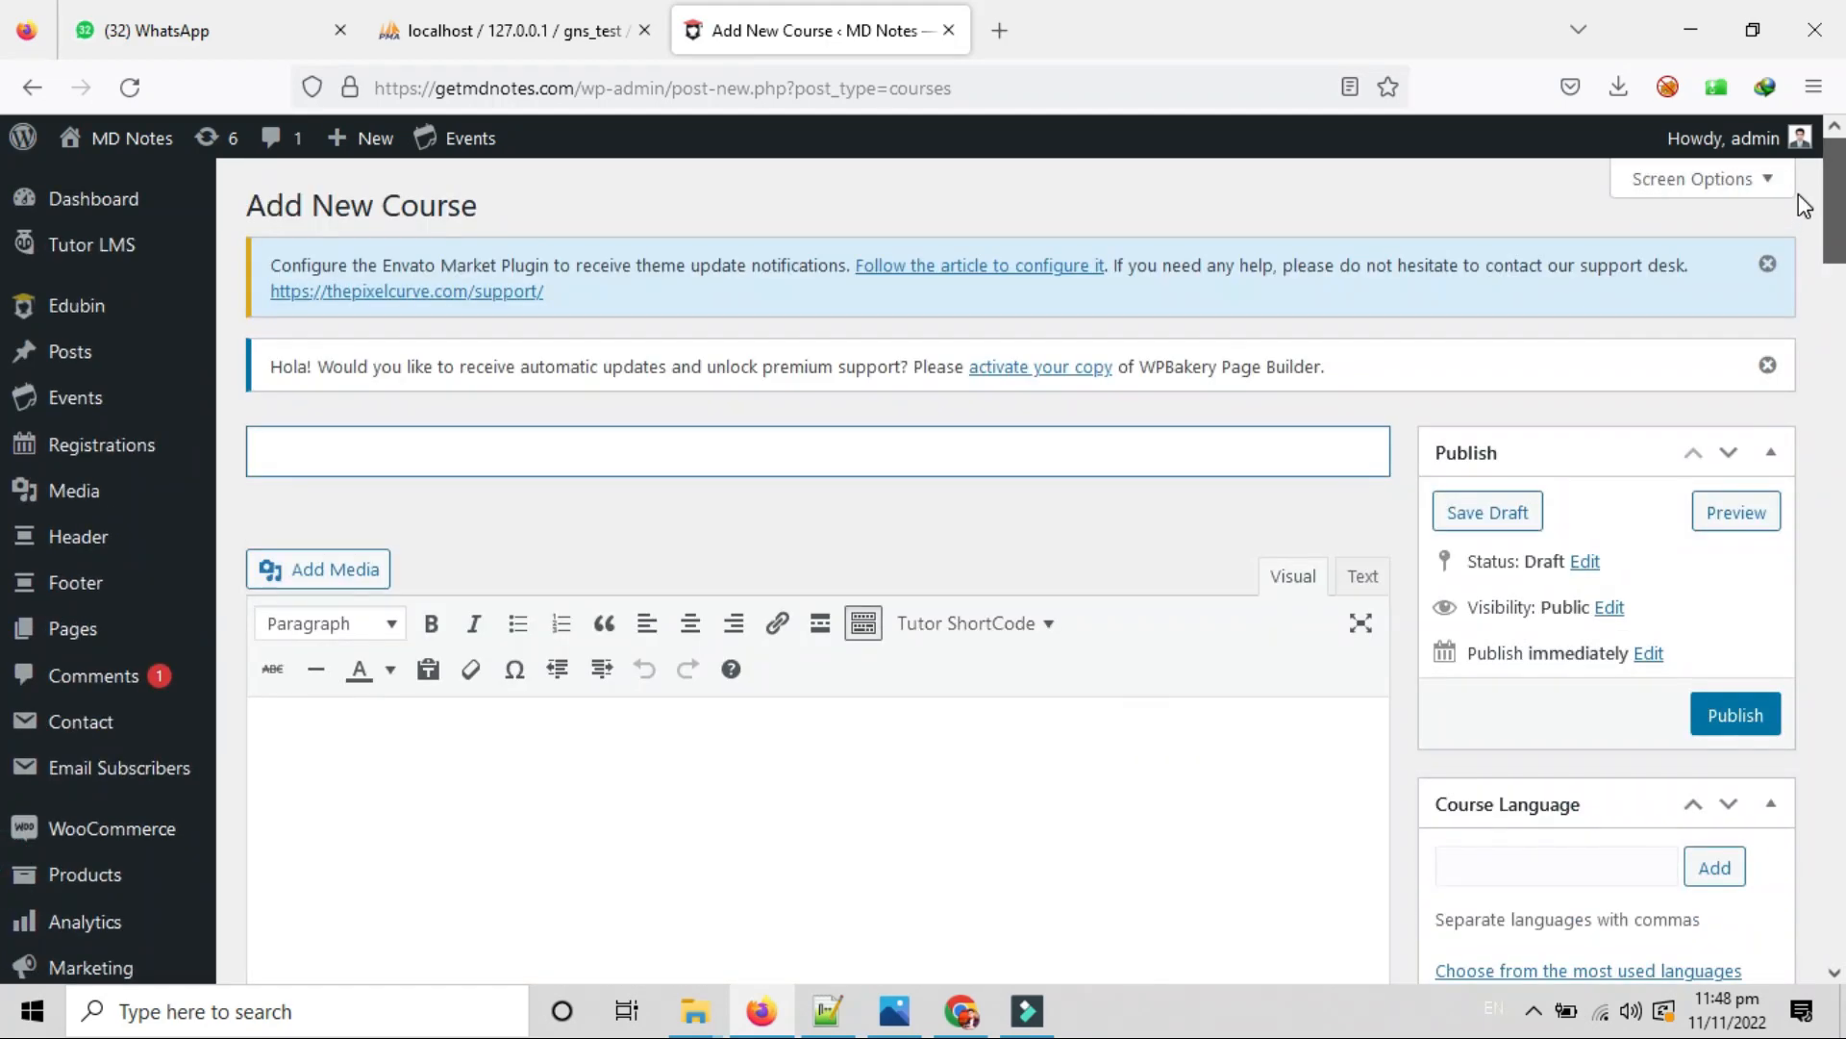
click(769, 440)
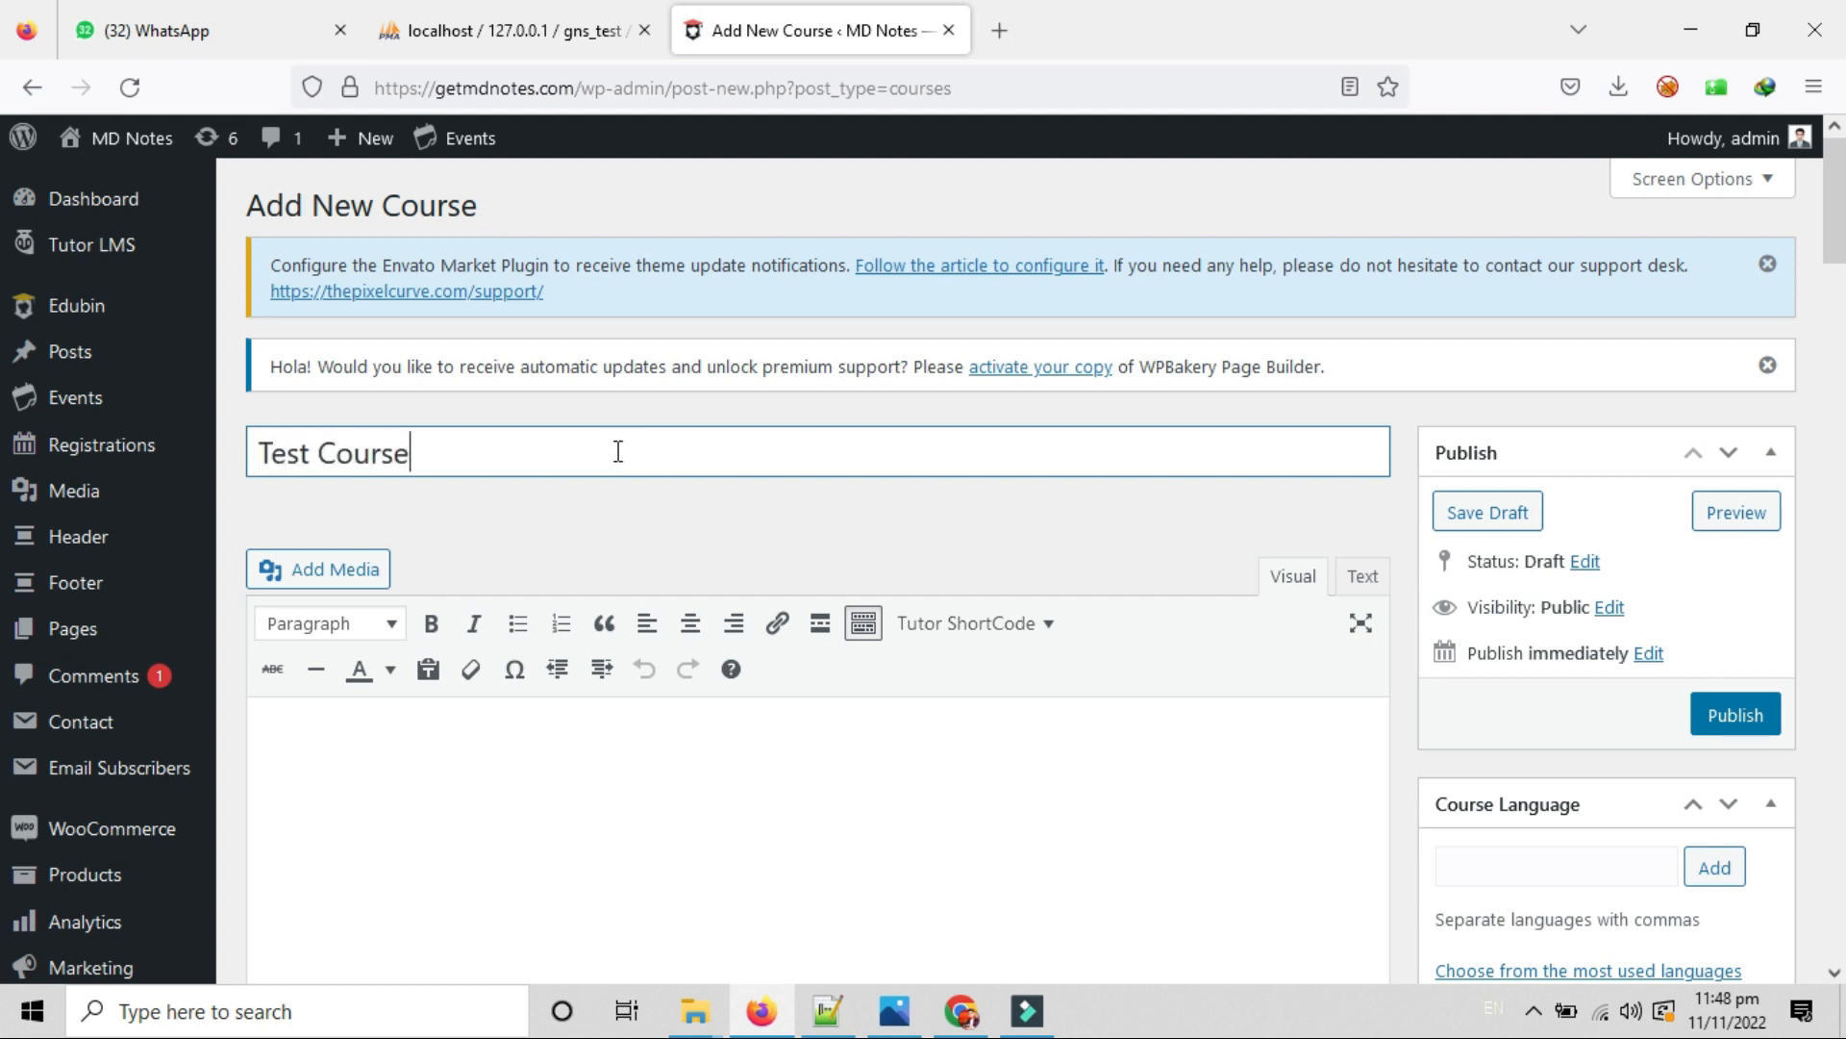
scroll(619, 451, down, 3)
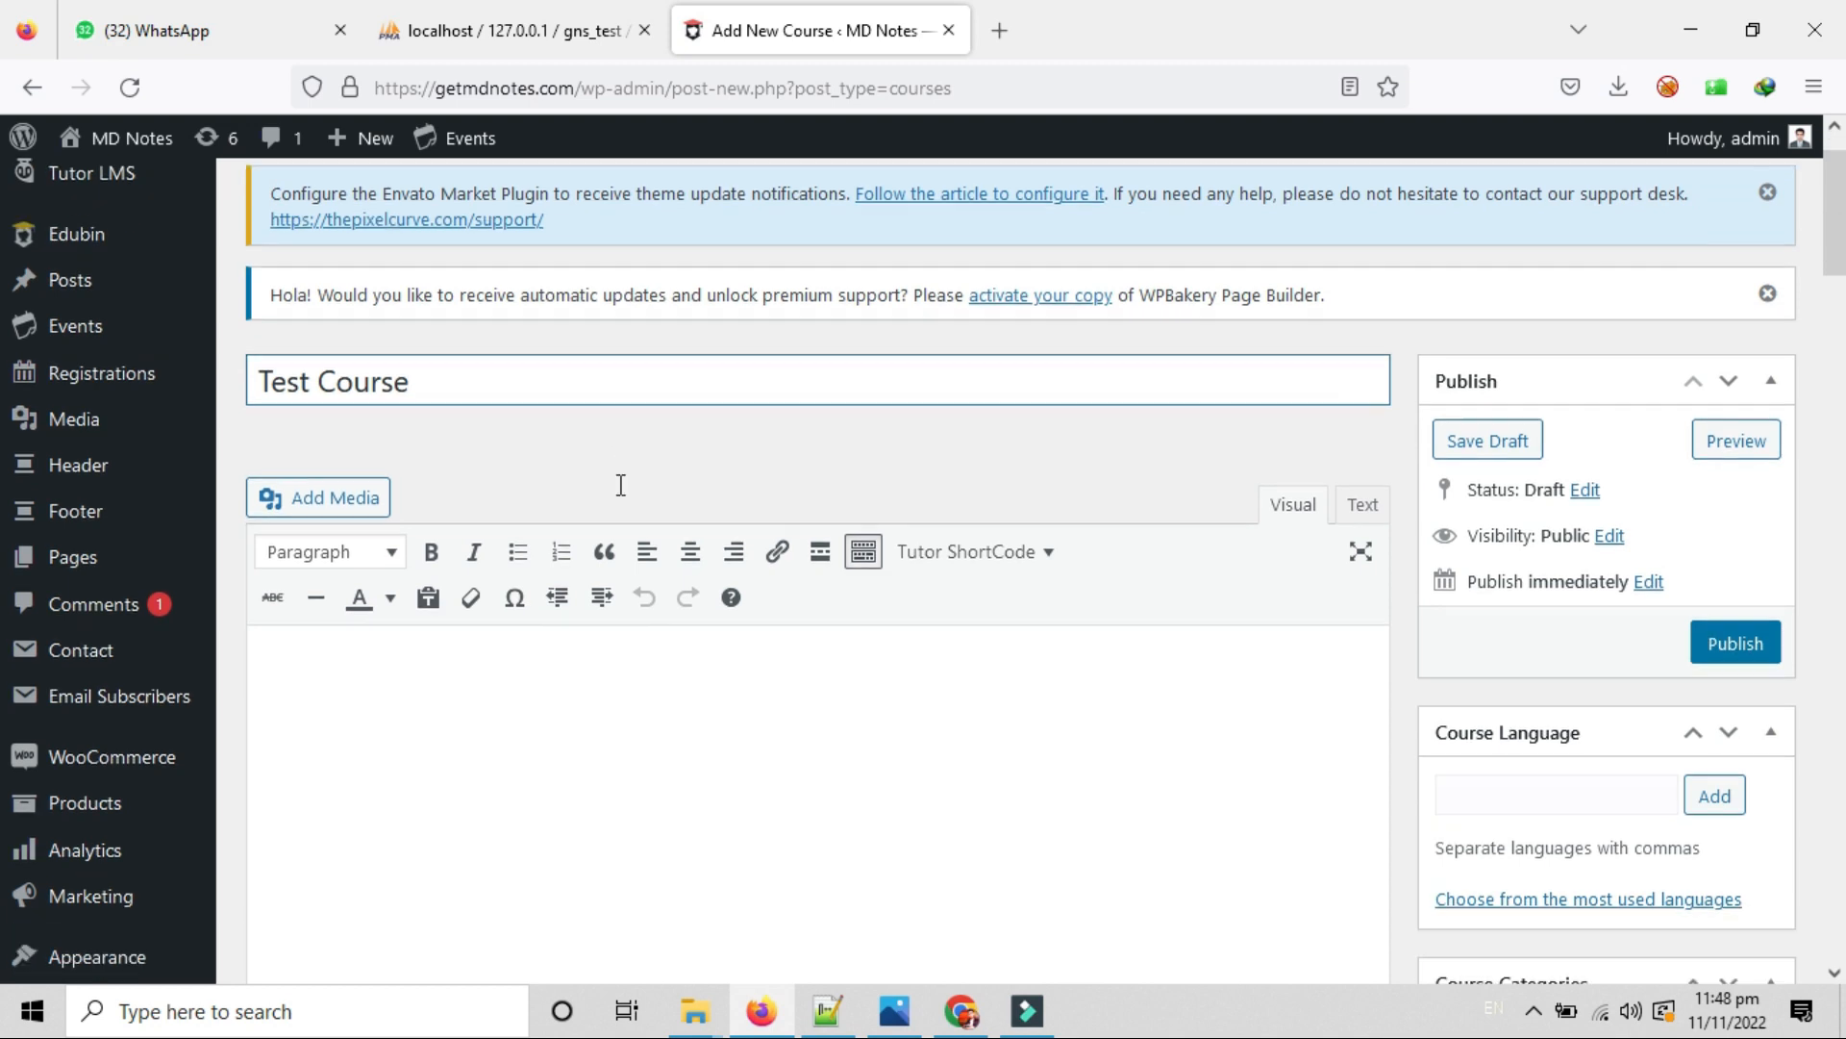
scroll(577, 611, down, 1)
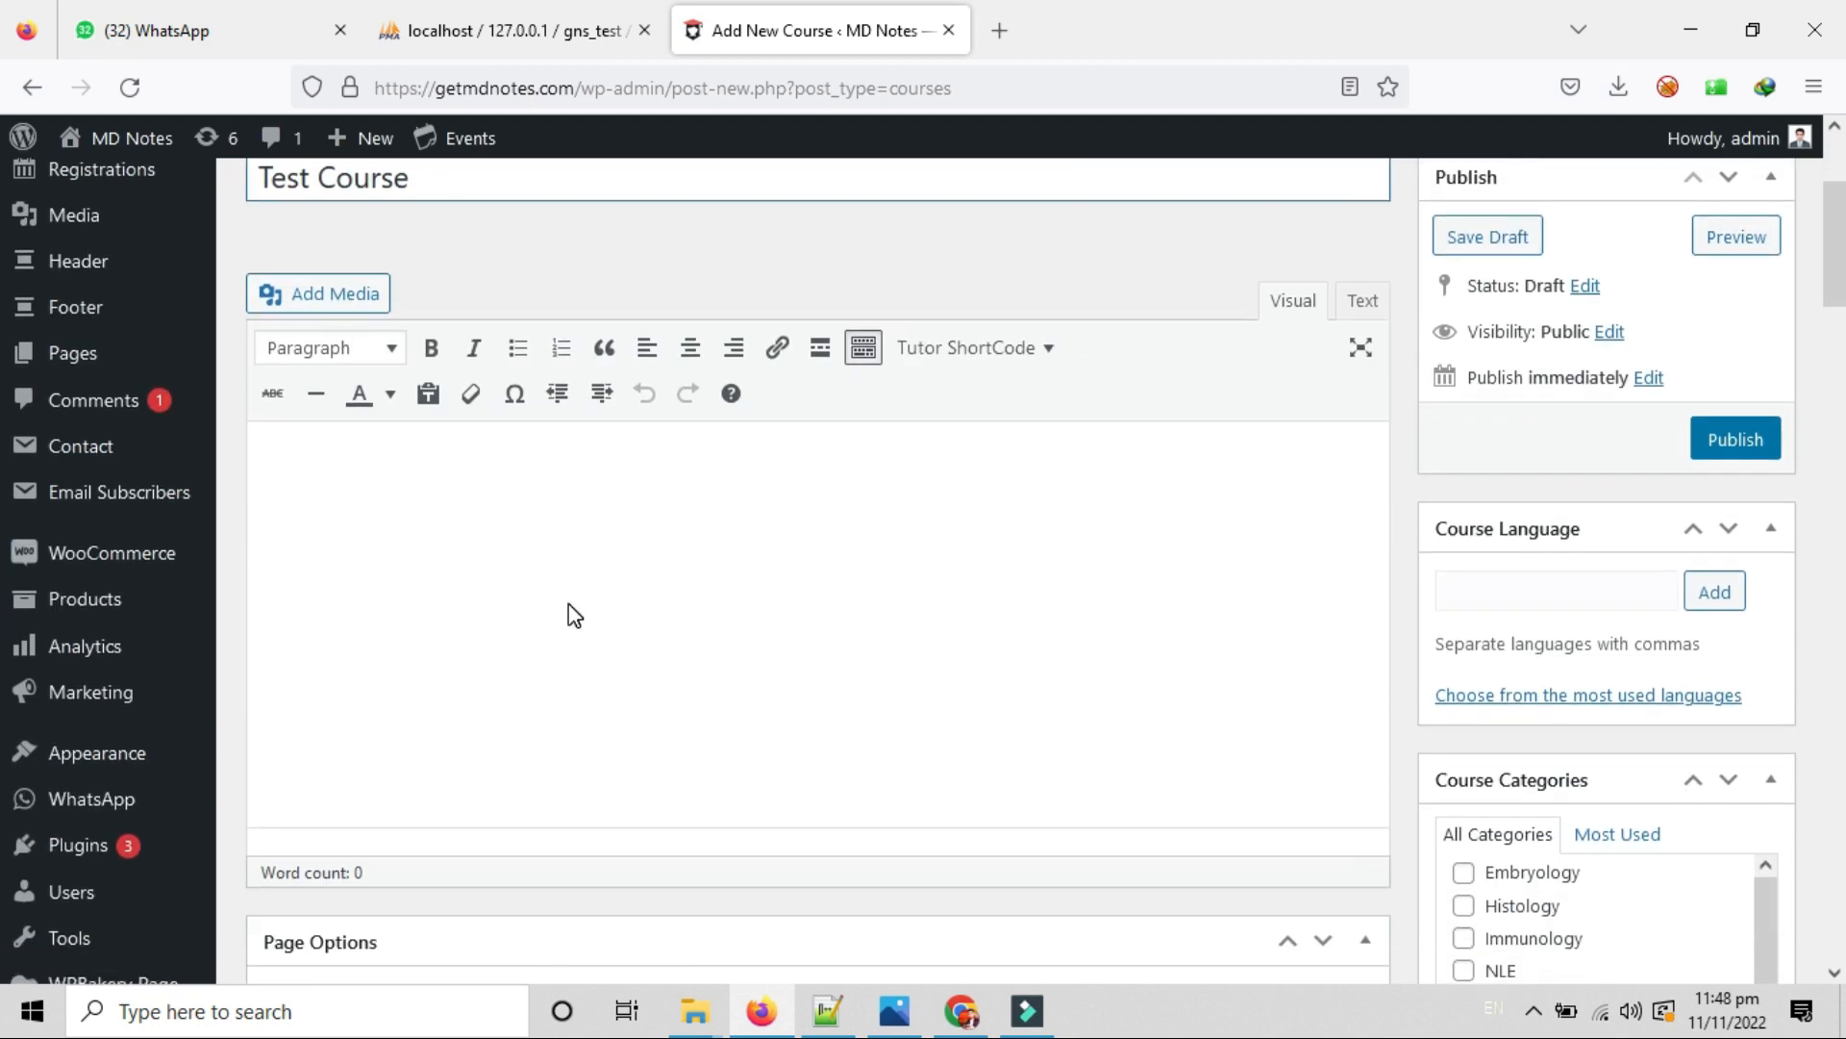
click(508, 512)
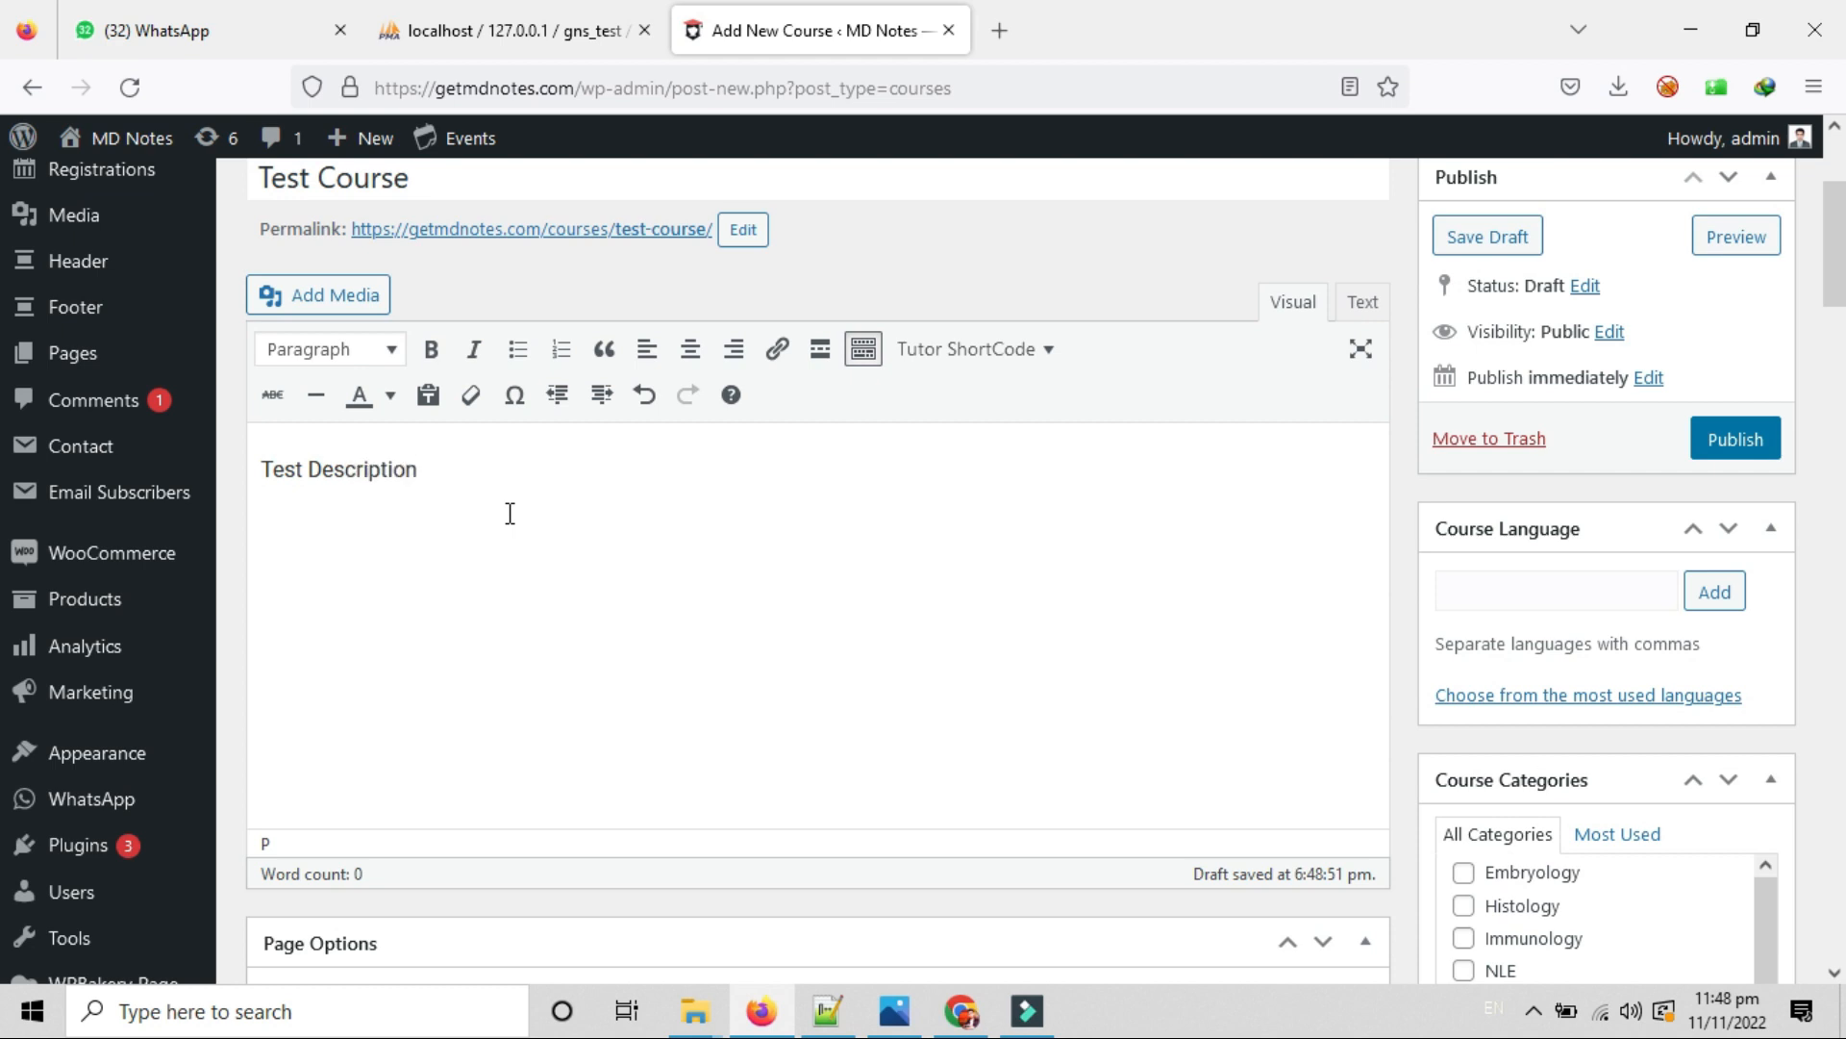
scroll(577, 538, up, 1)
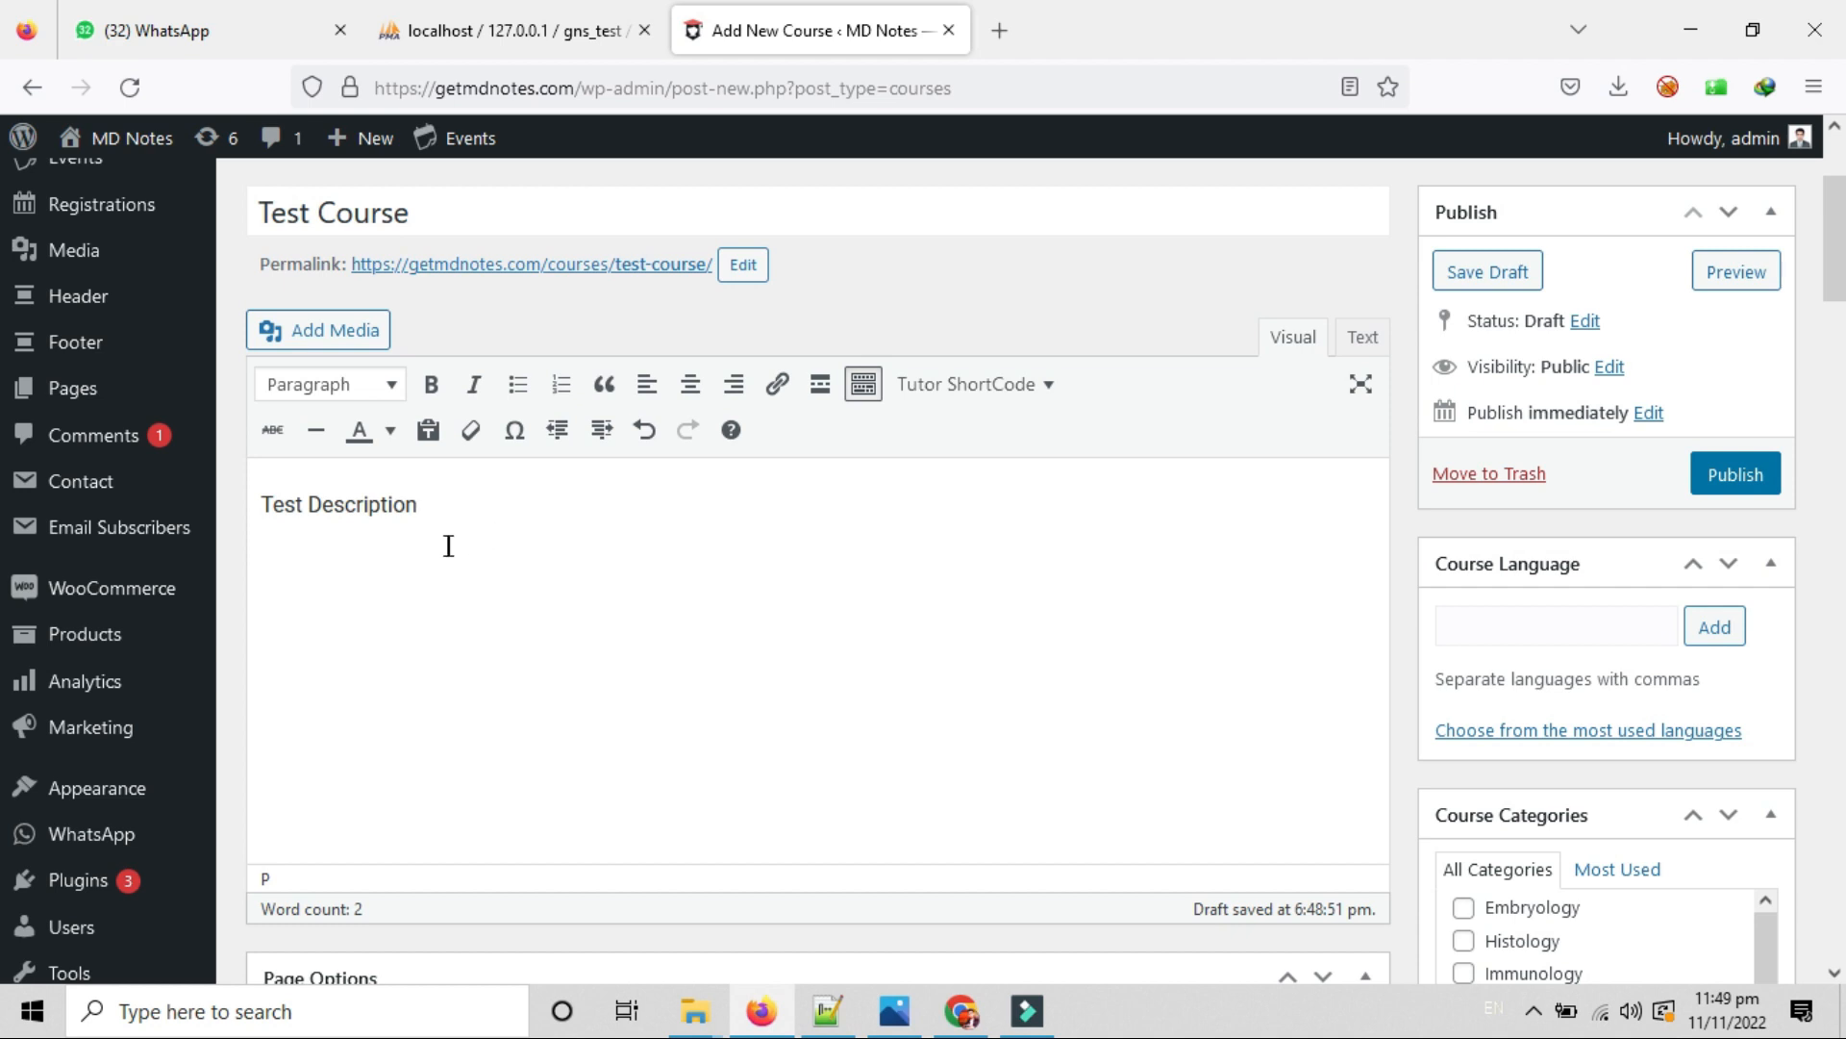
Browse the Add Media window's Upload files and Media Library views, then close it without inserting.
triple_click(429, 497)
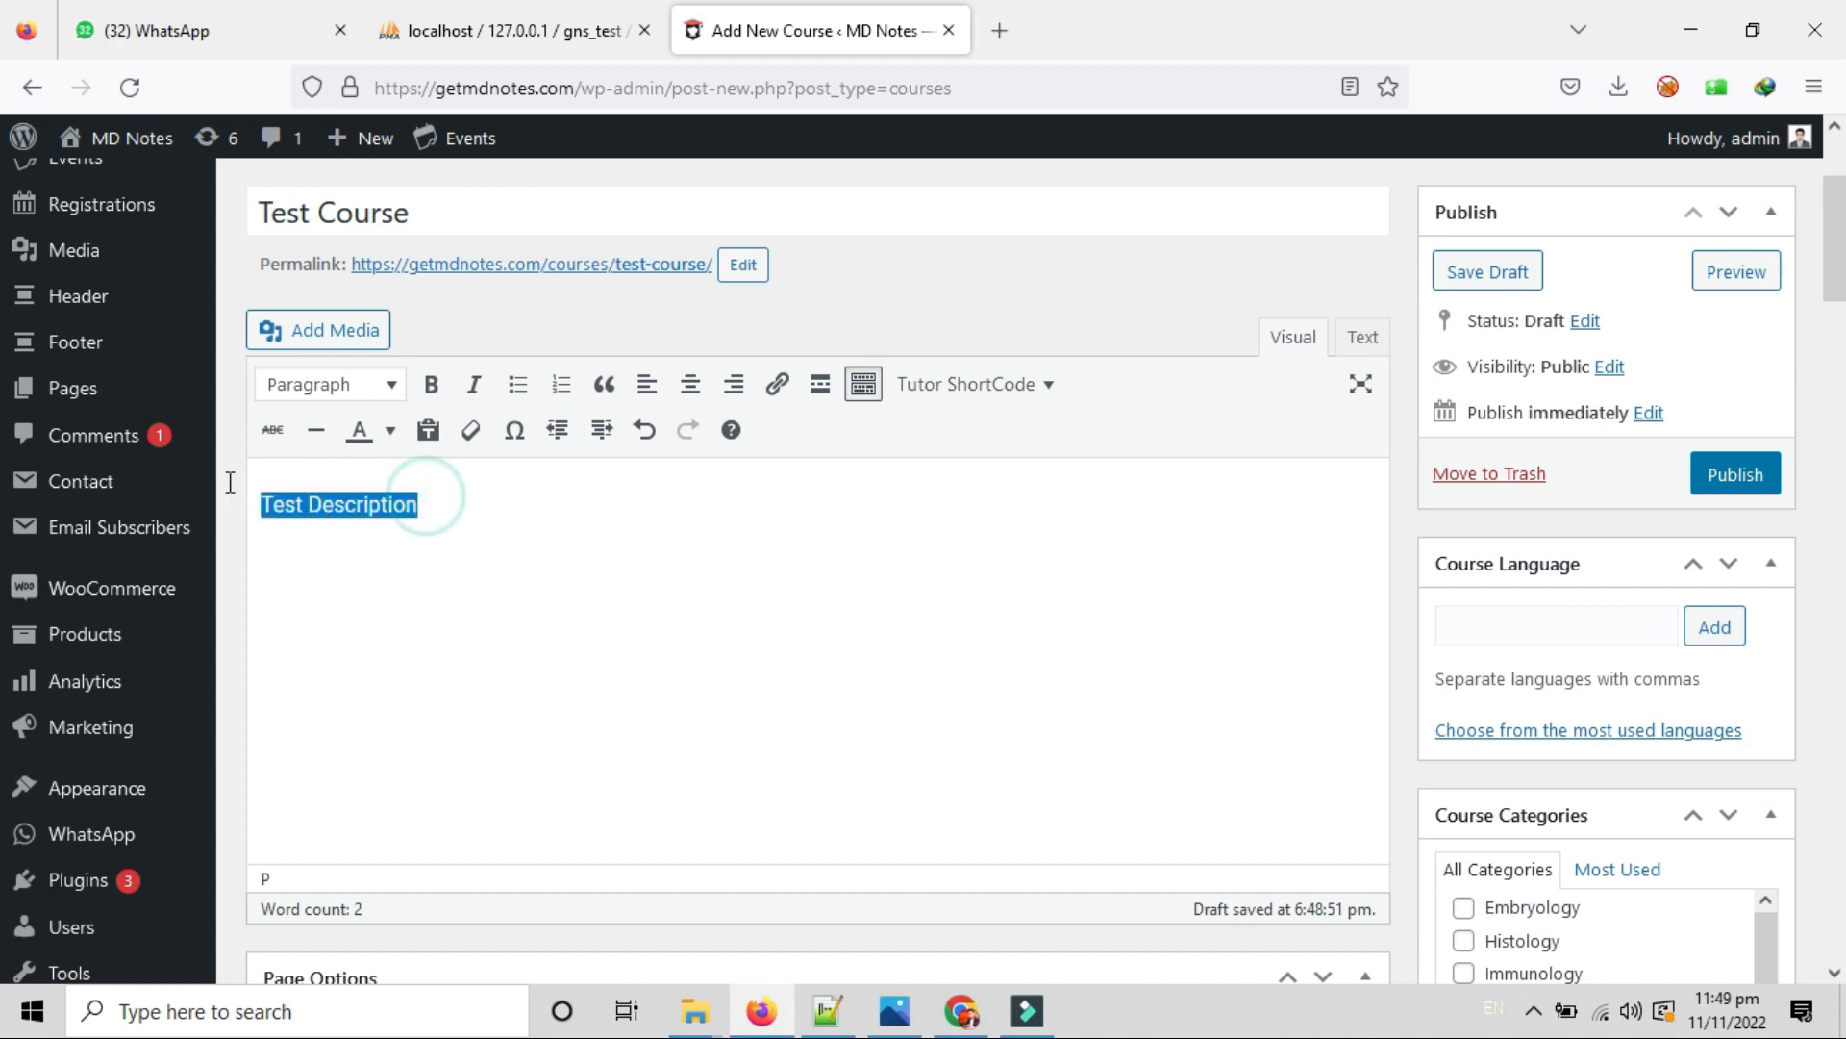
click(546, 591)
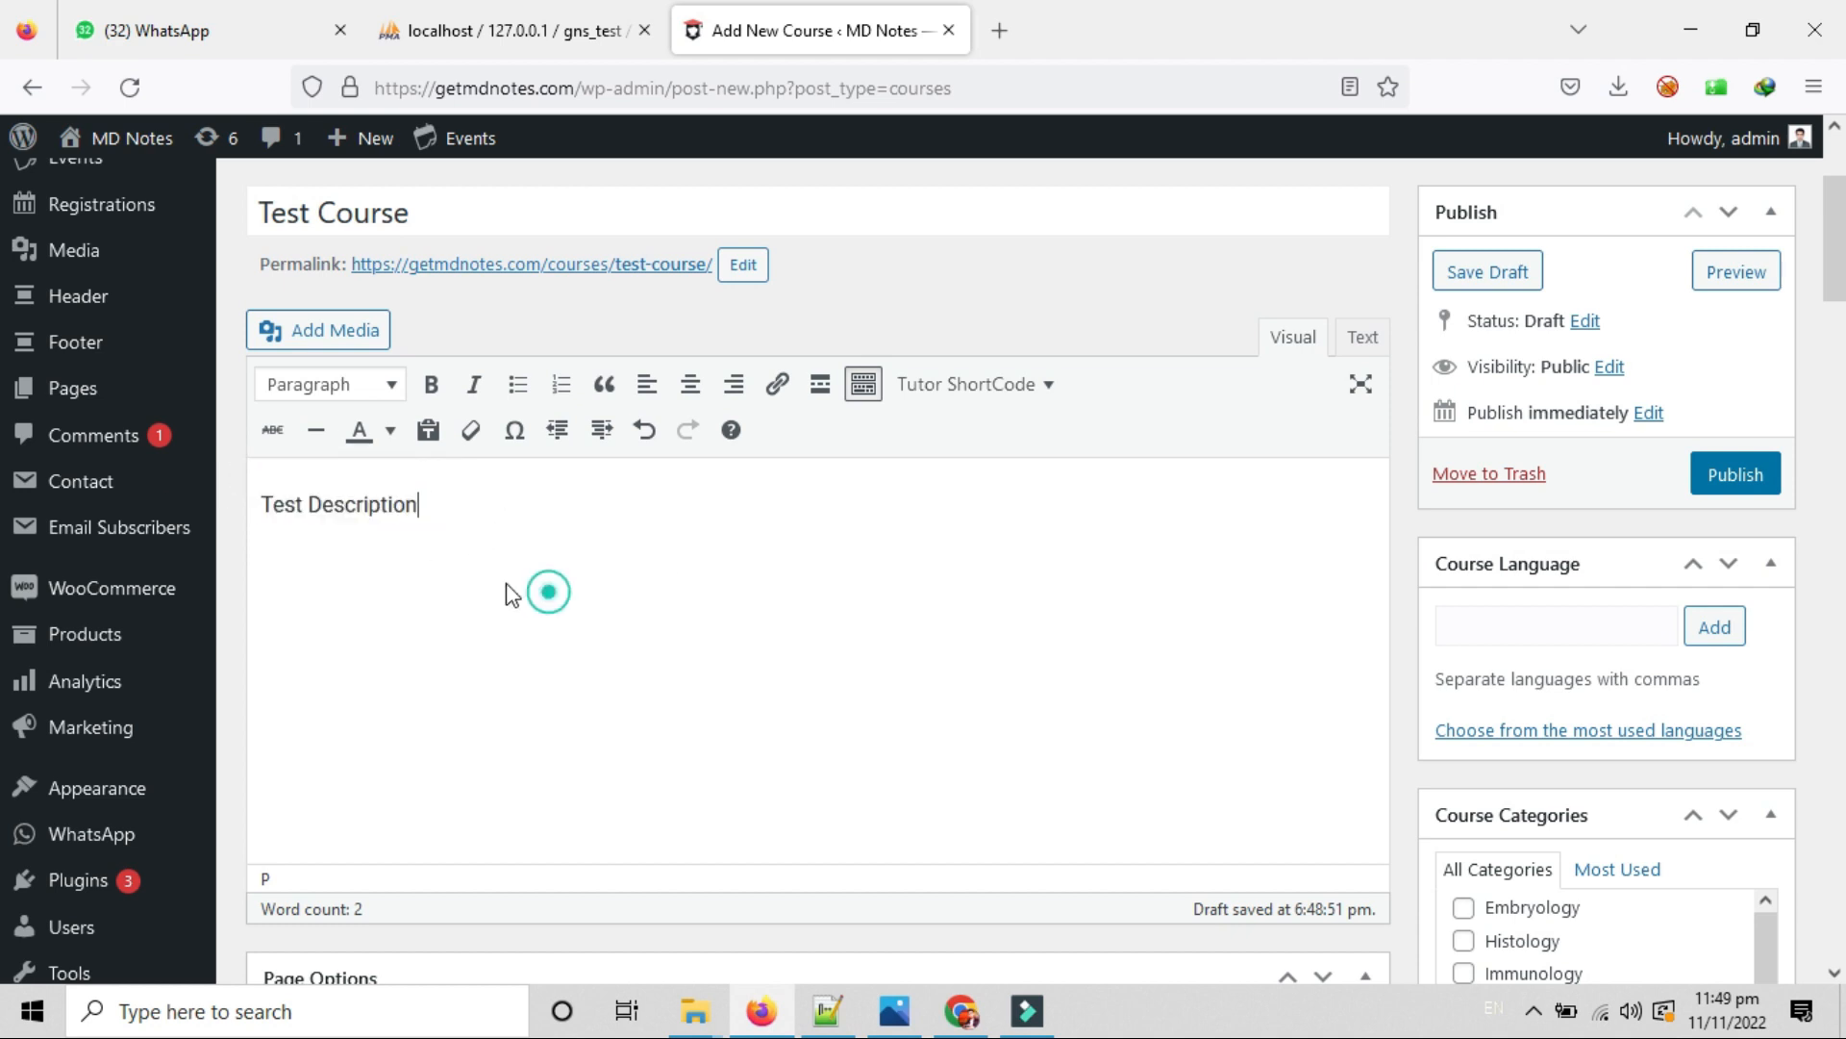
click(310, 334)
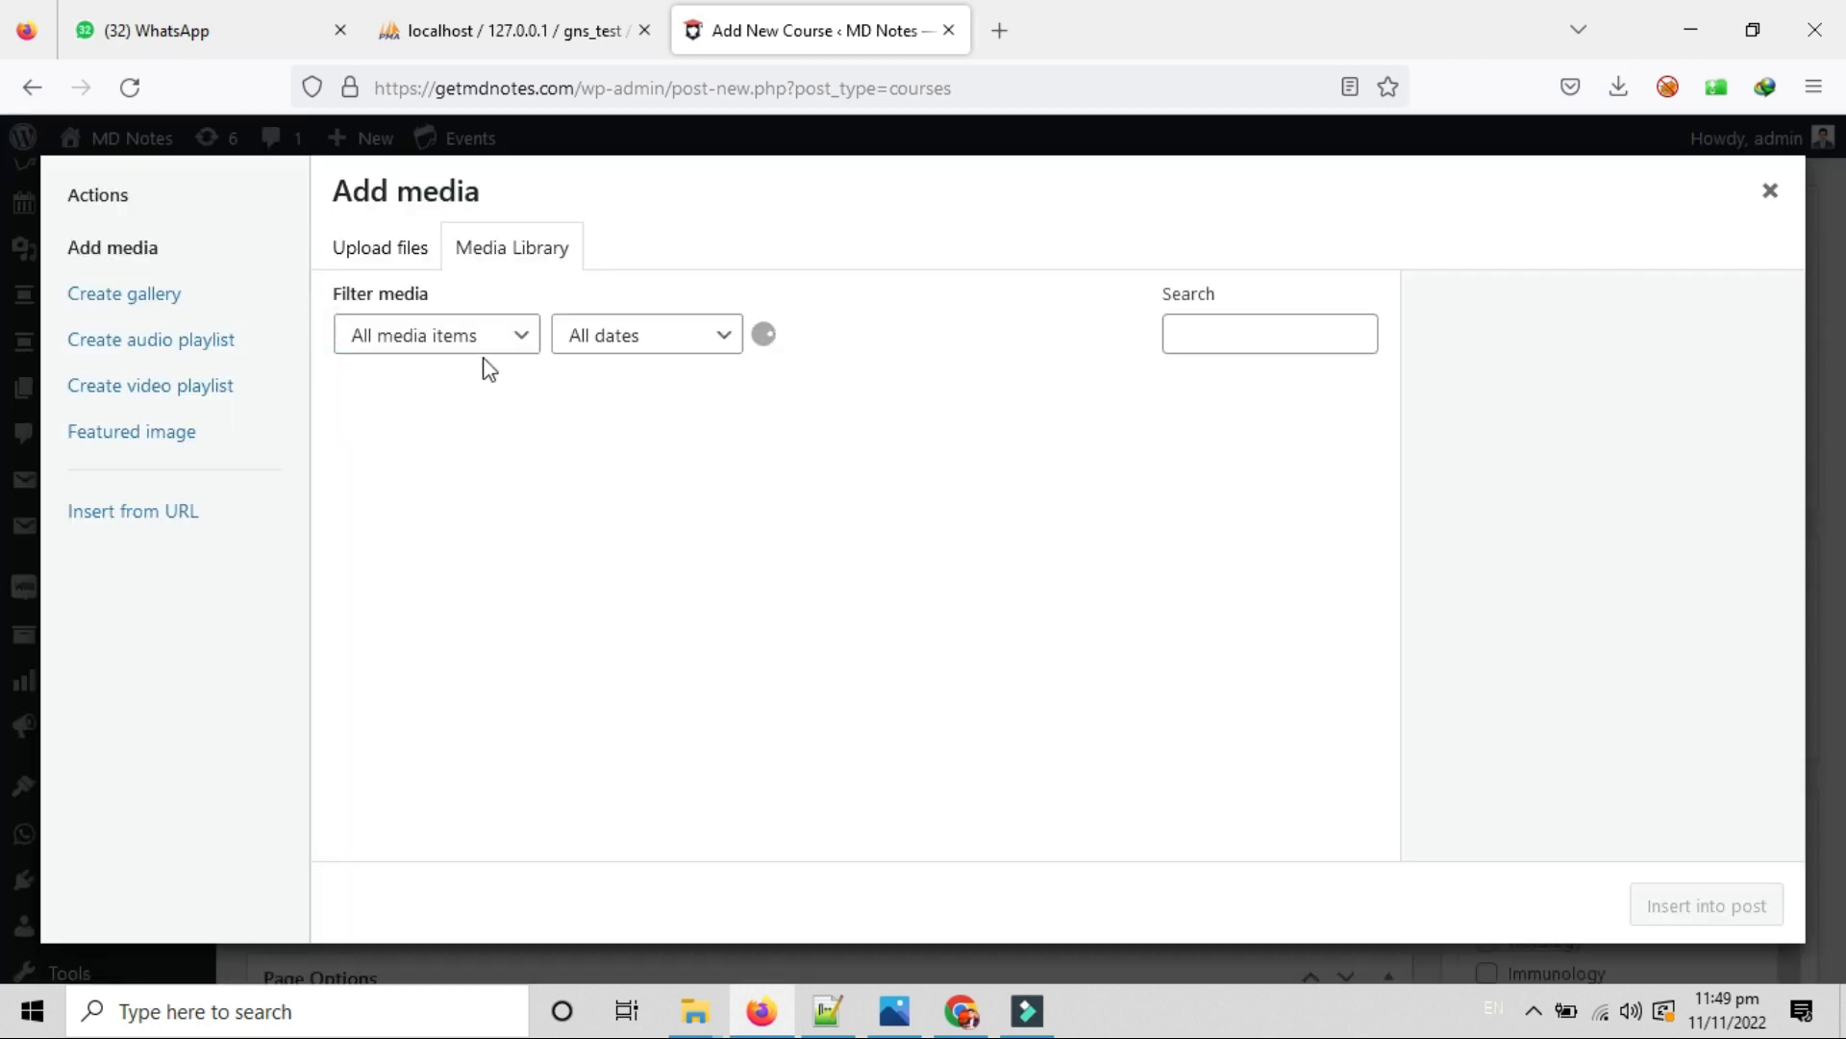
click(420, 258)
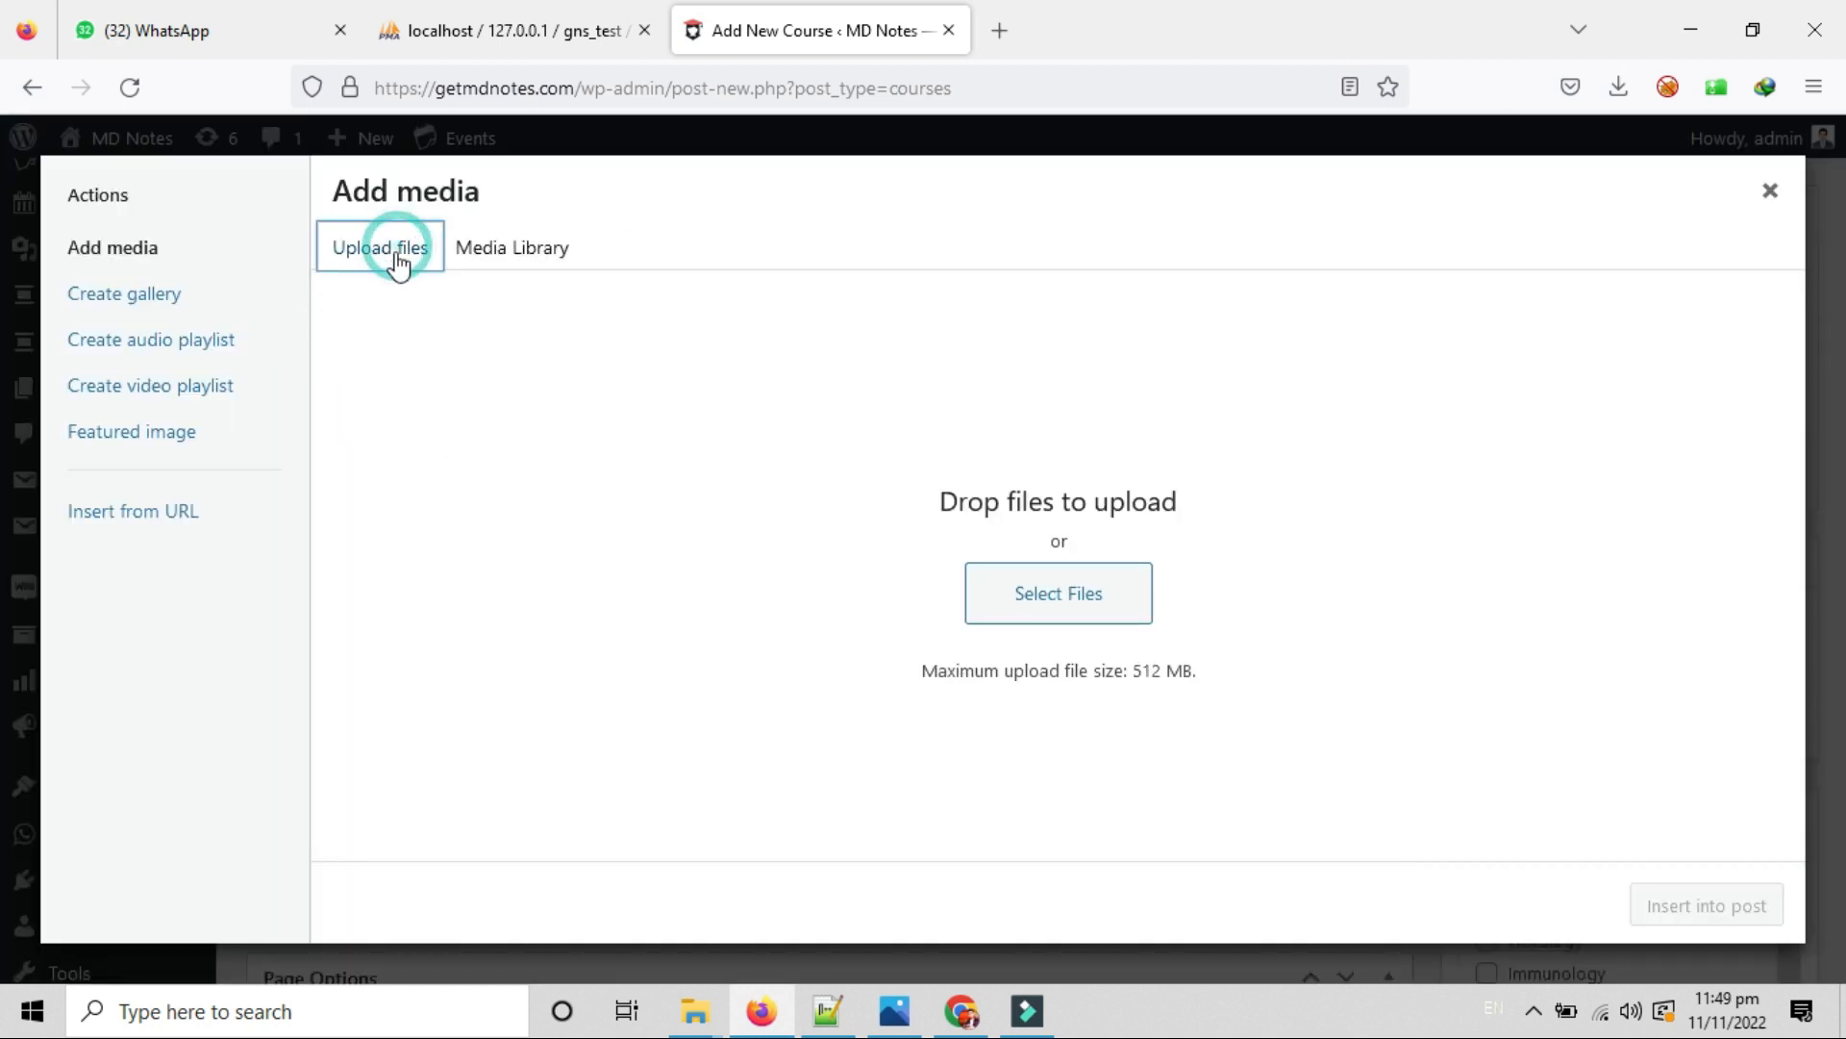
click(495, 265)
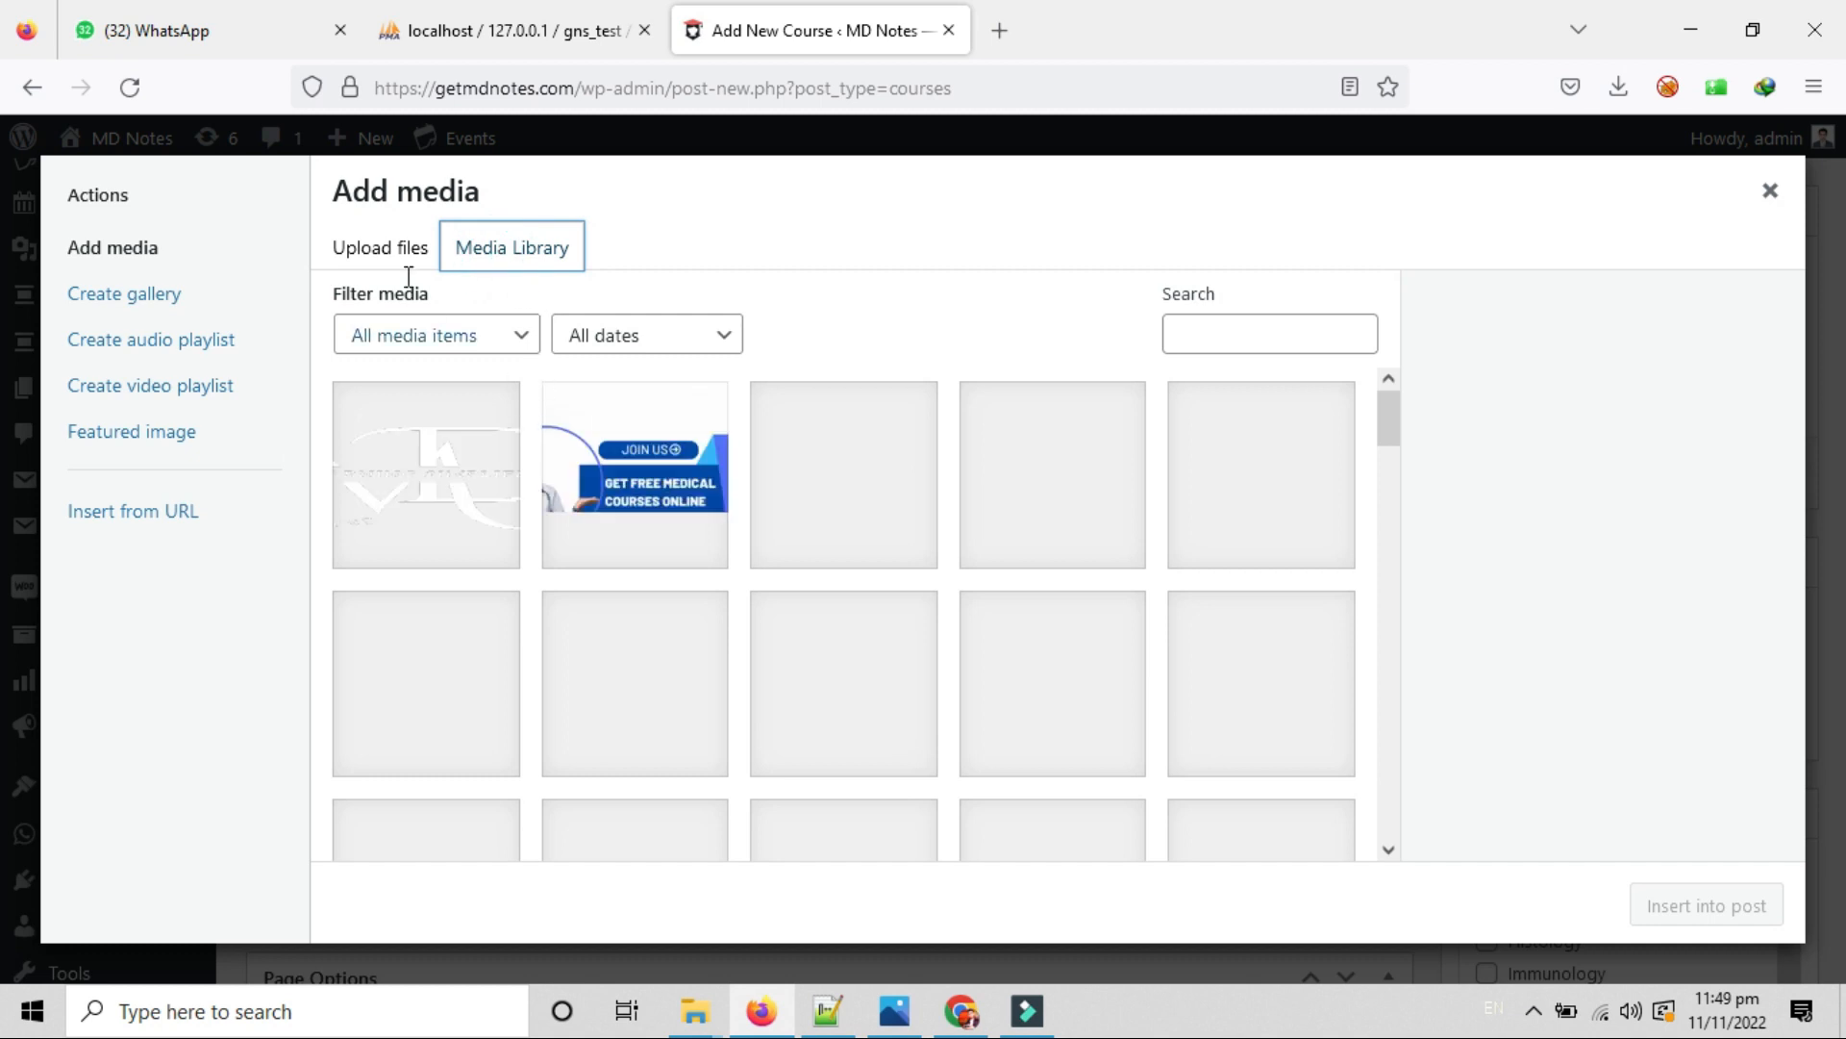
click(380, 255)
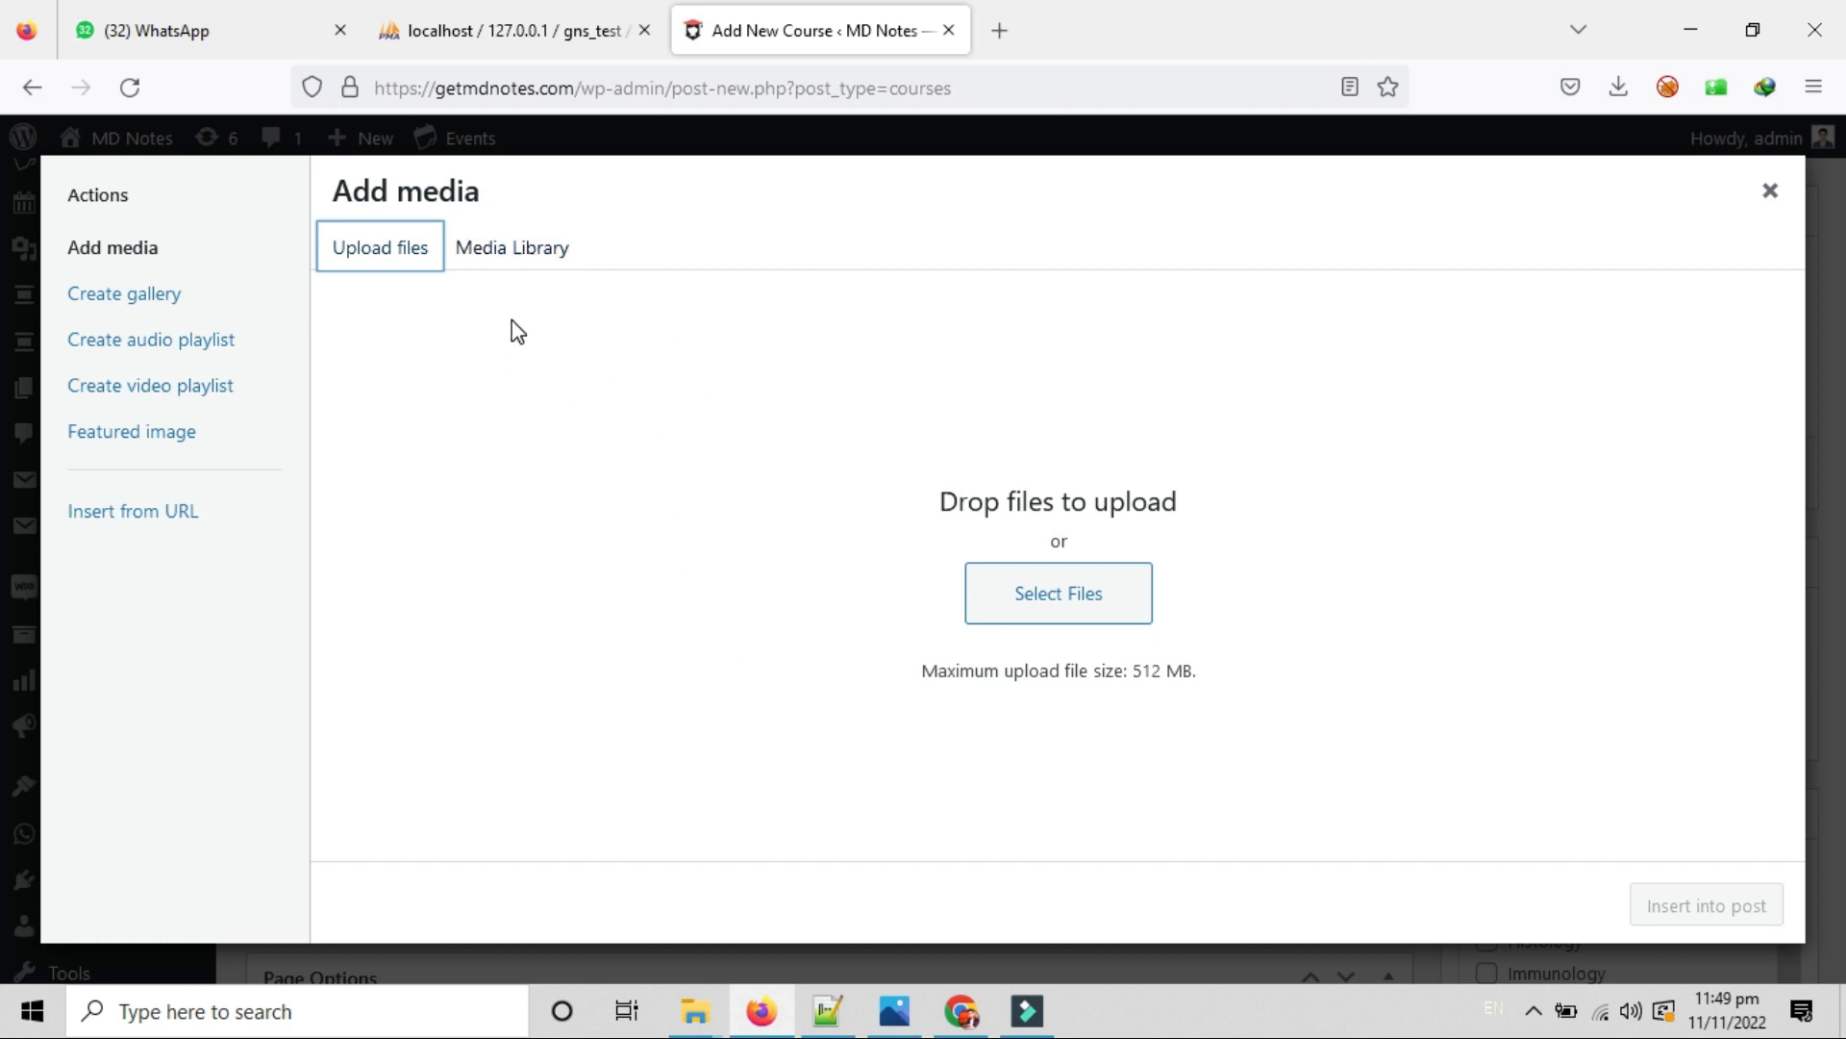
click(1769, 191)
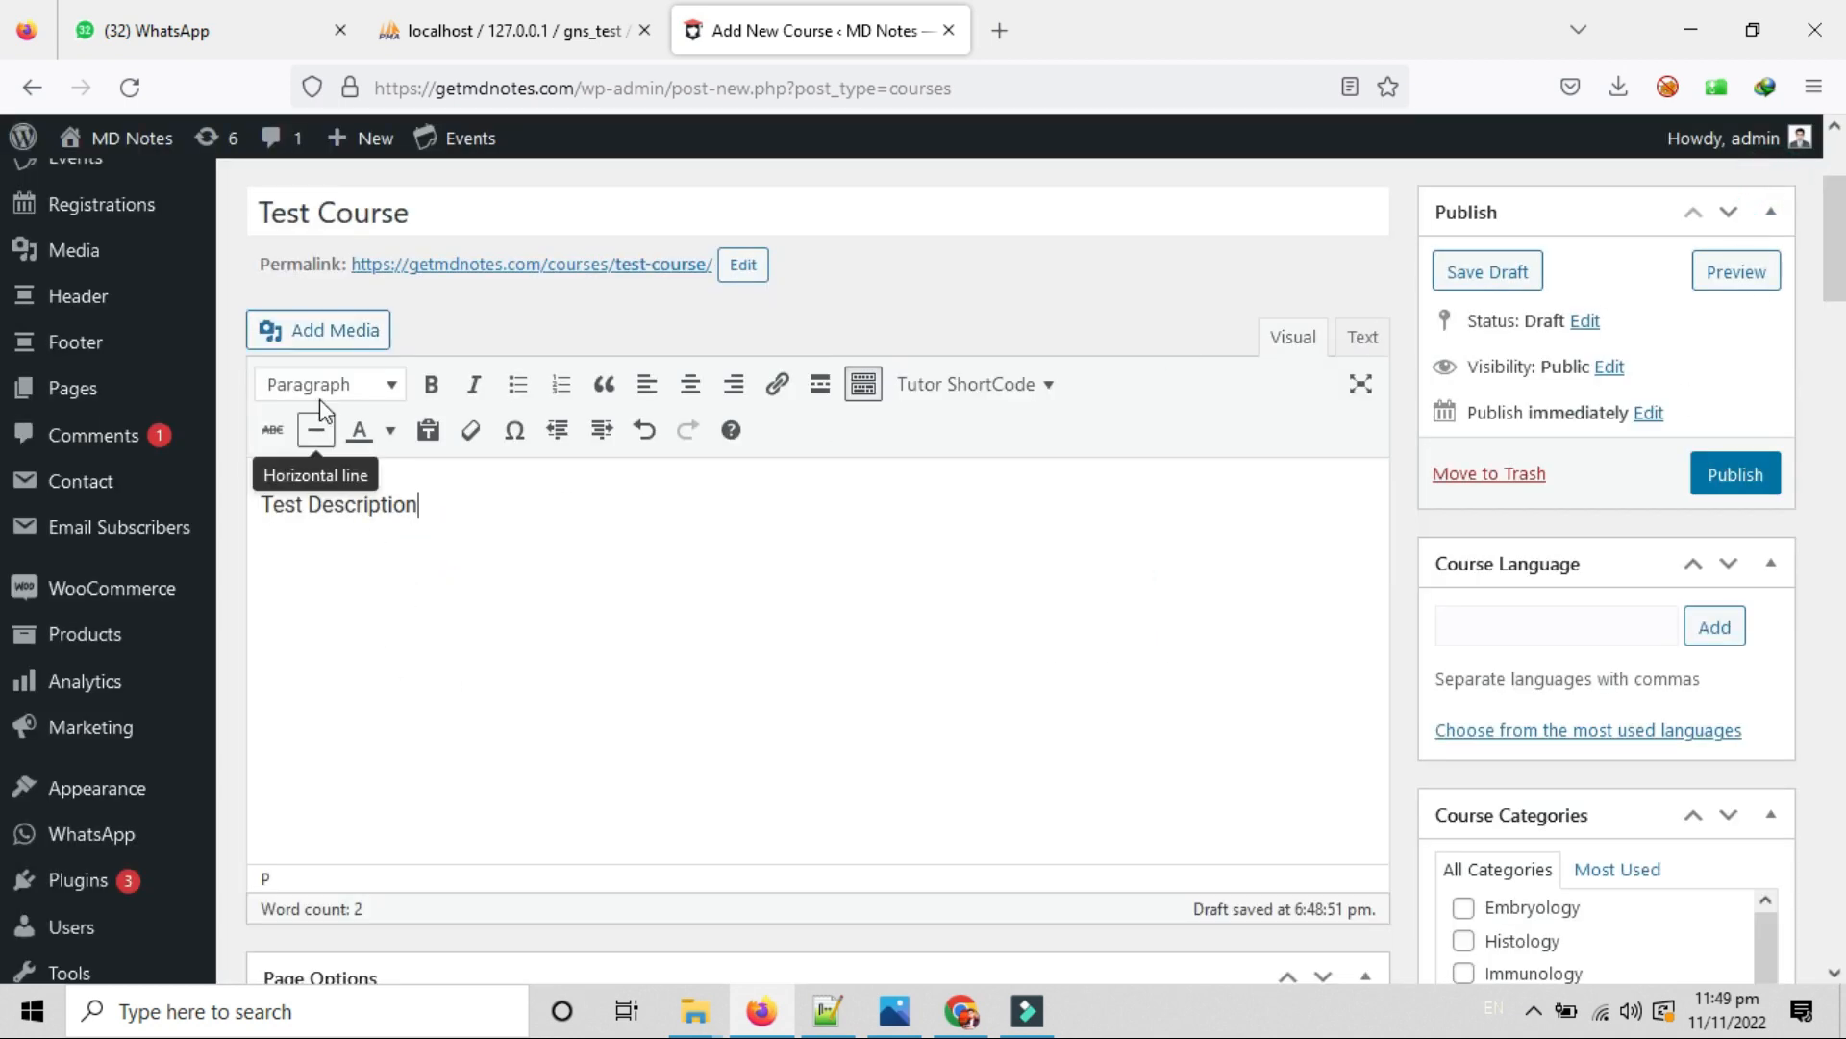
click(386, 386)
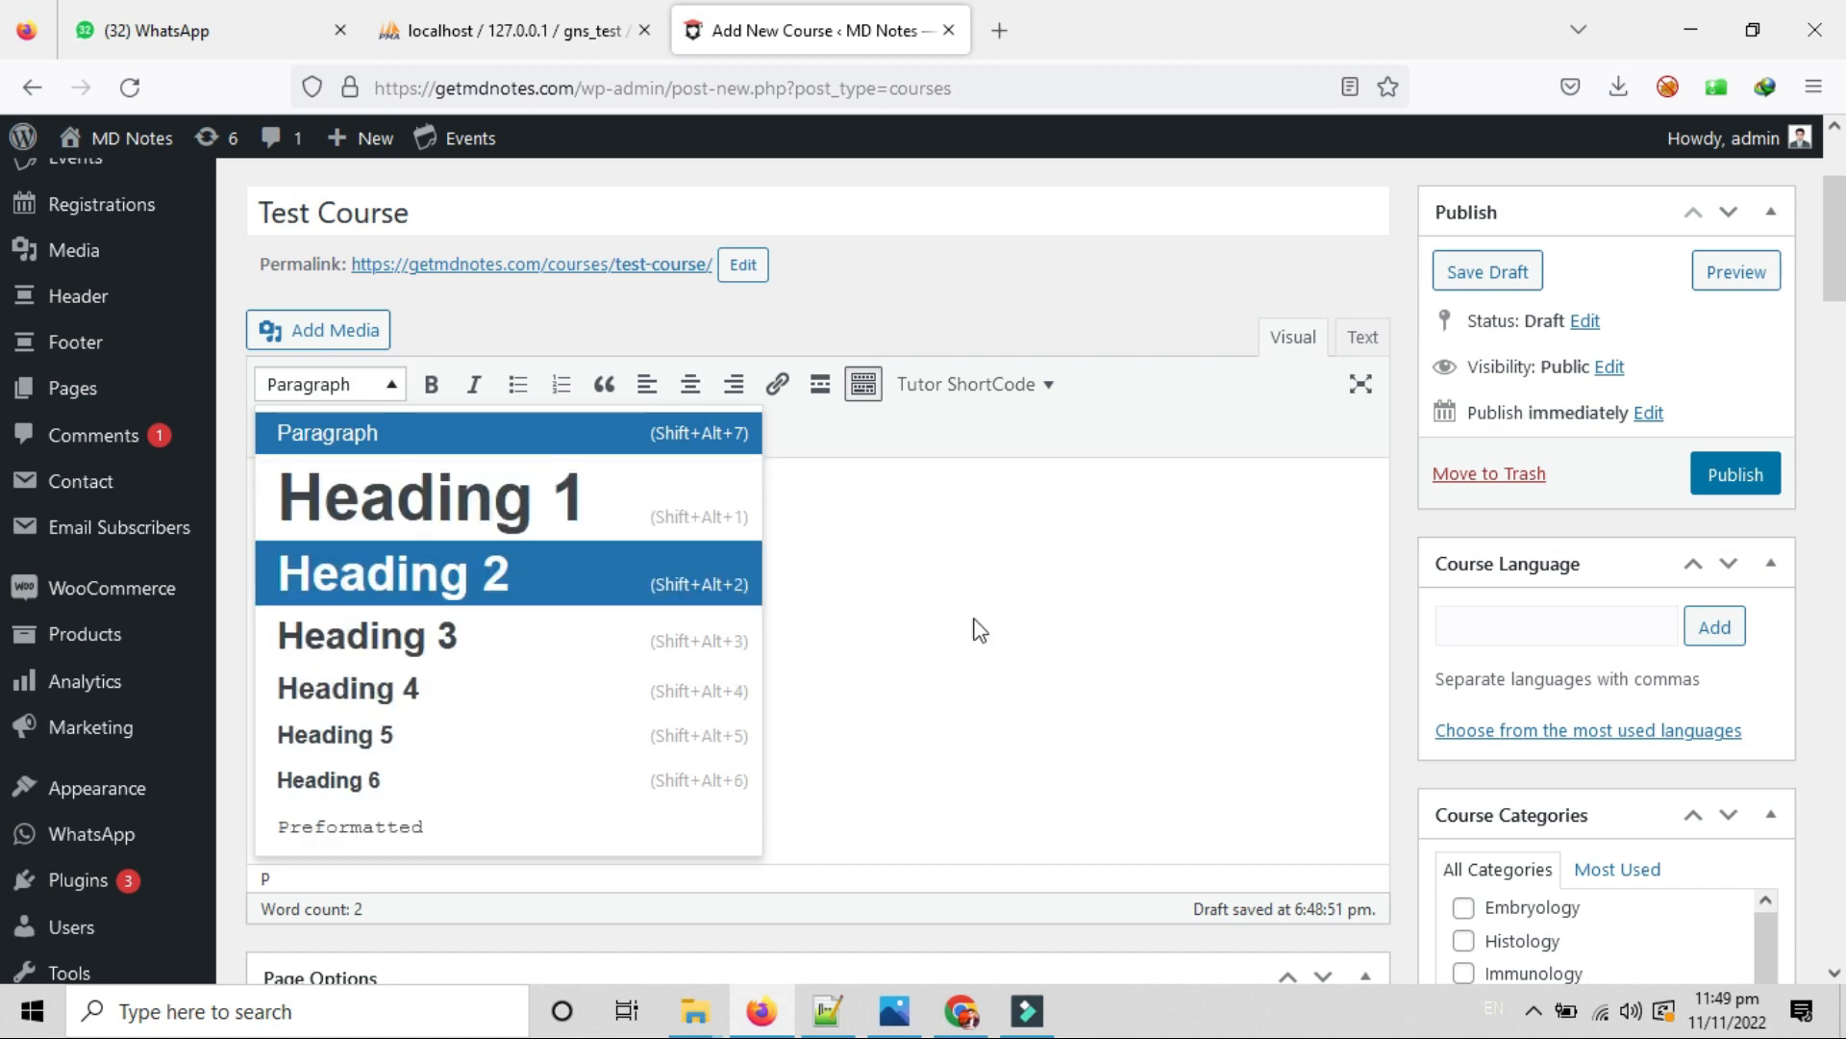
click(1031, 625)
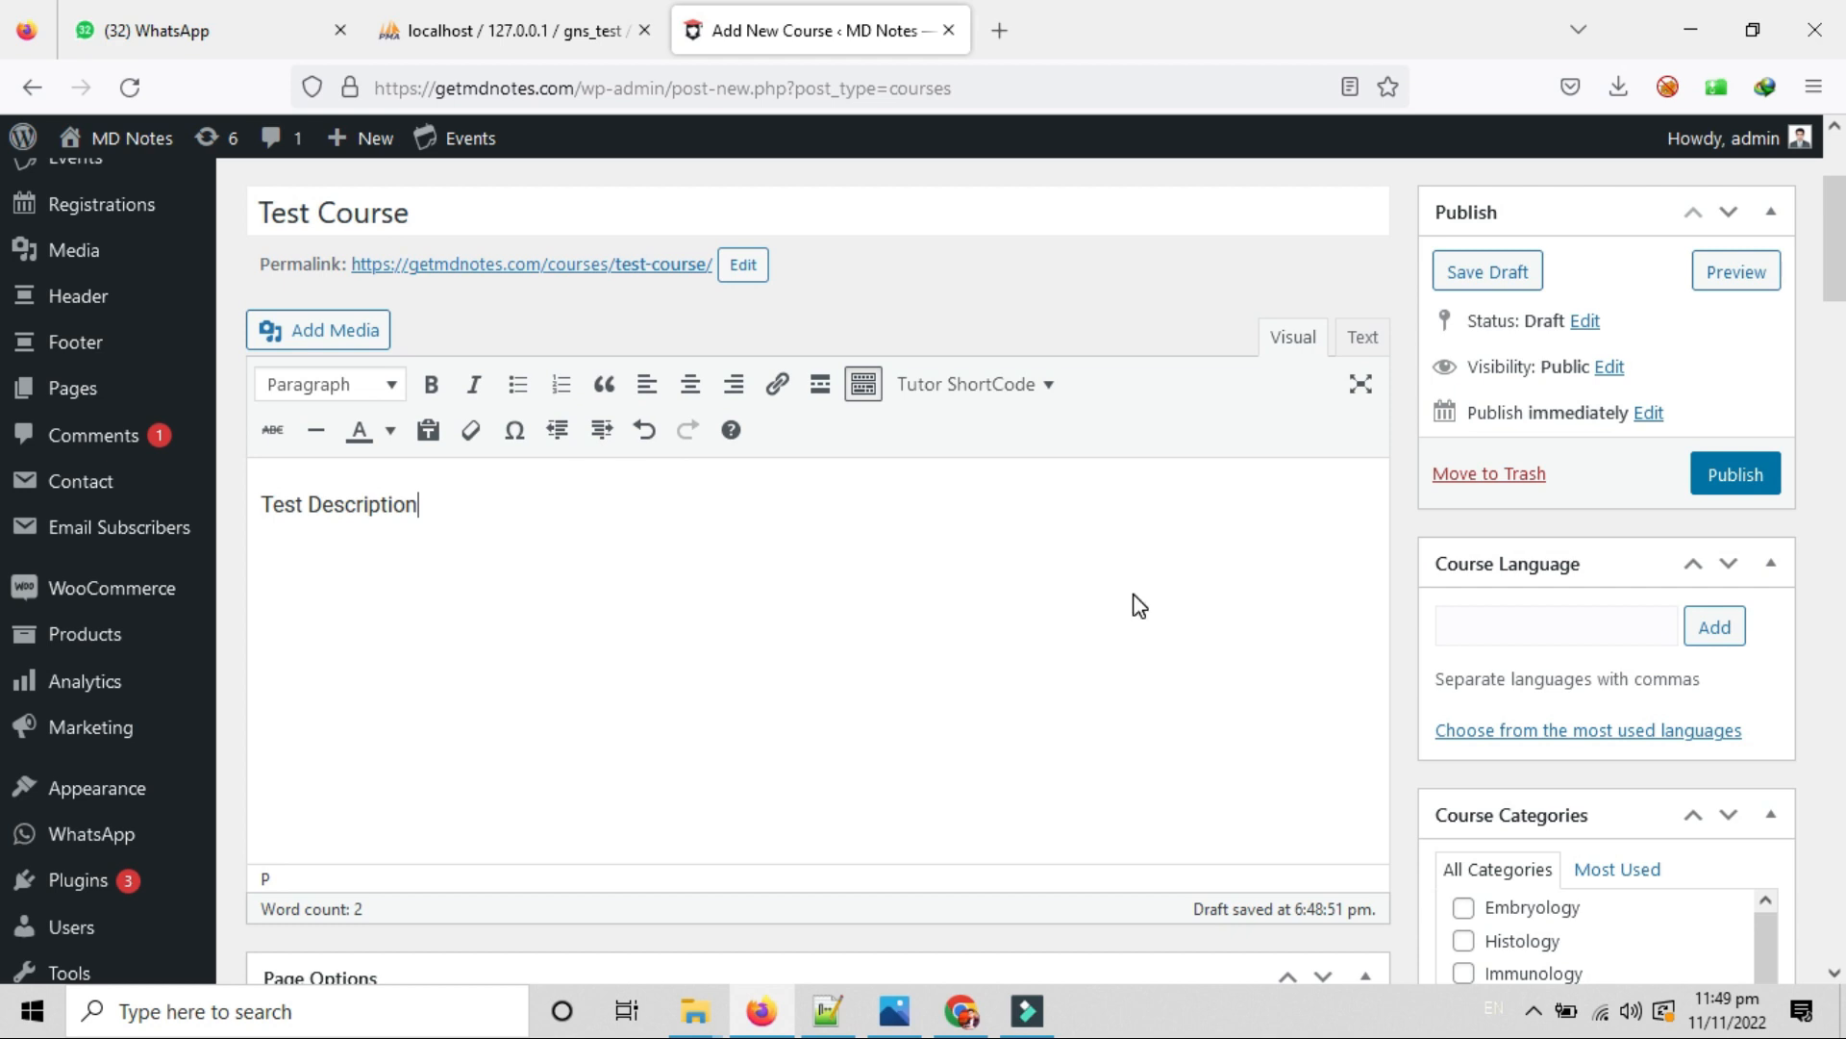
scroll(1047, 610, down, 3)
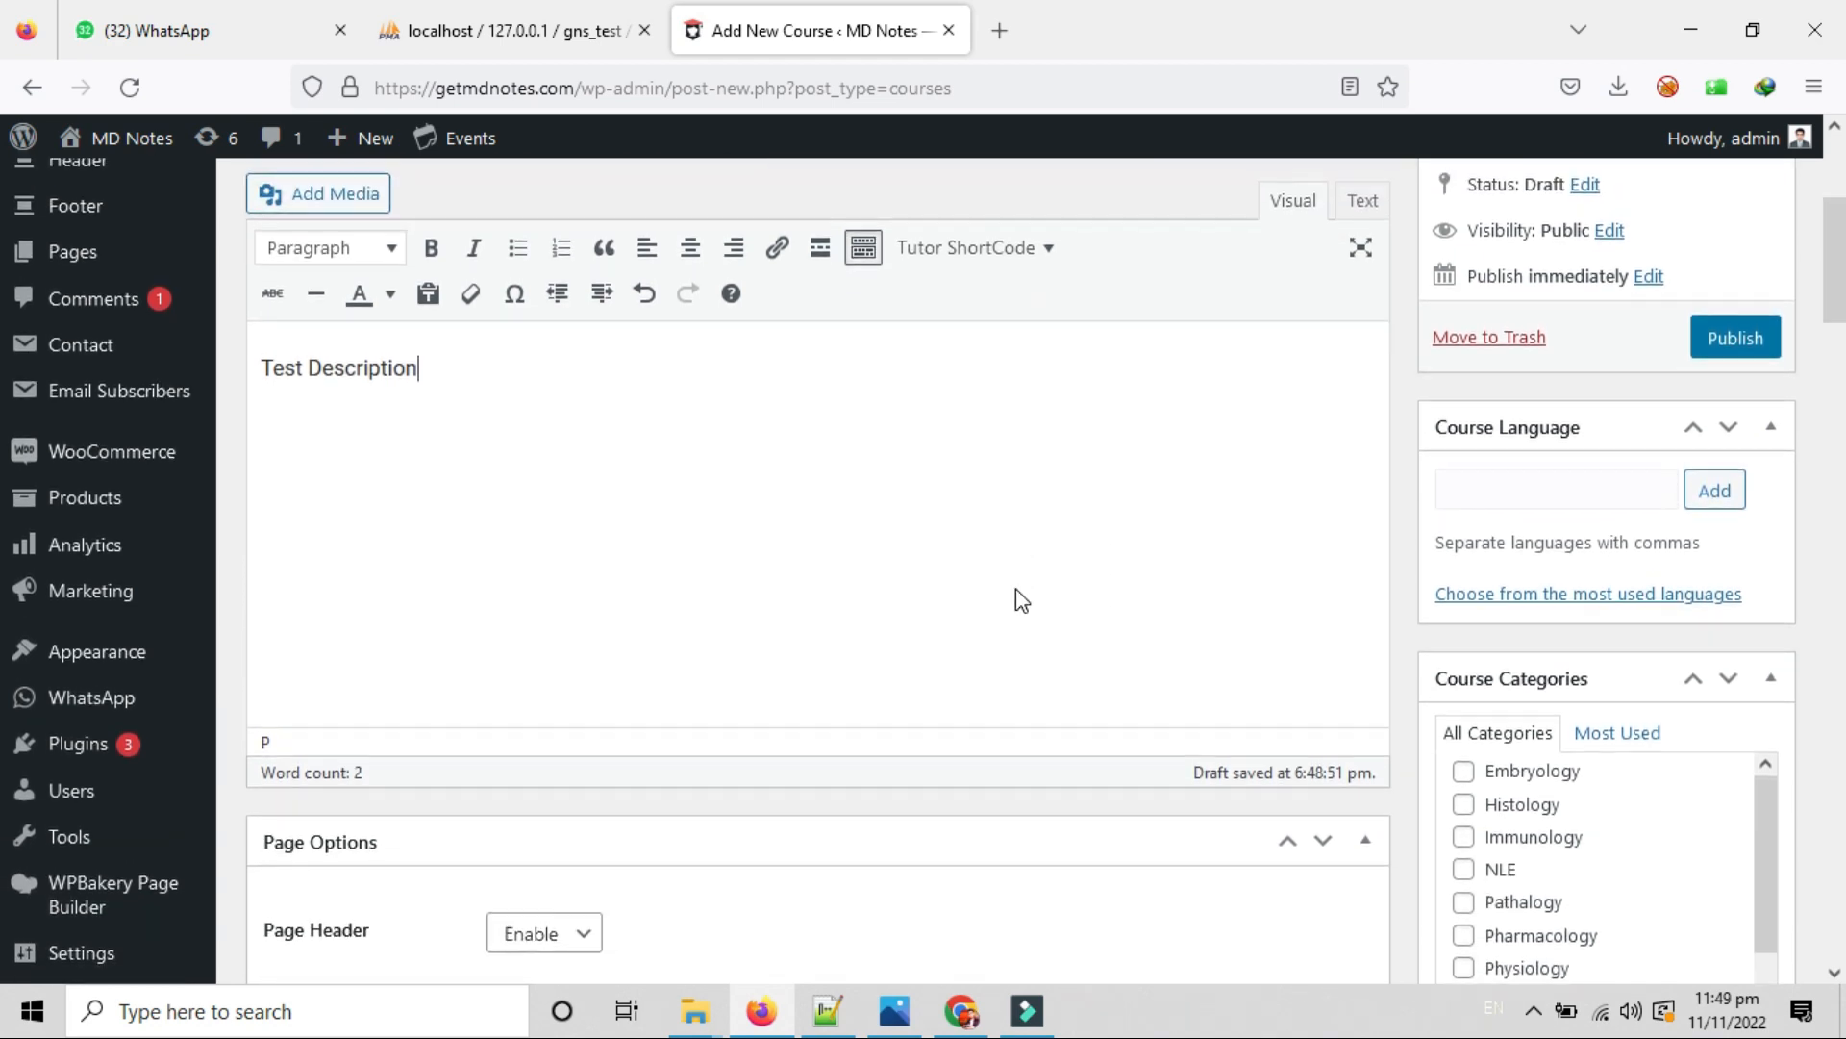
scroll(1016, 589, down, 3)
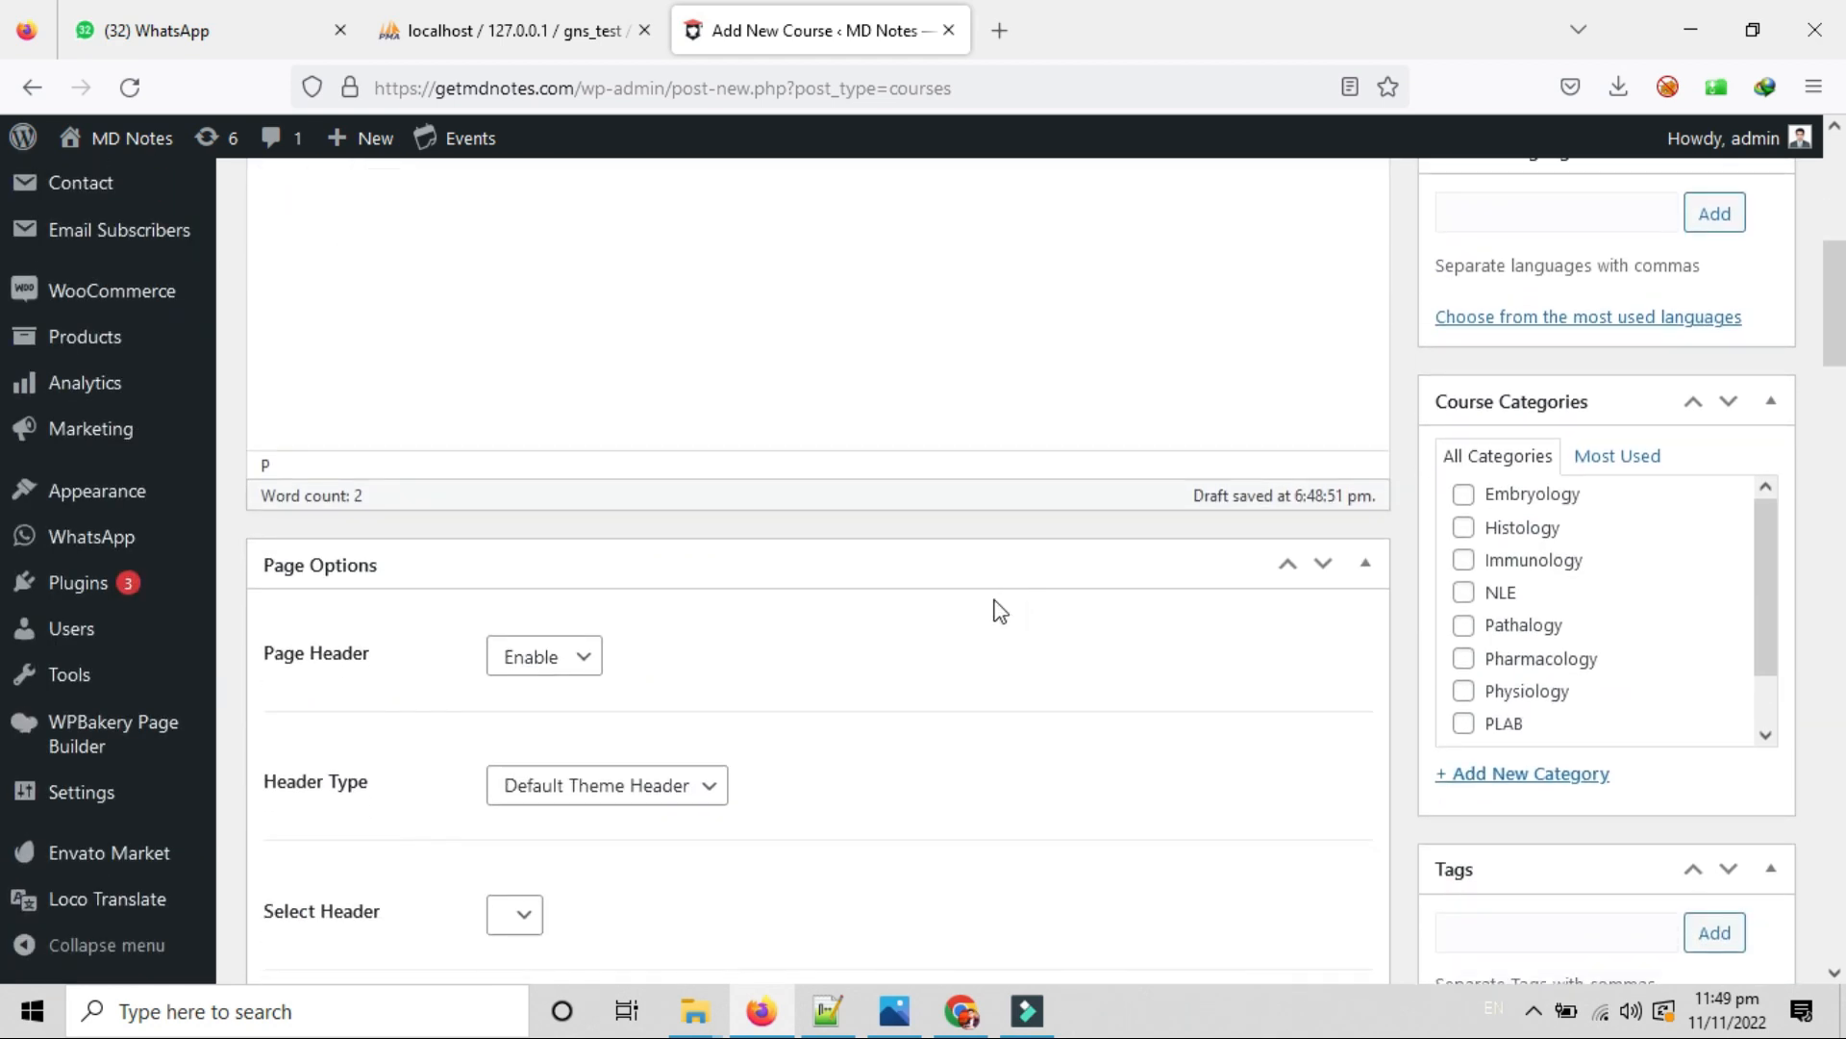
scroll(950, 615, down, 2)
scroll(952, 615, down, 1)
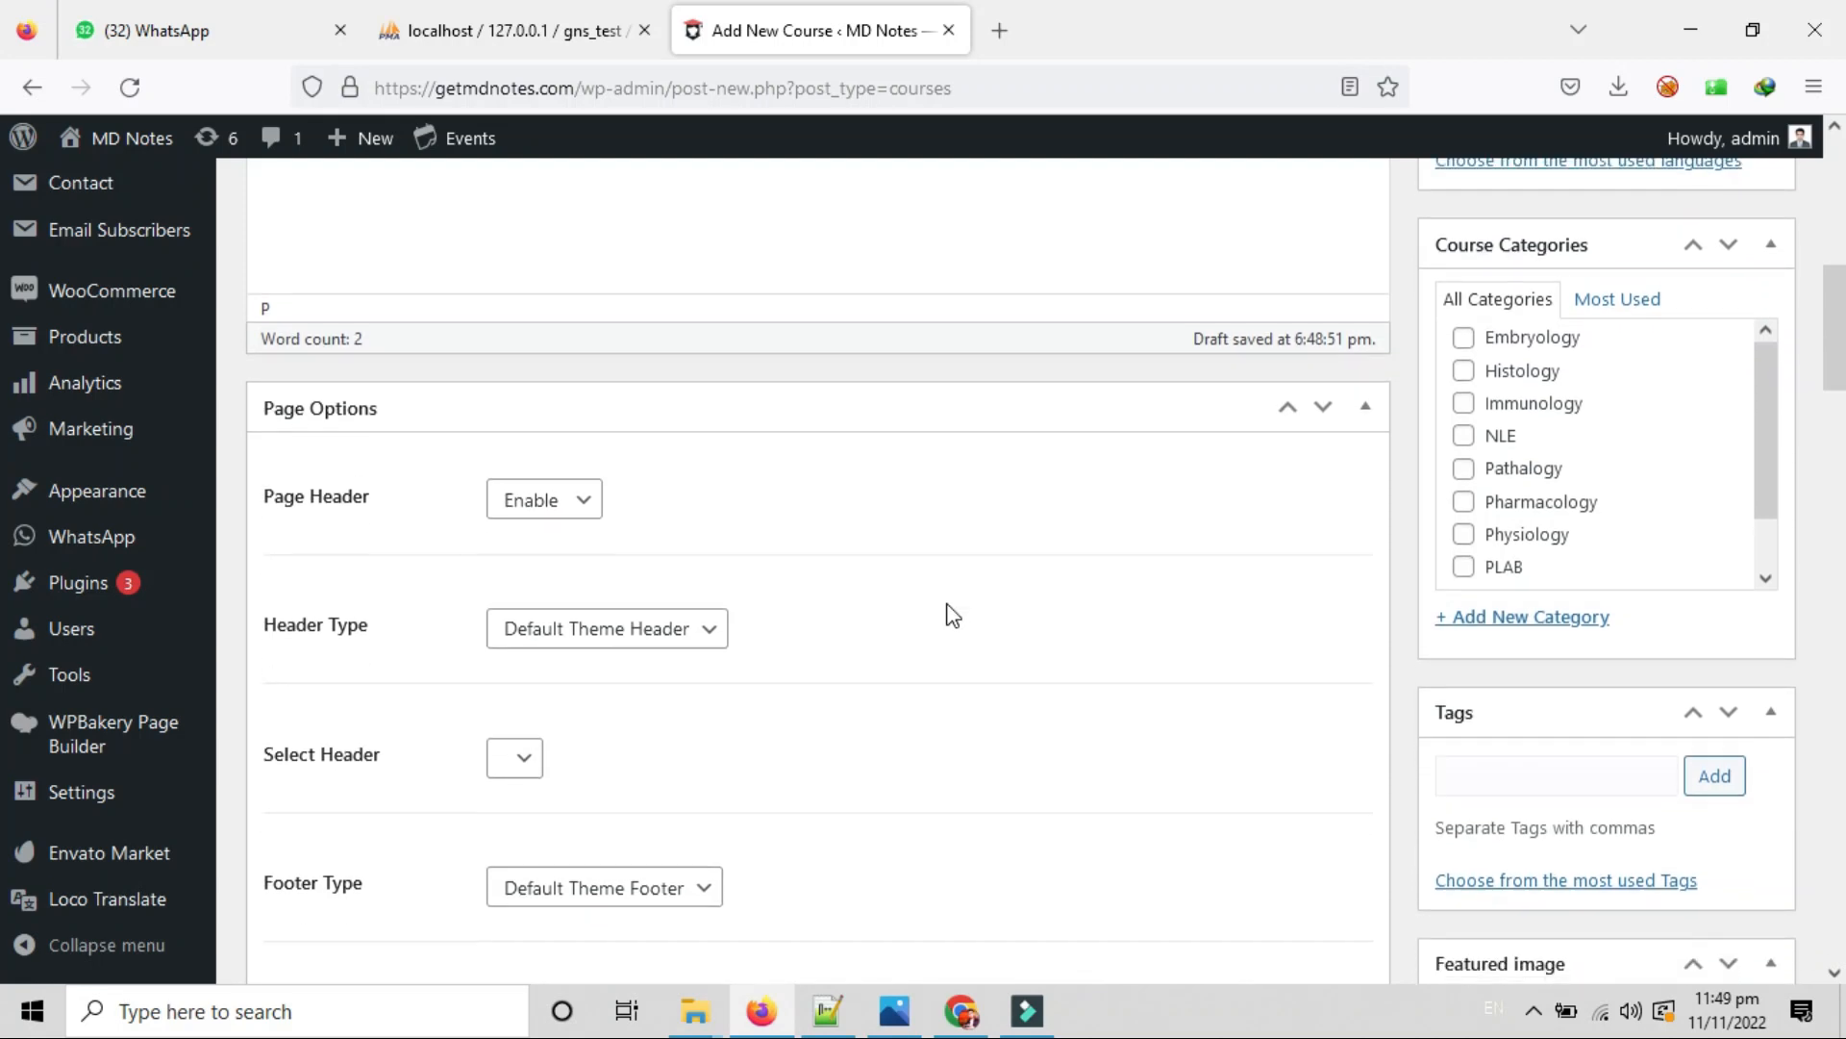
scroll(948, 614, down, 2)
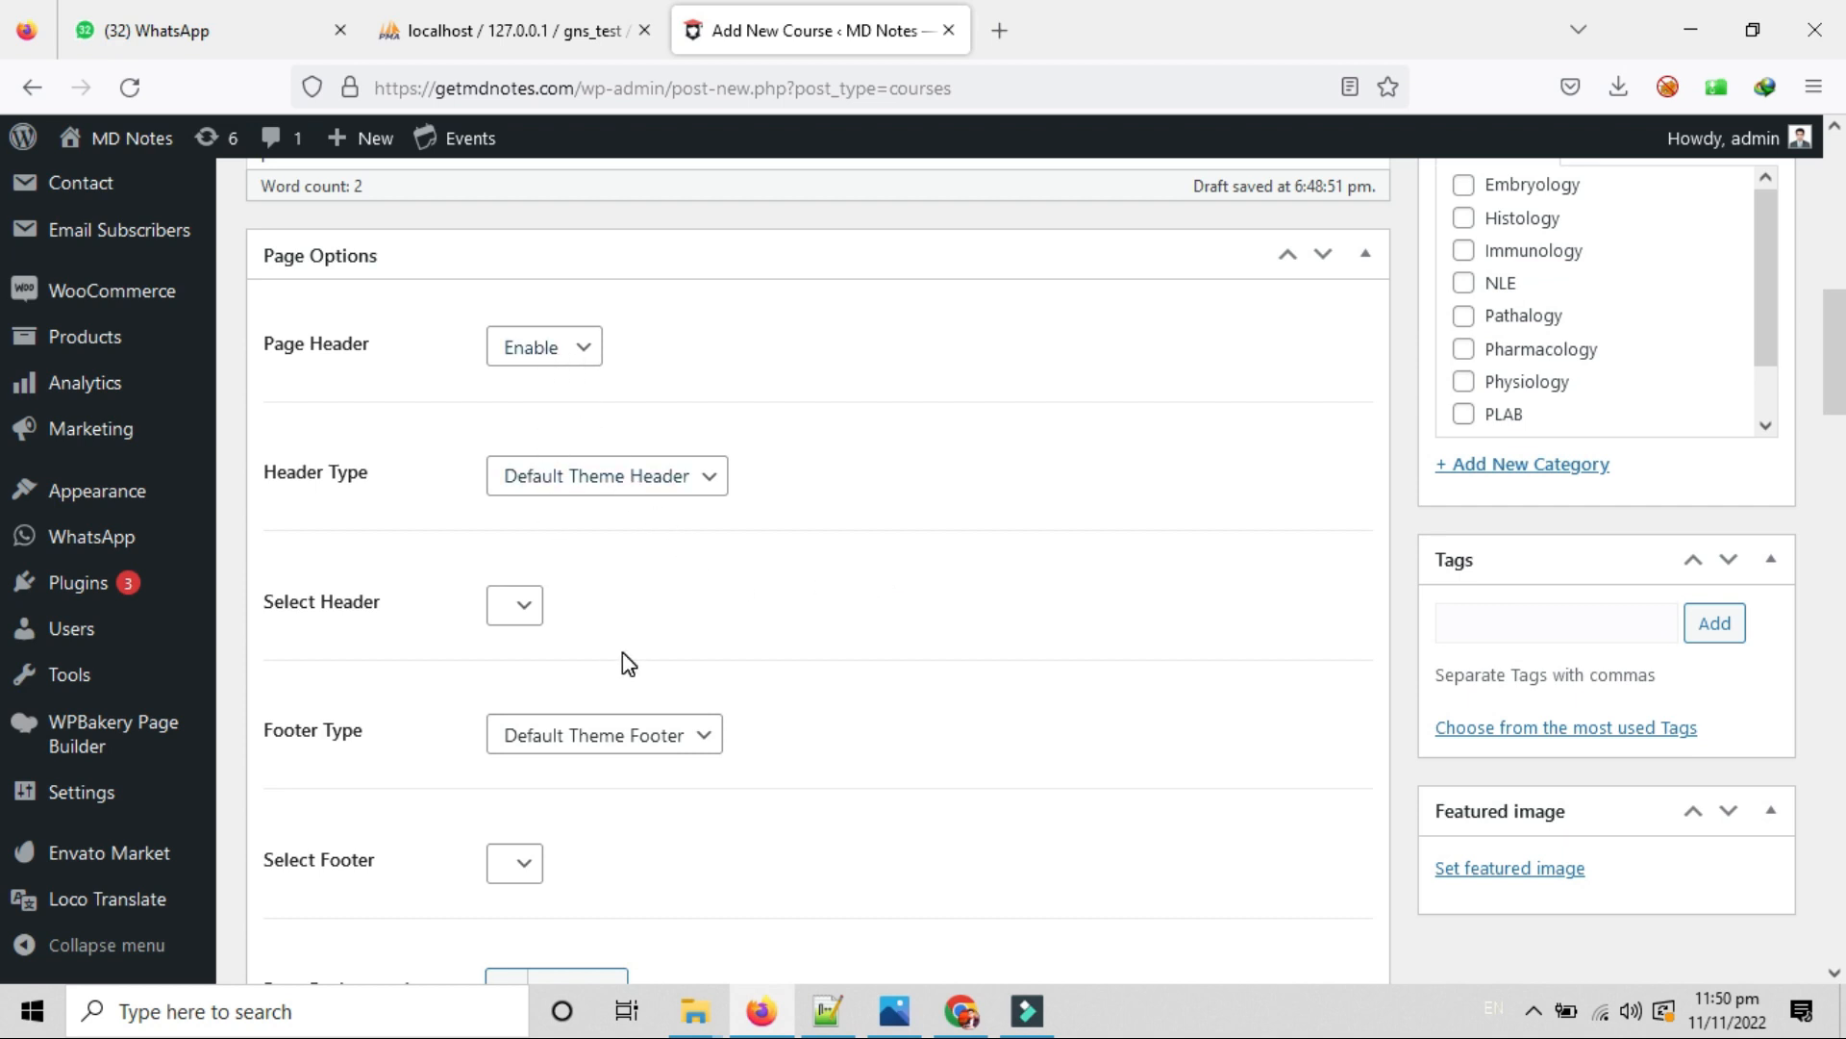
scroll(656, 606, down, 7)
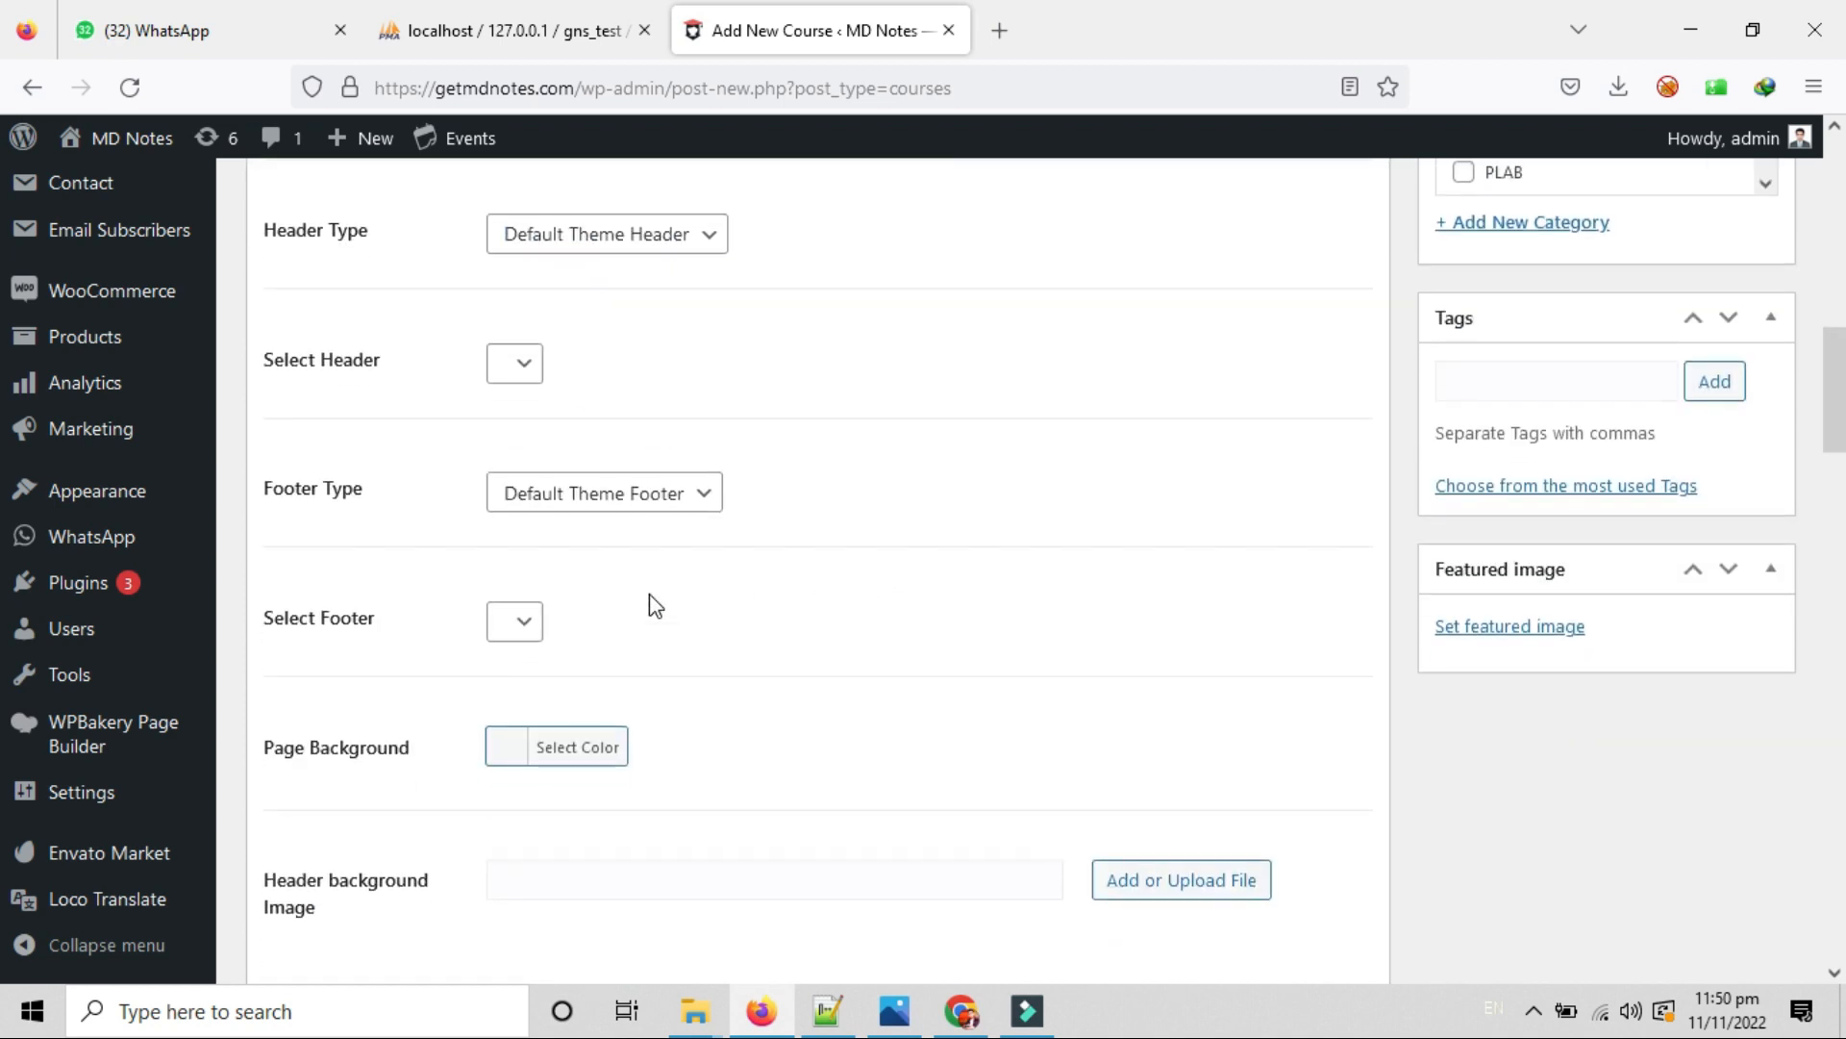
scroll(651, 594, down, 3)
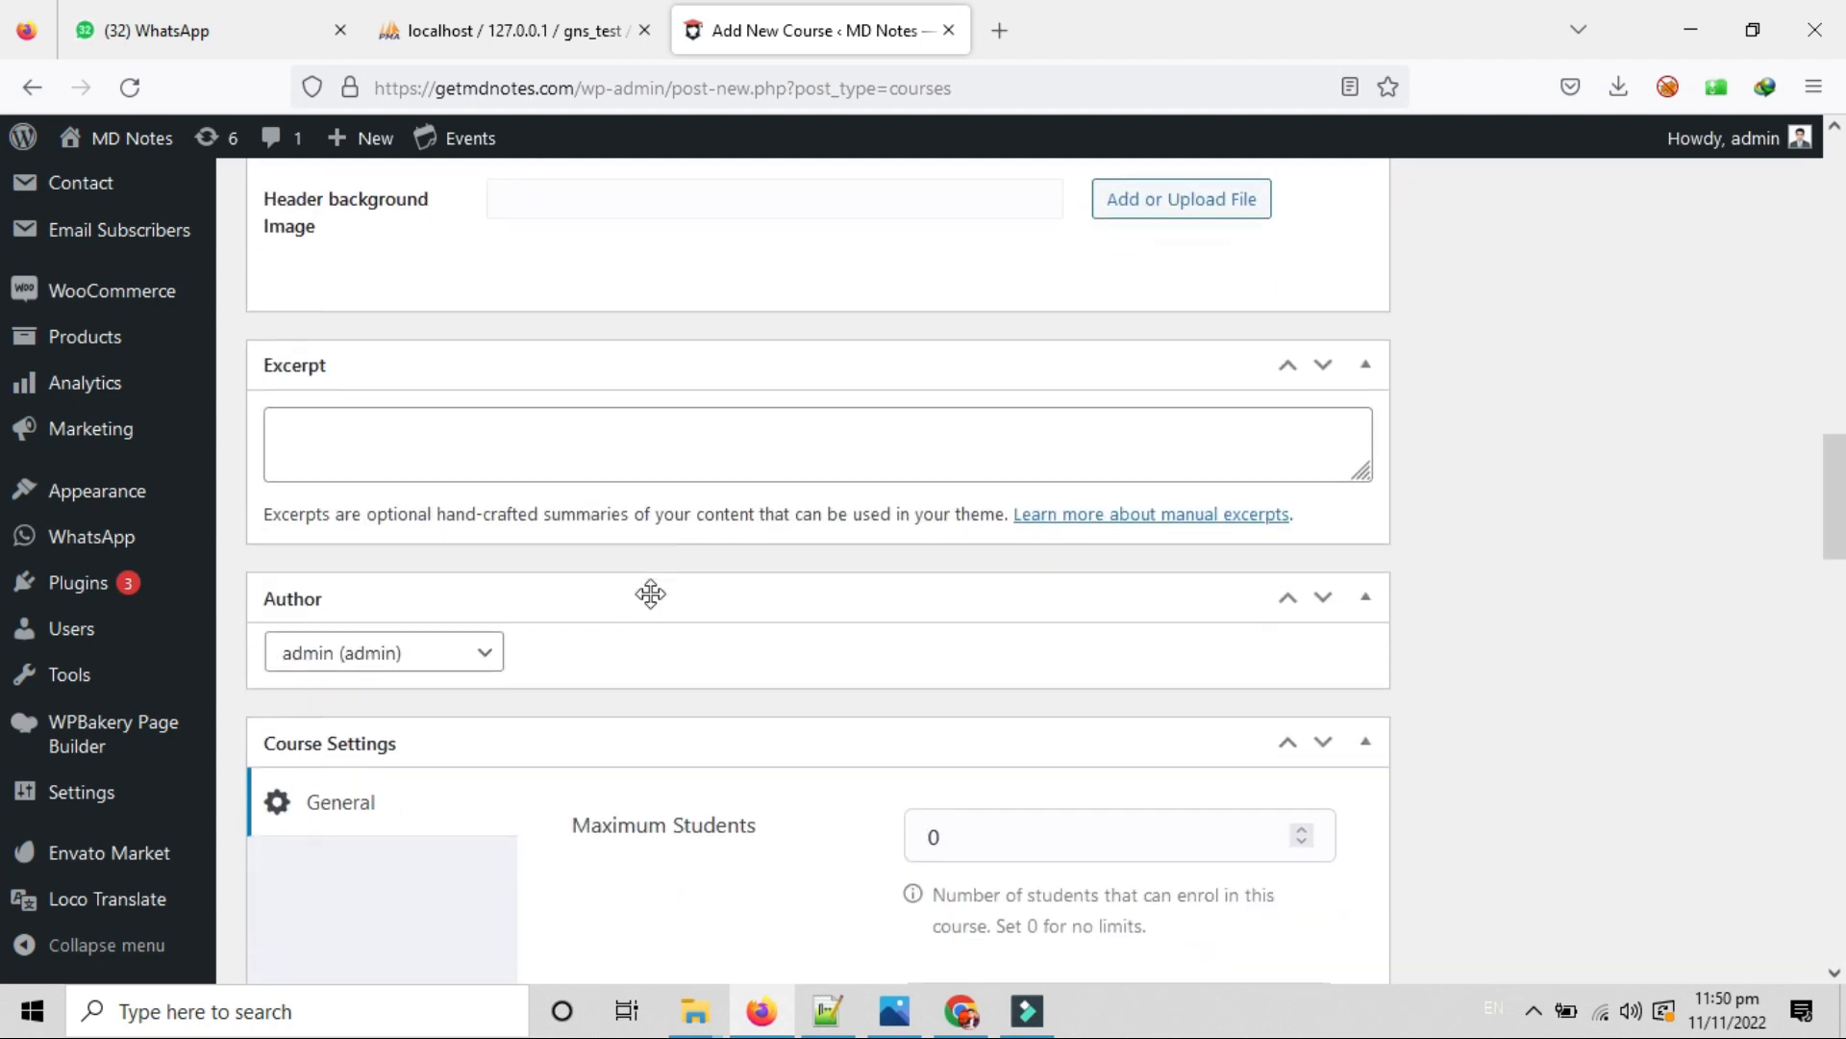
scroll(739, 704, down, 5)
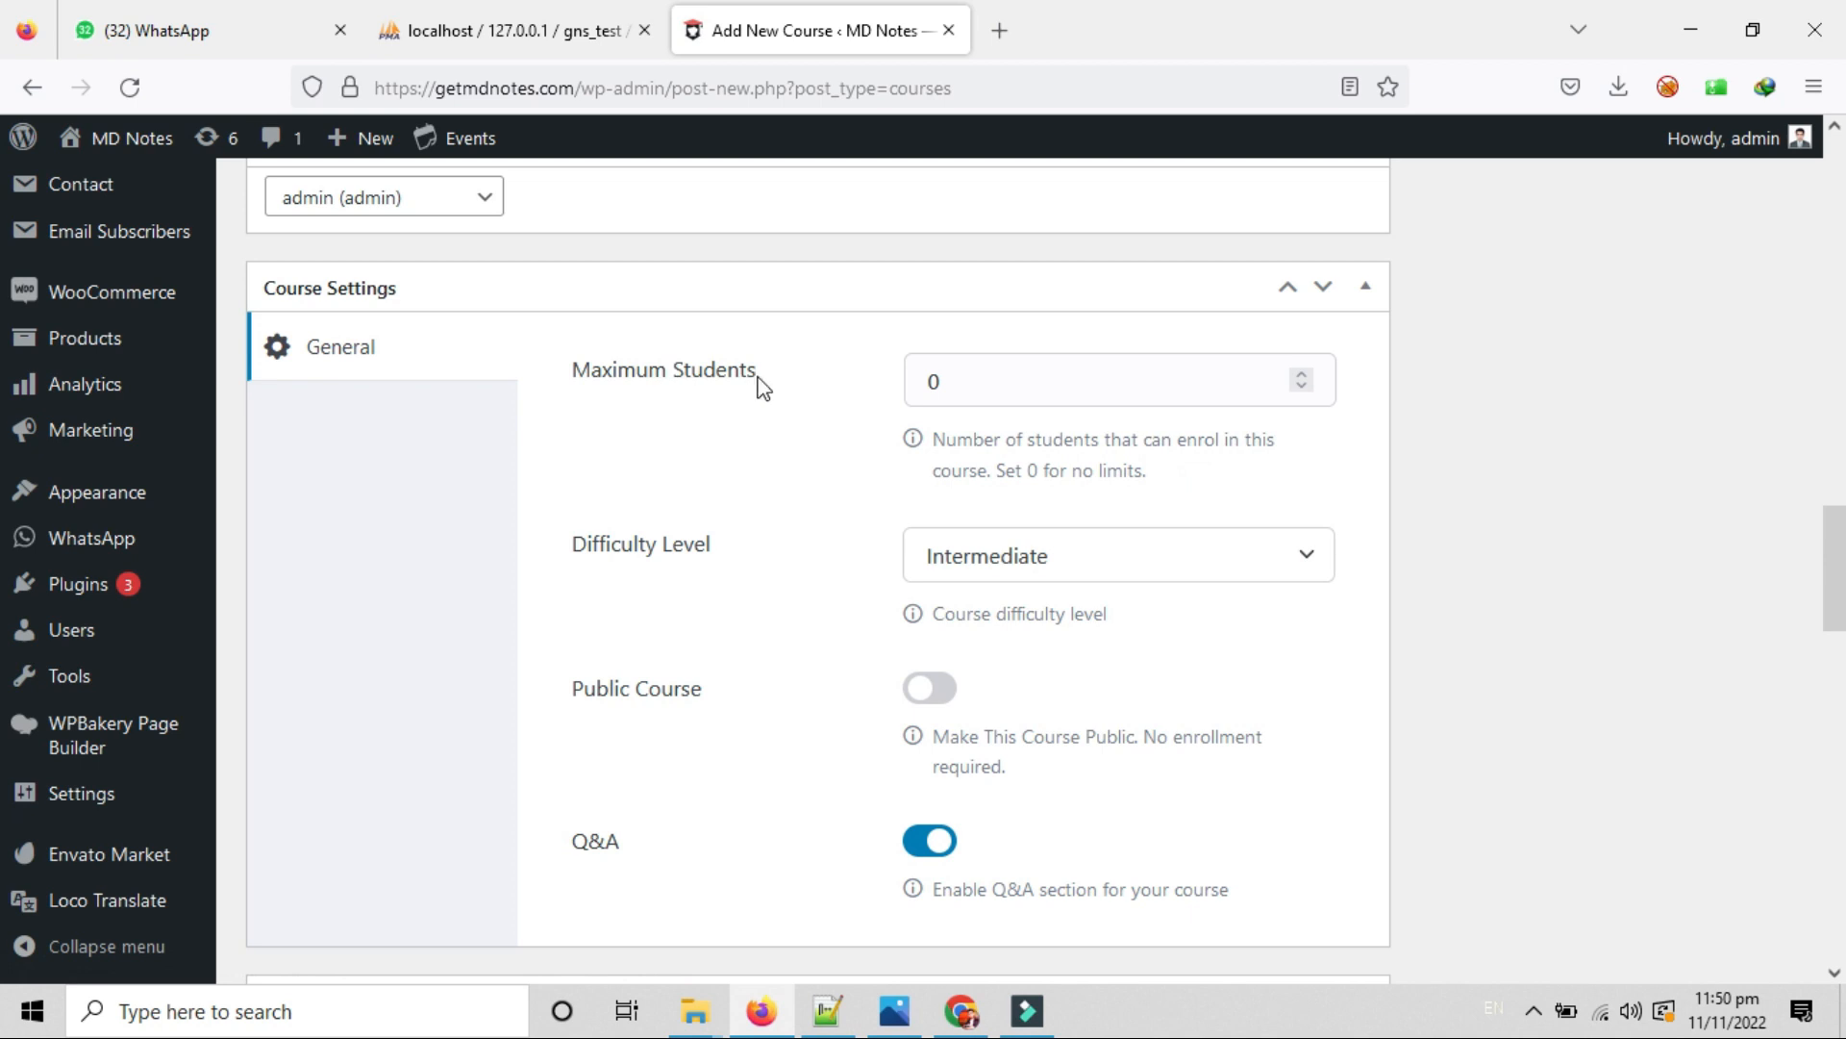
Try Maximum Students at 20, then restore it to 0 for no enrolment limit.
click(961, 389)
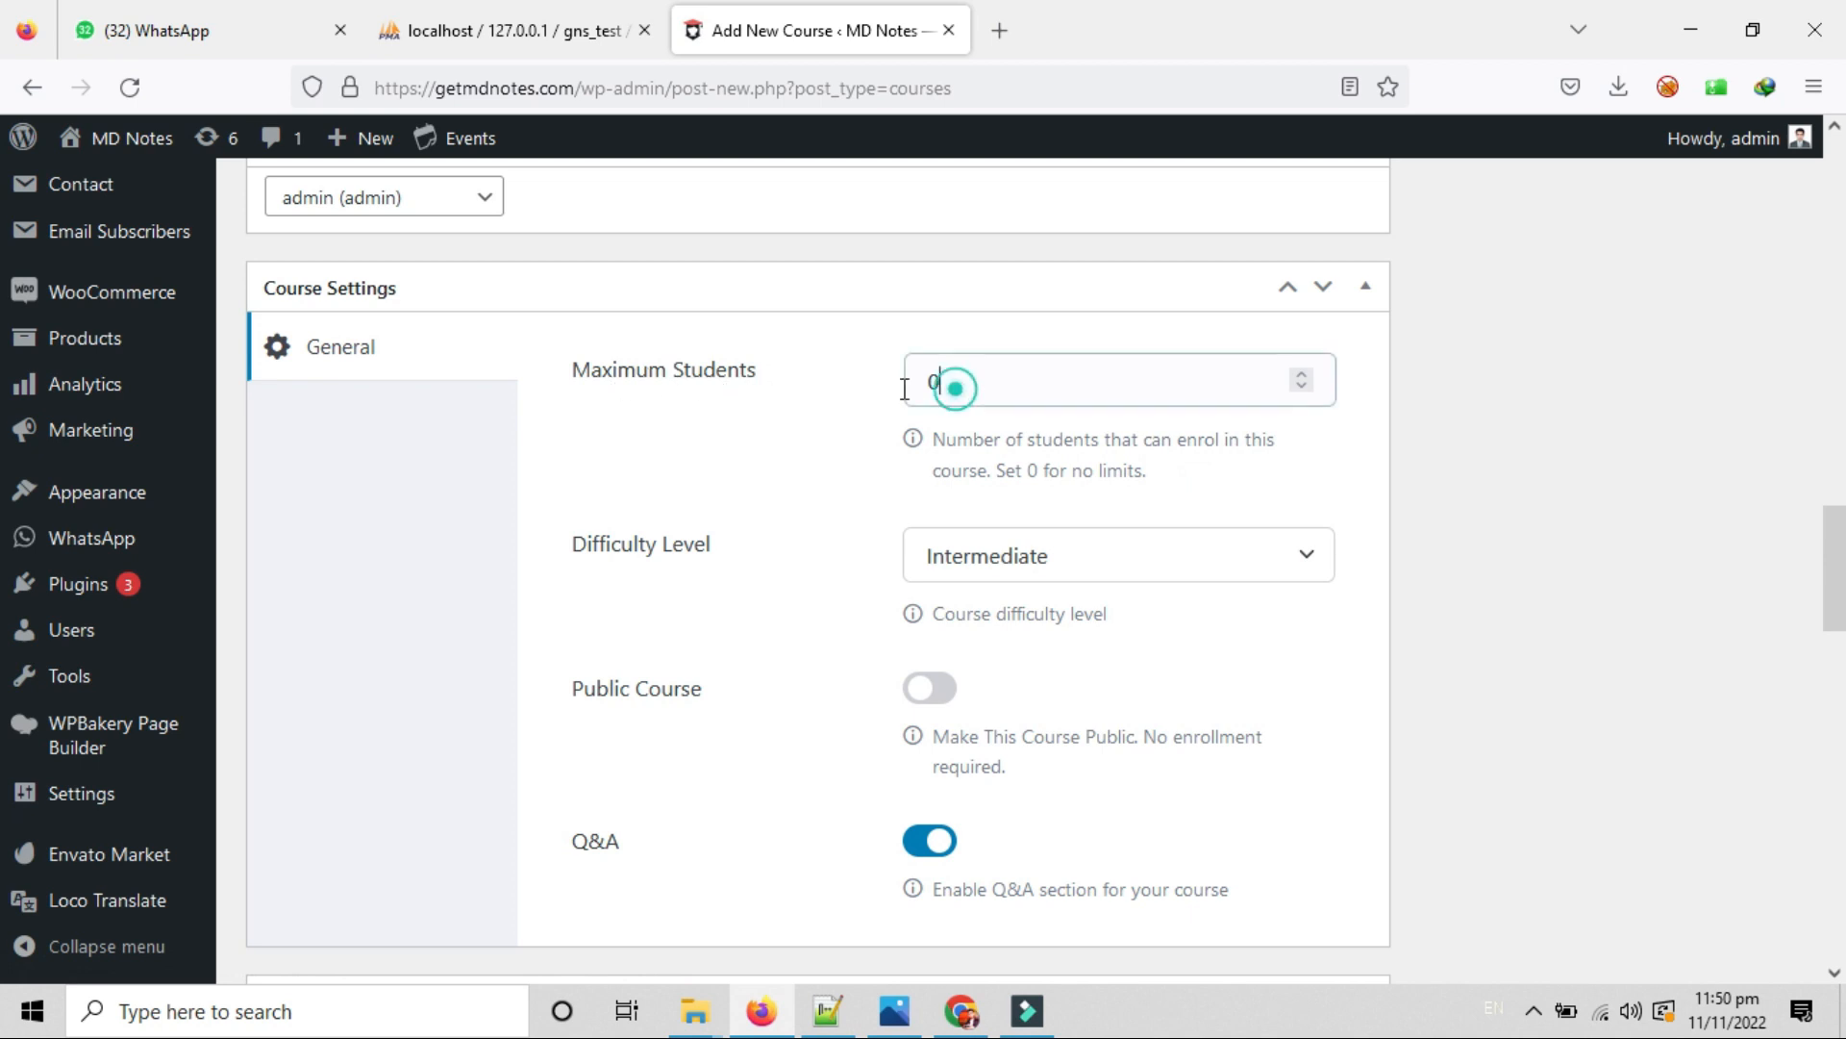
click(833, 394)
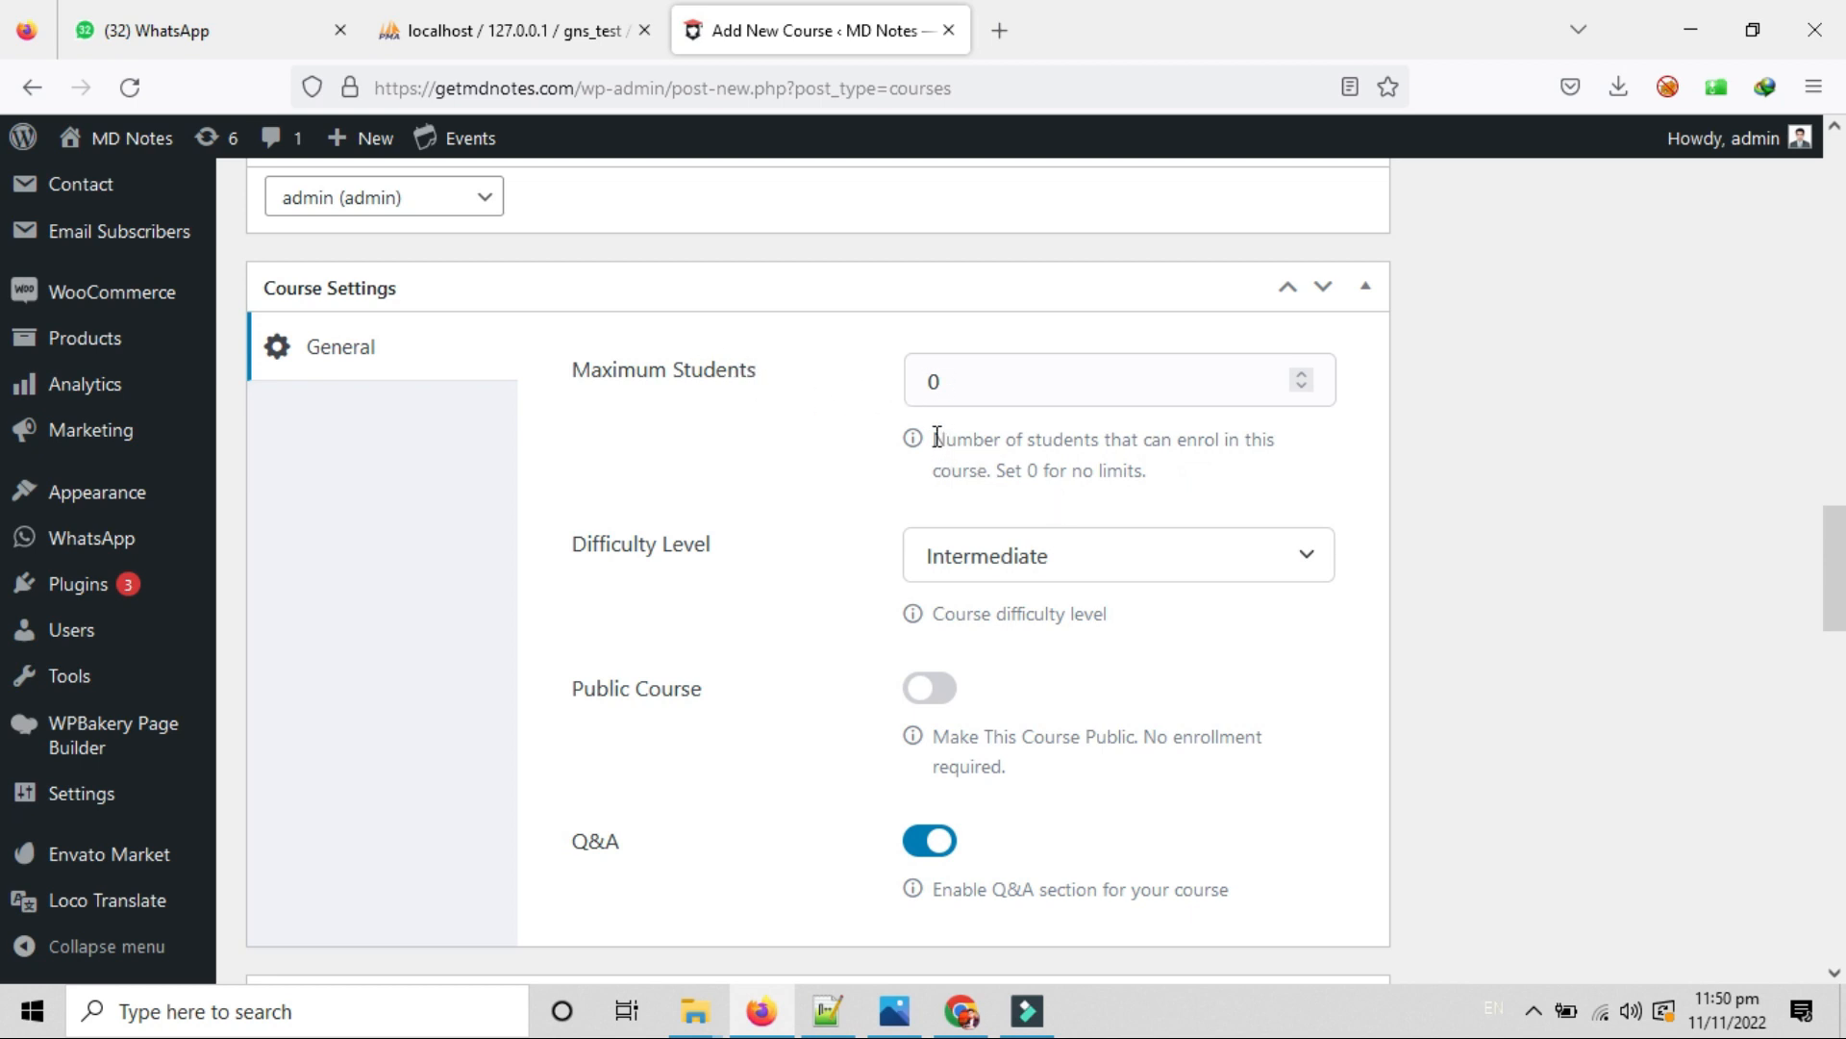
drag(937, 438, 1278, 458)
drag(952, 470, 991, 470)
click(1058, 470)
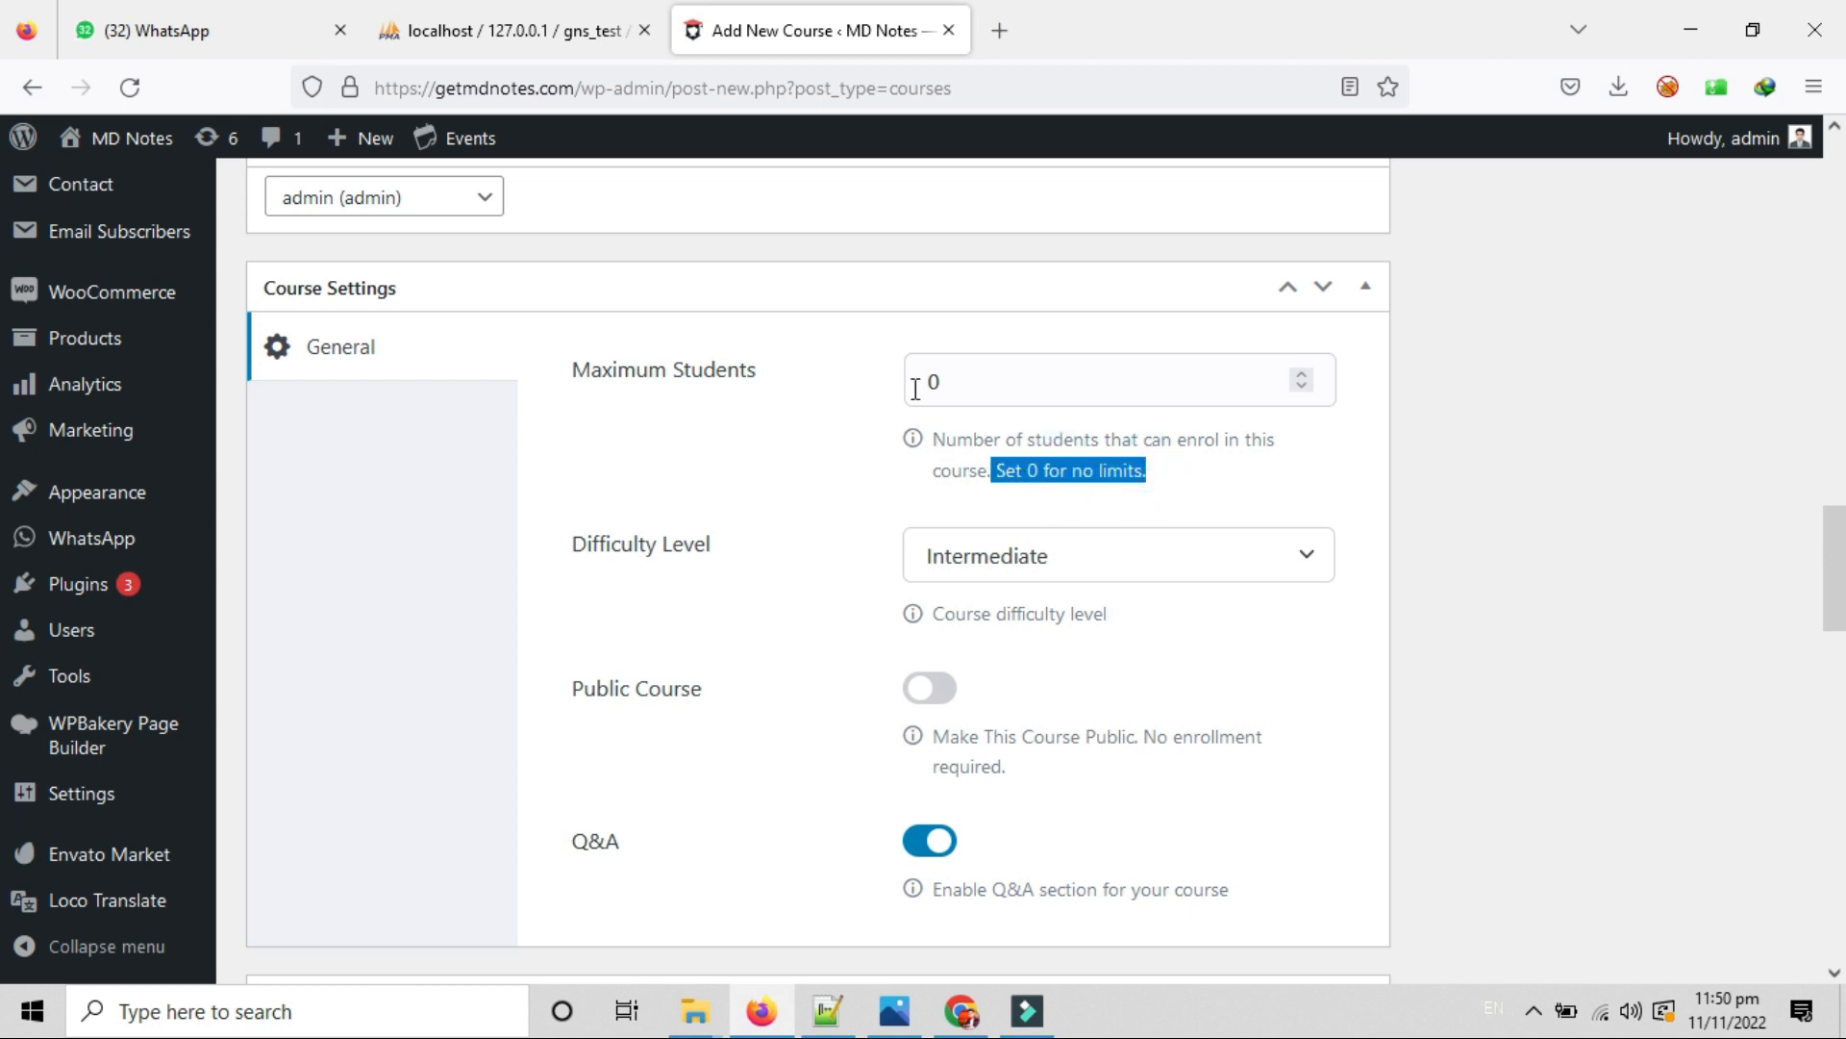
click(952, 383)
click(962, 381)
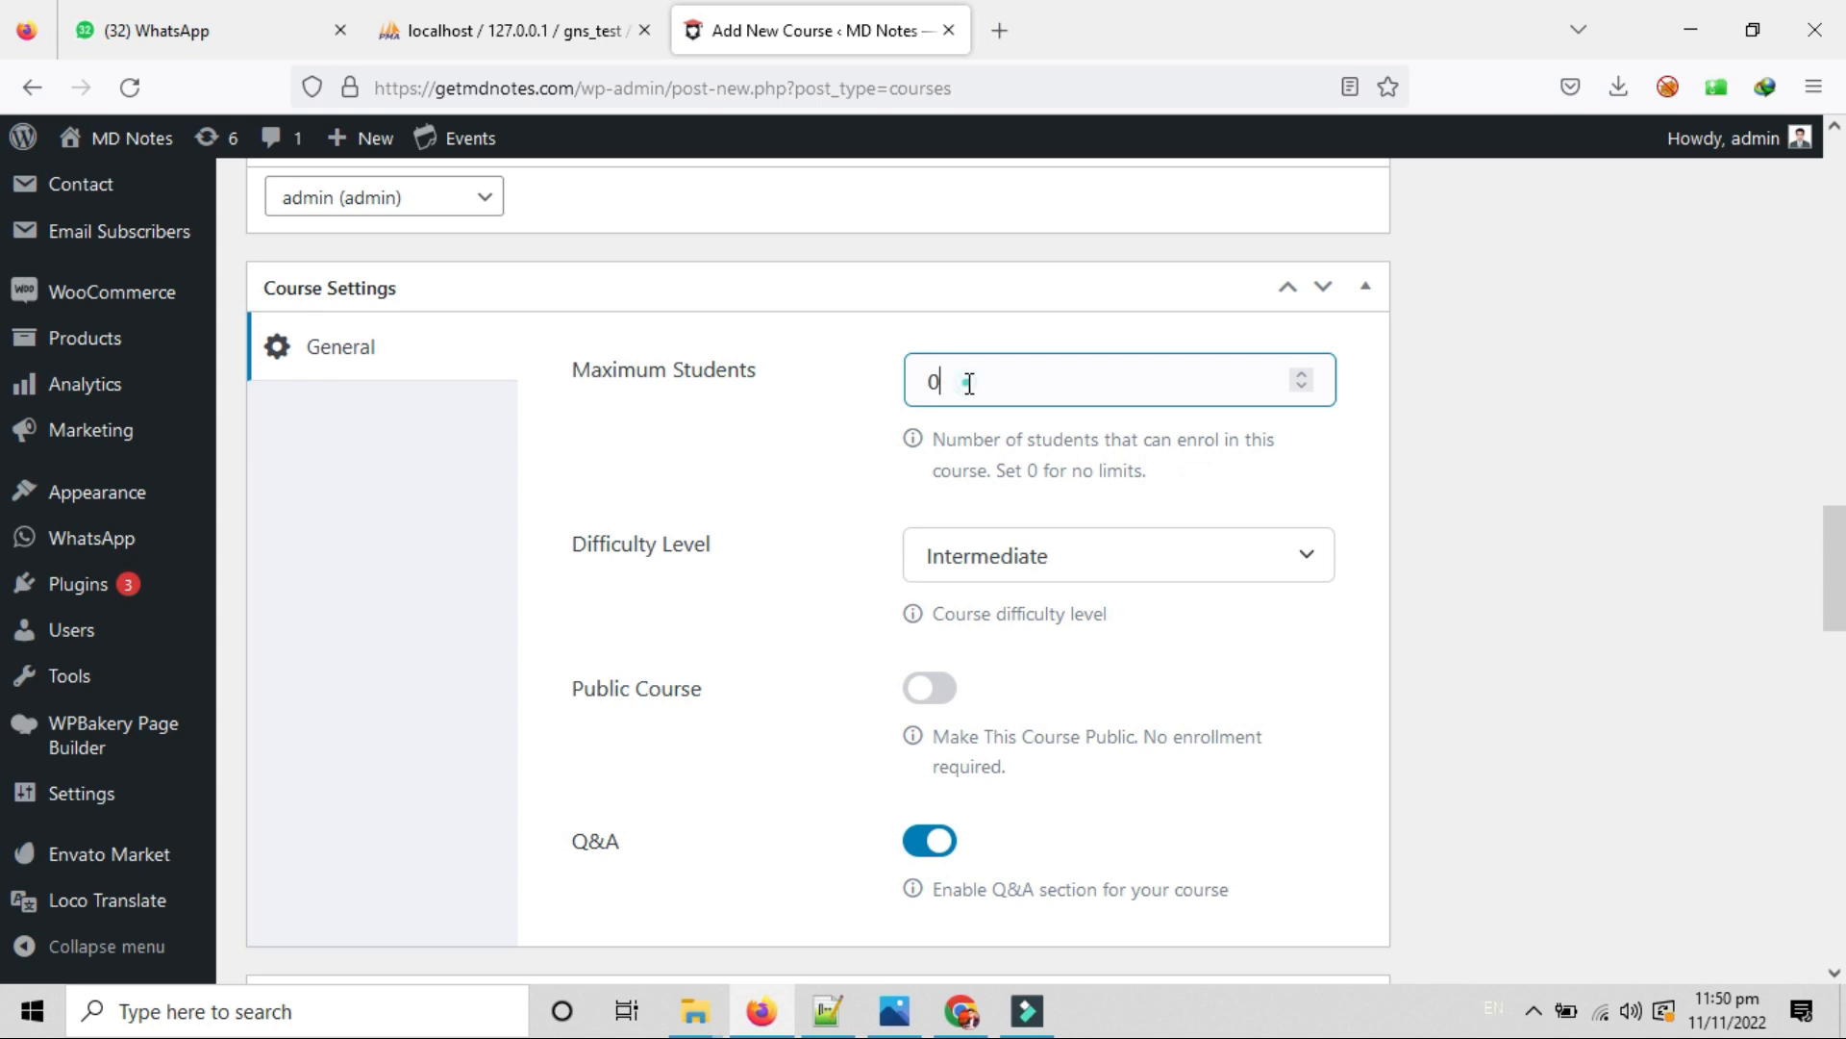
drag(968, 383, 905, 385)
text(20)
double_click(991, 381)
text(0)
click(784, 473)
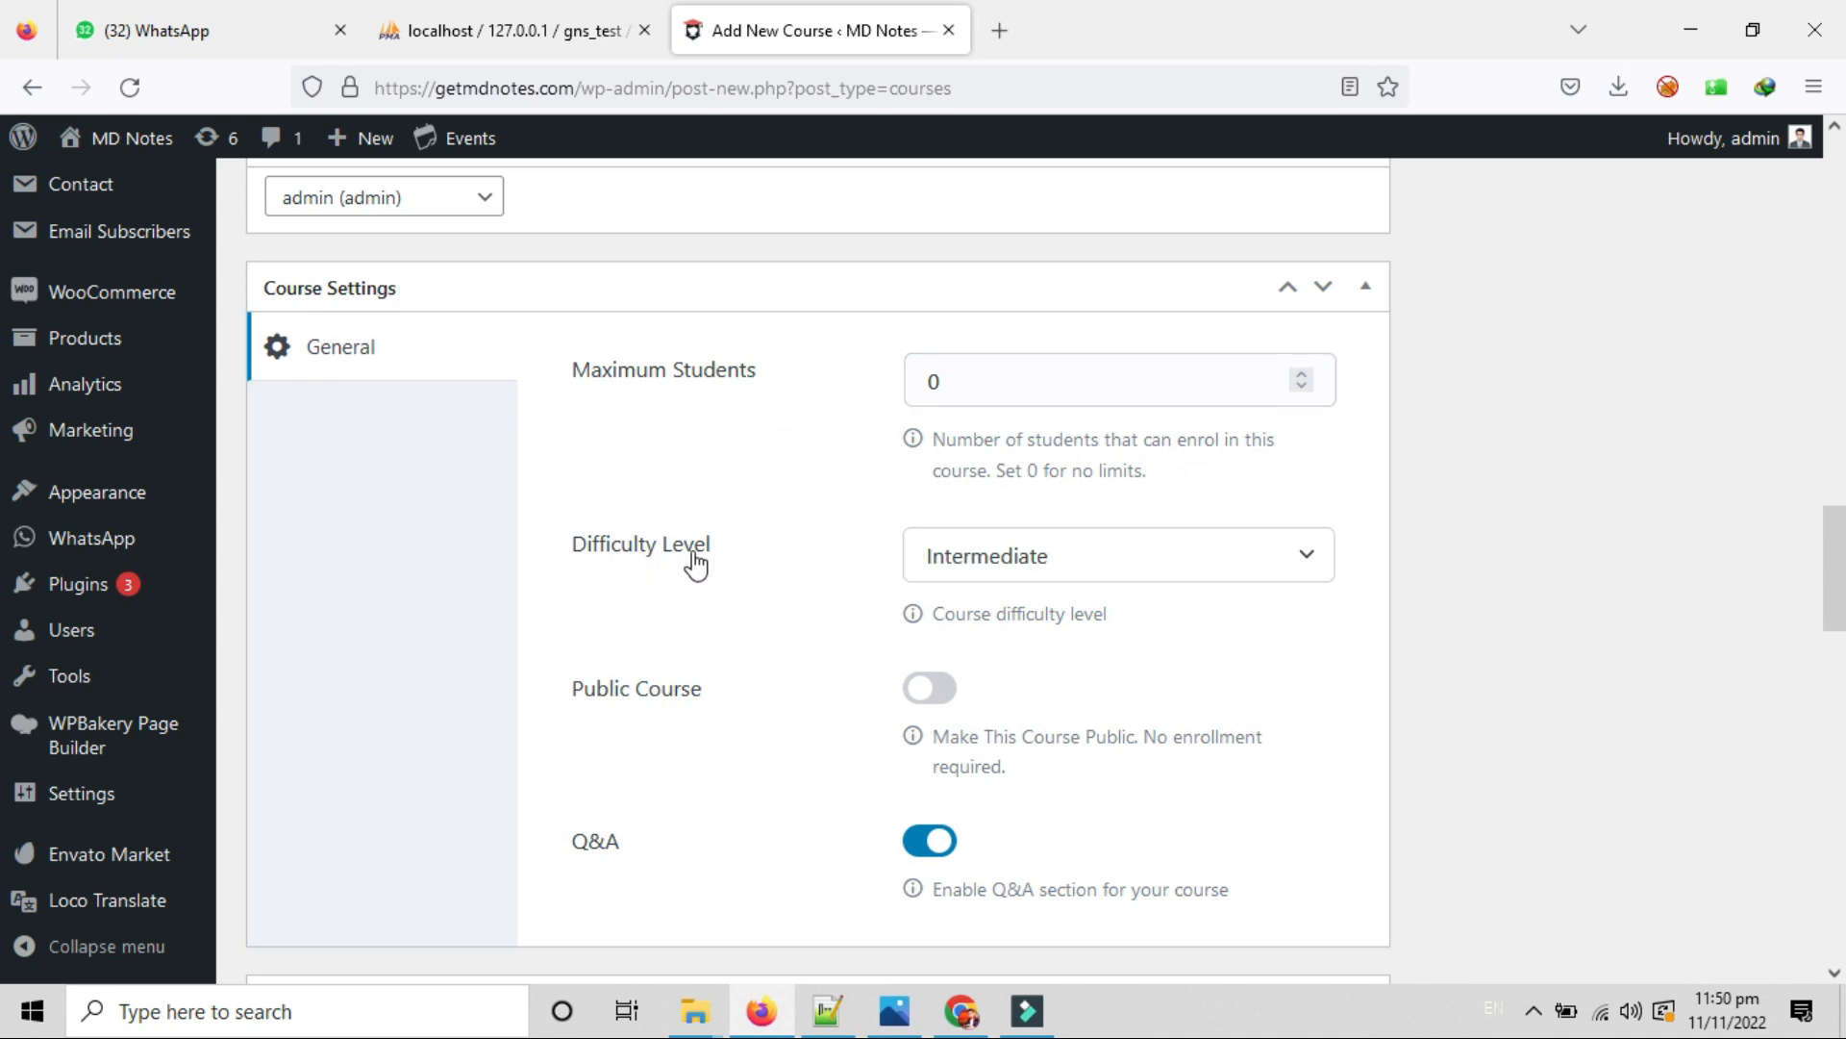
Change the Difficulty Level from Intermediate to Beginner.
click(1104, 561)
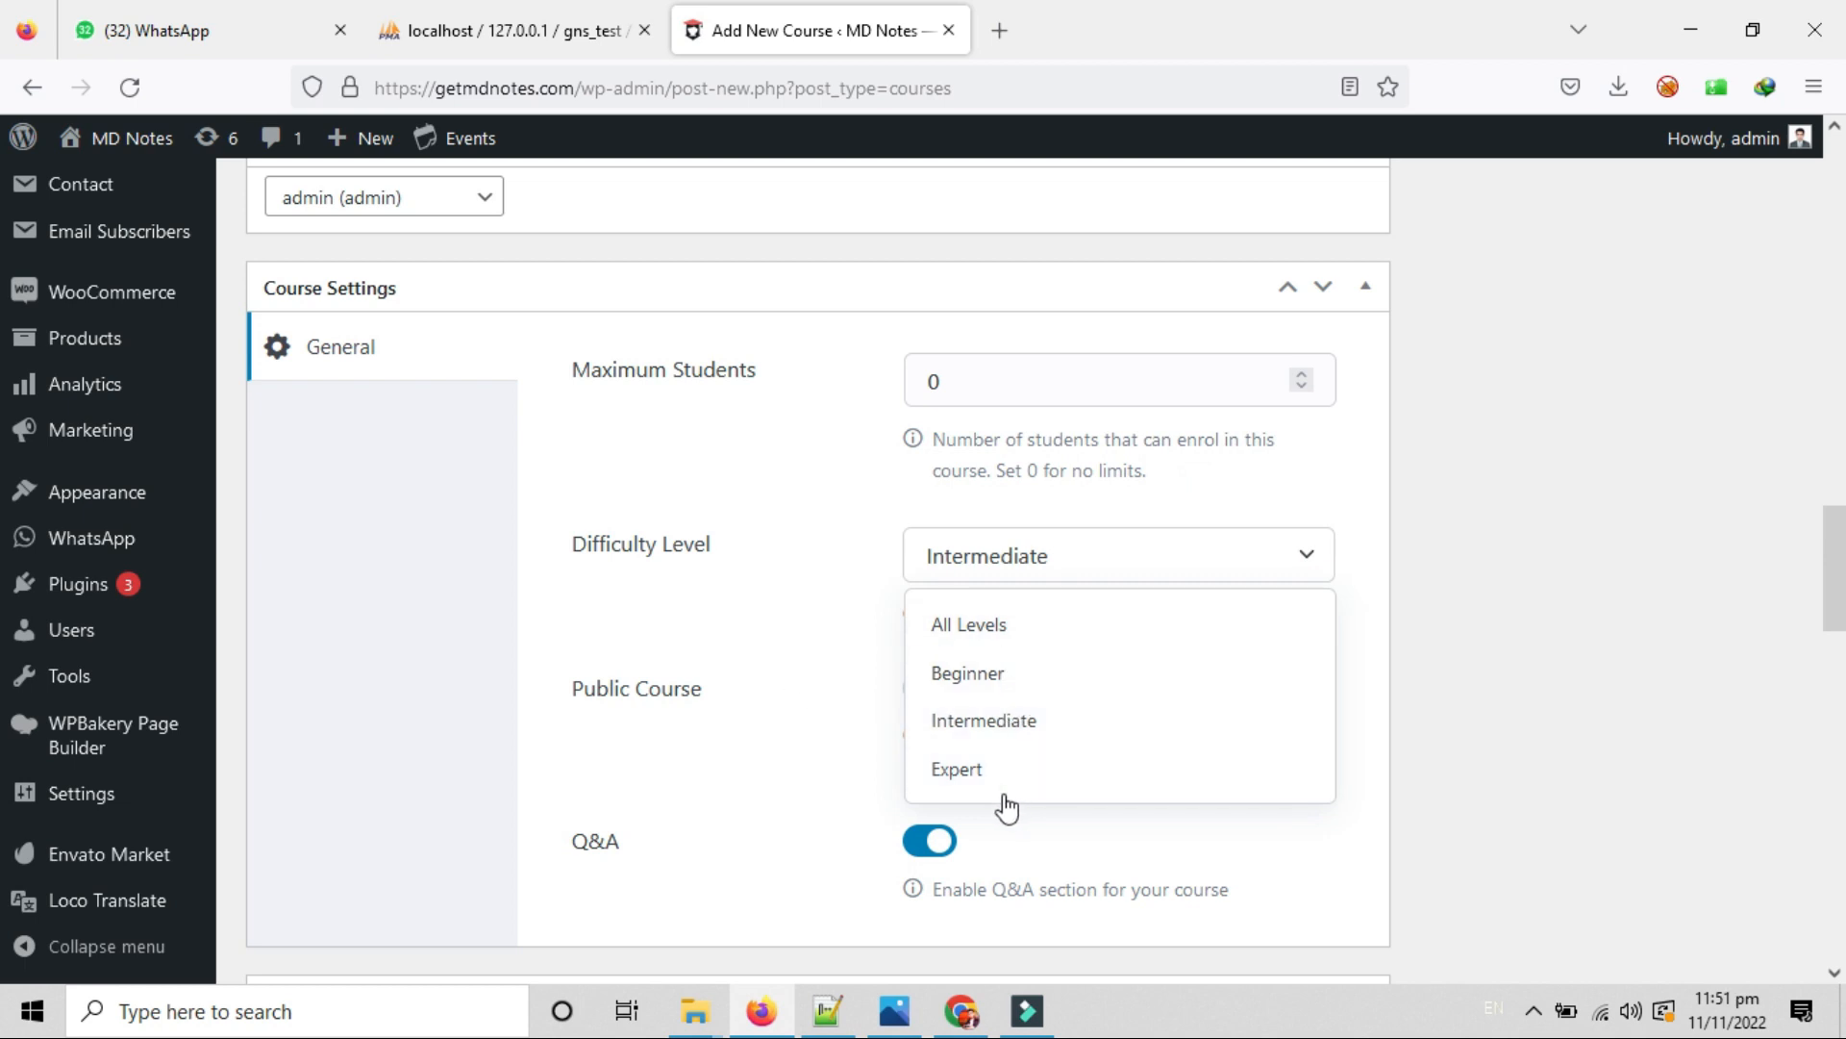
click(1012, 636)
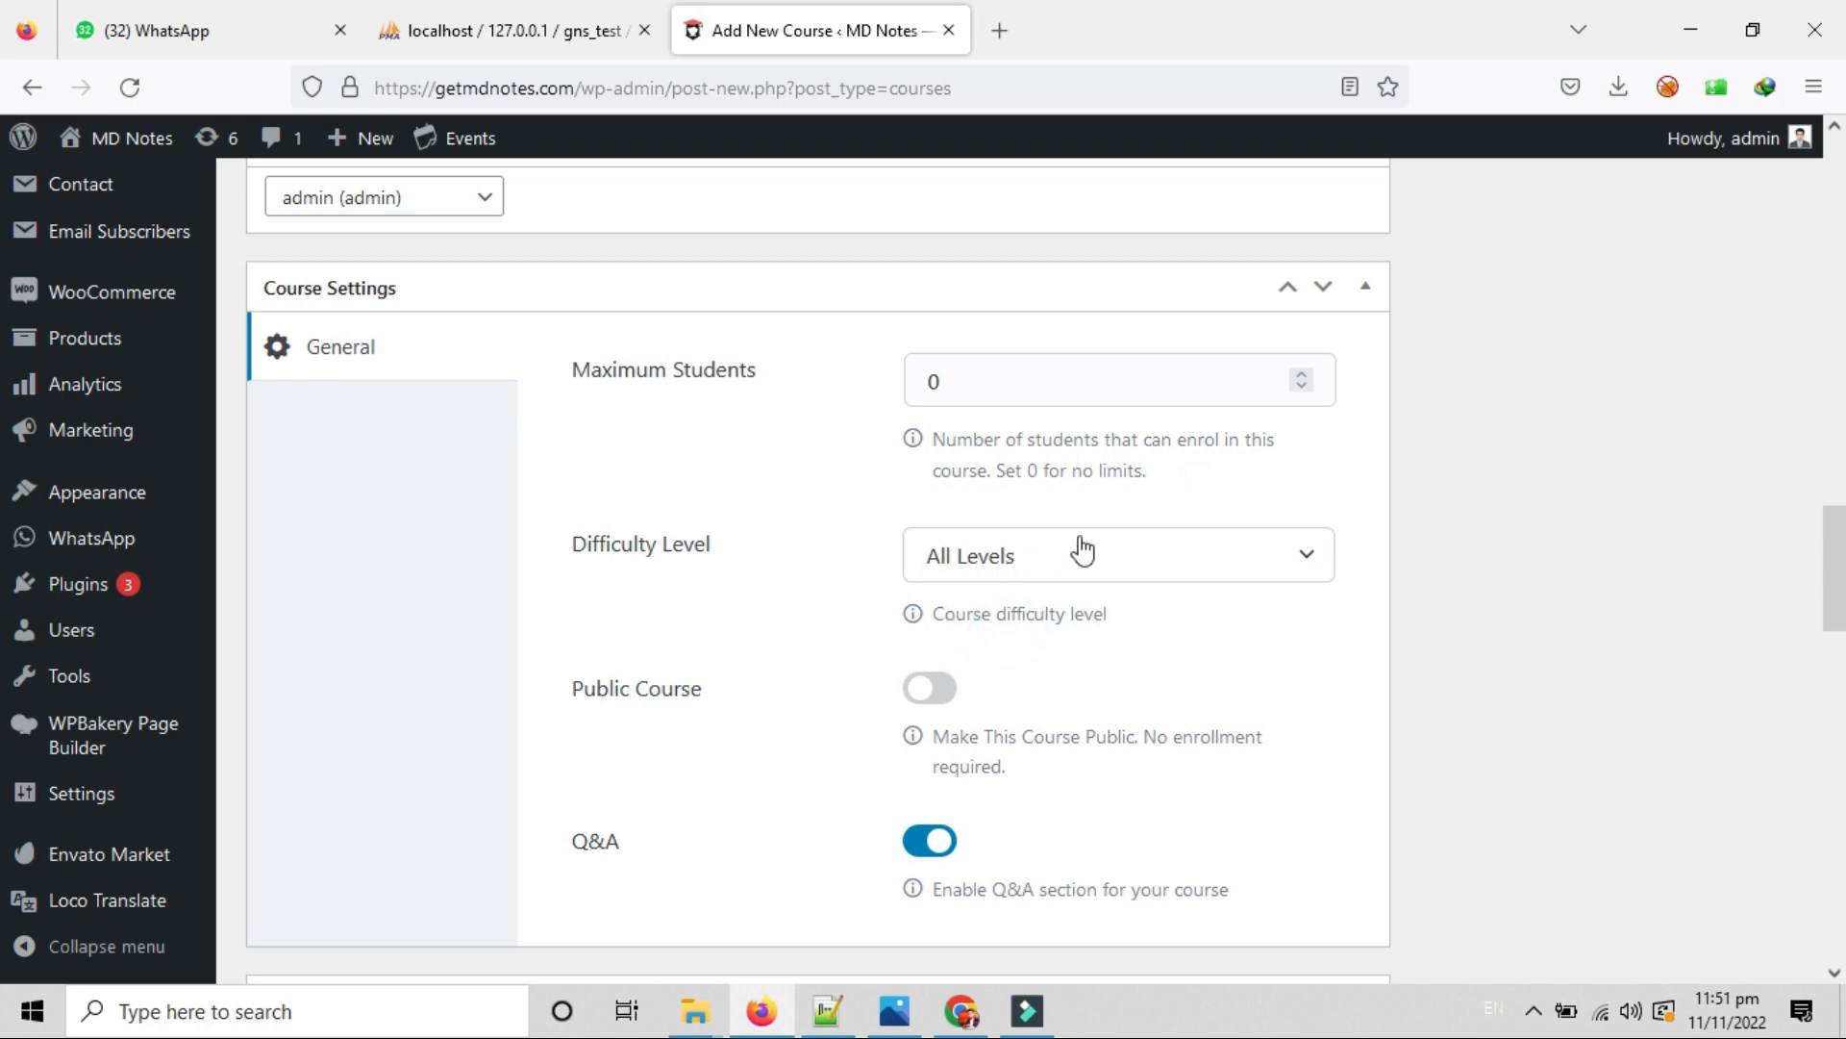
click(1062, 577)
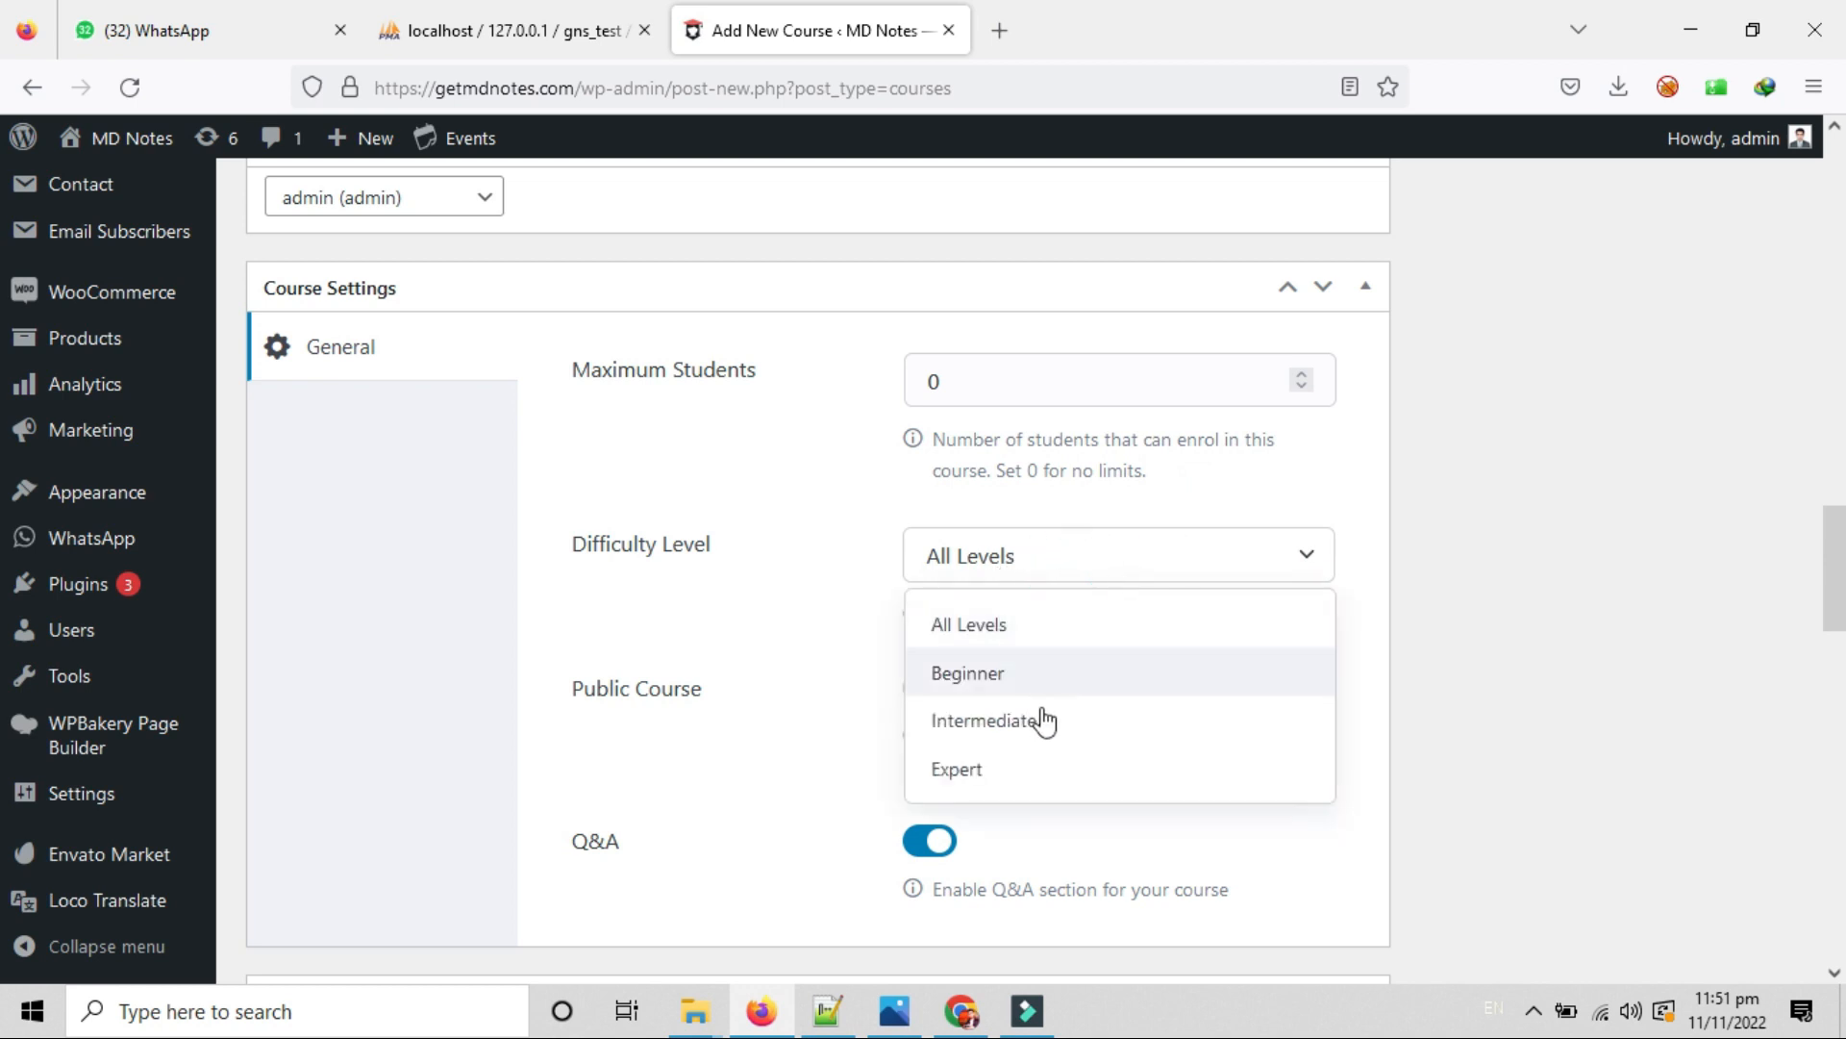
click(986, 673)
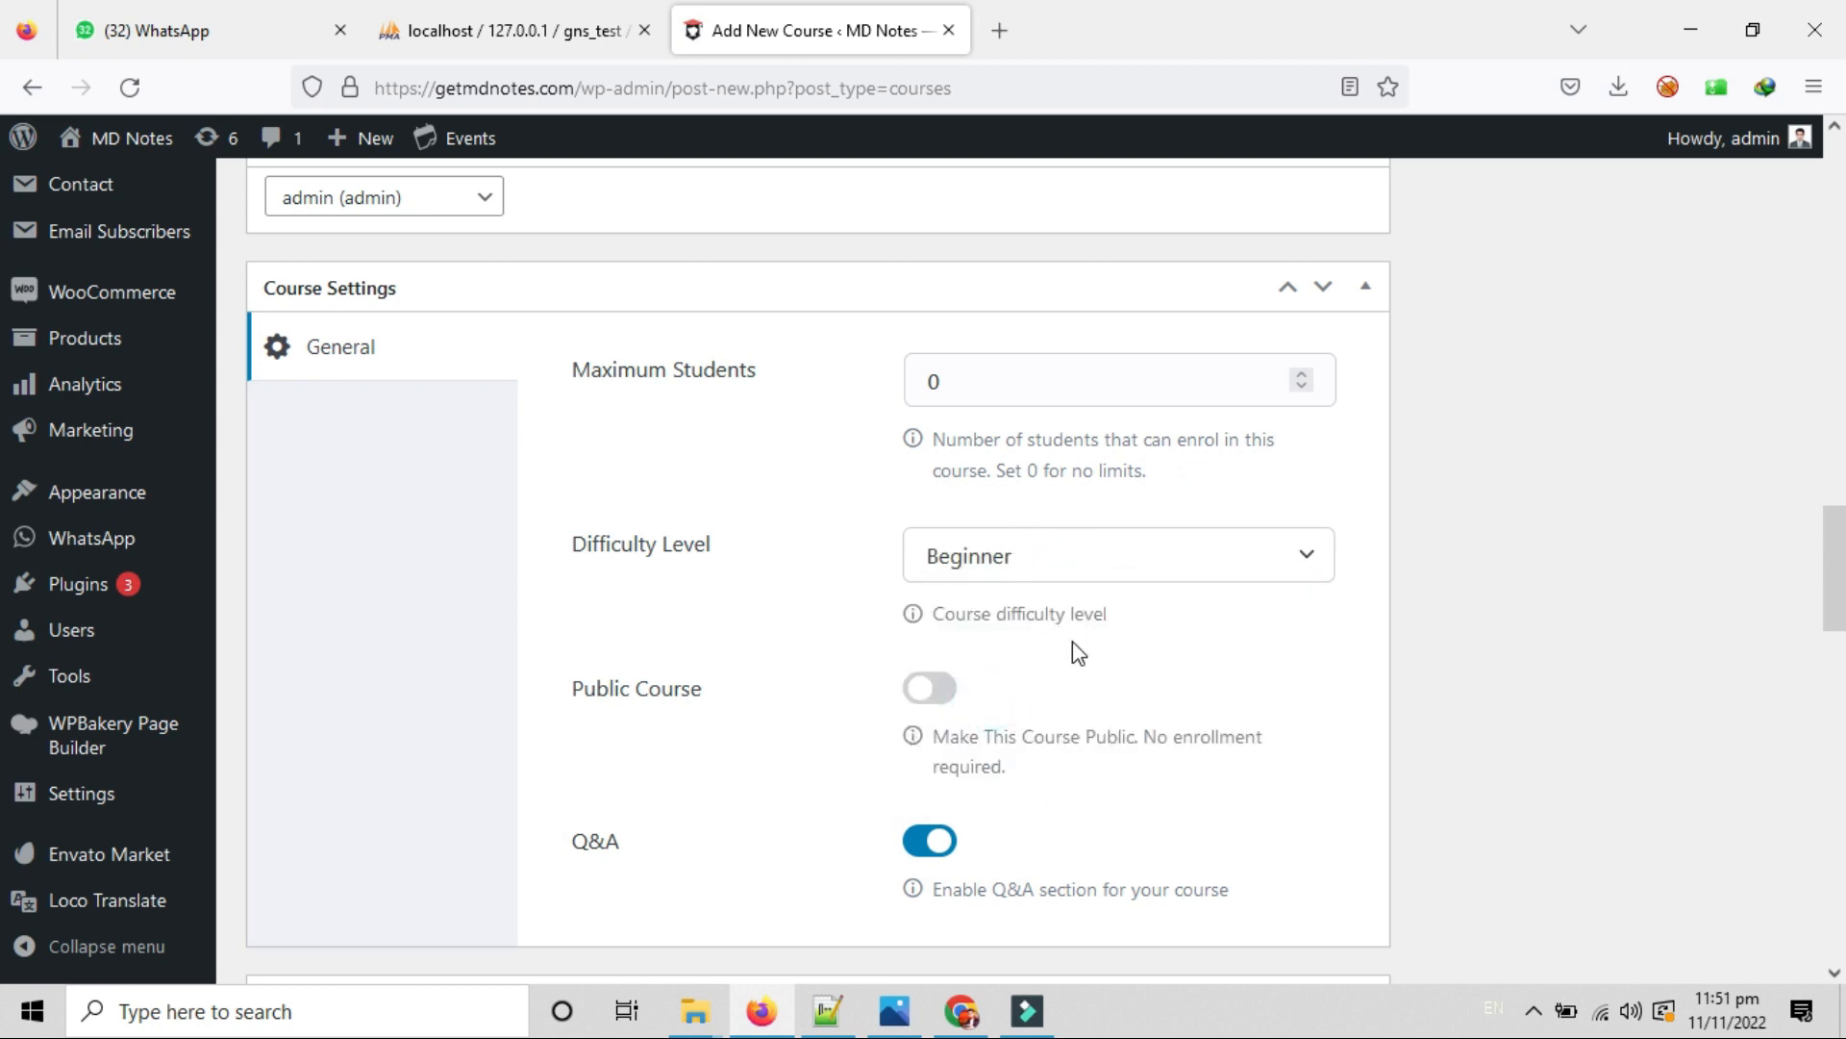
scroll(606, 780, down, 2)
Switch Public Course on and back off, so enrolment stays required.
scroll(605, 781, down, 1)
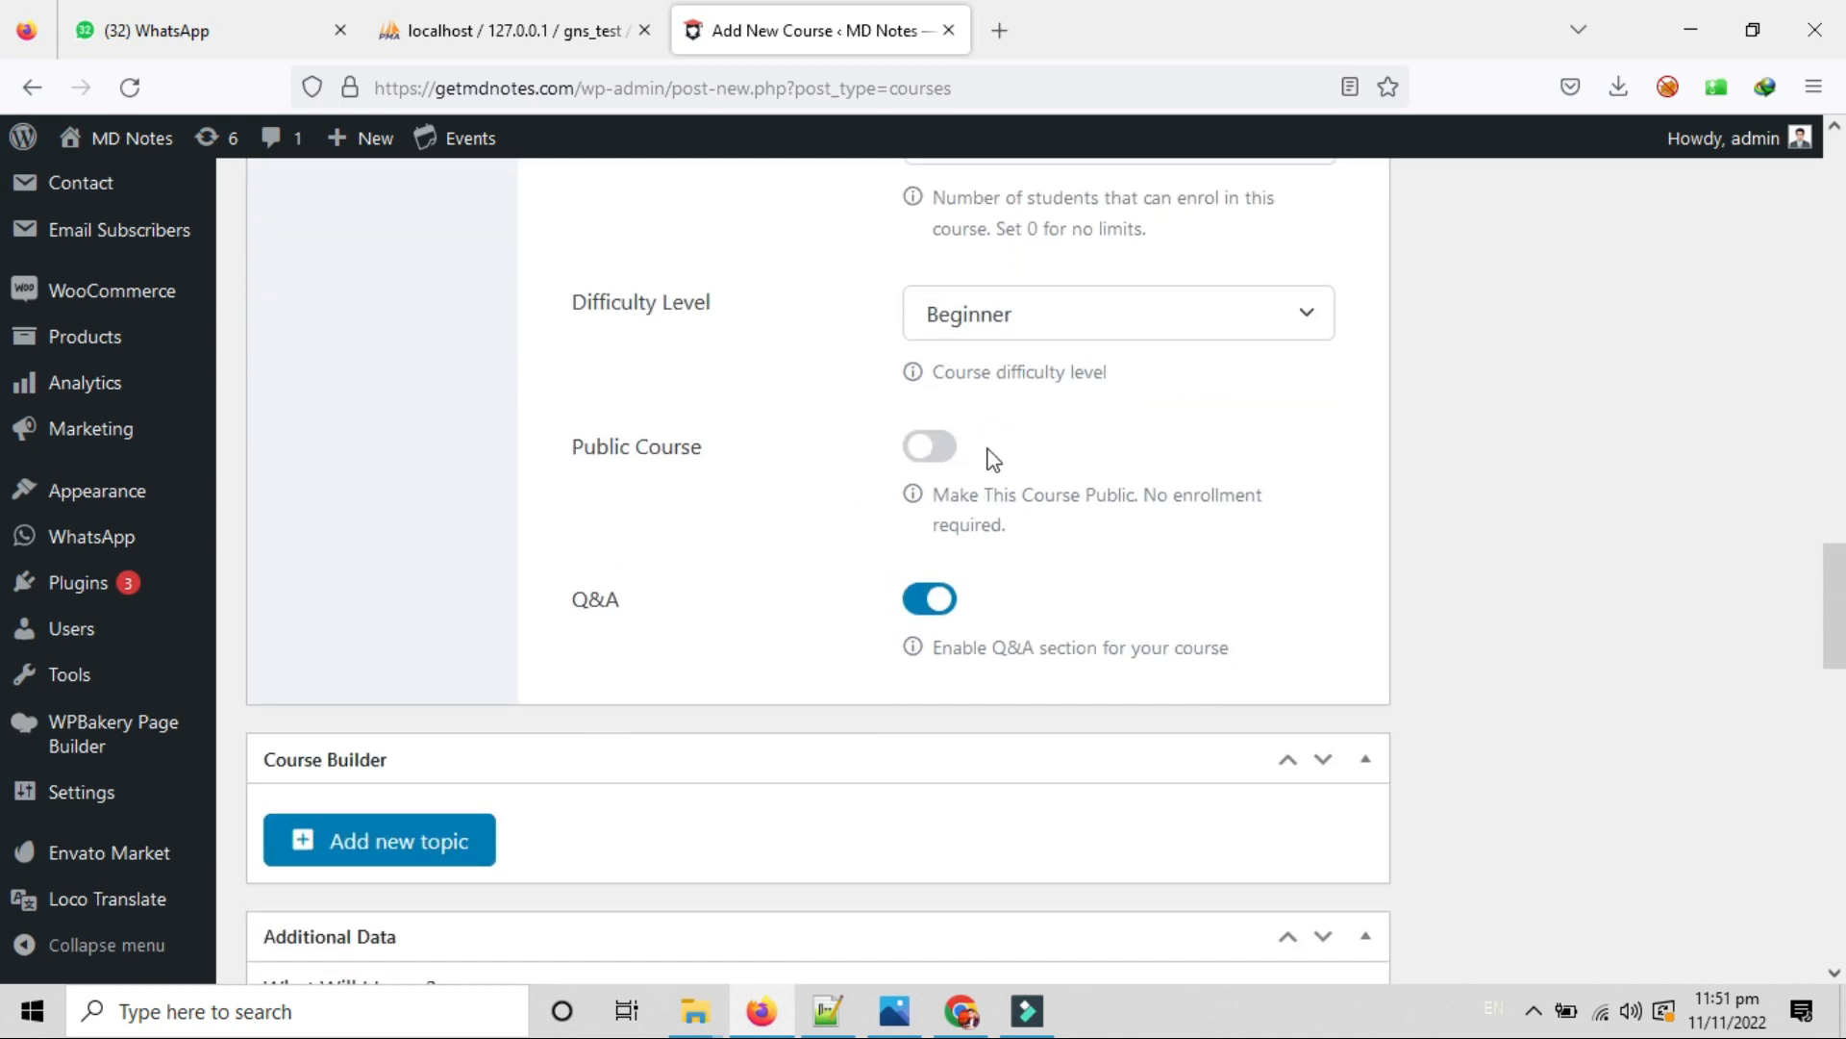
drag(990, 458, 1187, 528)
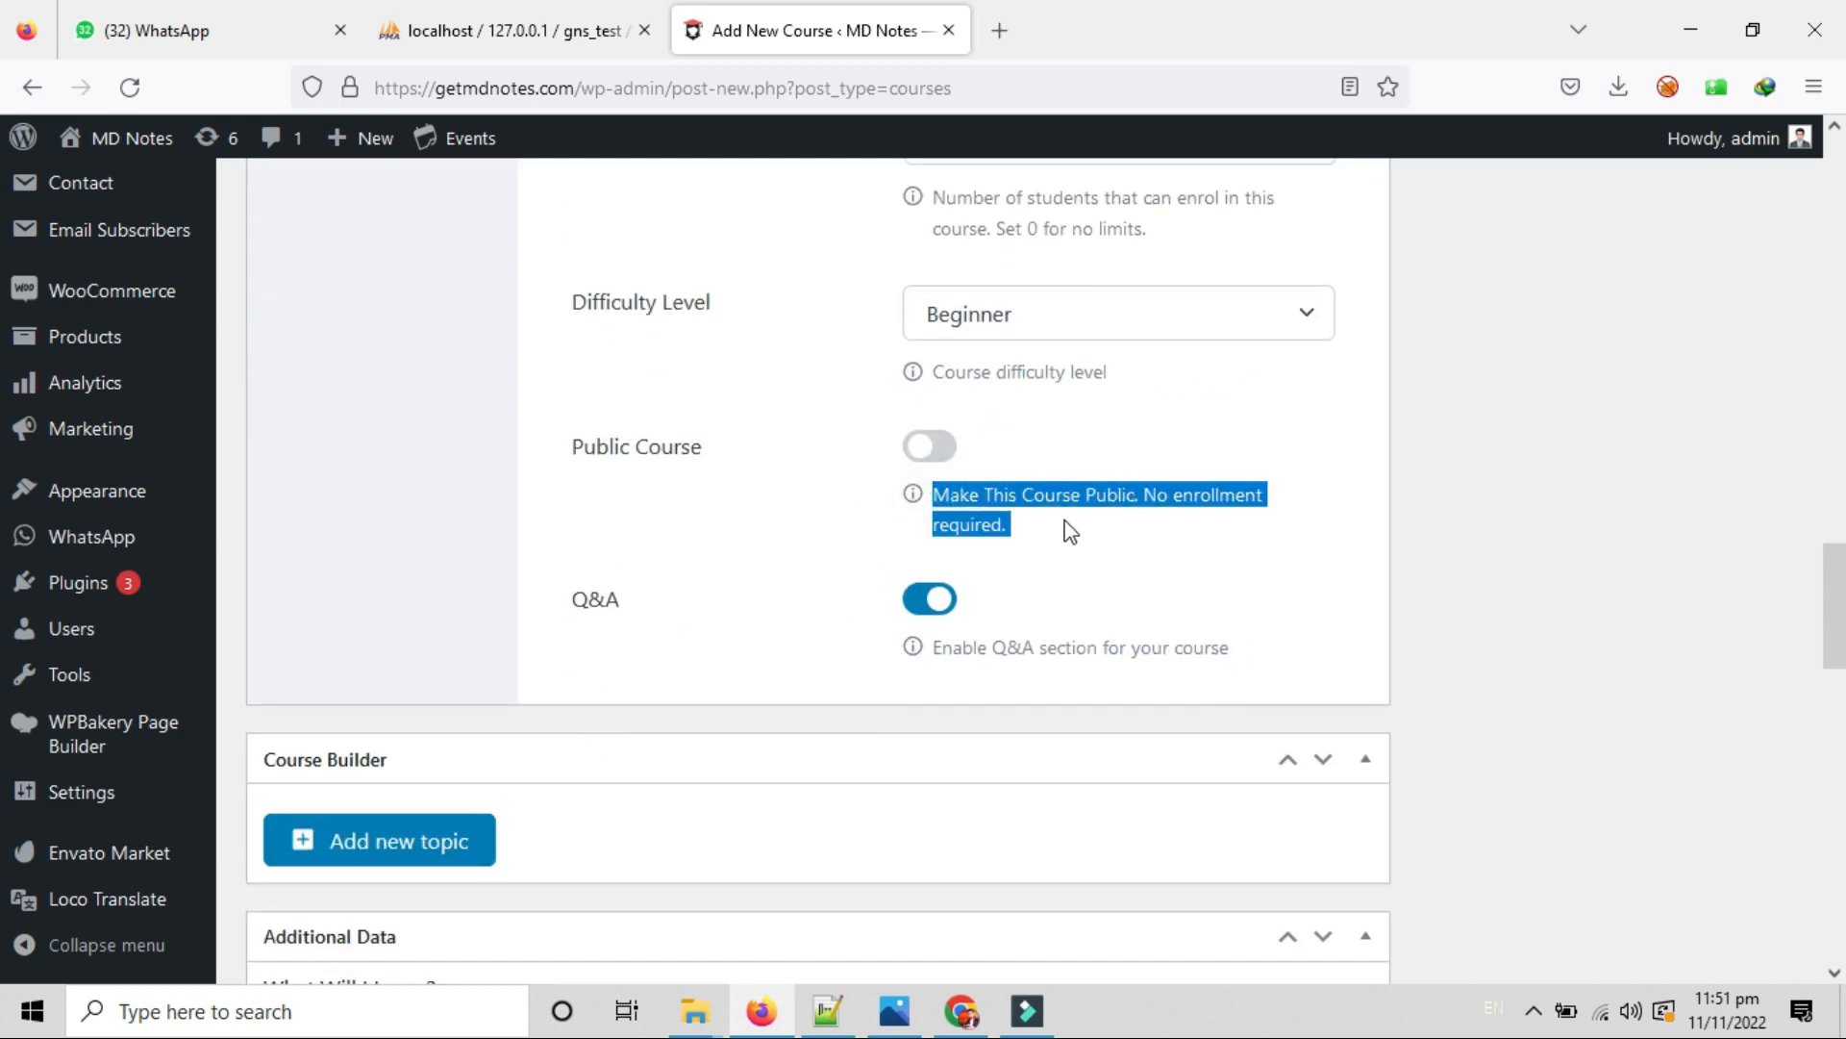
click(945, 490)
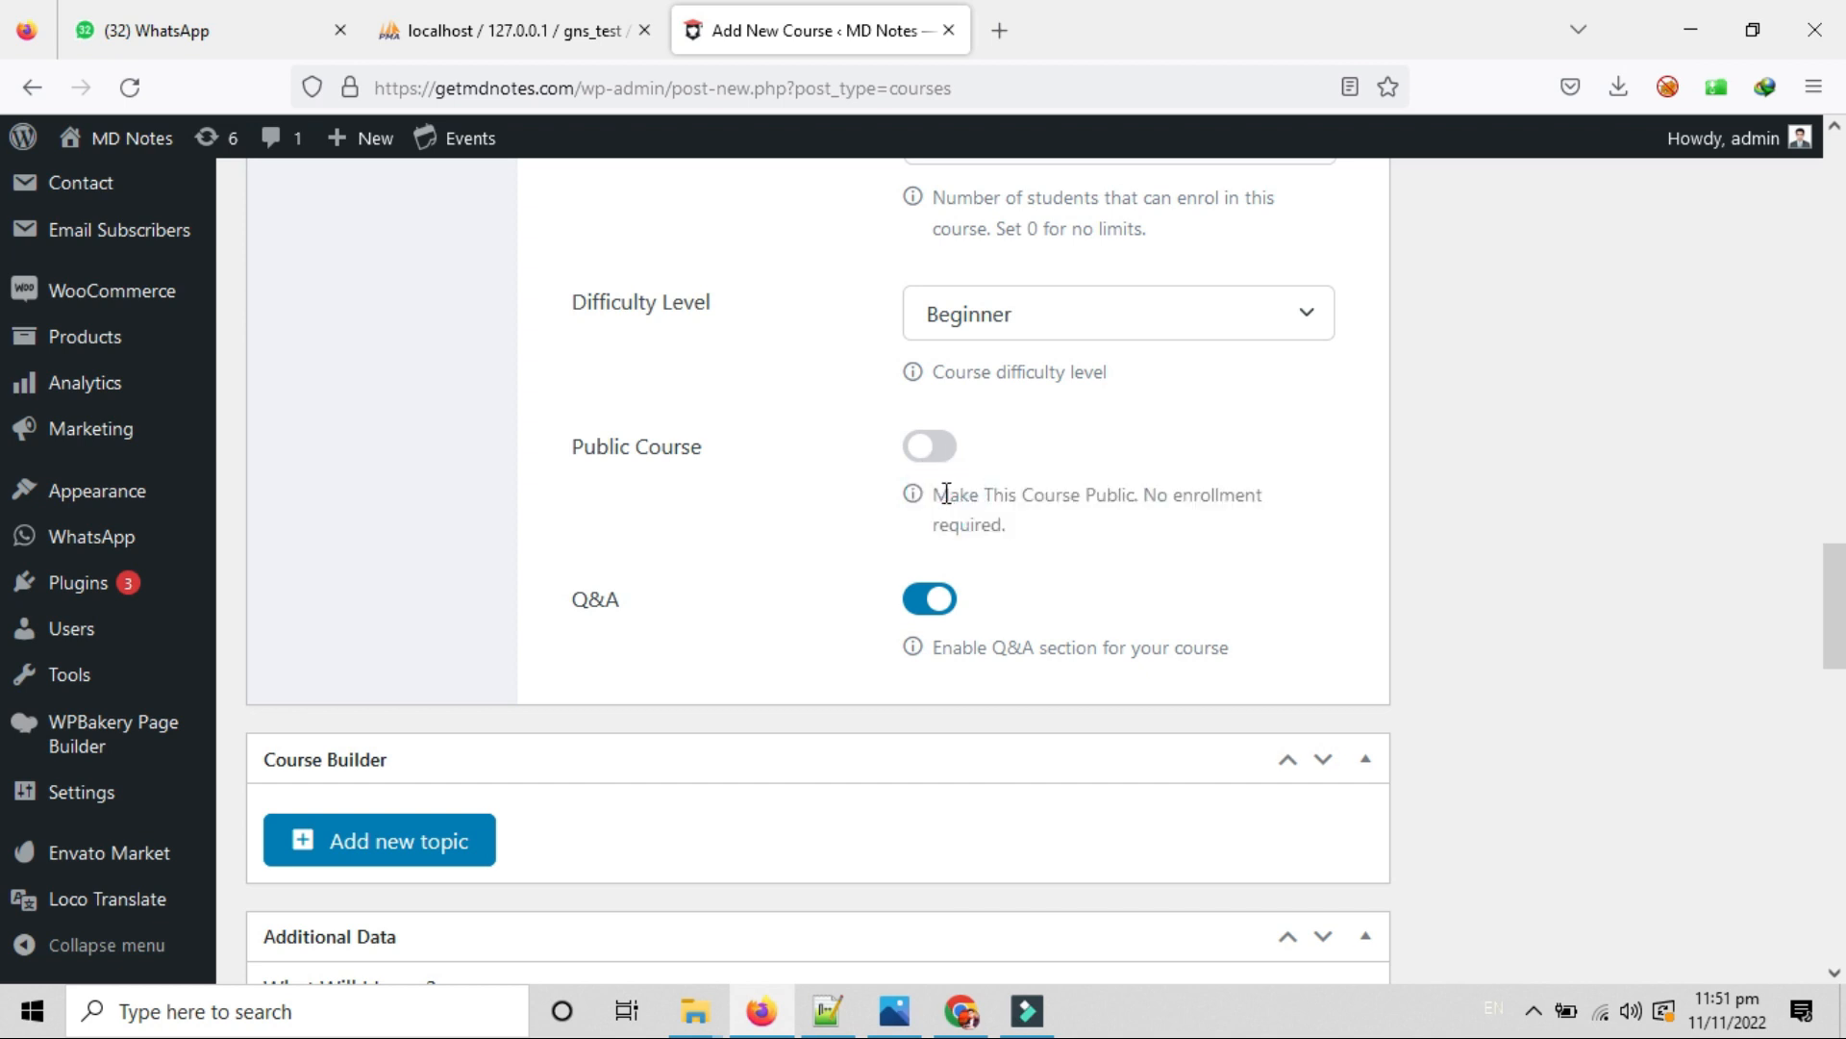
drag(946, 493, 1237, 532)
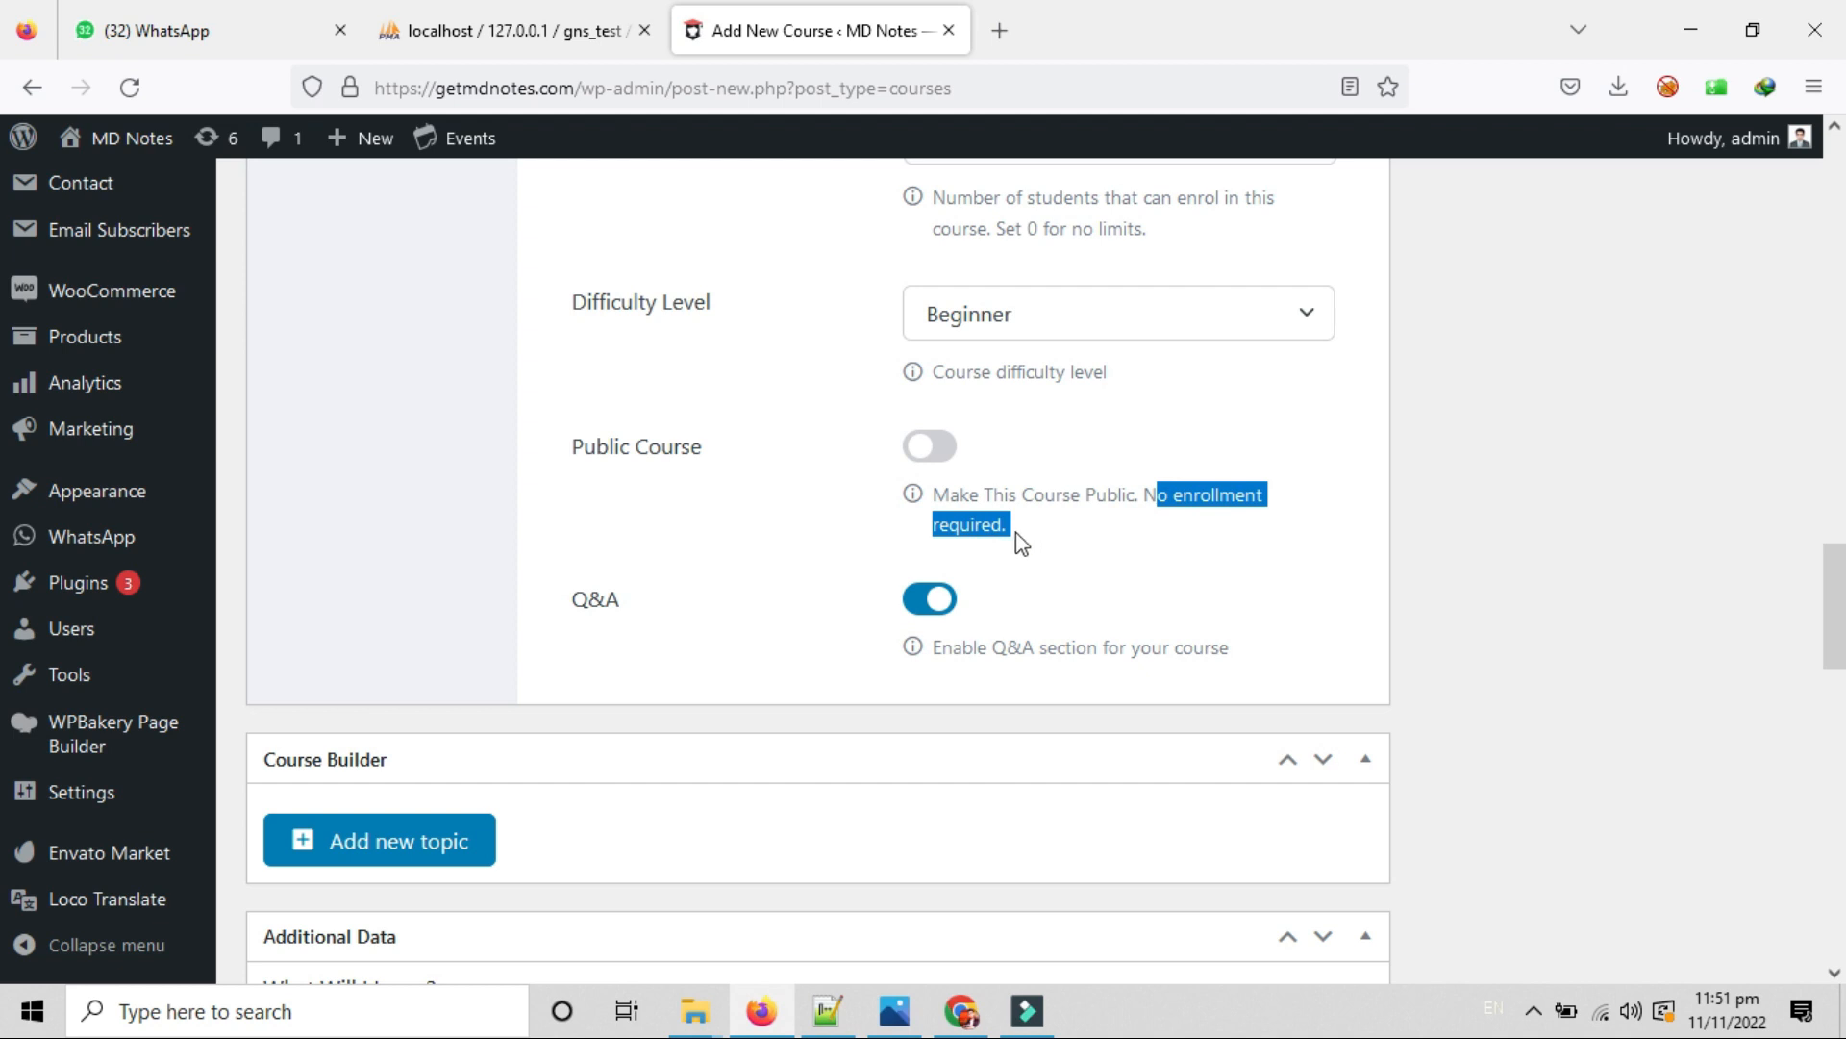
drag(1016, 532, 934, 524)
click(1090, 524)
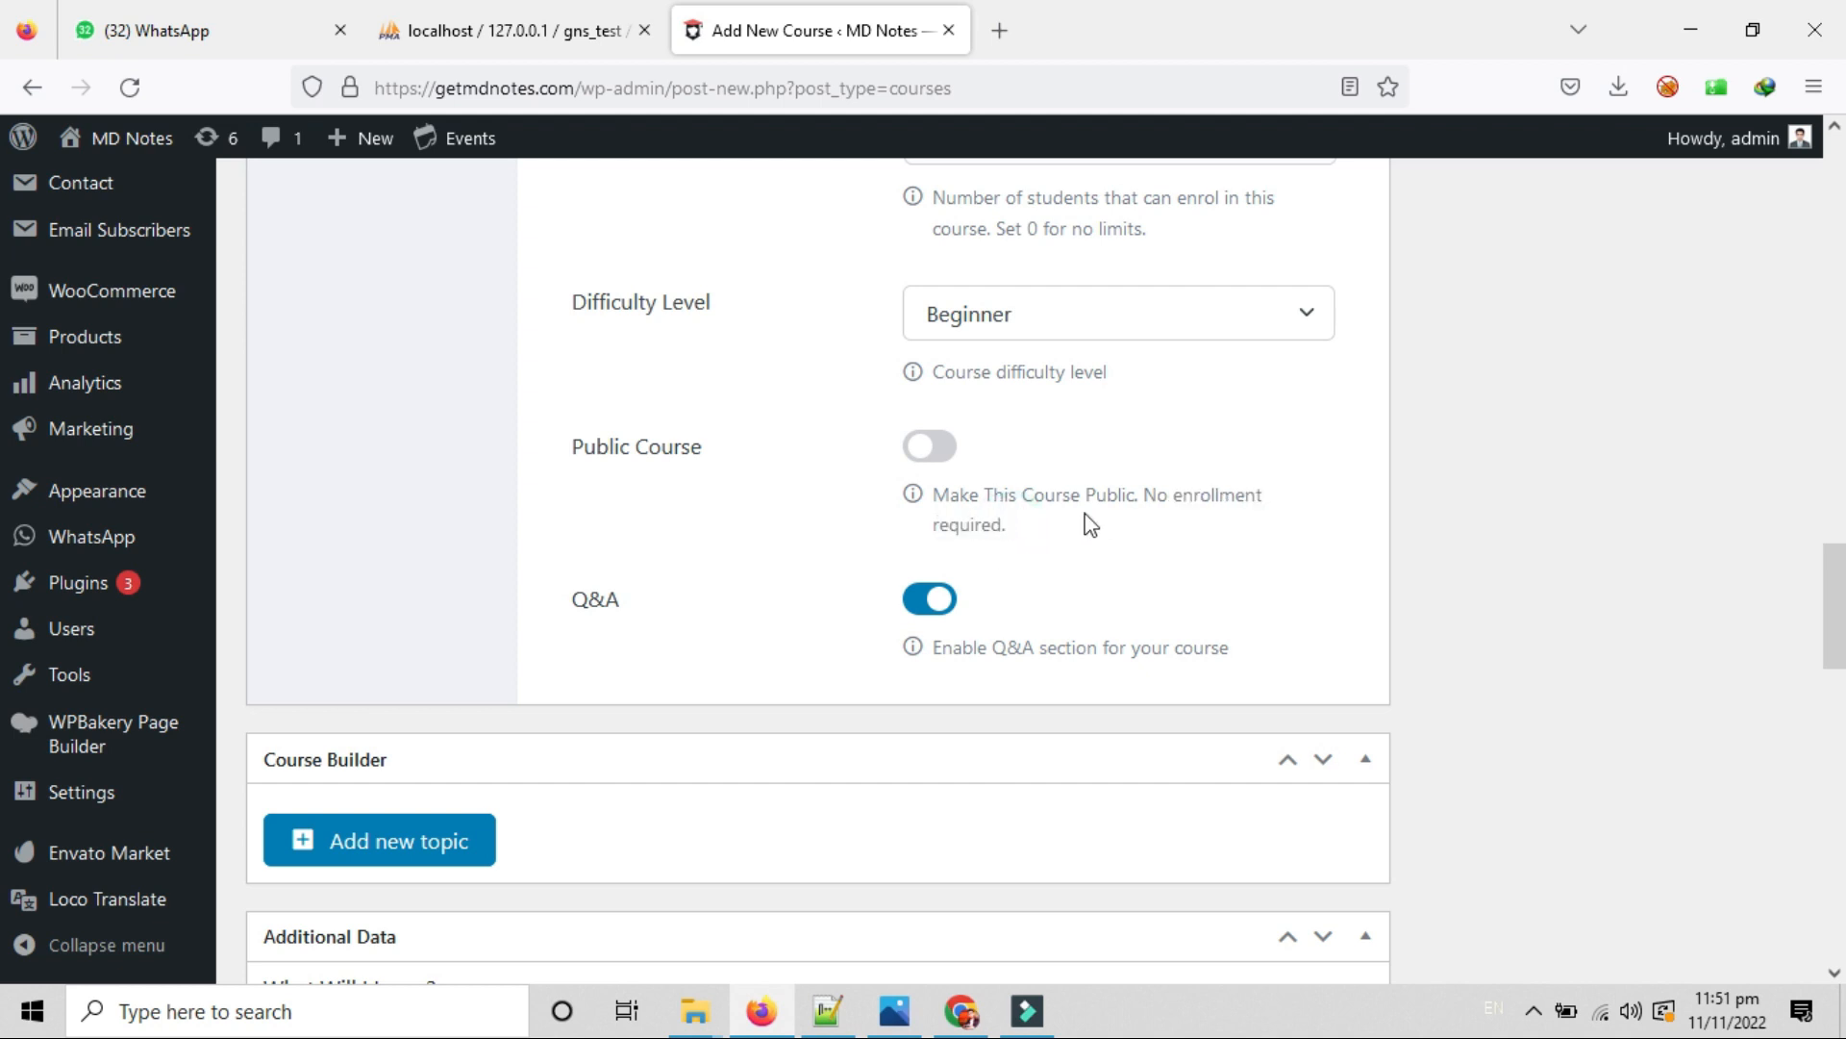
drag(1089, 524, 1147, 494)
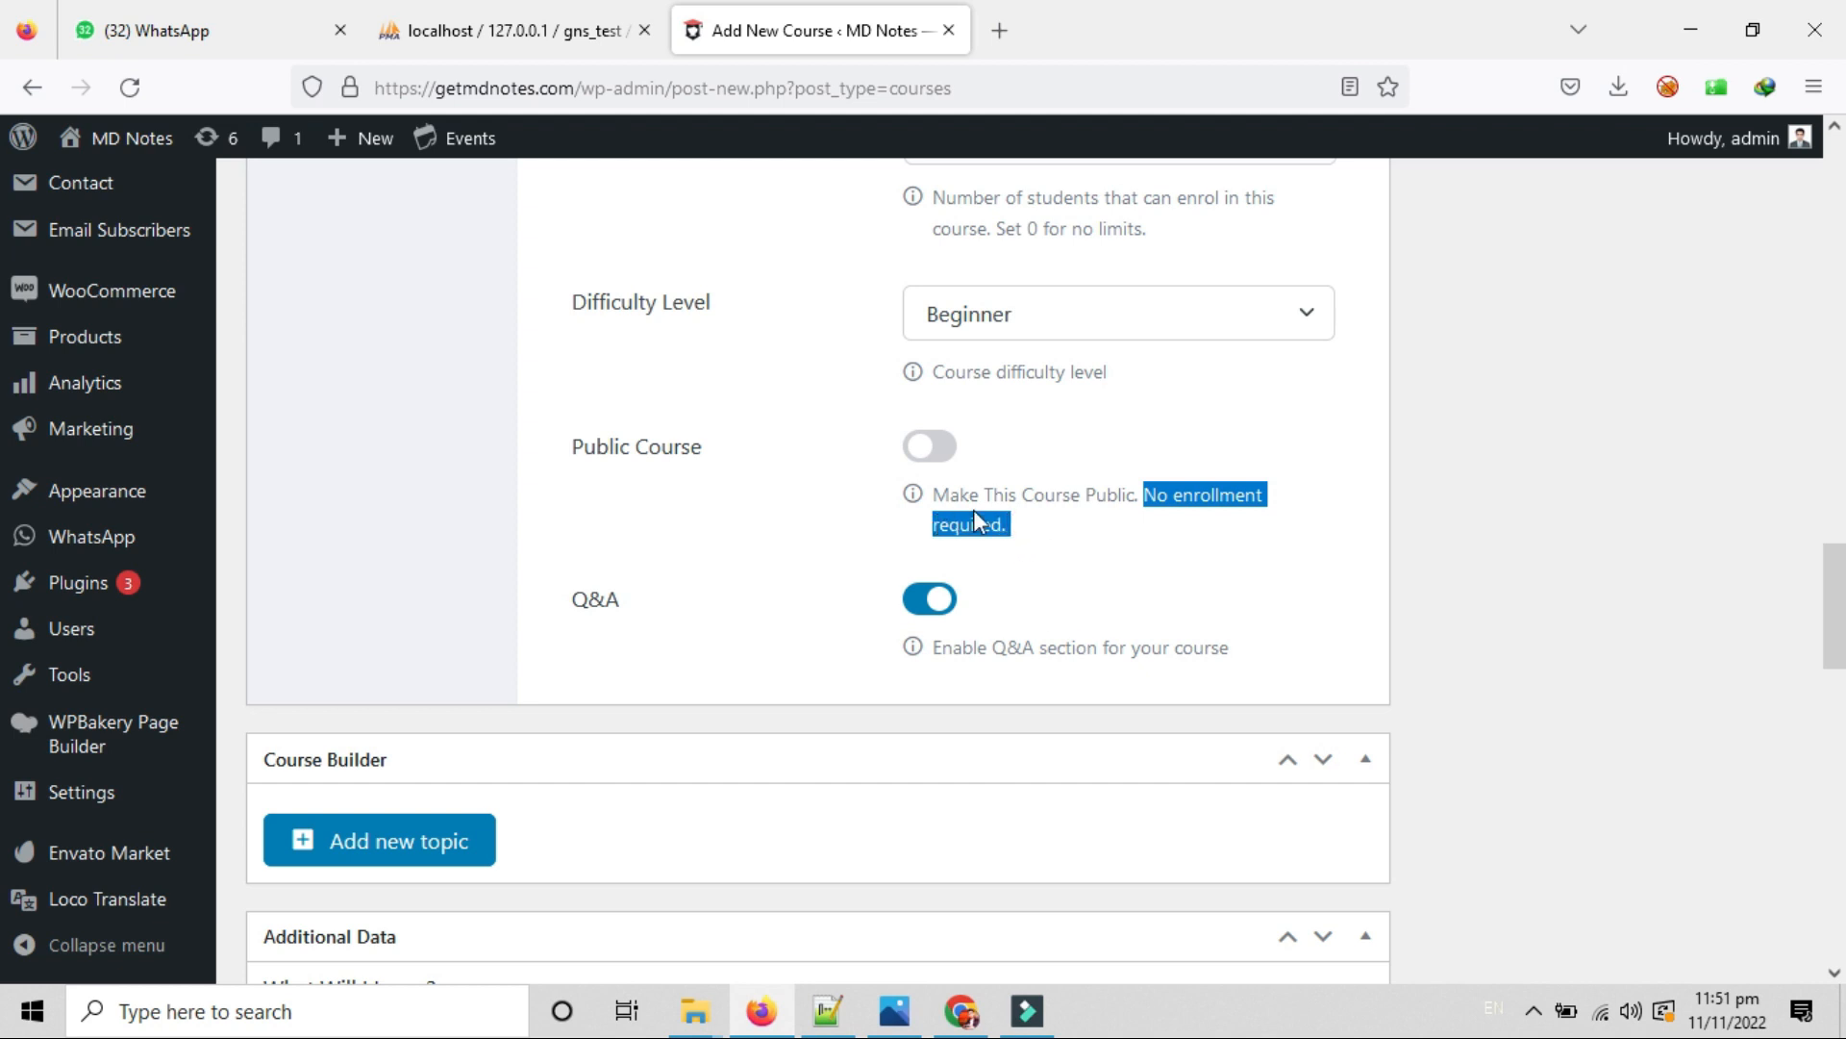
click(927, 447)
click(938, 450)
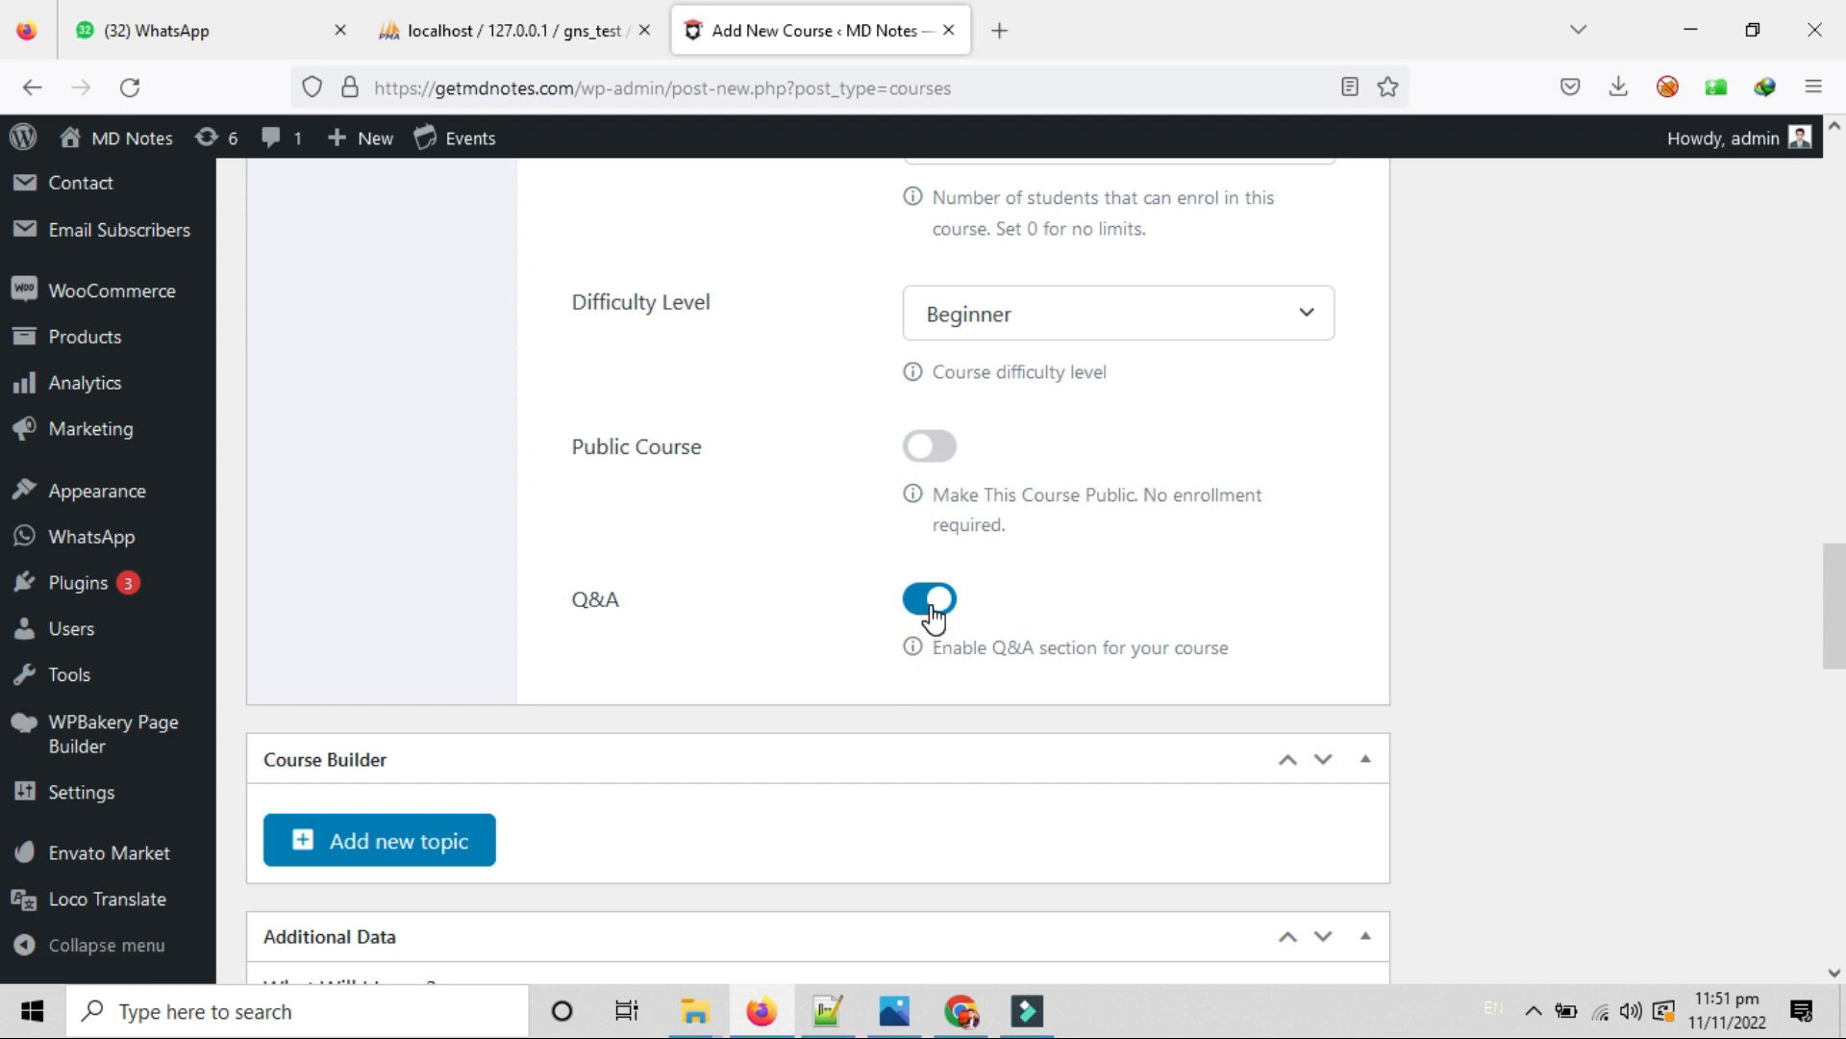
Turn the Q&A section off and back on so it stays enabled.
drag(935, 651, 1263, 663)
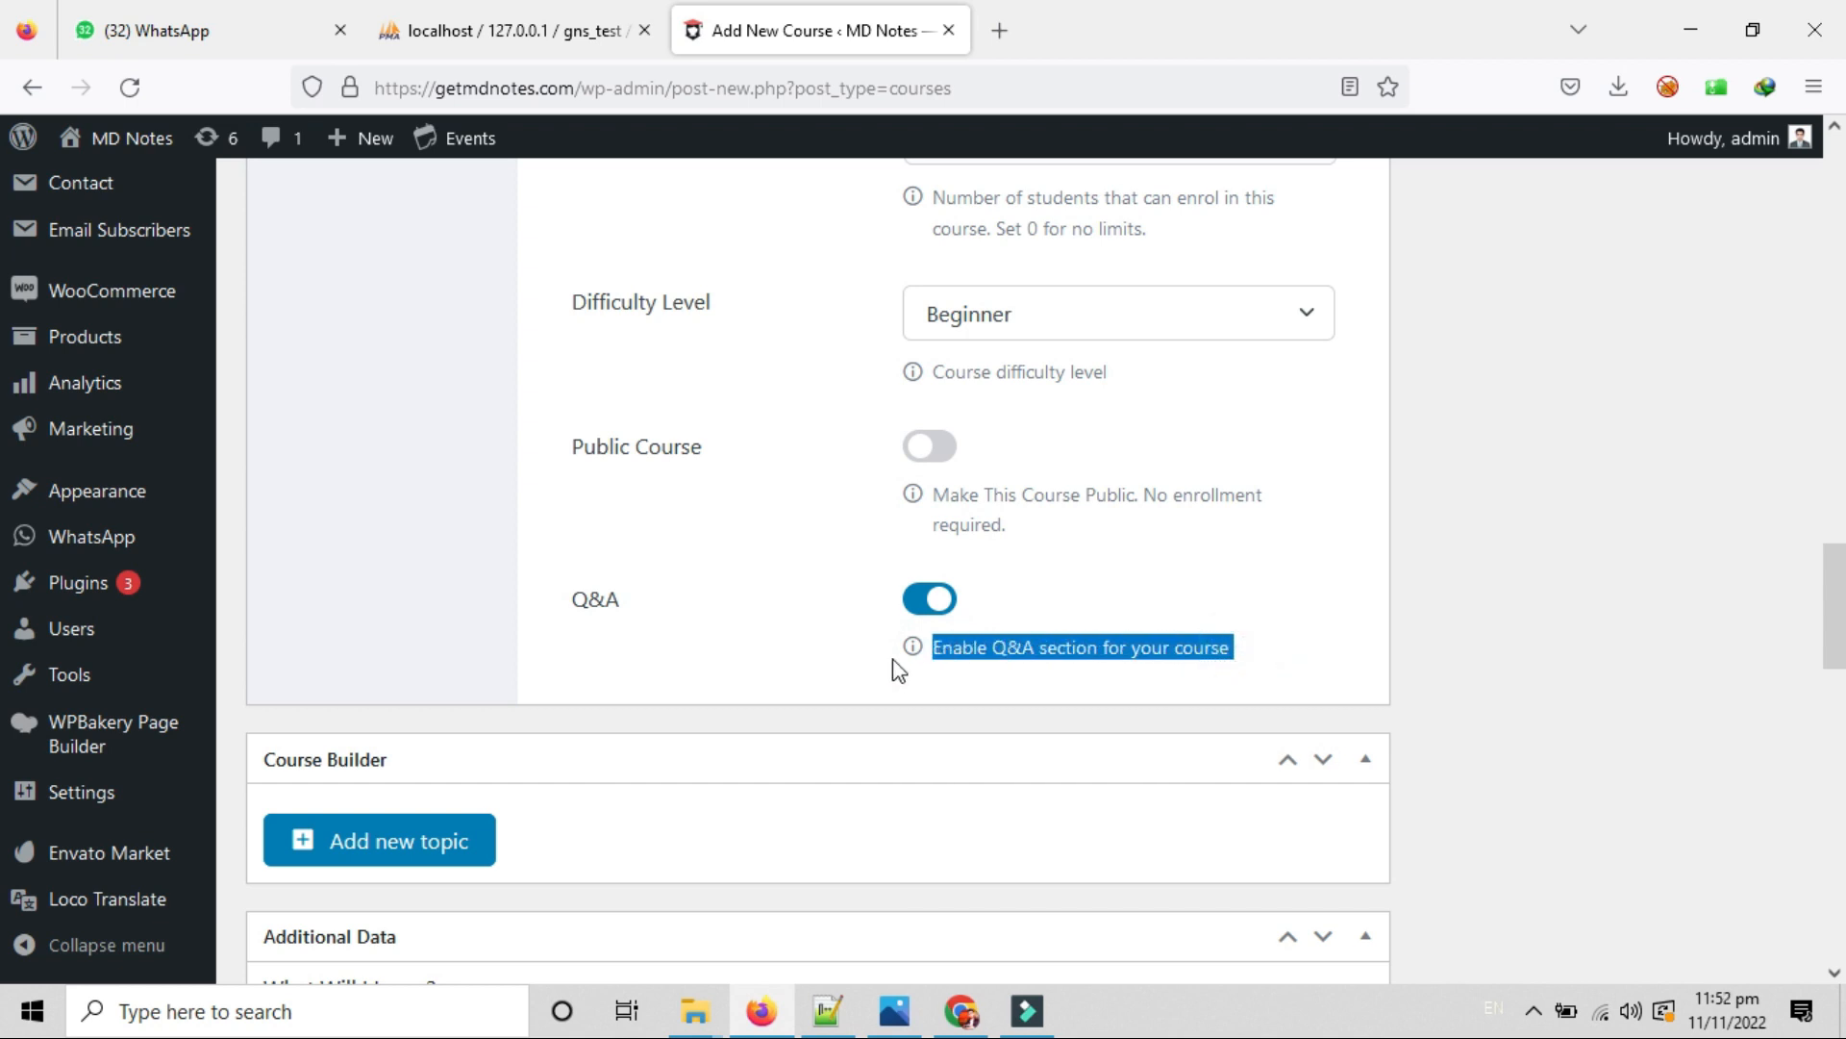
click(930, 600)
click(928, 606)
click(976, 659)
drag(1124, 648, 907, 650)
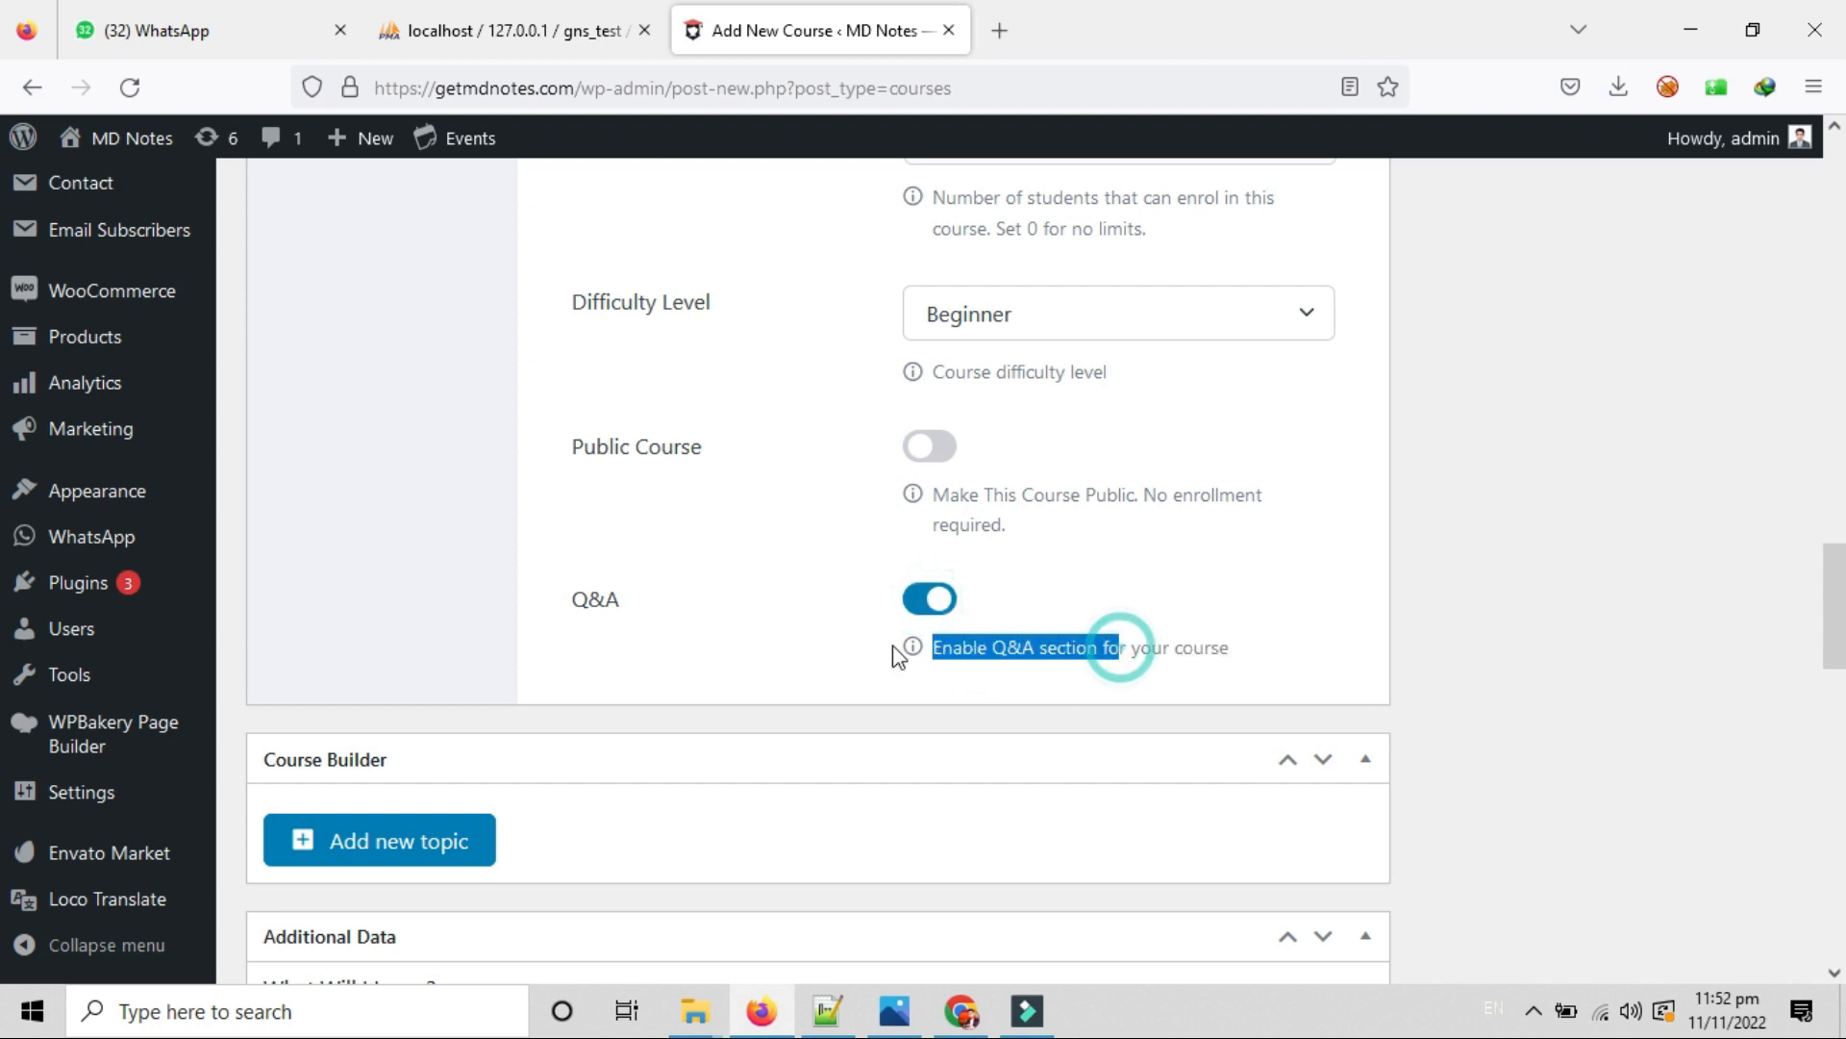
scroll(779, 625, down, 3)
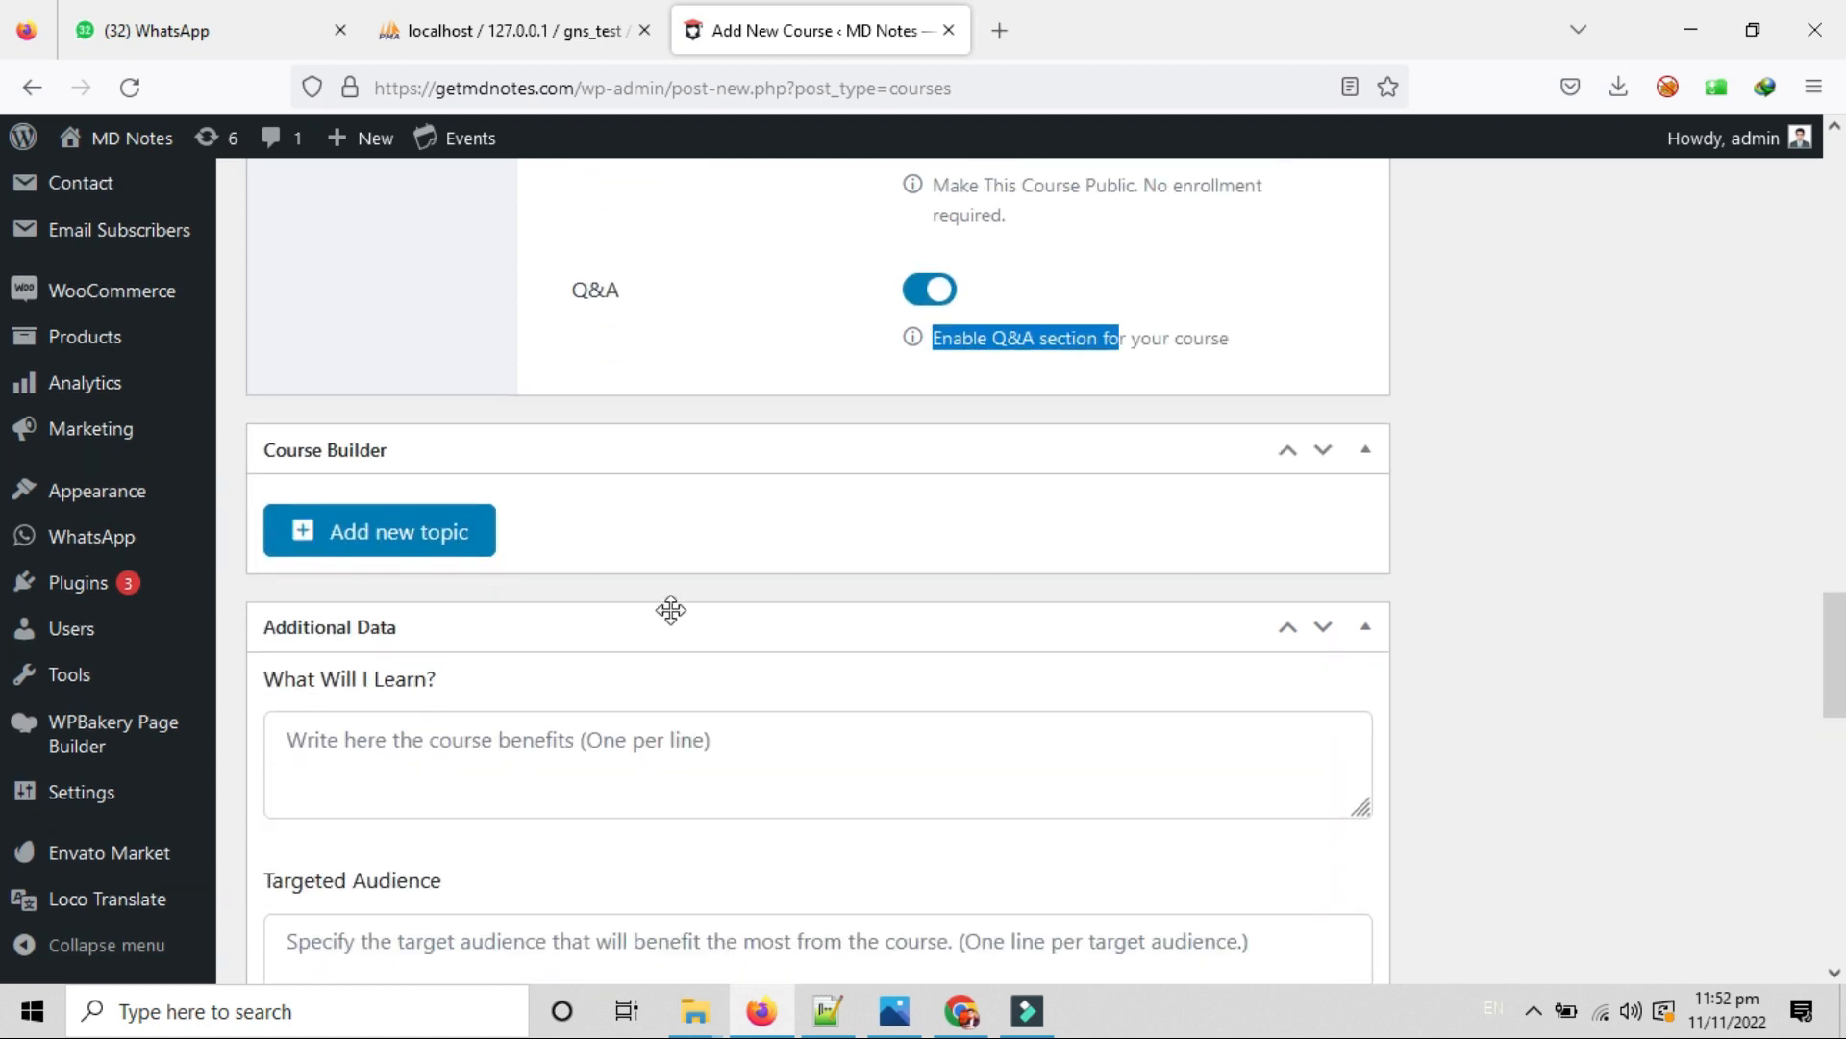
Open a new topic form with name 'Test Topic Name' and summary 'Test Summary'.
click(410, 539)
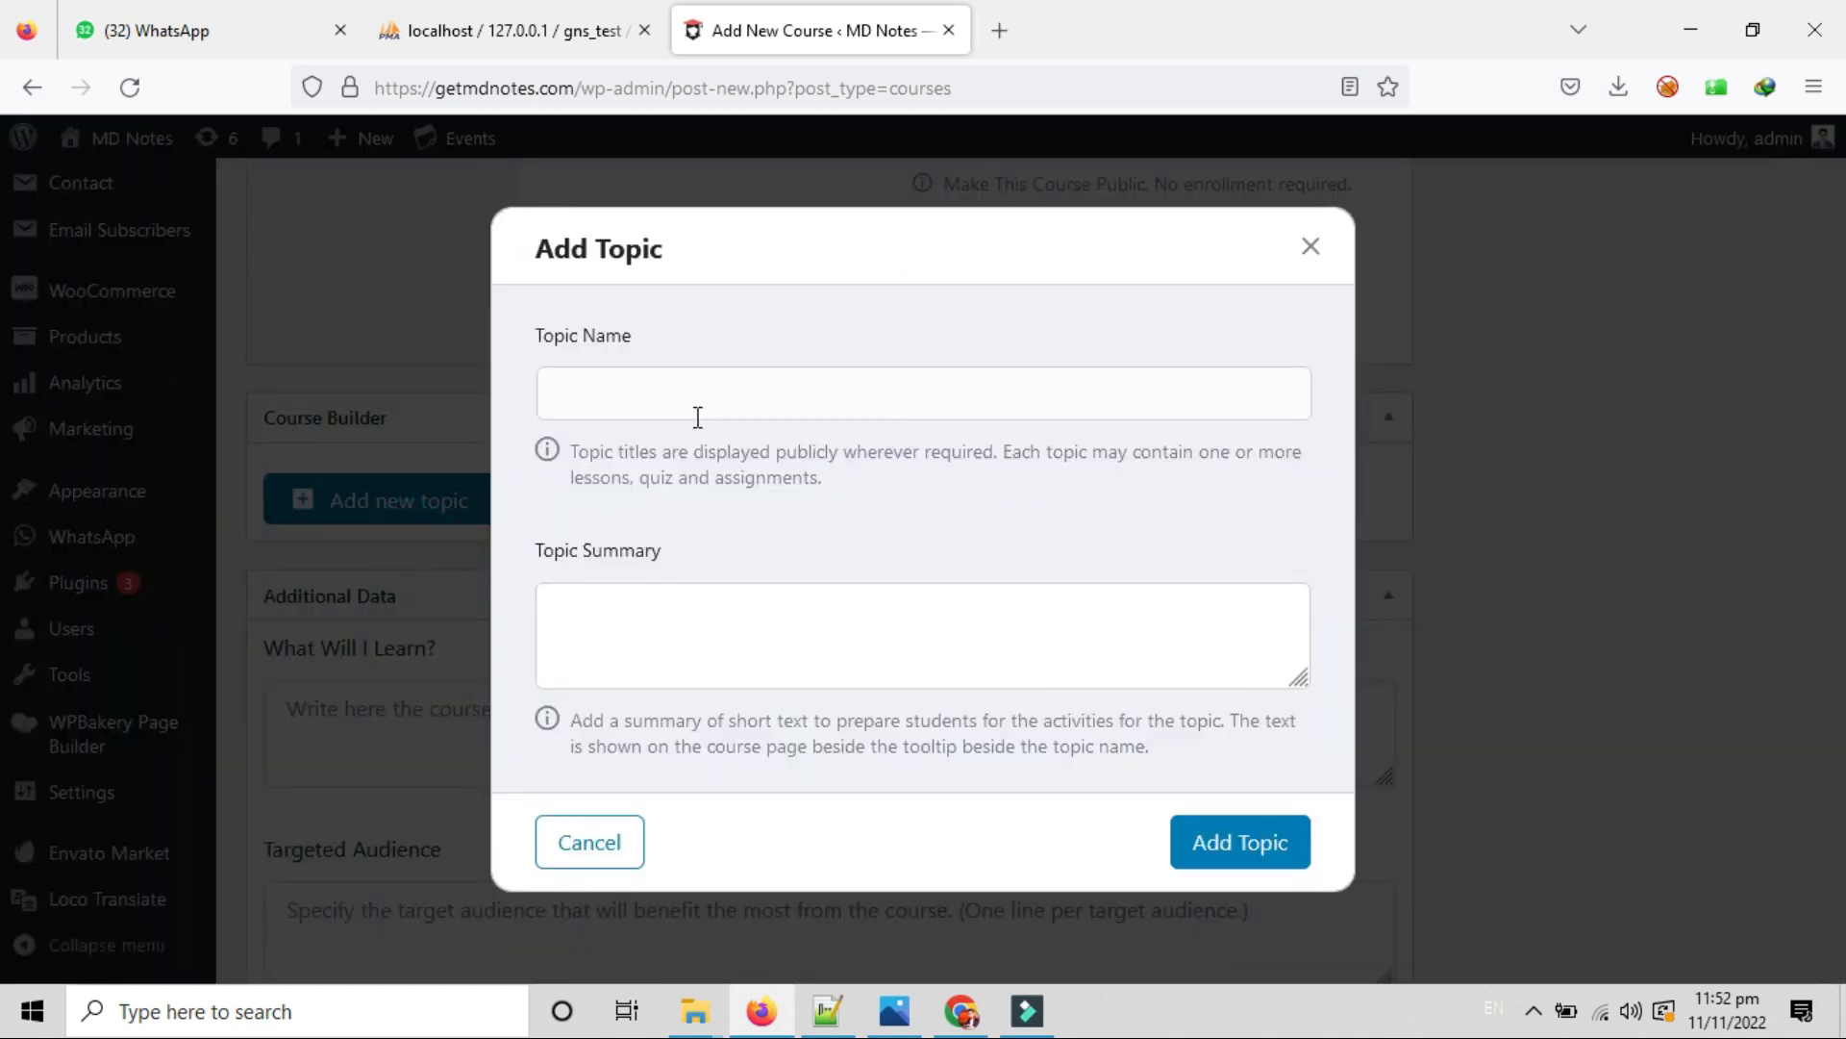
click(673, 381)
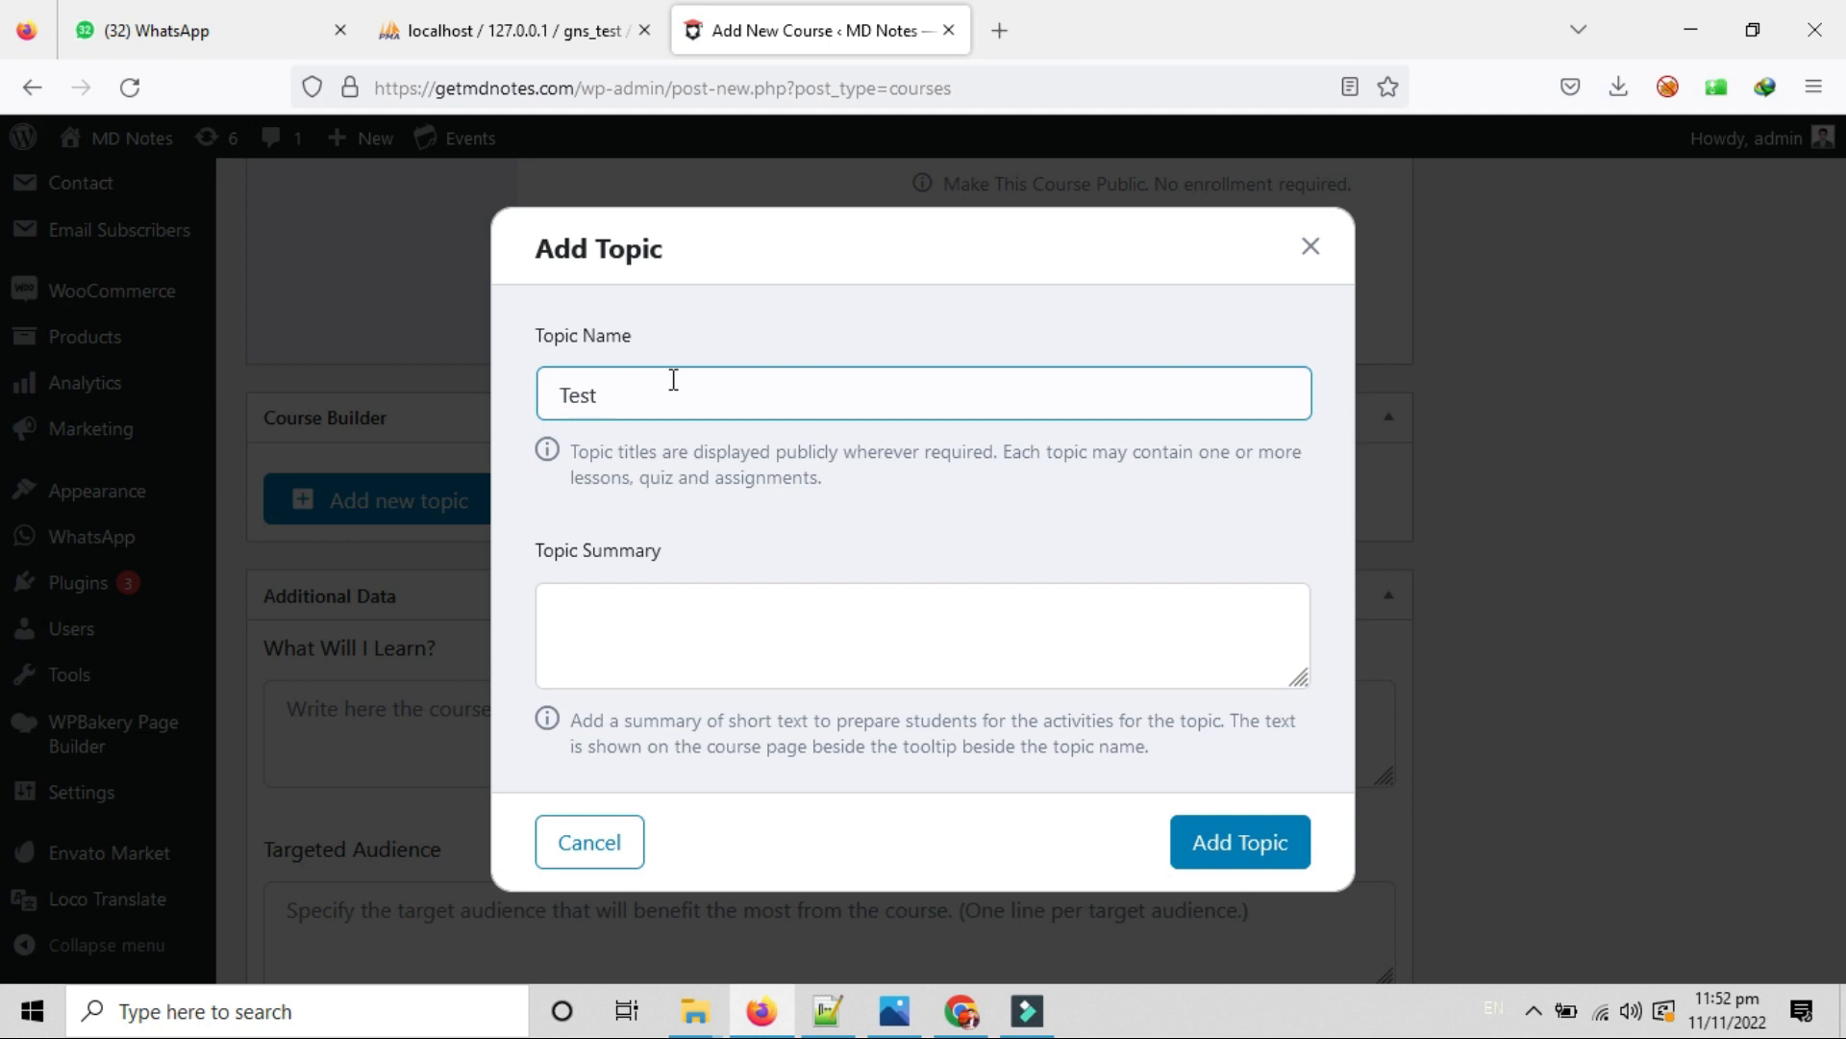
text(Test Topic Name)
key(Tab)
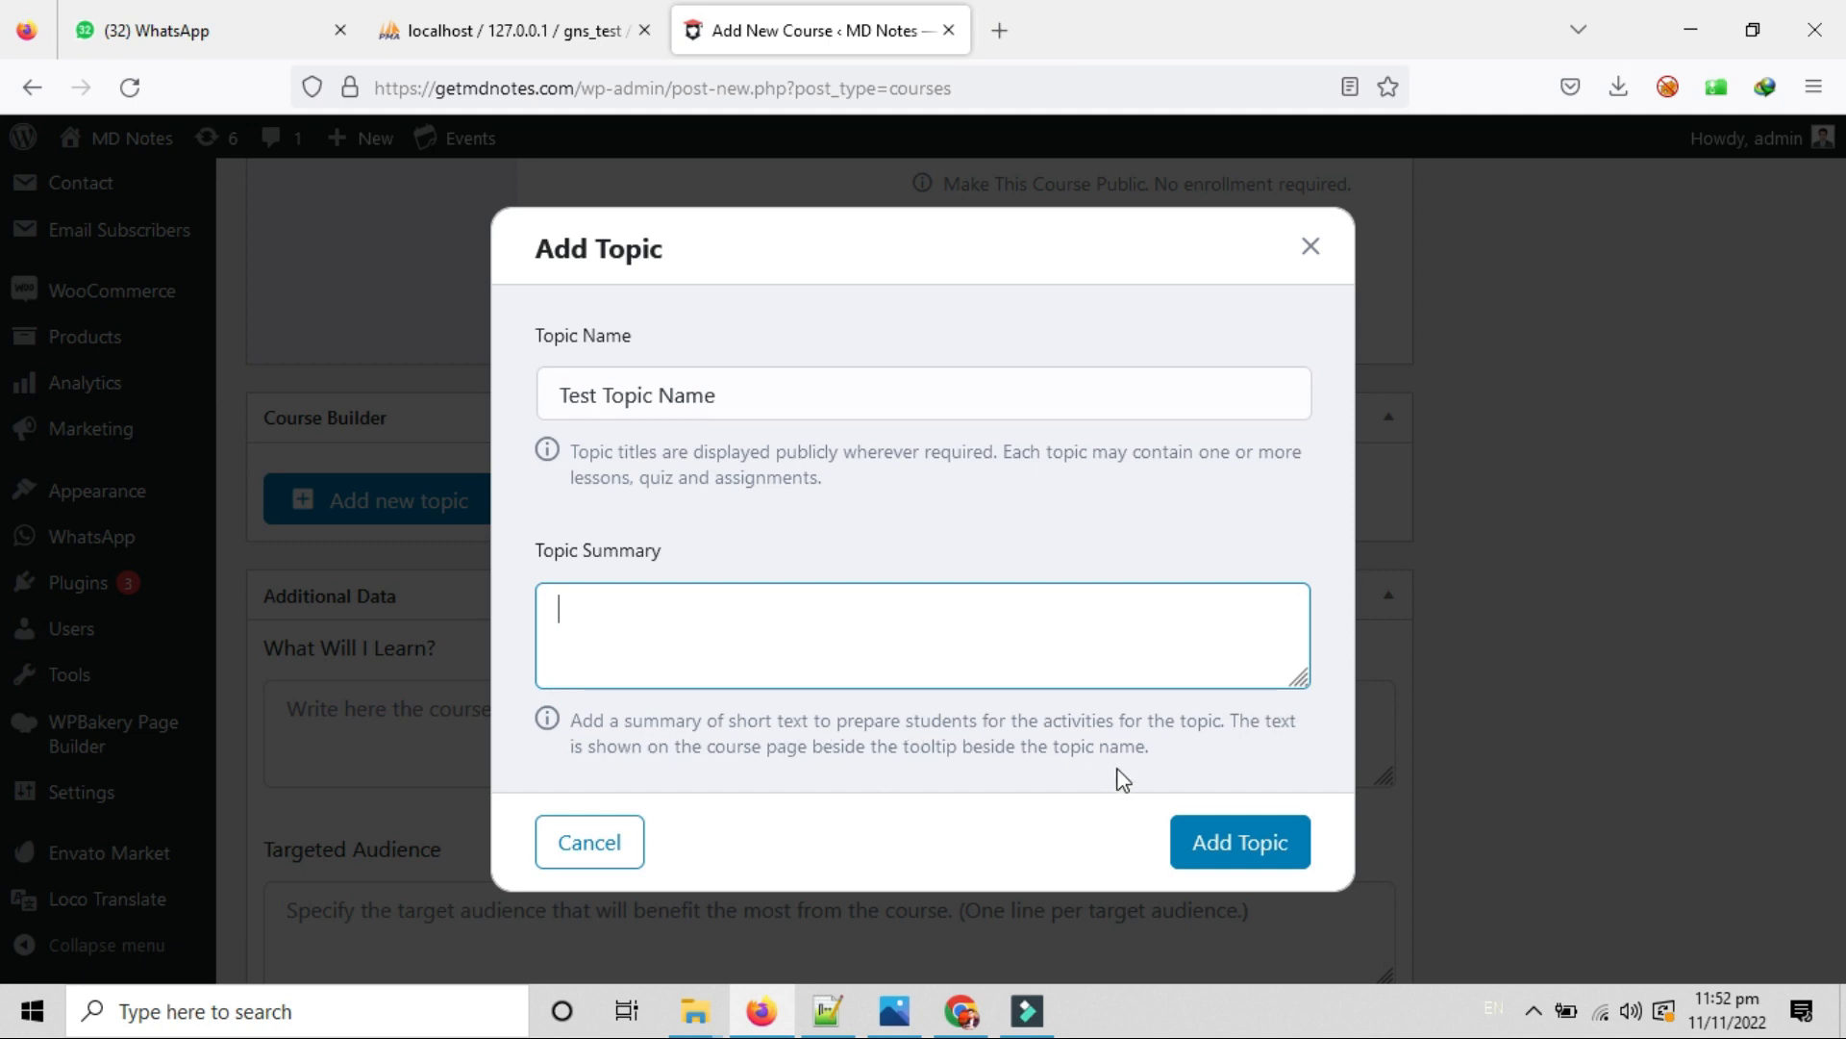
click(638, 619)
text(Test Summary)
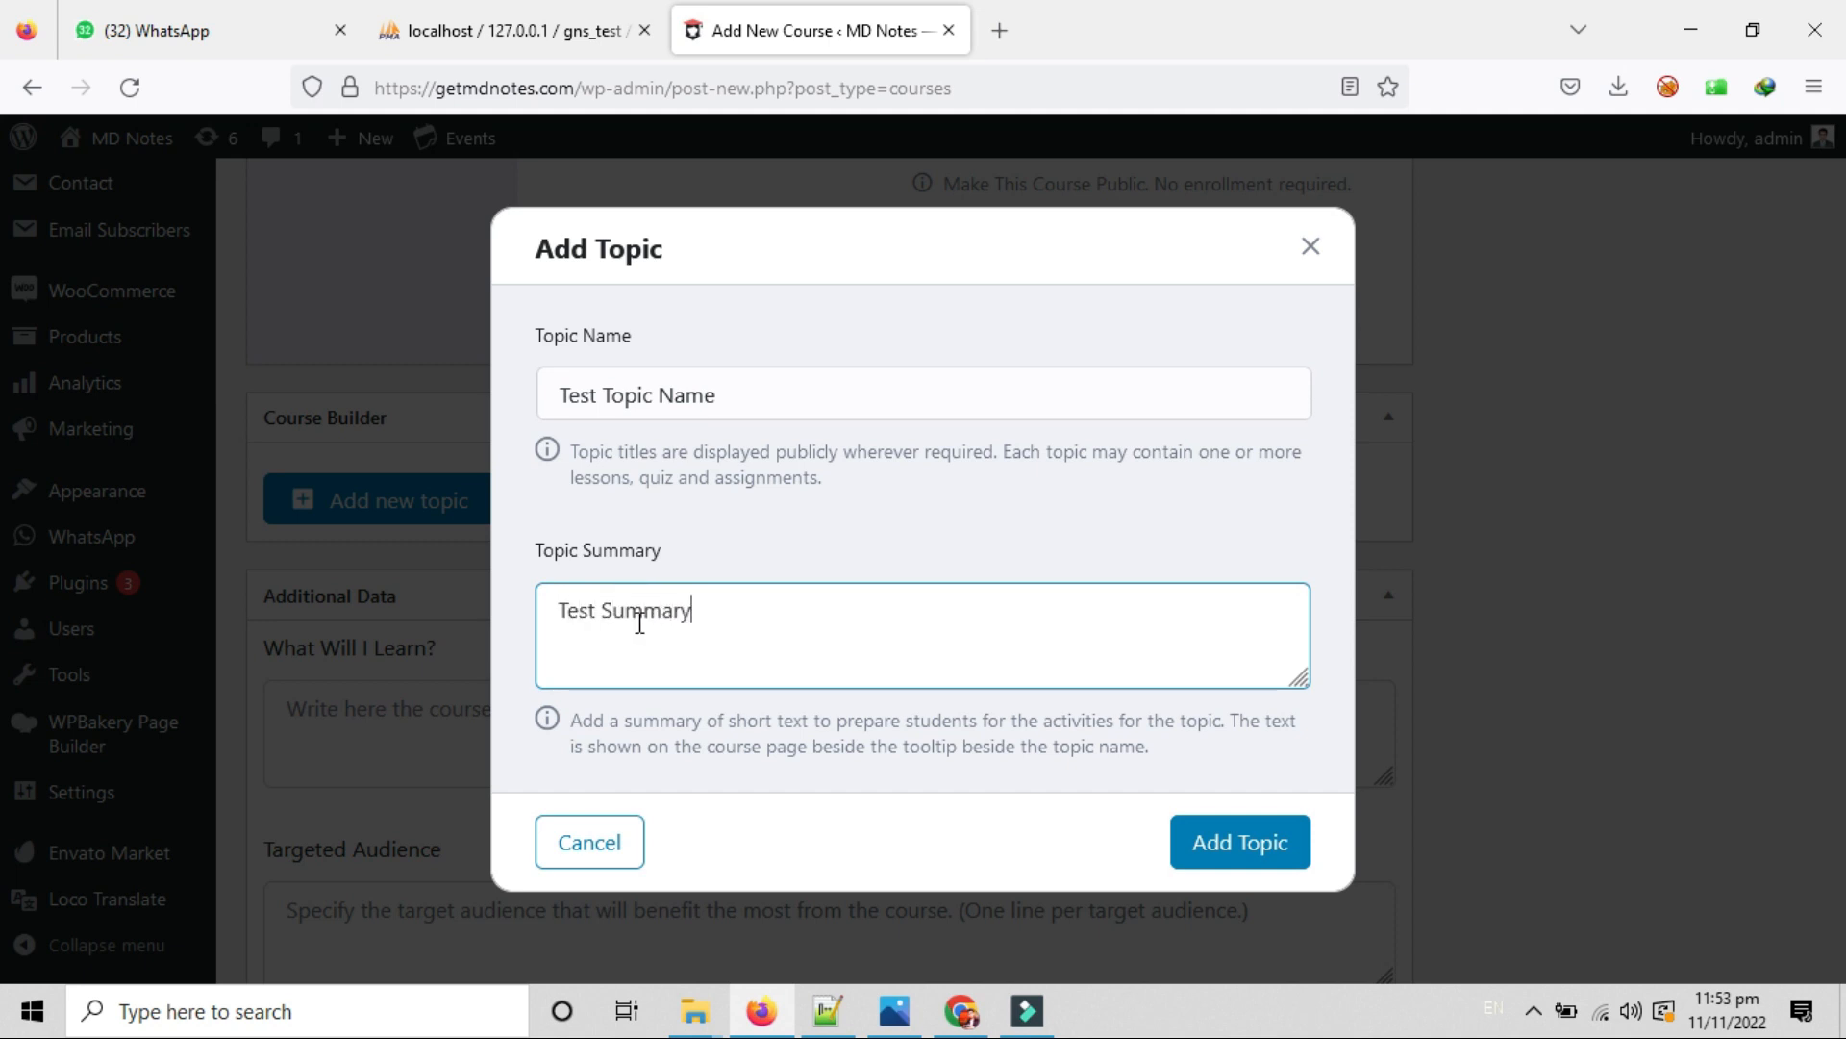
Add the topic to the course and create a new lesson under it, selecting its default name.
click(1239, 850)
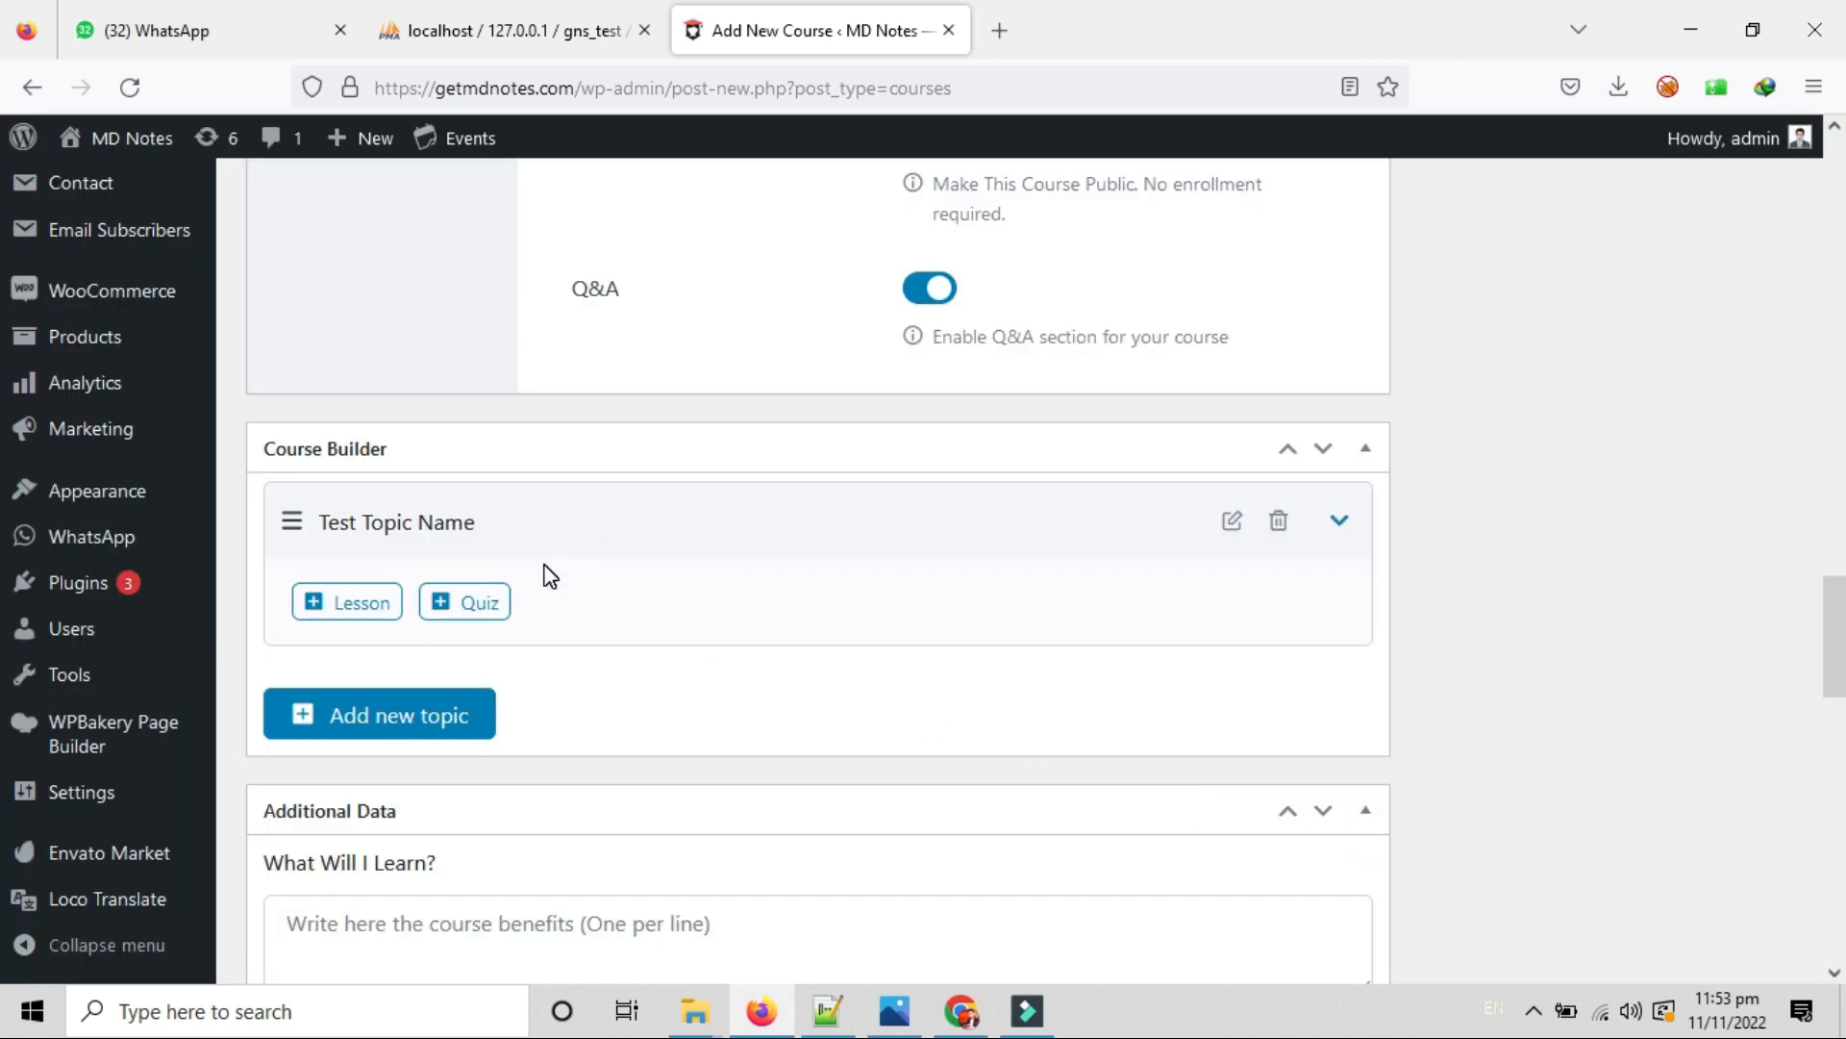
click(341, 615)
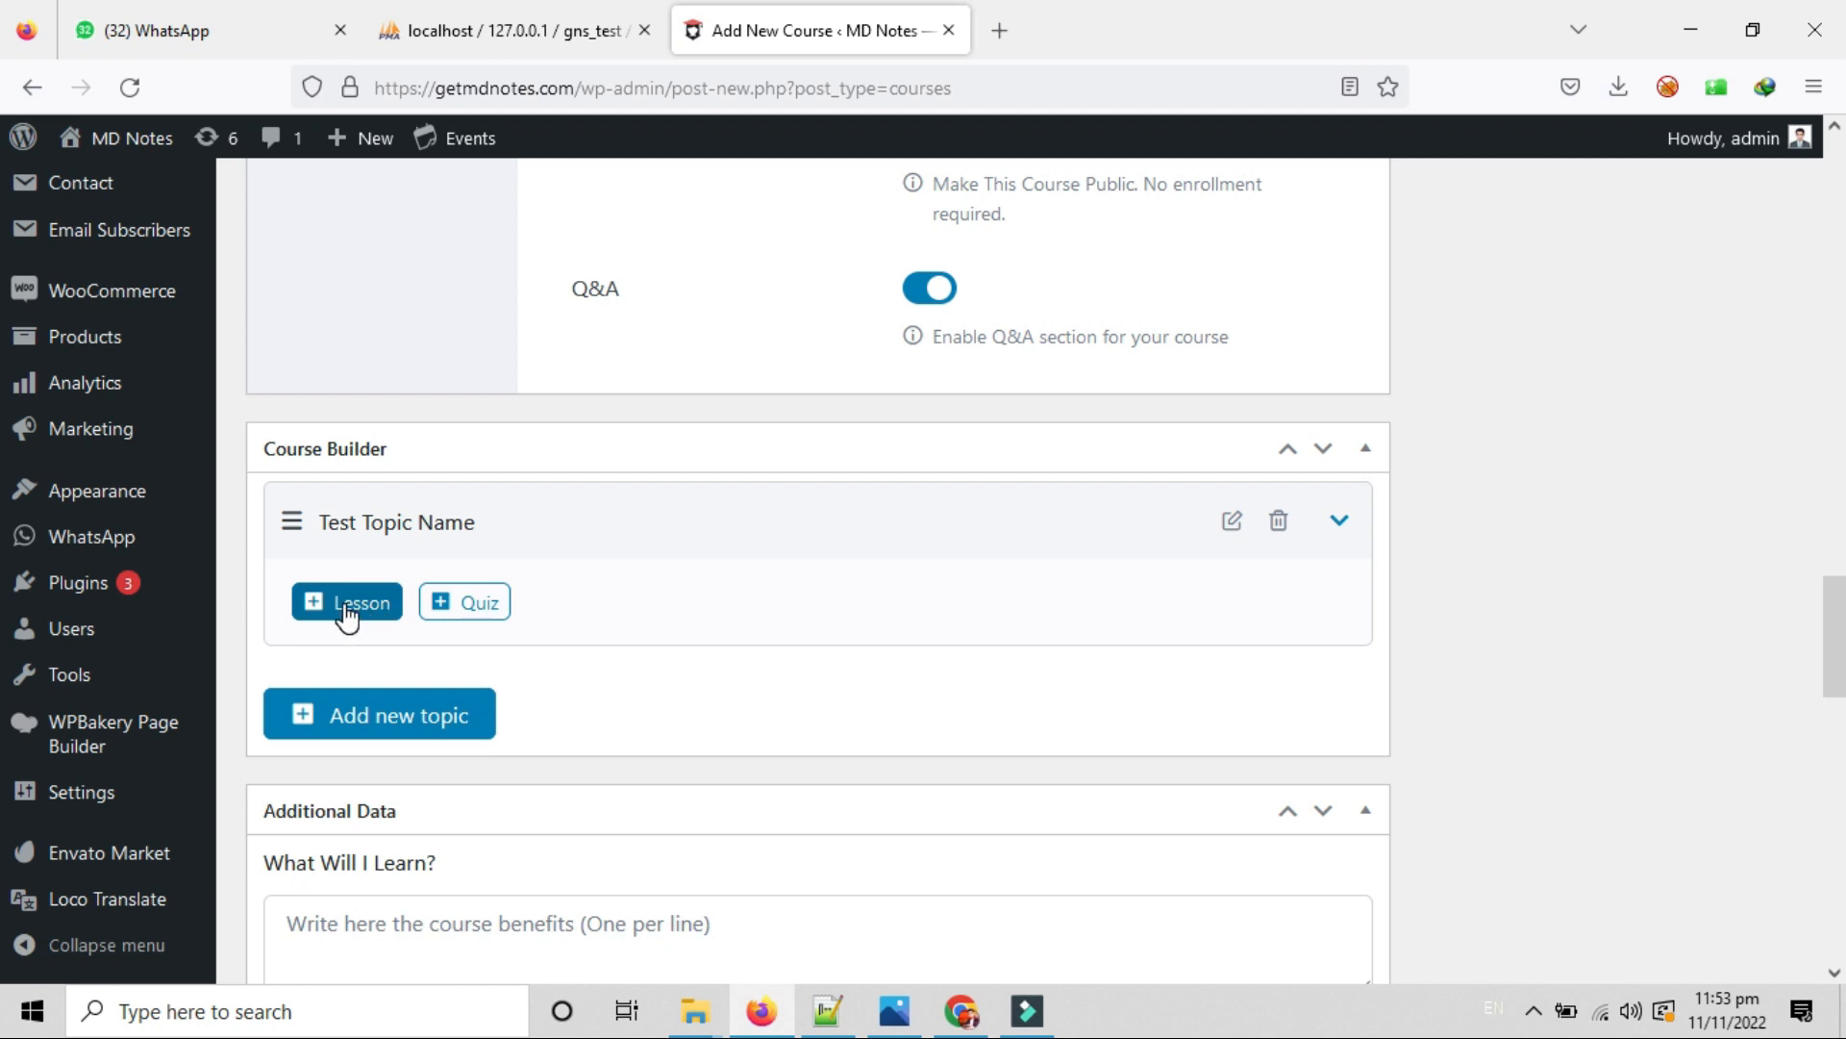
click(344, 607)
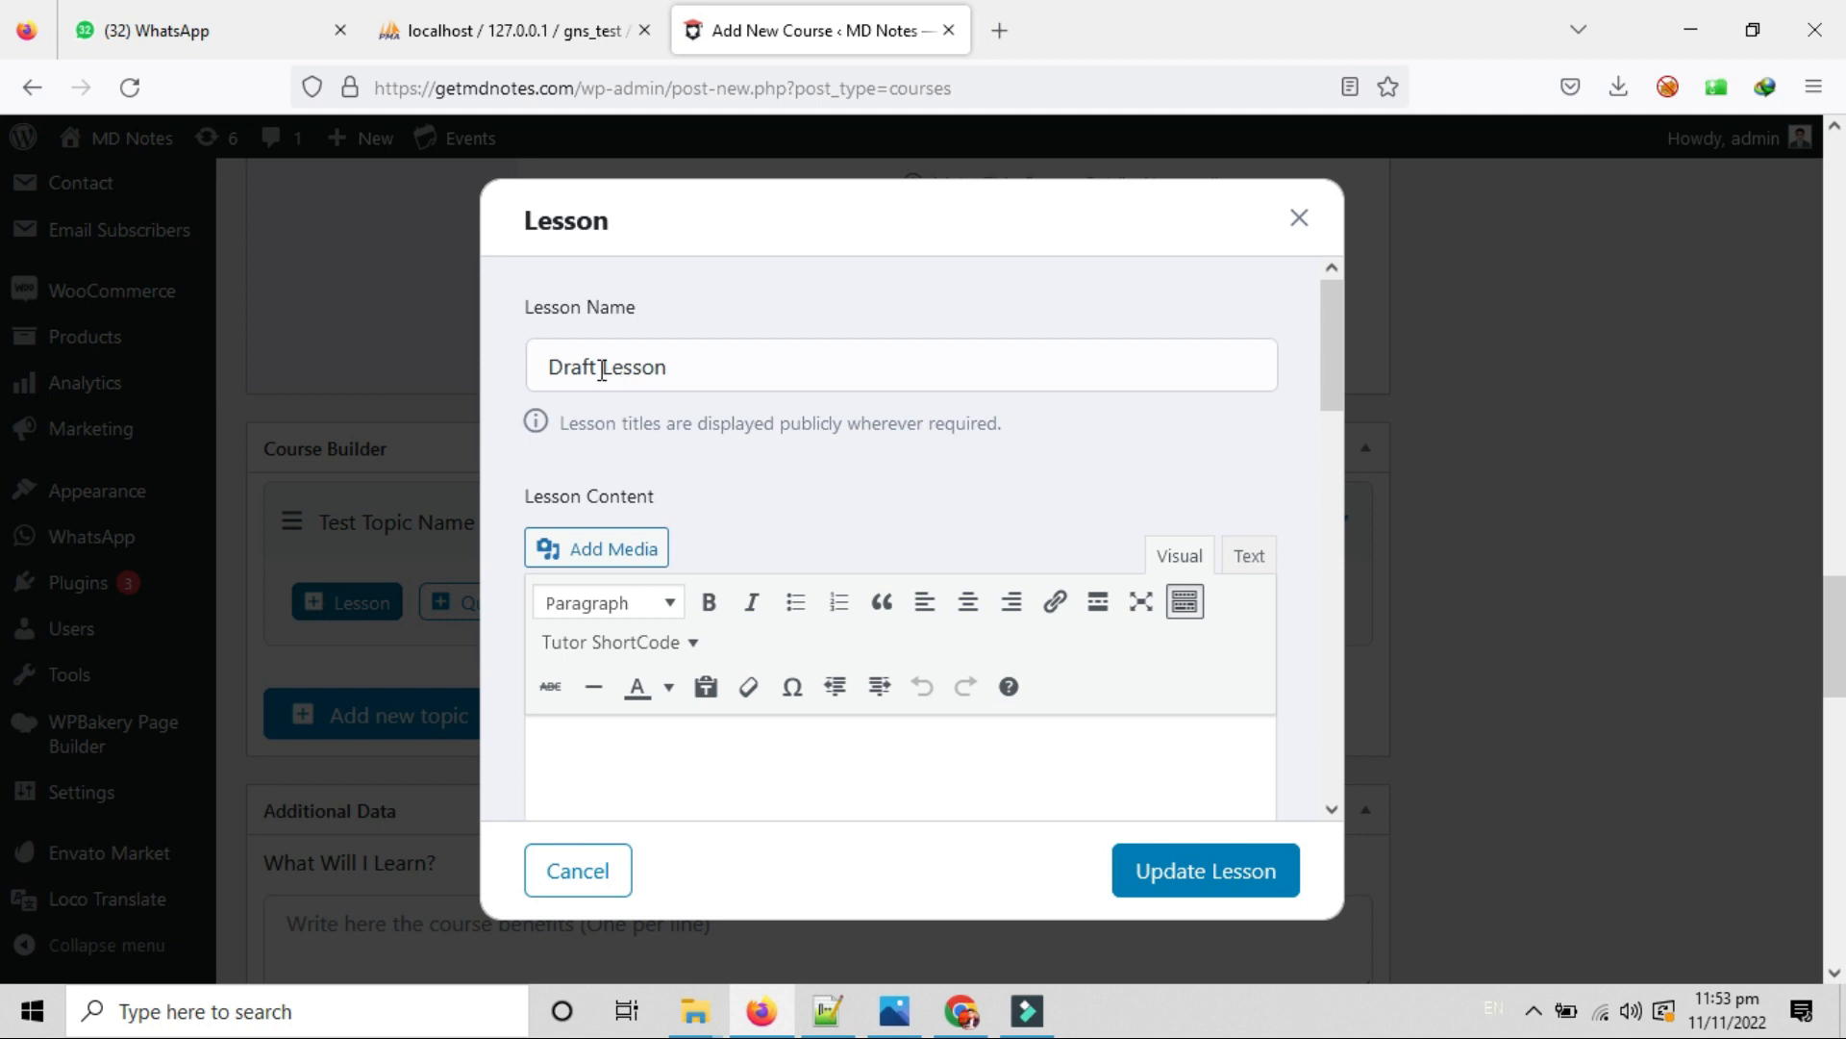
double_click(700, 362)
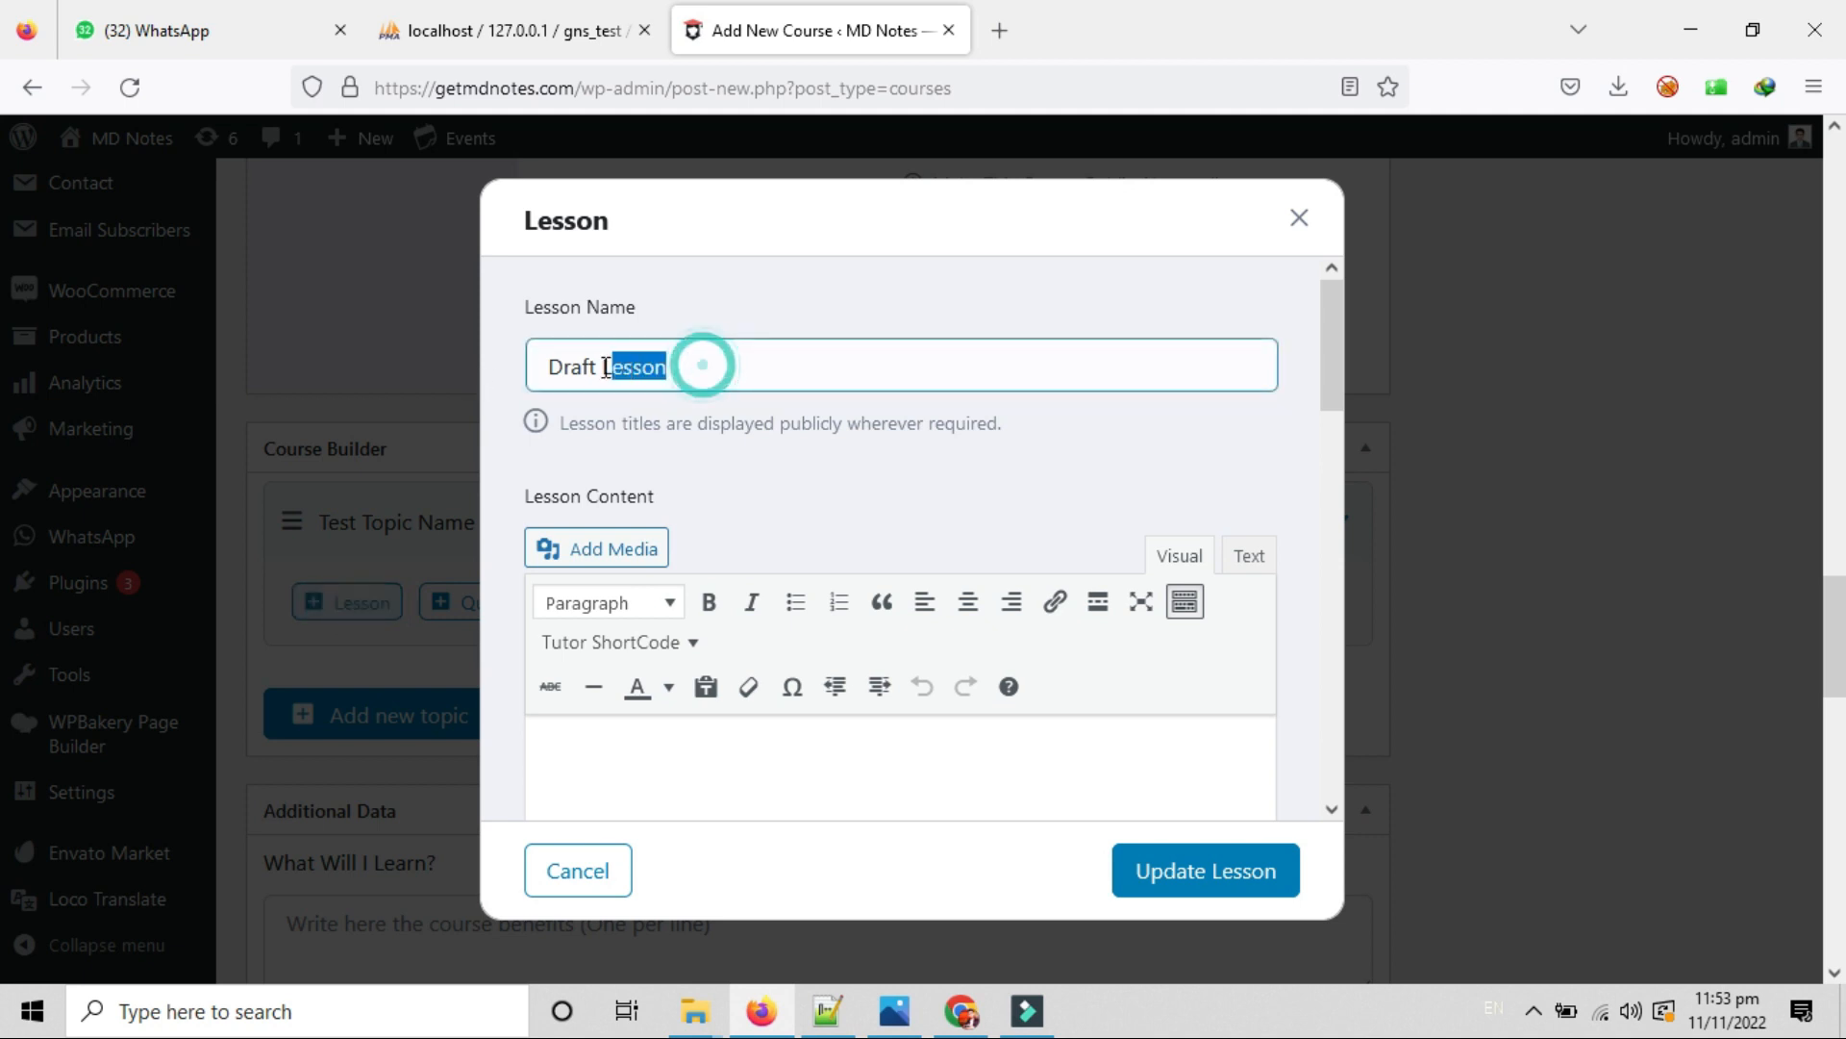
drag(700, 362, 501, 359)
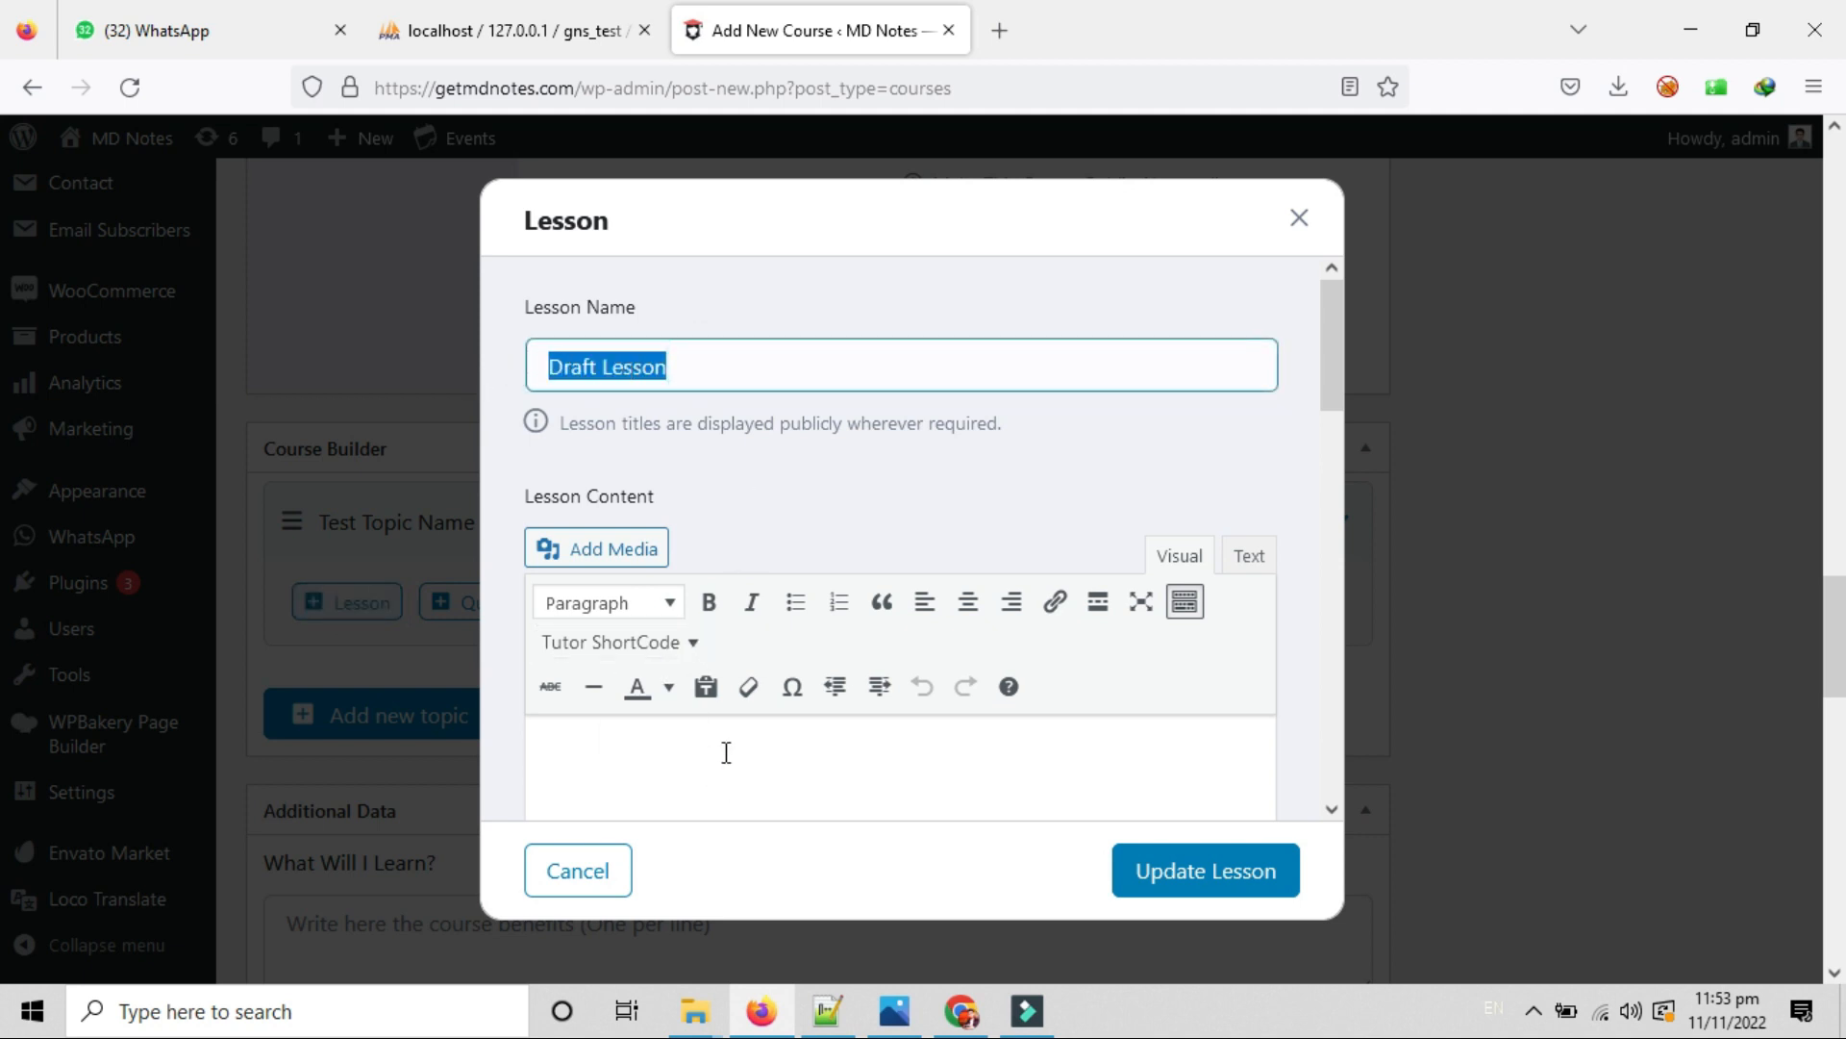
scroll(726, 750, down, 3)
scroll(725, 746, up, 3)
scroll(718, 747, down, 2)
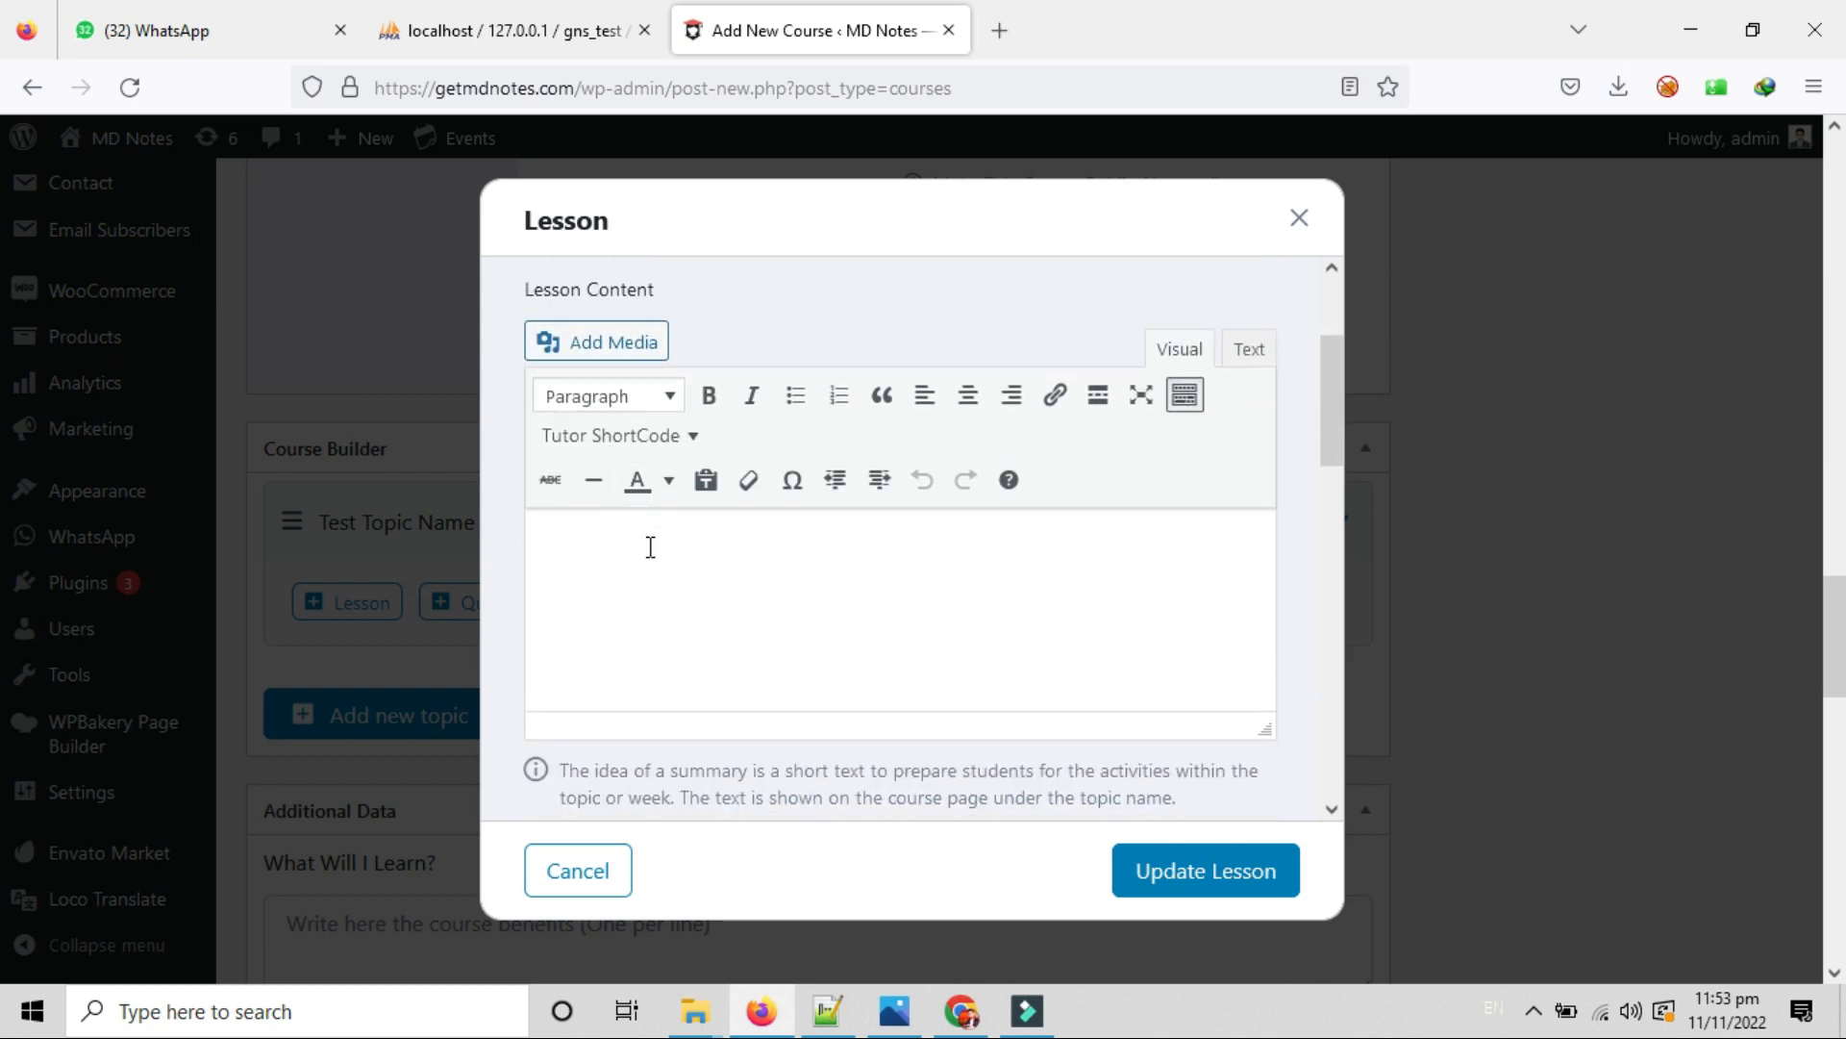
Write 'Test Lesson Content' as the lesson content in the Visual editor.
click(639, 554)
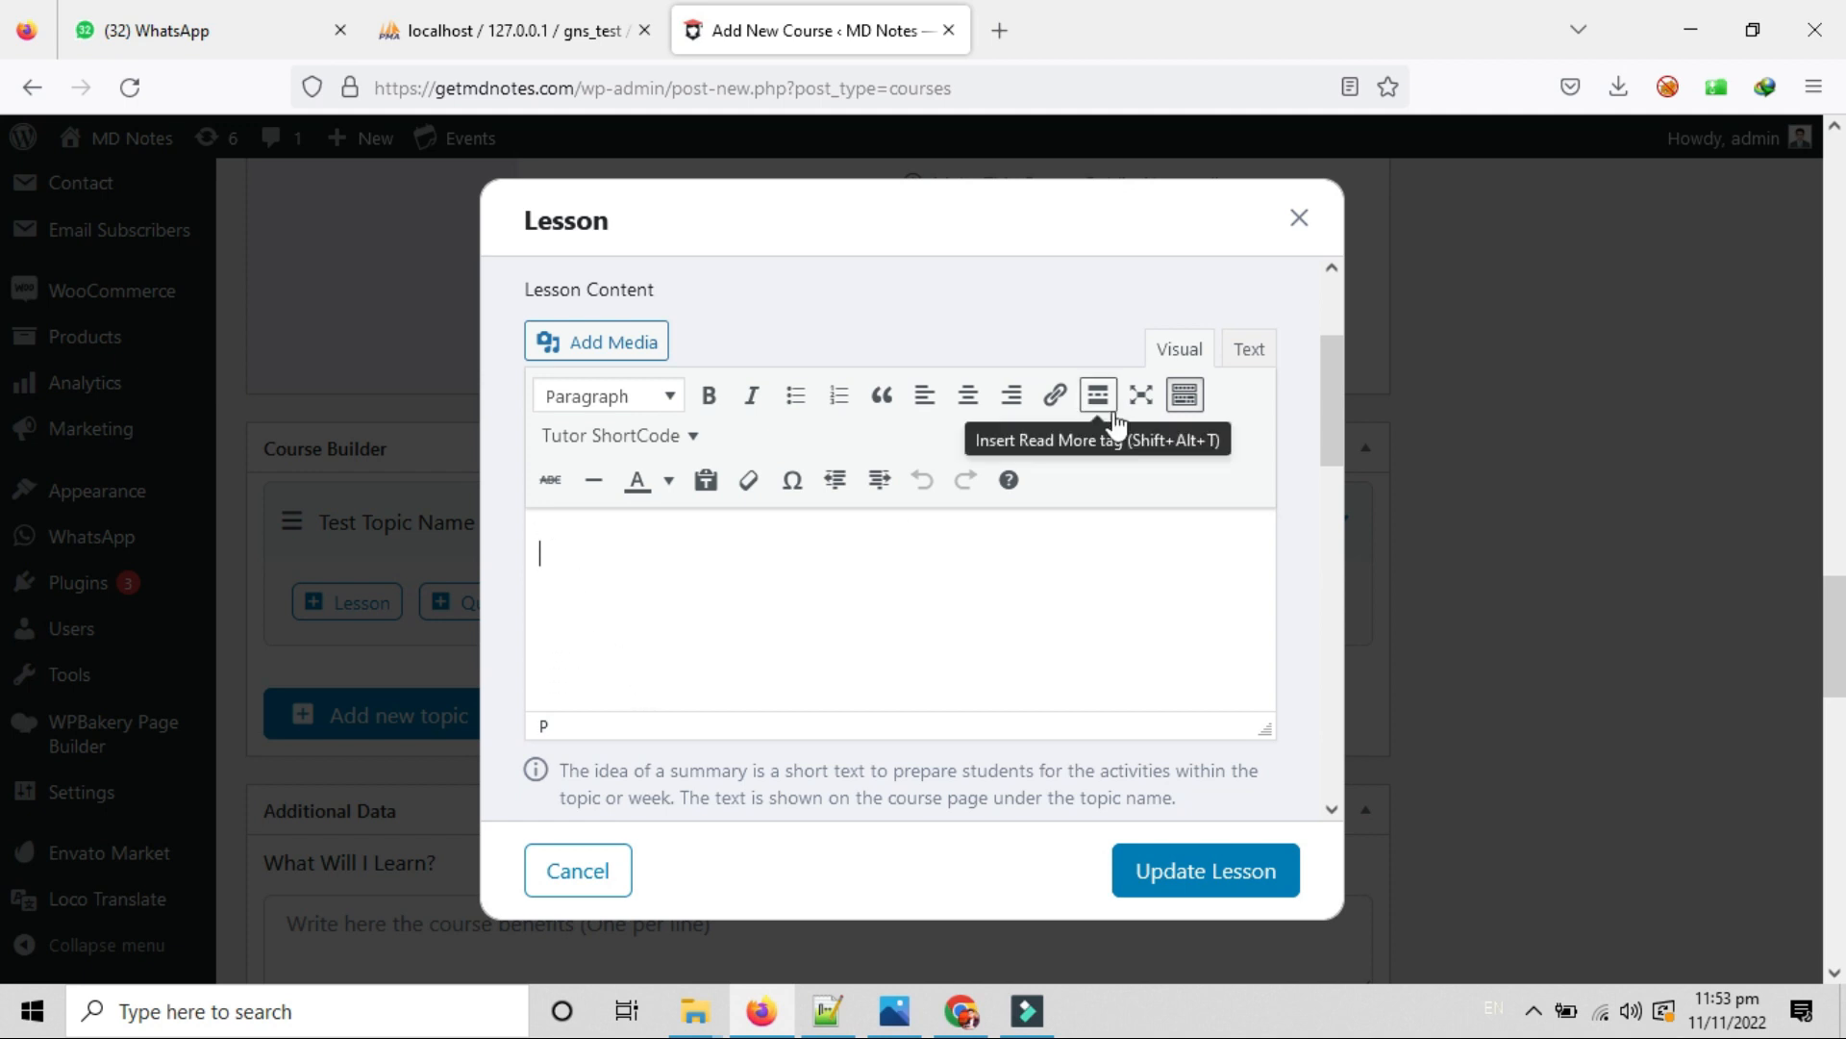
click(1247, 357)
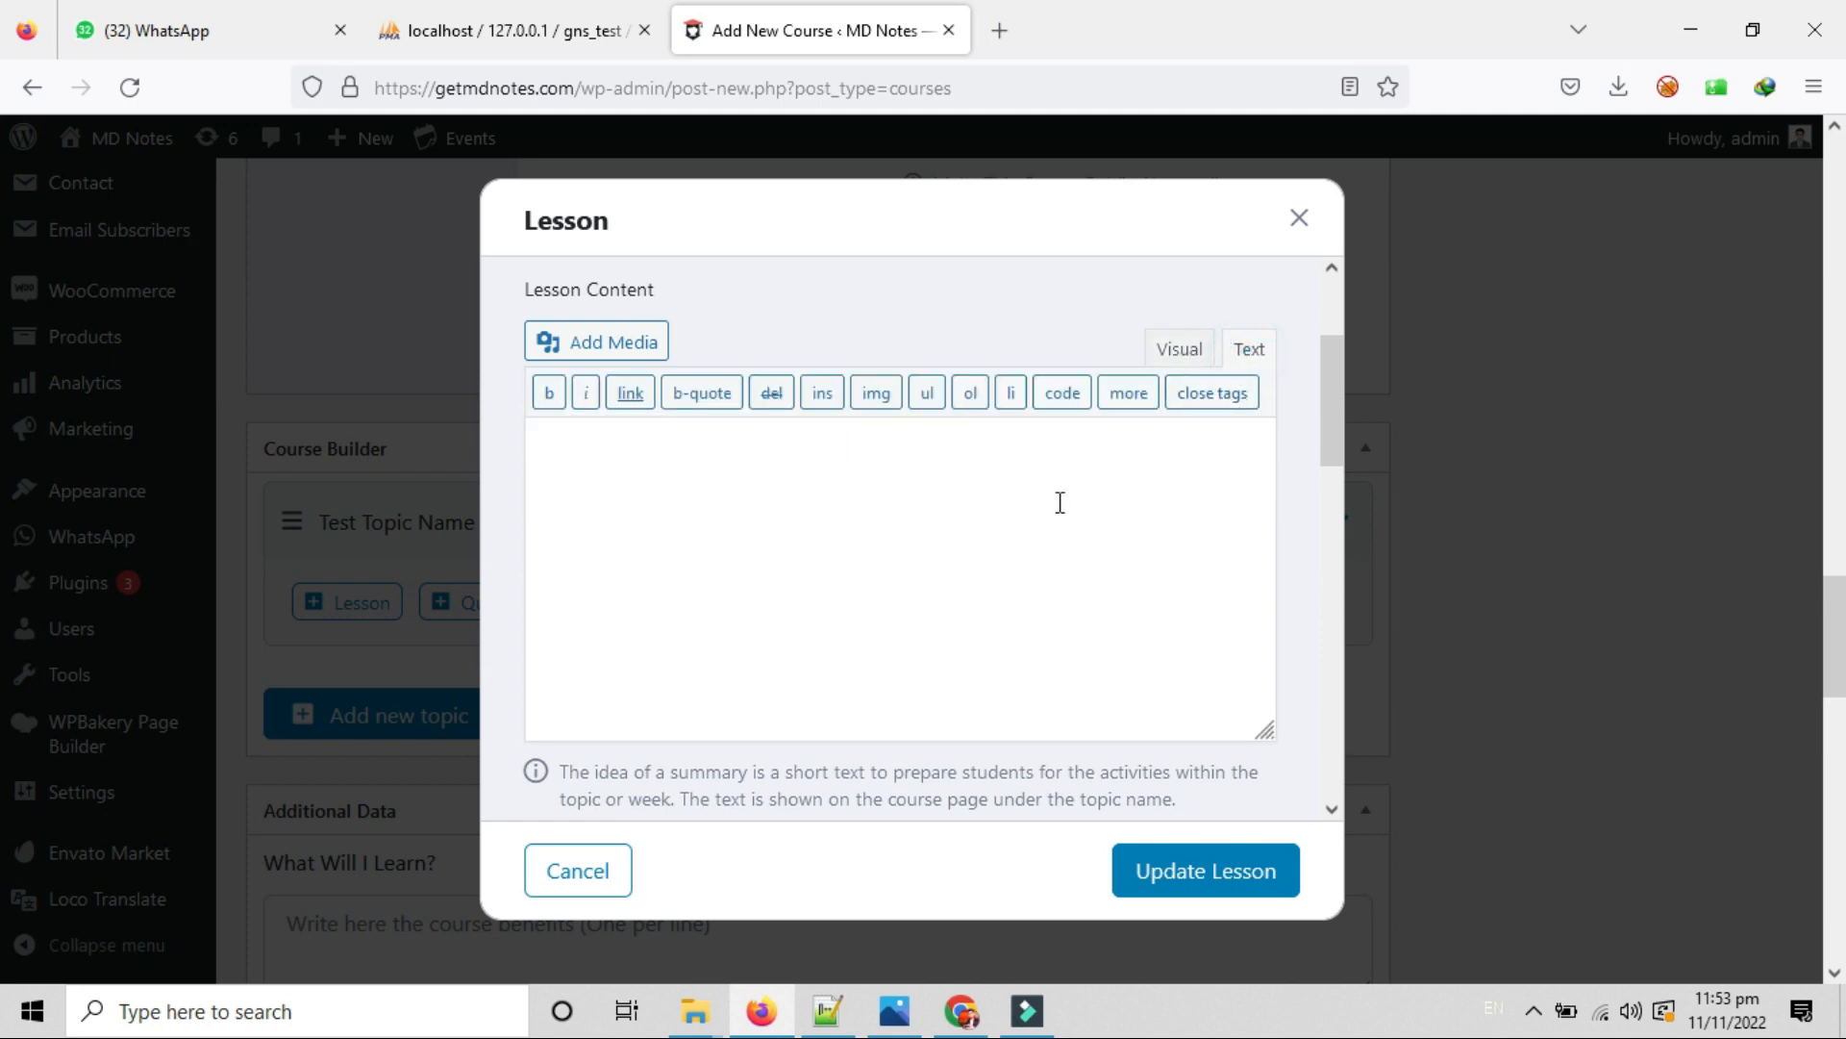
click(1266, 357)
click(1175, 354)
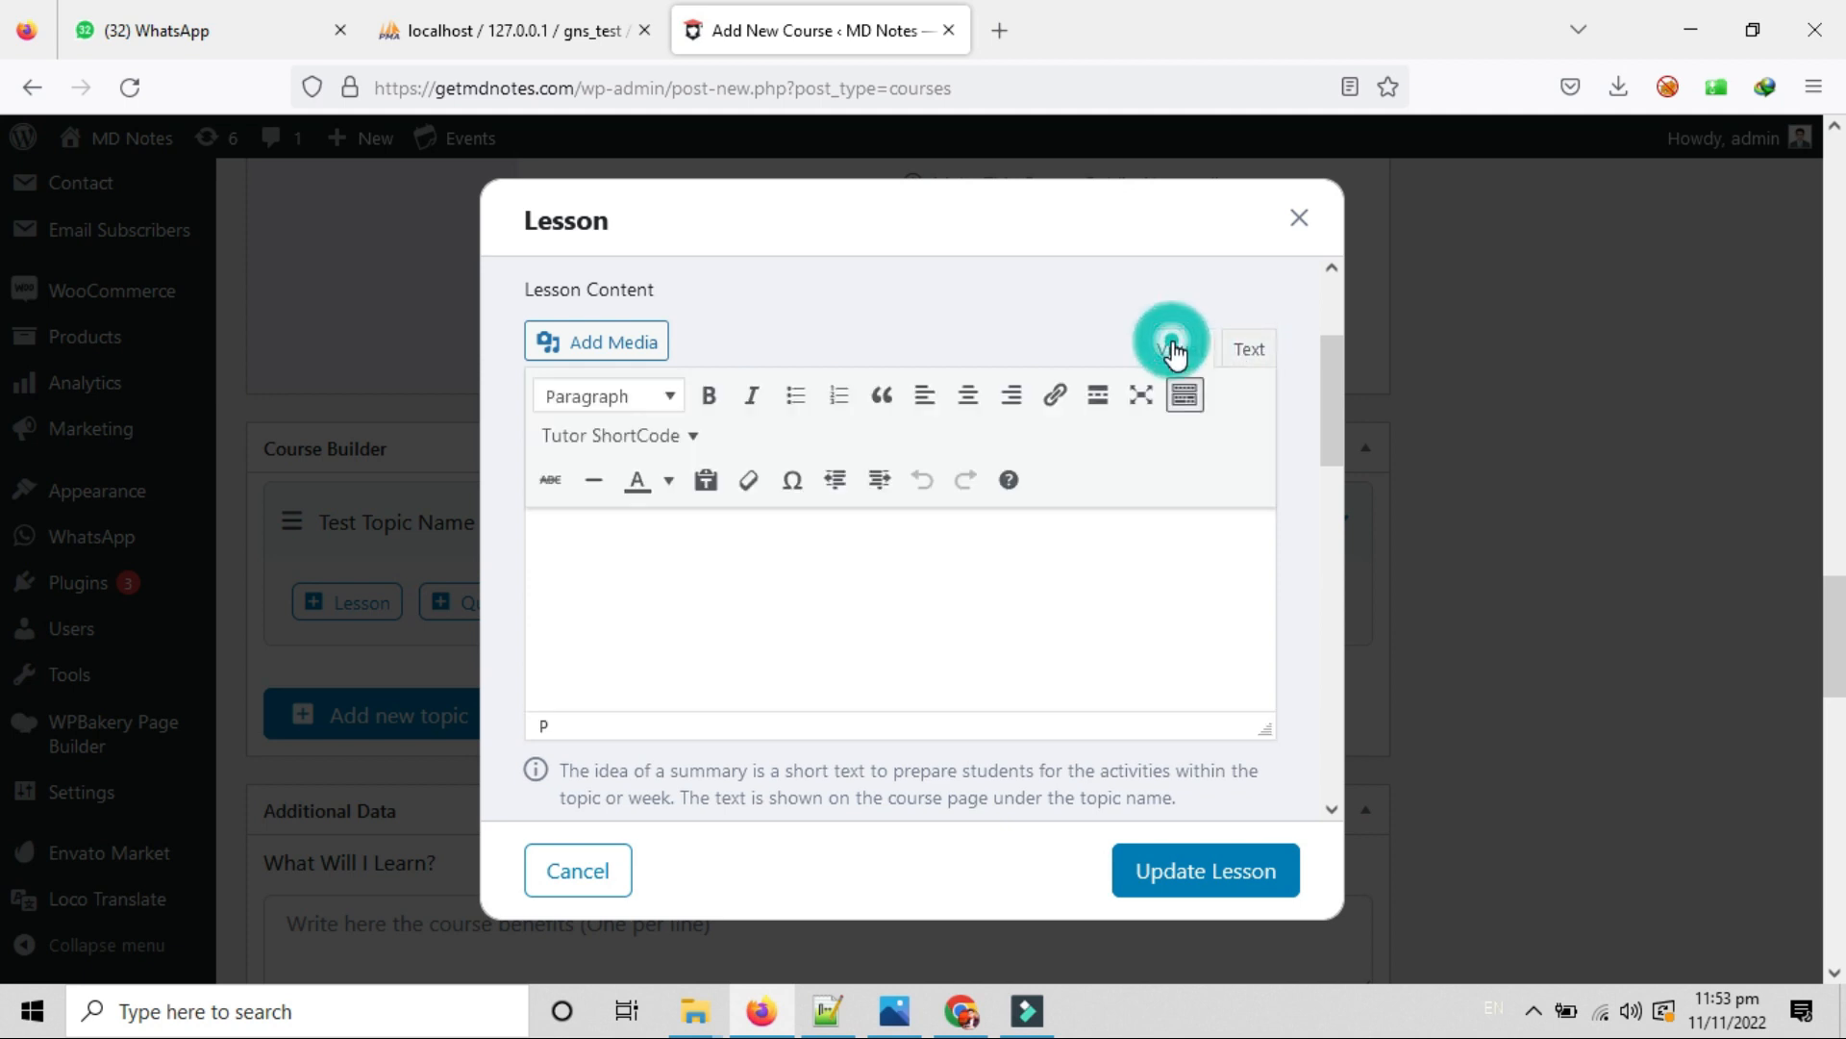
click(588, 530)
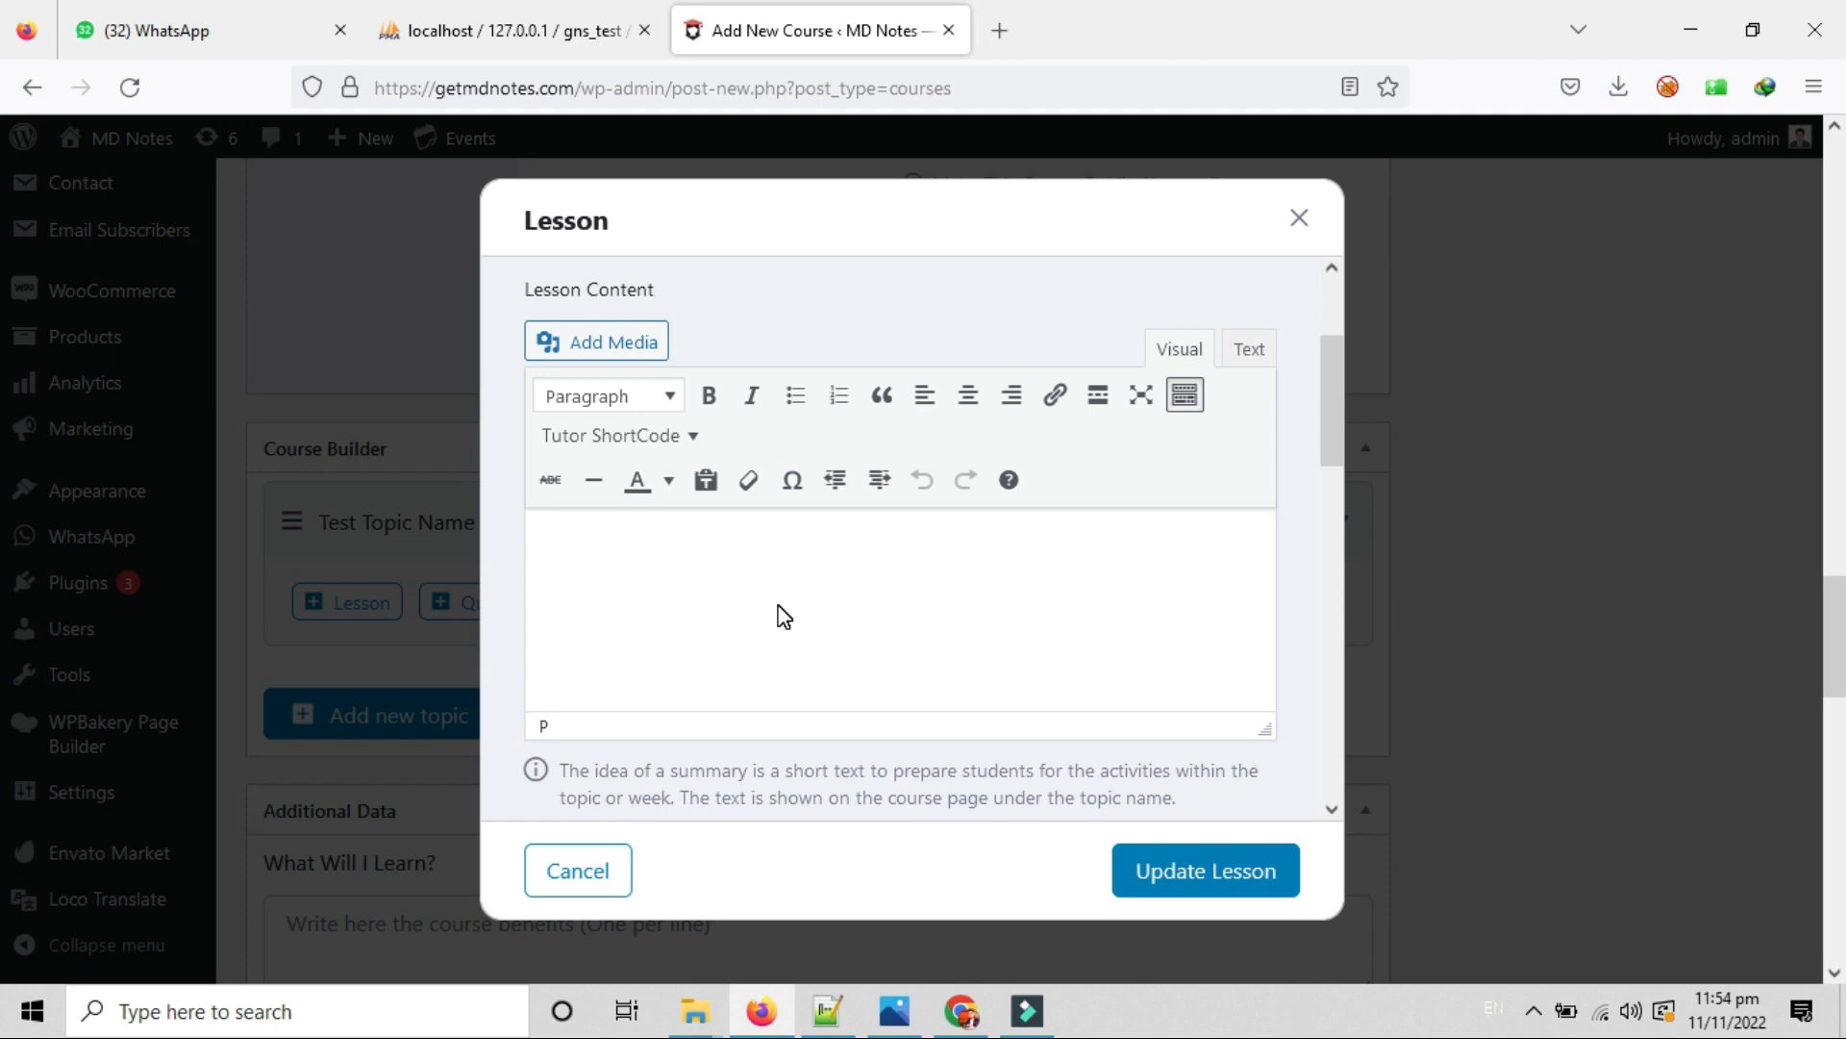
text(Test C)
key(BackSpace)
text(=)
text(esson Co)
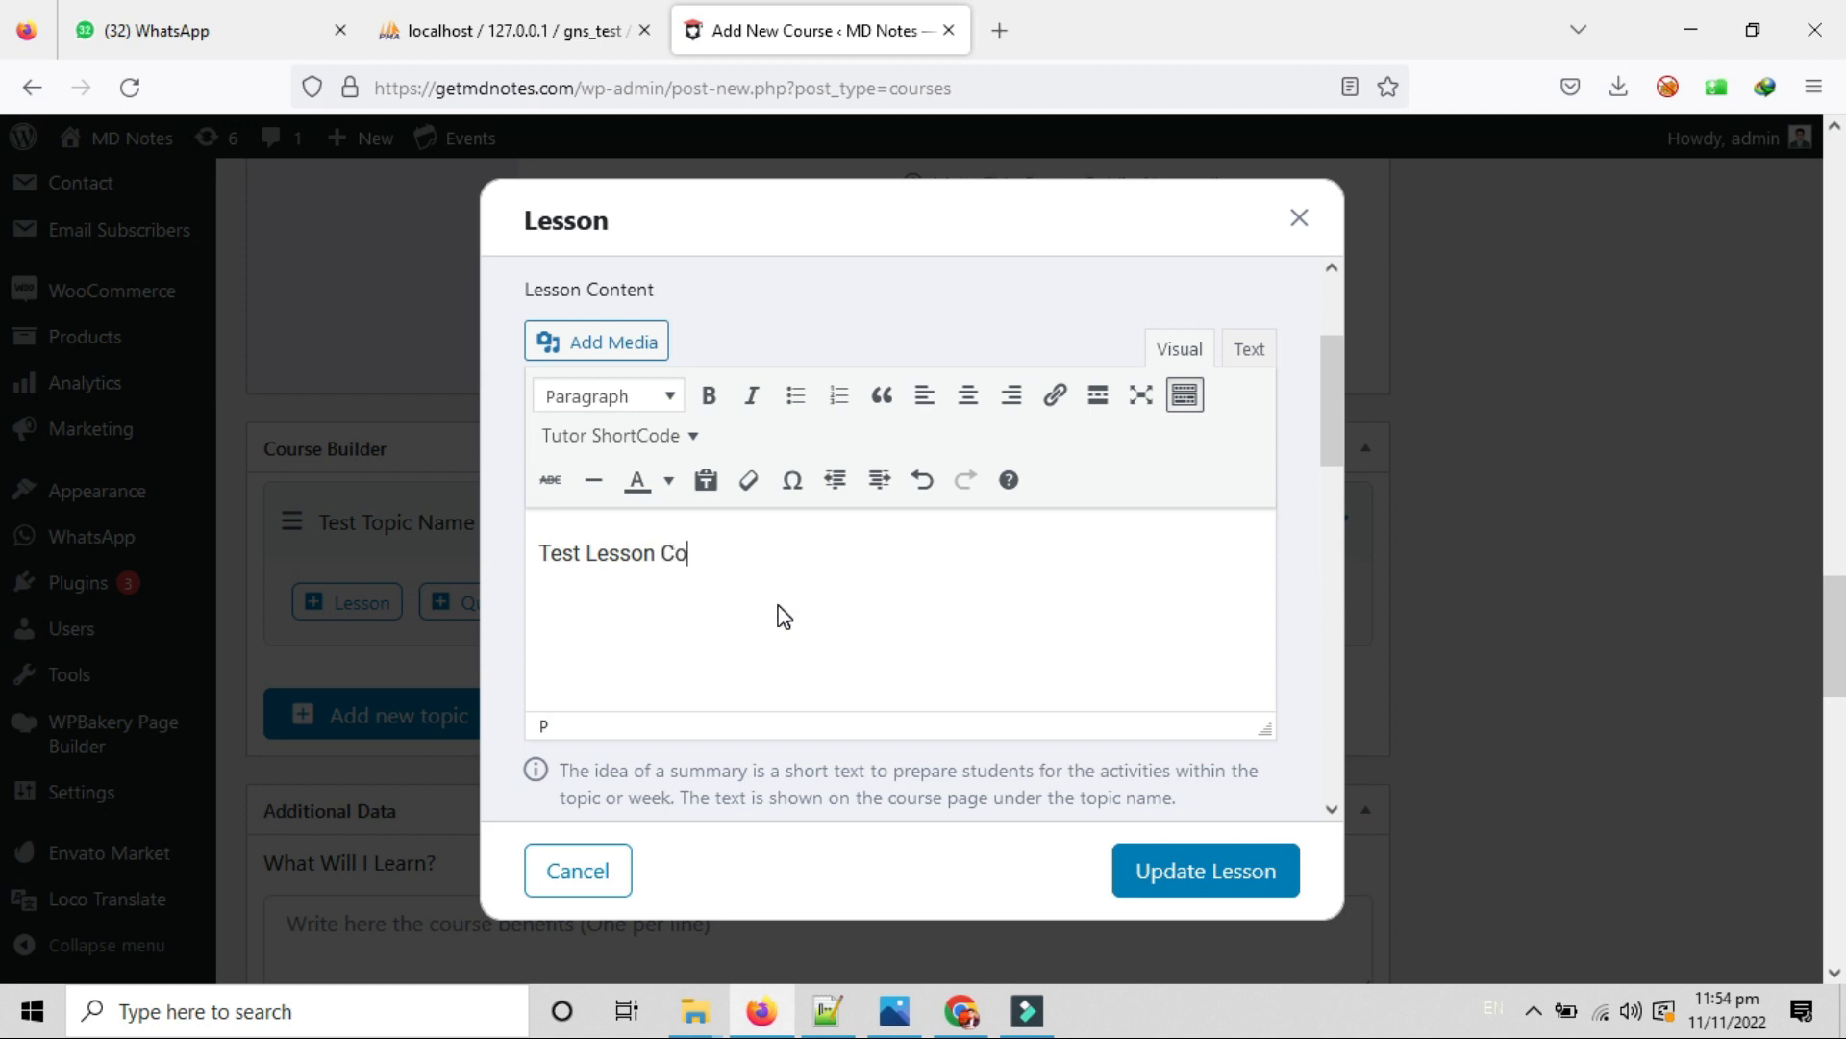
text(ntent)
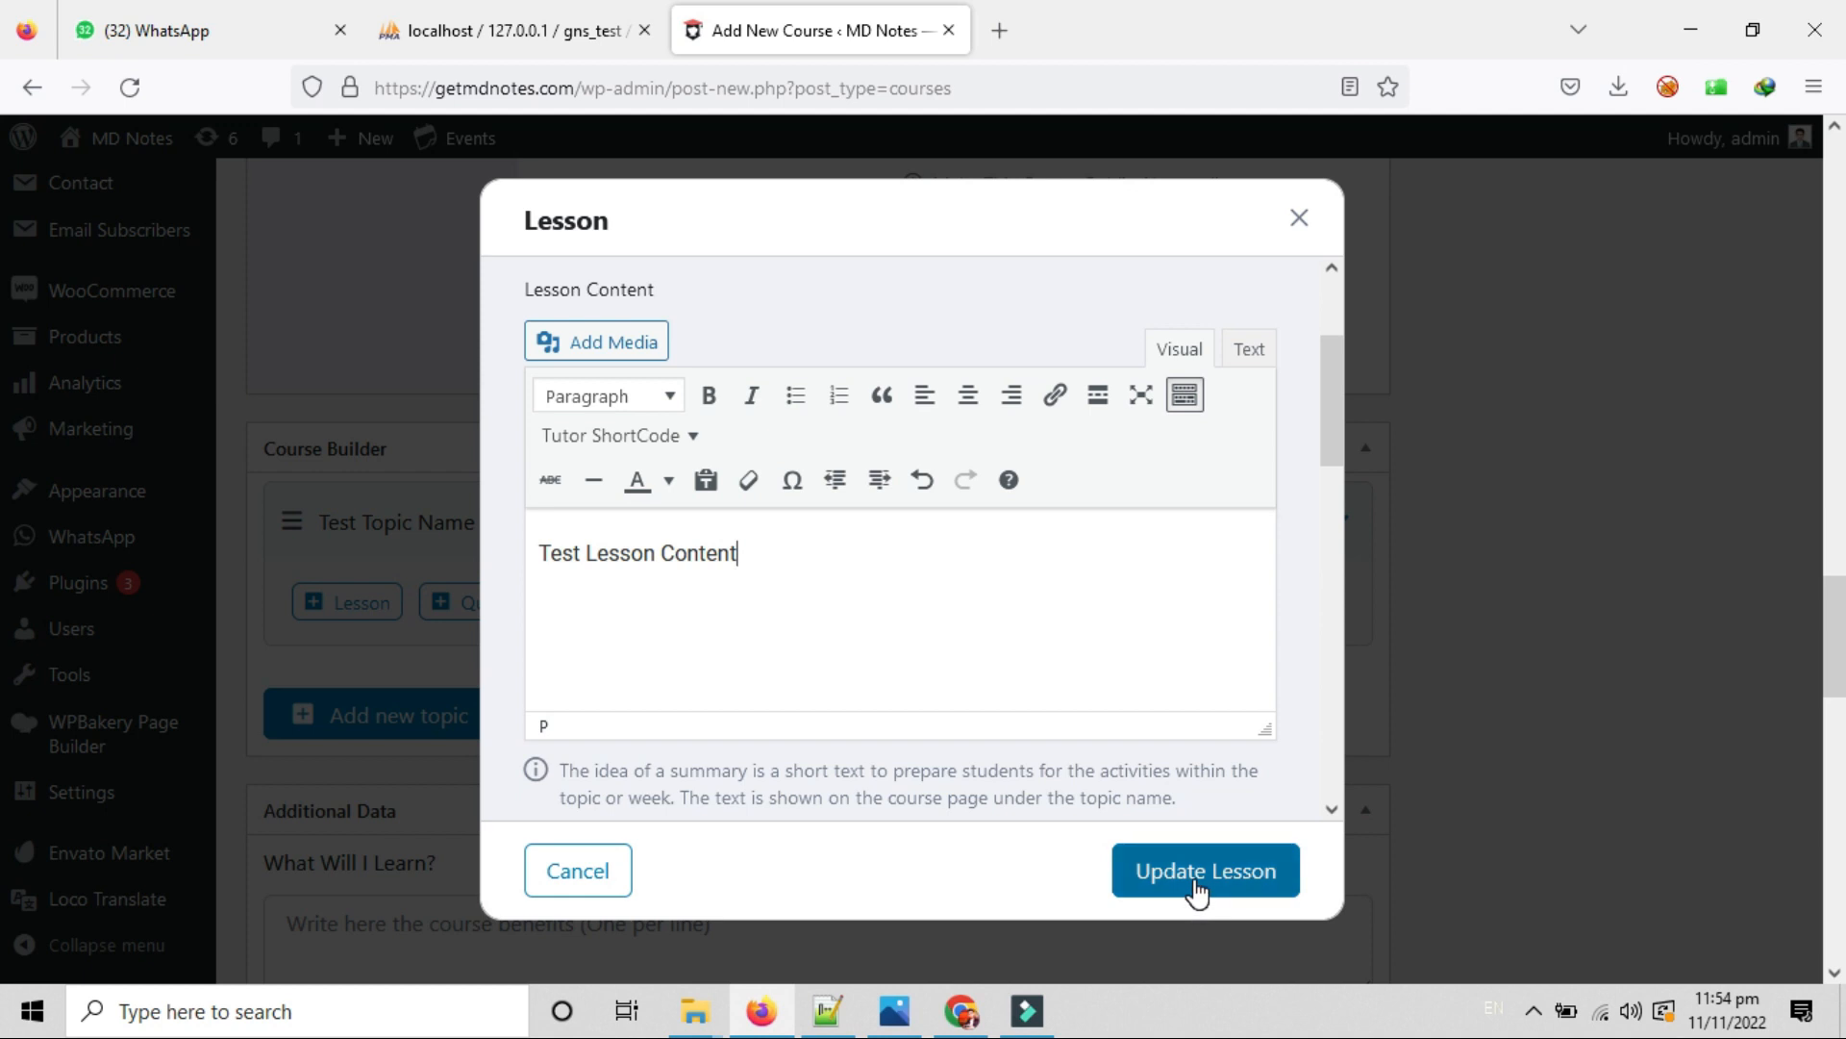
scroll(1084, 626, down, 5)
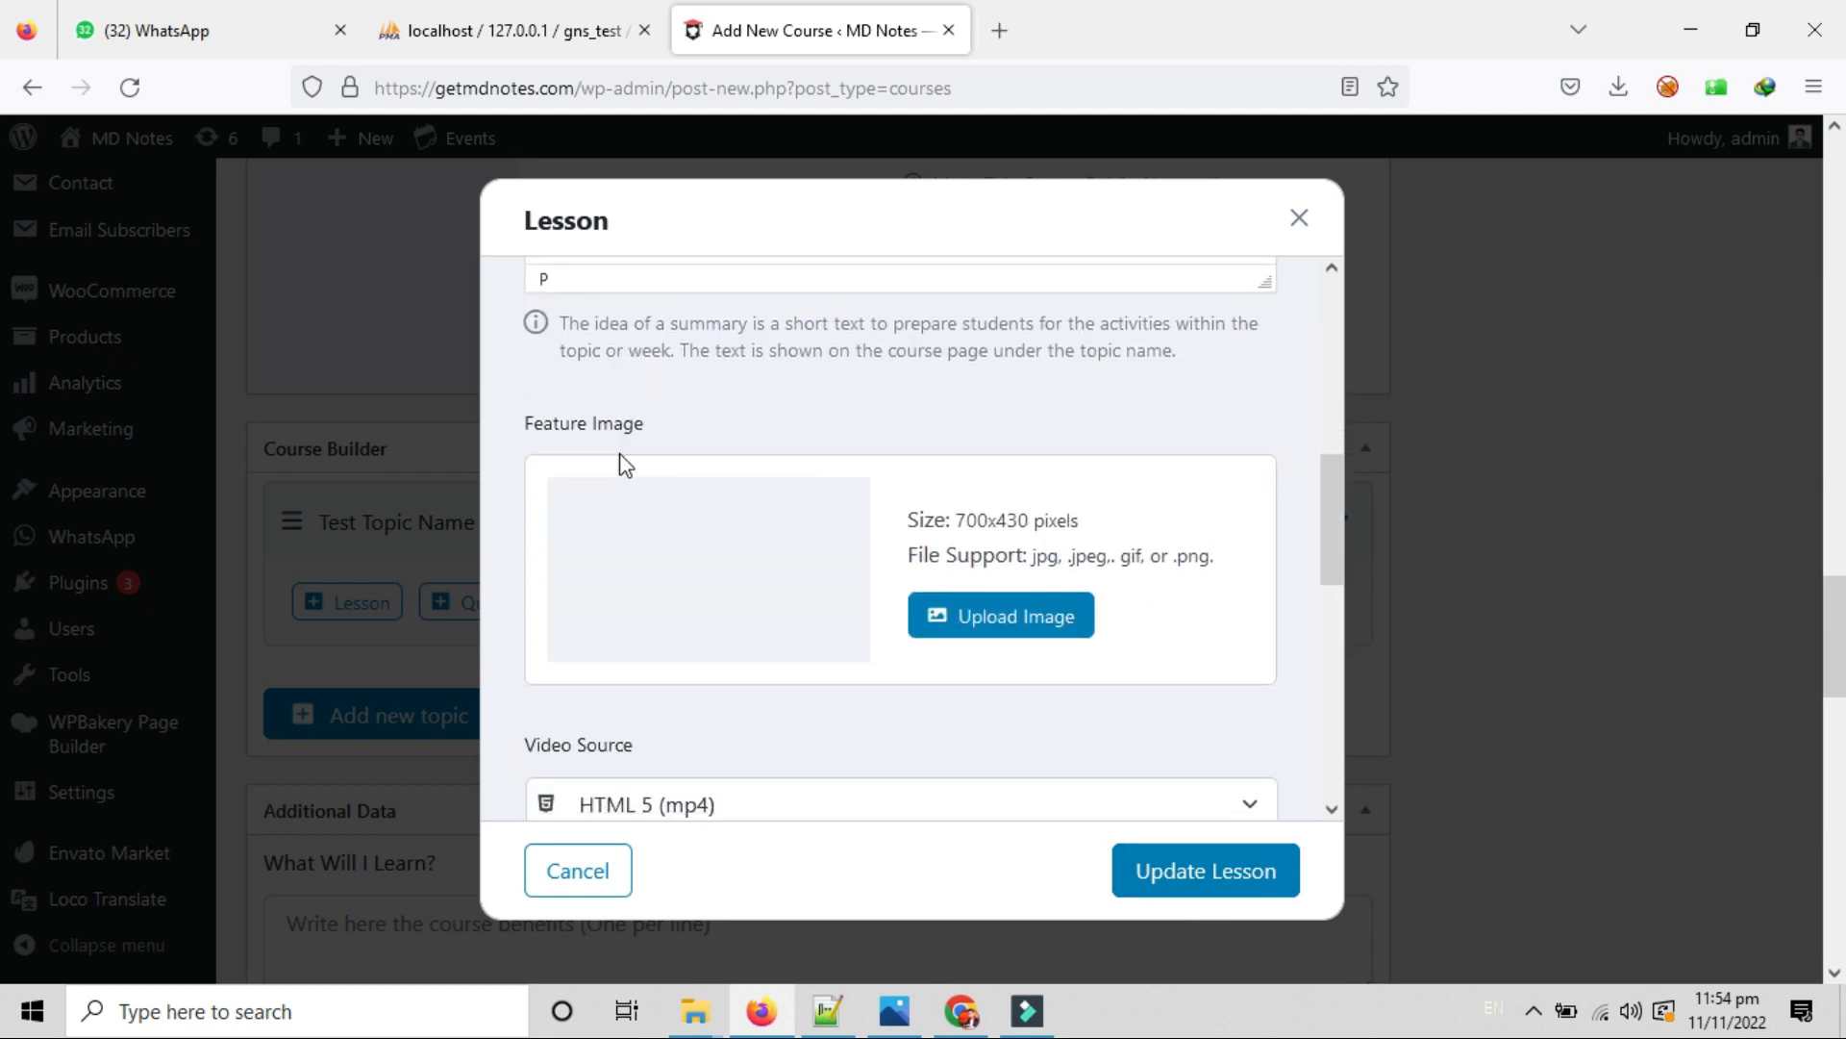
Open the lesson's feature image picker, browse its views, and close it without choosing an image.
mouse_move(545, 424)
mouse_down()
mouse_move(704, 433)
mouse_move(535, 441)
mouse_up()
click(743, 422)
click(664, 426)
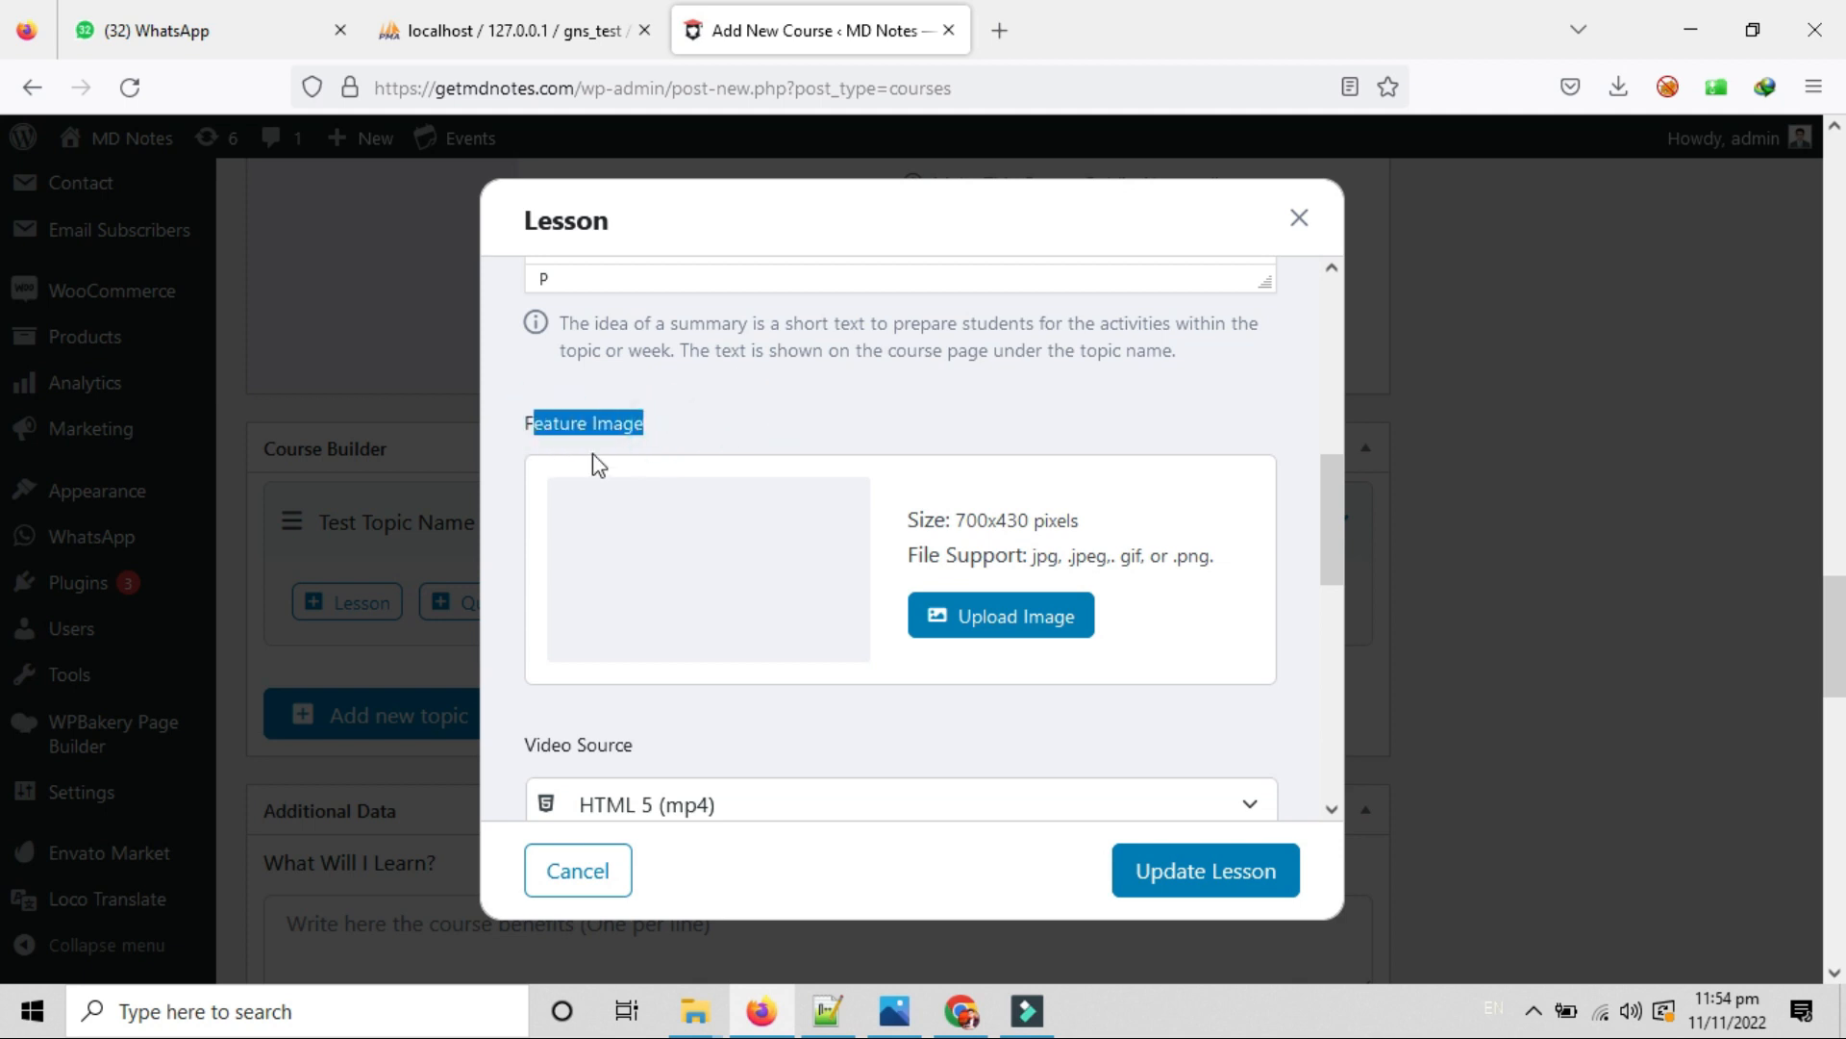
click(1000, 625)
click(136, 240)
click(226, 248)
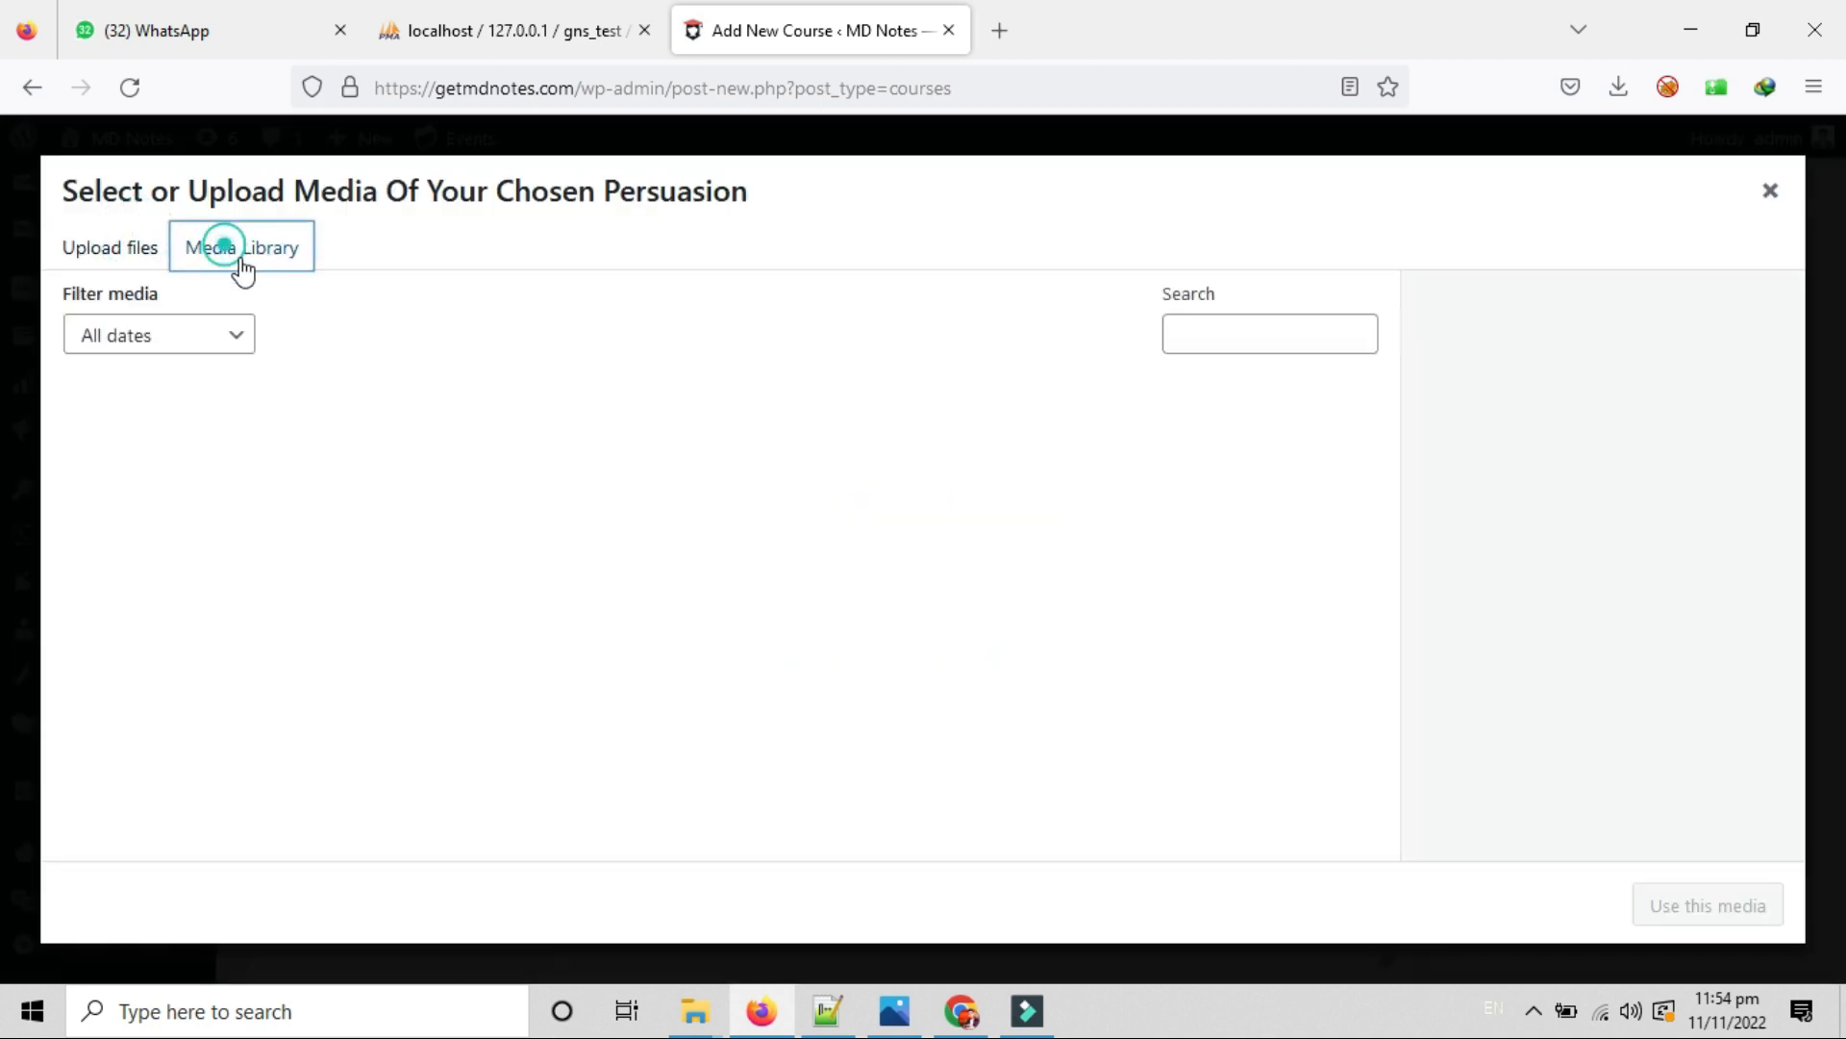
click(85, 244)
click(1773, 197)
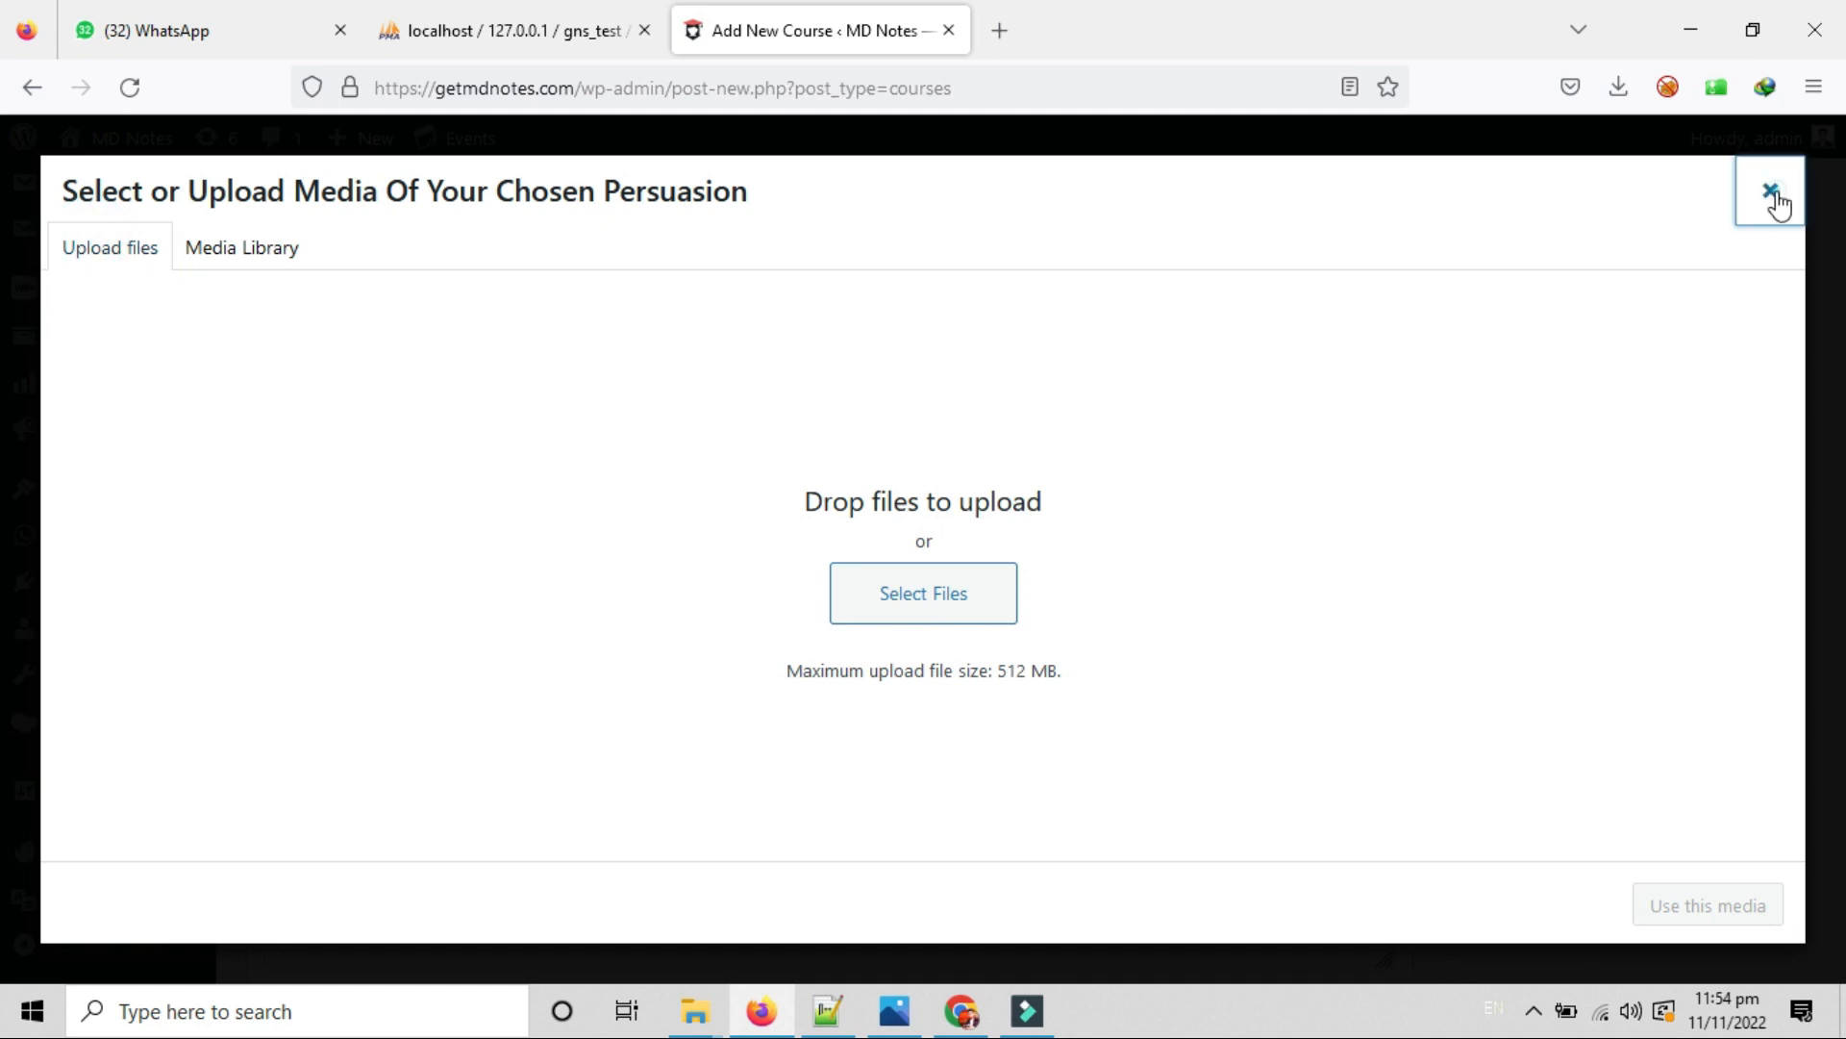
Show the lesson's Video Source options, from HTML 5 to Shortcode.
scroll(926, 770, down, 3)
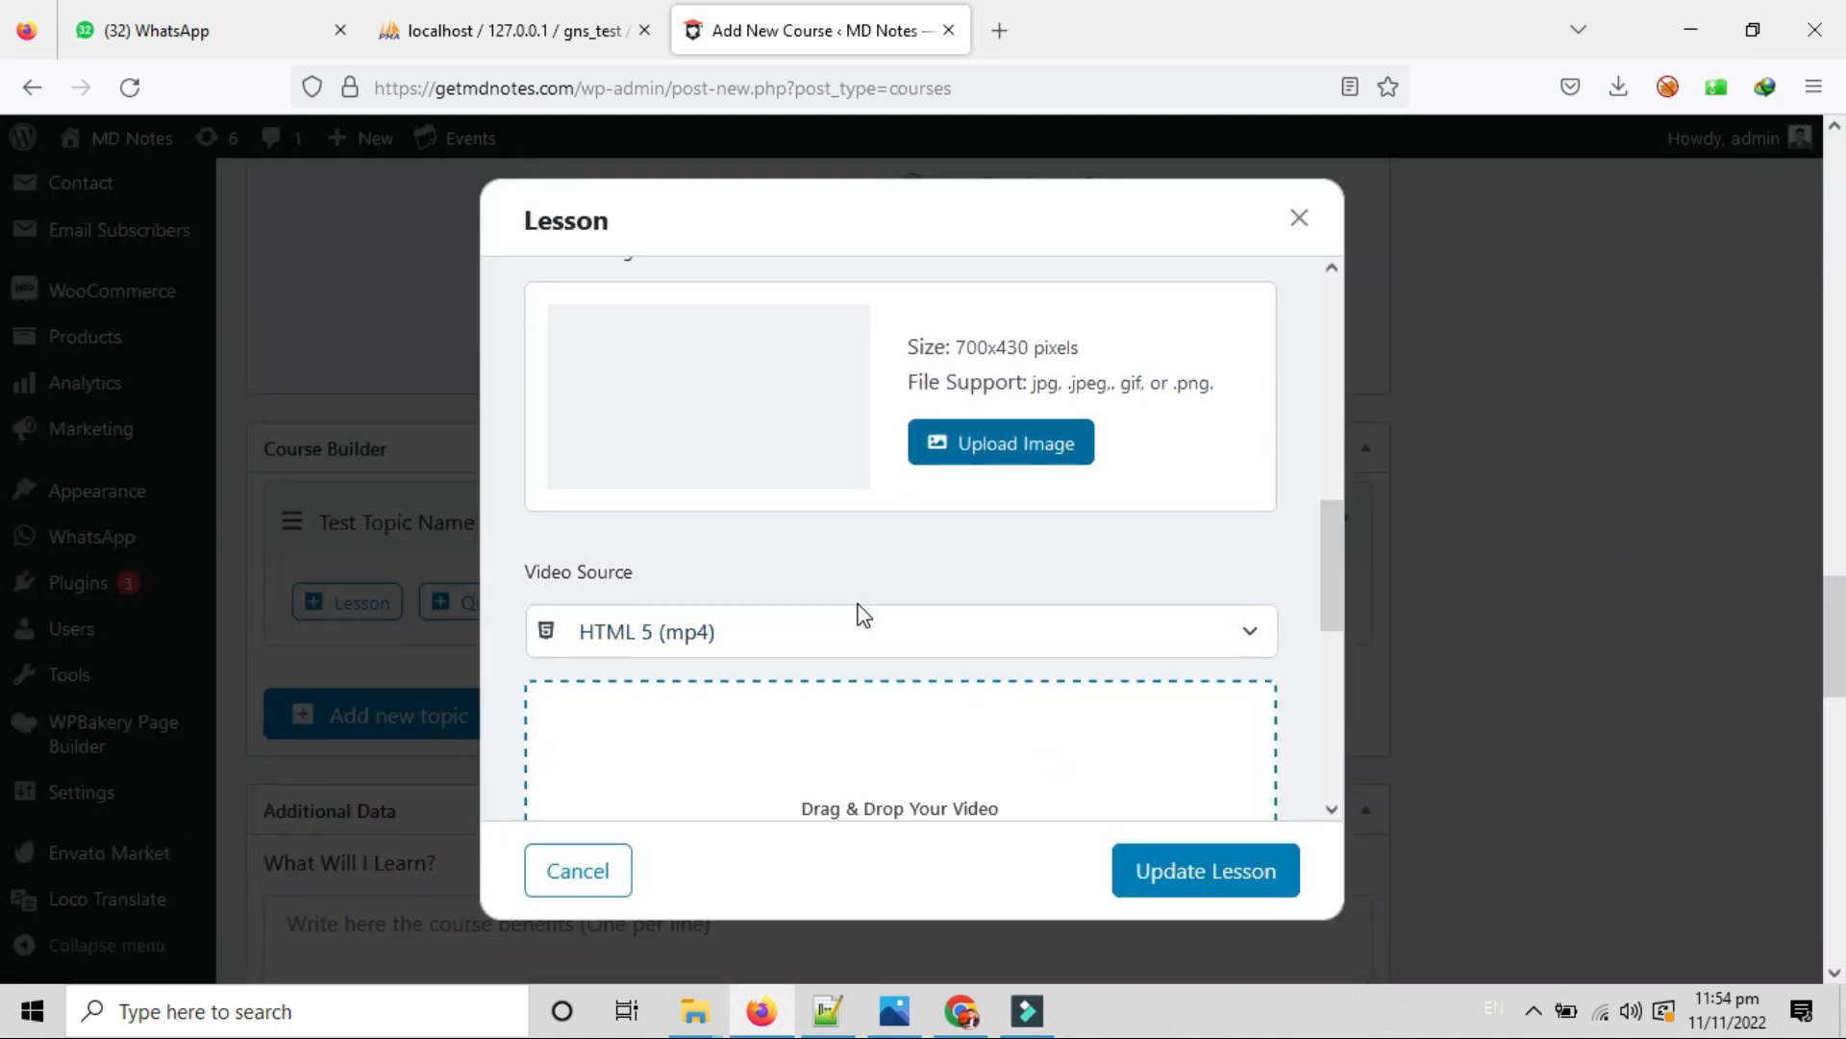
scroll(859, 616, down, 2)
click(777, 486)
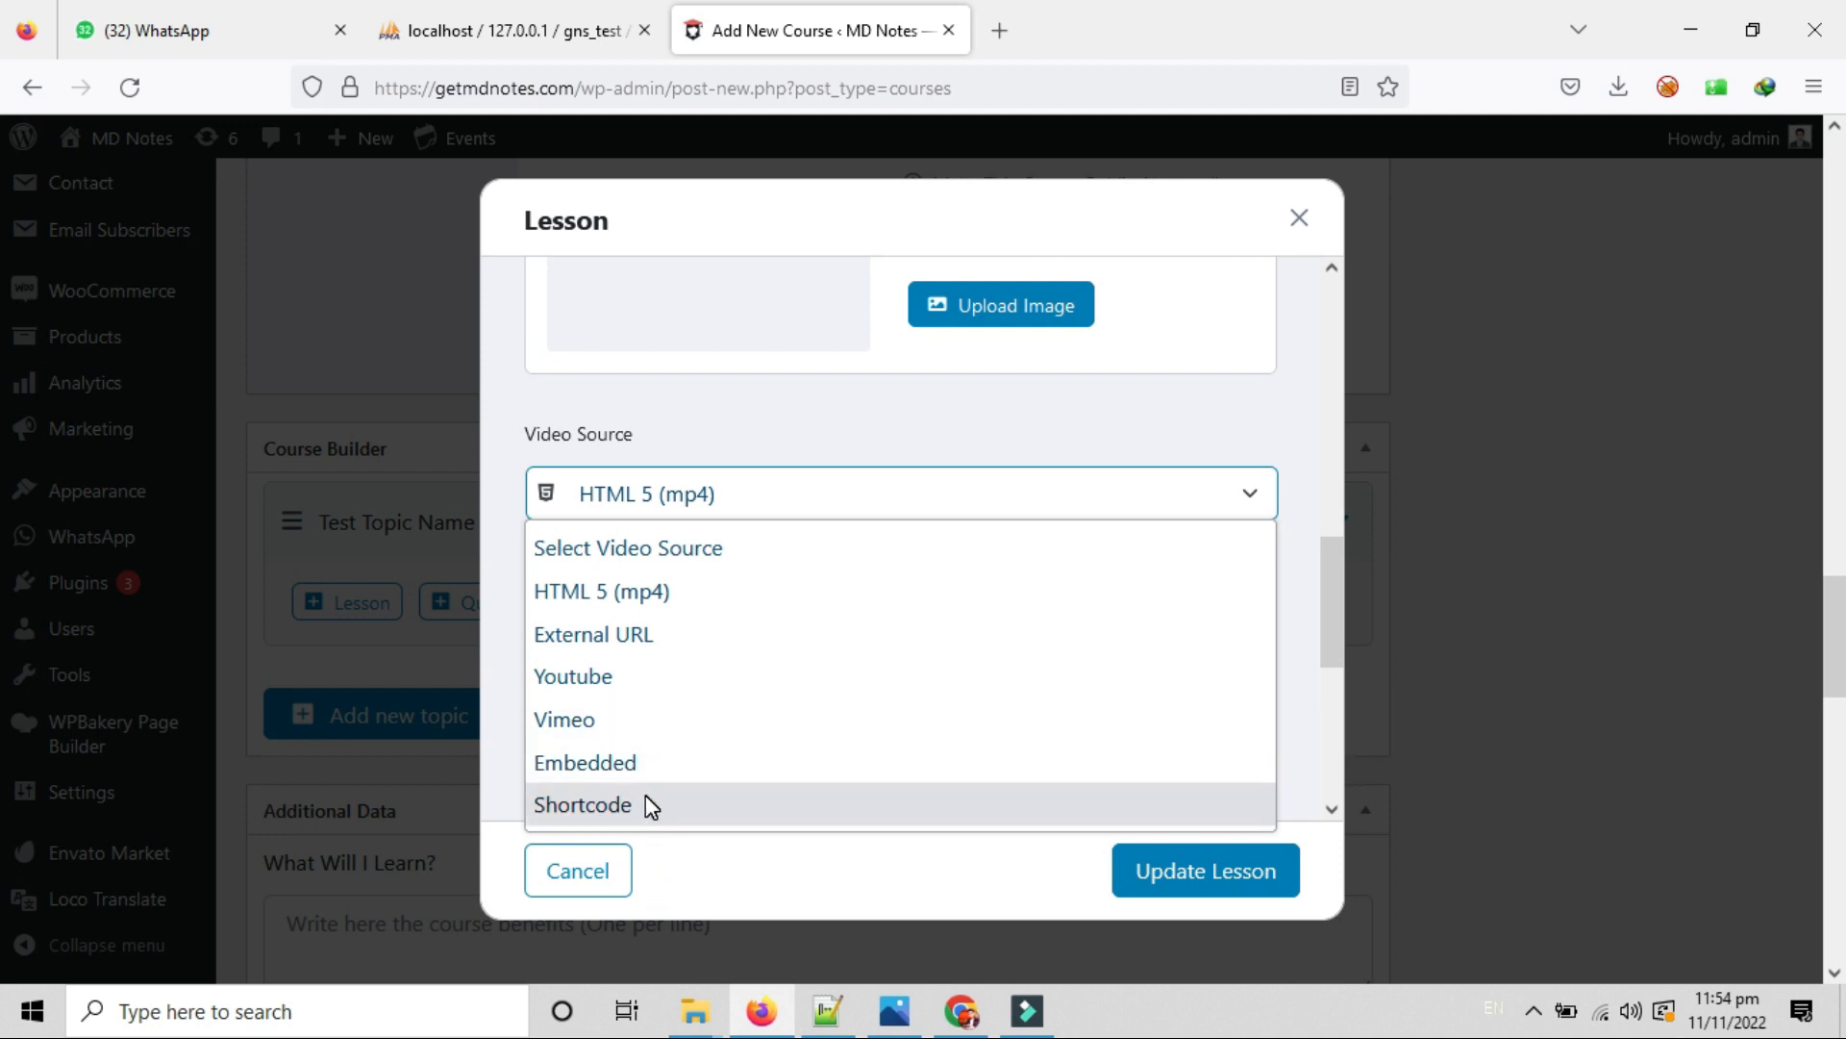
Set the lesson video source to YouTube with the link ending watch?v=kHRL0-RZaWg.
click(642, 685)
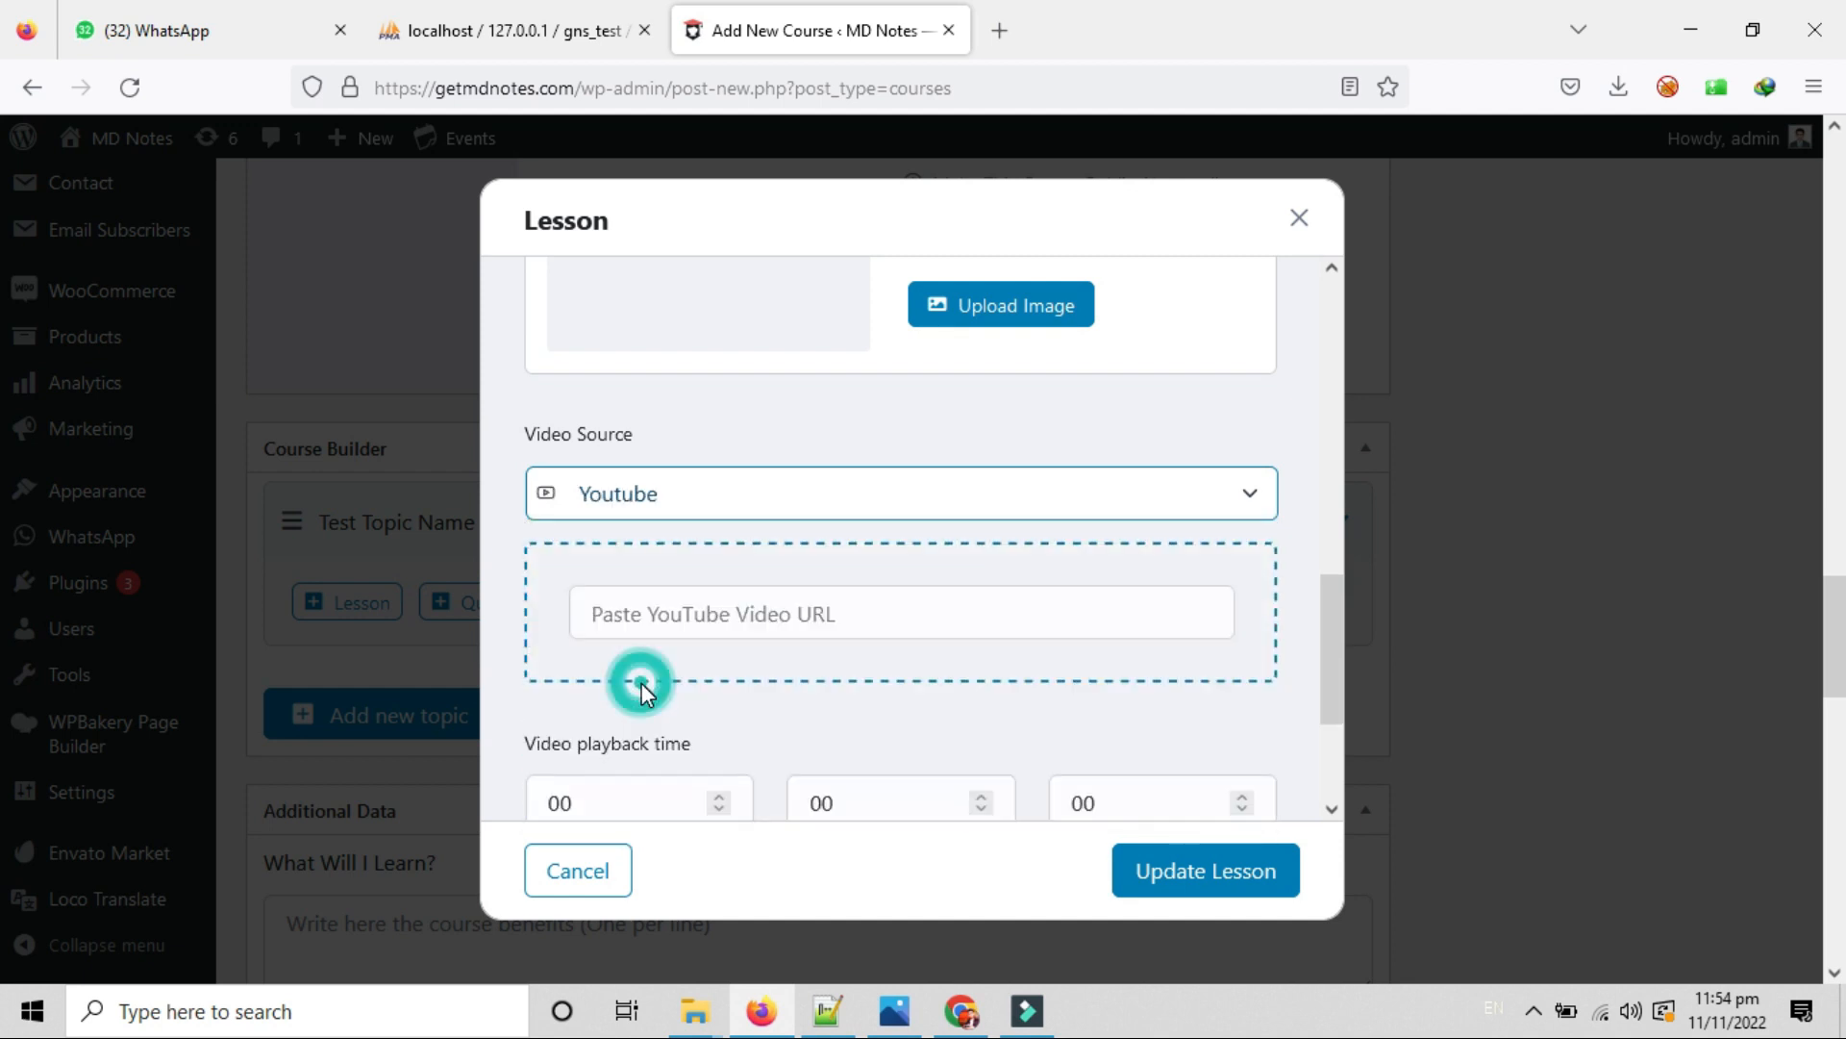
click(667, 621)
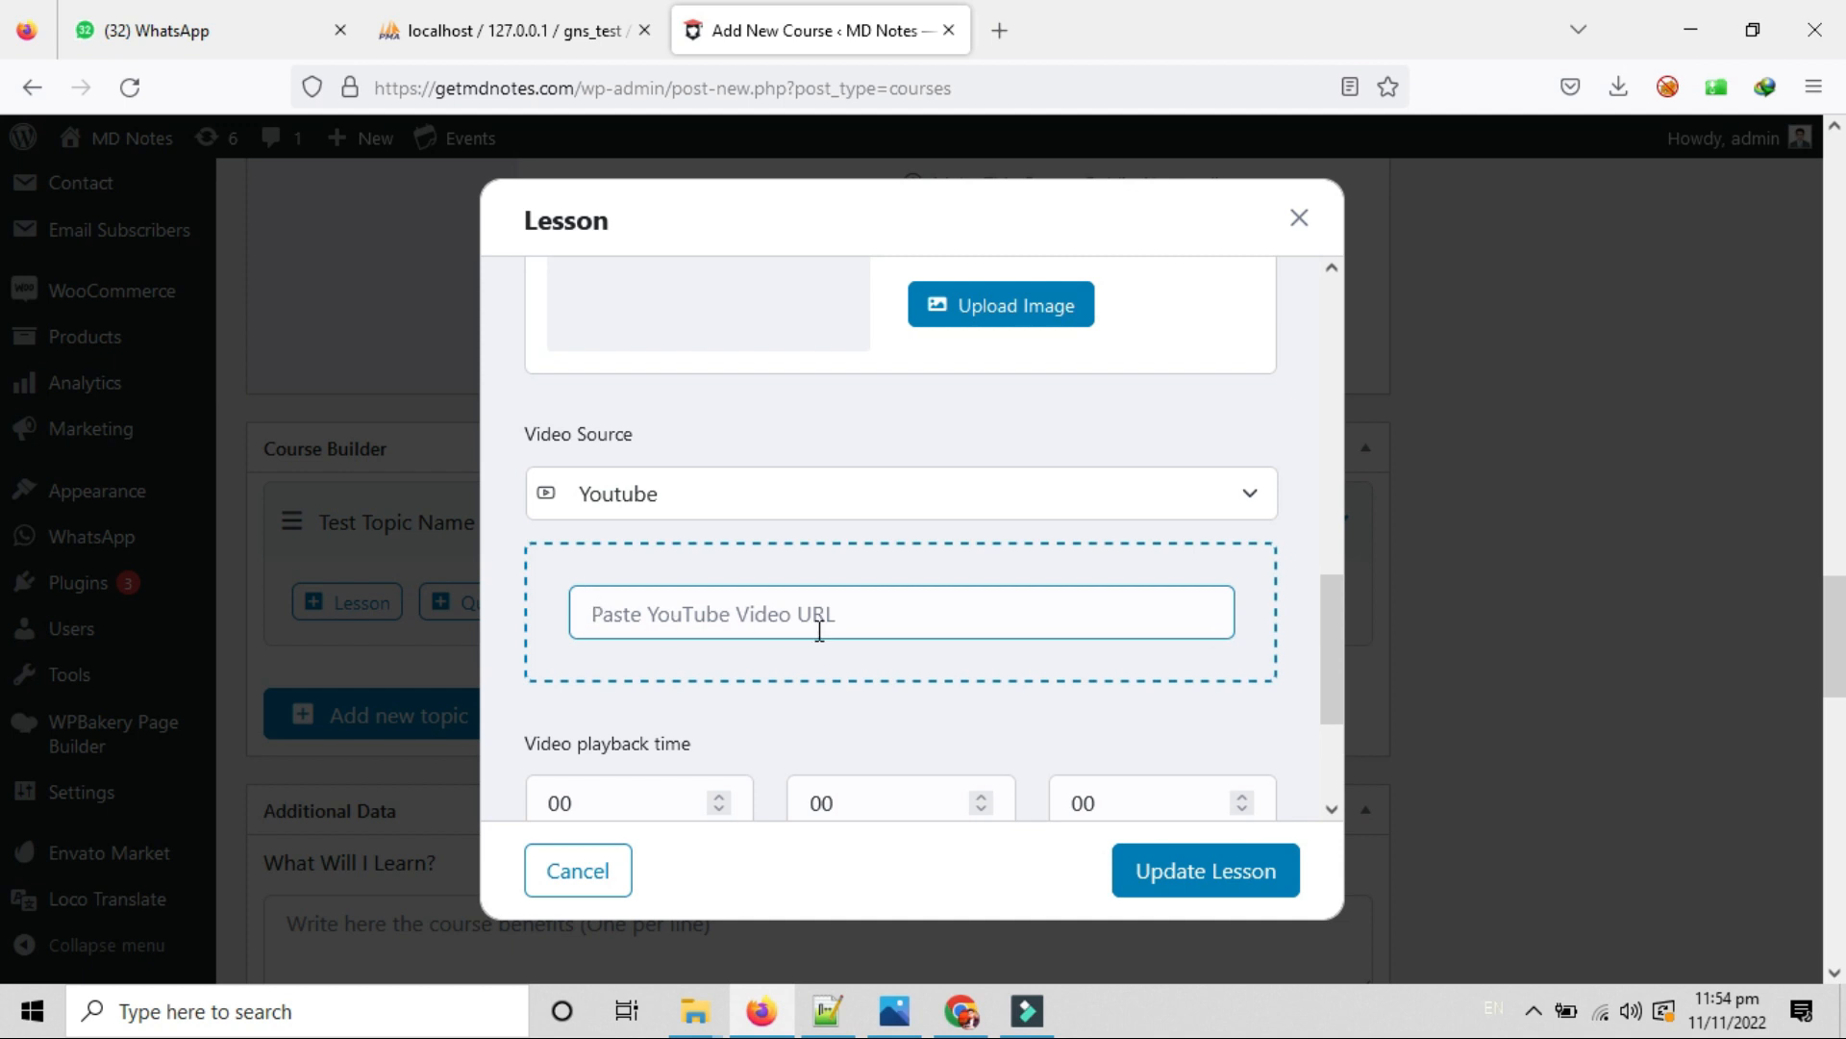
click(658, 607)
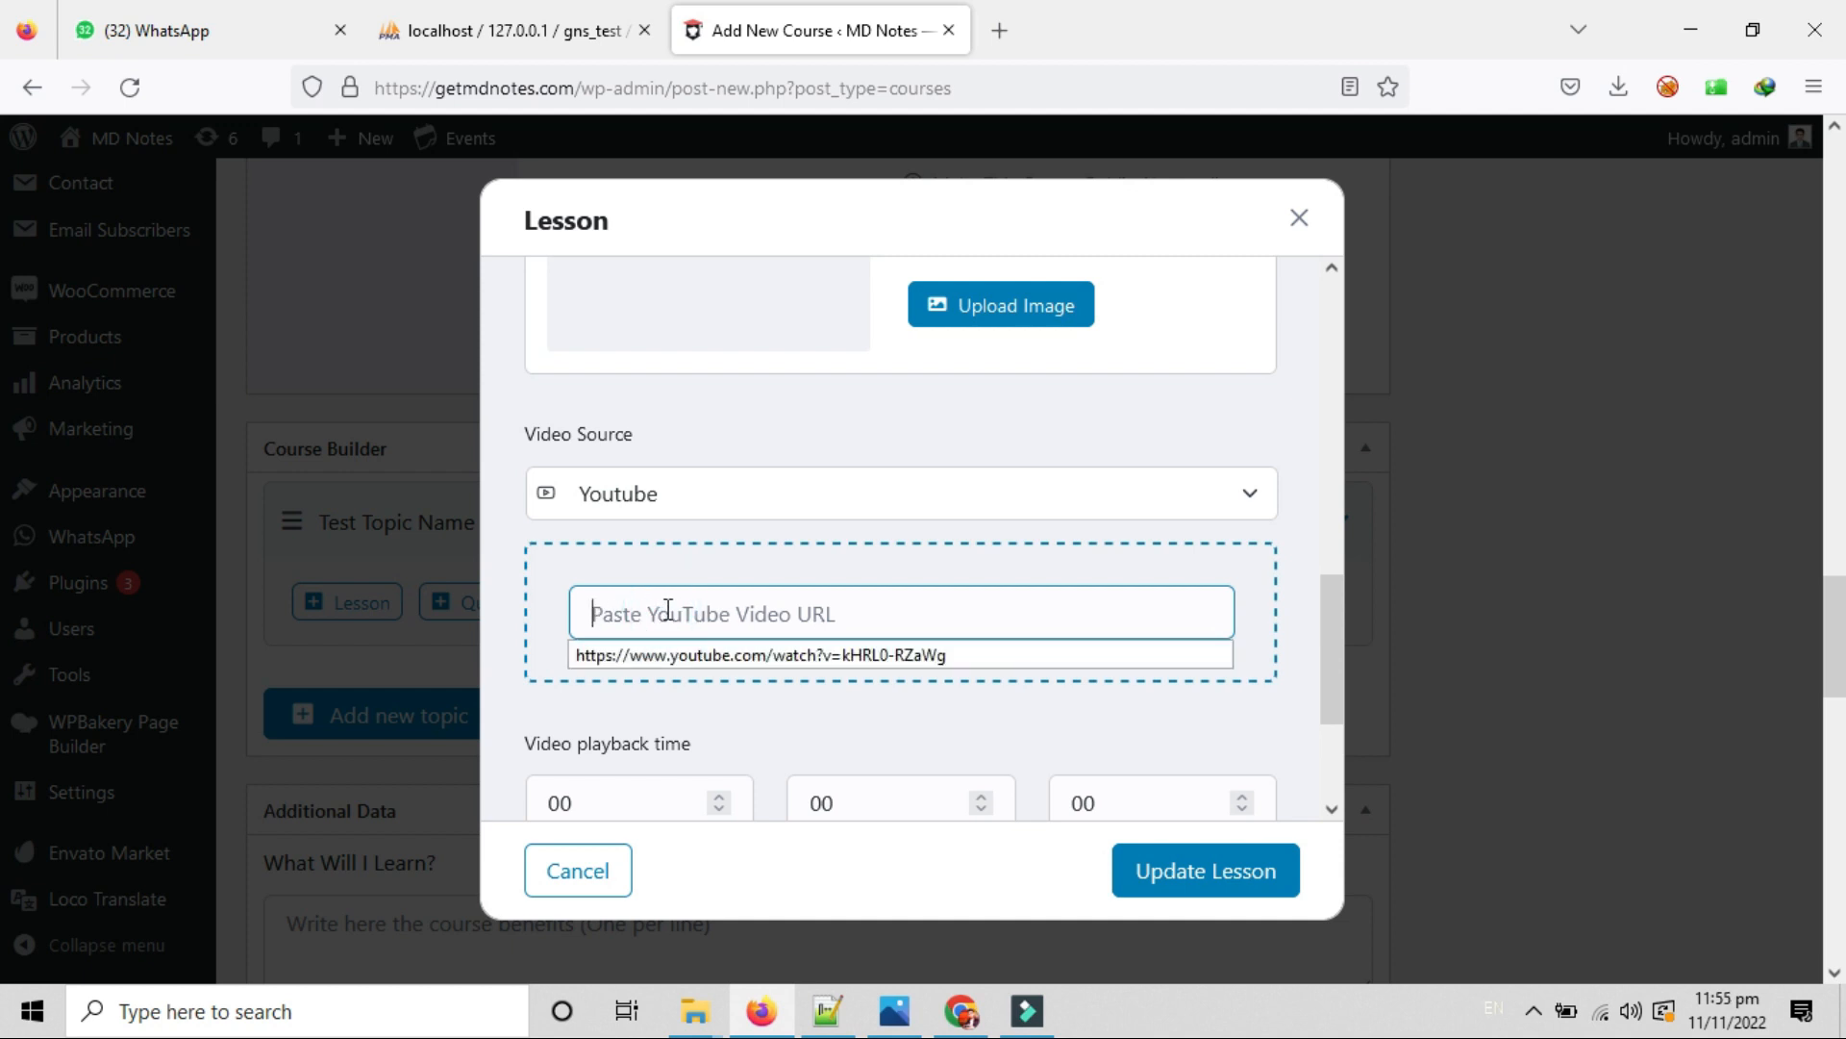
click(750, 651)
scroll(829, 685, down, 3)
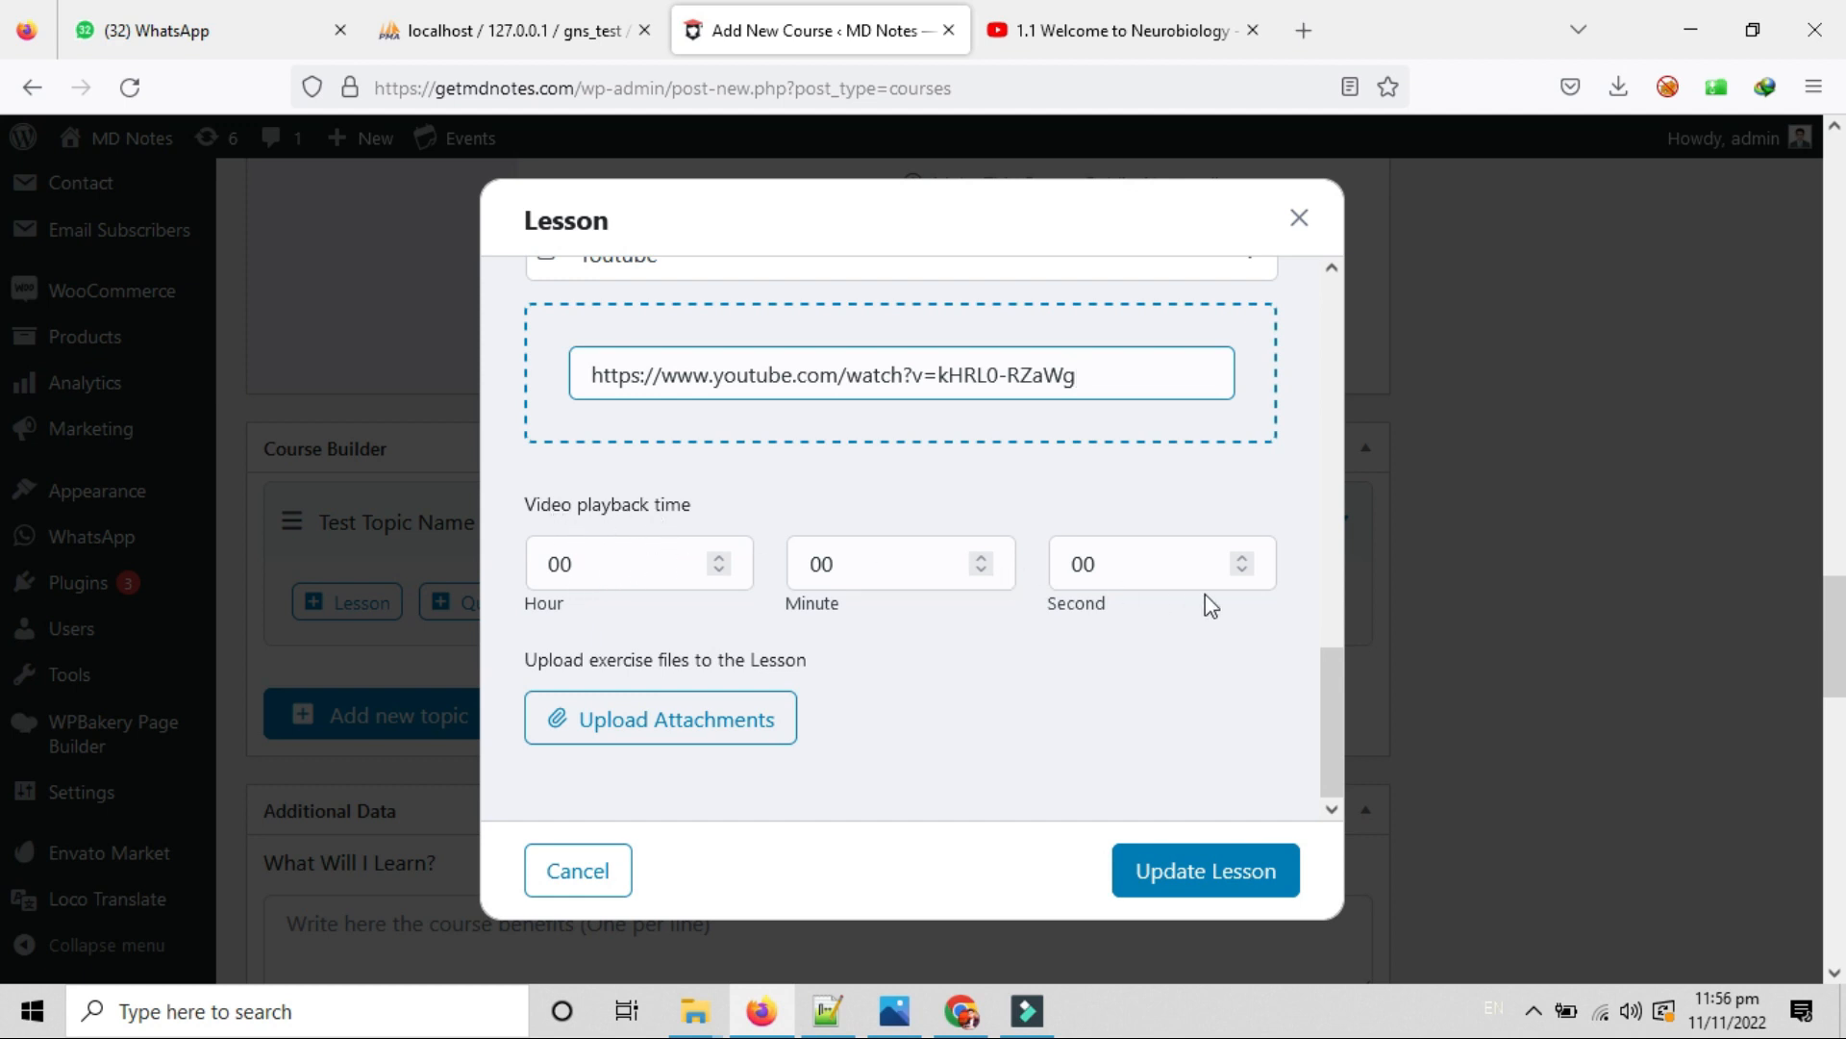
scroll(877, 676, down, 2)
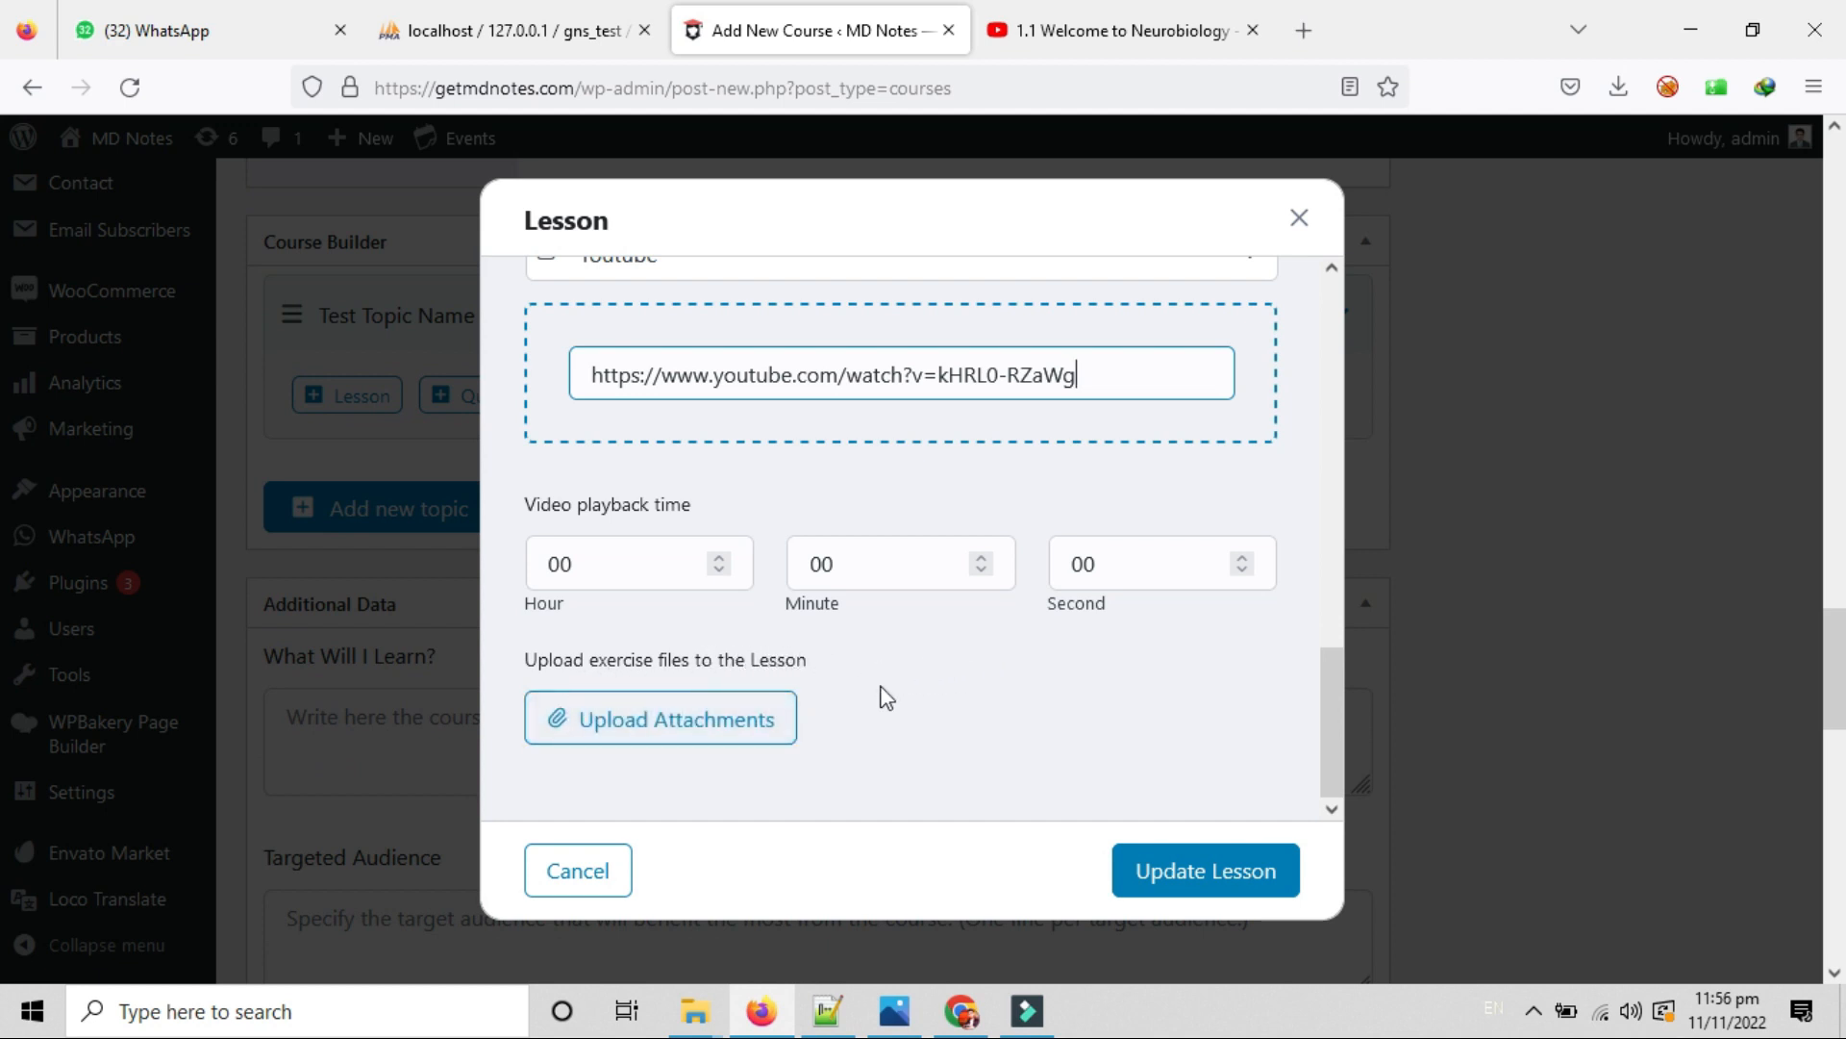
Attach the 63 KB istockphoto image from Pictures as the lesson's exercise file.
click(742, 739)
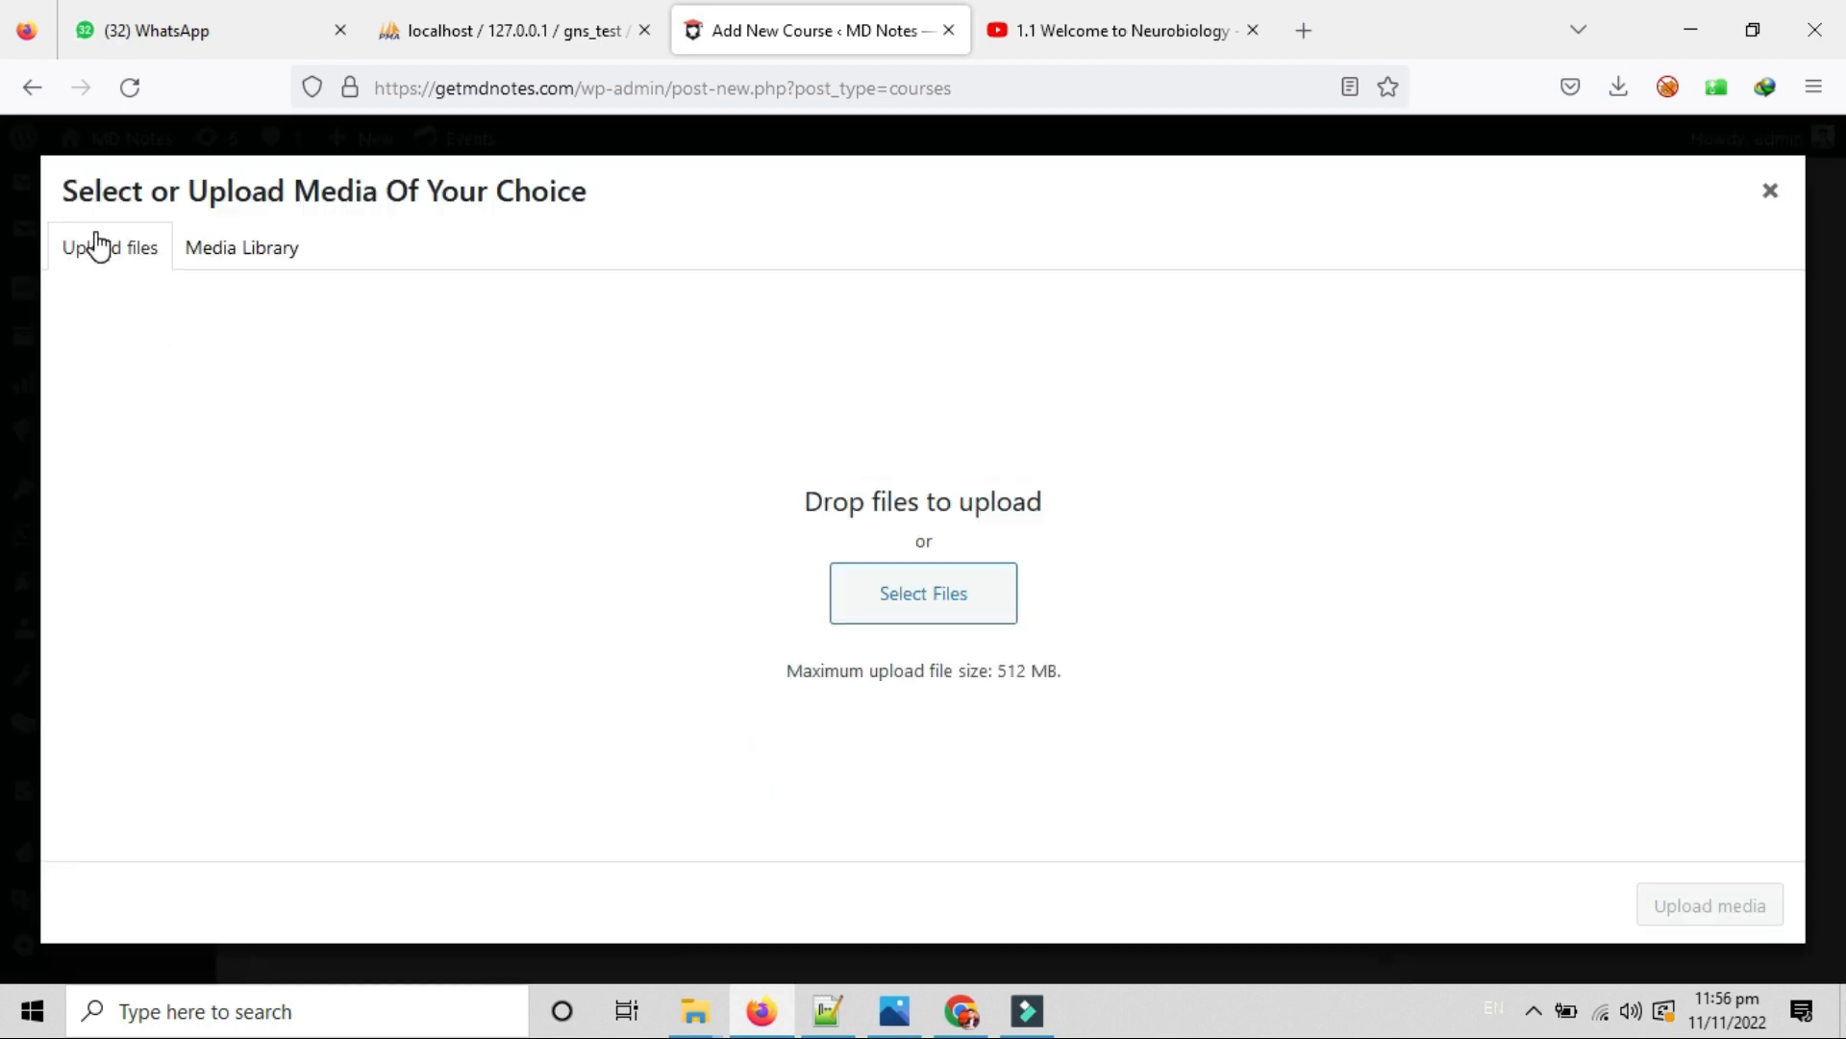
click(928, 608)
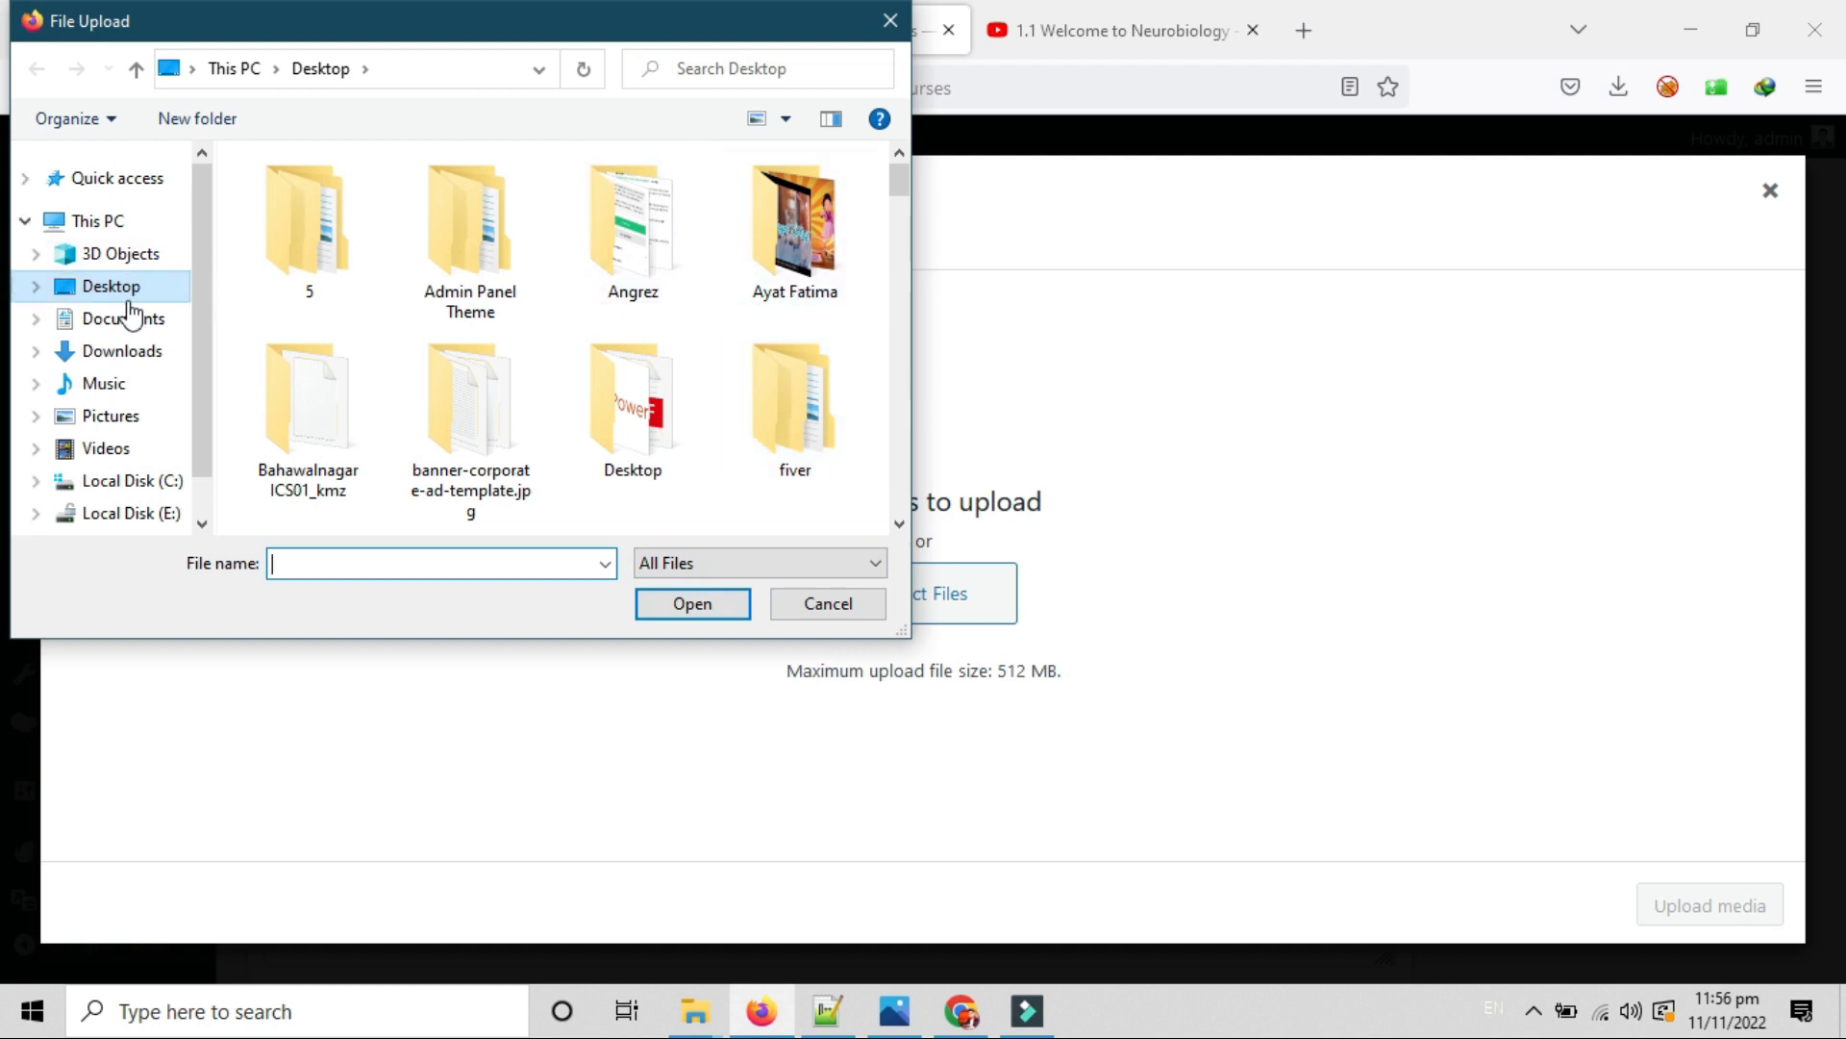
click(120, 423)
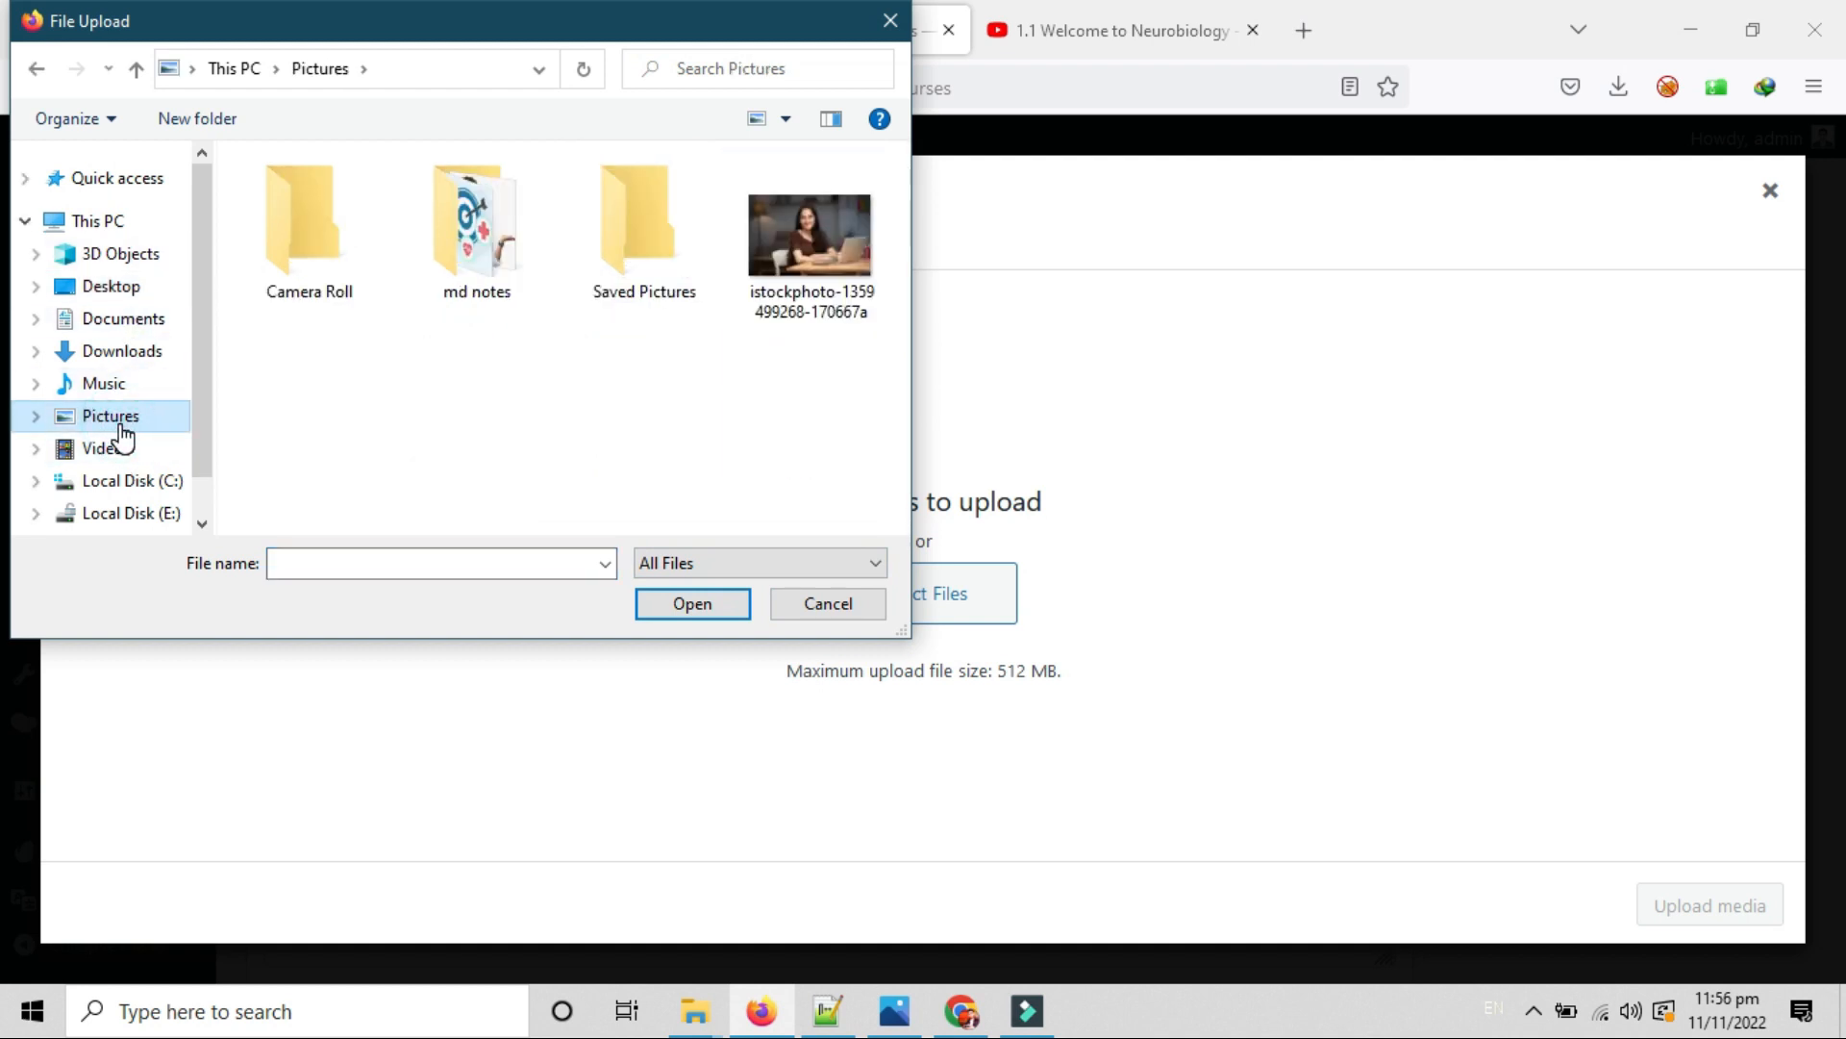
double_click(817, 264)
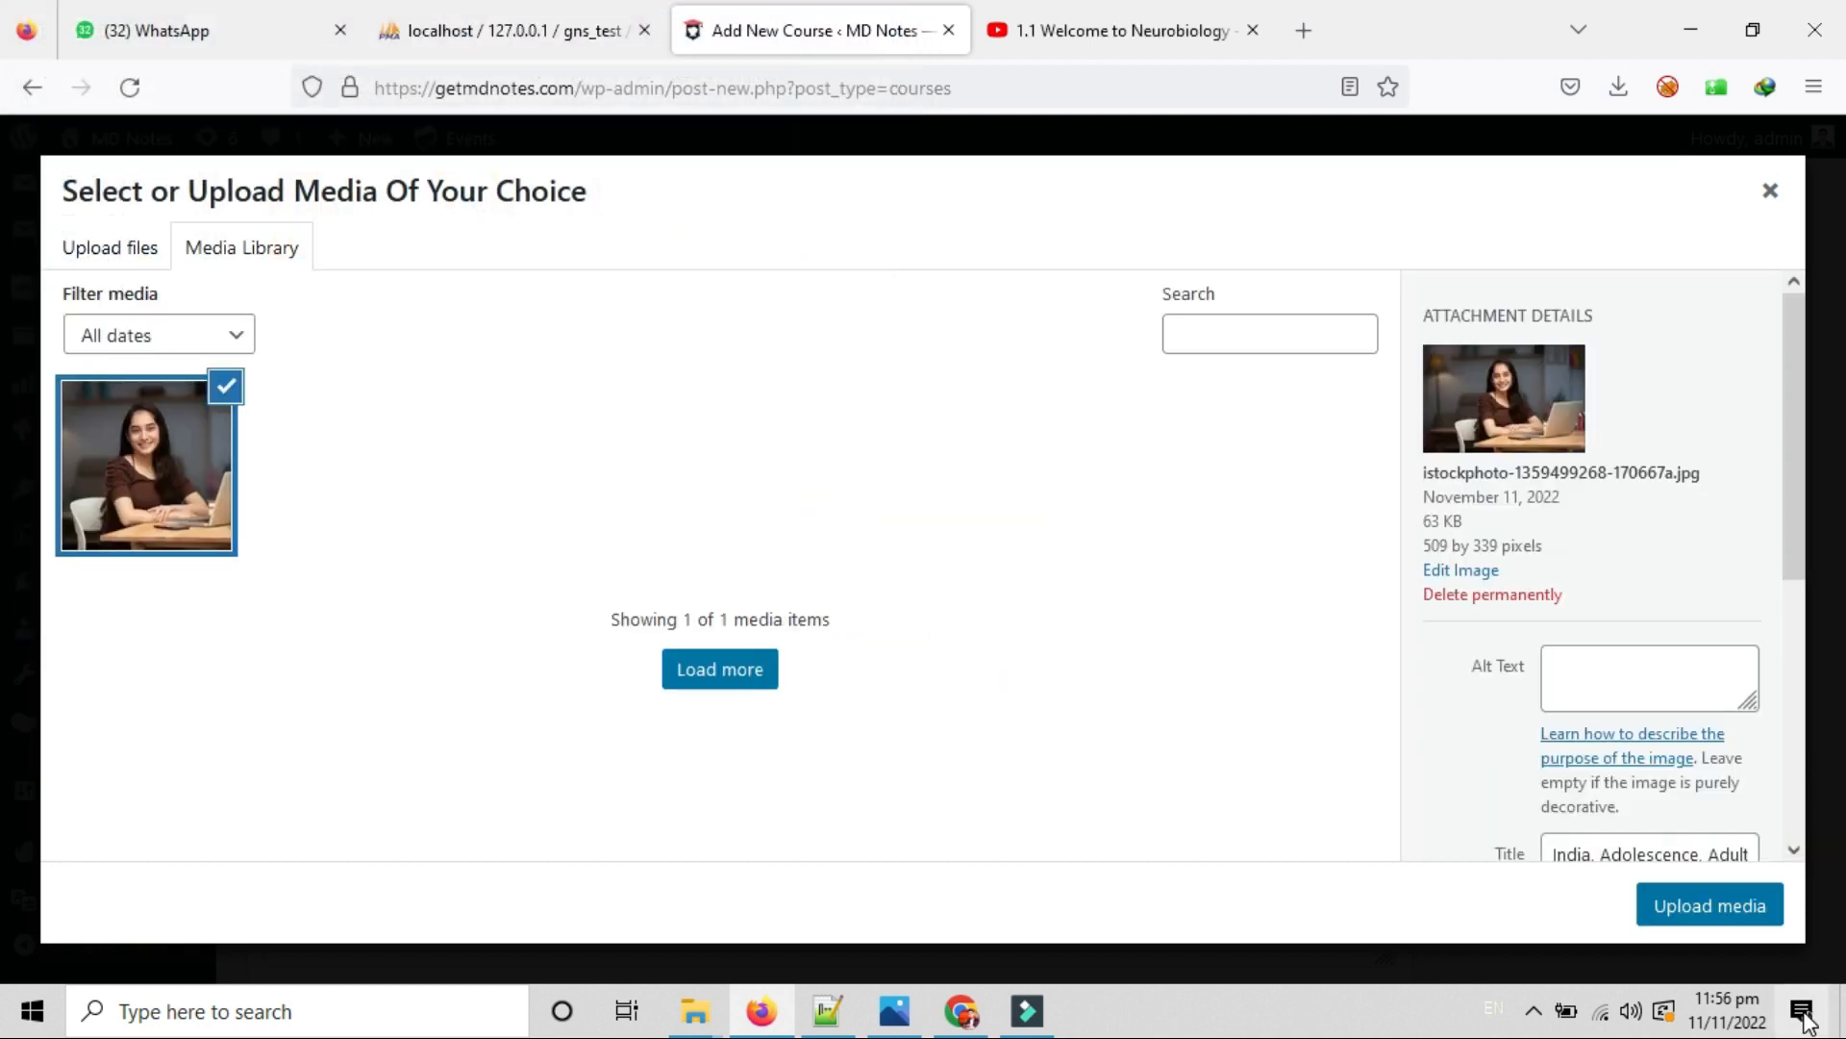
click(1660, 912)
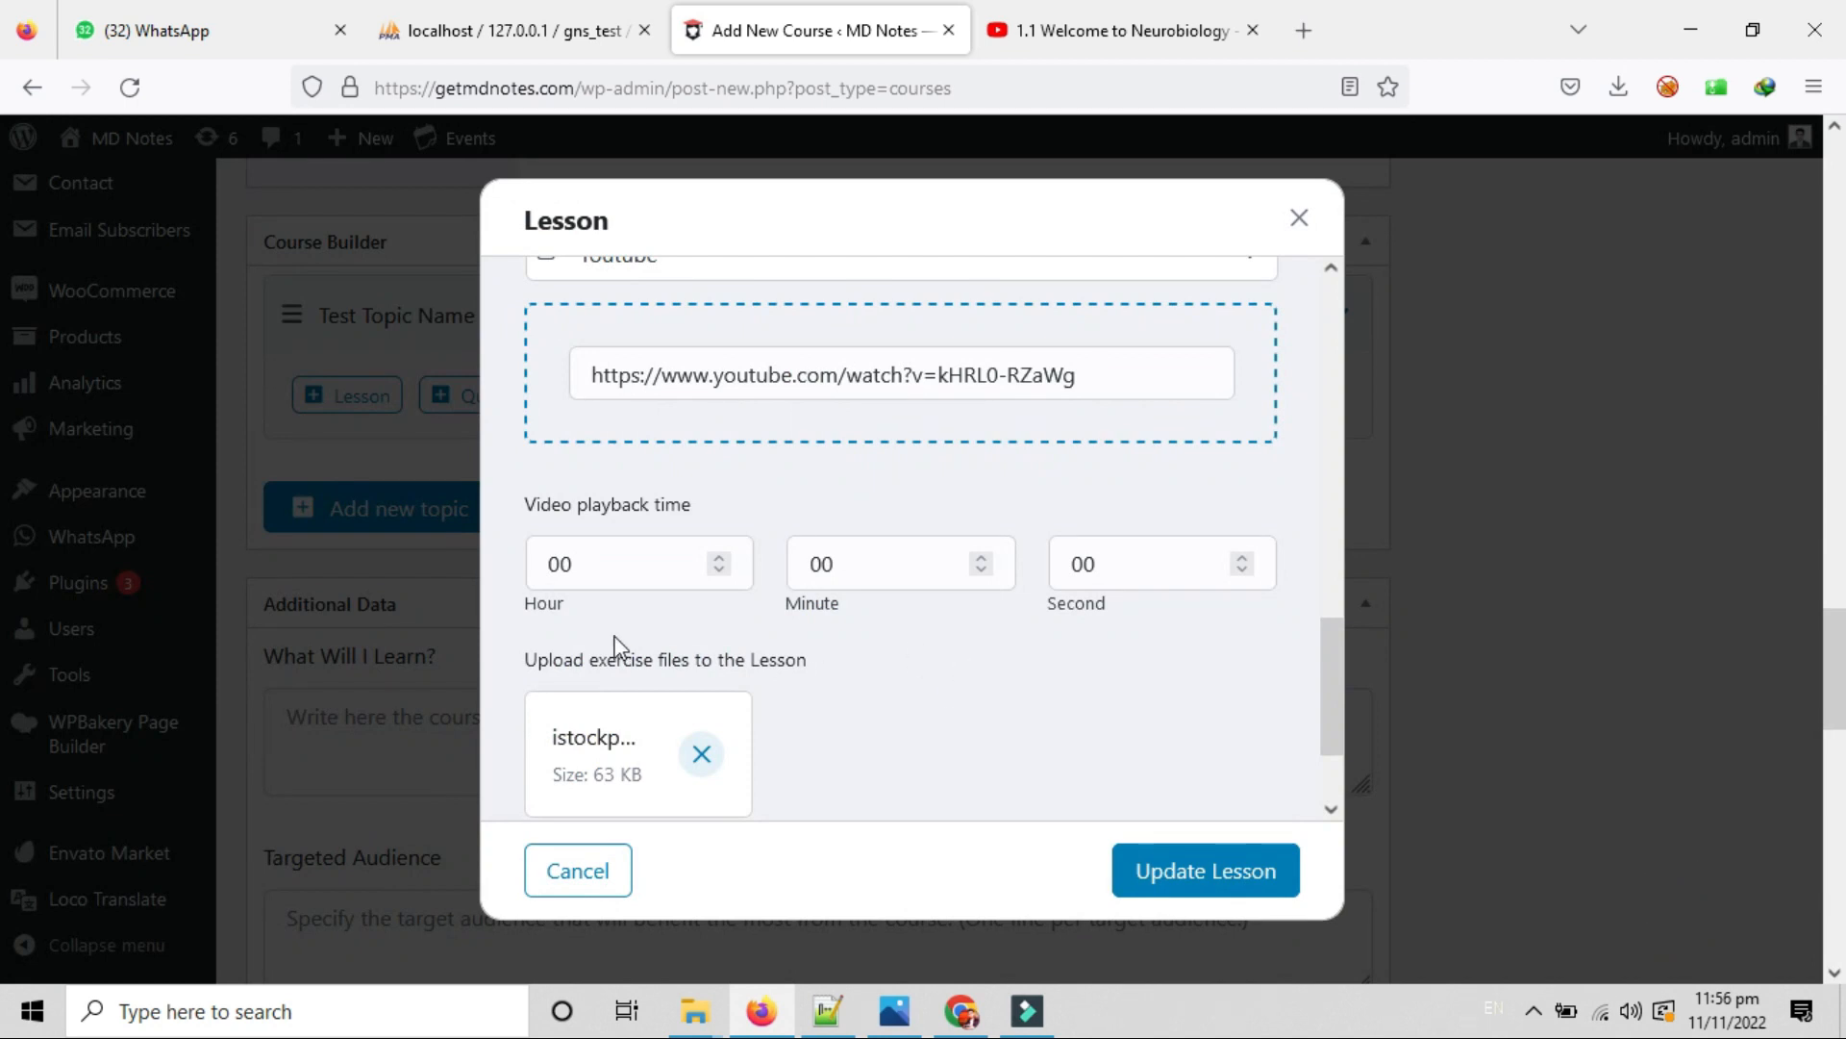
Update the lesson so it saves and shows Lesson Updated.
scroll(775, 759, down, 3)
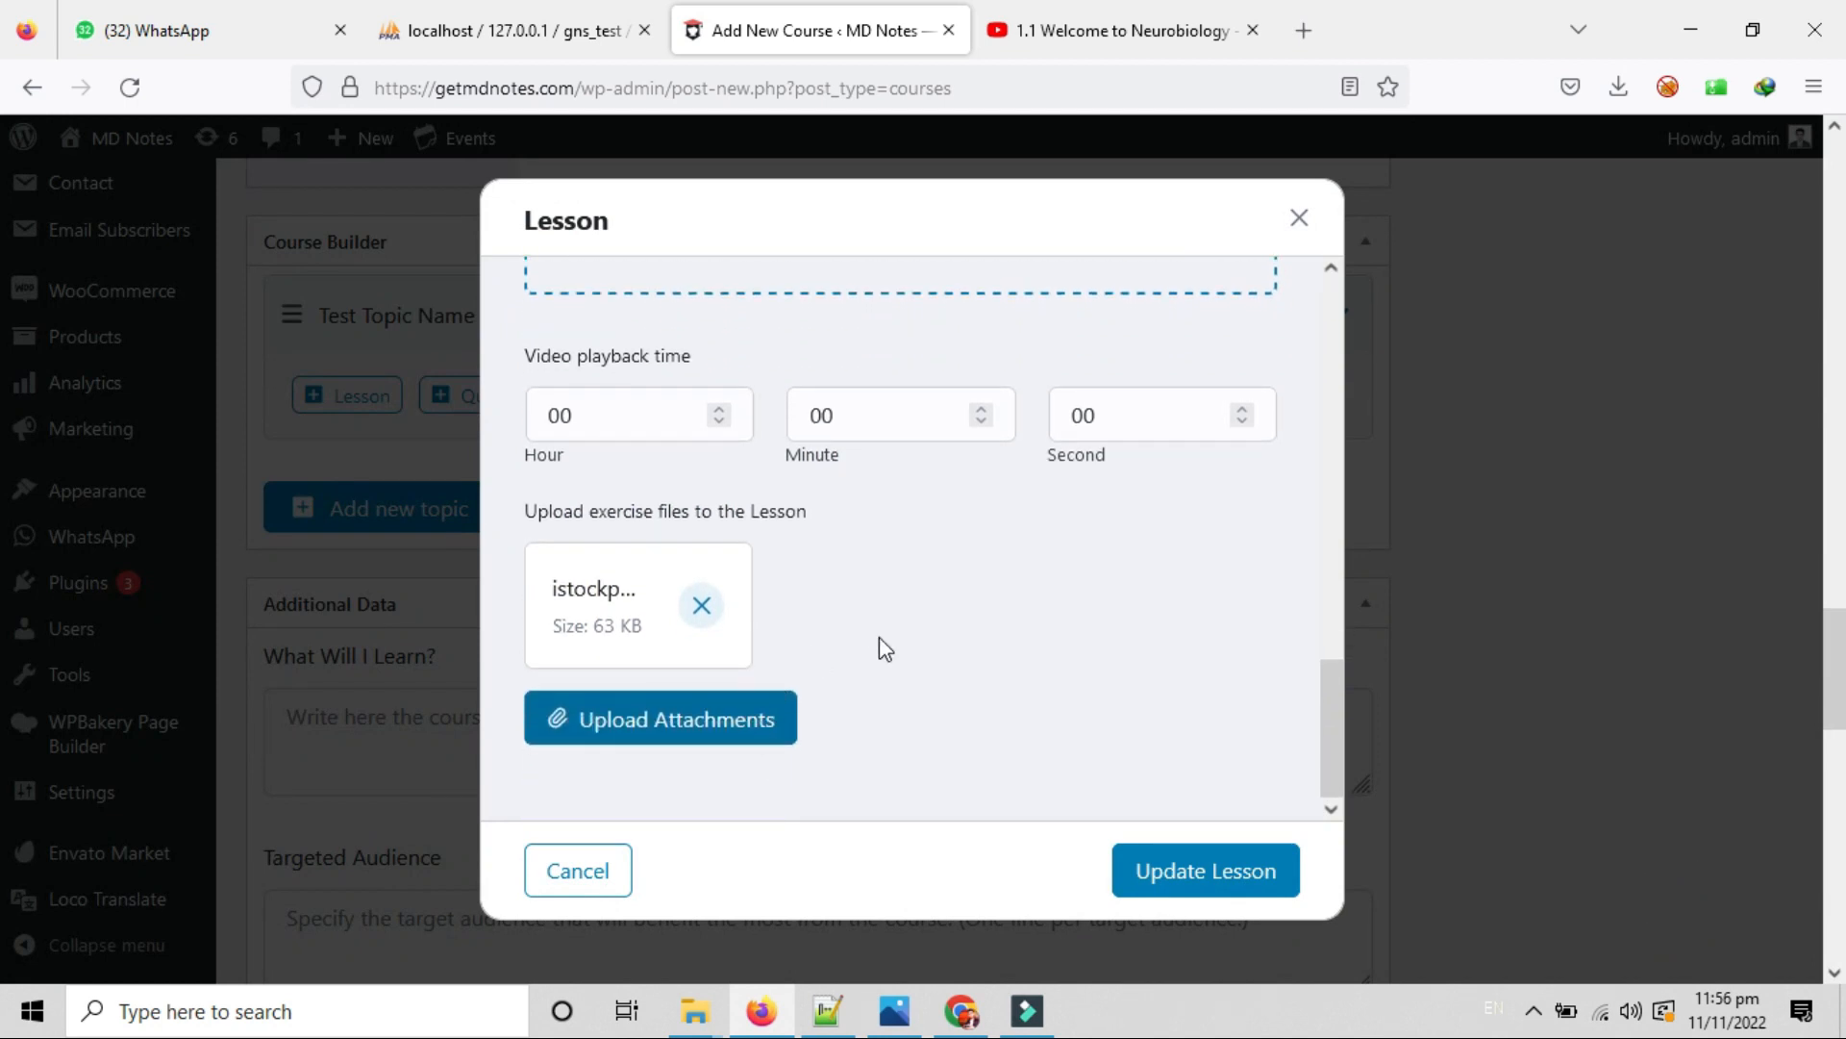
scroll(971, 670, down, 1)
scroll(970, 670, up, 1)
scroll(971, 670, down, 1)
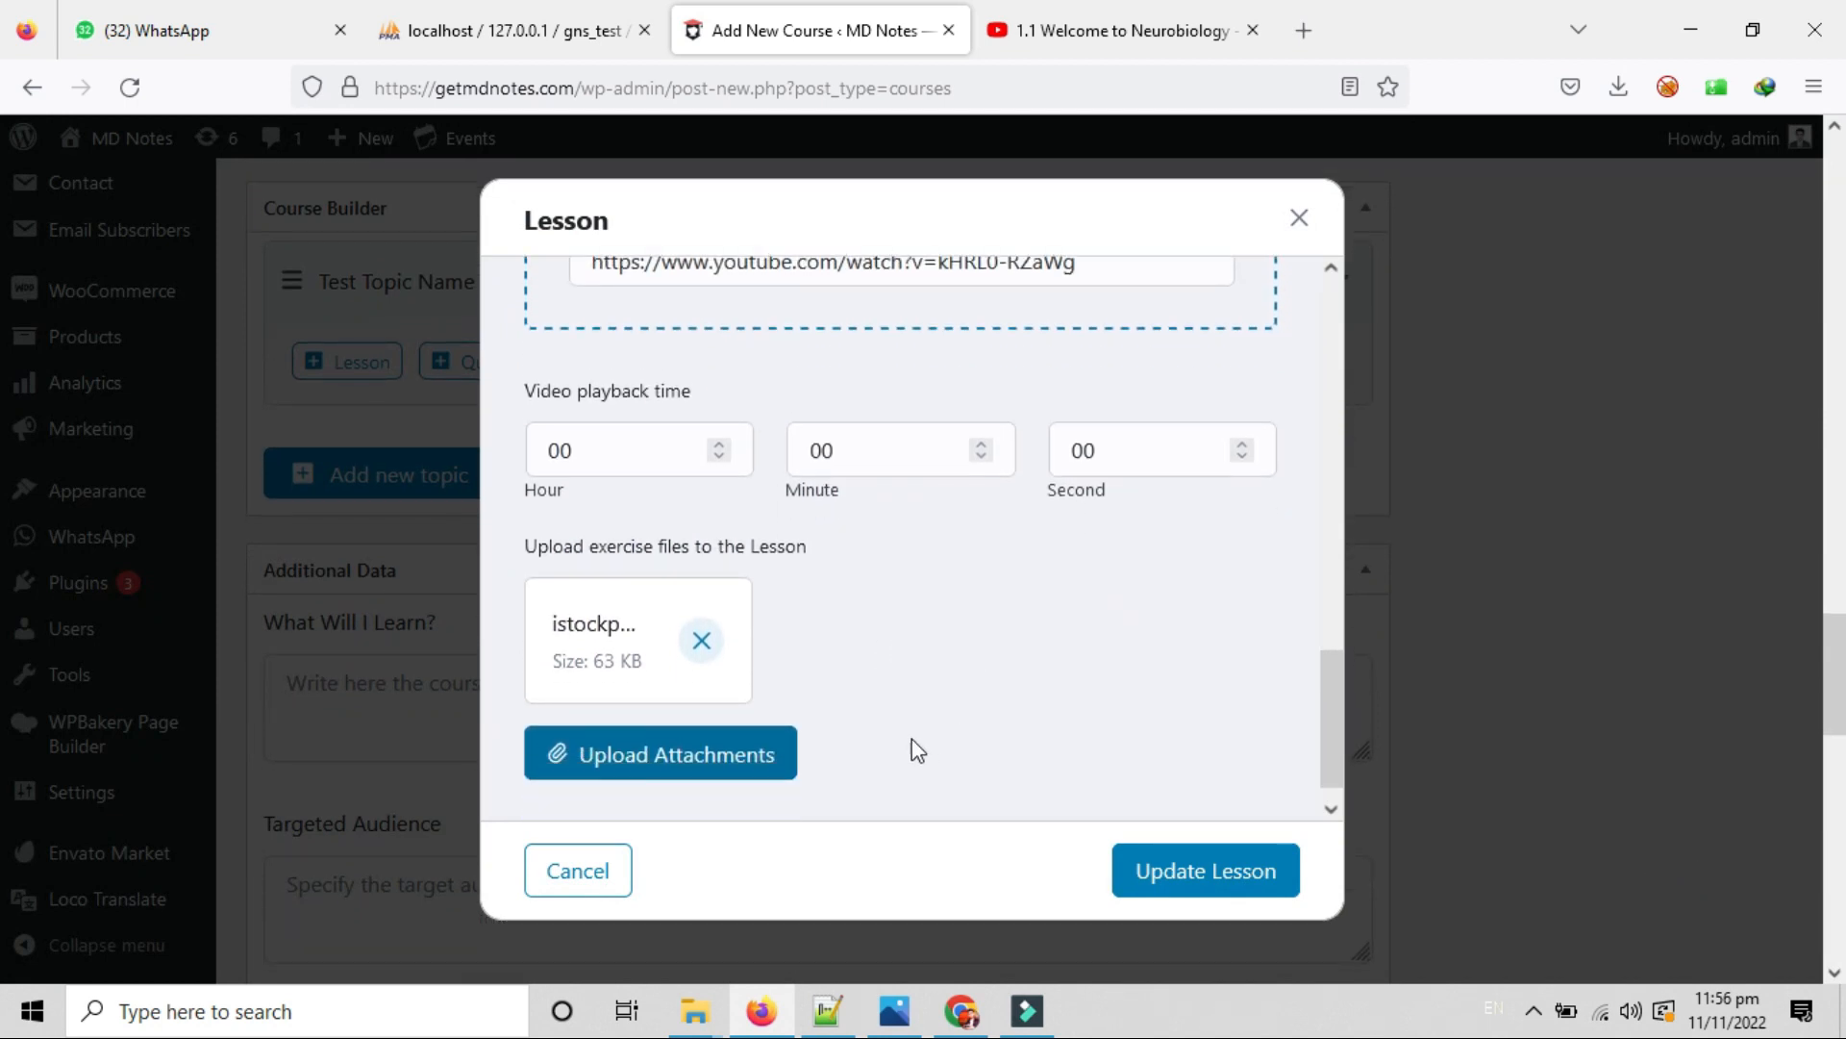
click(1195, 877)
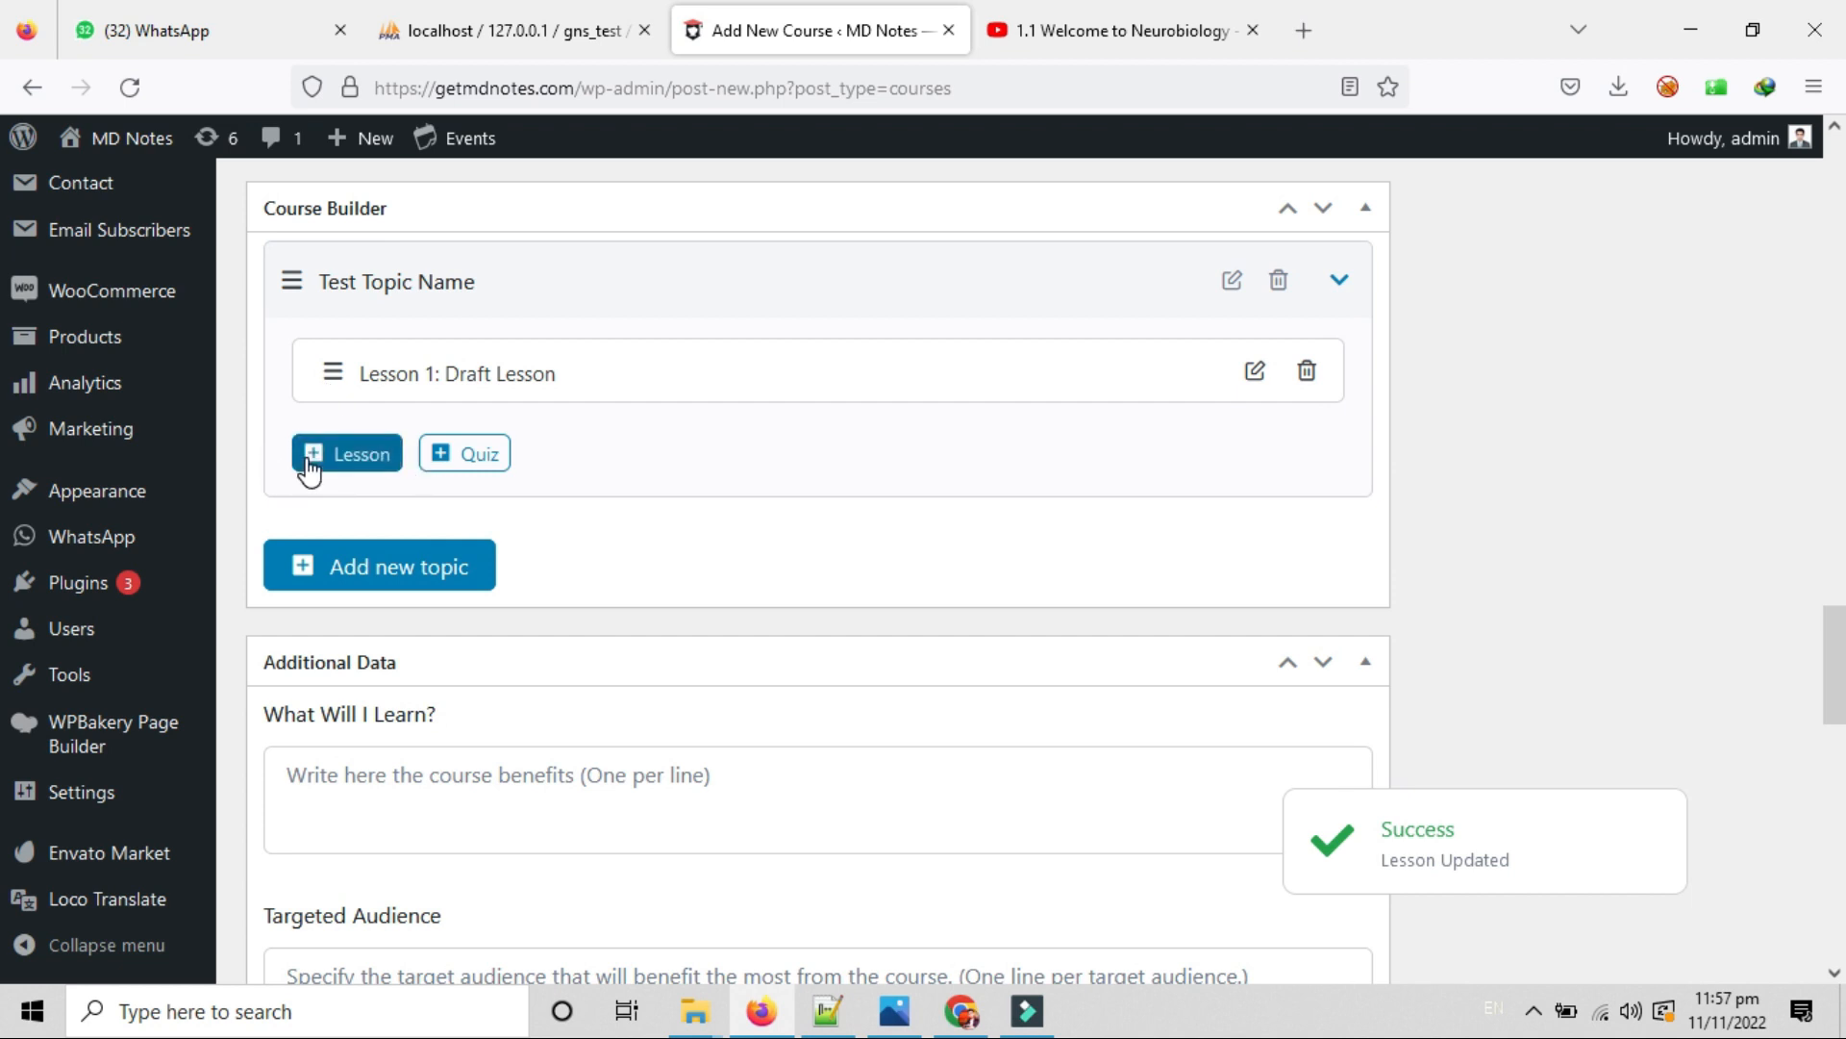
Create quiz 'Test Quiz Title' with summary 'Test Quiz Summary' and Save & Next to questions.
click(464, 450)
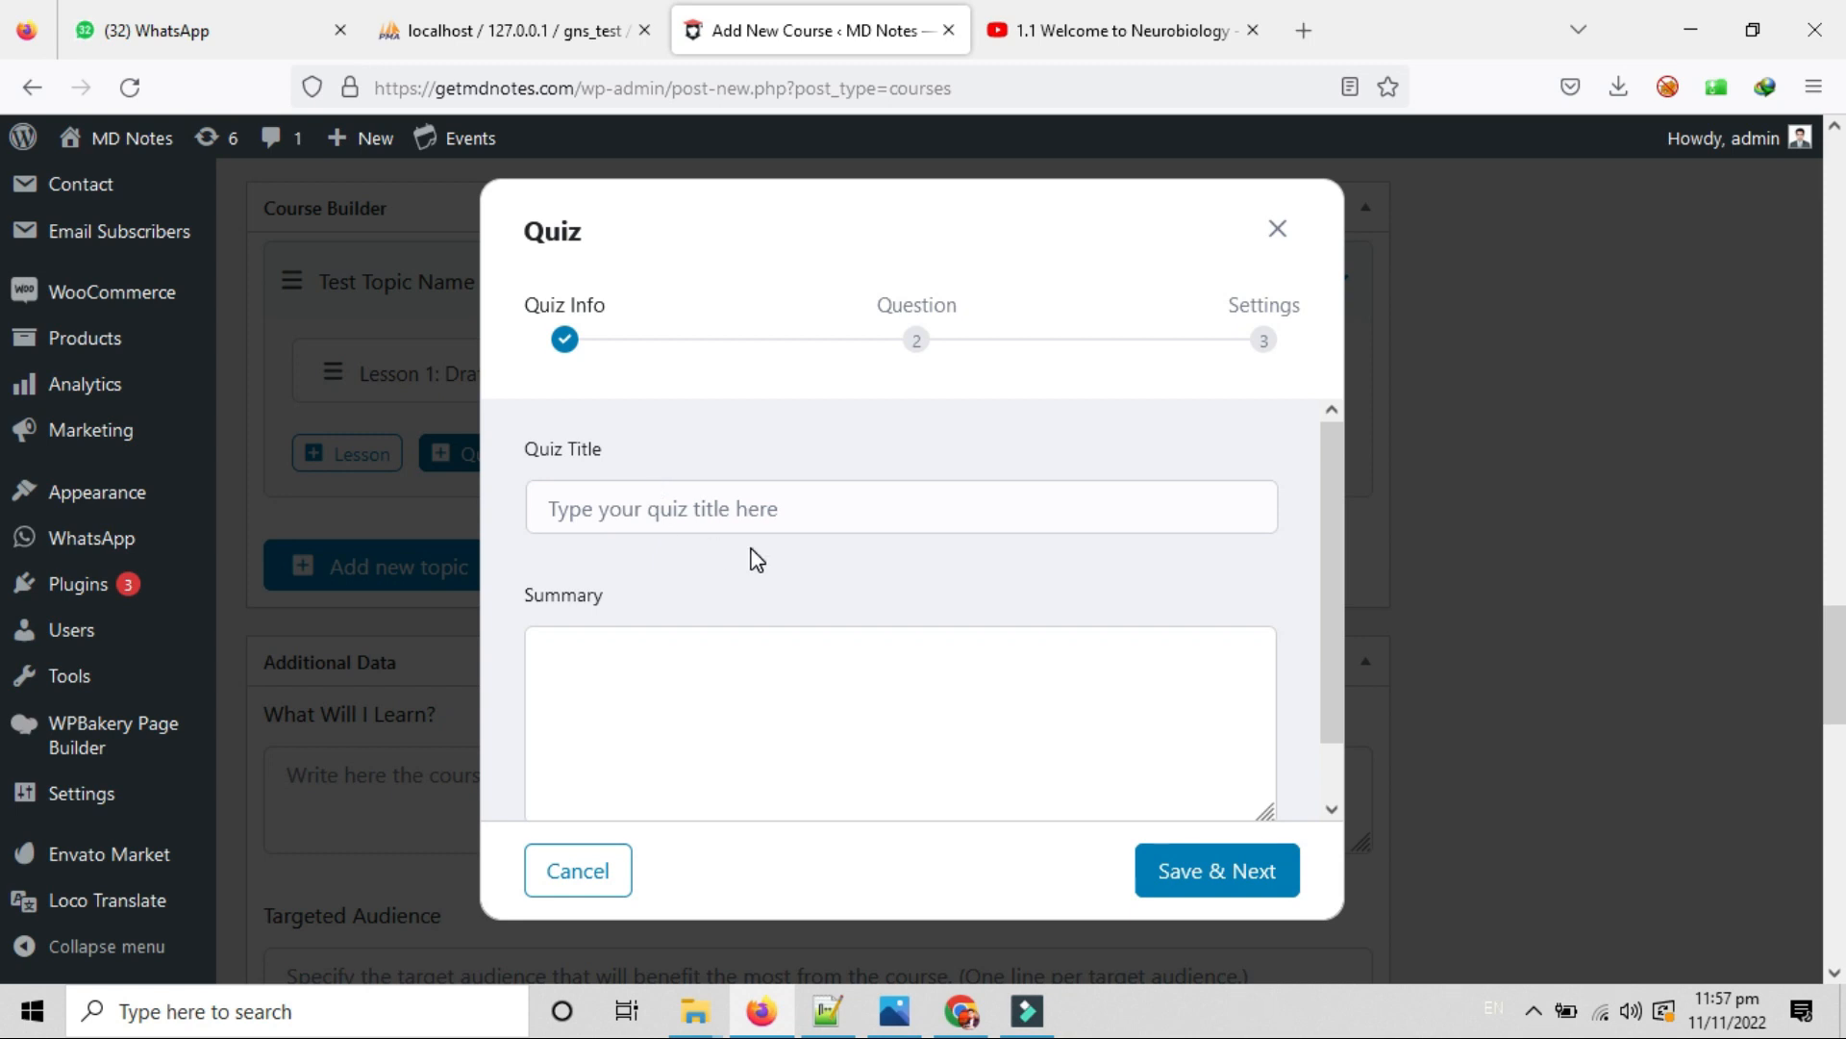
click(612, 509)
text(Test Quiz Ti)
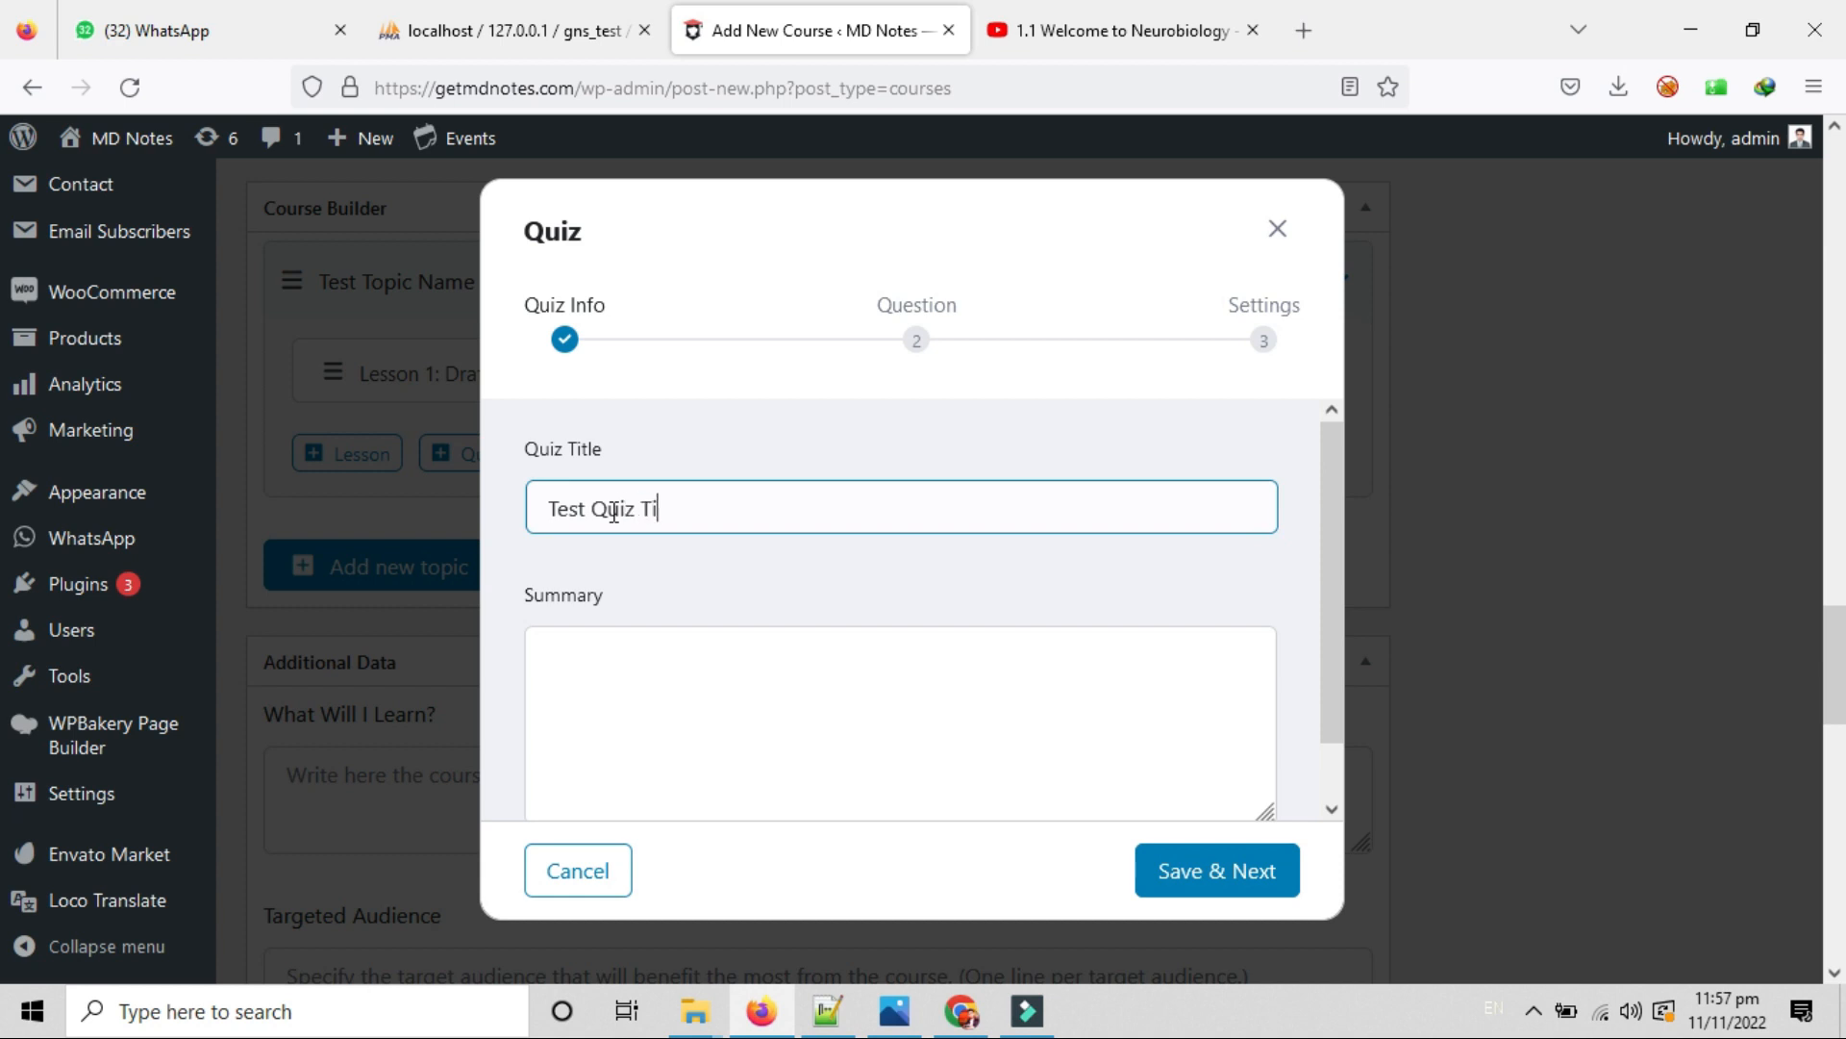
text(tle)
scroll(694, 631, down, 3)
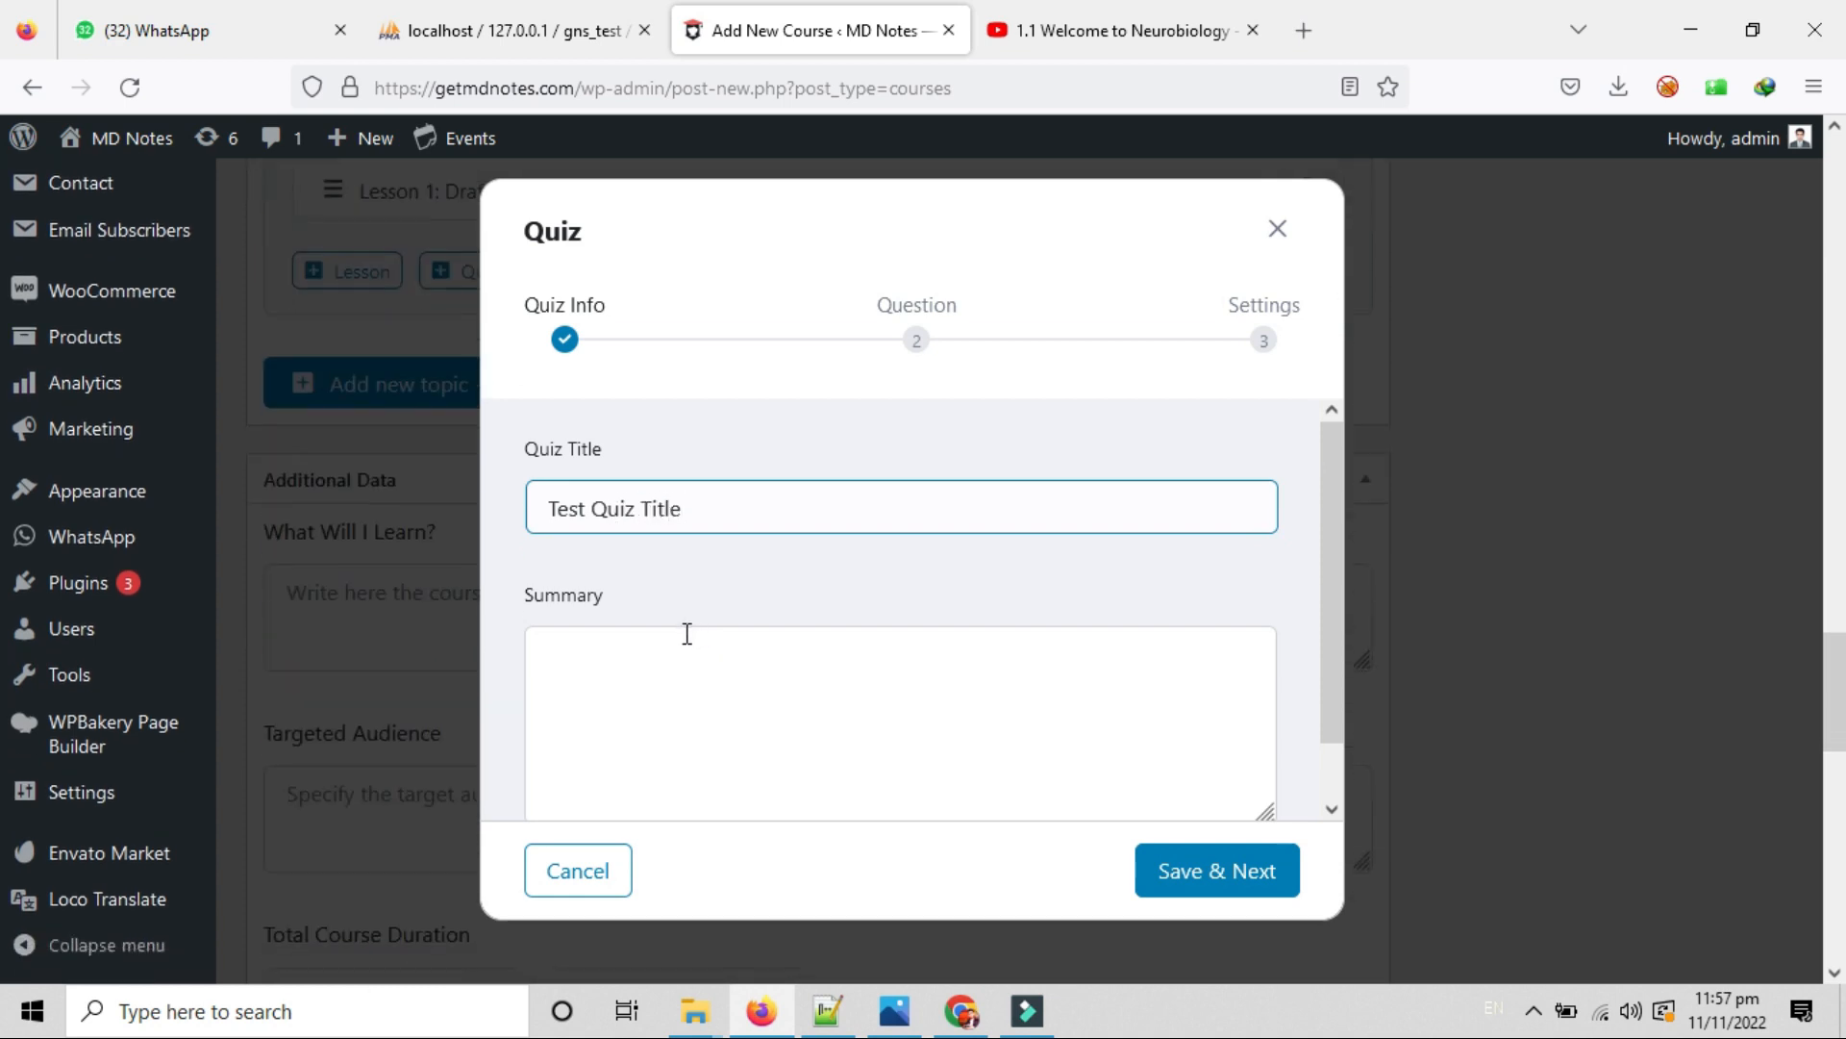
click(662, 665)
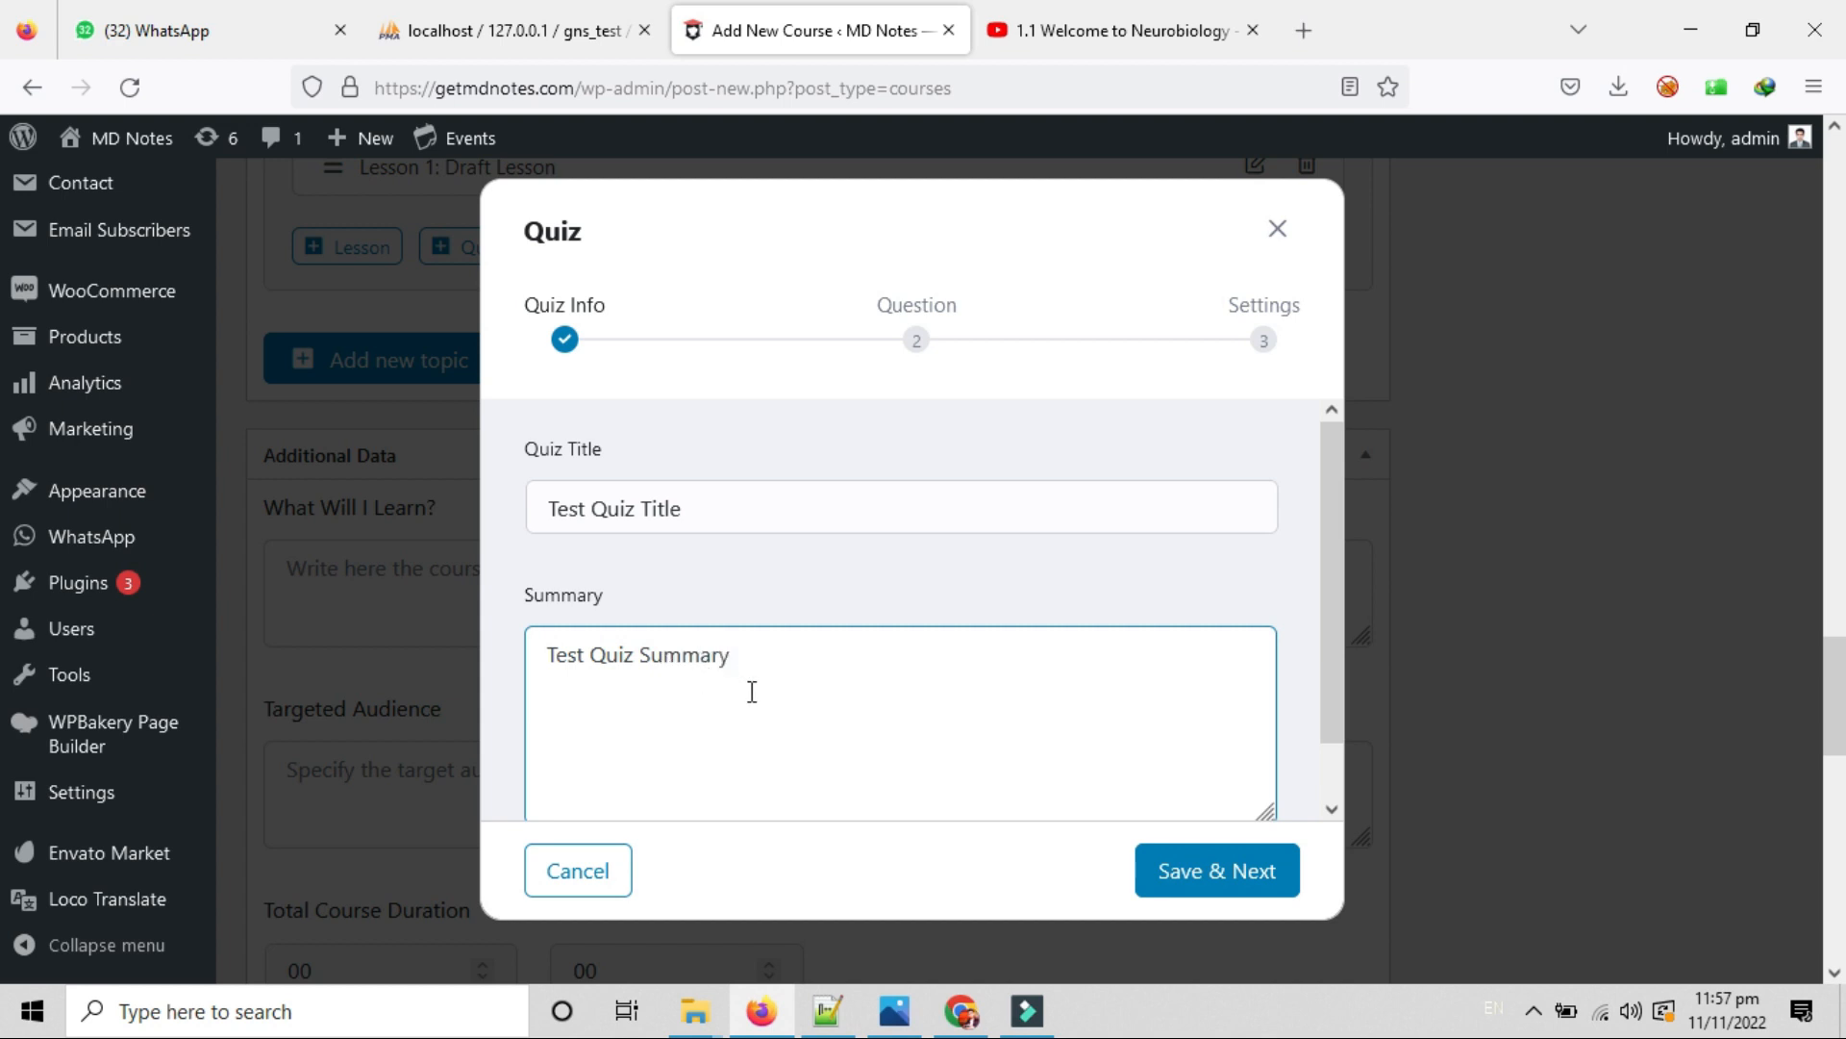
scroll(952, 750, down, 2)
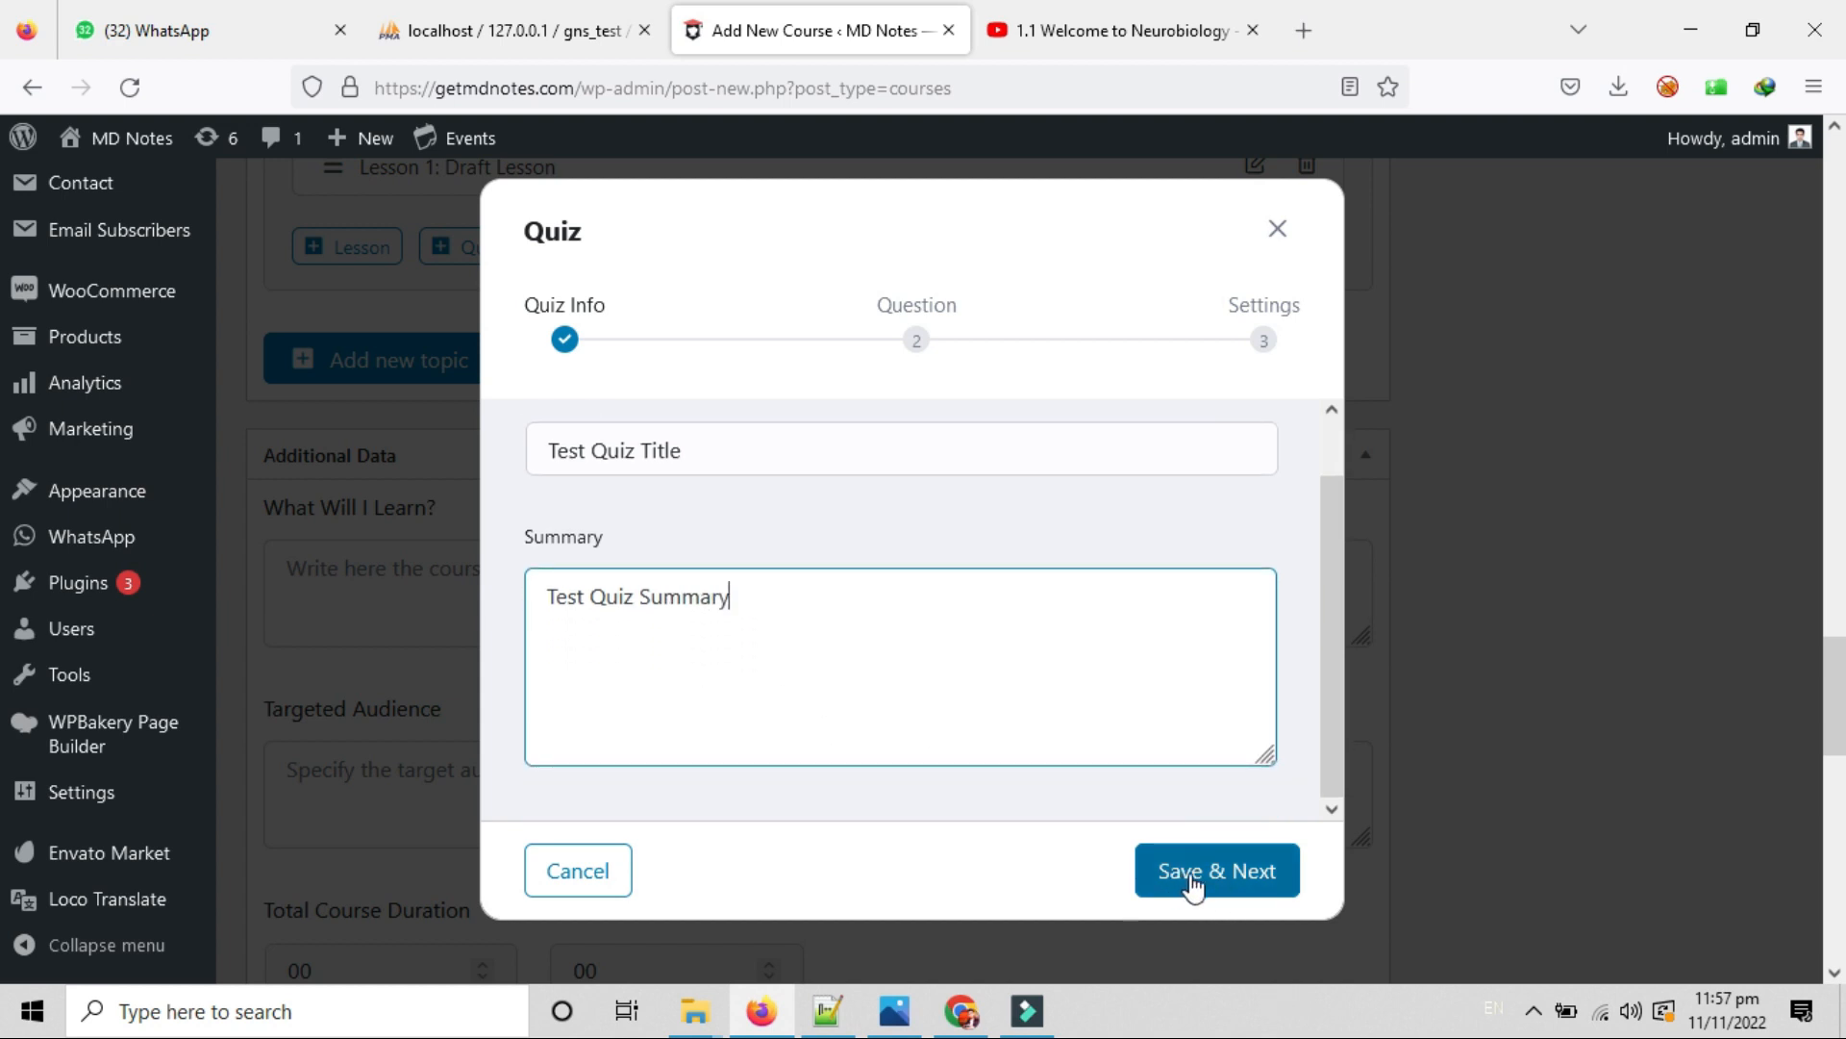
click(1242, 880)
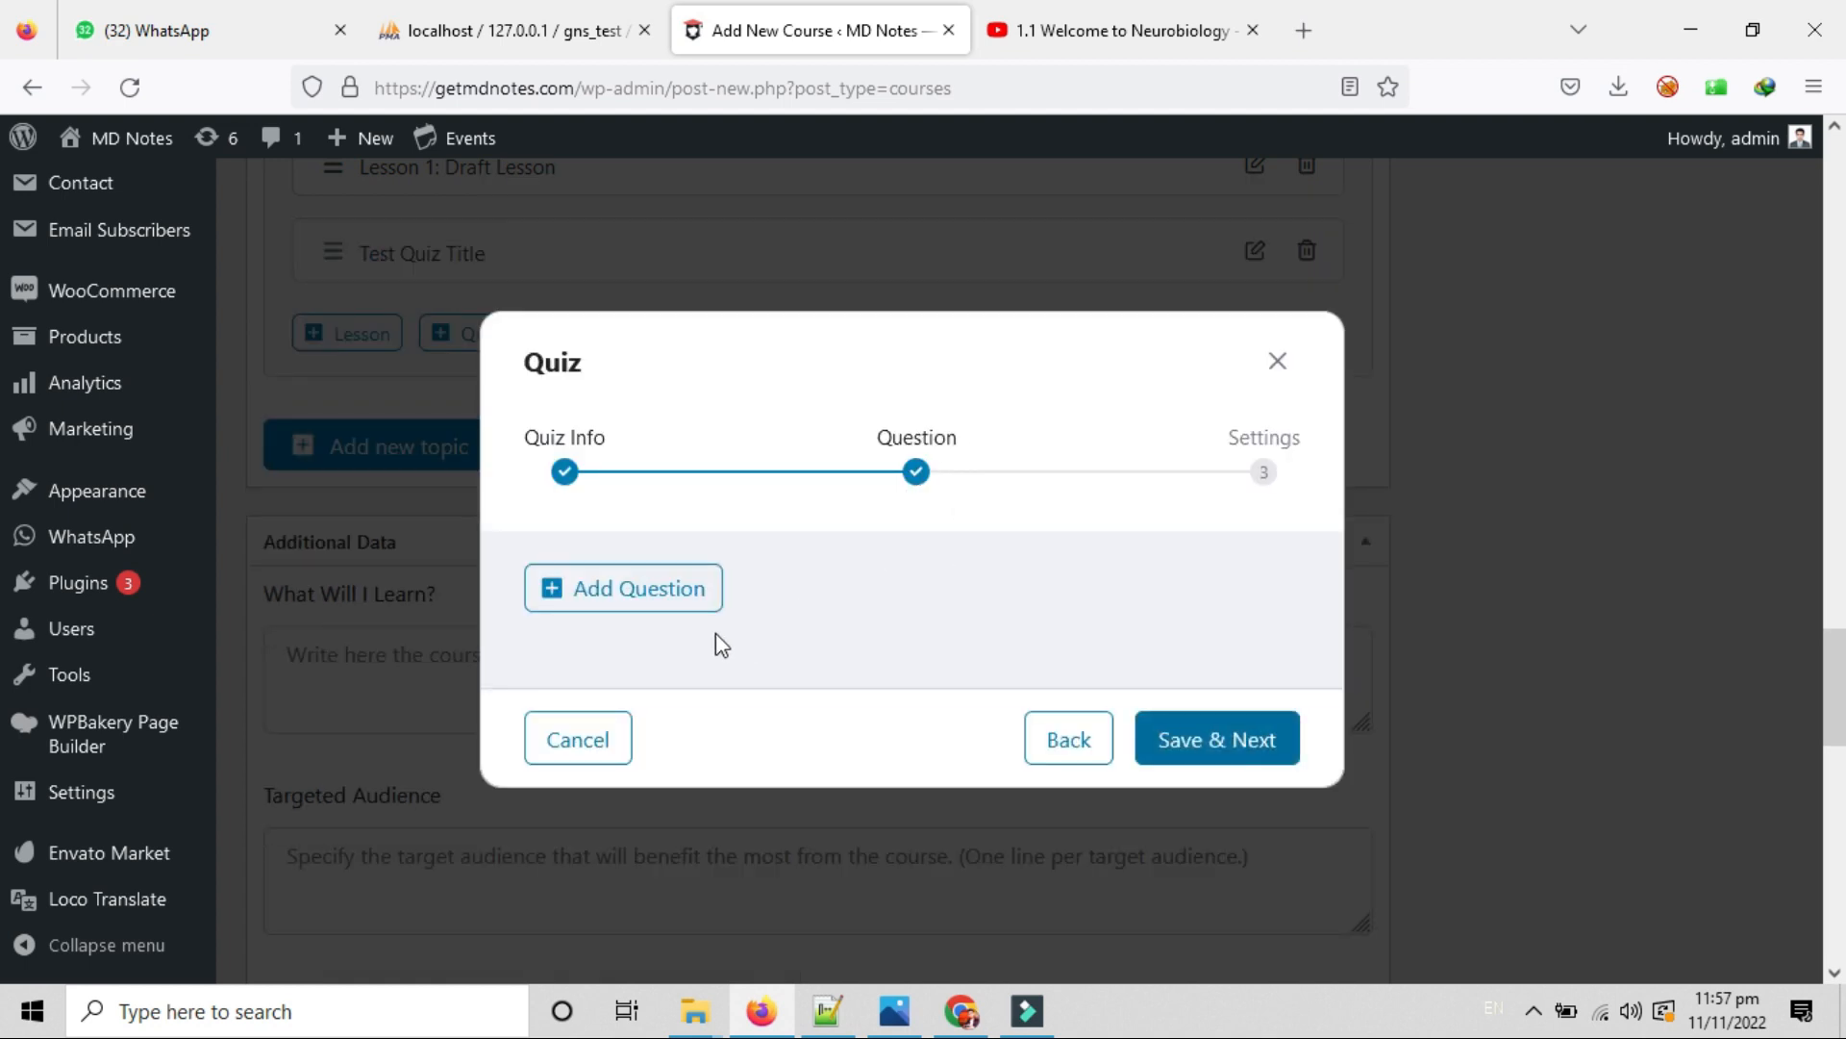
Add a new quiz question and rename it 'Test Question 1'.
click(656, 587)
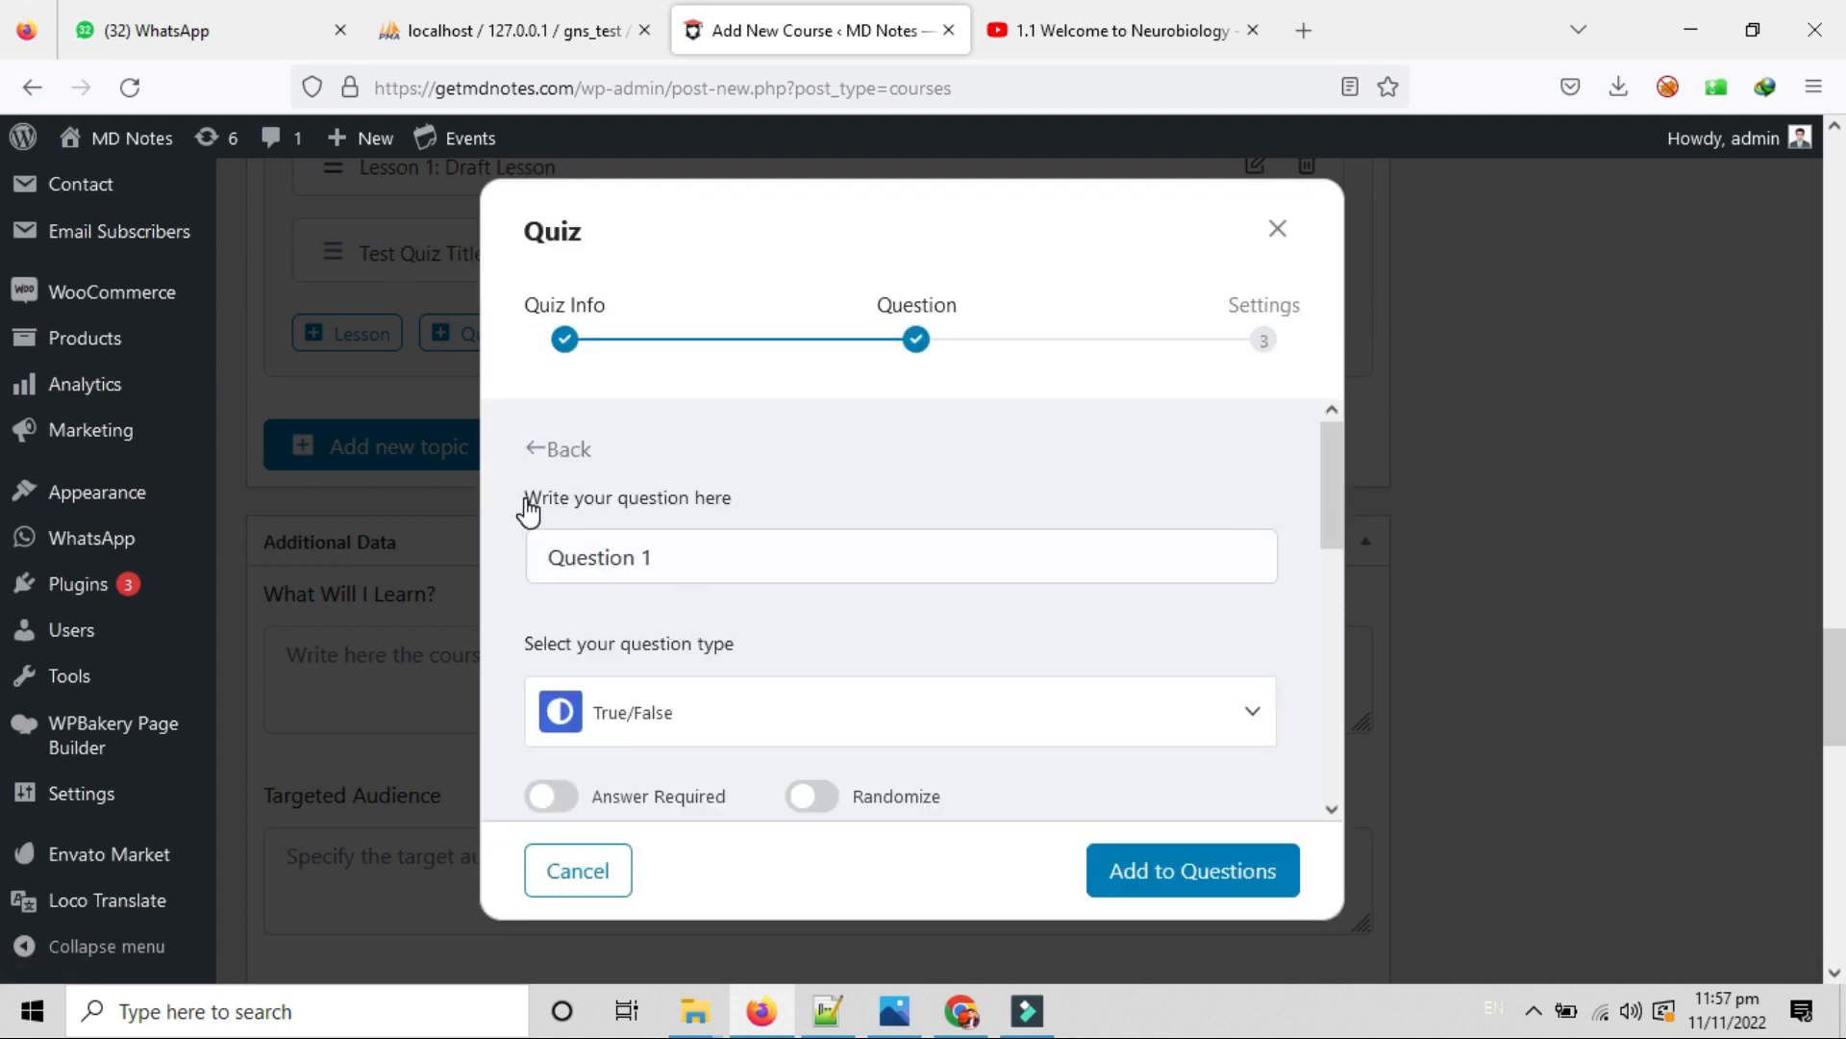
triple_click(692, 567)
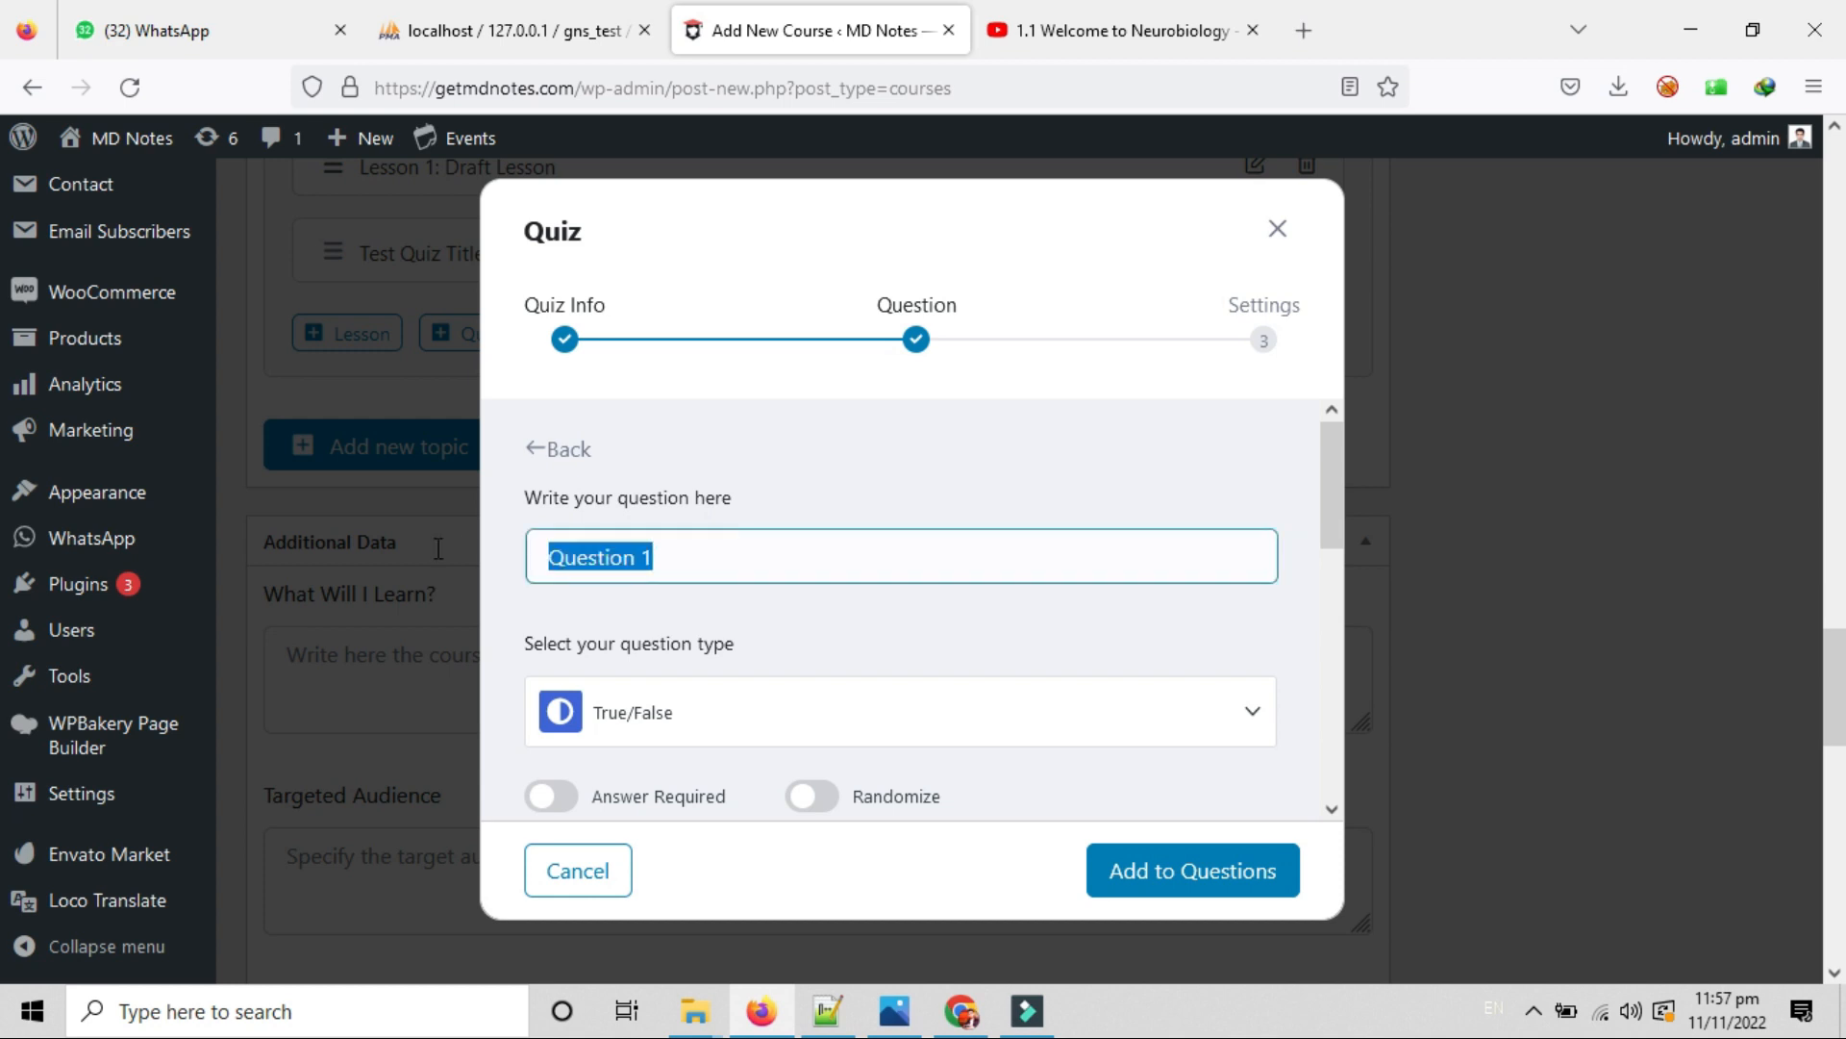
key(Home)
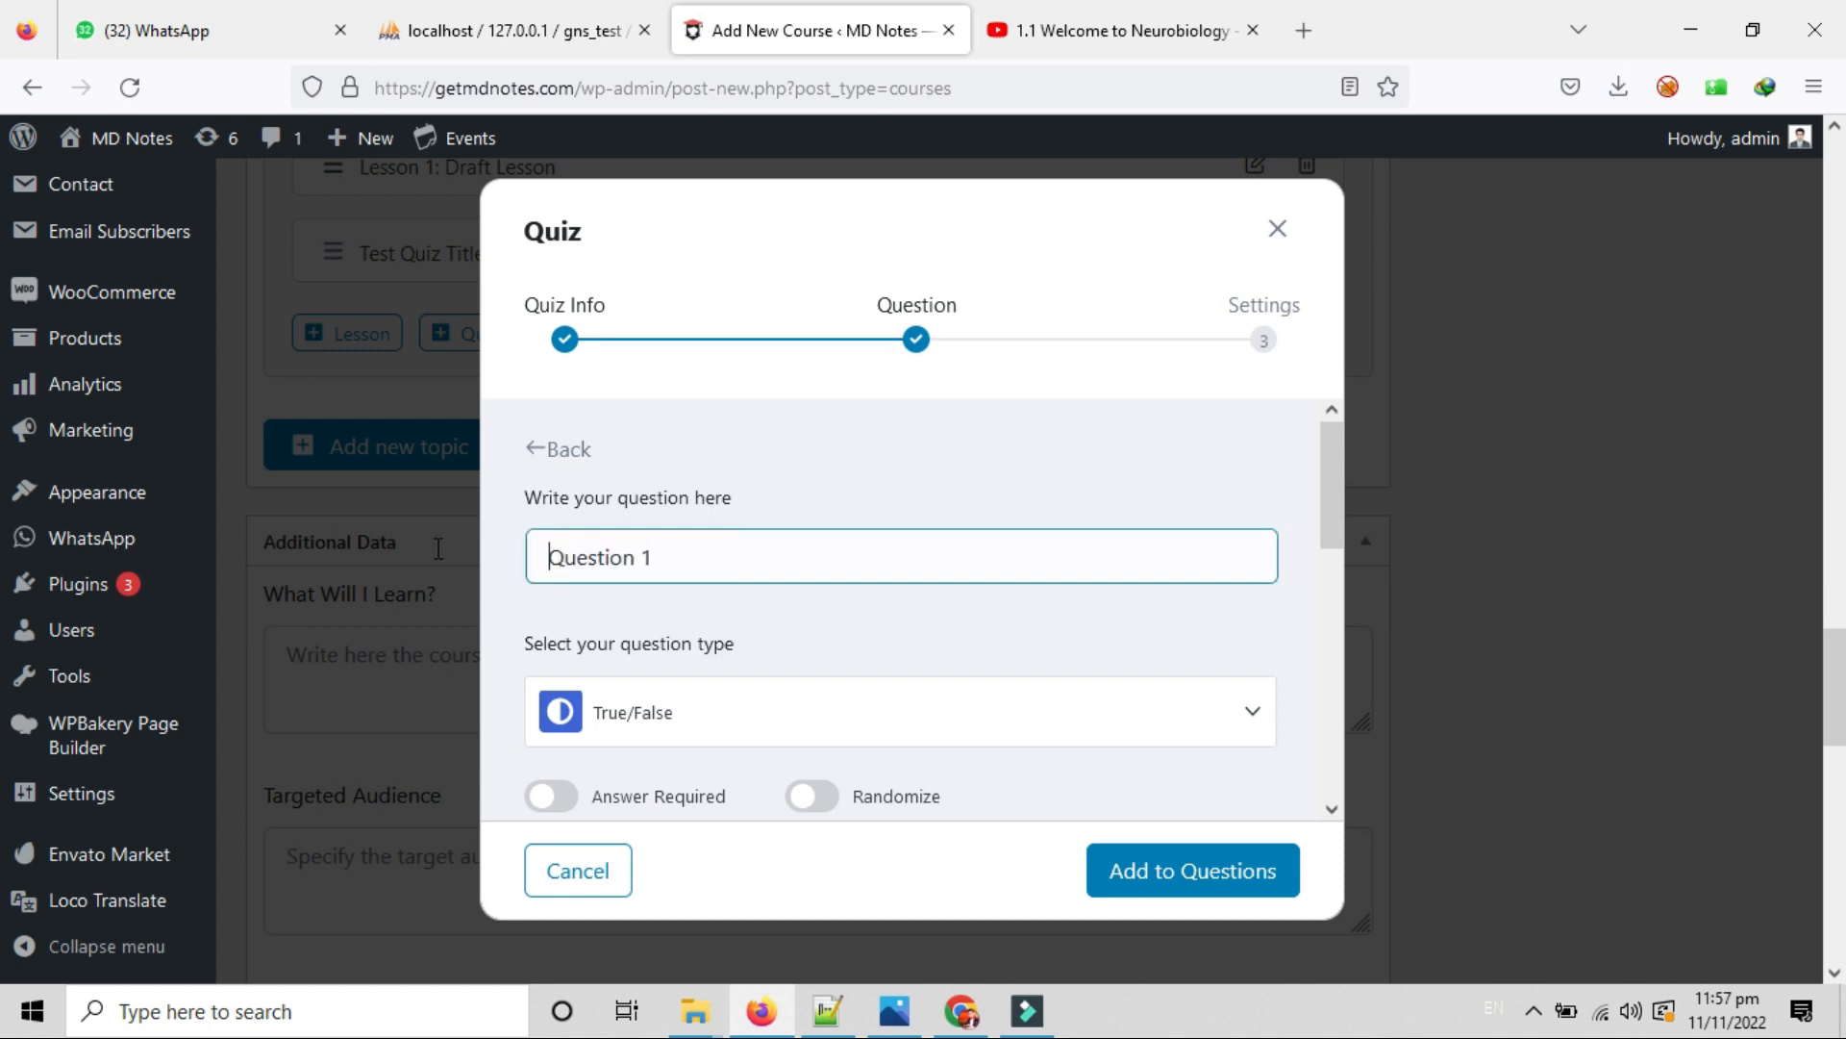
text(Test)
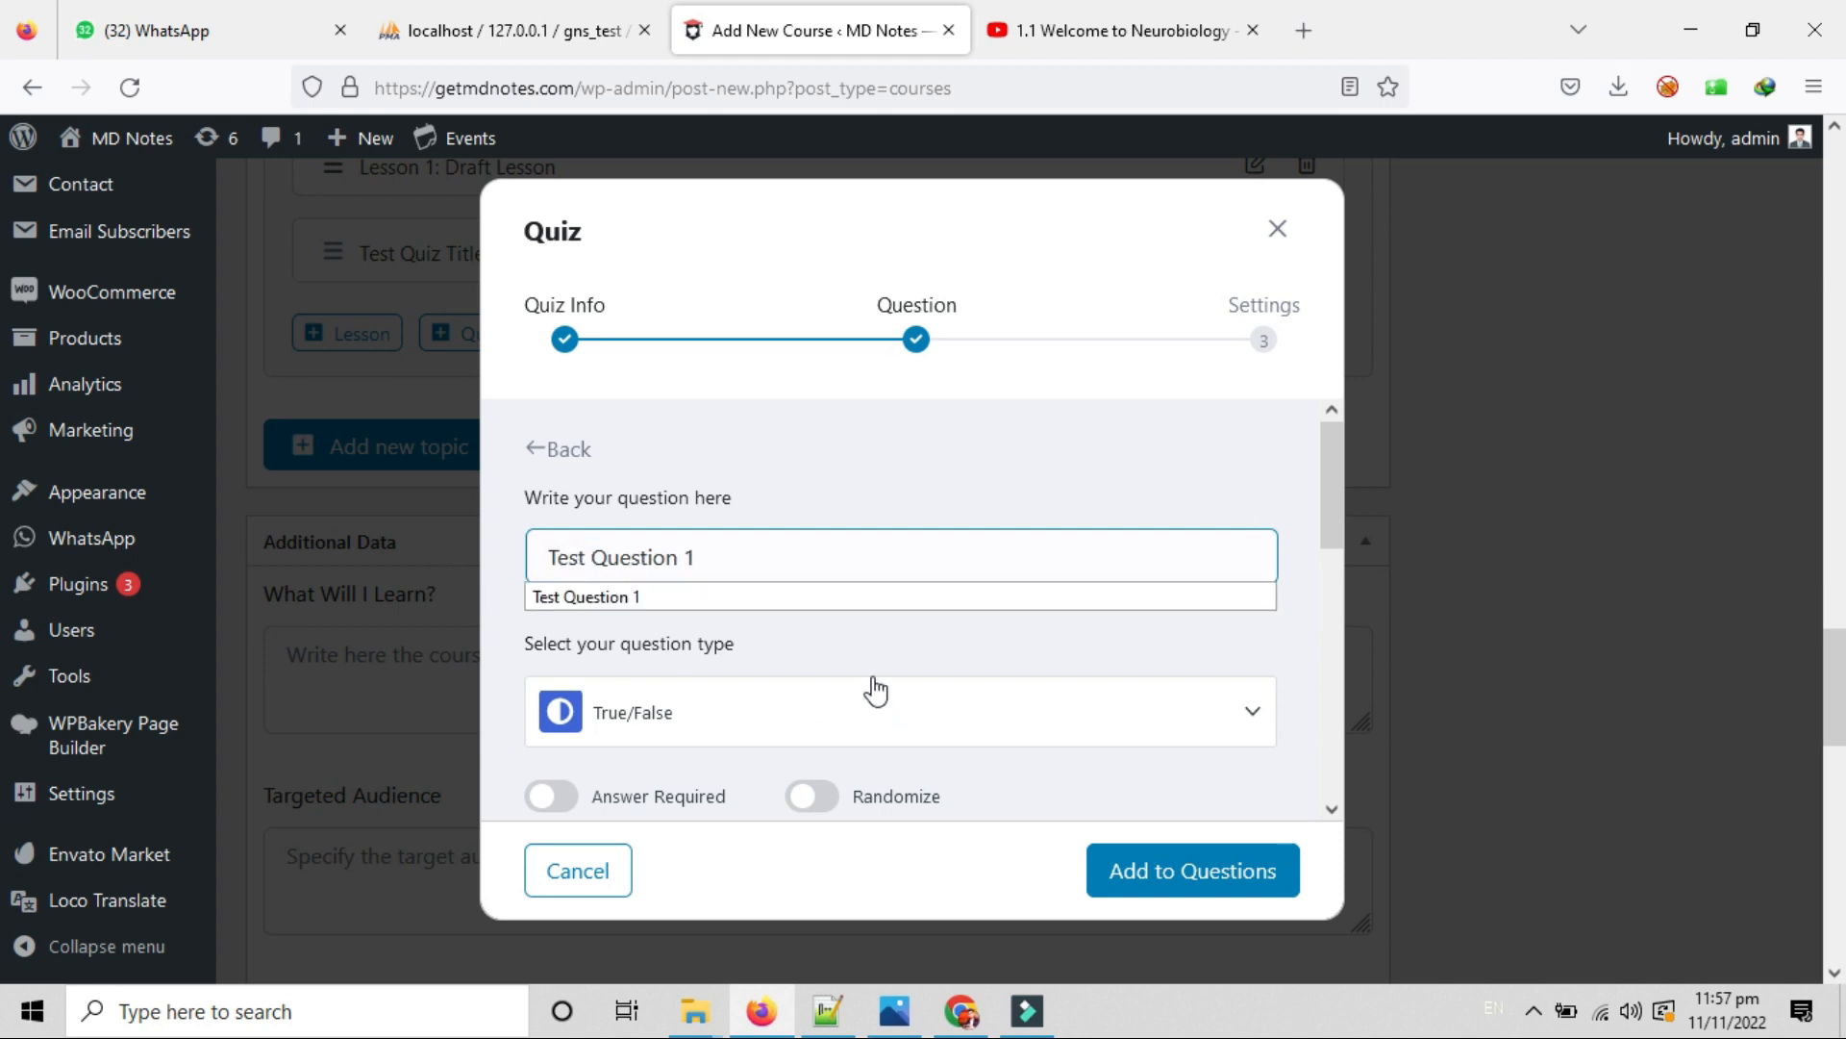
click(869, 636)
scroll(870, 646, down, 2)
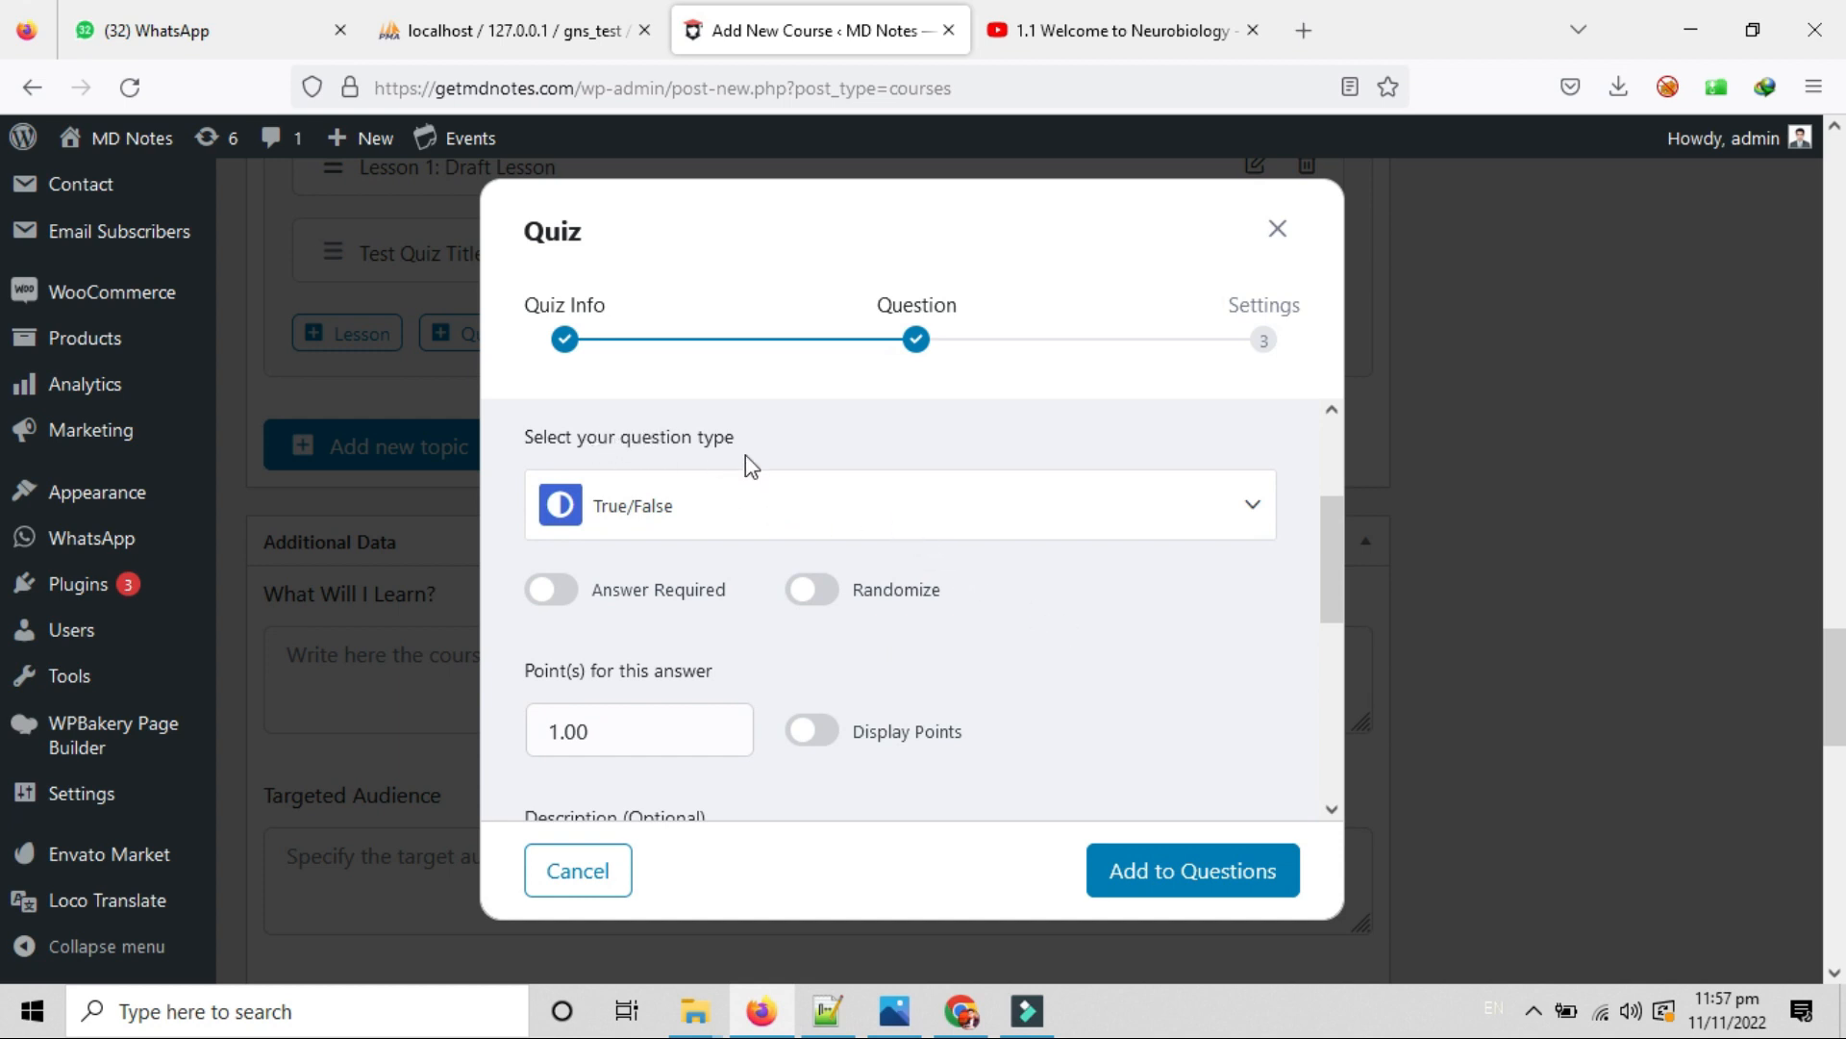
Make the question Multiple Choice with Answer Required turned on.
click(694, 510)
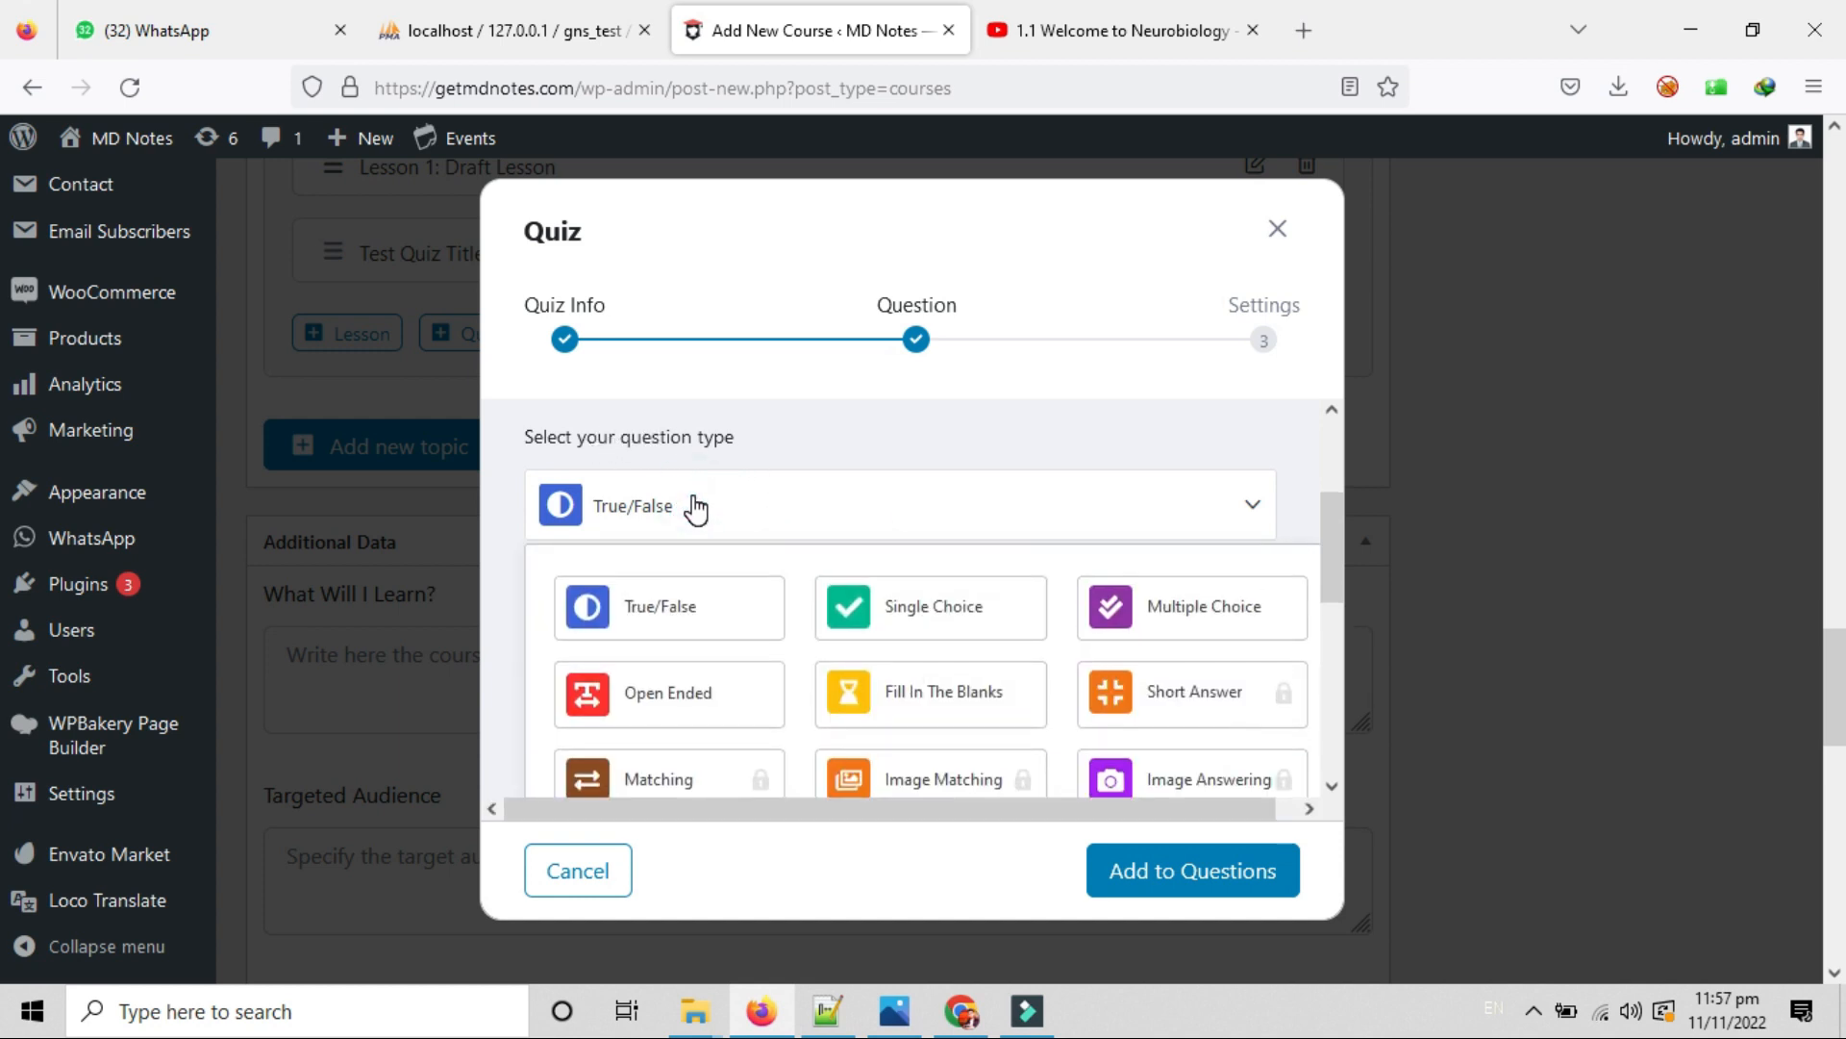
scroll(802, 520, down, 2)
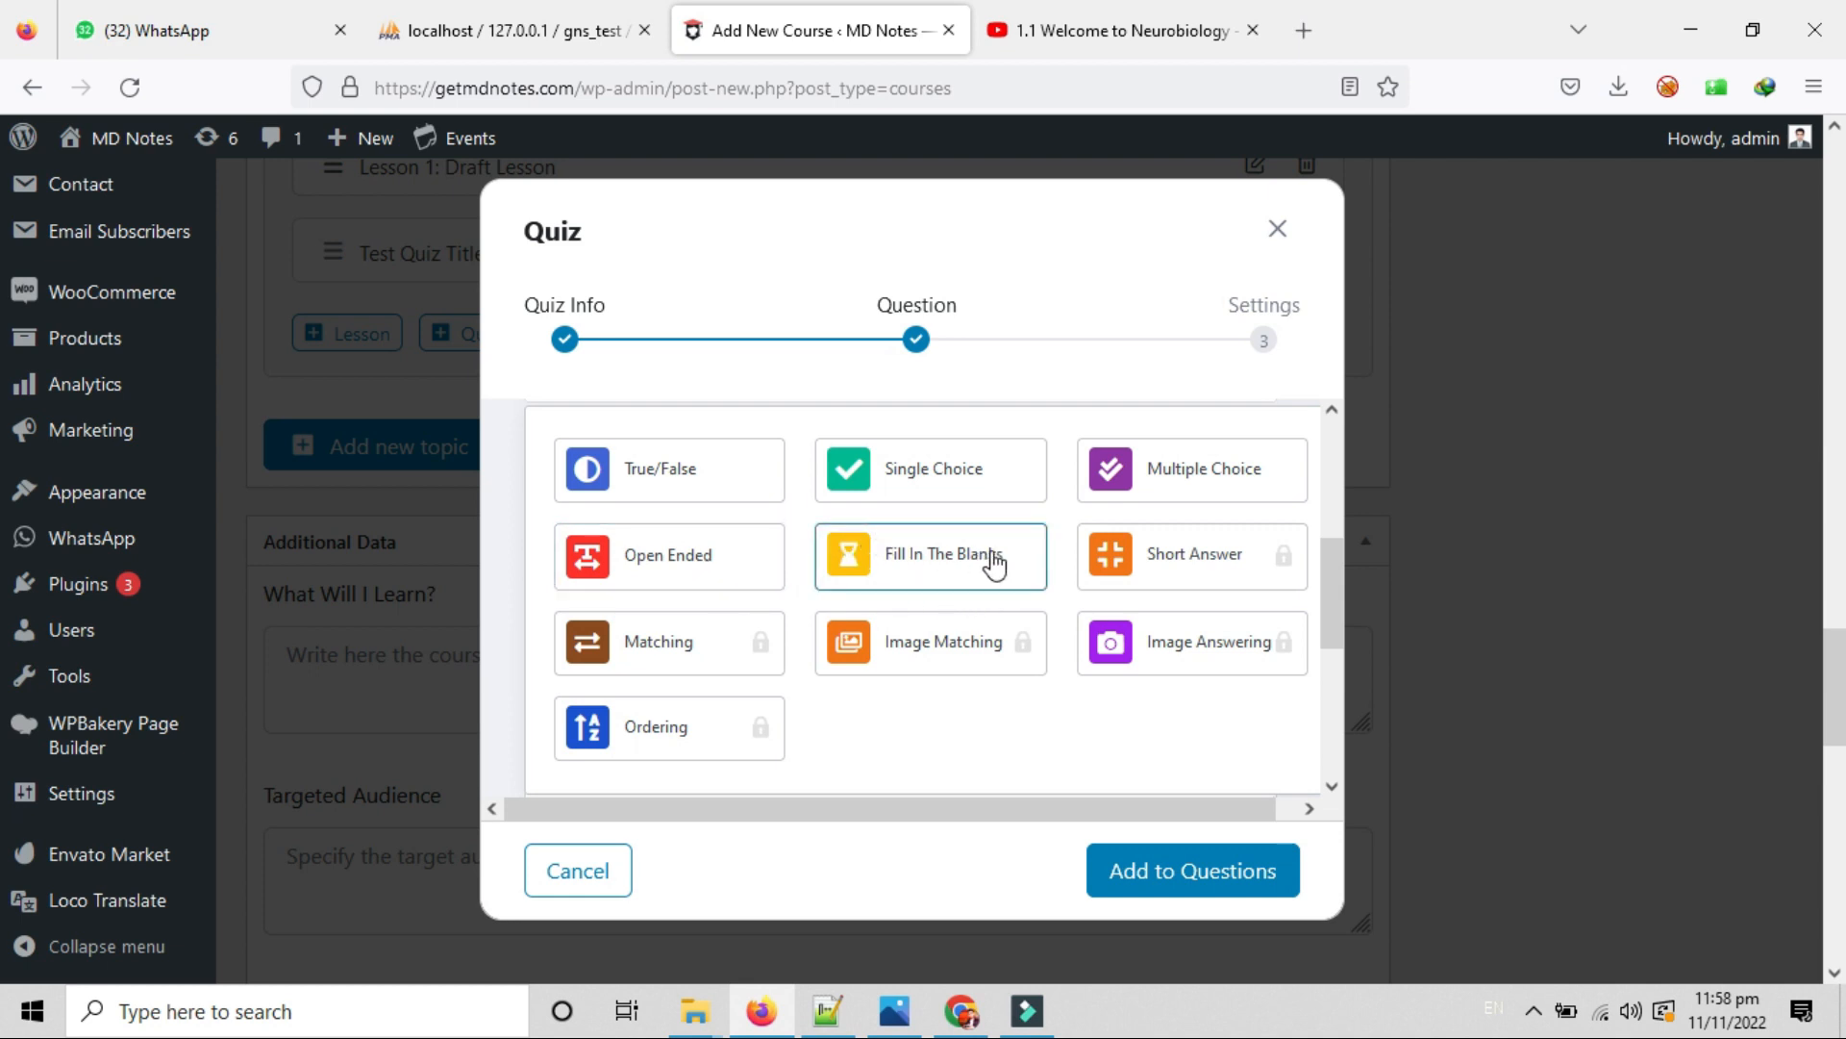
click(1168, 486)
scroll(973, 637, up, 5)
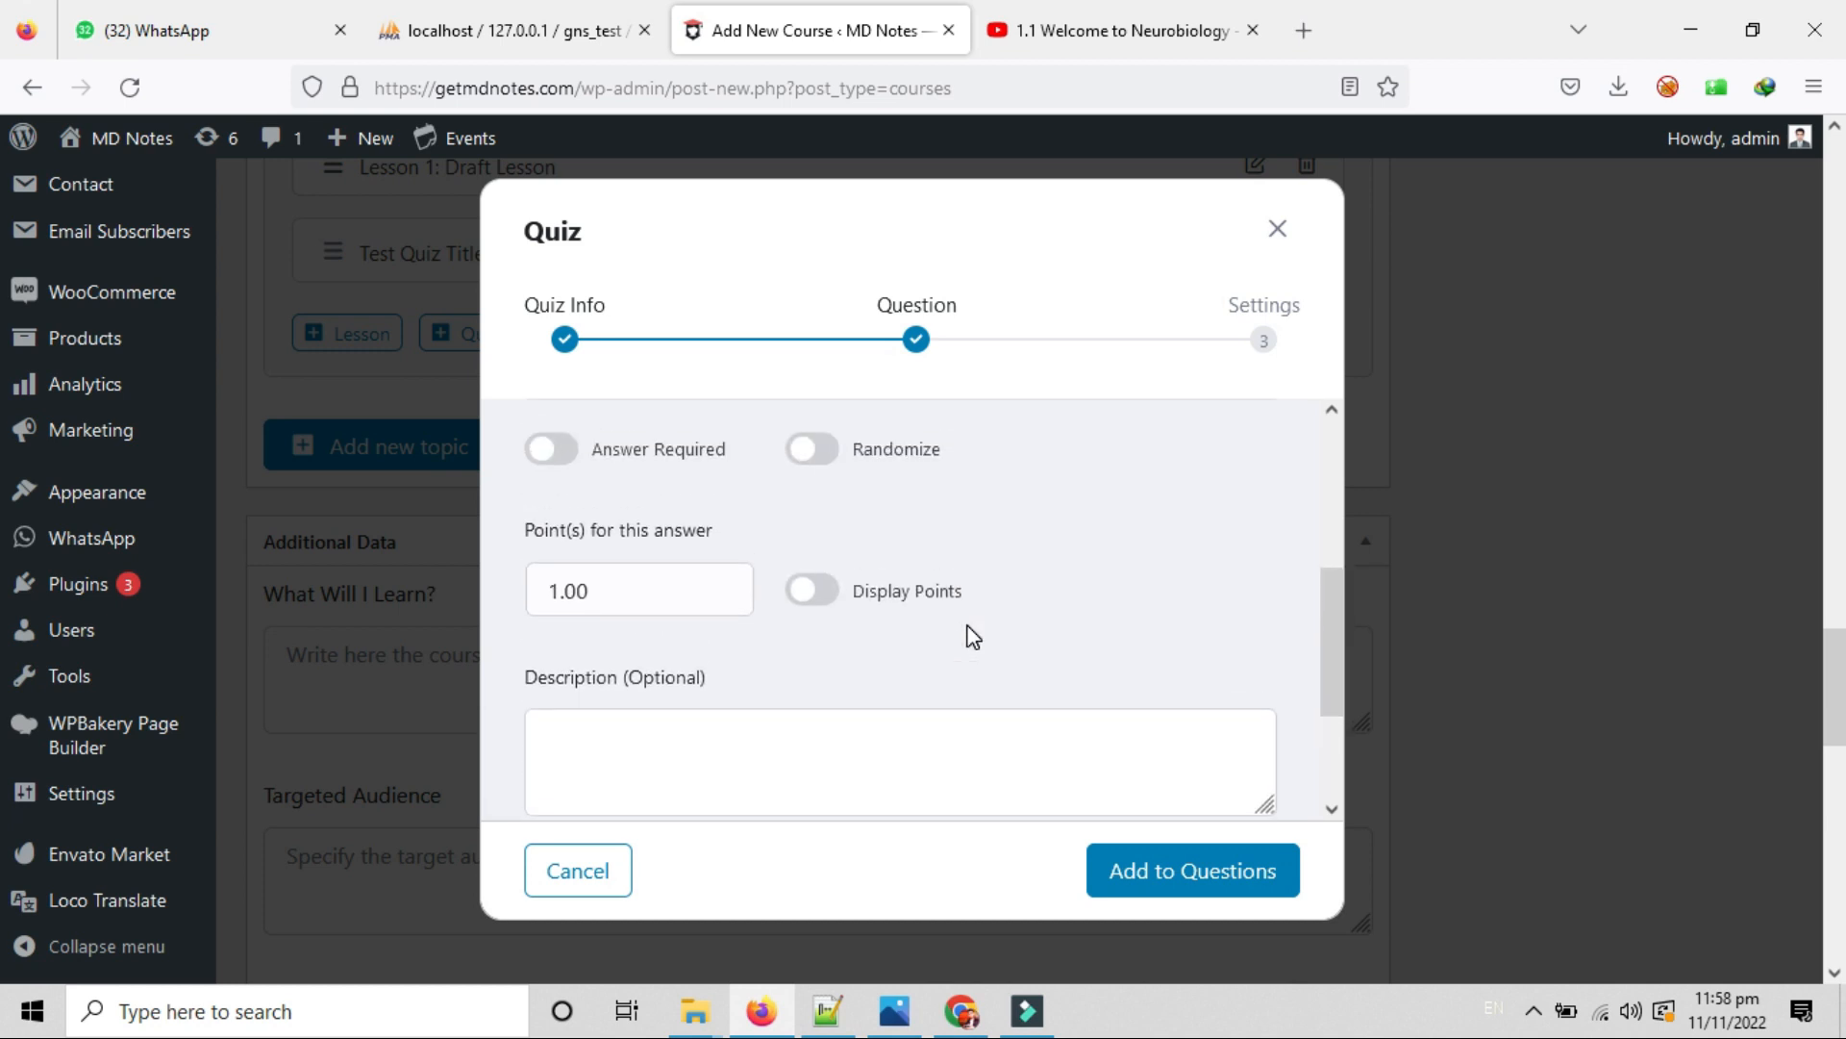
scroll(973, 637, down, 2)
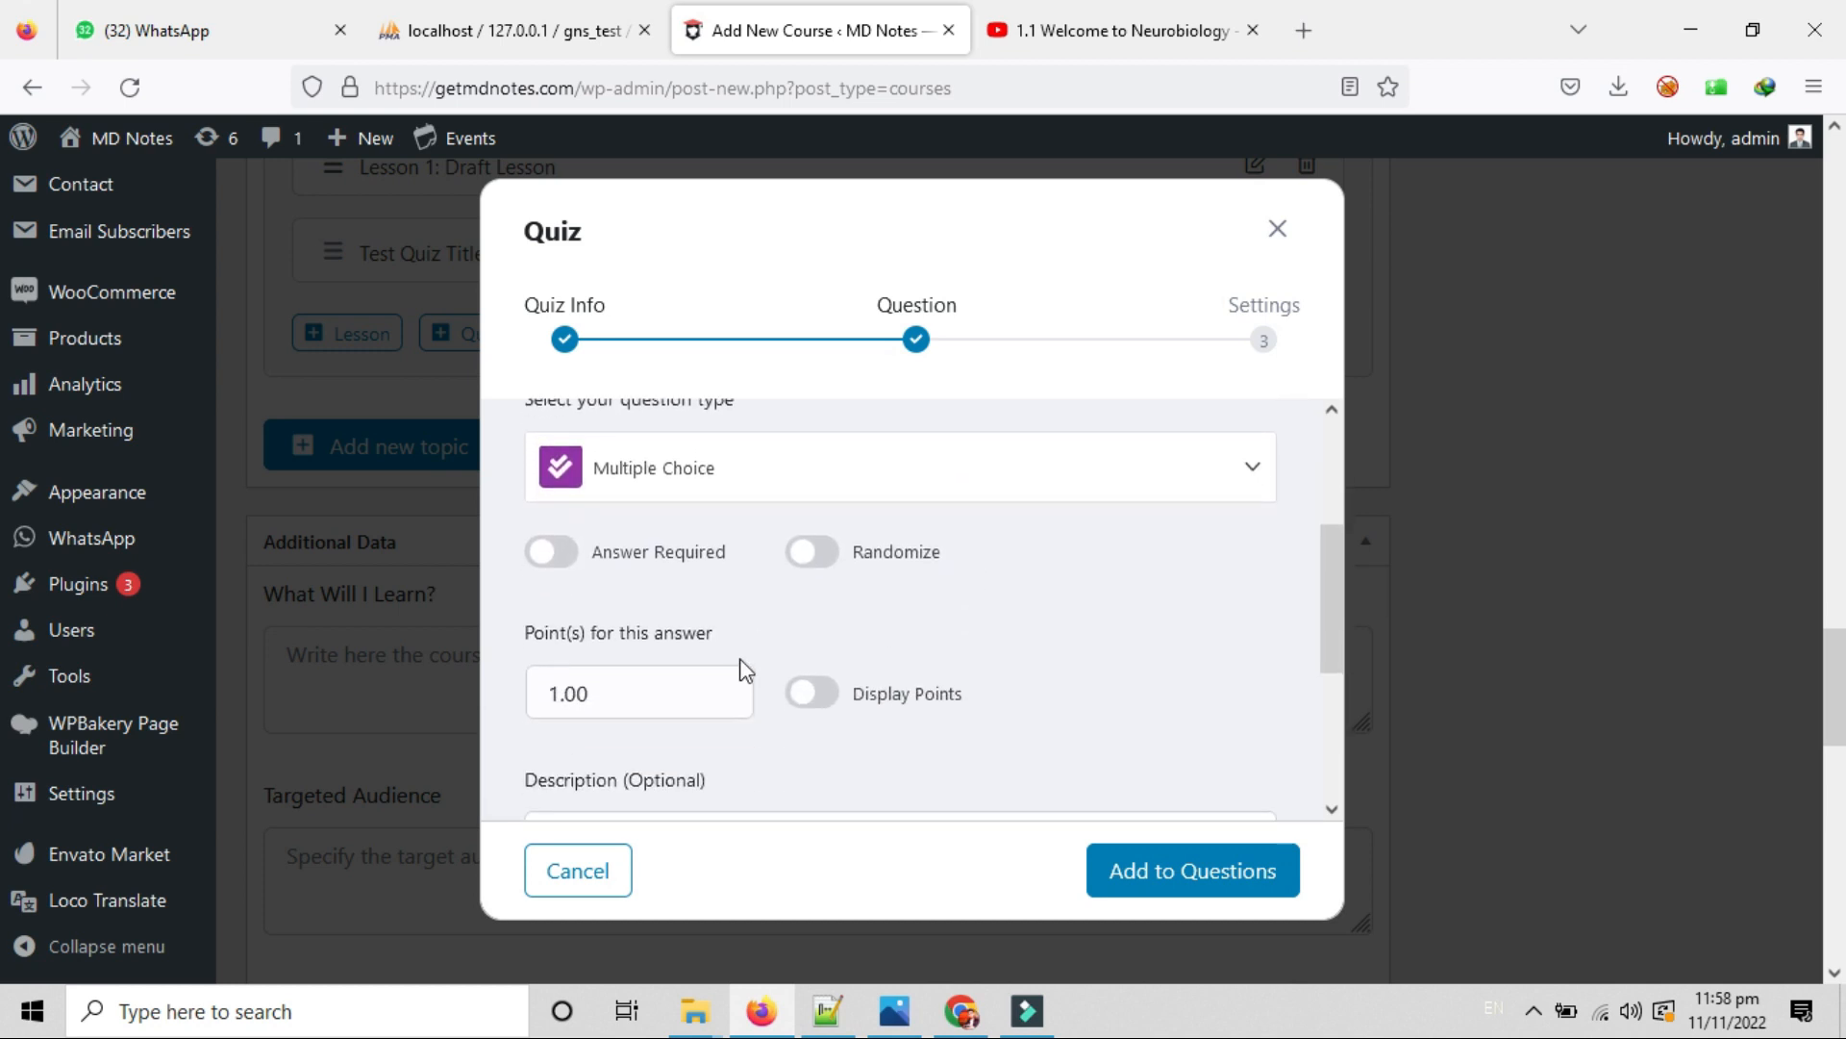
click(565, 559)
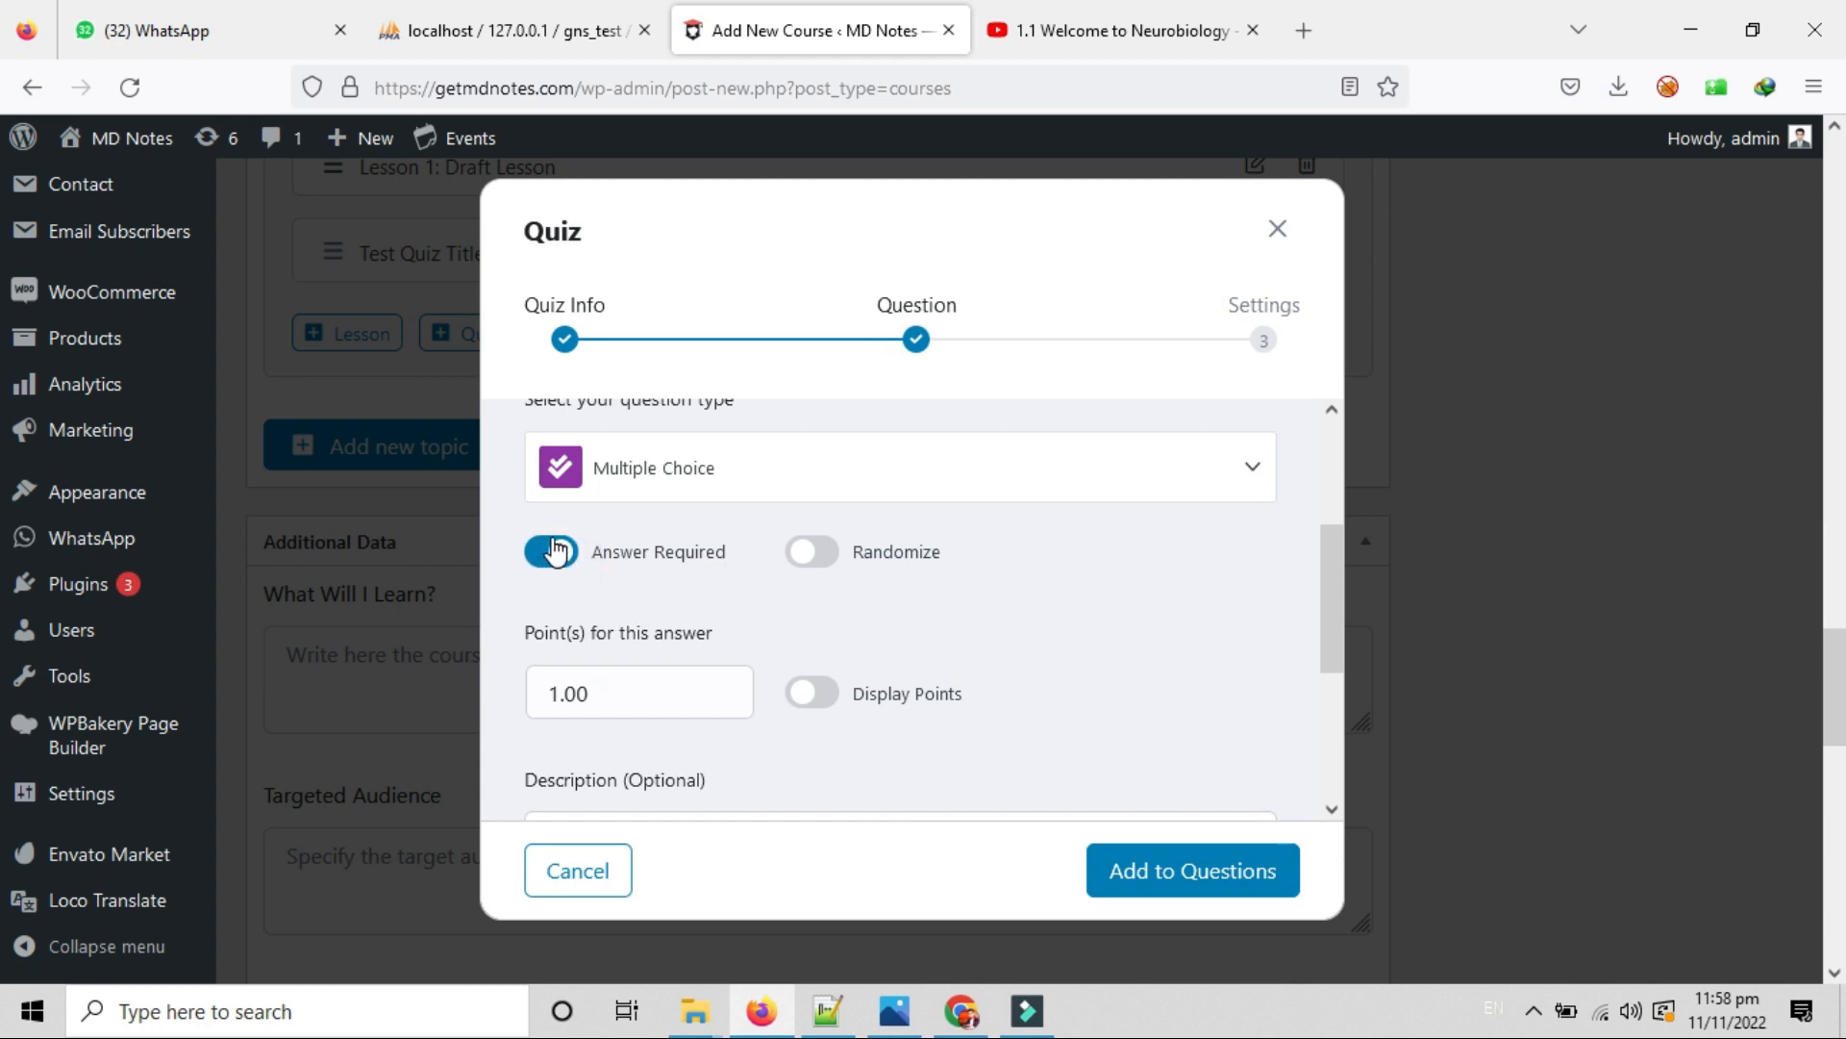
Turn on Randomize, set the question to 5.00 points, and enable Display Points.
click(813, 553)
scroll(731, 577, down, 1)
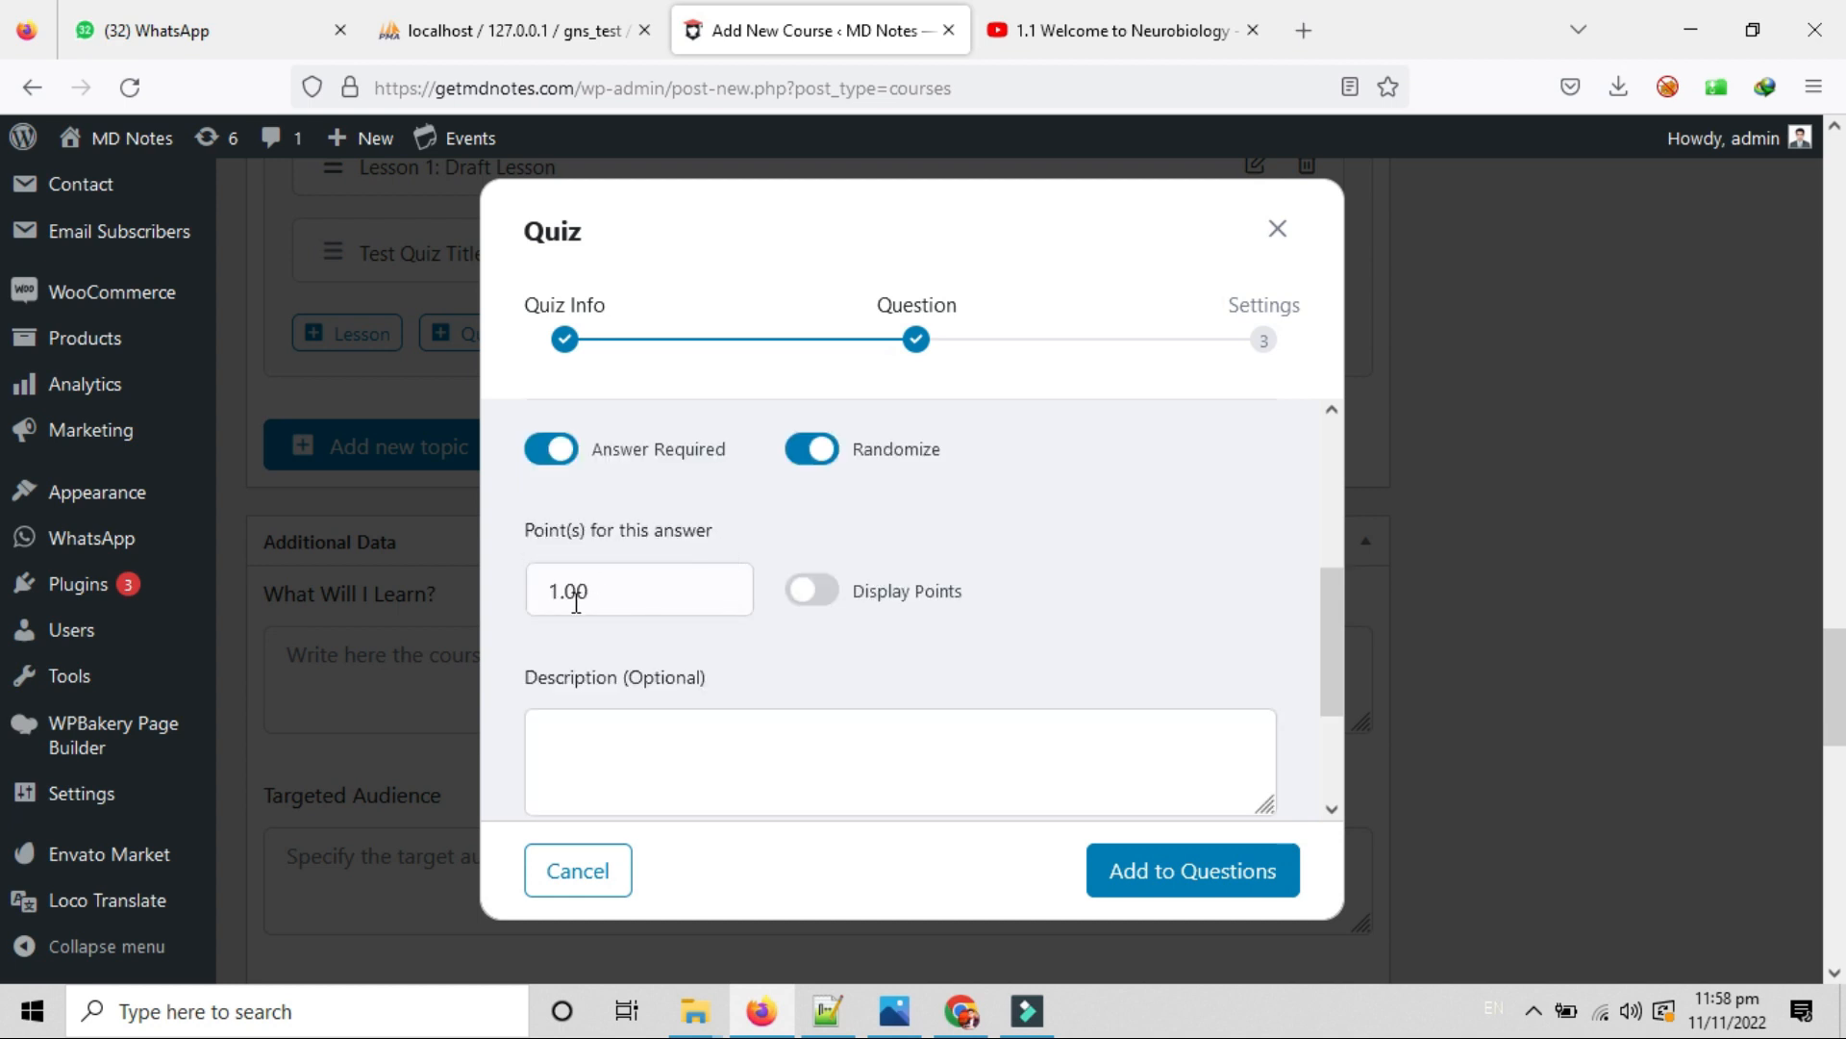
drag(558, 593, 499, 599)
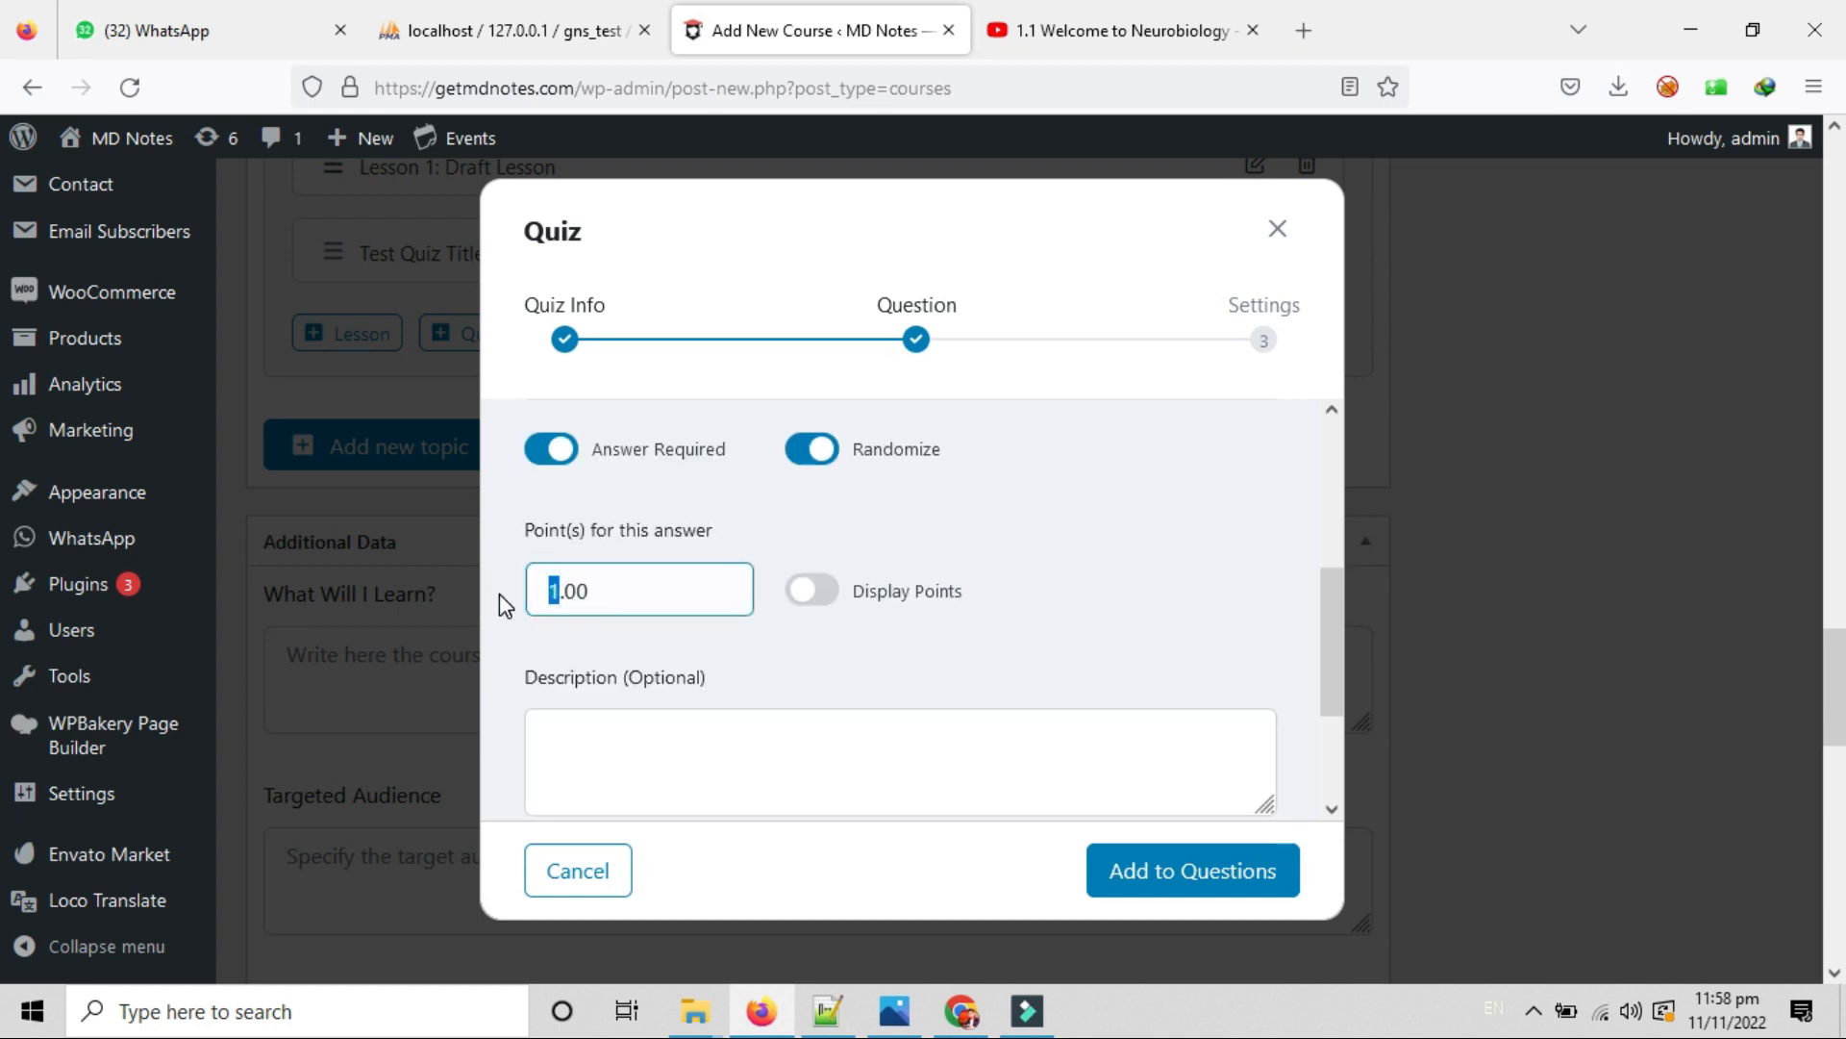
text(5)
click(813, 590)
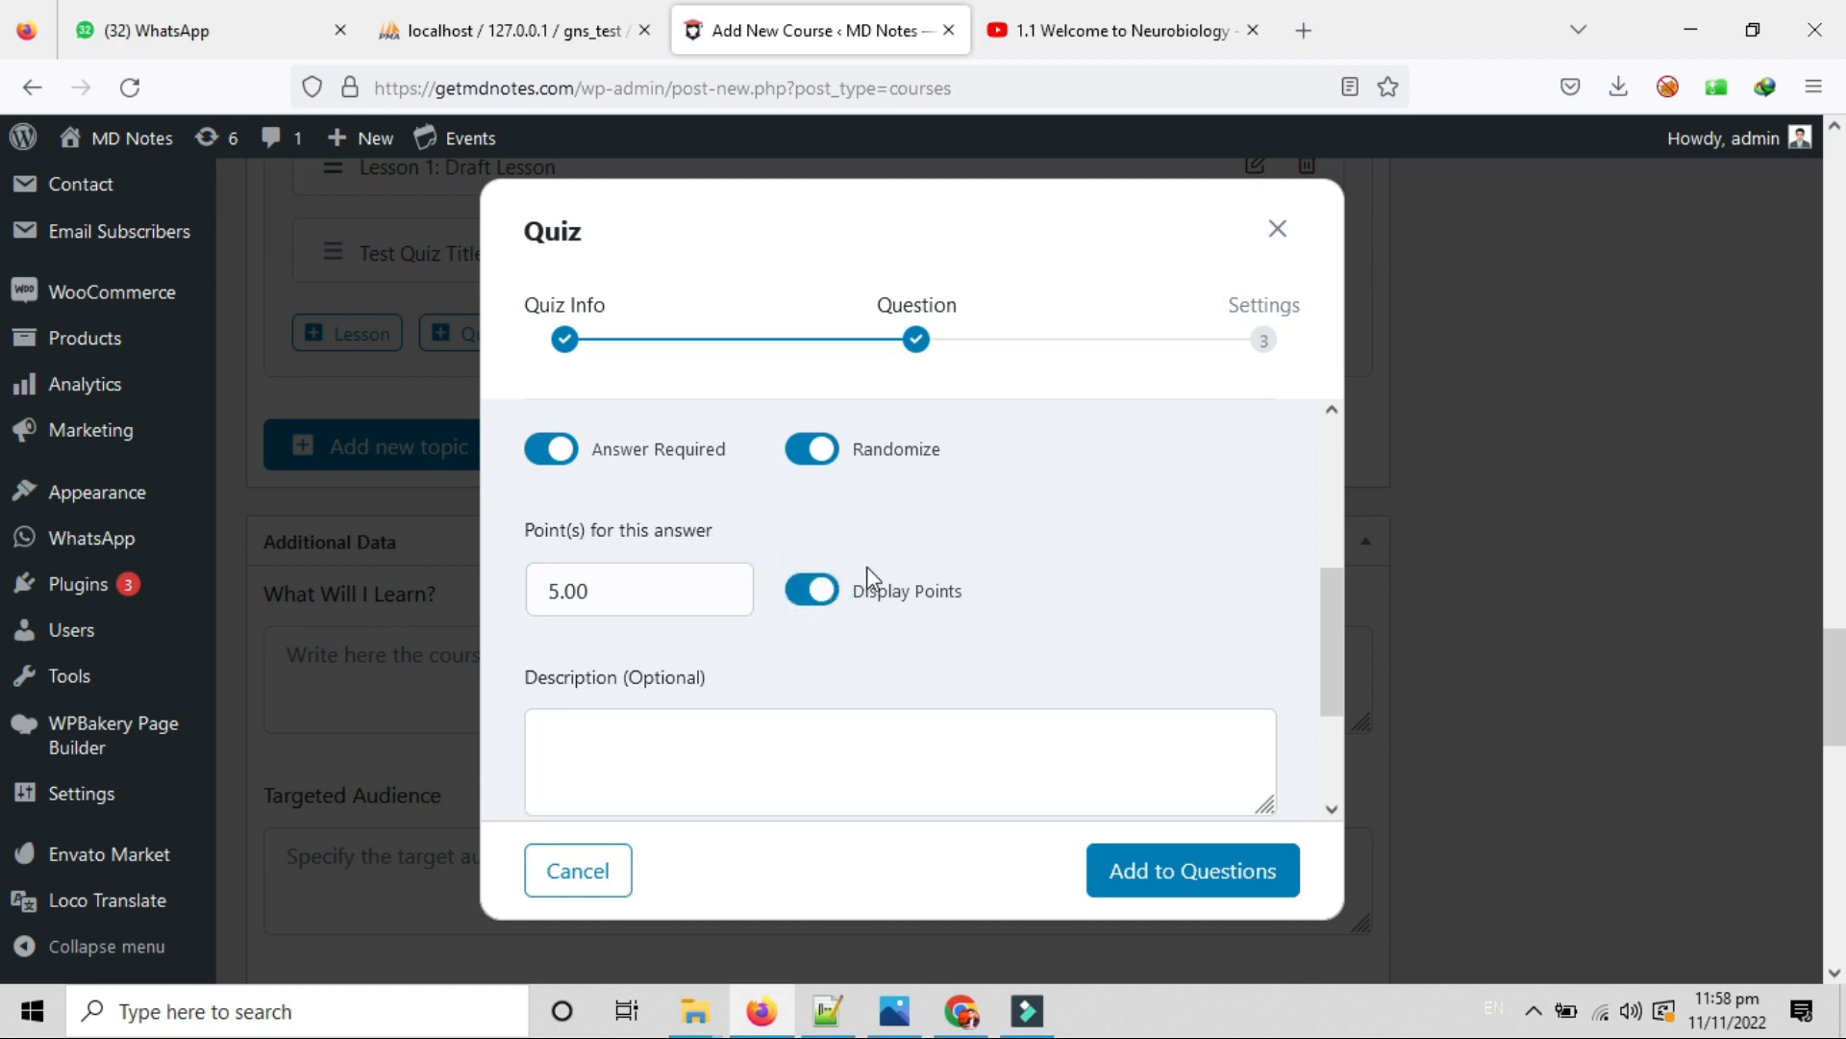
scroll(1044, 646, down, 3)
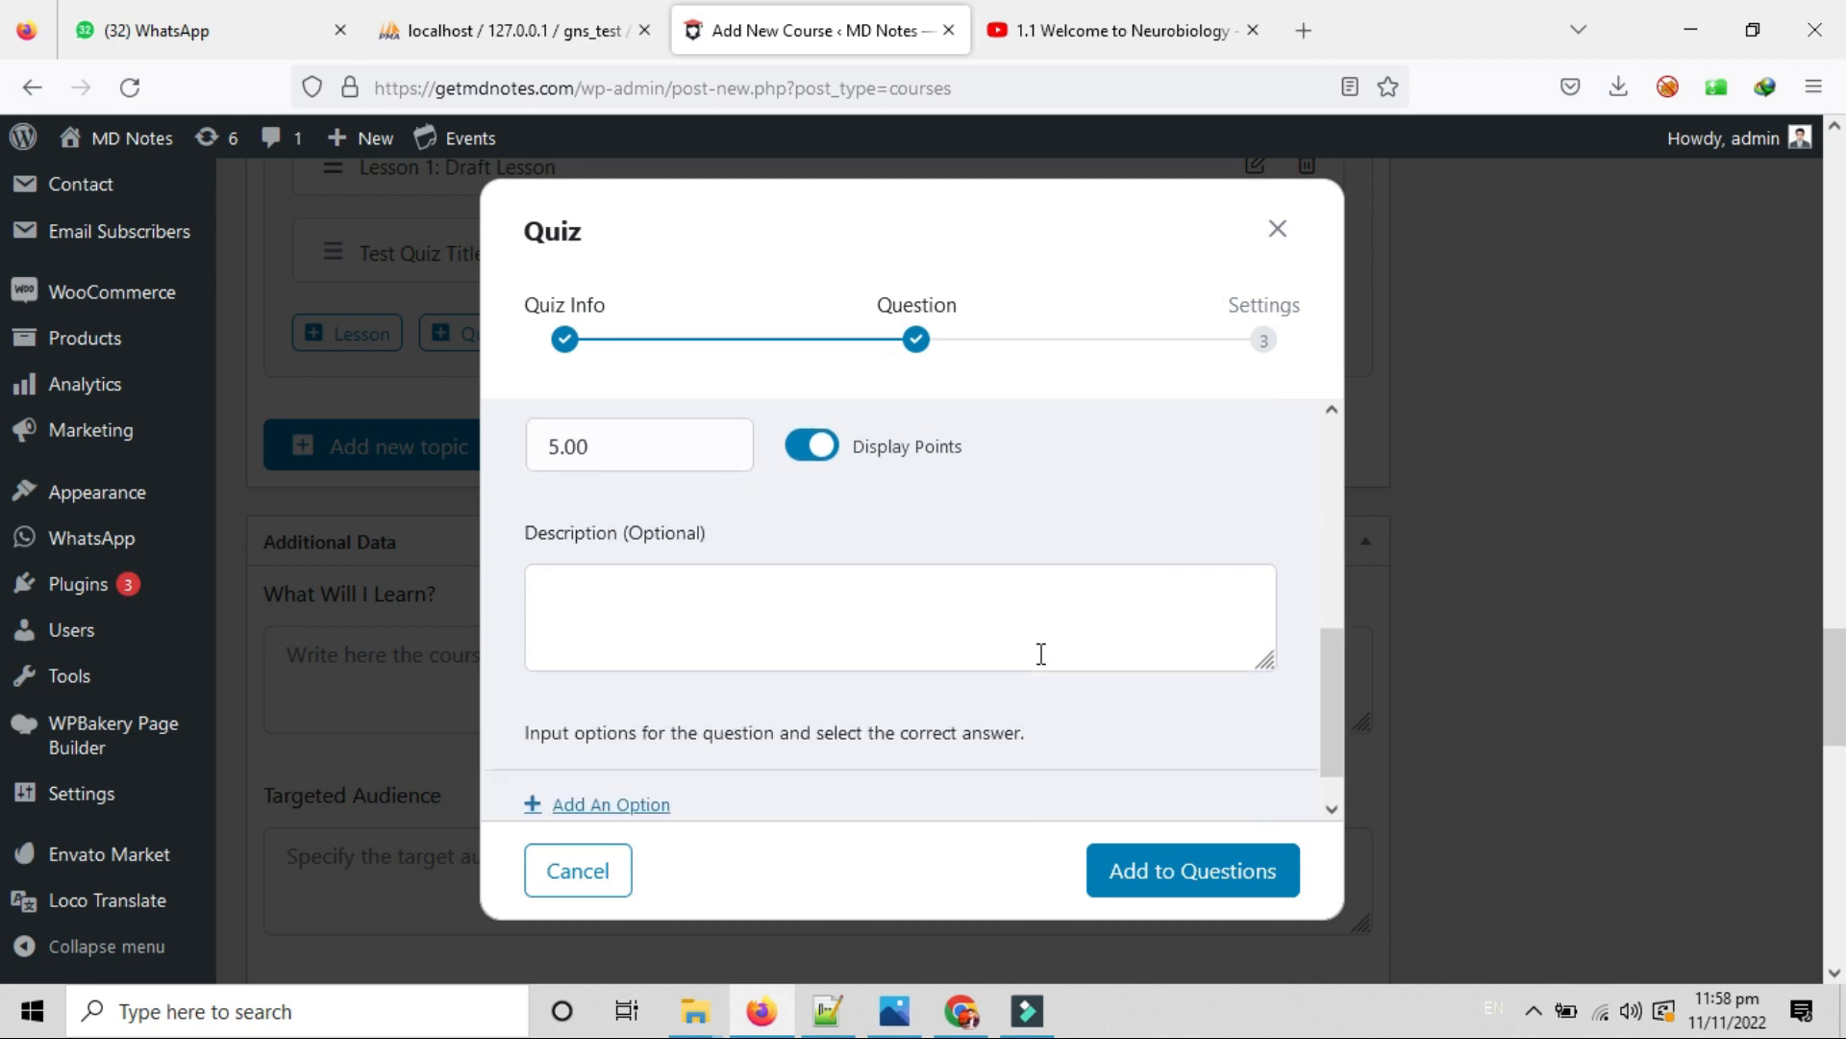
Scroll through the question settings and open a form for a new answer option.
click(726, 588)
scroll(683, 582, up, 3)
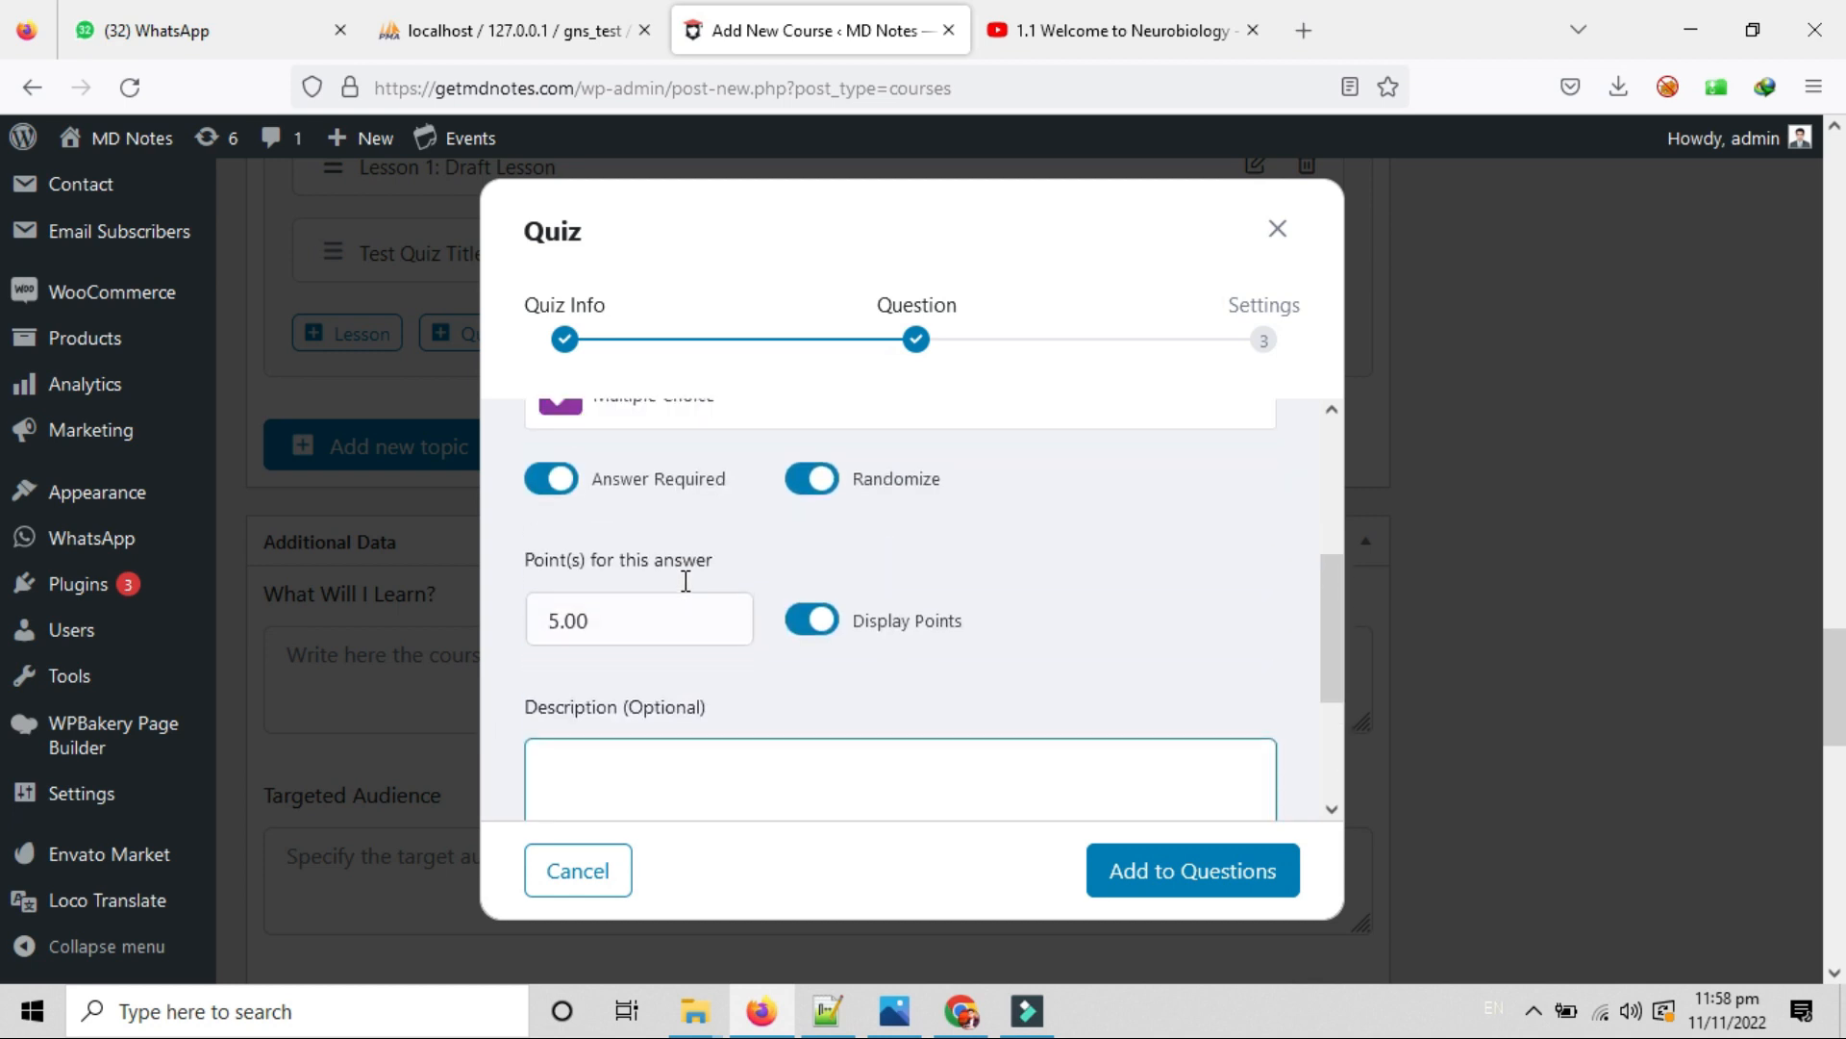
scroll(683, 582, down, 2)
scroll(684, 582, down, 1)
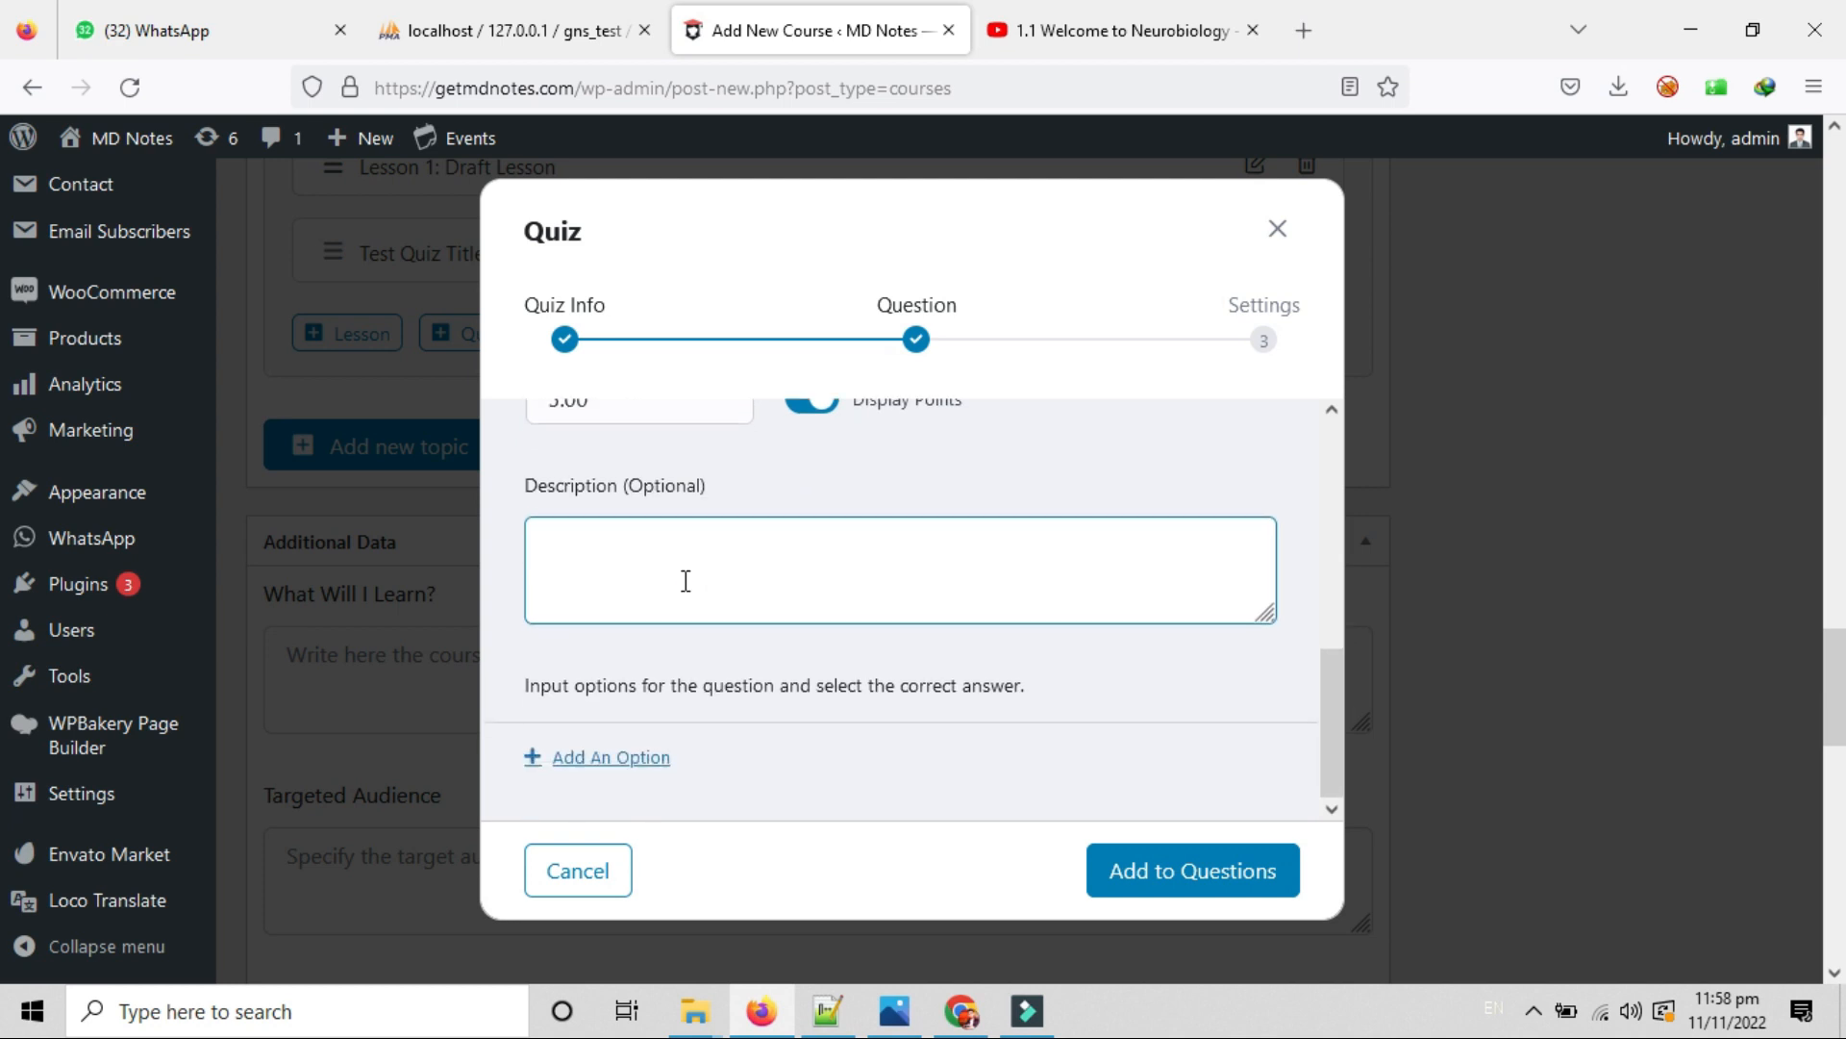
scroll(952, 717, down, 1)
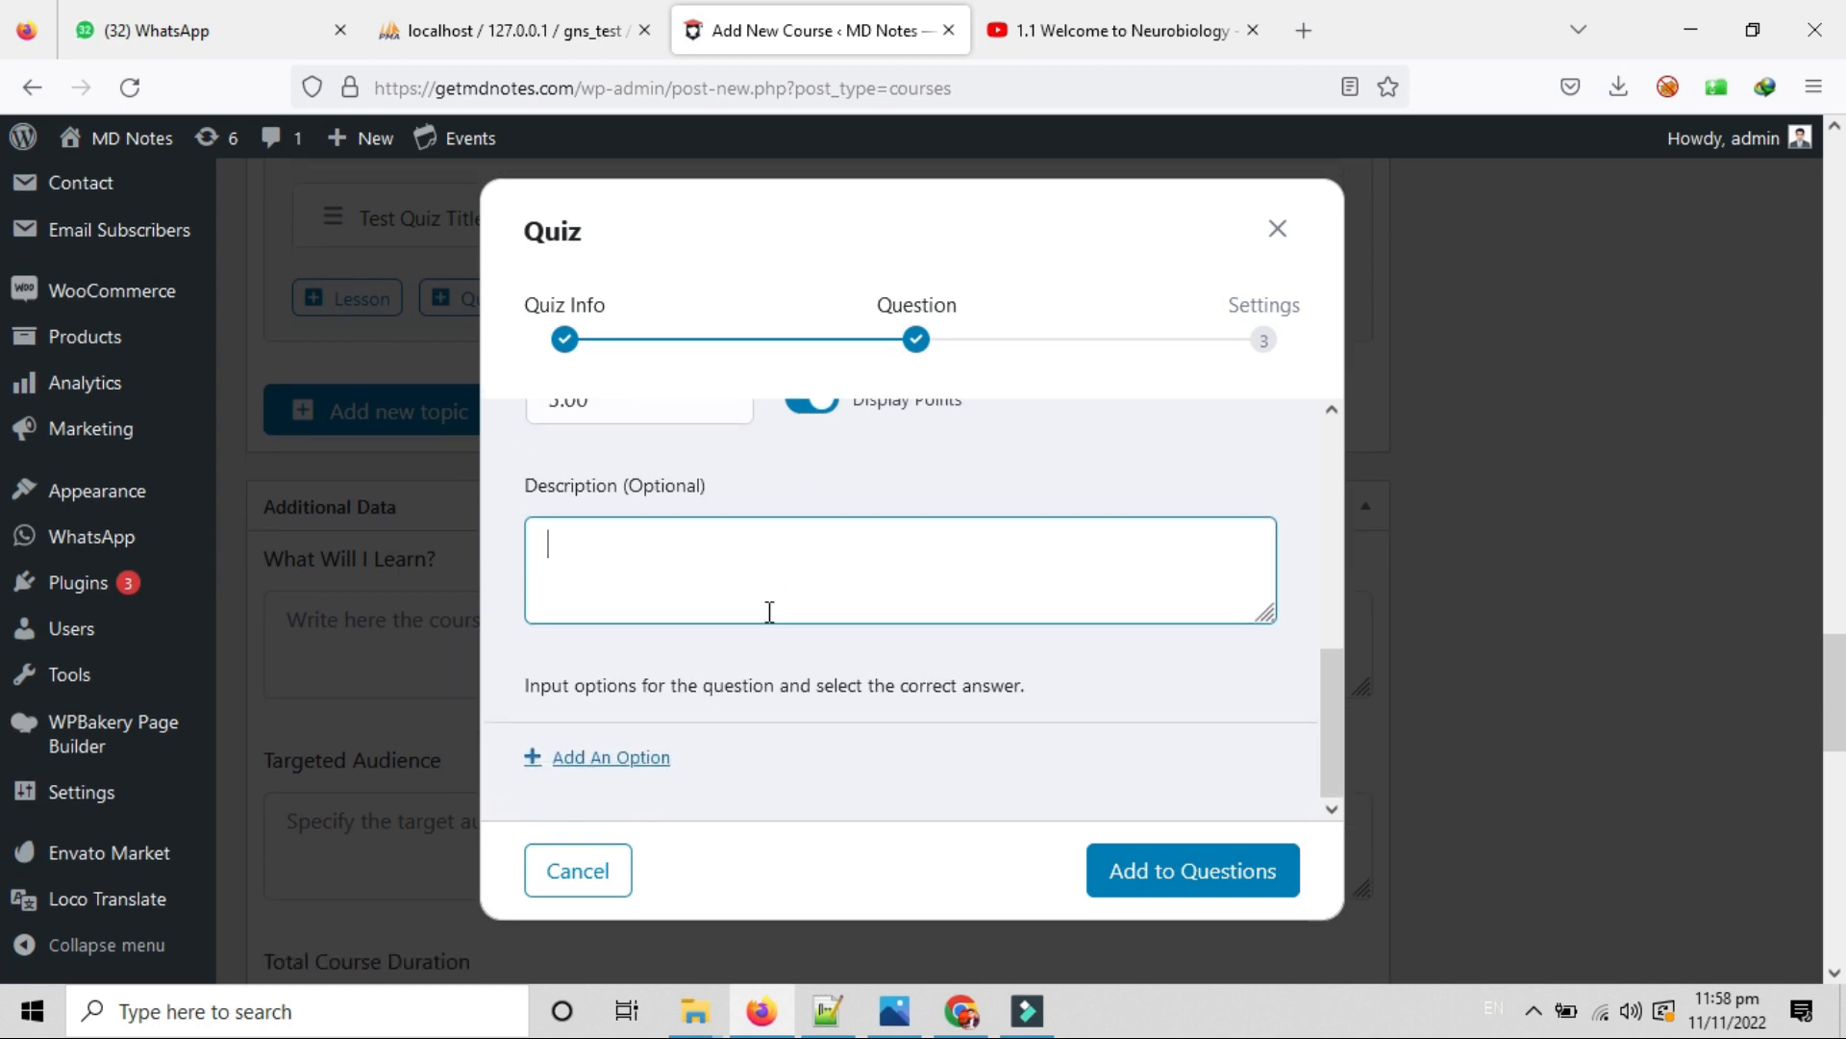
scroll(939, 805, up, 3)
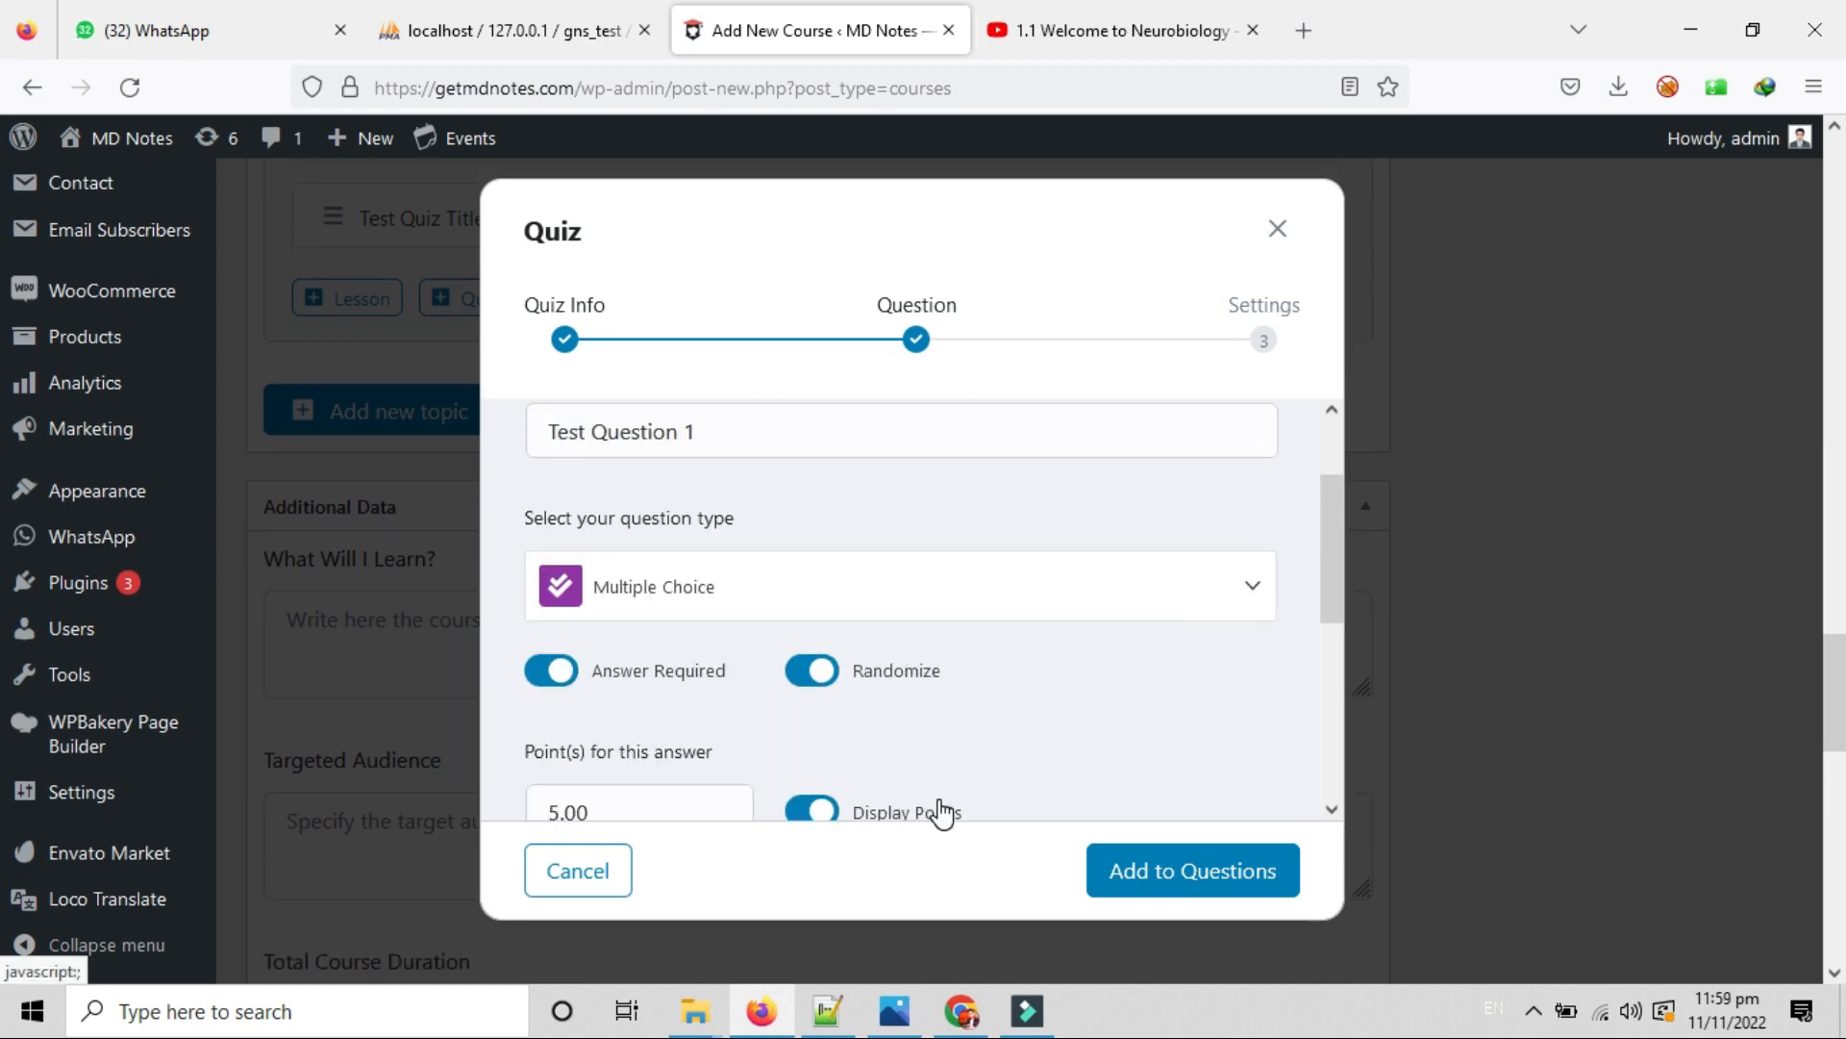
scroll(939, 808, down, 3)
scroll(938, 810, up, 3)
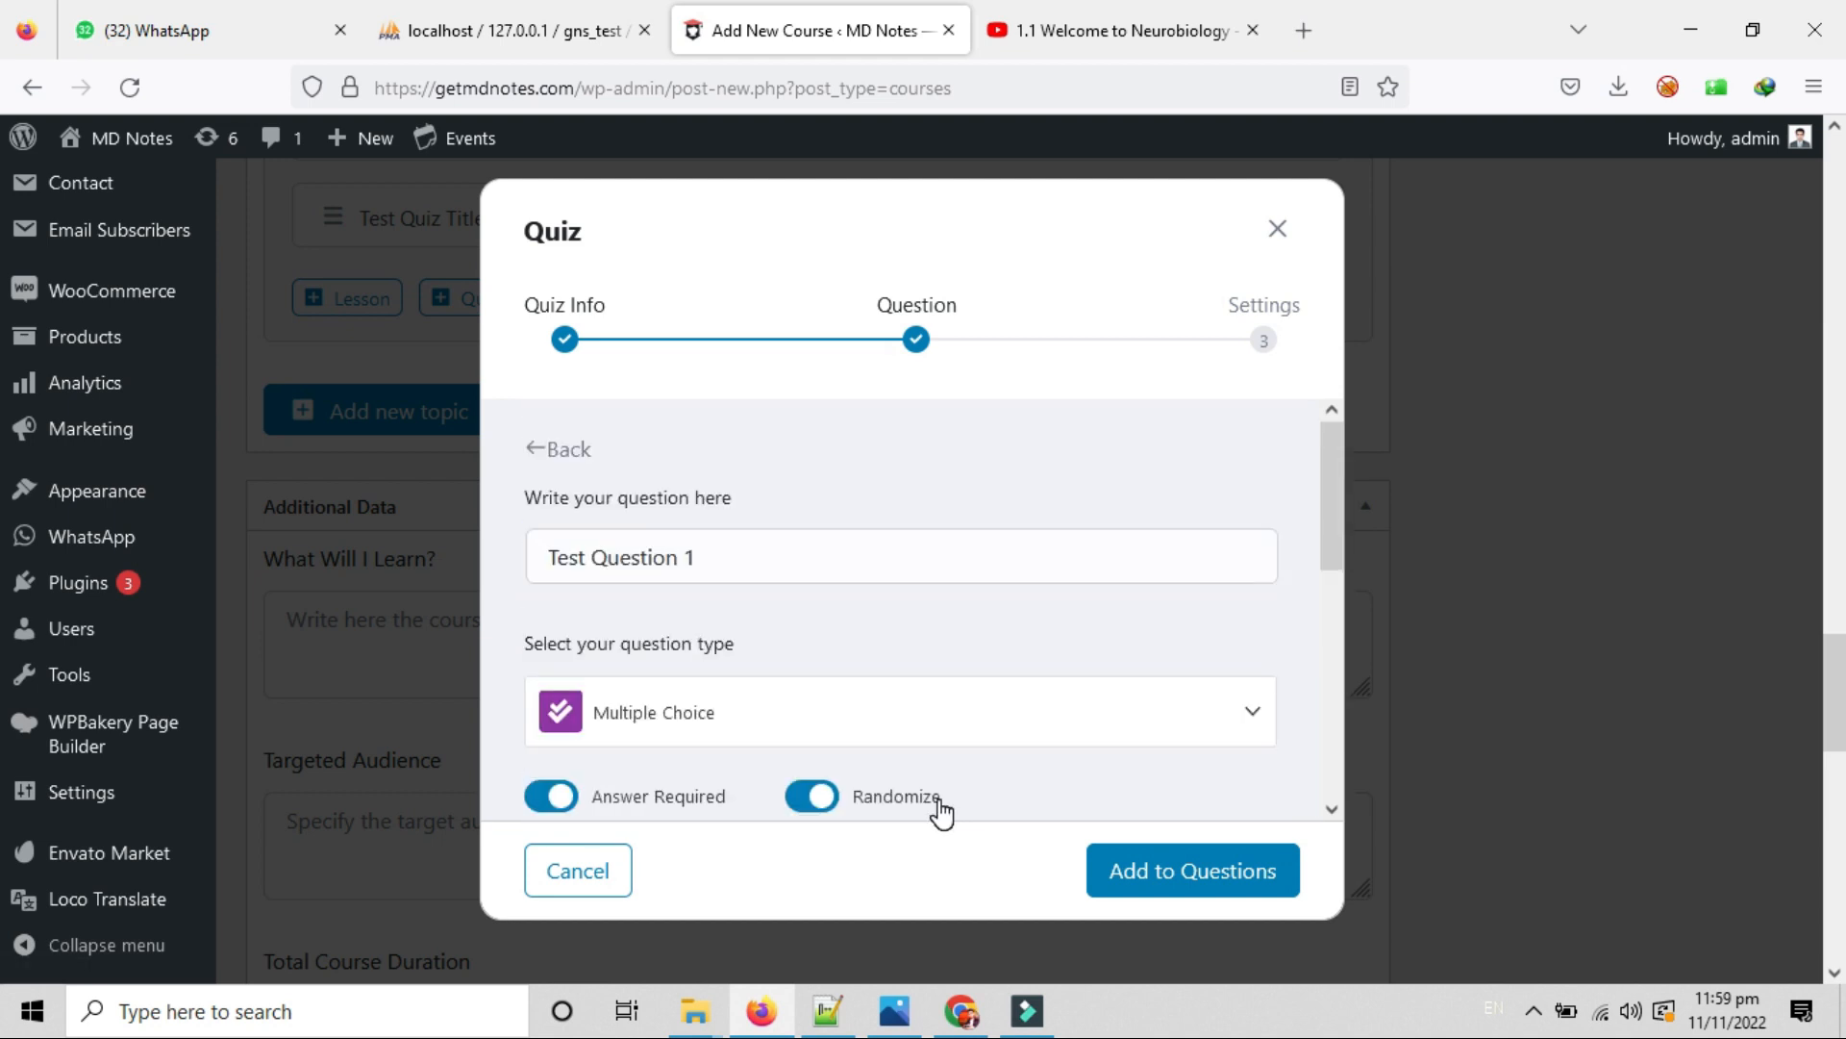
scroll(941, 813, down, 5)
scroll(940, 810, up, 3)
scroll(941, 811, down, 3)
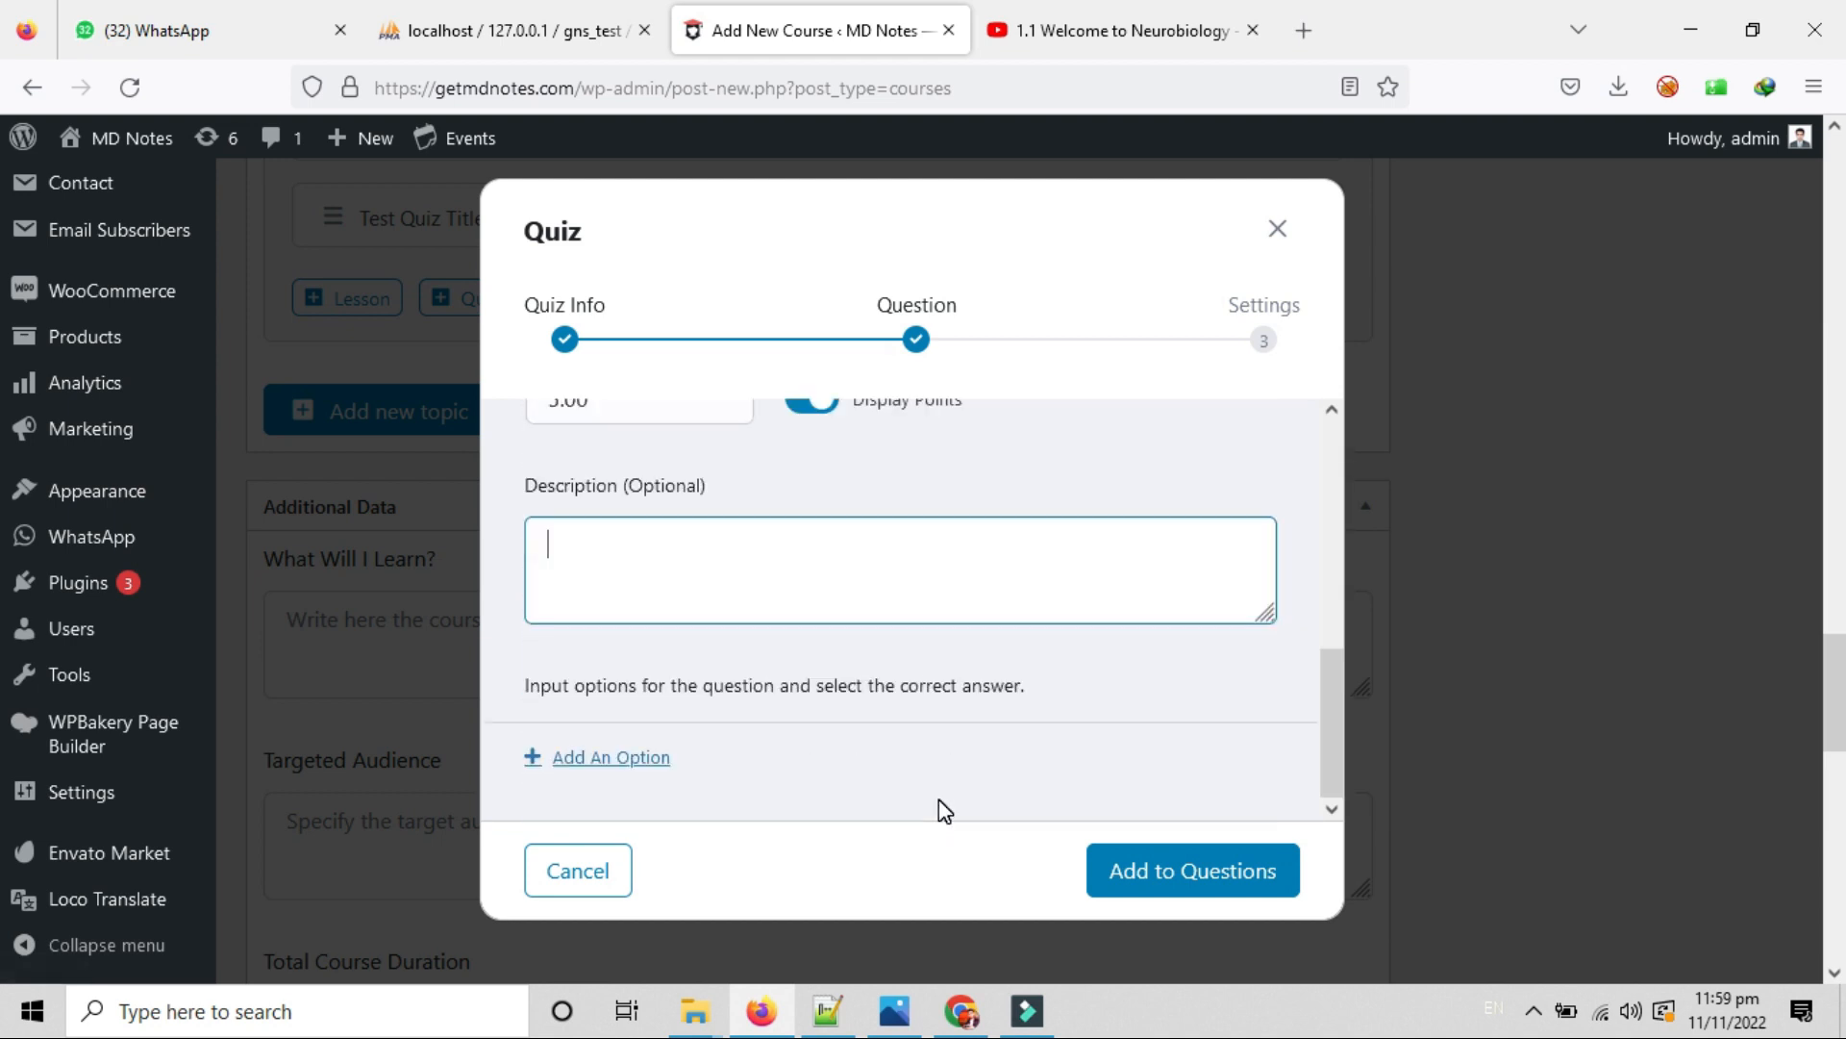
click(600, 759)
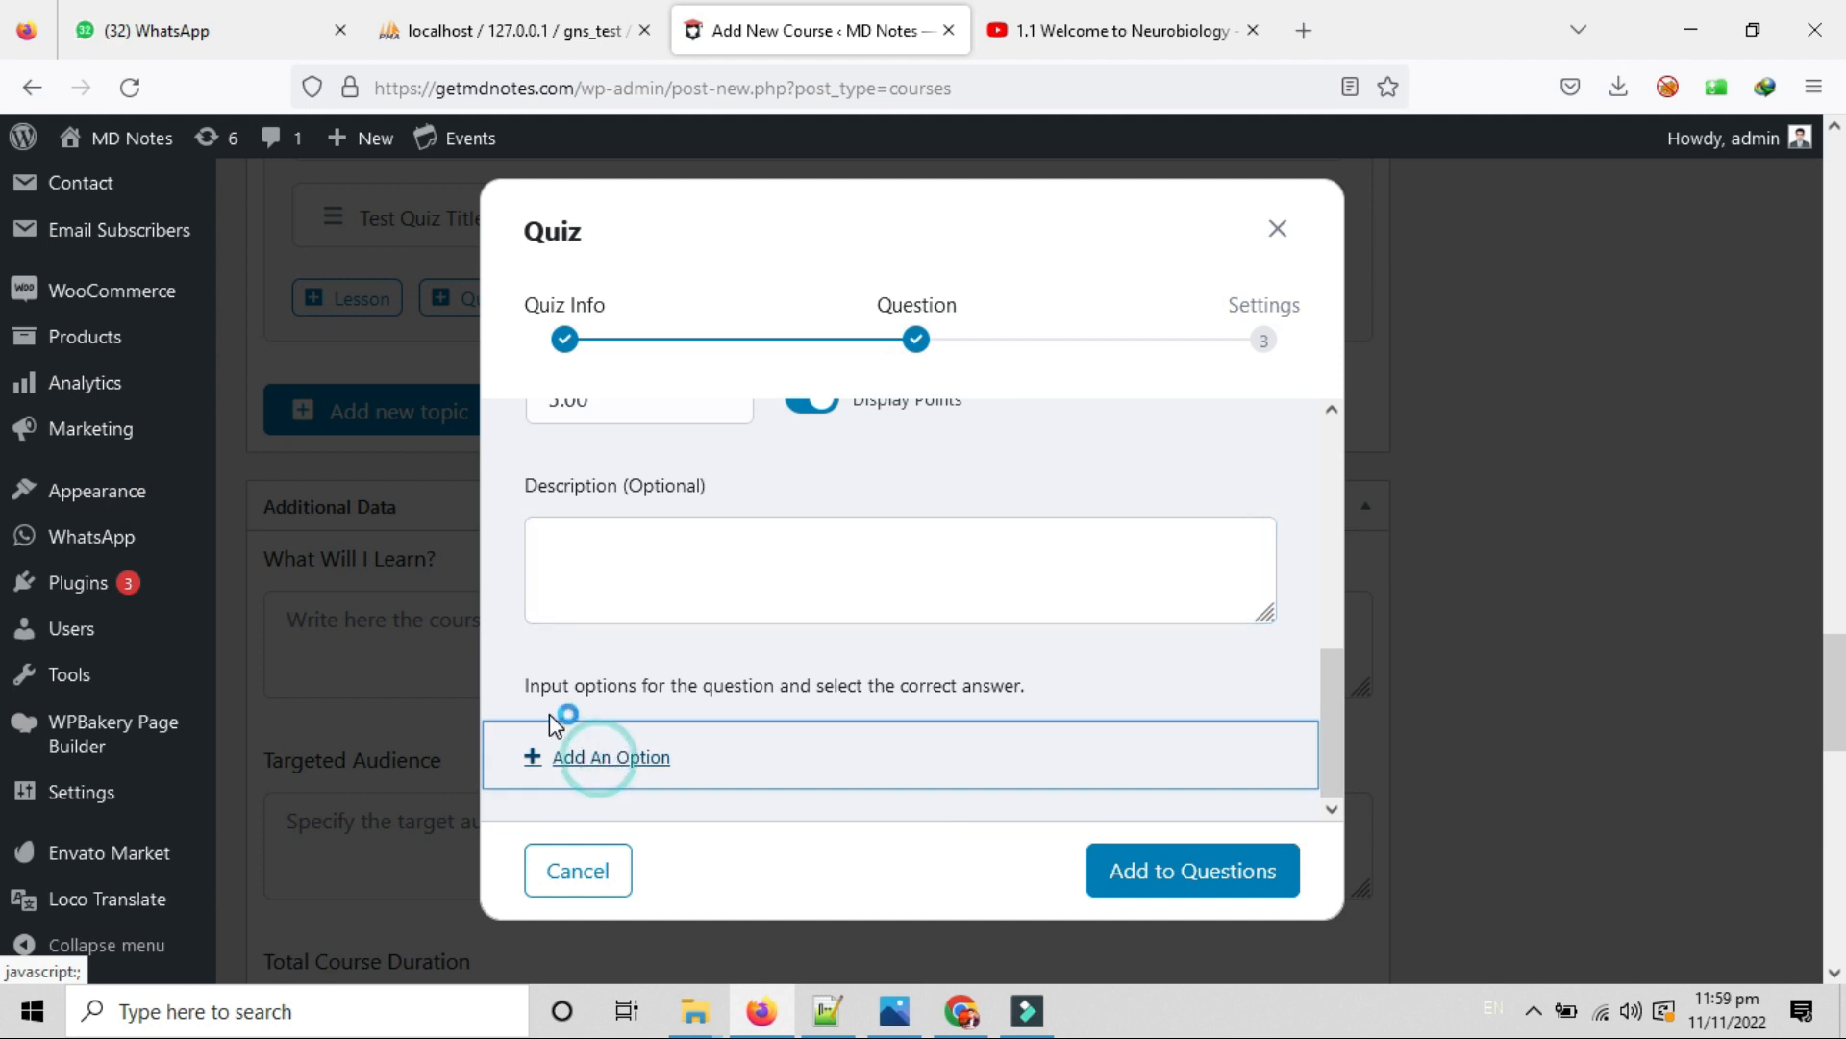
Enter 'Test Answer Title' as the answer title, closing the image picker without choosing an image.
scroll(589, 742, down, 3)
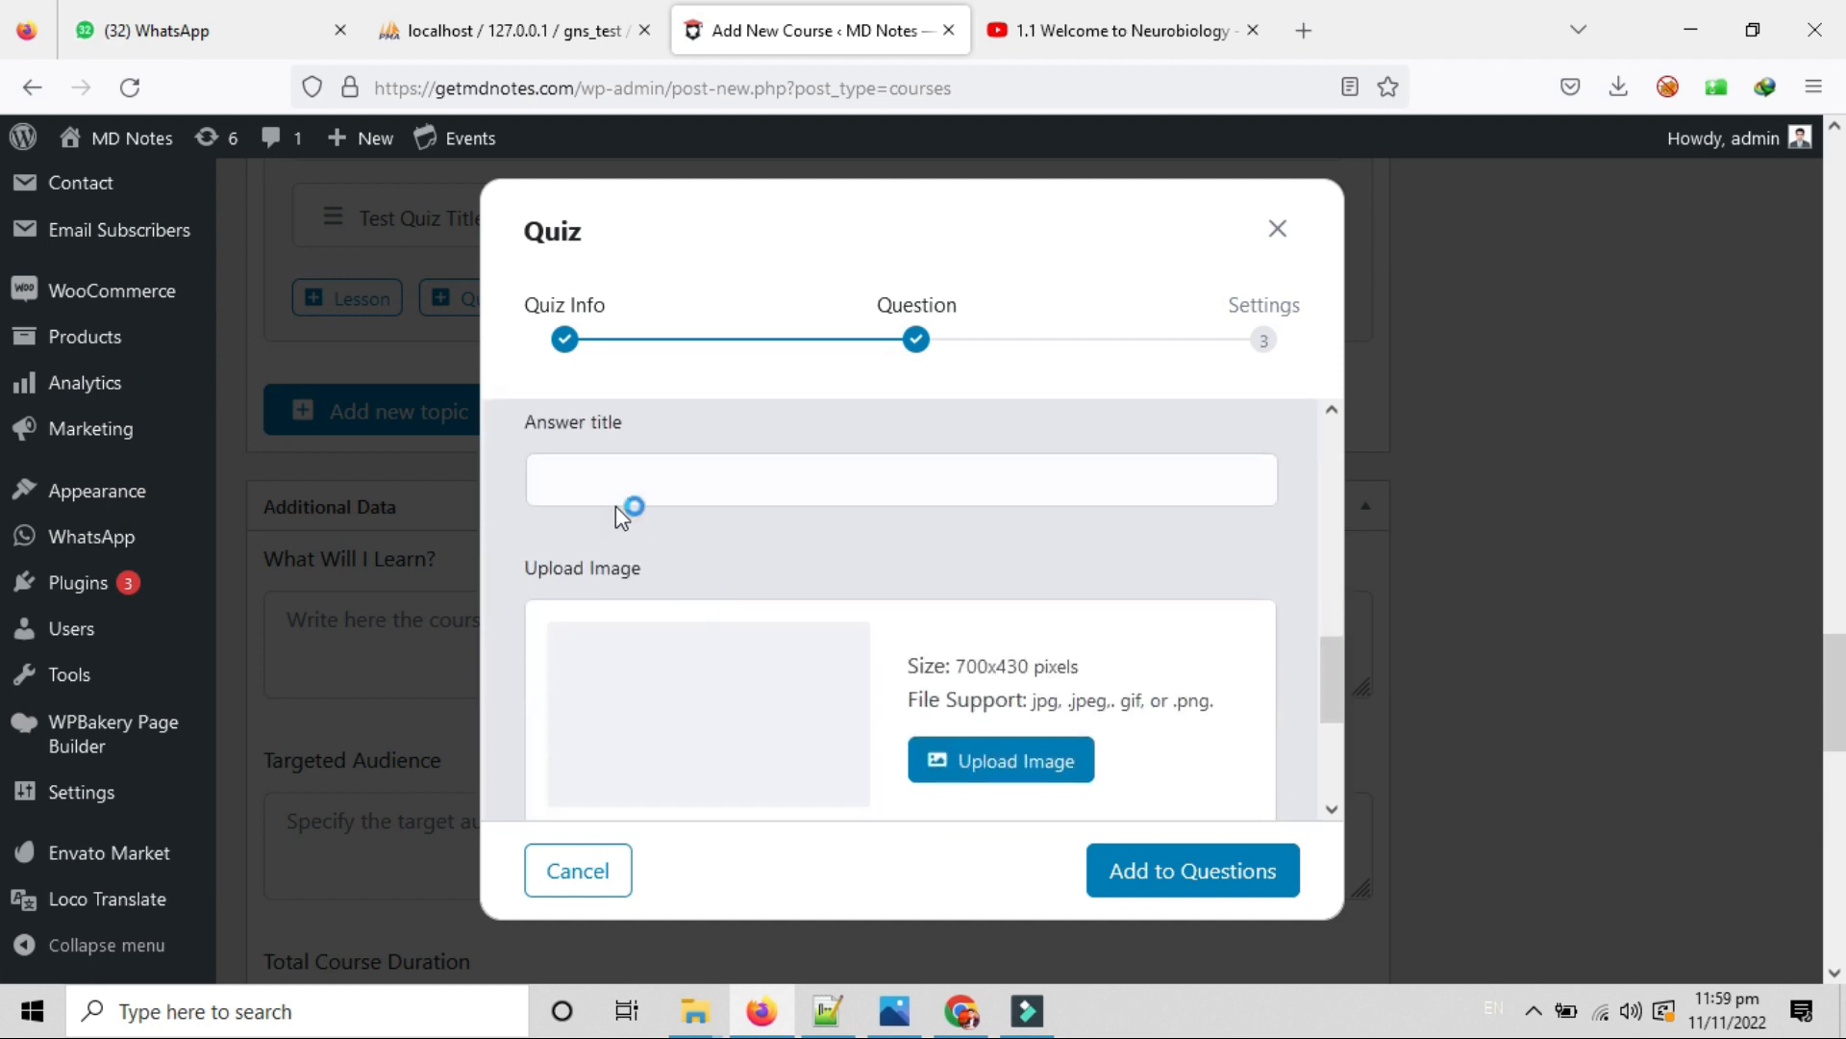
click(609, 484)
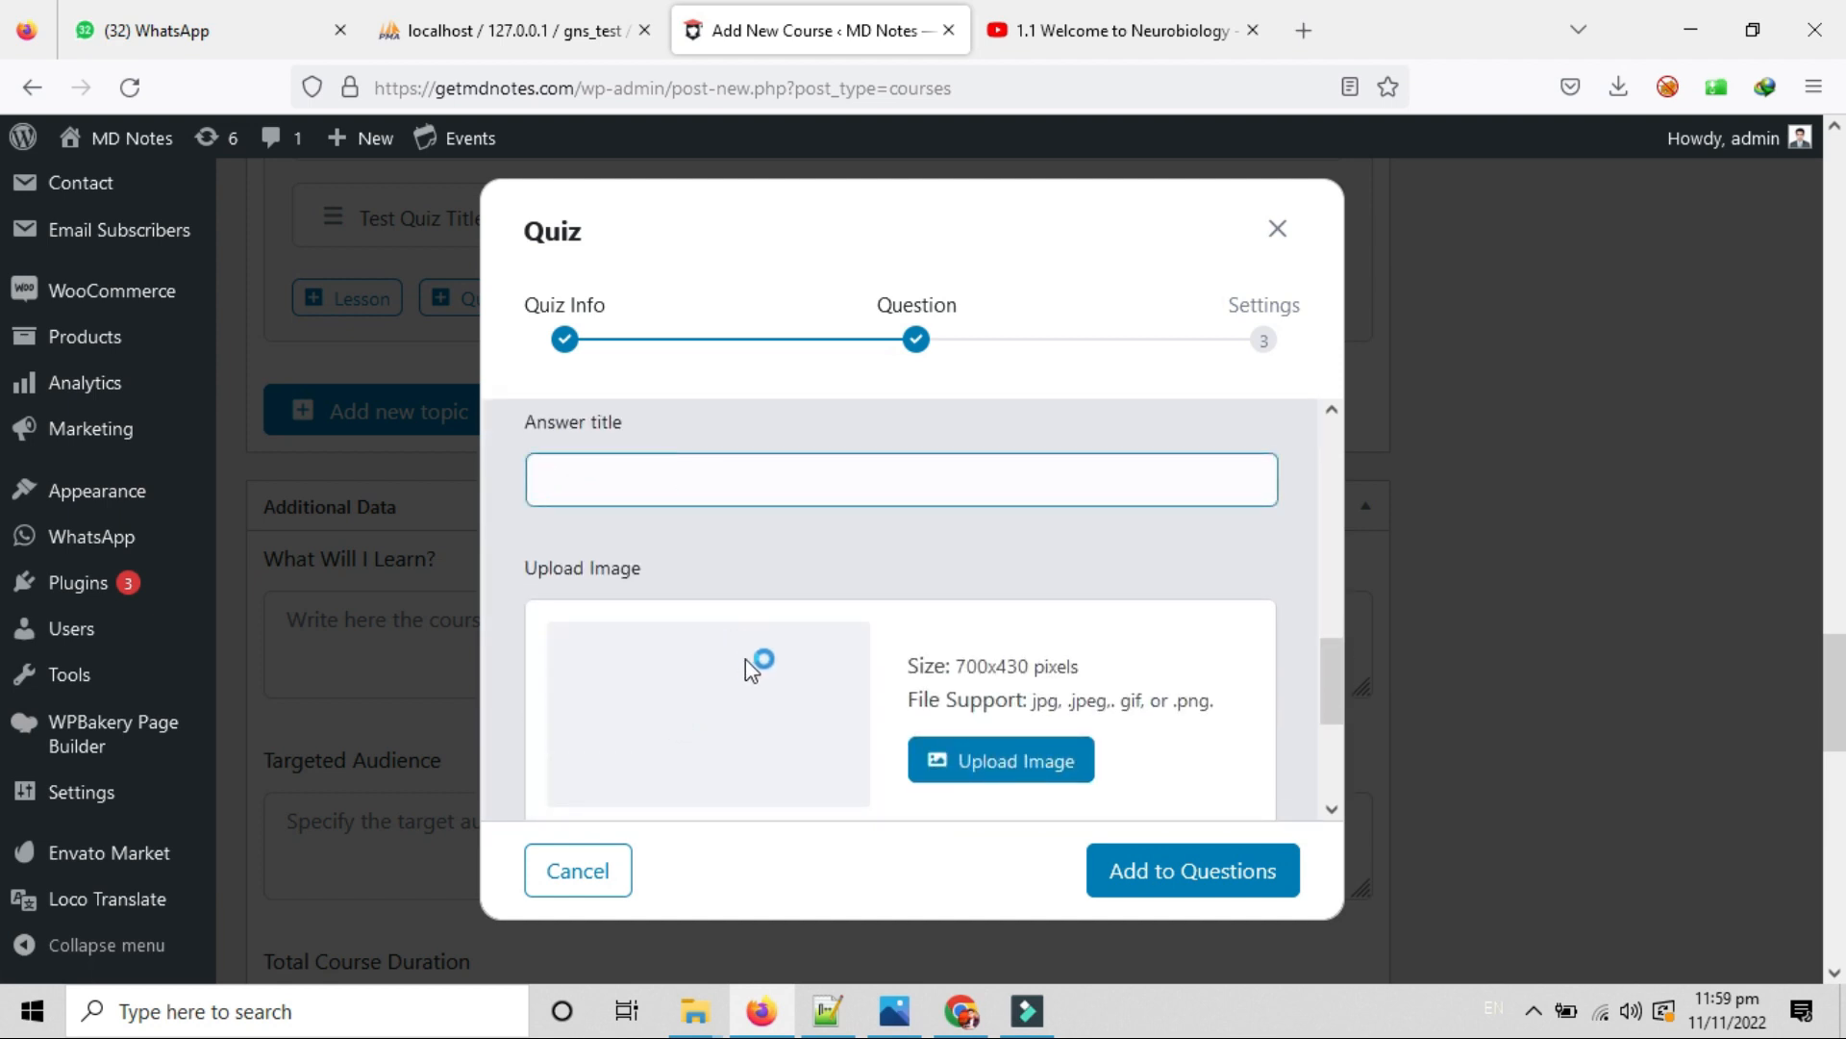
scroll(746, 660, down, 3)
scroll(711, 529, up, 4)
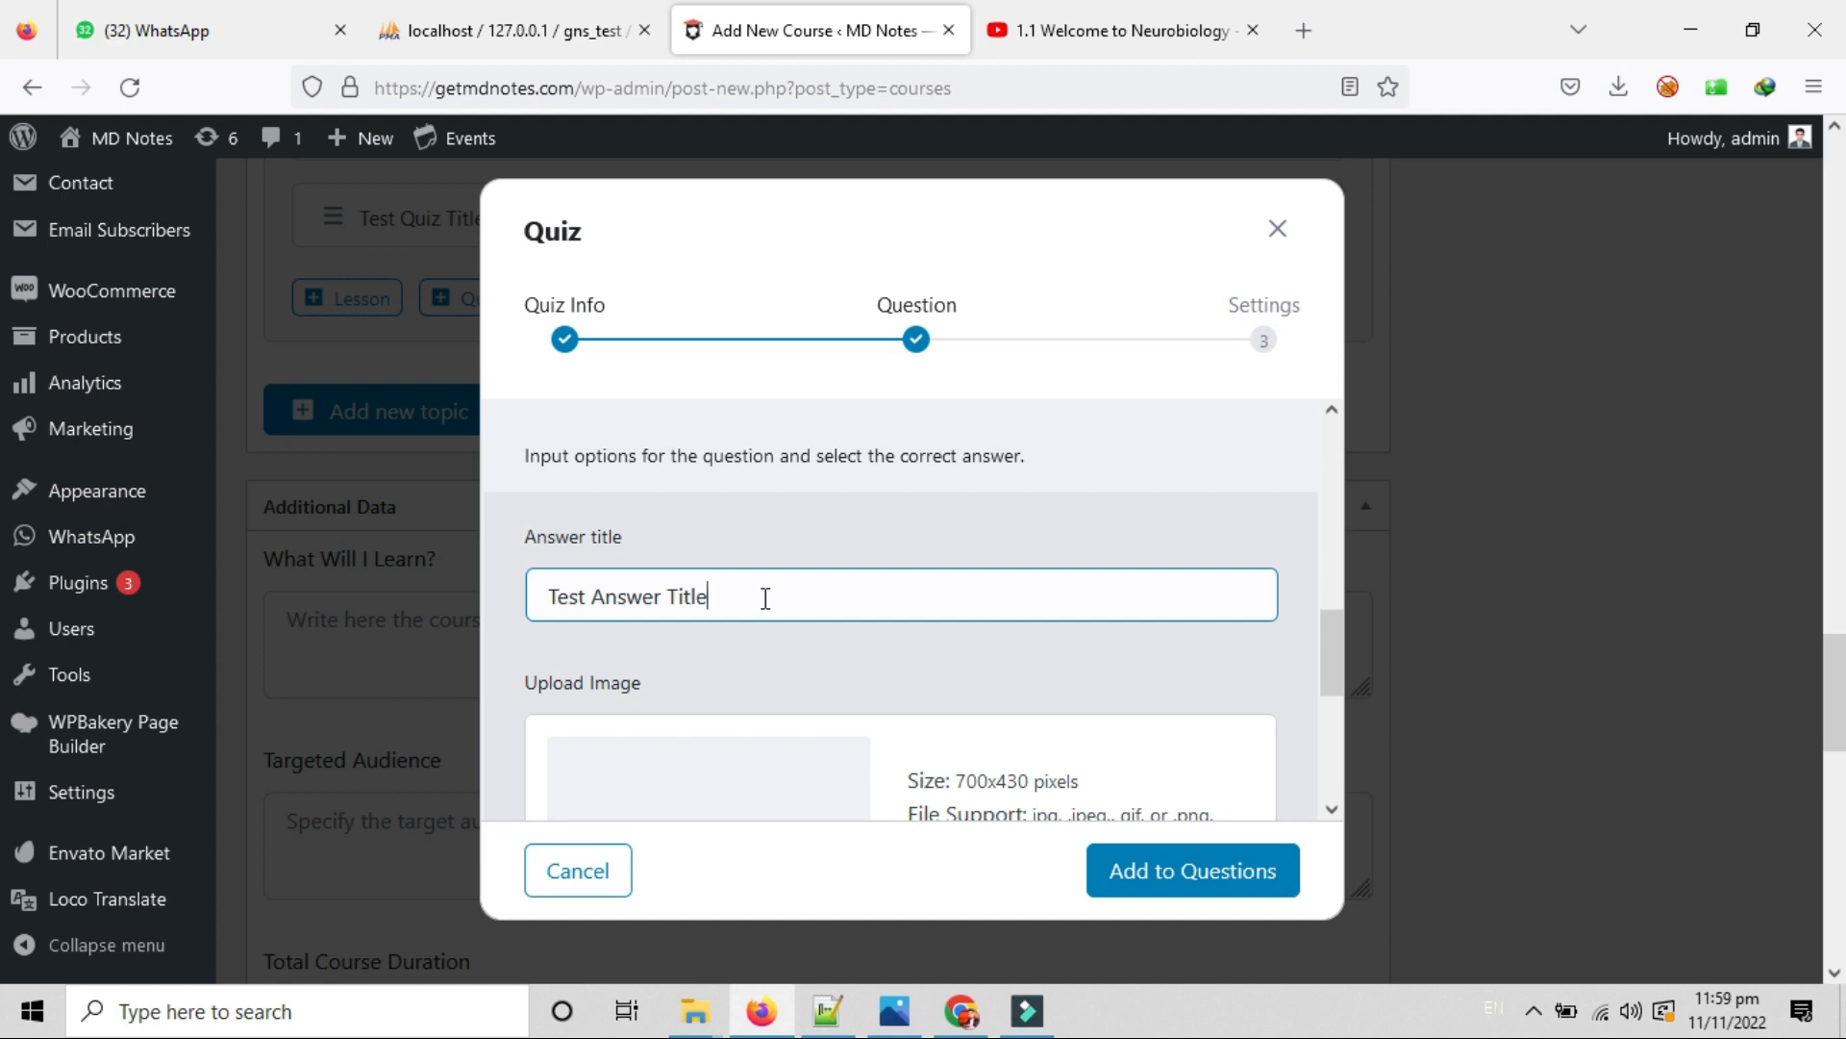
scroll(765, 598, down, 5)
scroll(874, 552, up, 3)
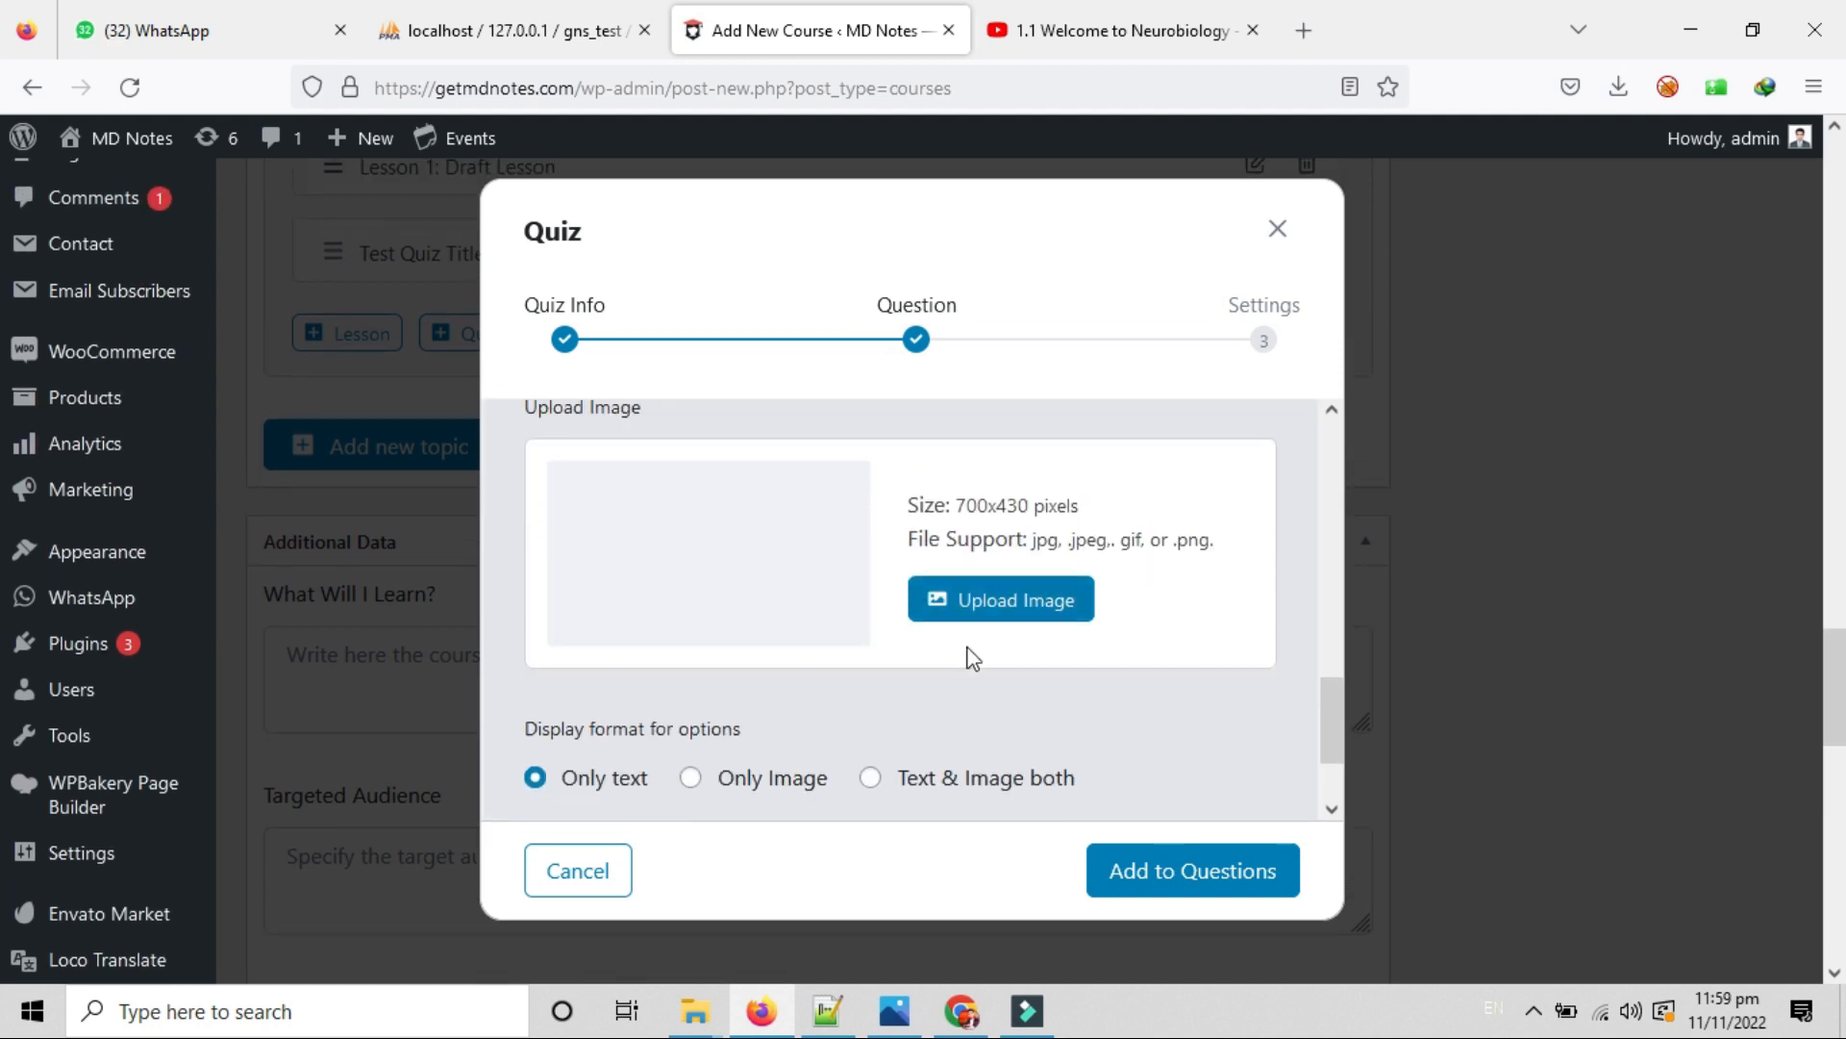
click(995, 602)
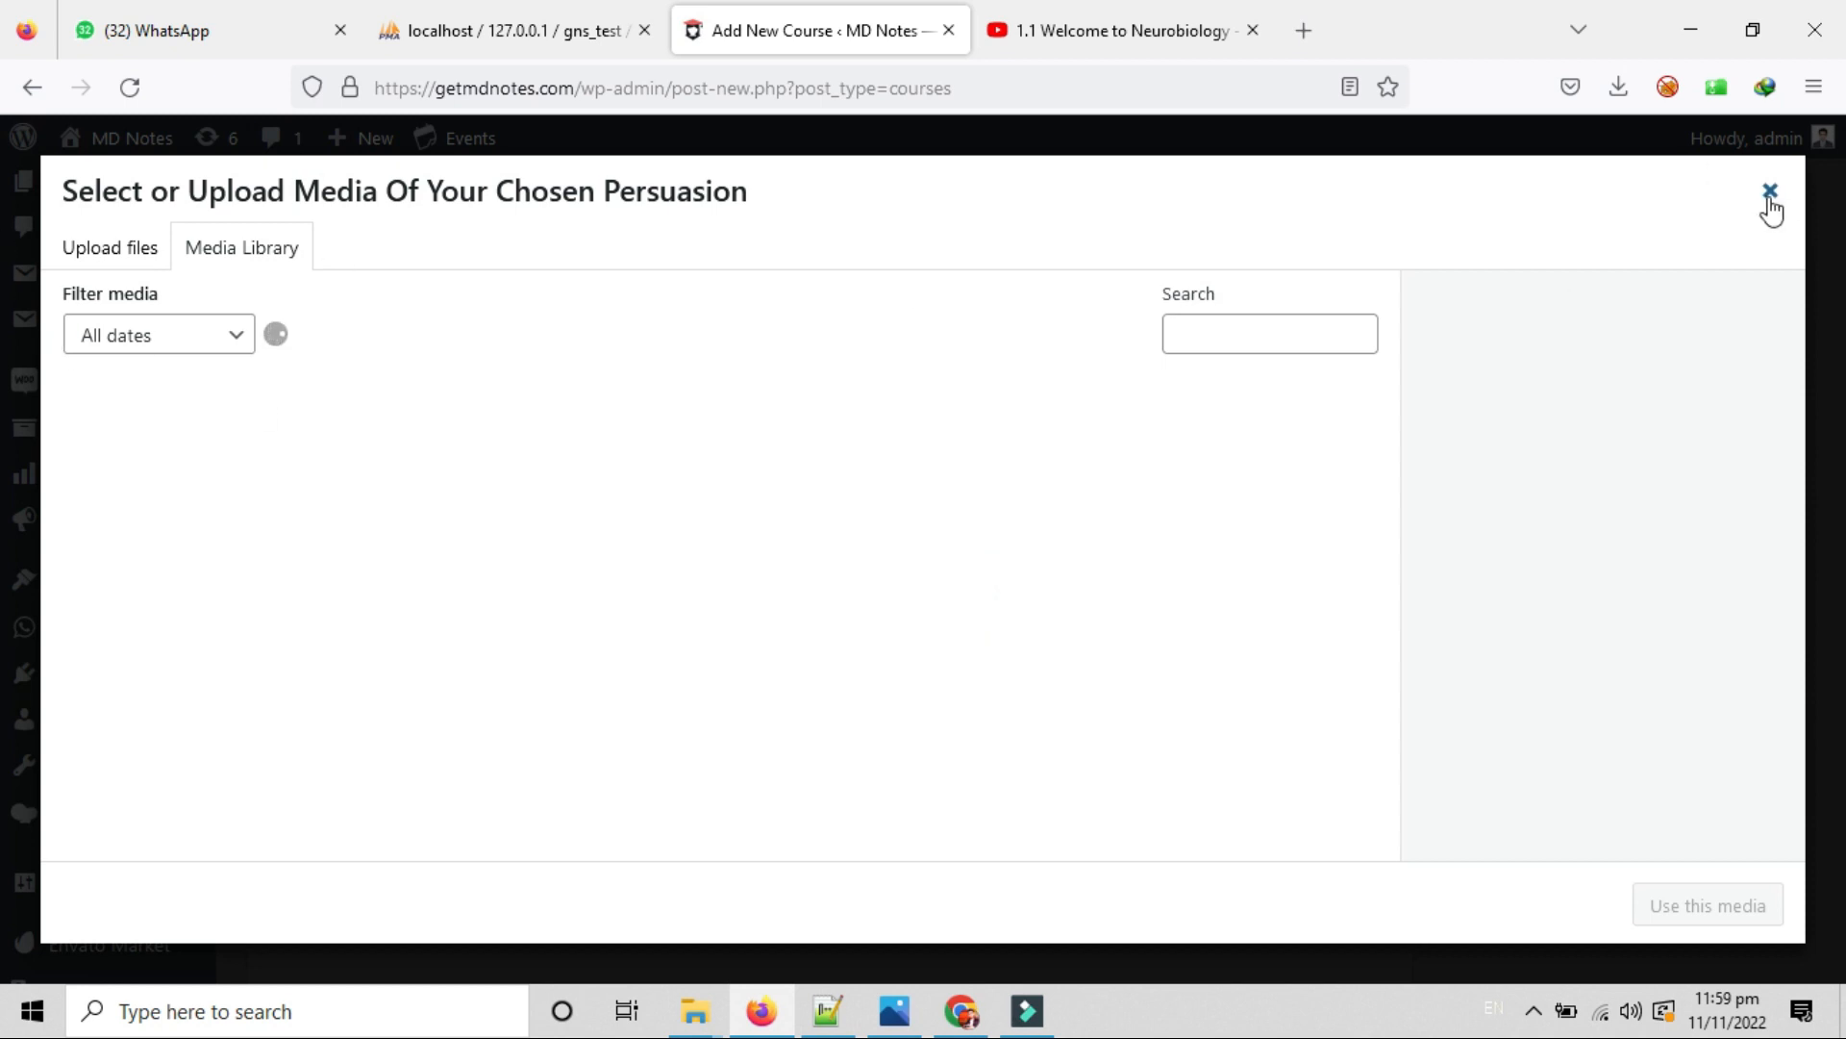
click(86, 252)
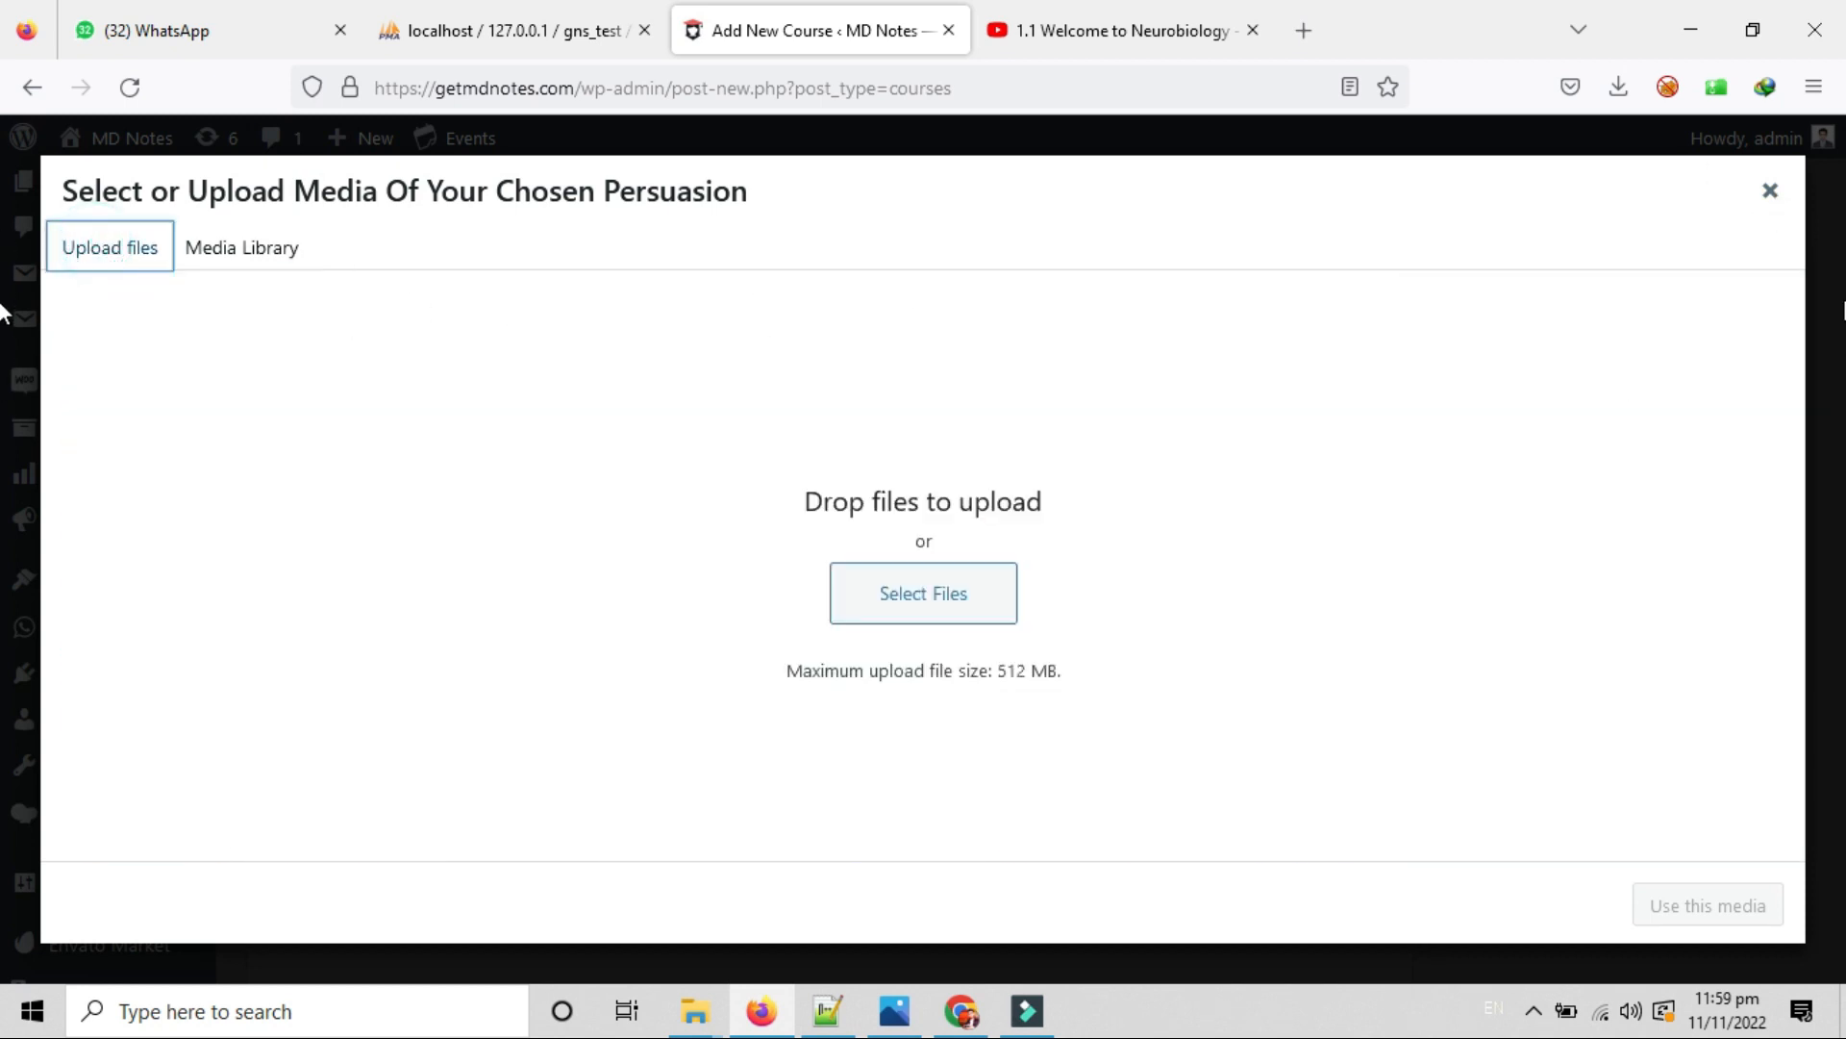
click(1768, 200)
Save the first answer option with display format Only text.
scroll(846, 616, down, 2)
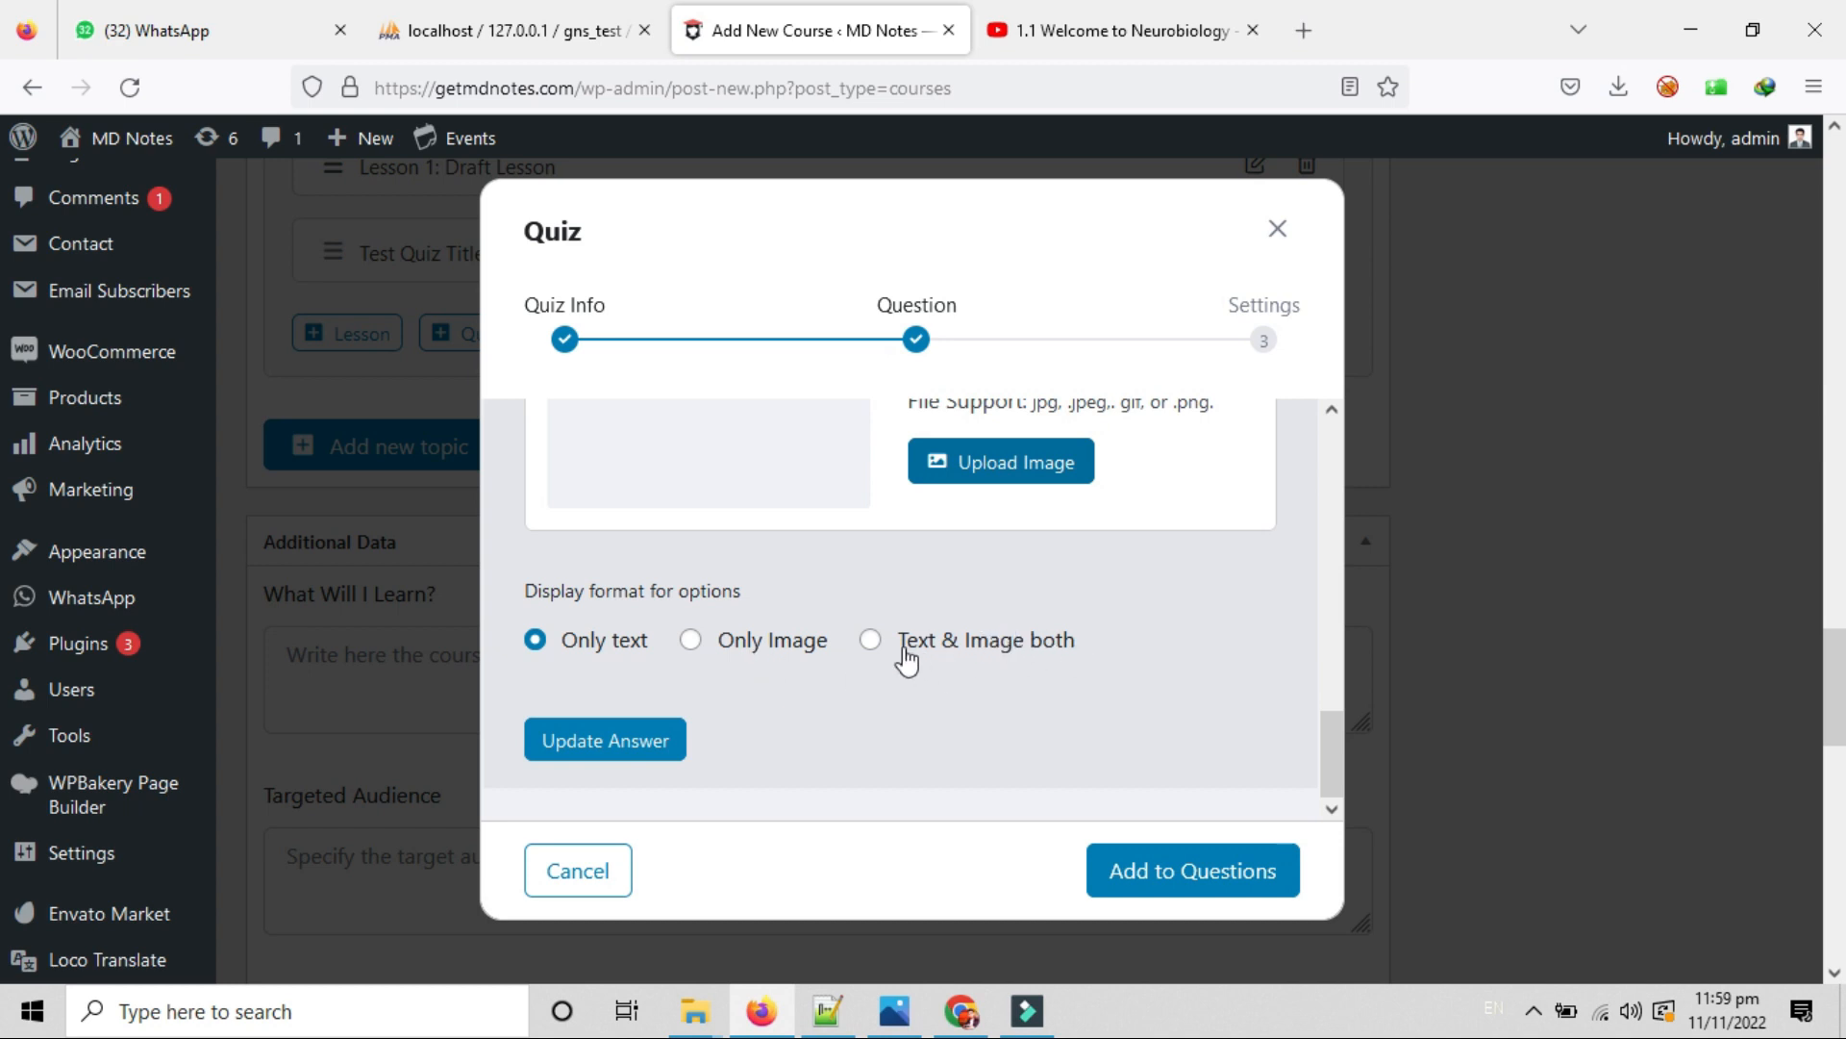
scroll(1067, 654, down, 1)
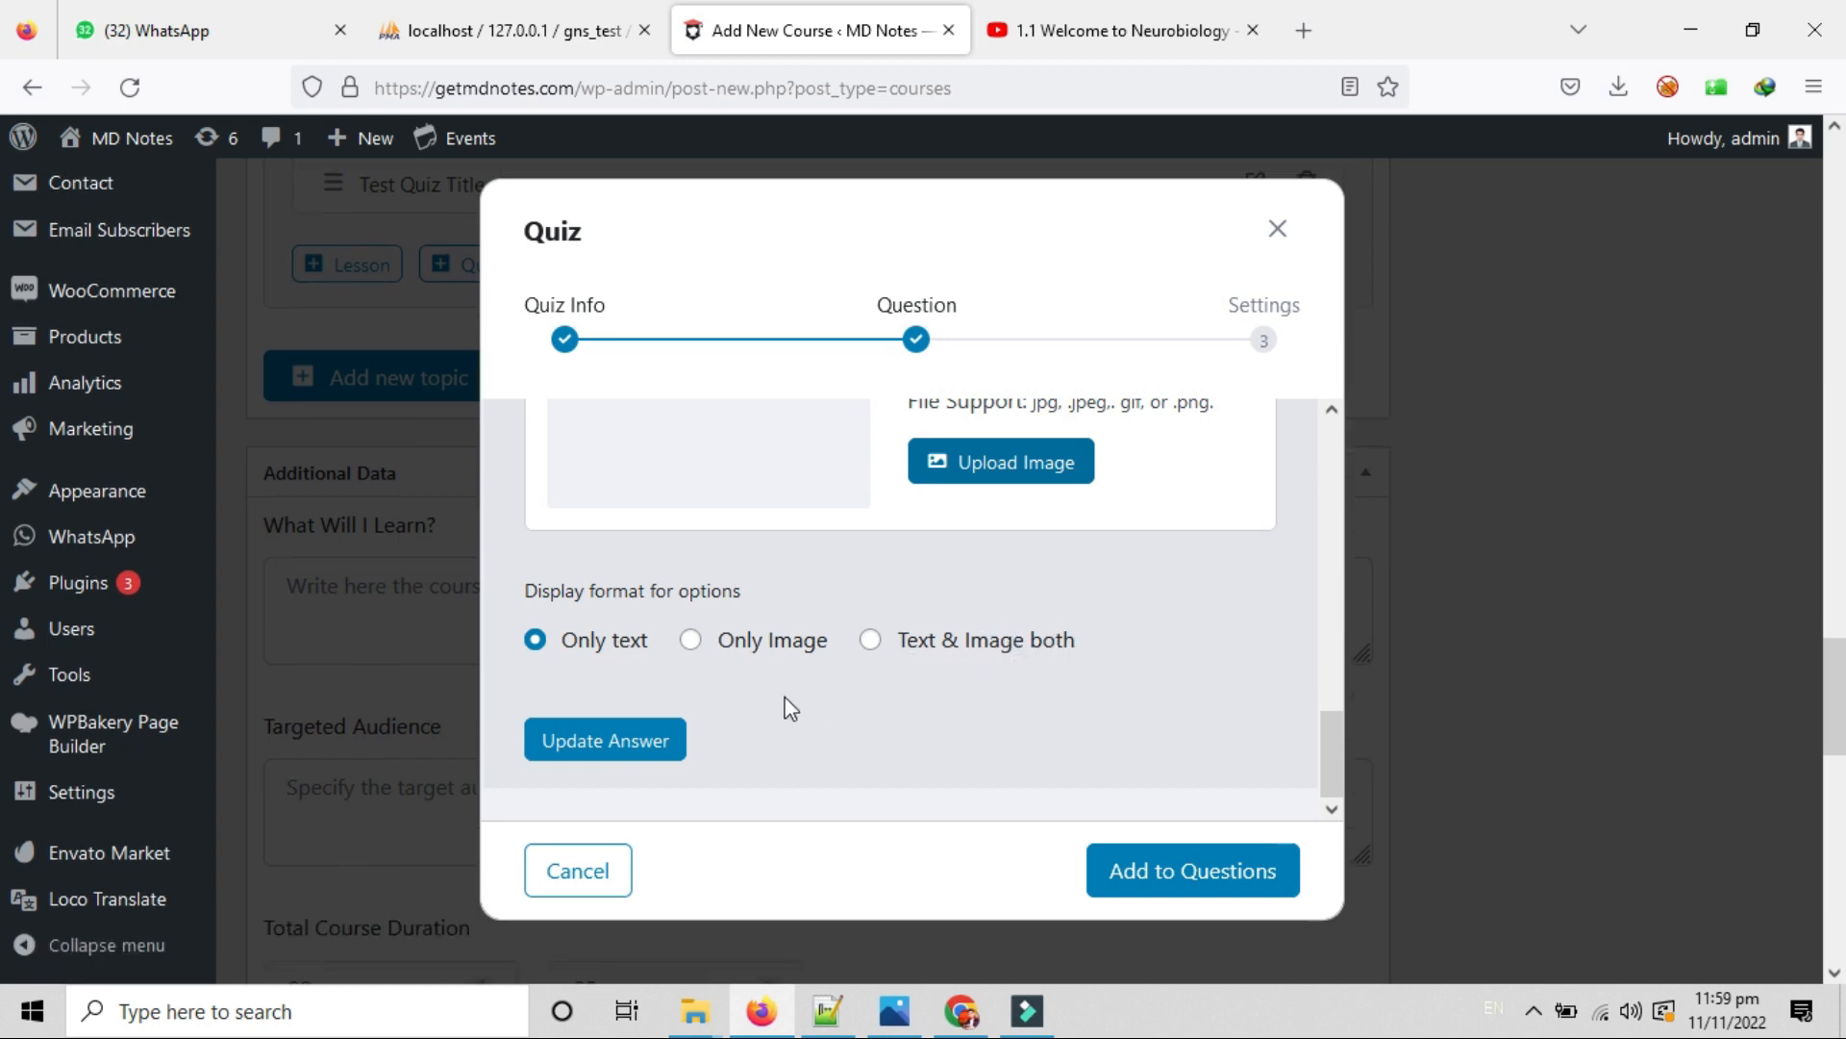
scroll(748, 760, up, 2)
scroll(756, 772, down, 2)
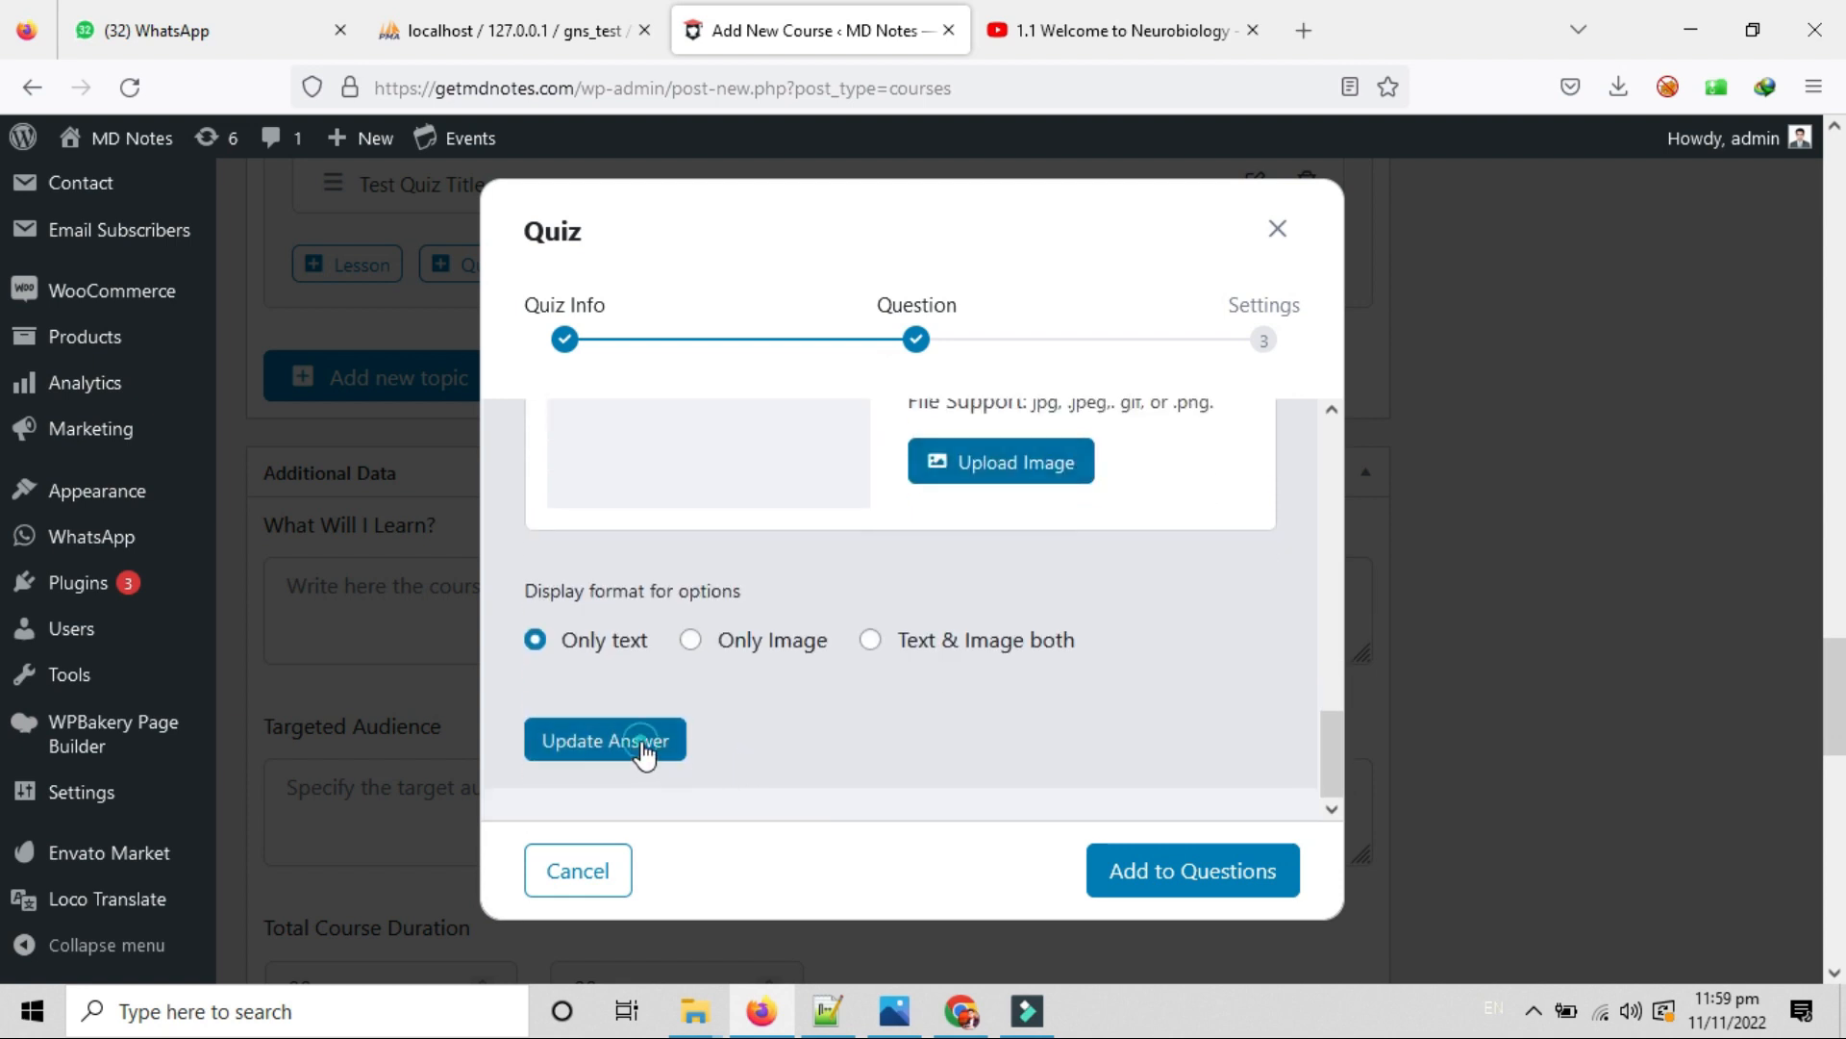
click(642, 751)
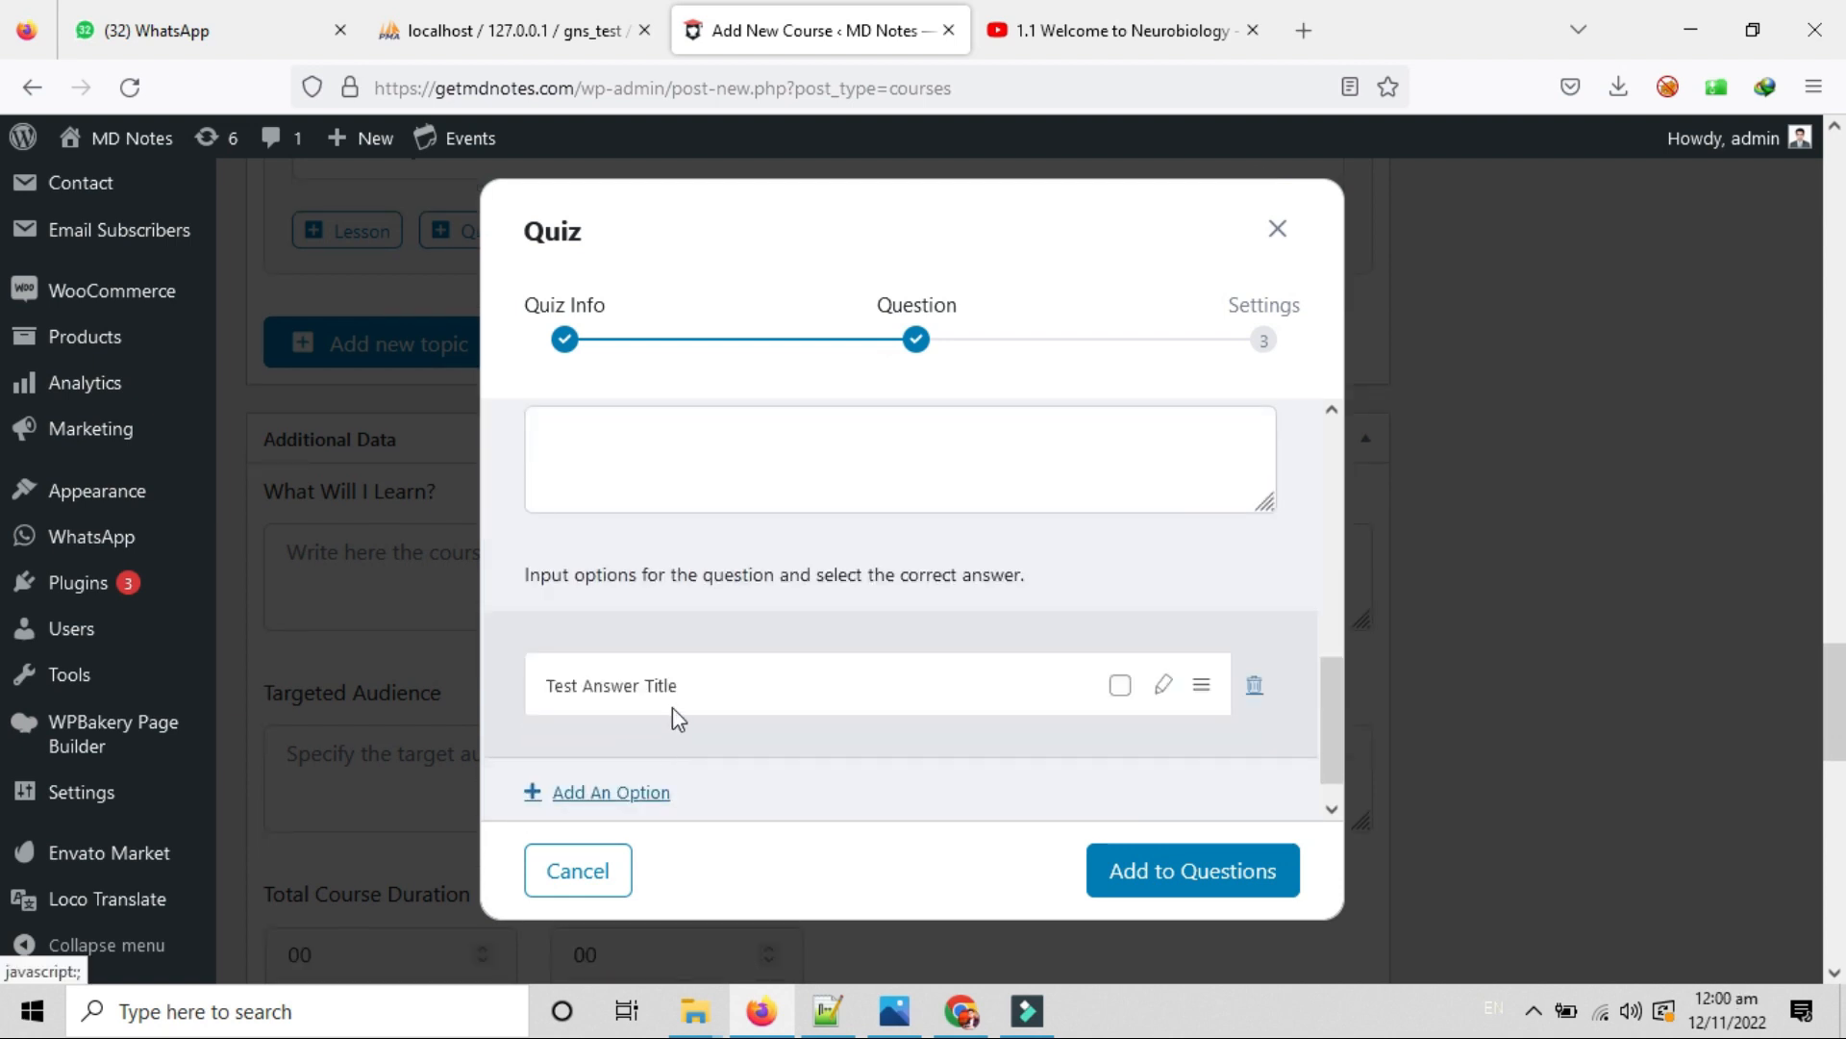
Add a second answer option titled 'Test Answer 2'.
click(623, 793)
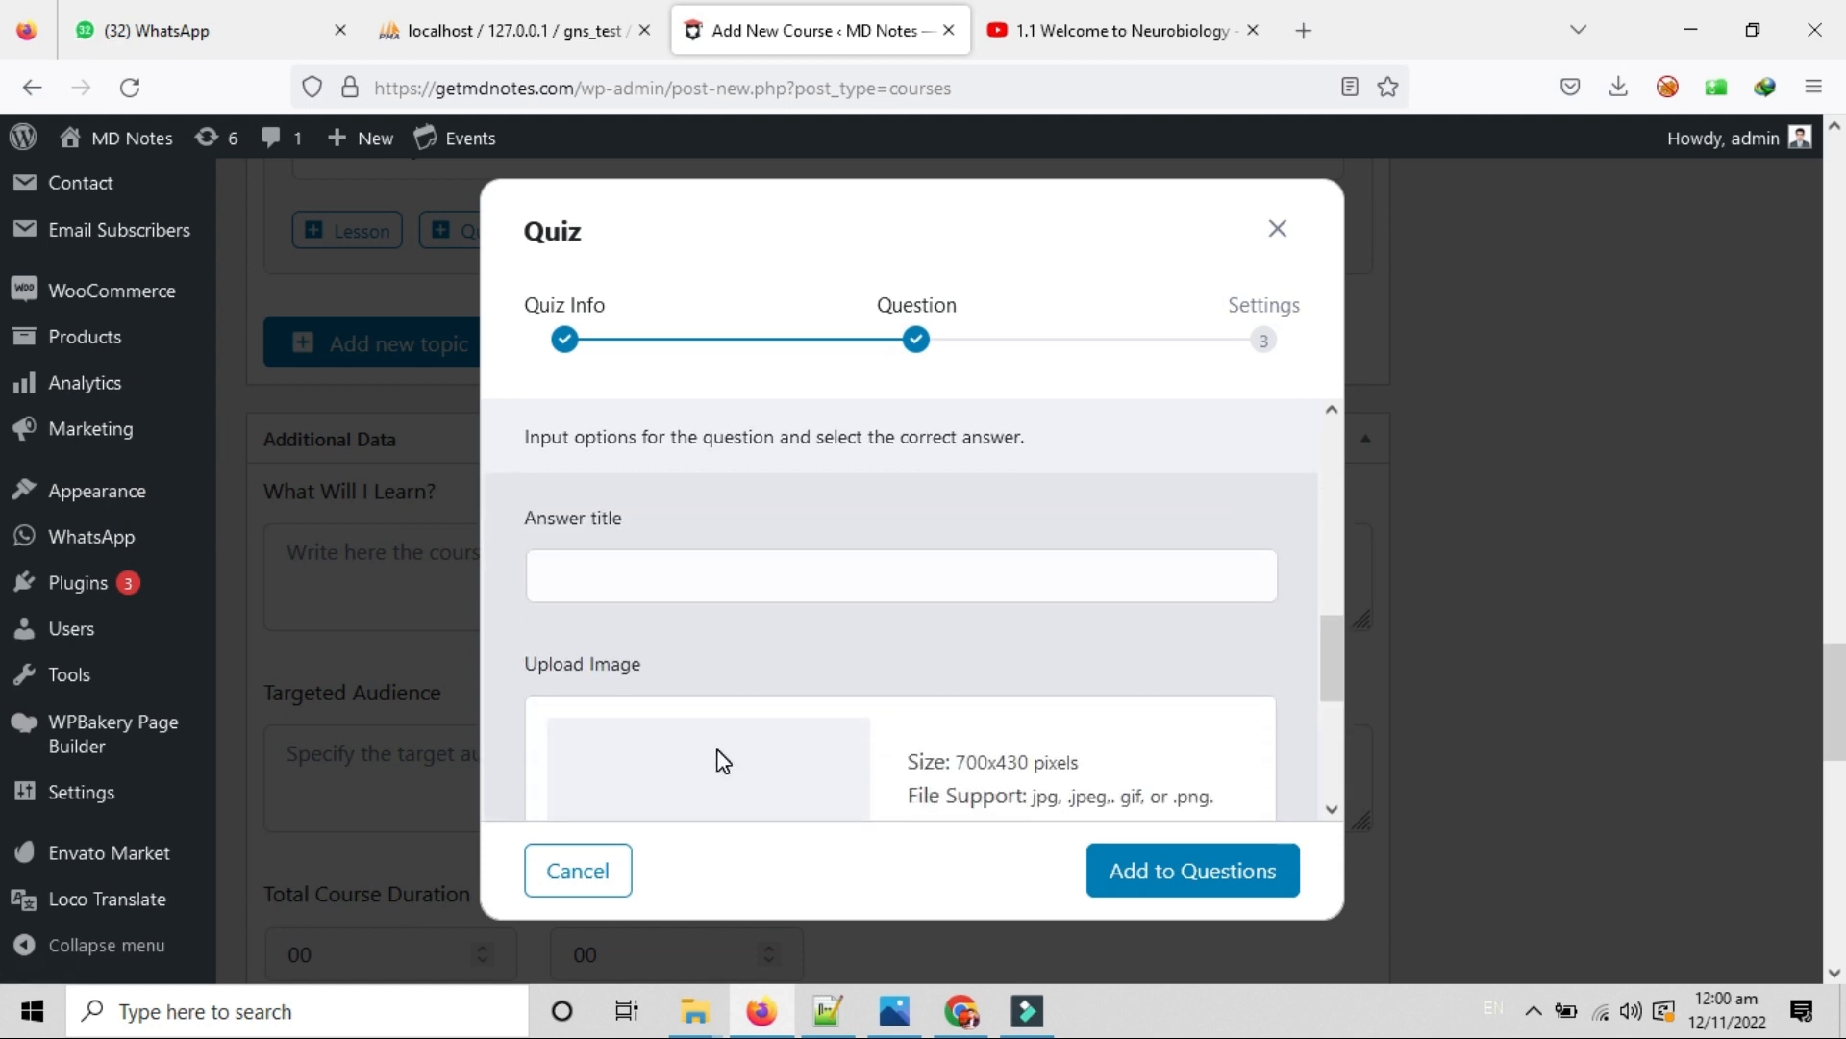
click(624, 564)
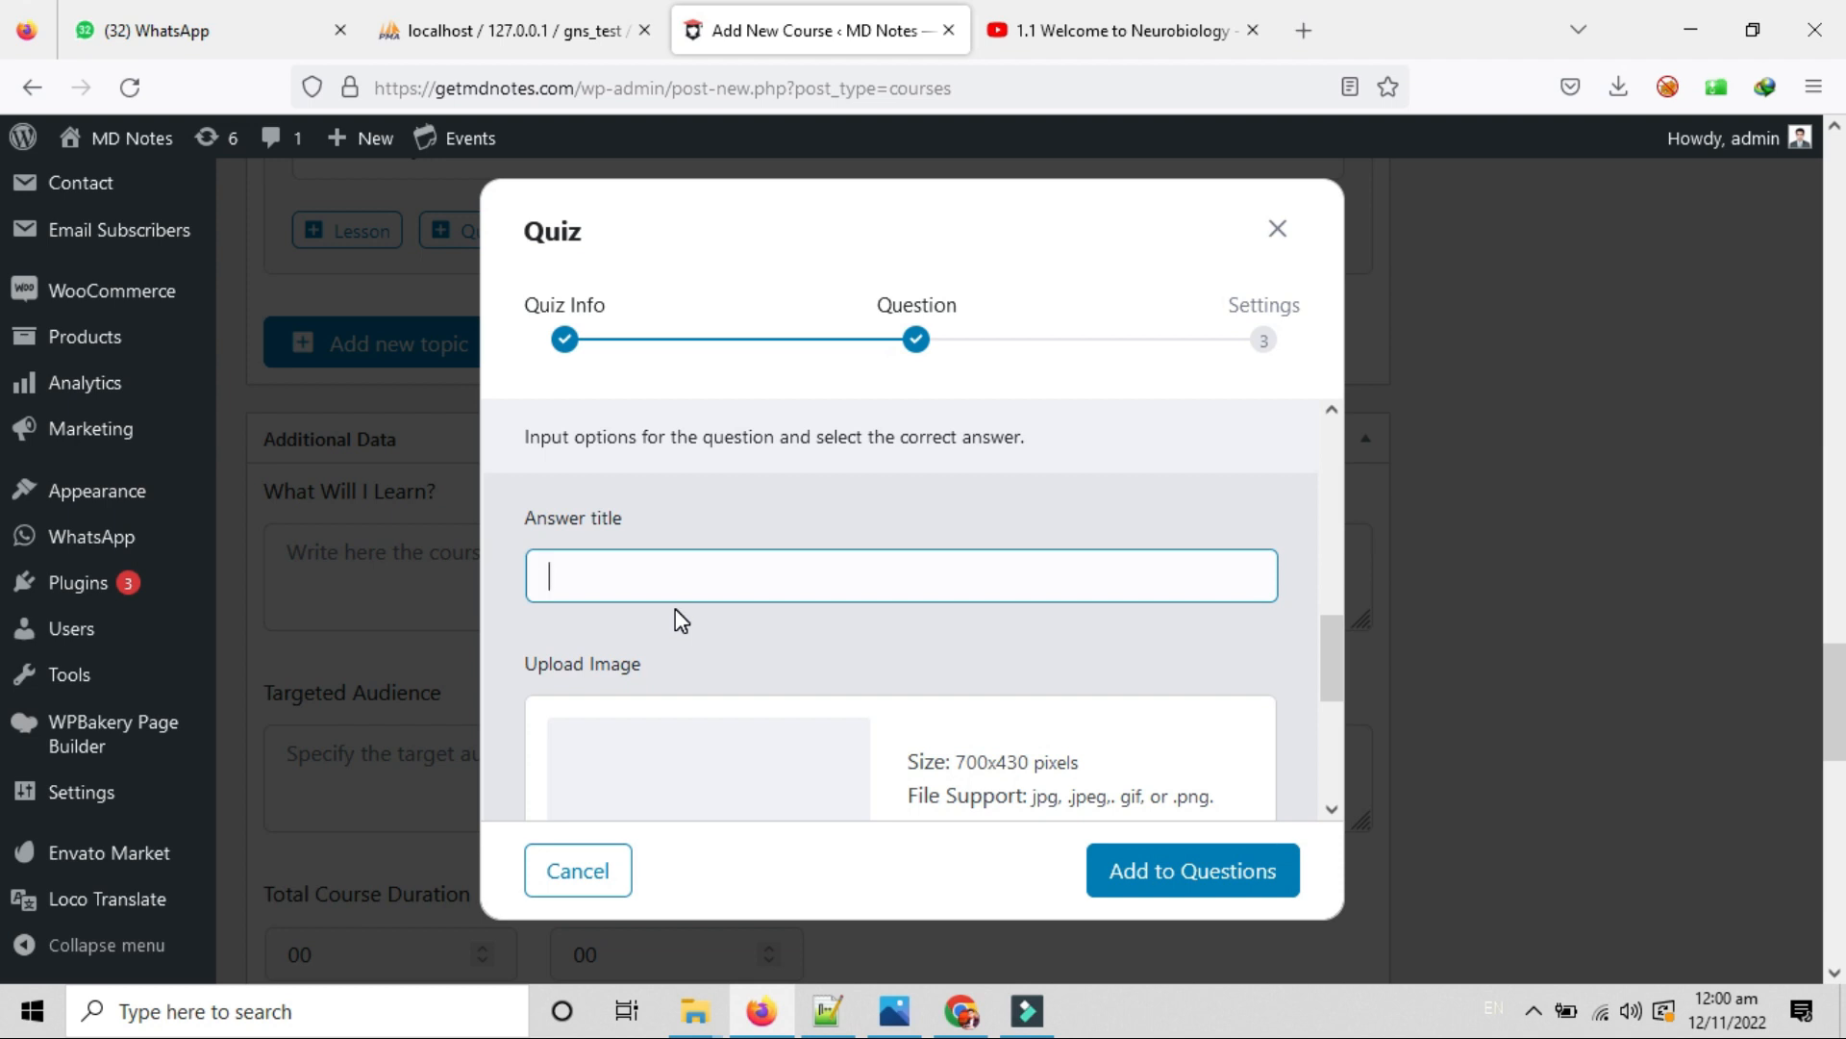
text(Test Answer 2)
scroll(675, 609, down, 4)
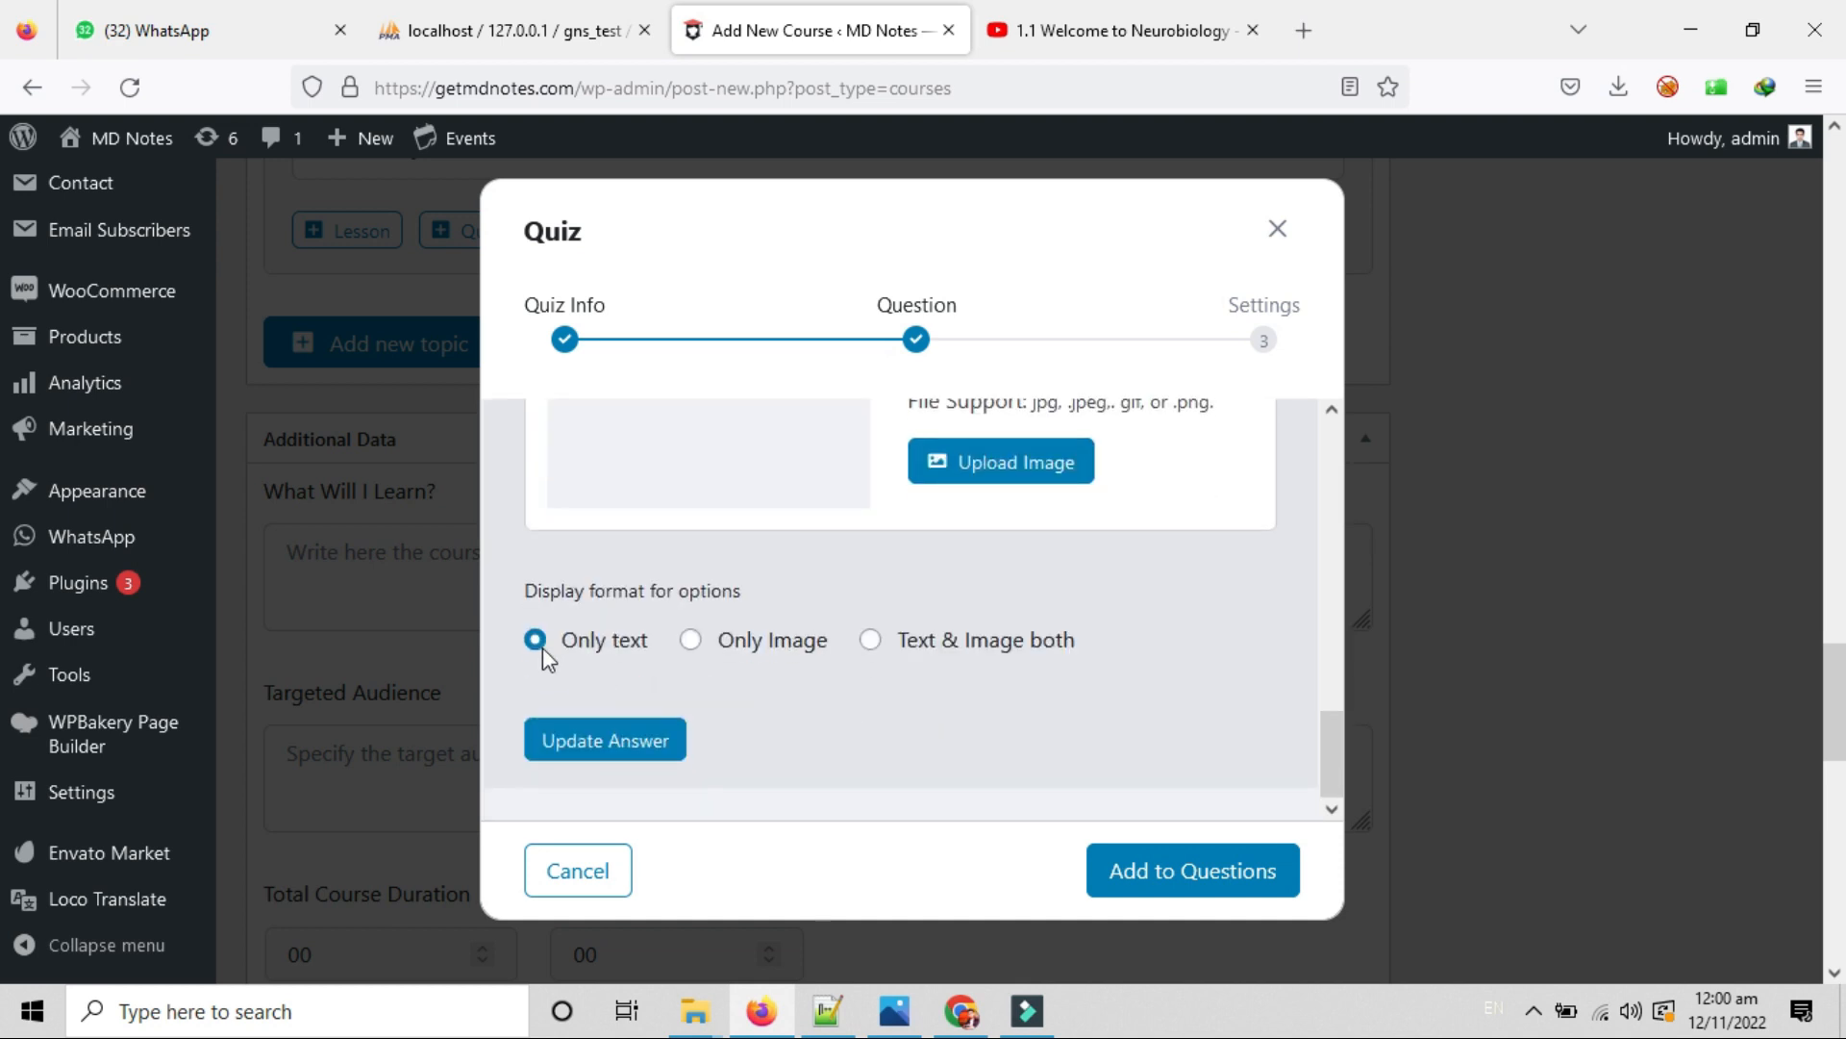
click(618, 745)
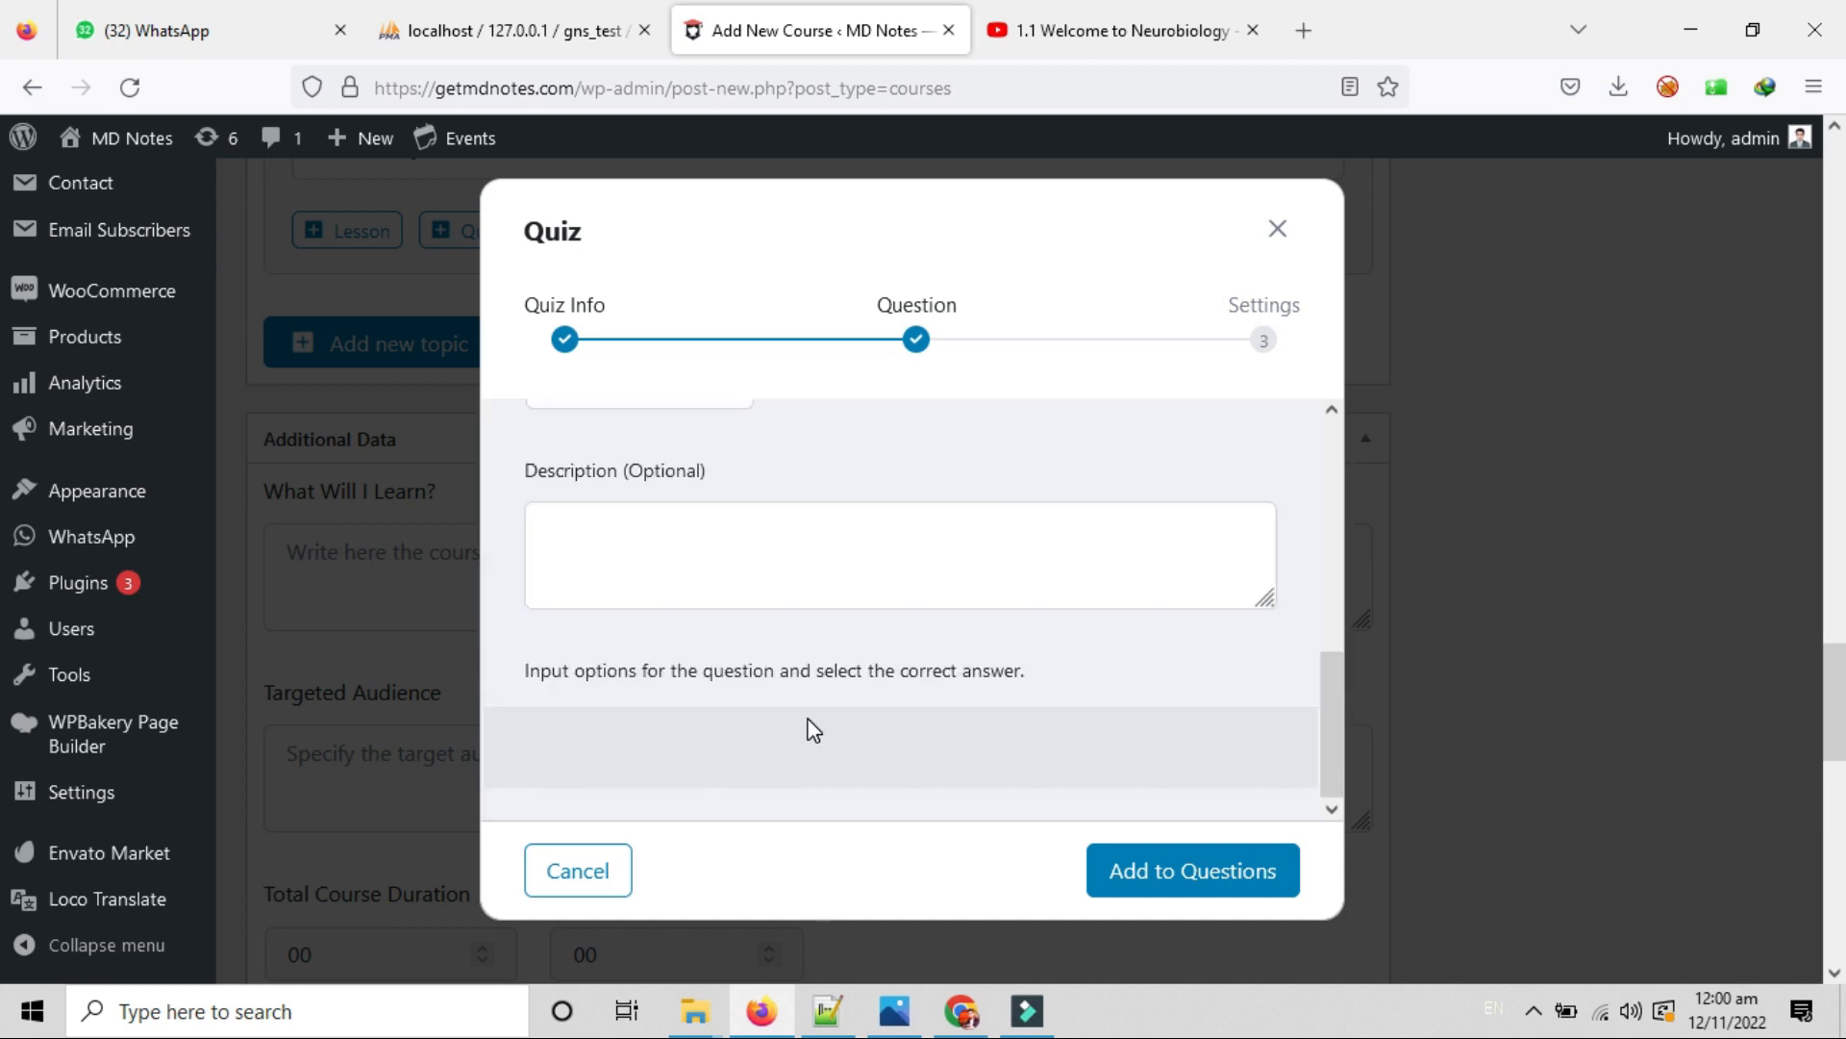
Open a blank form for a third answer option.
scroll(807, 732, up, 2)
scroll(808, 733, down, 5)
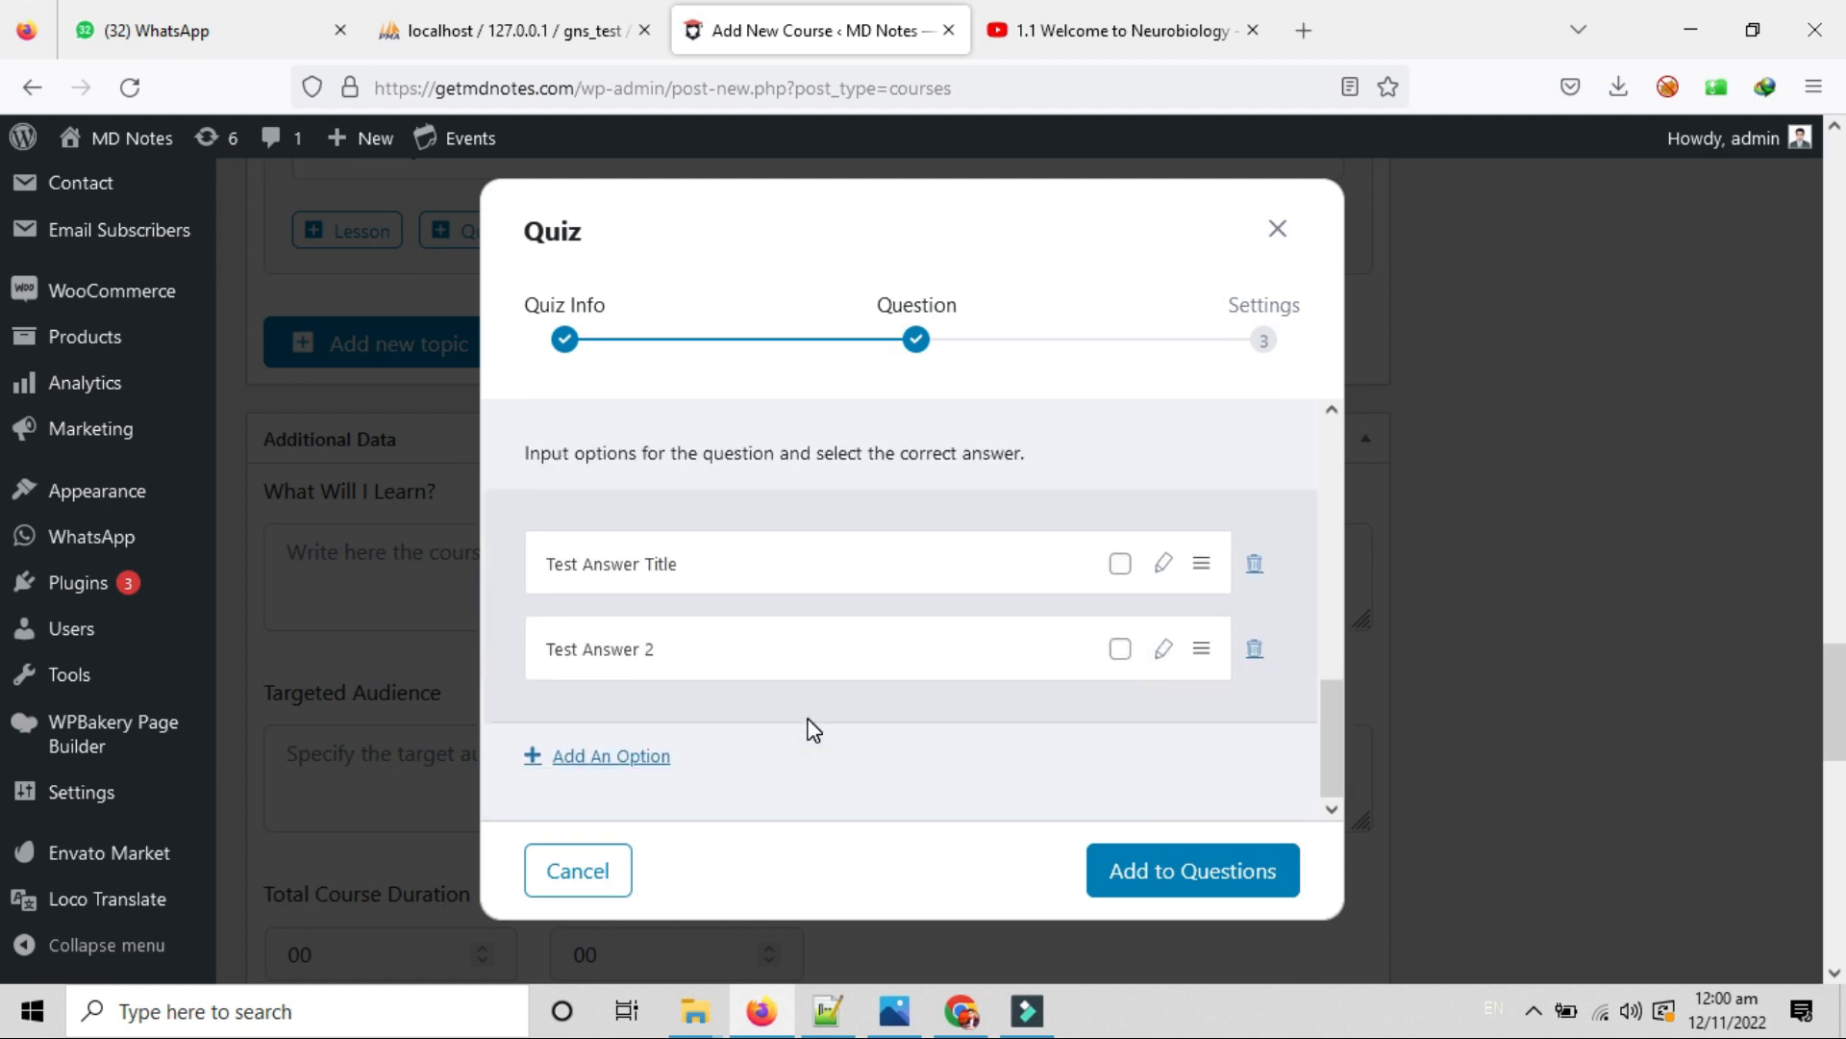
click(606, 755)
scroll(659, 702, down, 2)
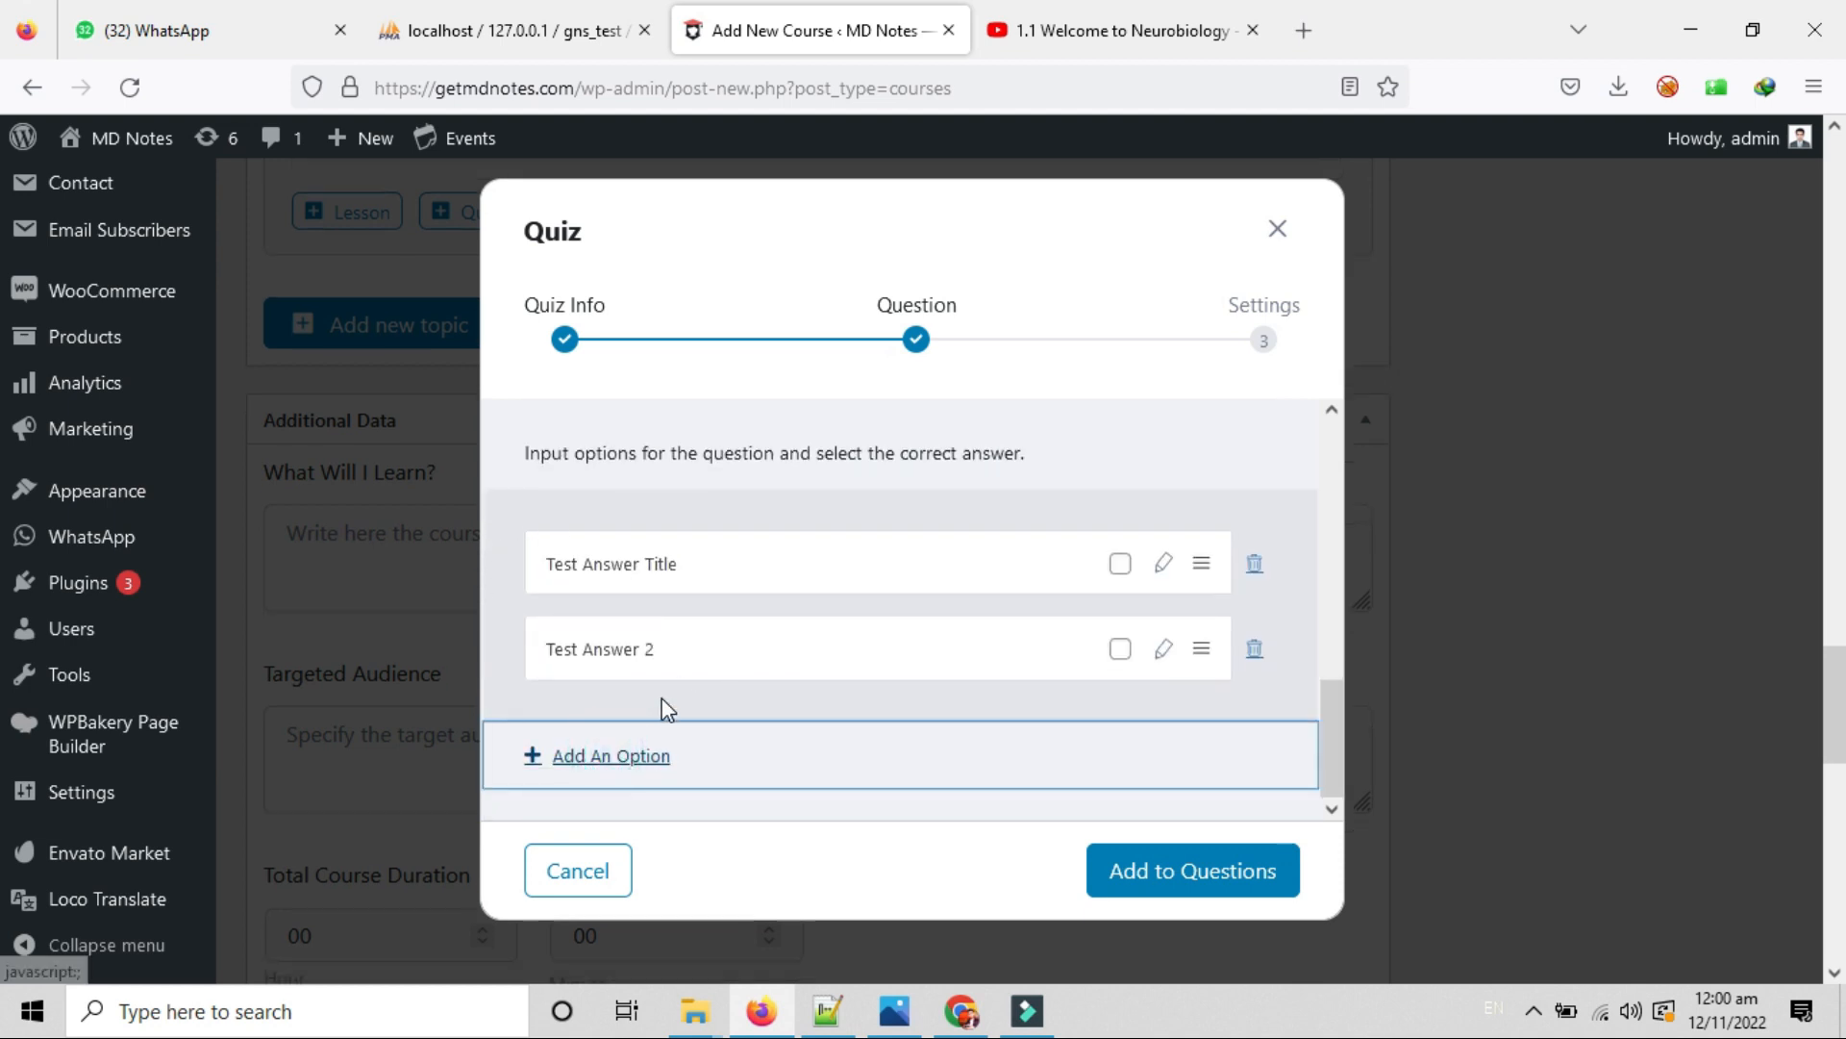
scroll(668, 708, down, 5)
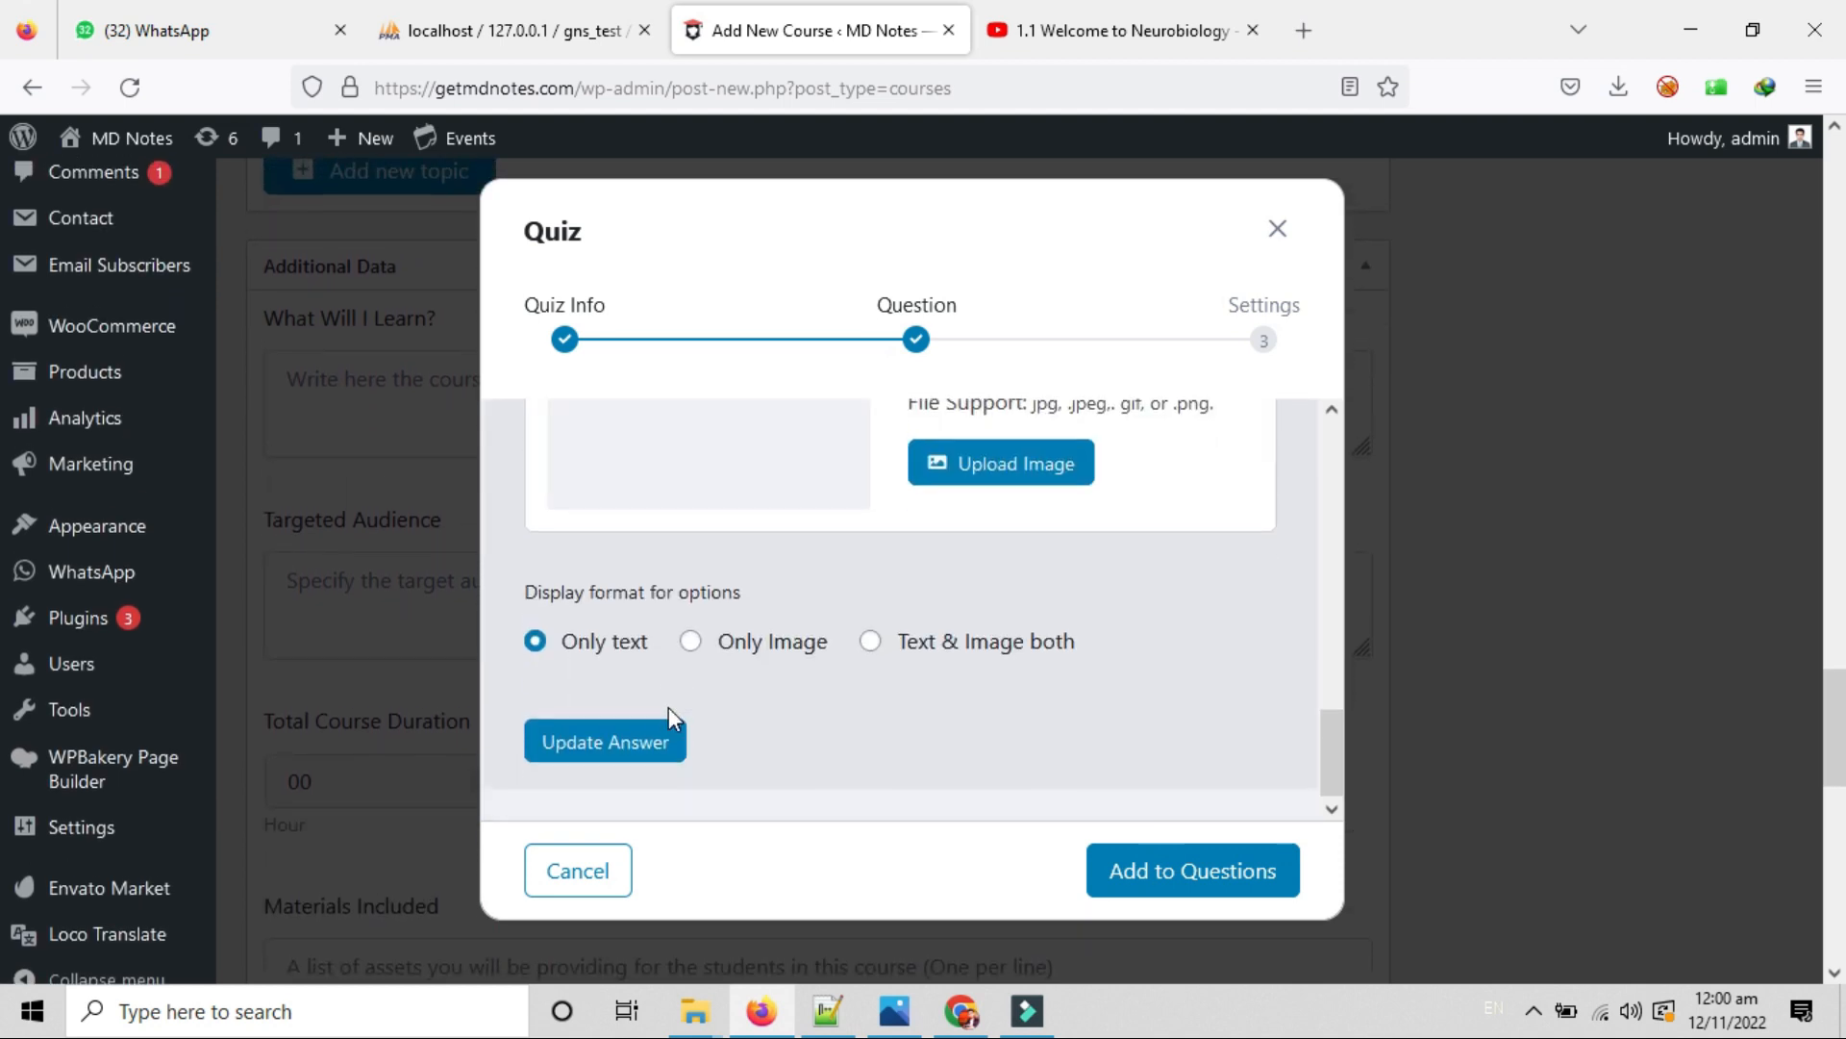
Save the third answer option, Test Answer 3.
click(668, 712)
scroll(670, 711, down, 5)
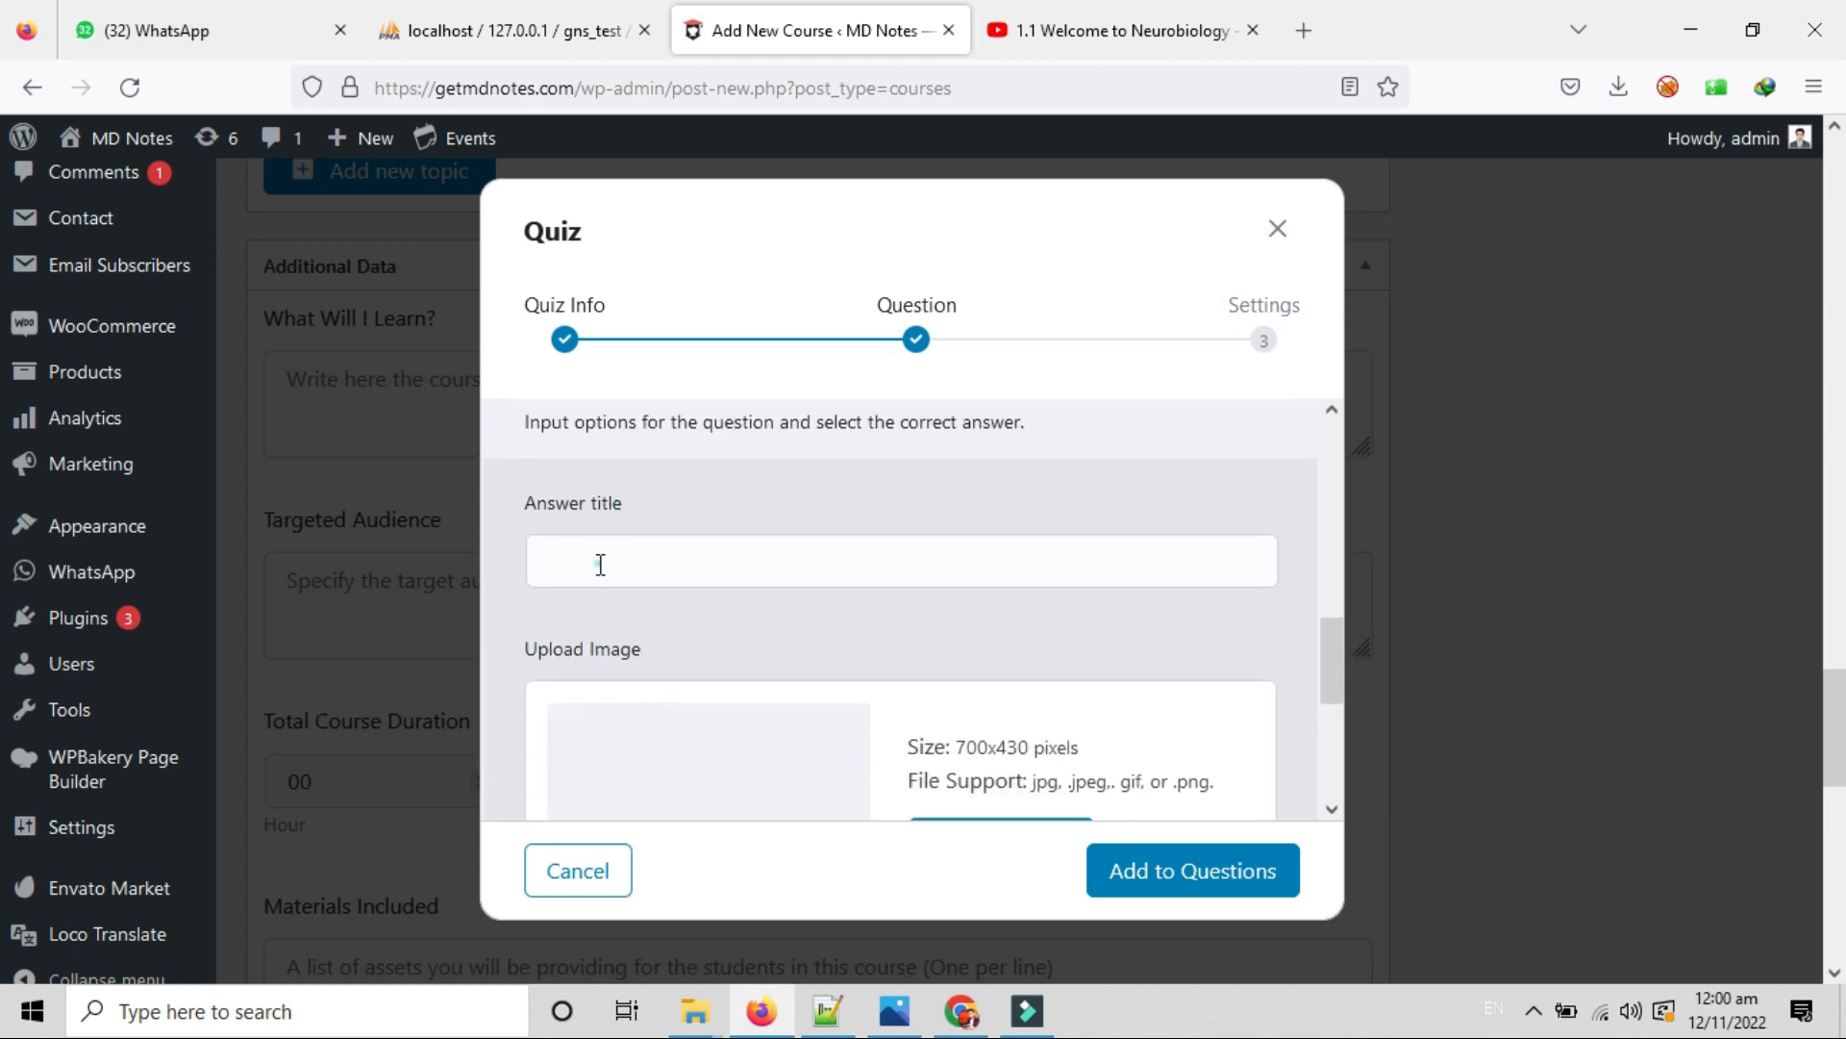
click(599, 563)
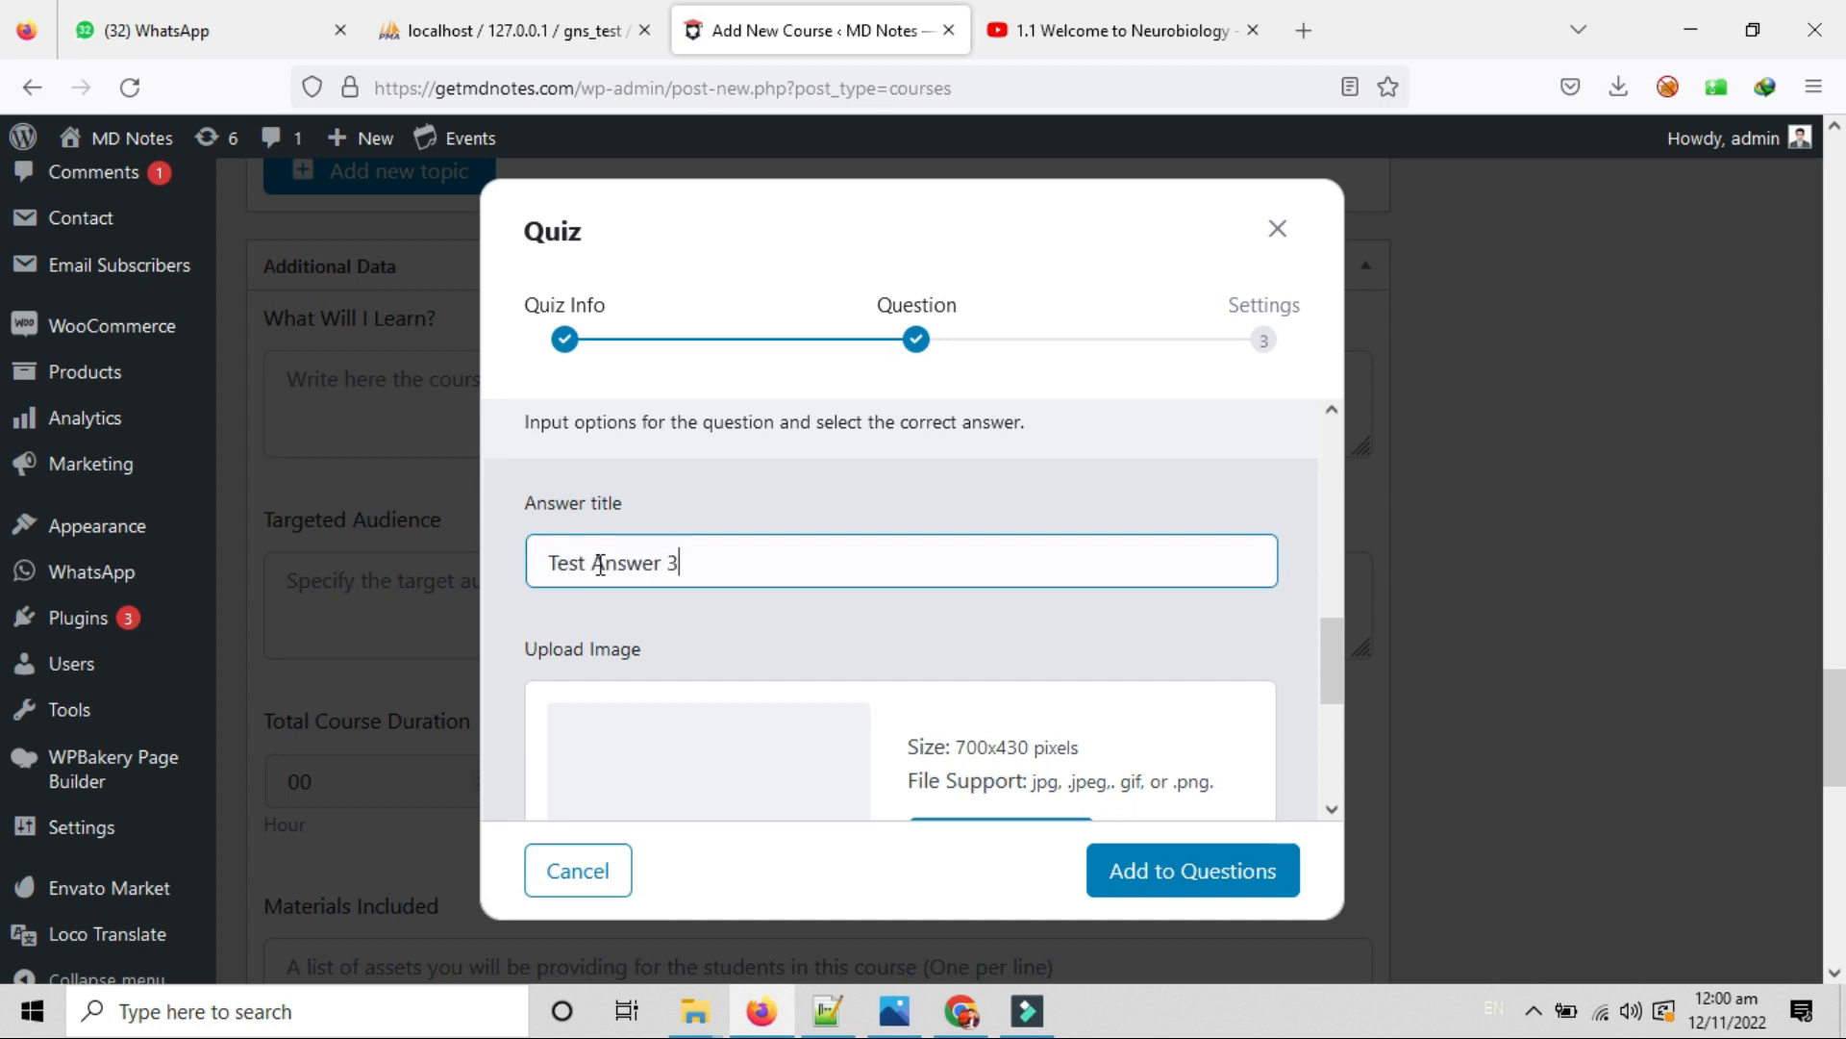
scroll(816, 660, down, 4)
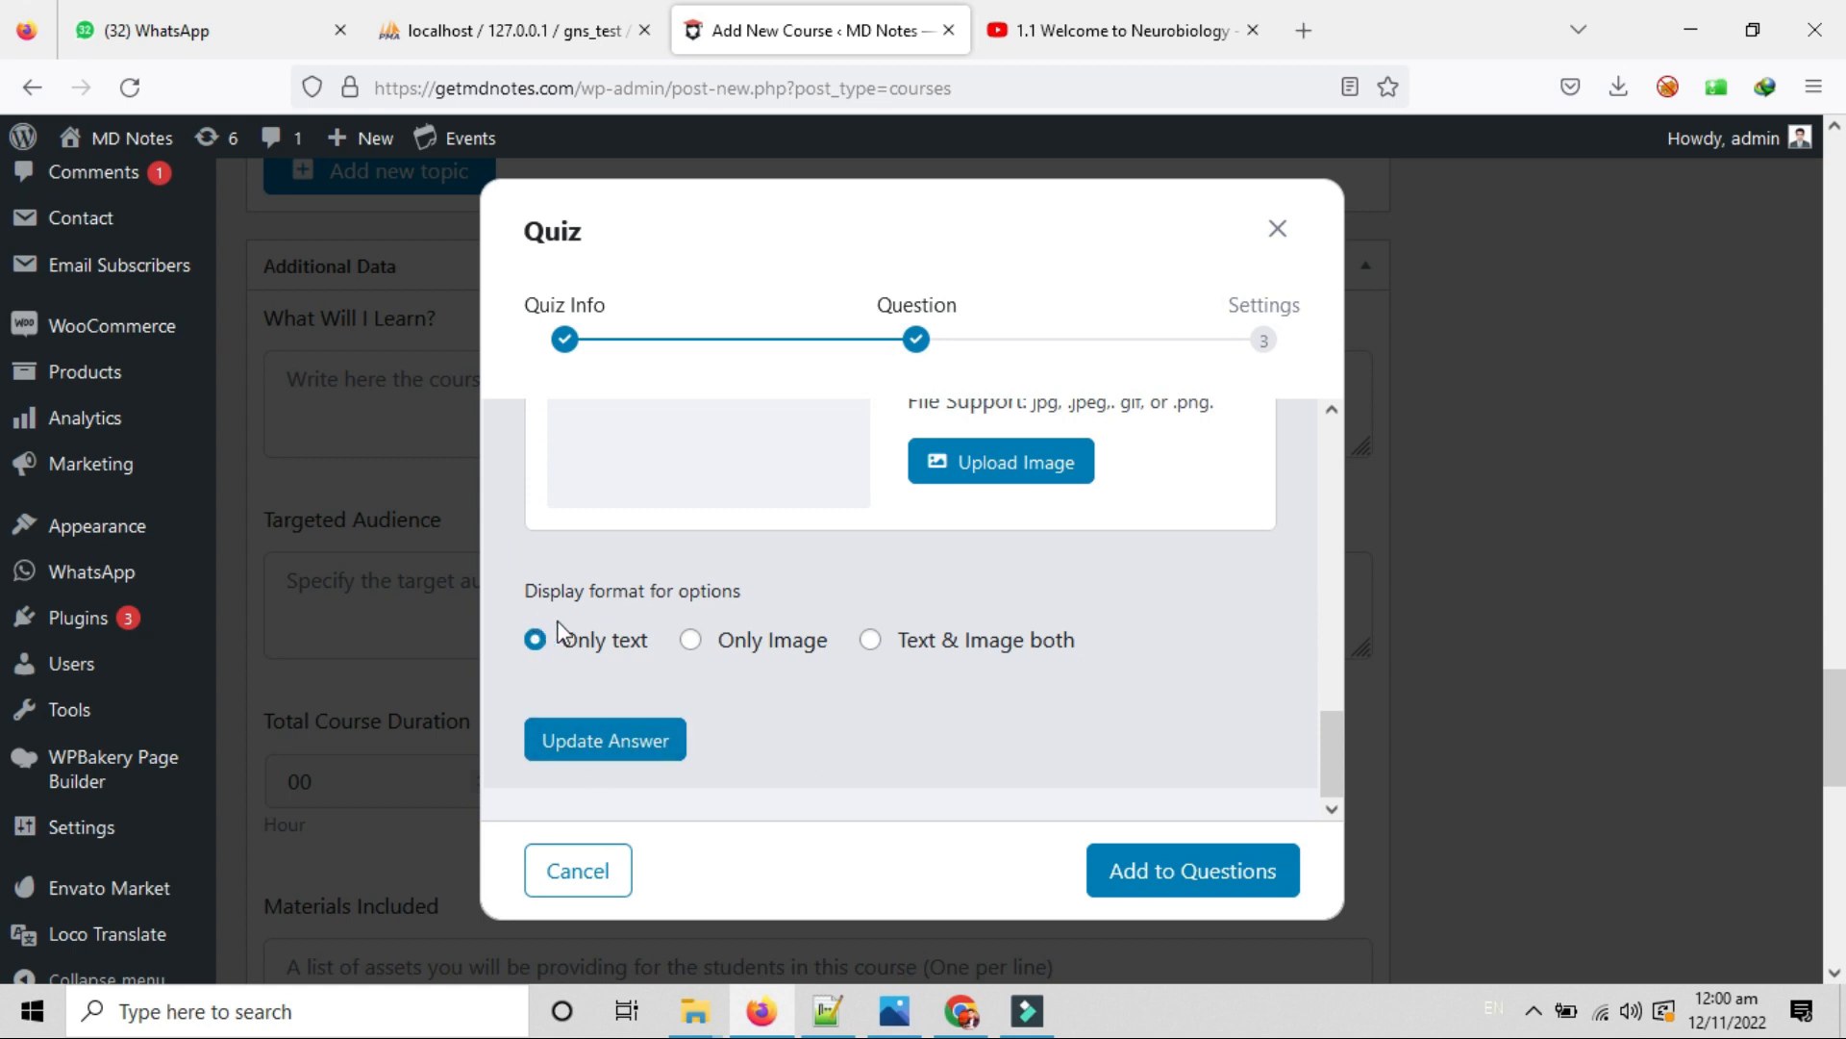
click(562, 743)
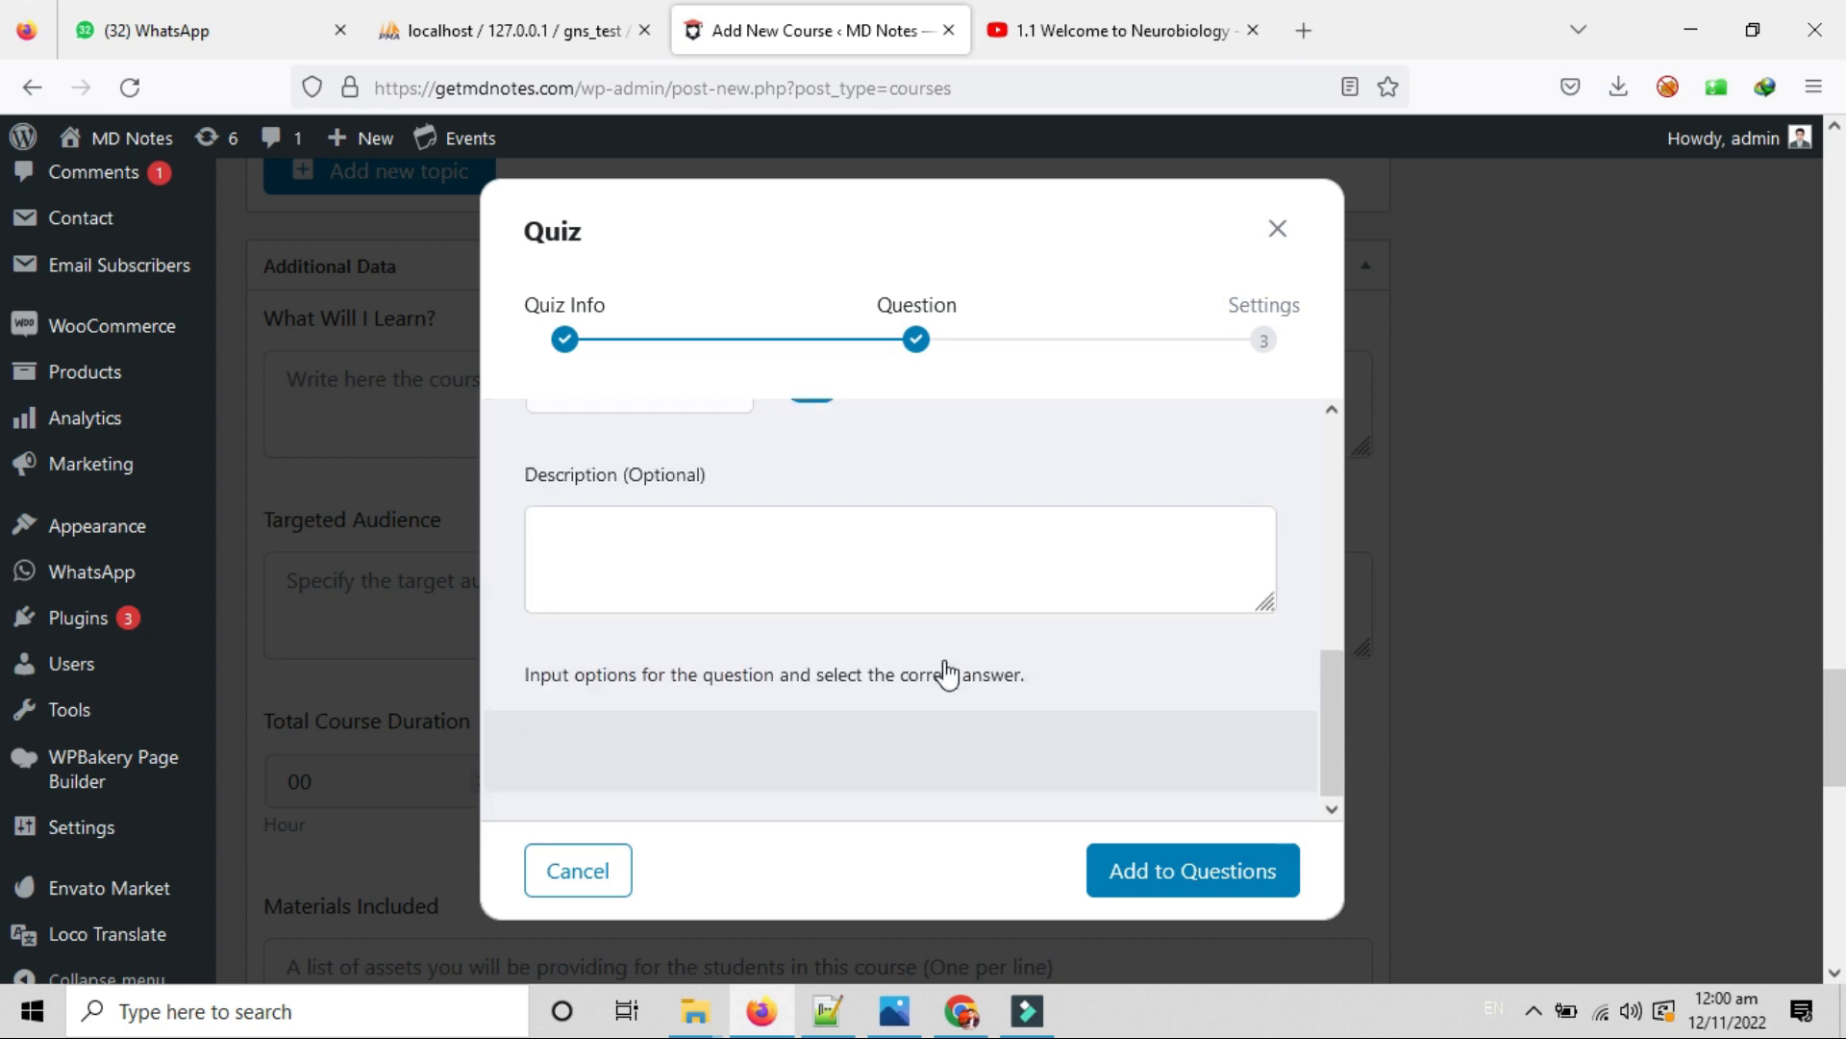
Reorder the answer options and mark Test Answer 2 as the correct answer.
scroll(950, 671, down, 4)
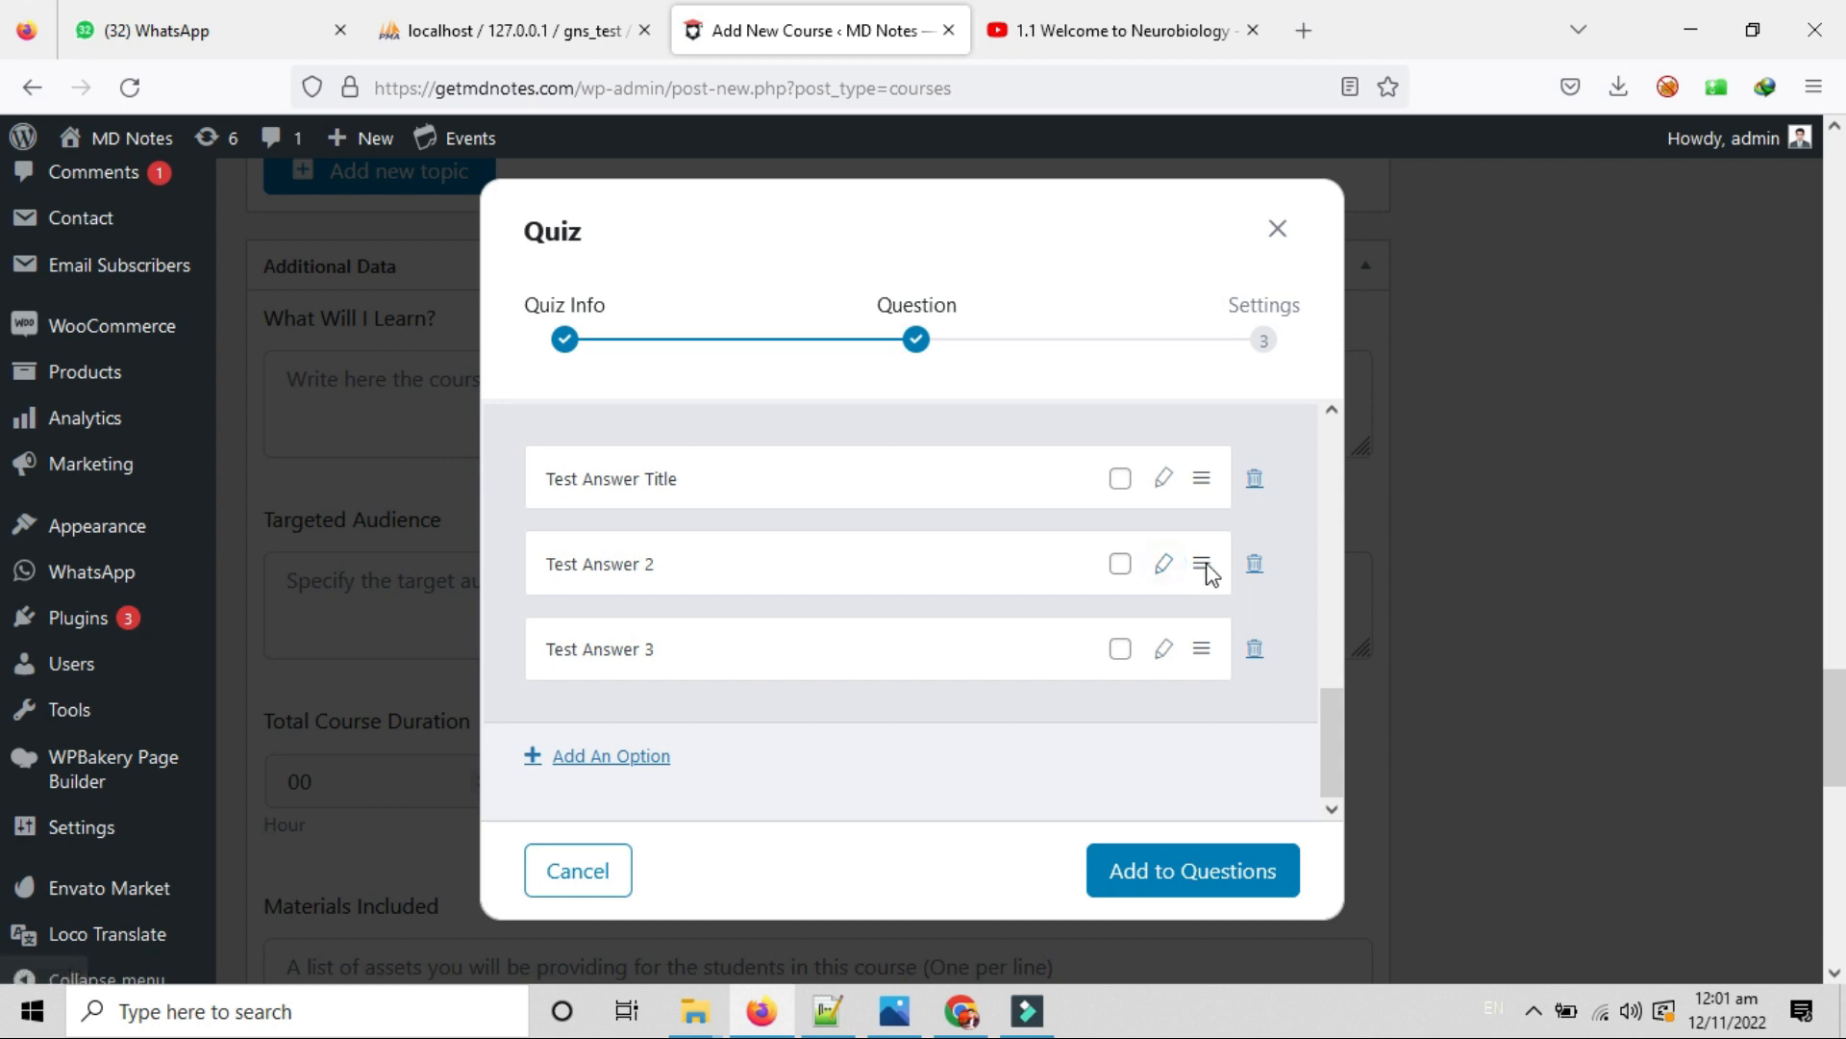
drag(1208, 575, 1209, 628)
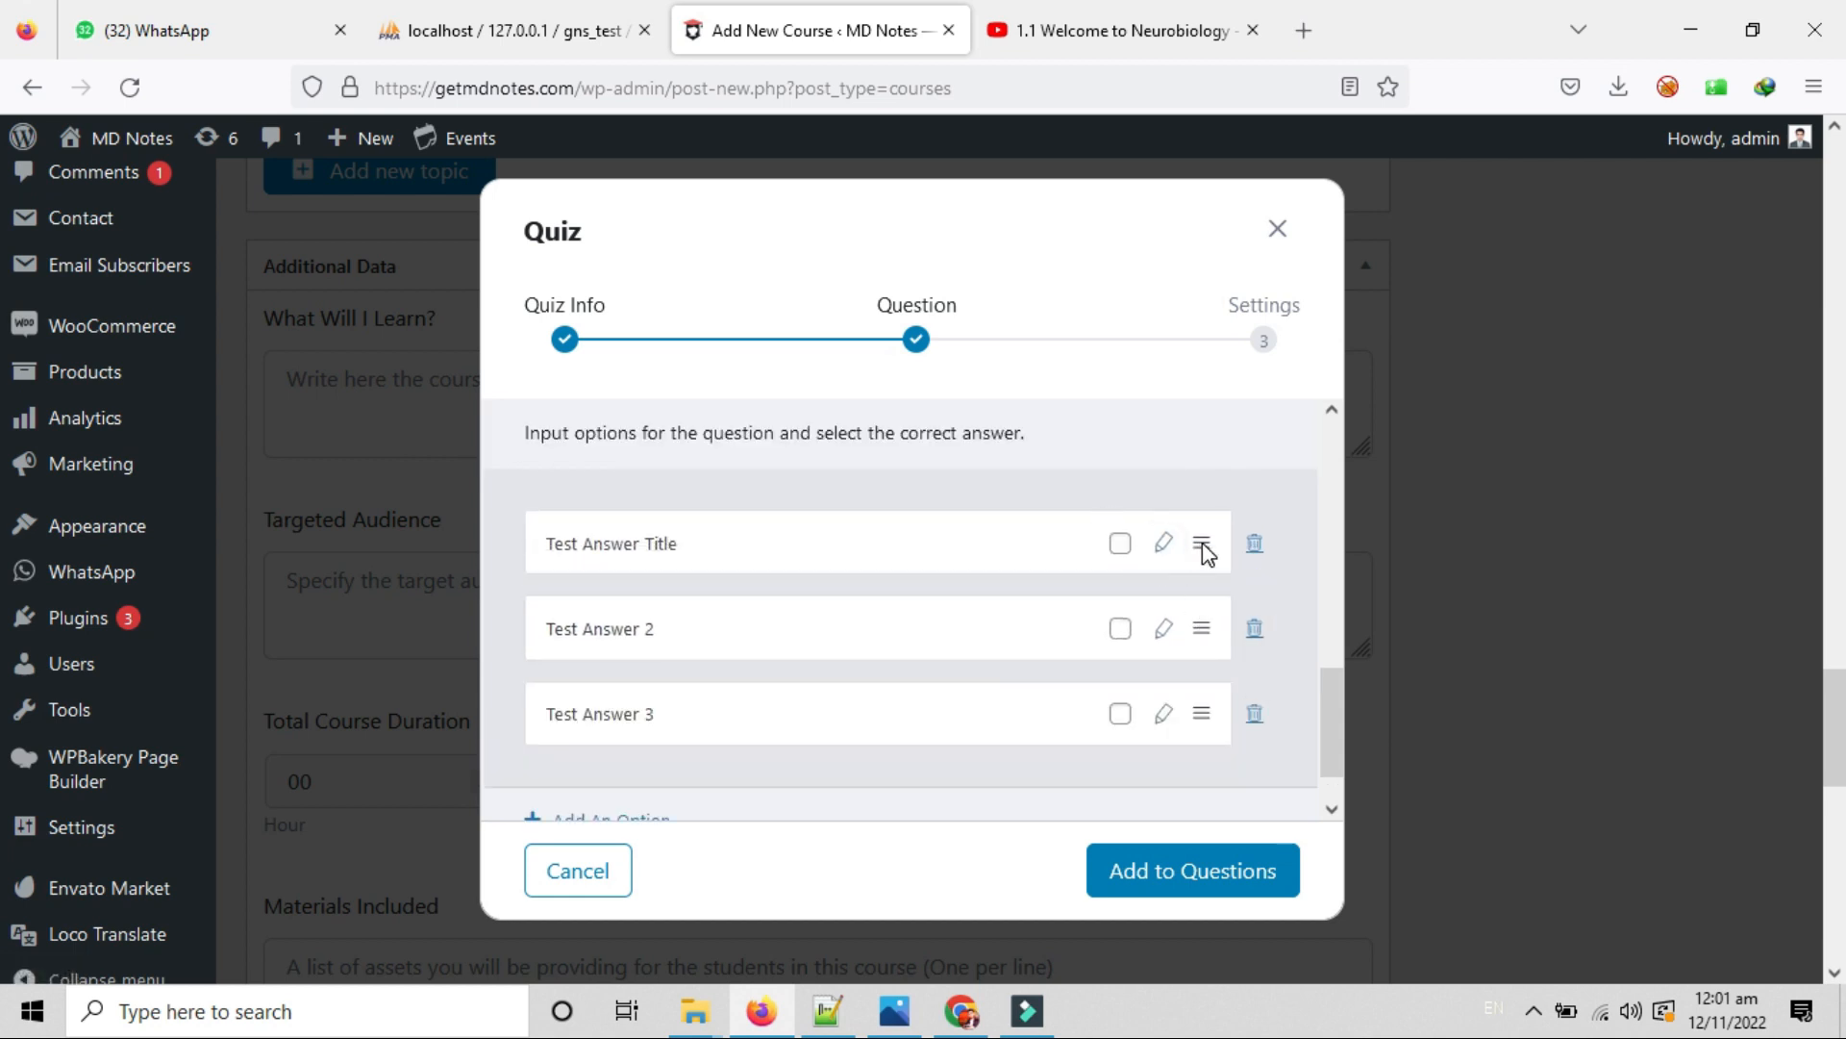
mouse_move(1202, 543)
mouse_down()
mouse_move(1212, 681)
mouse_move(1198, 510)
mouse_move(1206, 550)
mouse_up()
click(1122, 631)
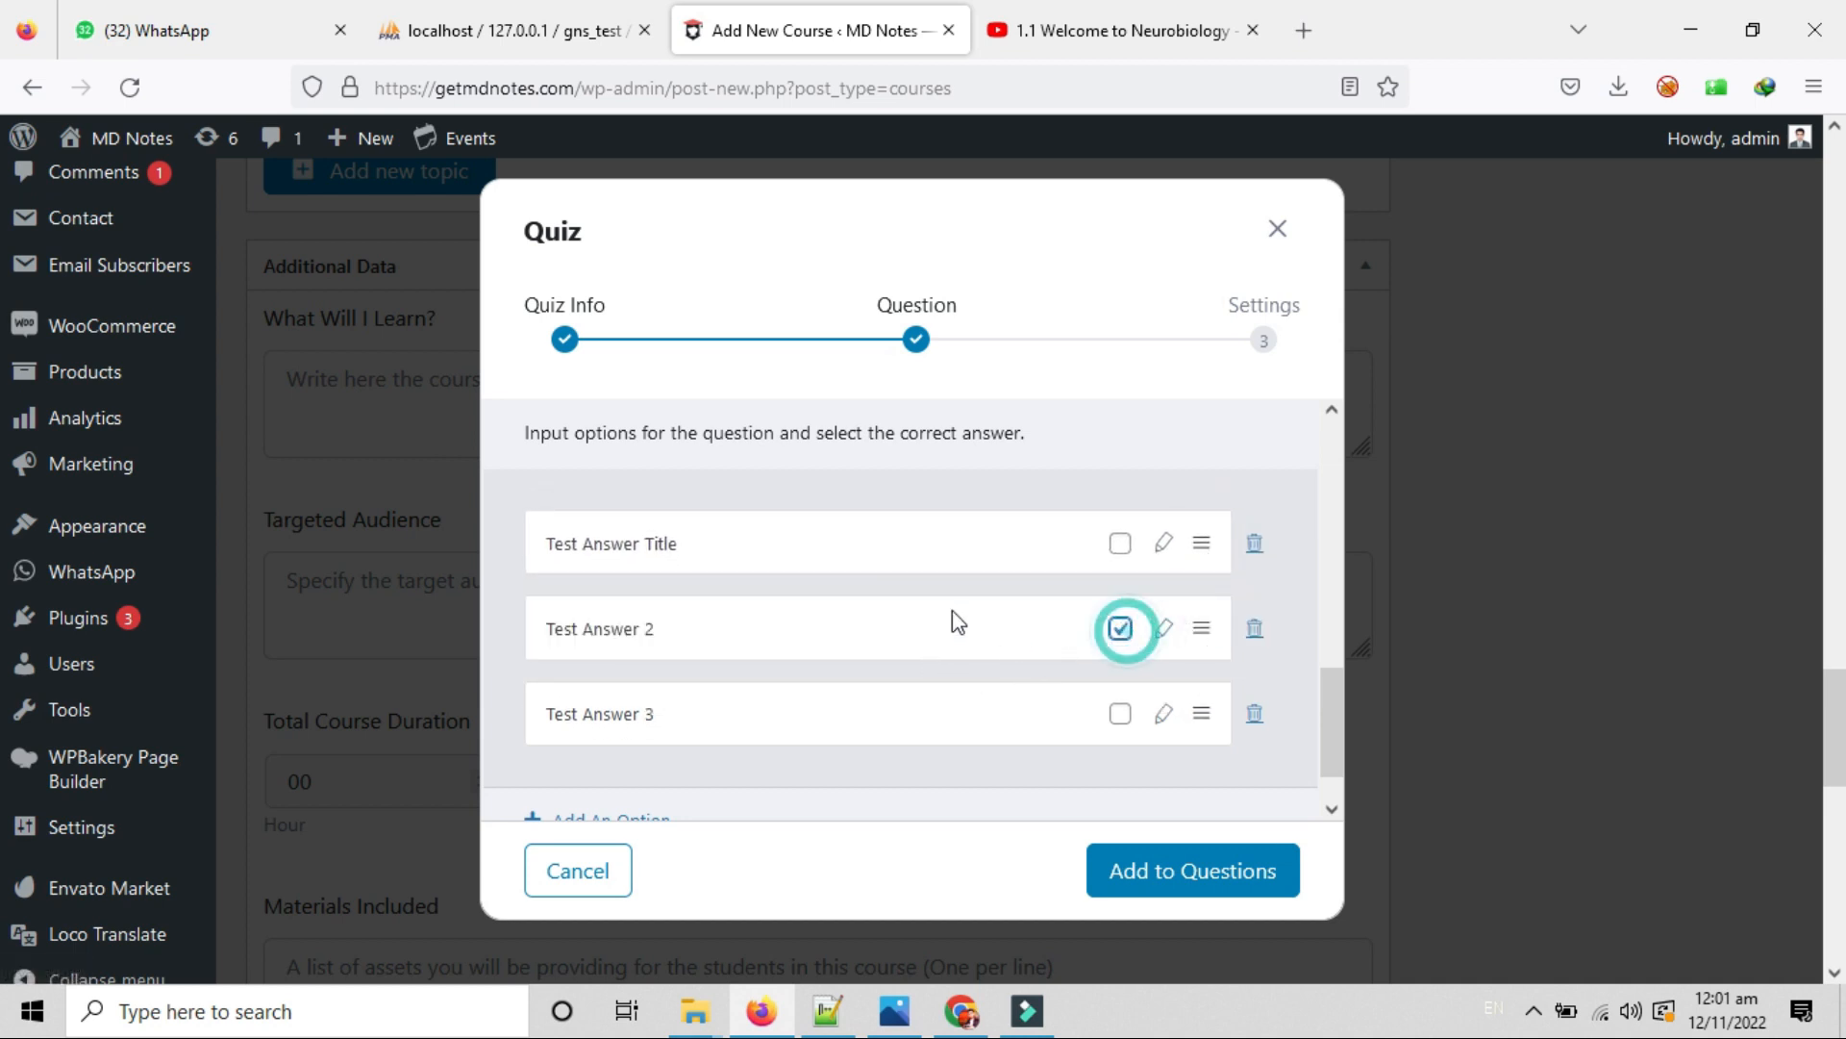
Add Test Question 1 to the quiz and Save & Next to the Settings step.
click(1167, 886)
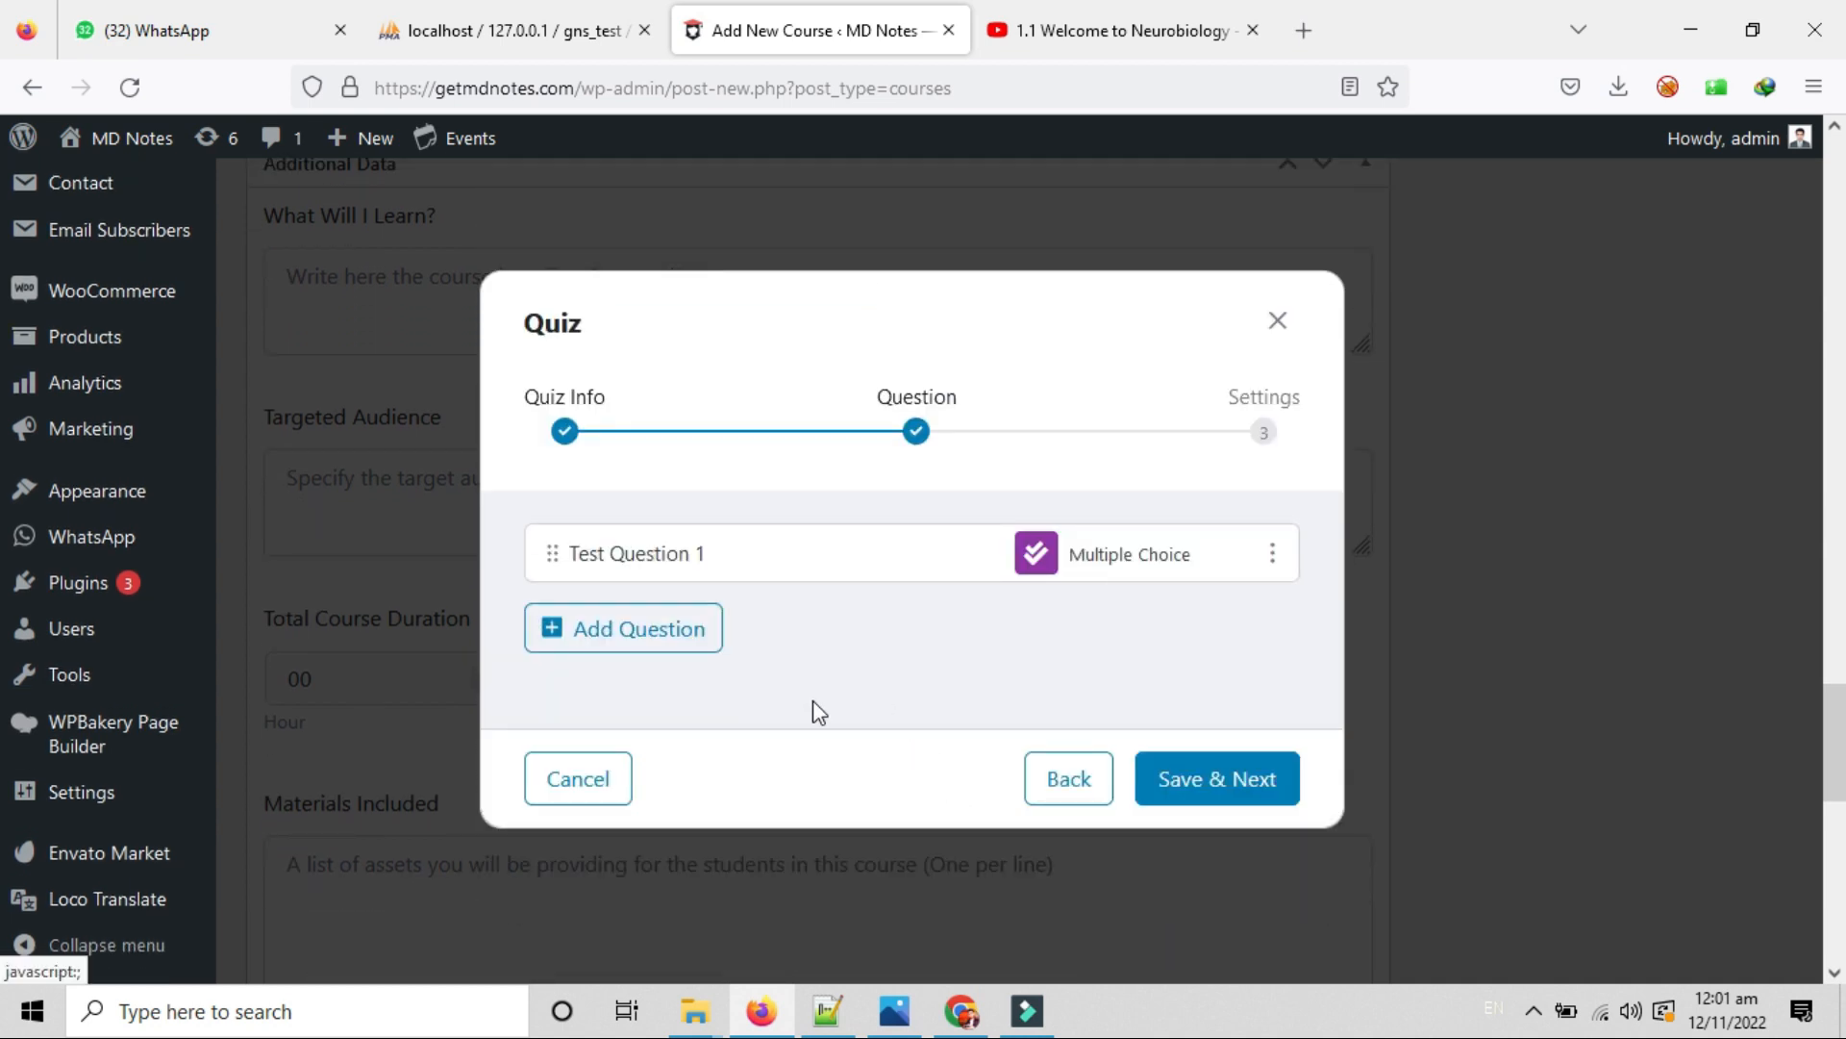
drag(577, 551, 712, 555)
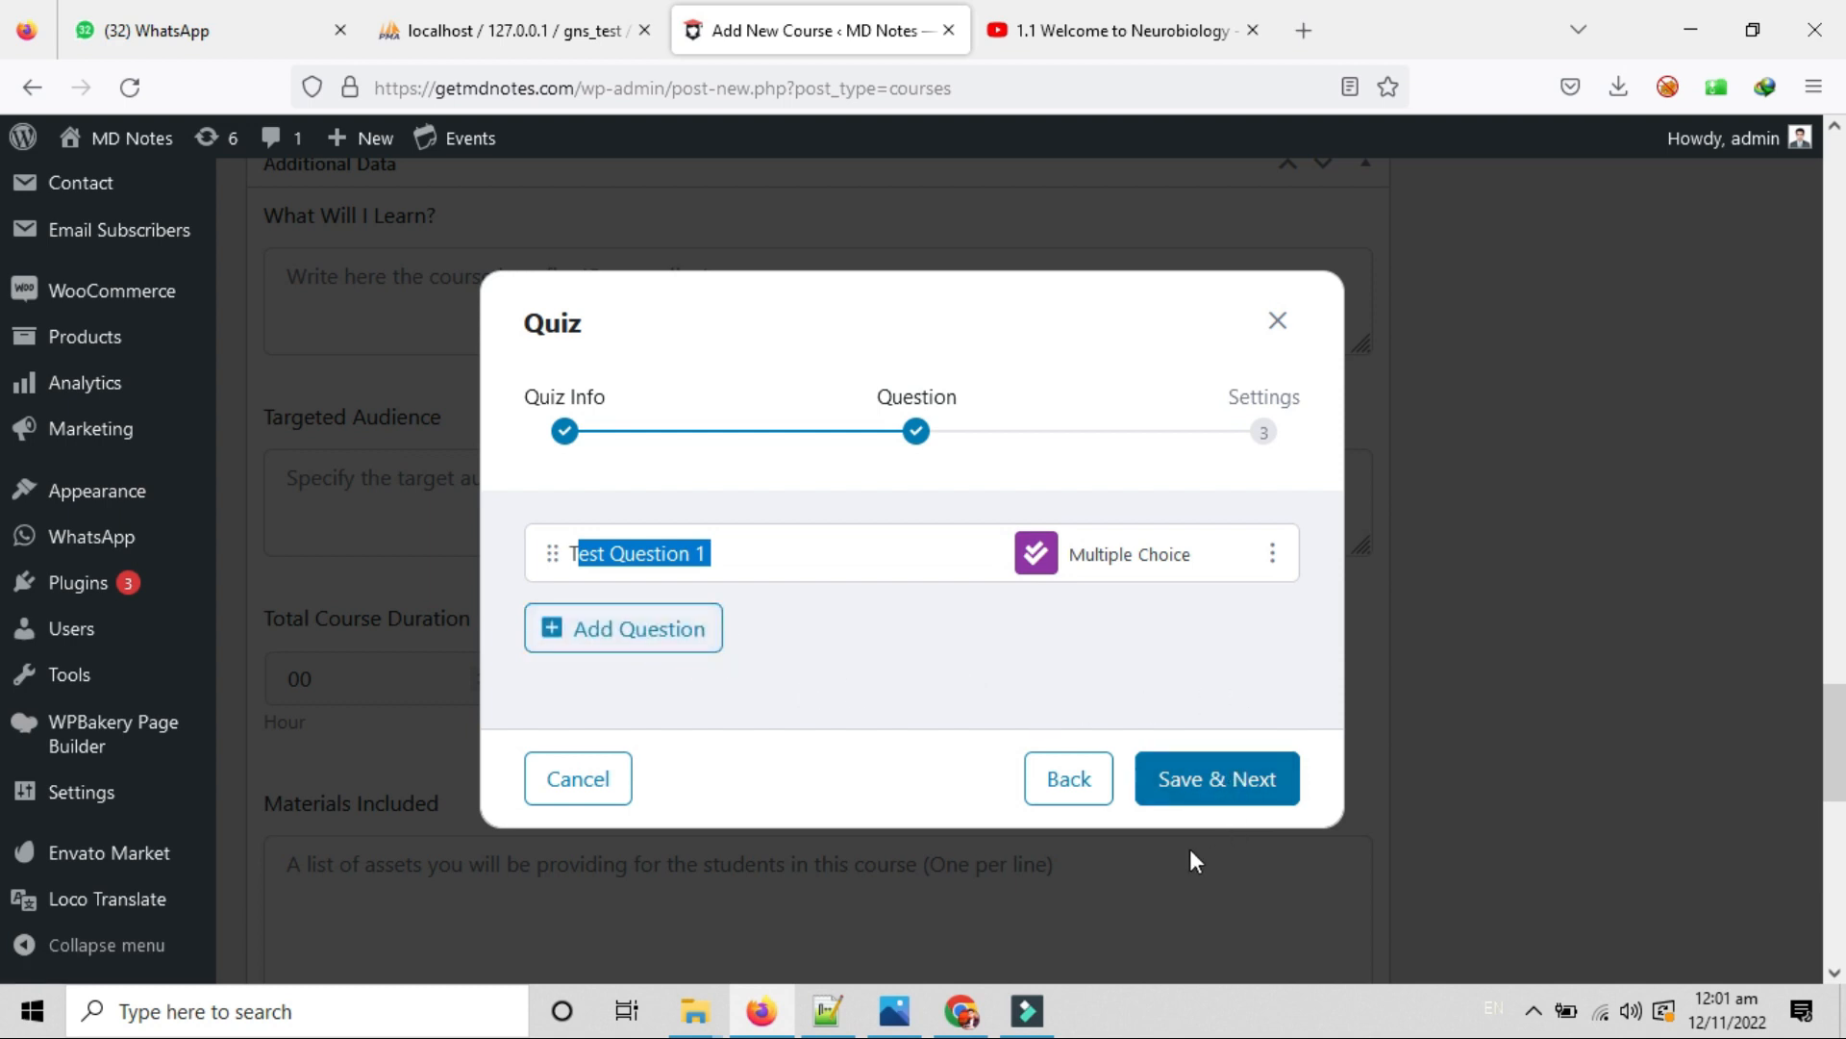
click(1194, 797)
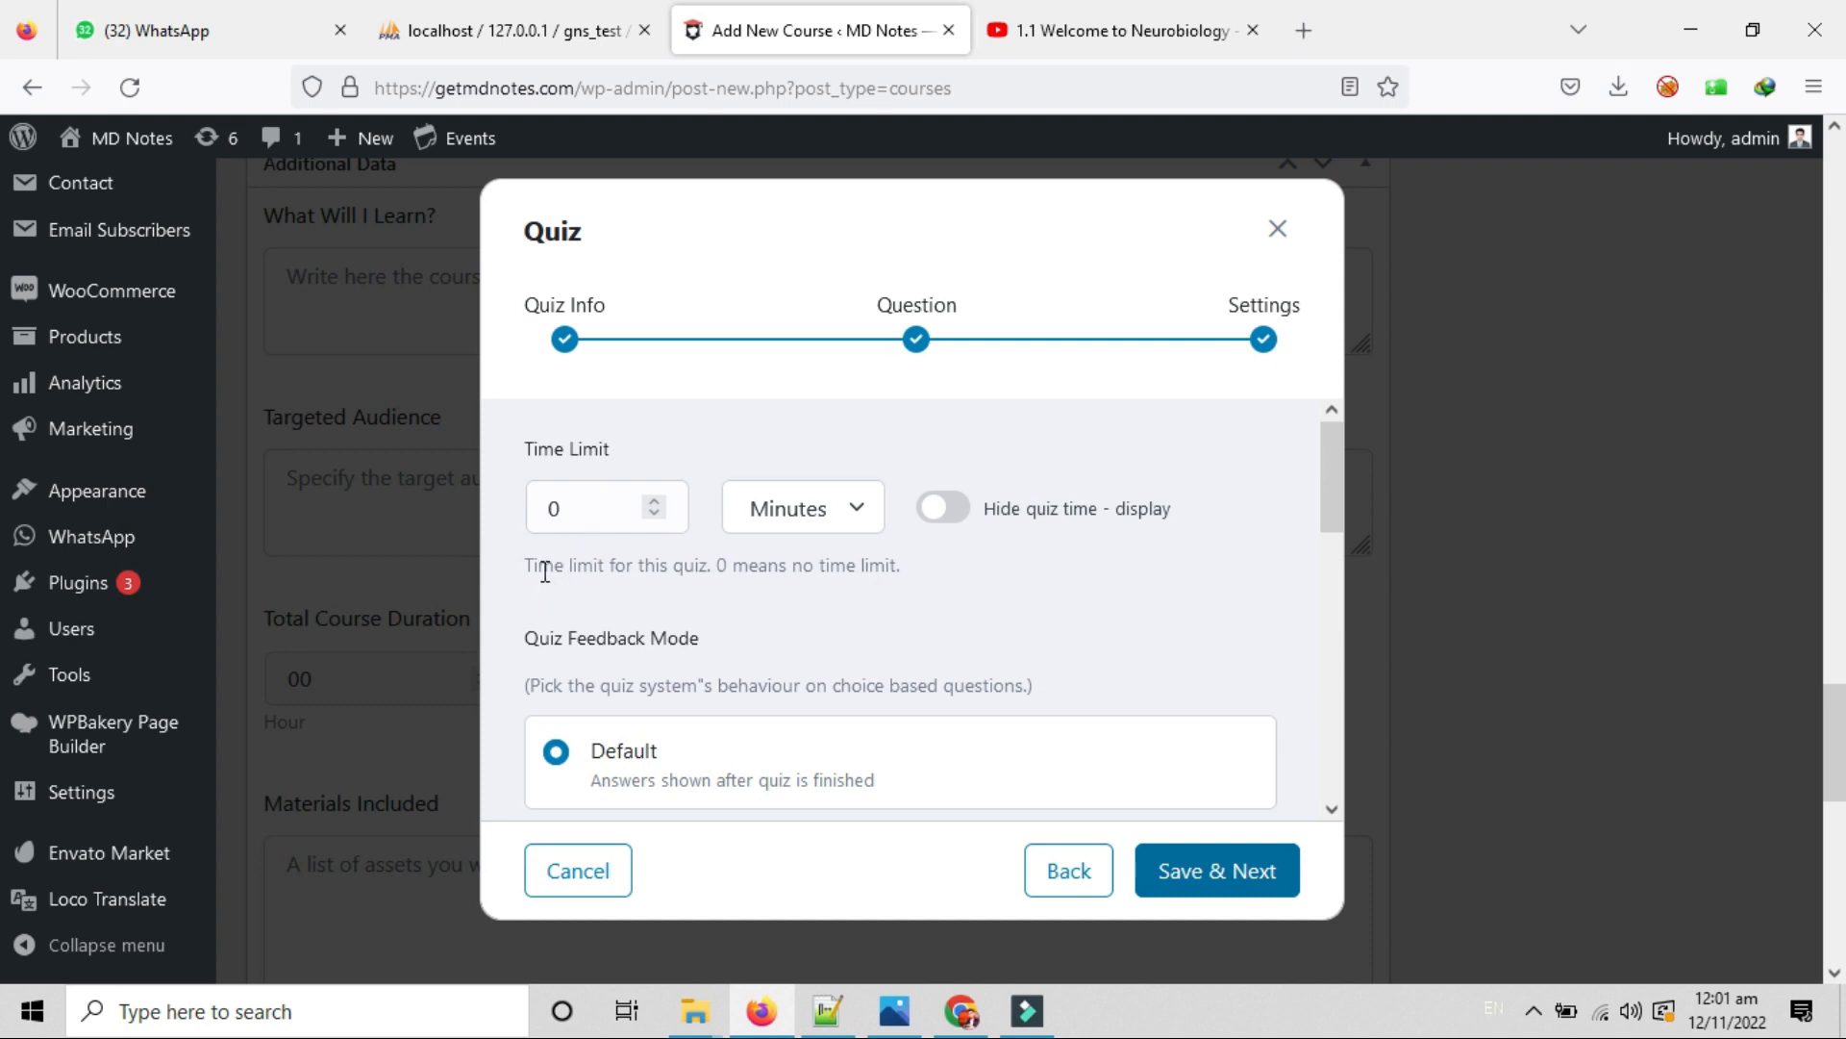
drag(528, 566, 720, 567)
drag(854, 567, 700, 567)
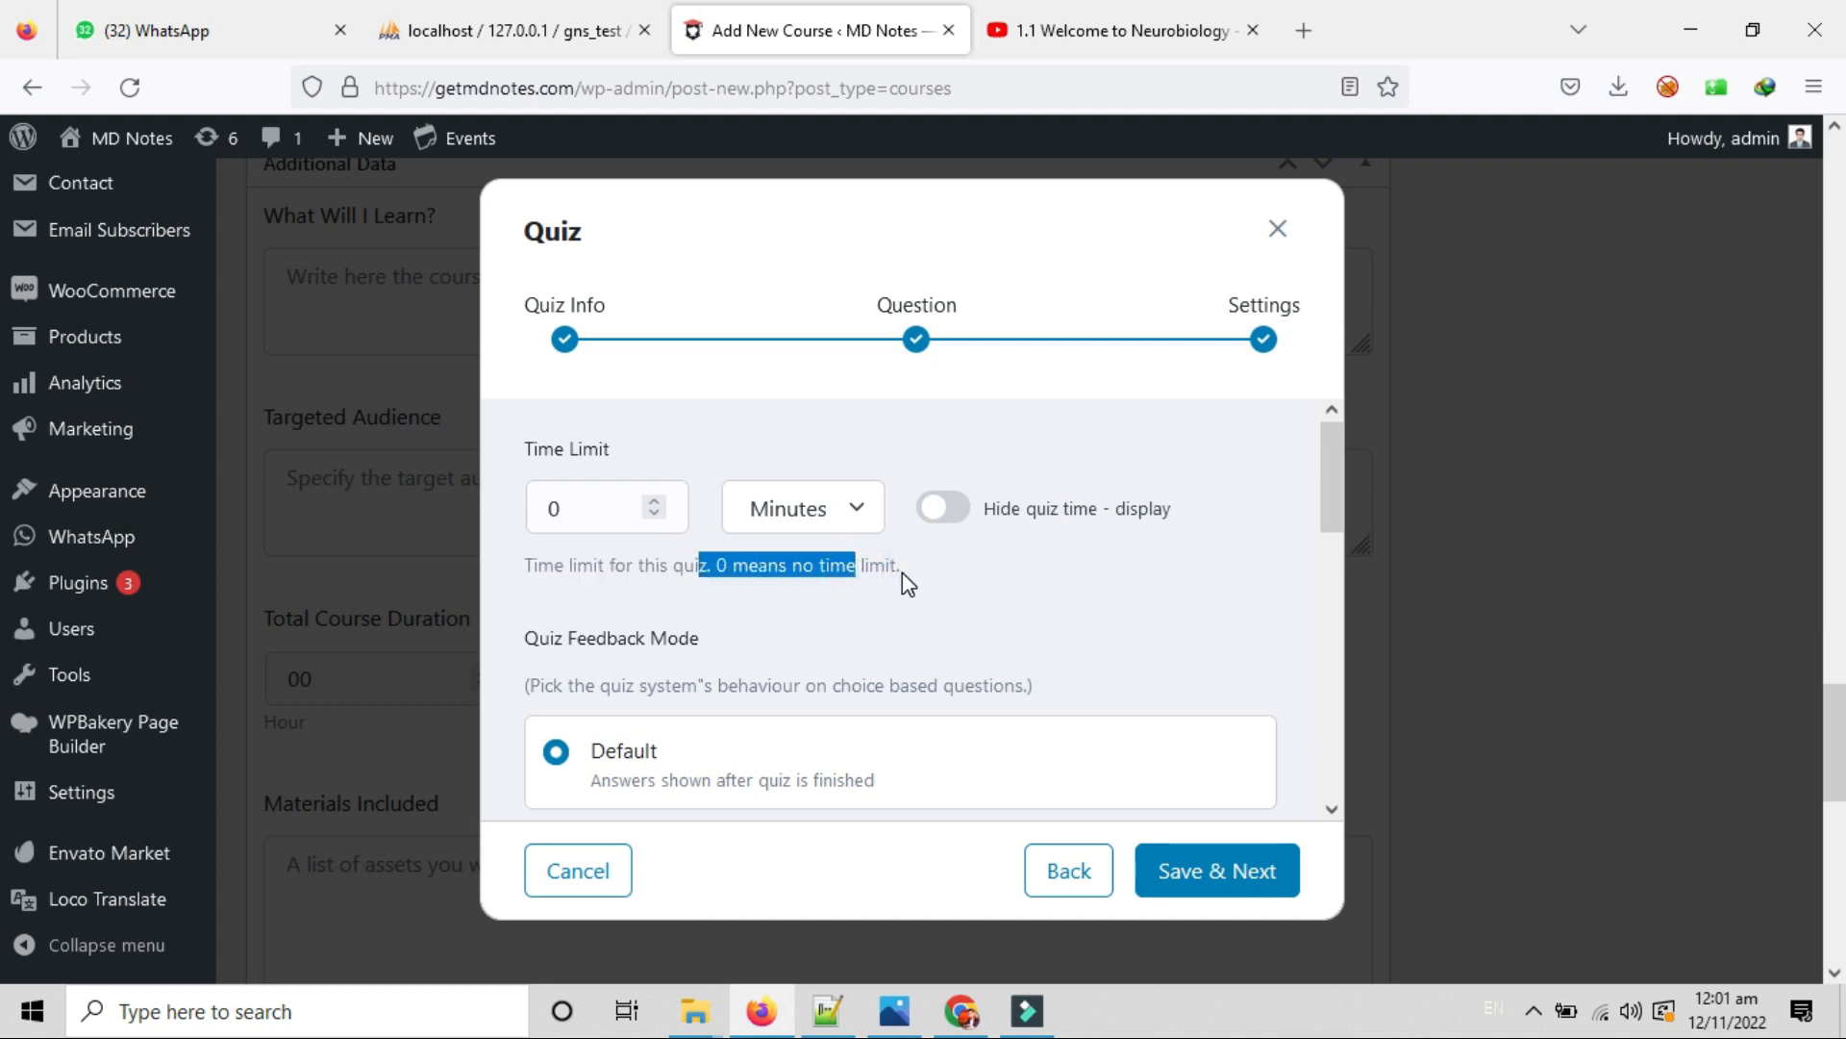
drag(902, 573, 679, 577)
drag(565, 563, 518, 572)
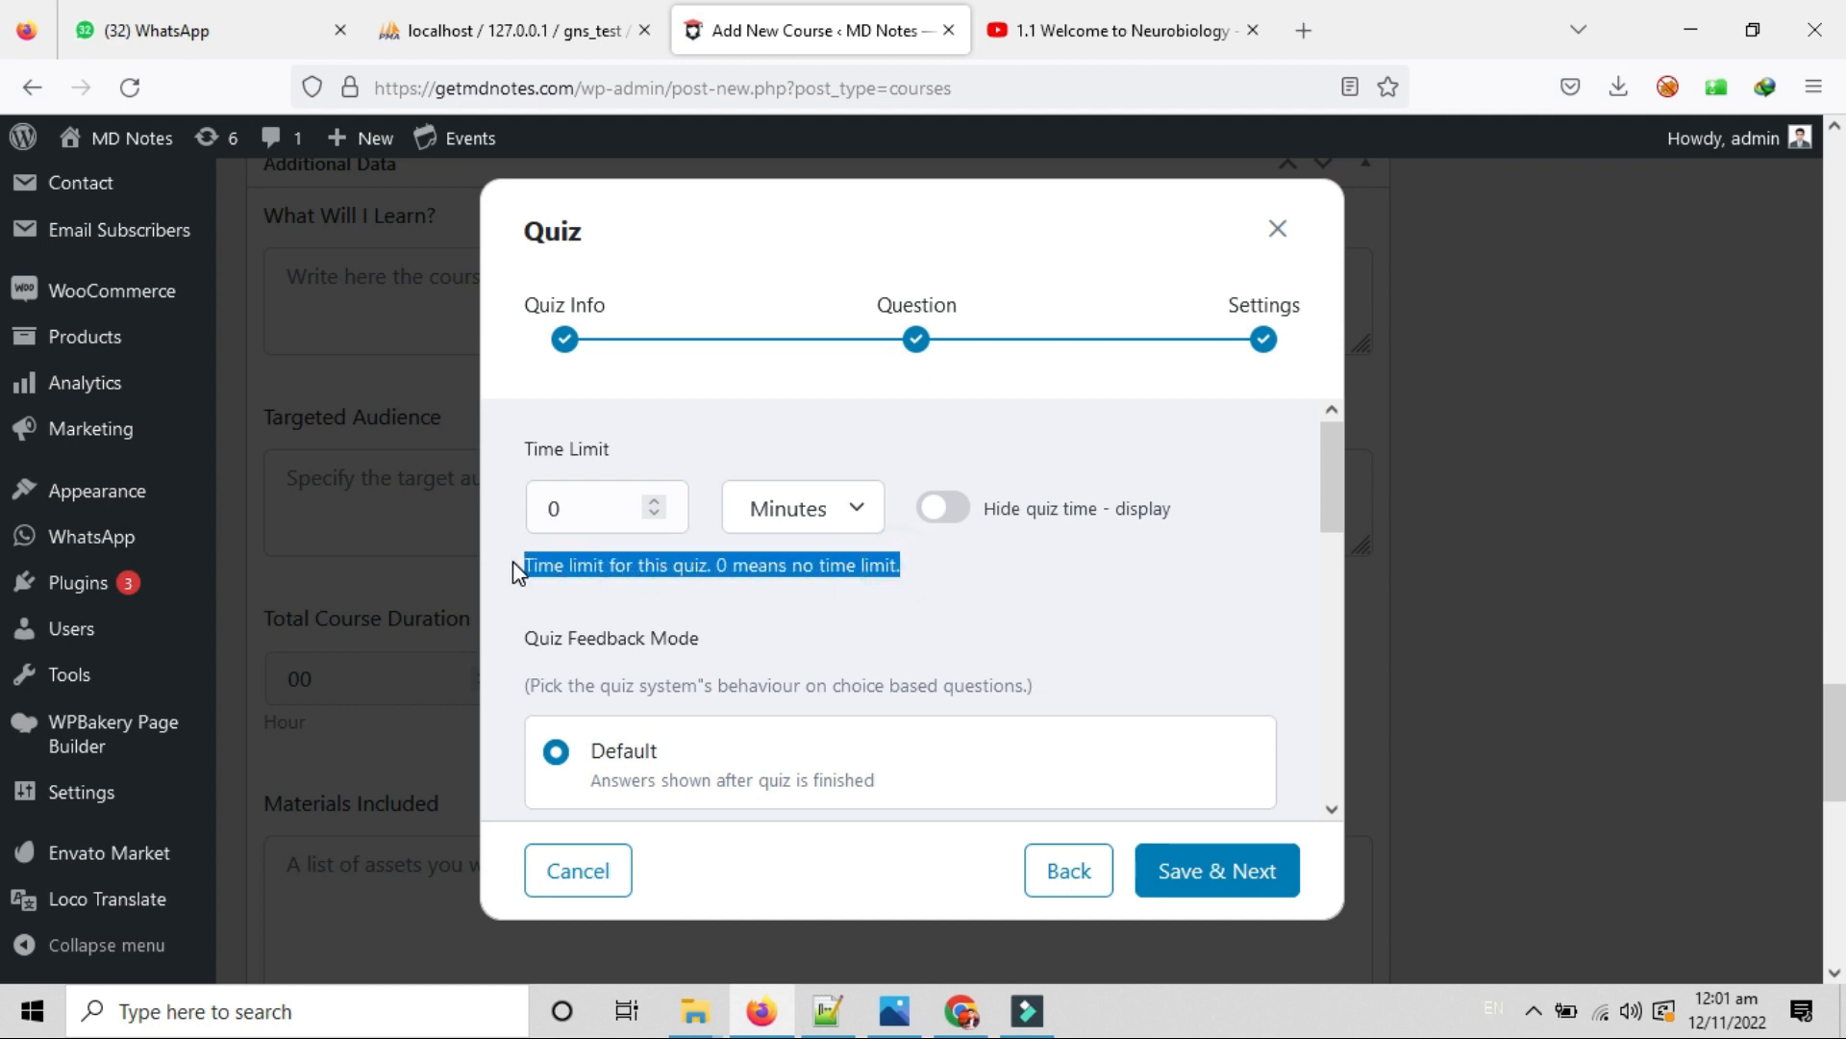
double_click(565, 504)
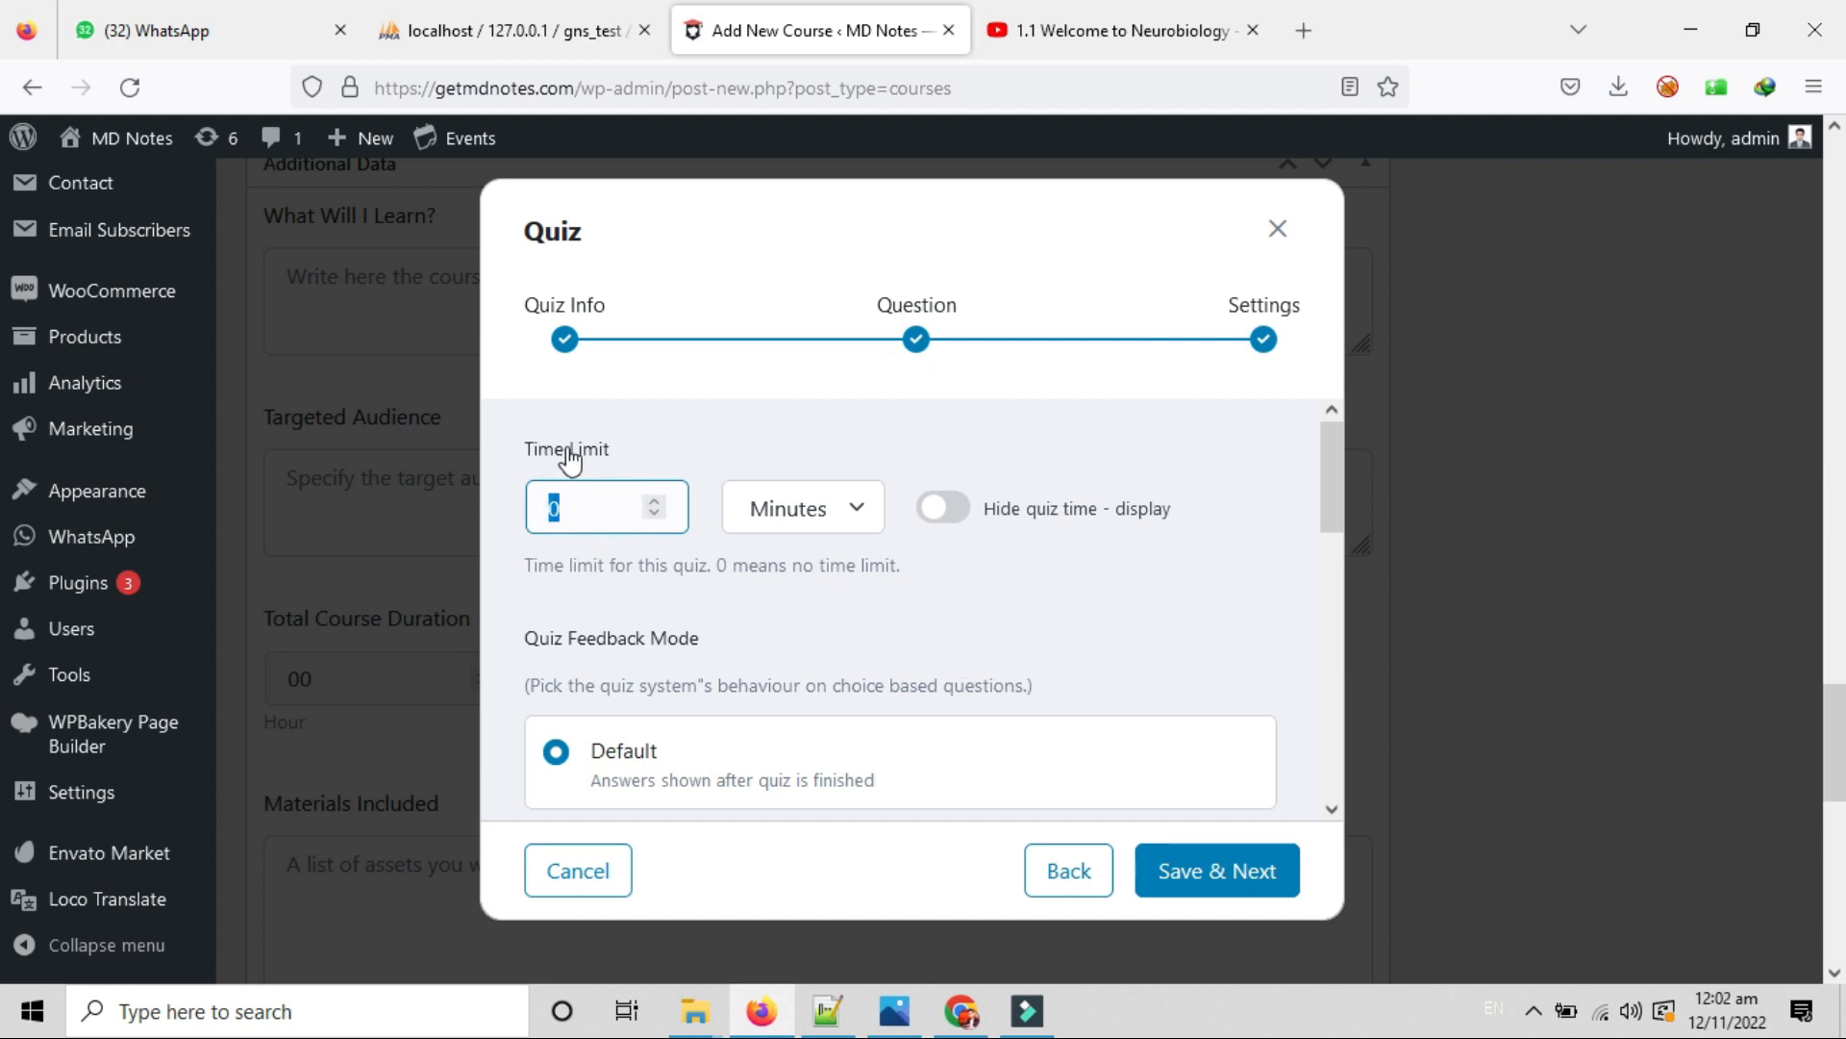
double_click(599, 510)
click(790, 511)
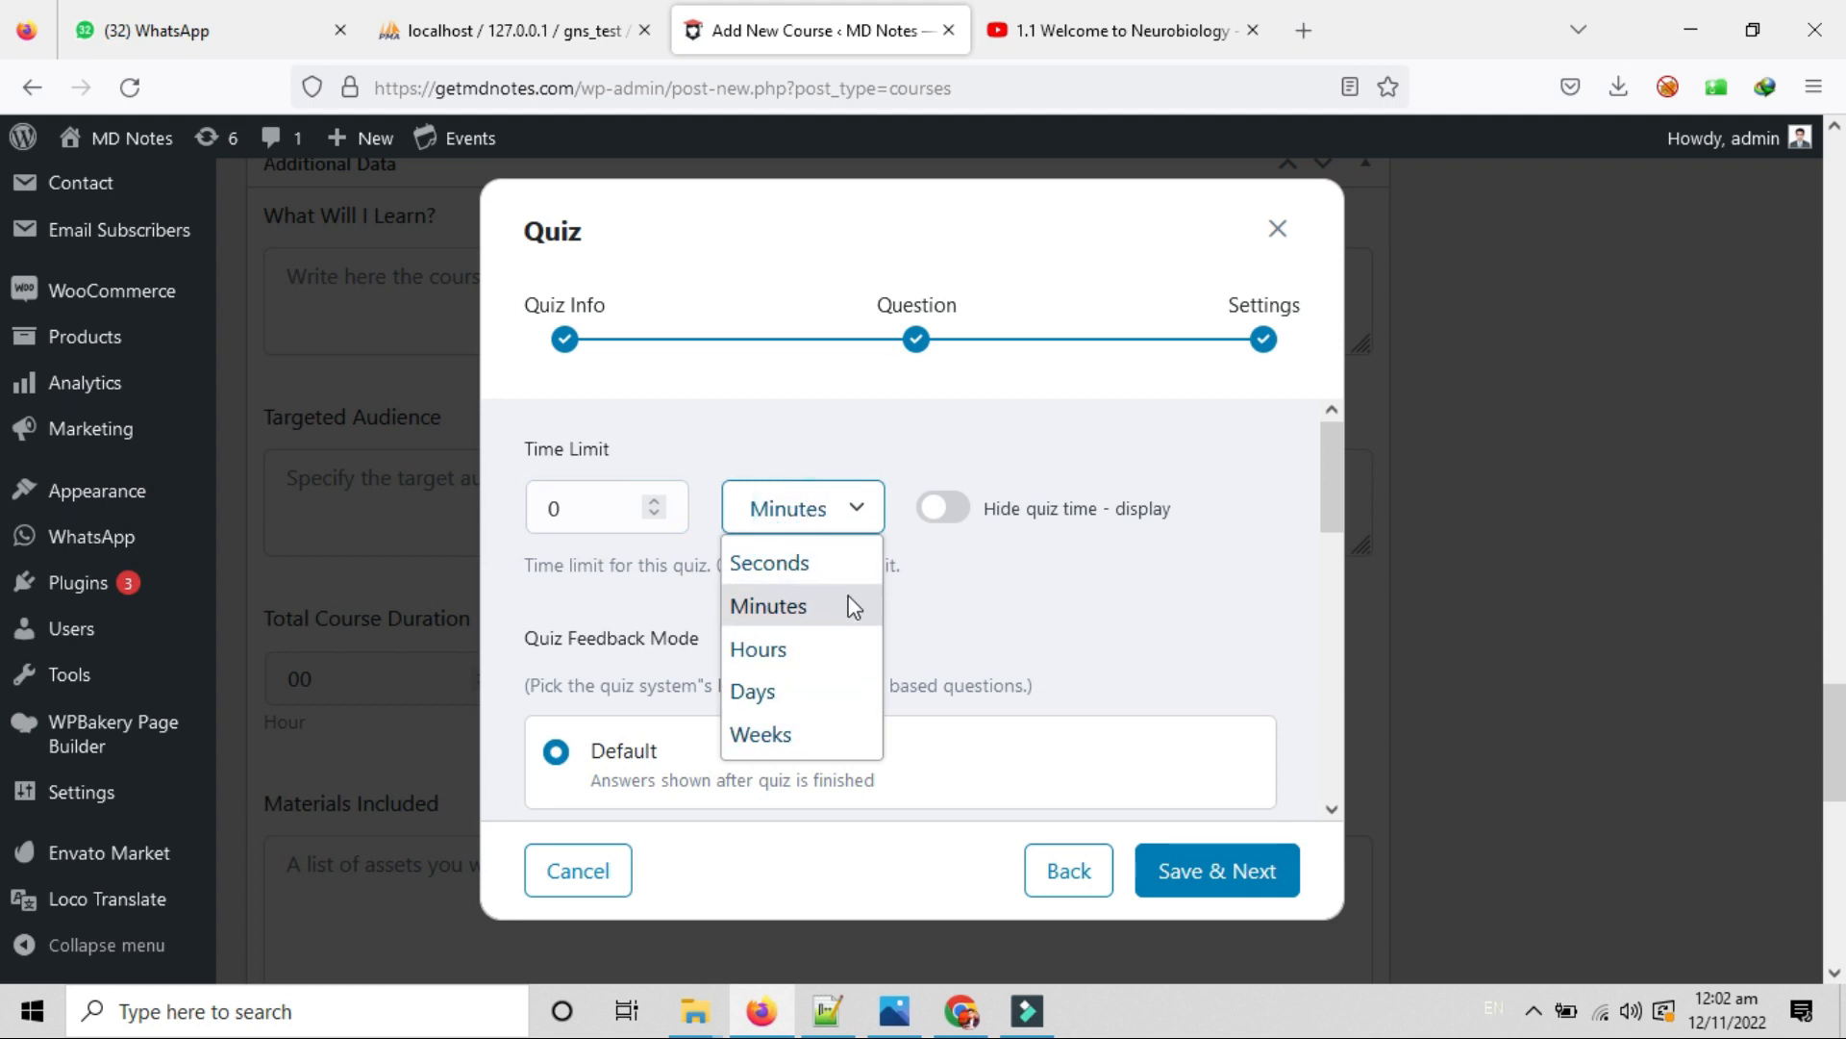
click(1108, 569)
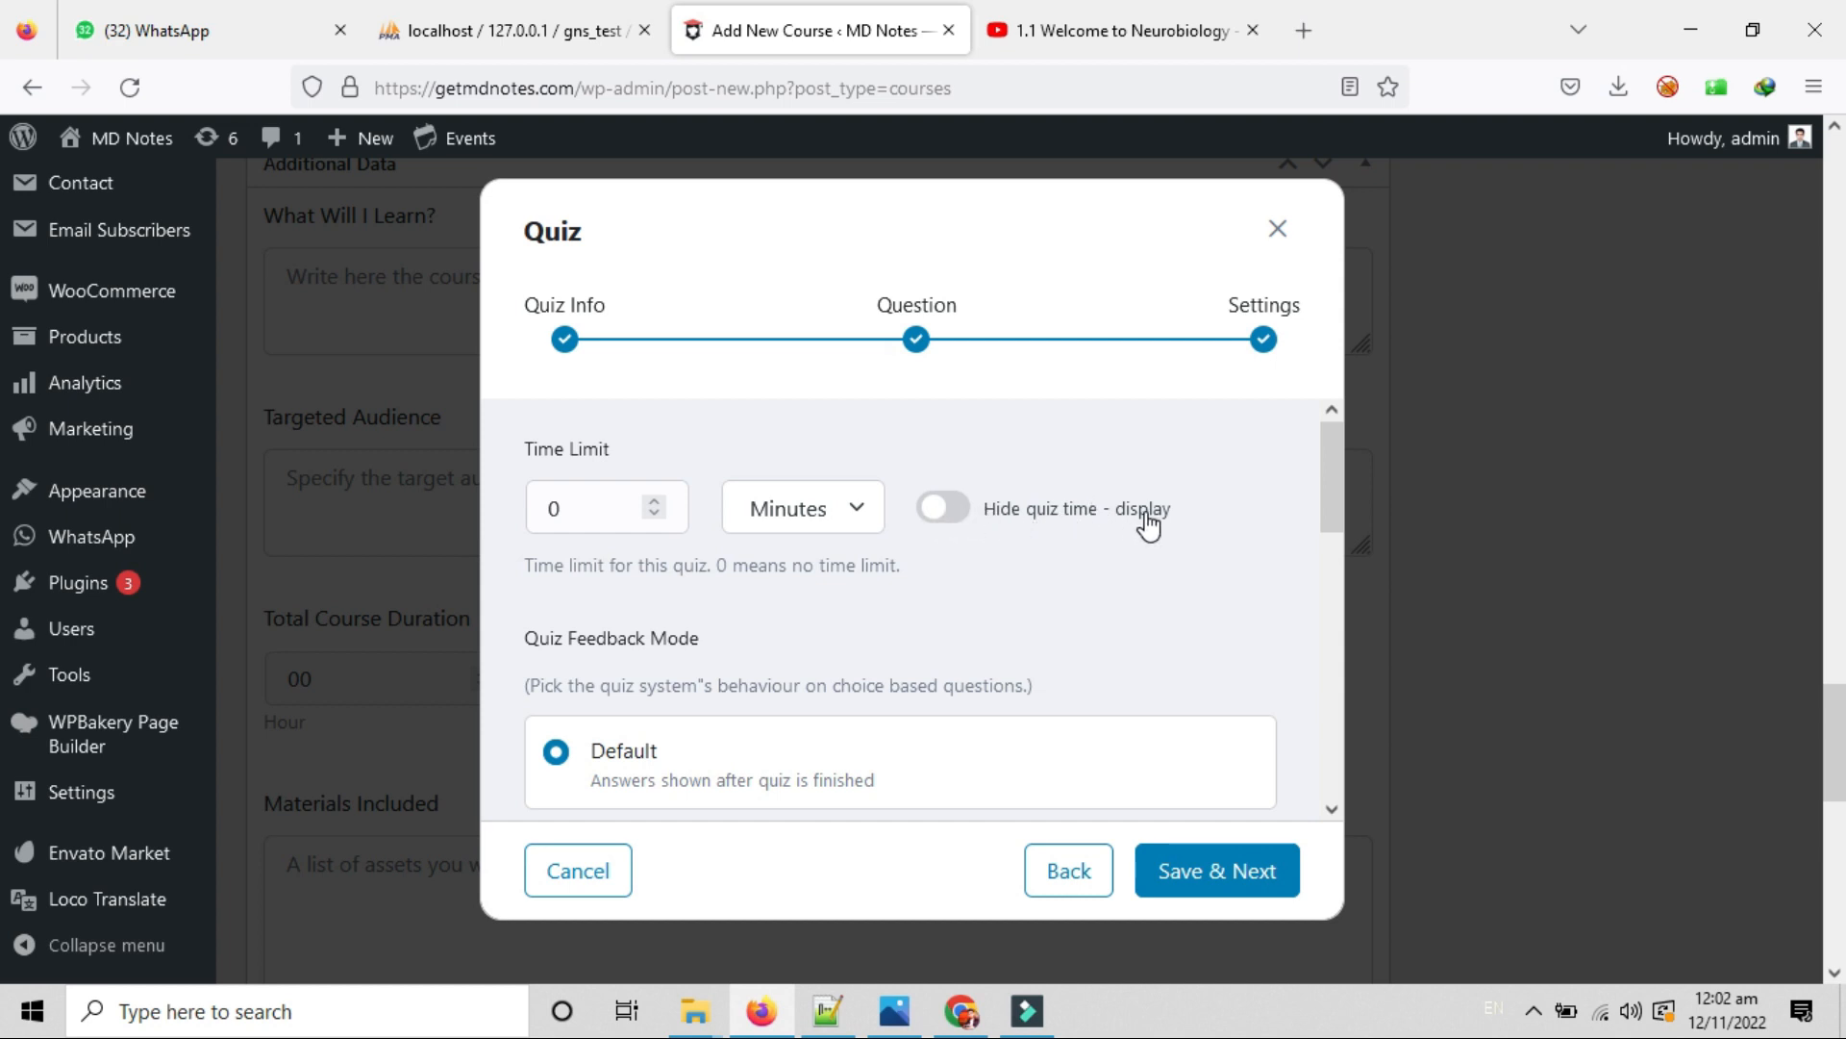
click(950, 517)
click(952, 524)
scroll(886, 523, down, 2)
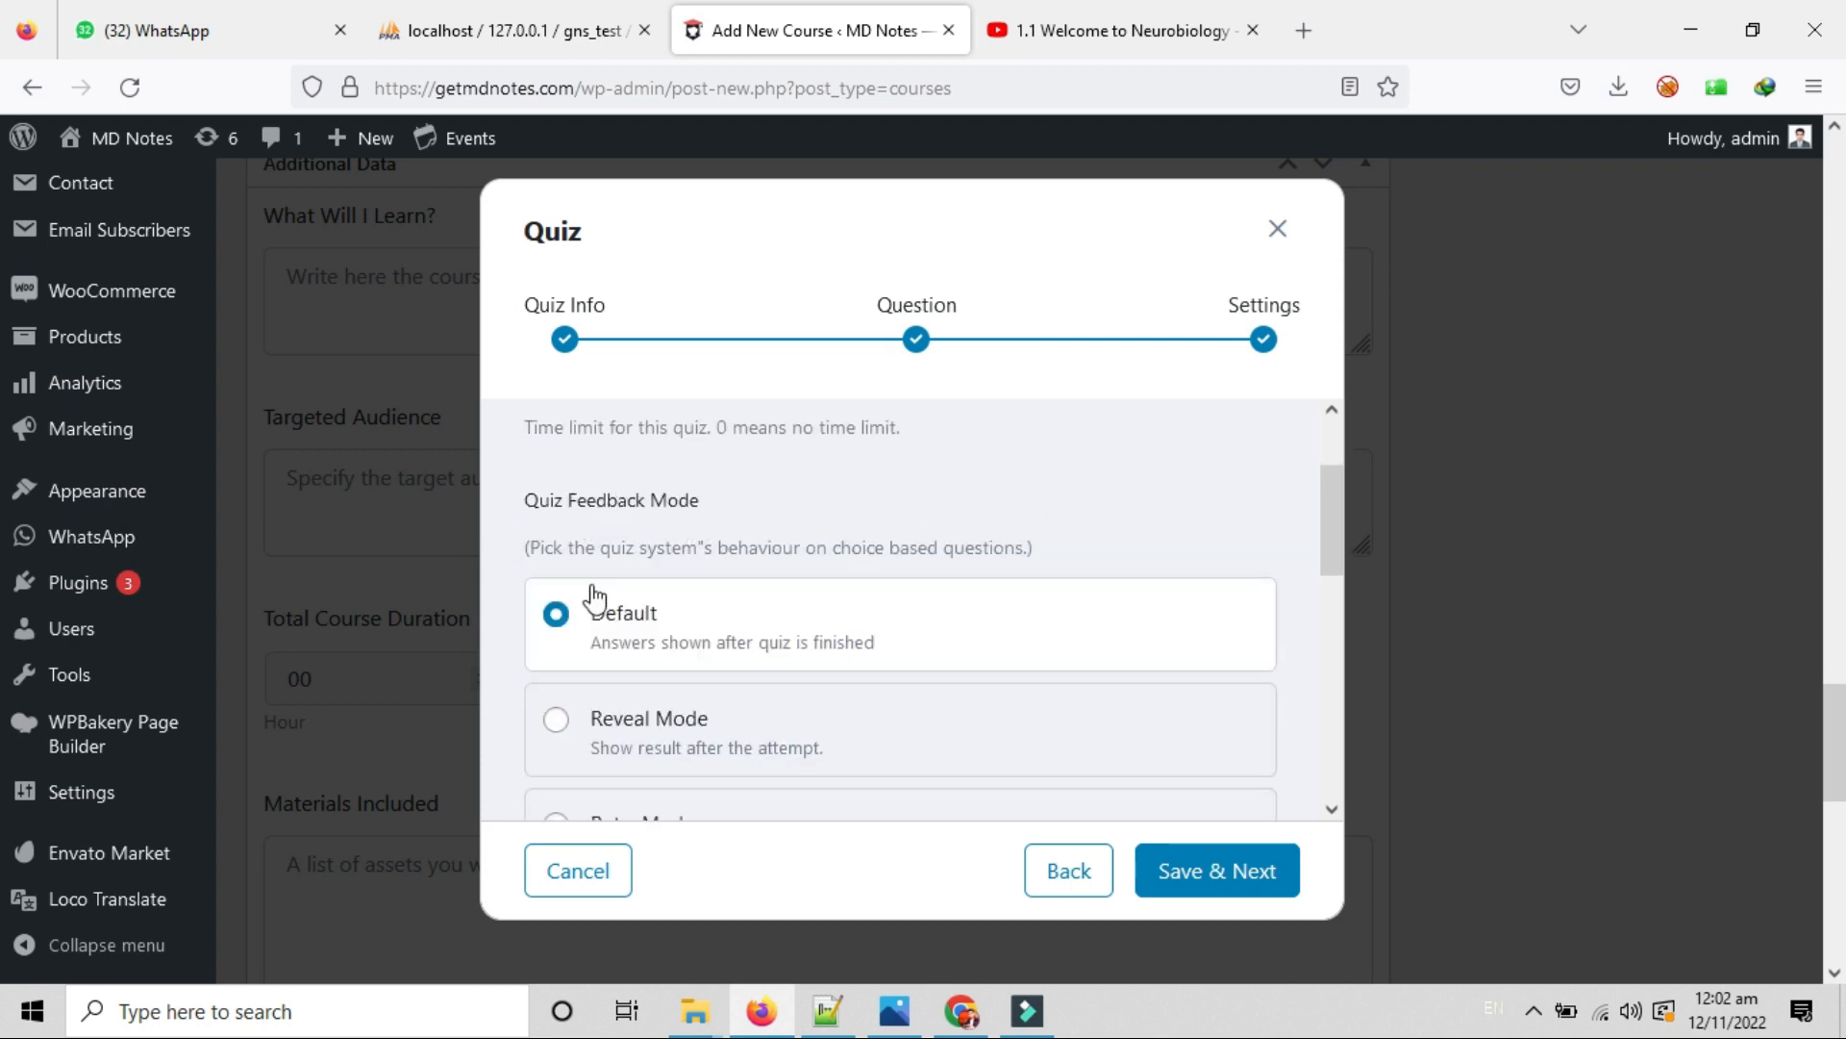
drag(578, 550, 1055, 552)
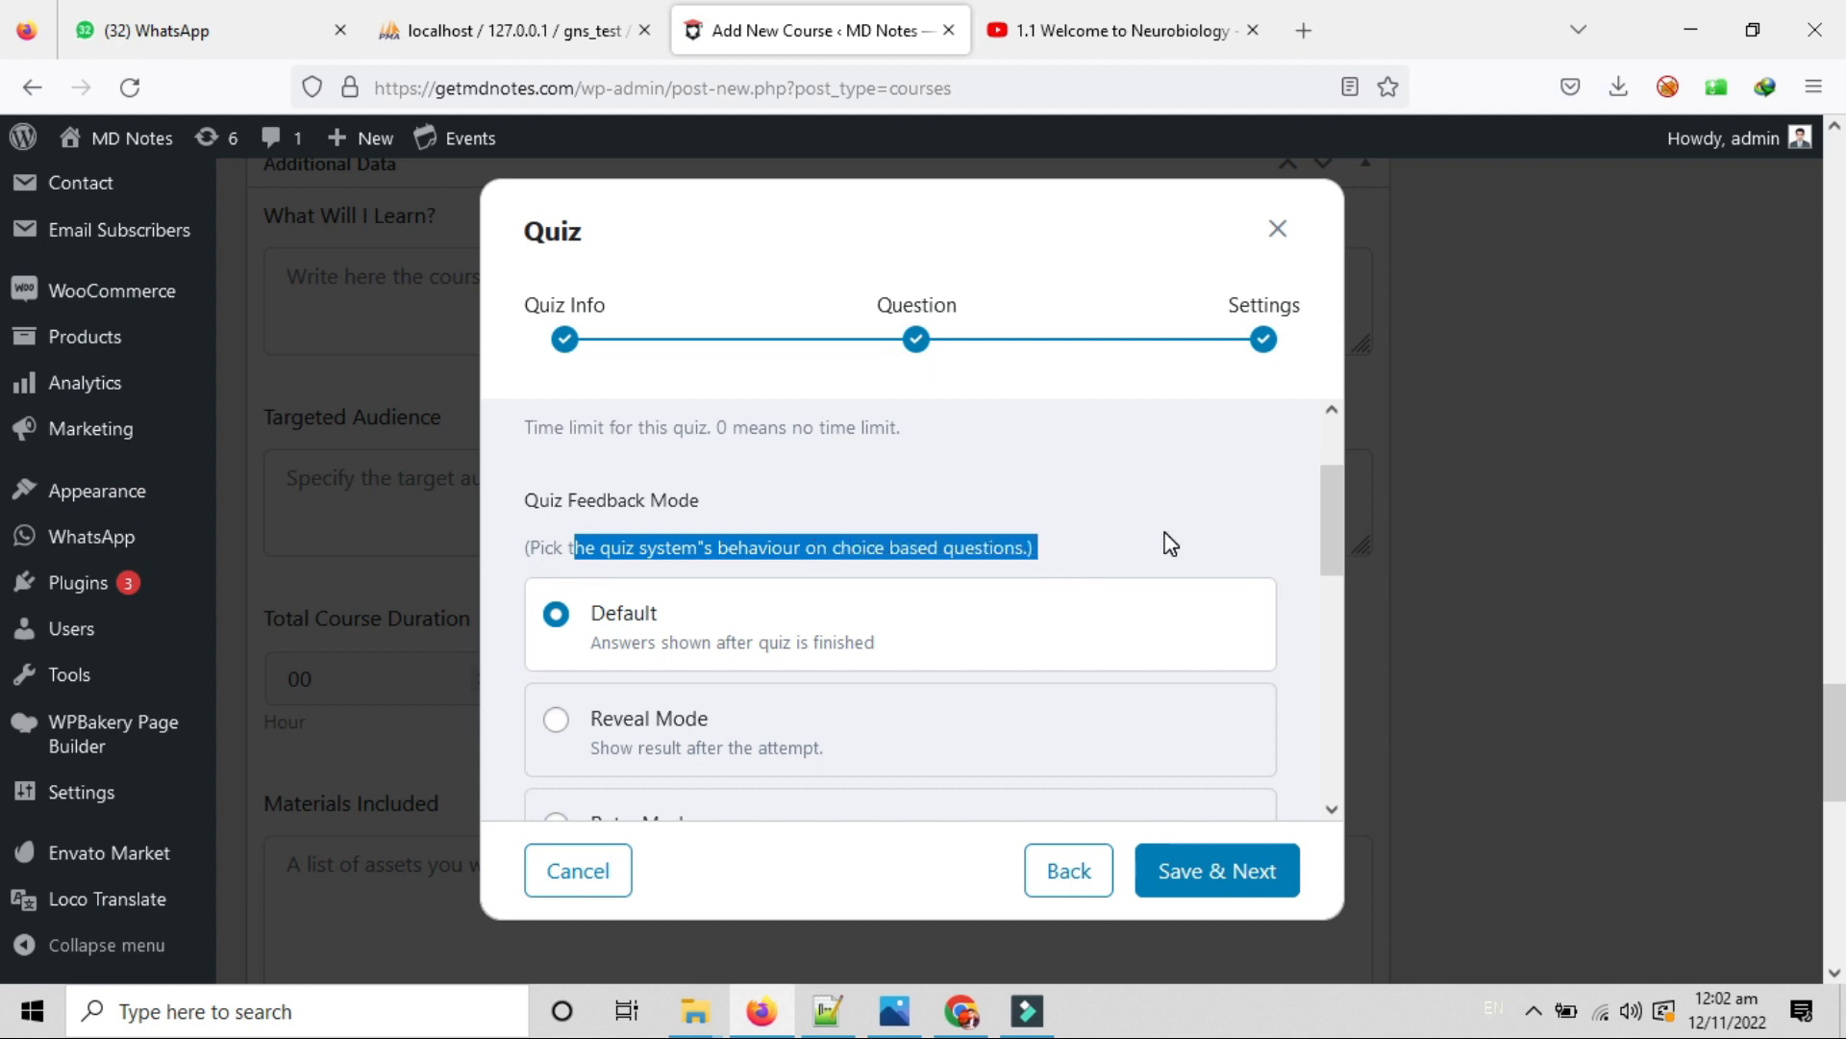
scroll(770, 565, down, 2)
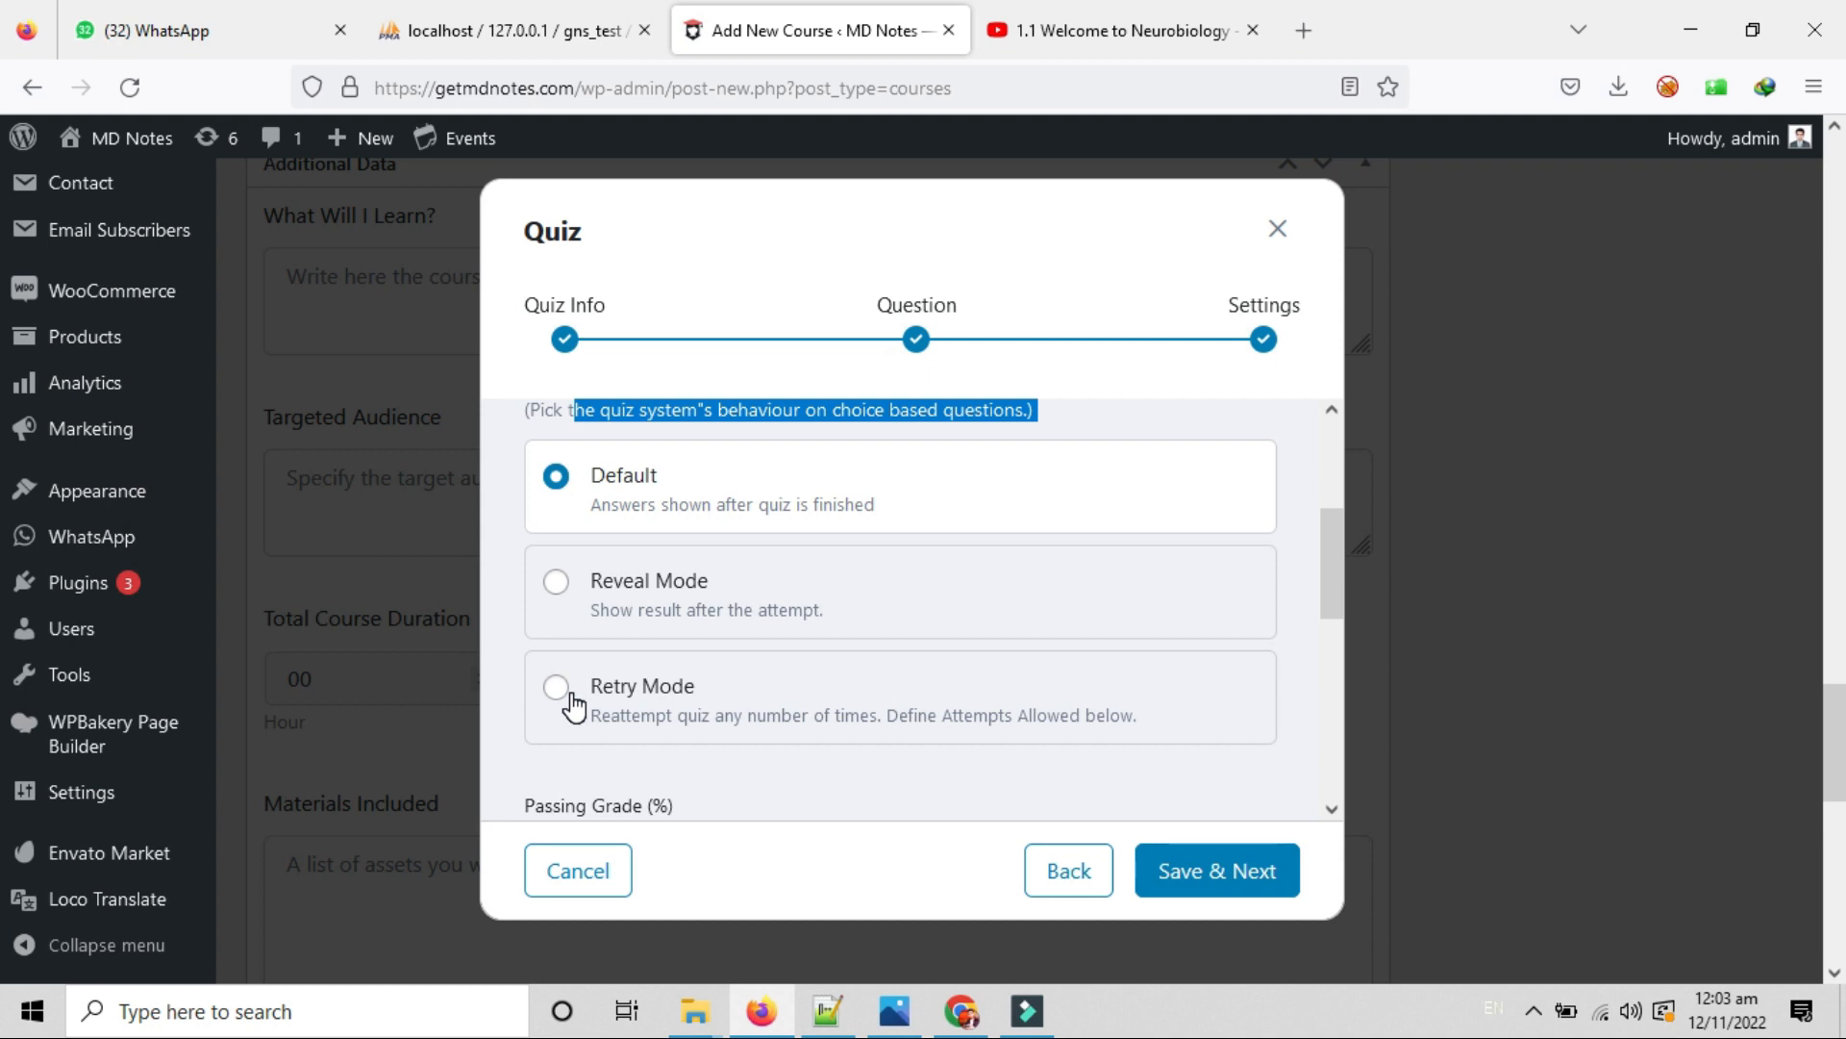
scroll(791, 696, down, 2)
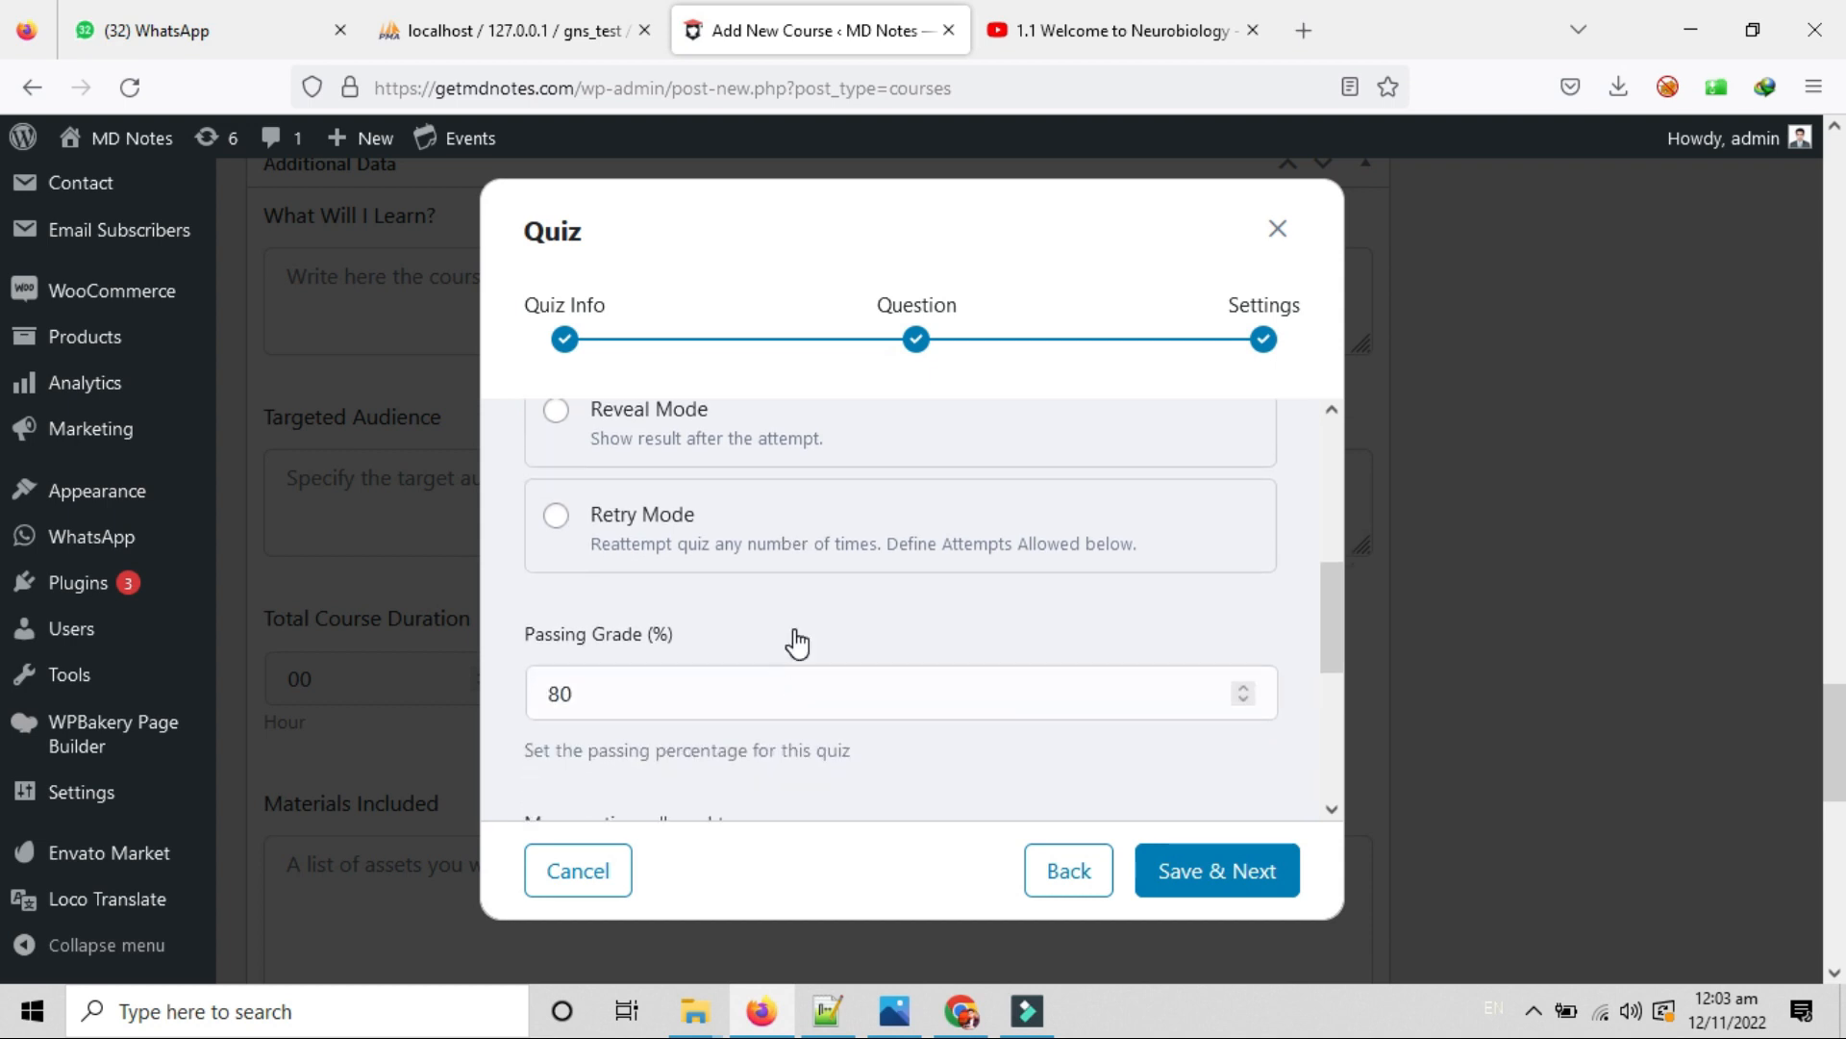
scroll(840, 659, down, 2)
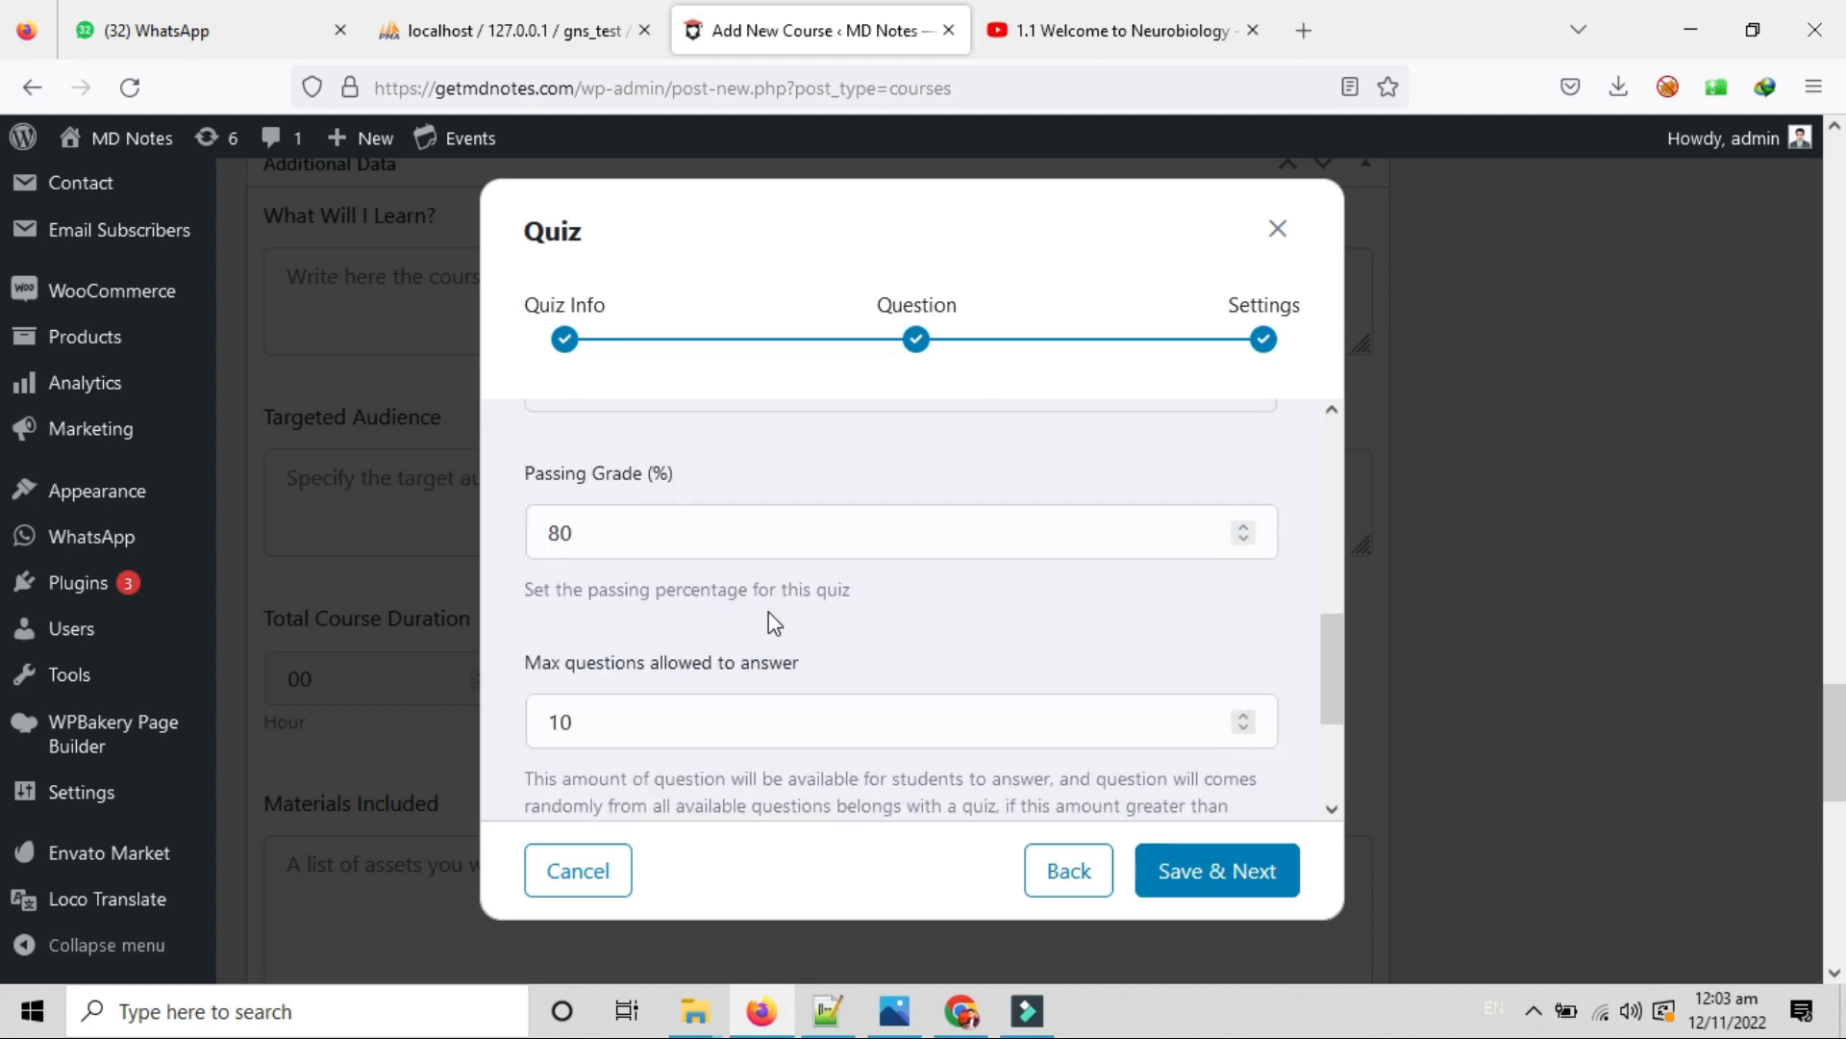
drag(563, 467, 709, 511)
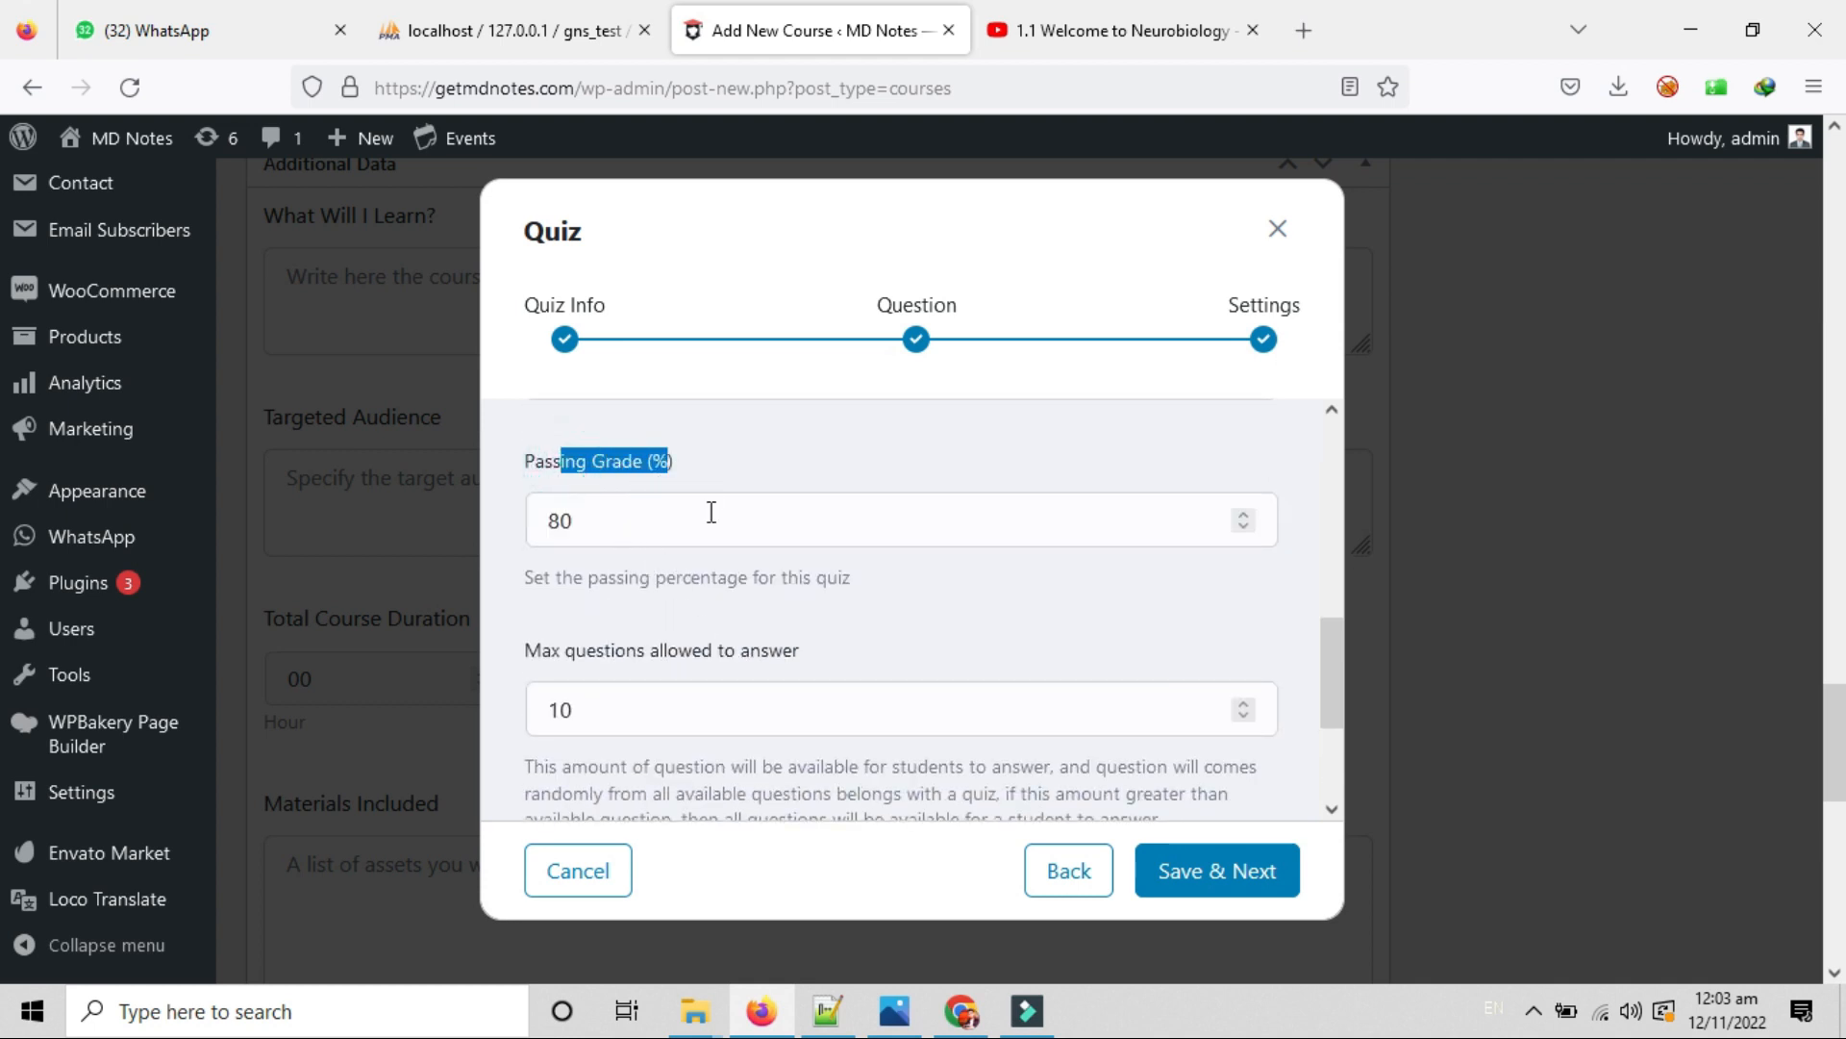
click(631, 473)
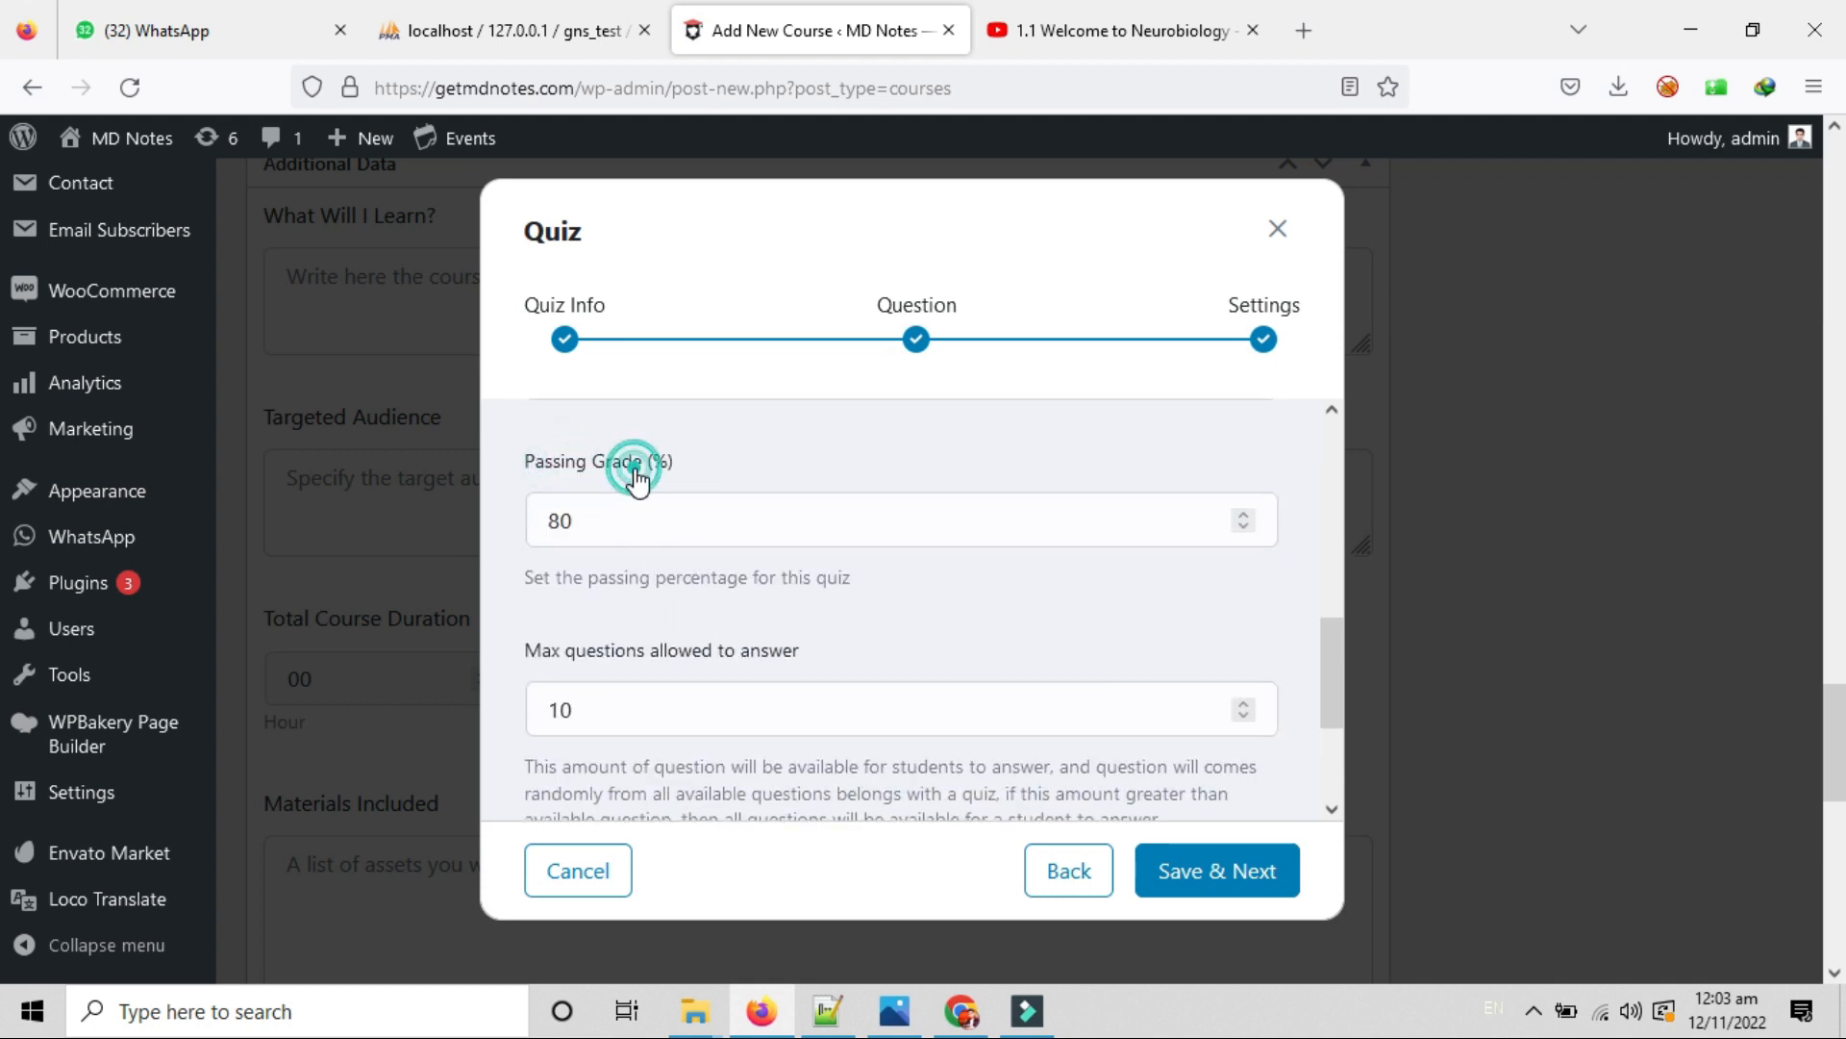
click(600, 516)
double_click(600, 516)
click(691, 580)
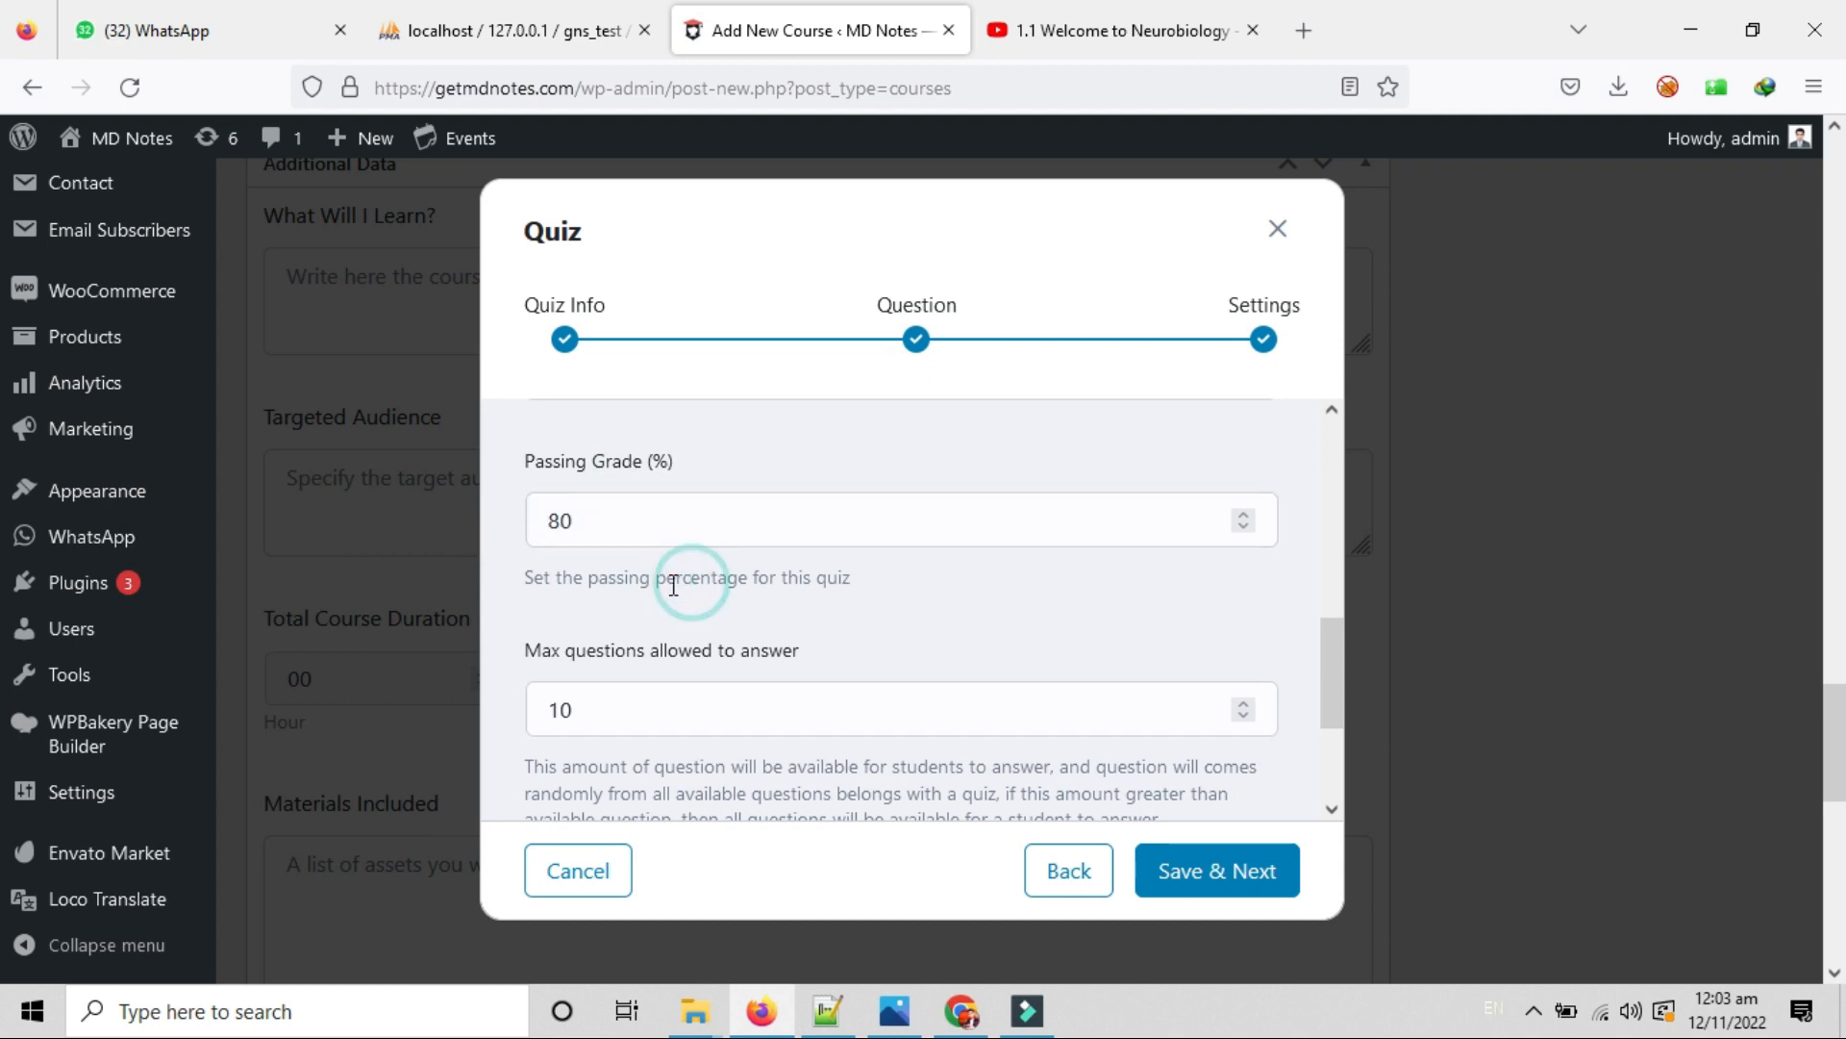
drag(630, 535, 489, 532)
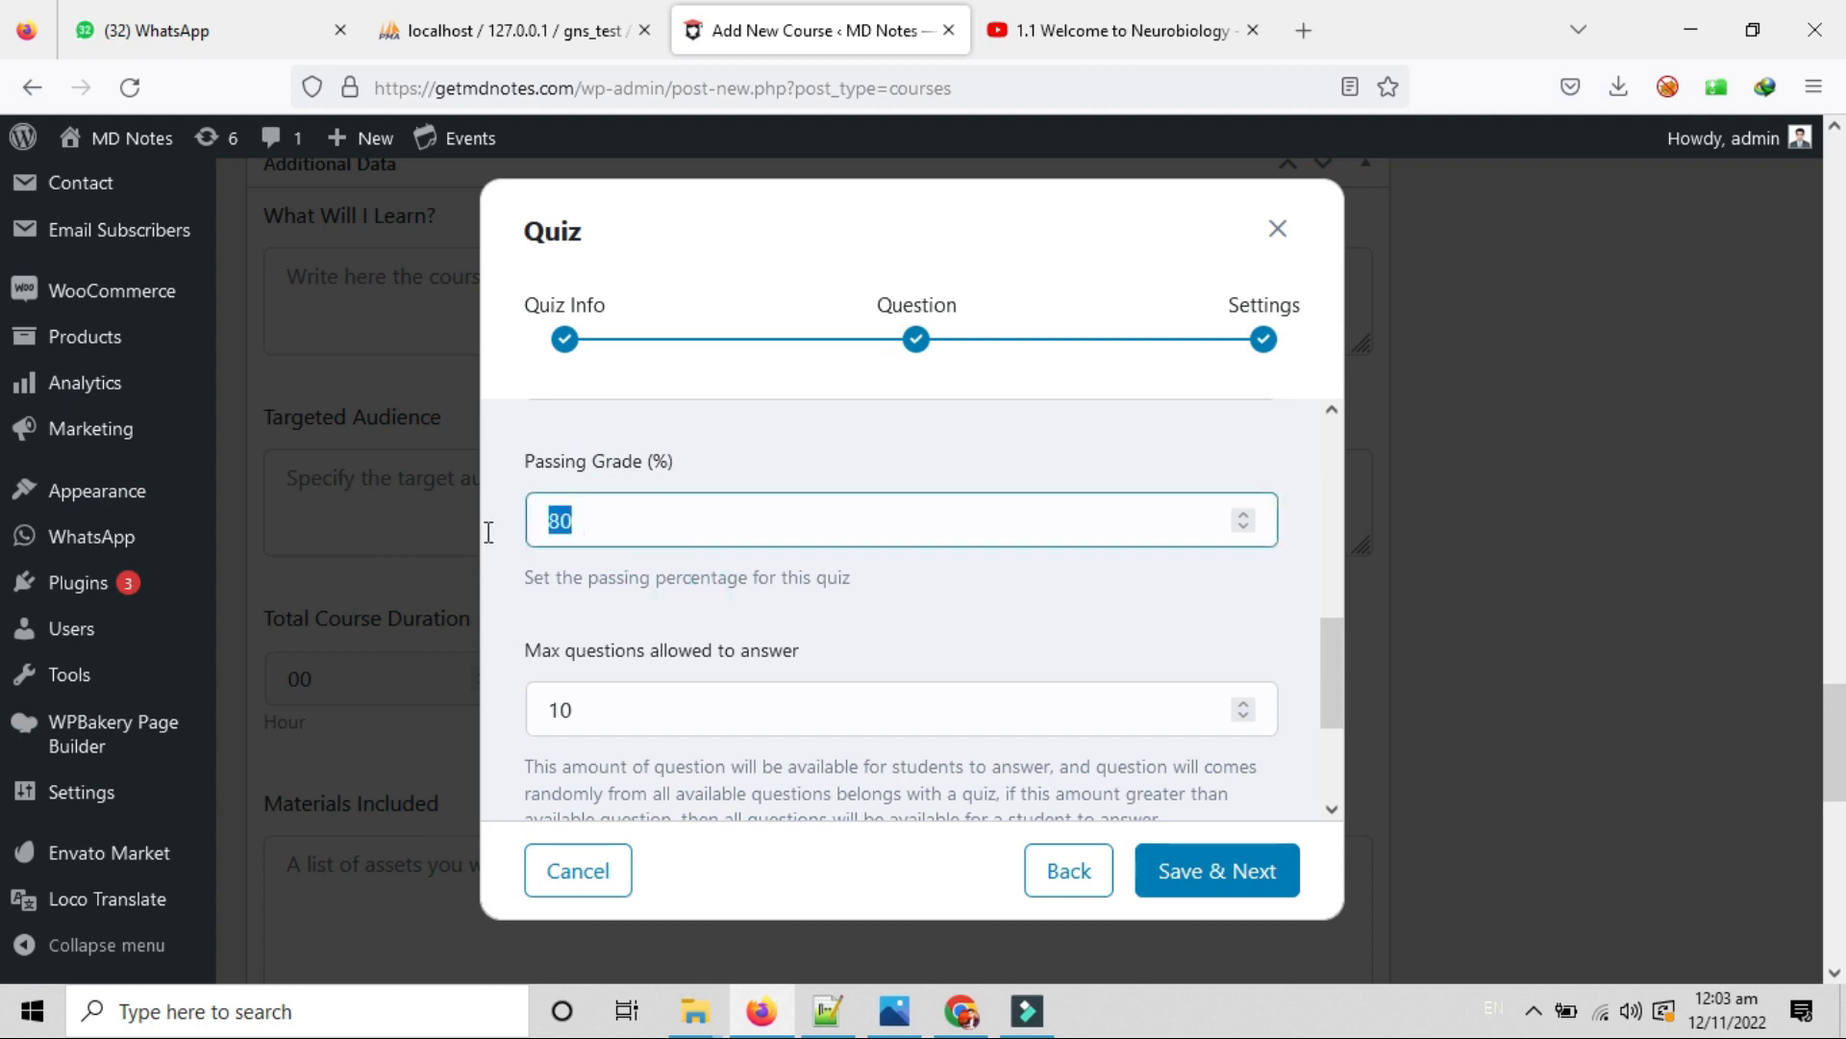
click(570, 512)
drag(630, 518, 461, 521)
scroll(876, 617, down, 2)
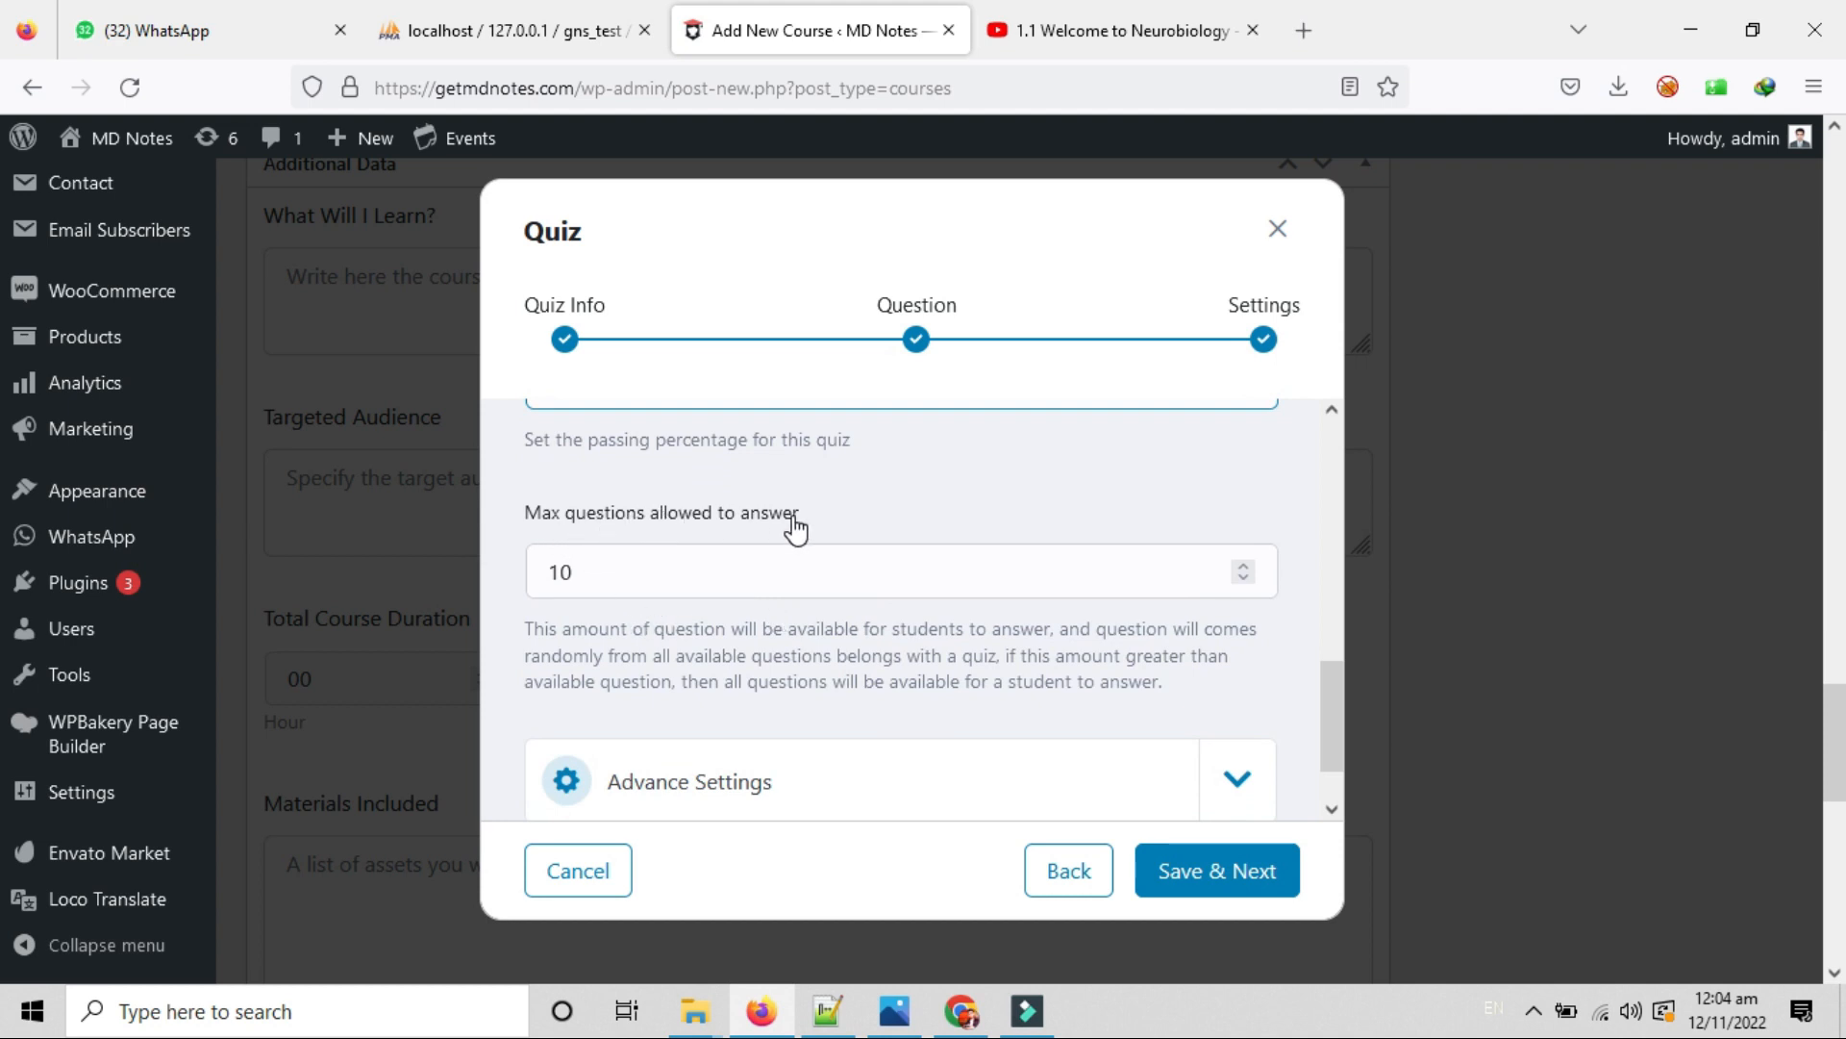
click(619, 585)
drag(619, 584, 578, 571)
click(618, 660)
double_click(546, 571)
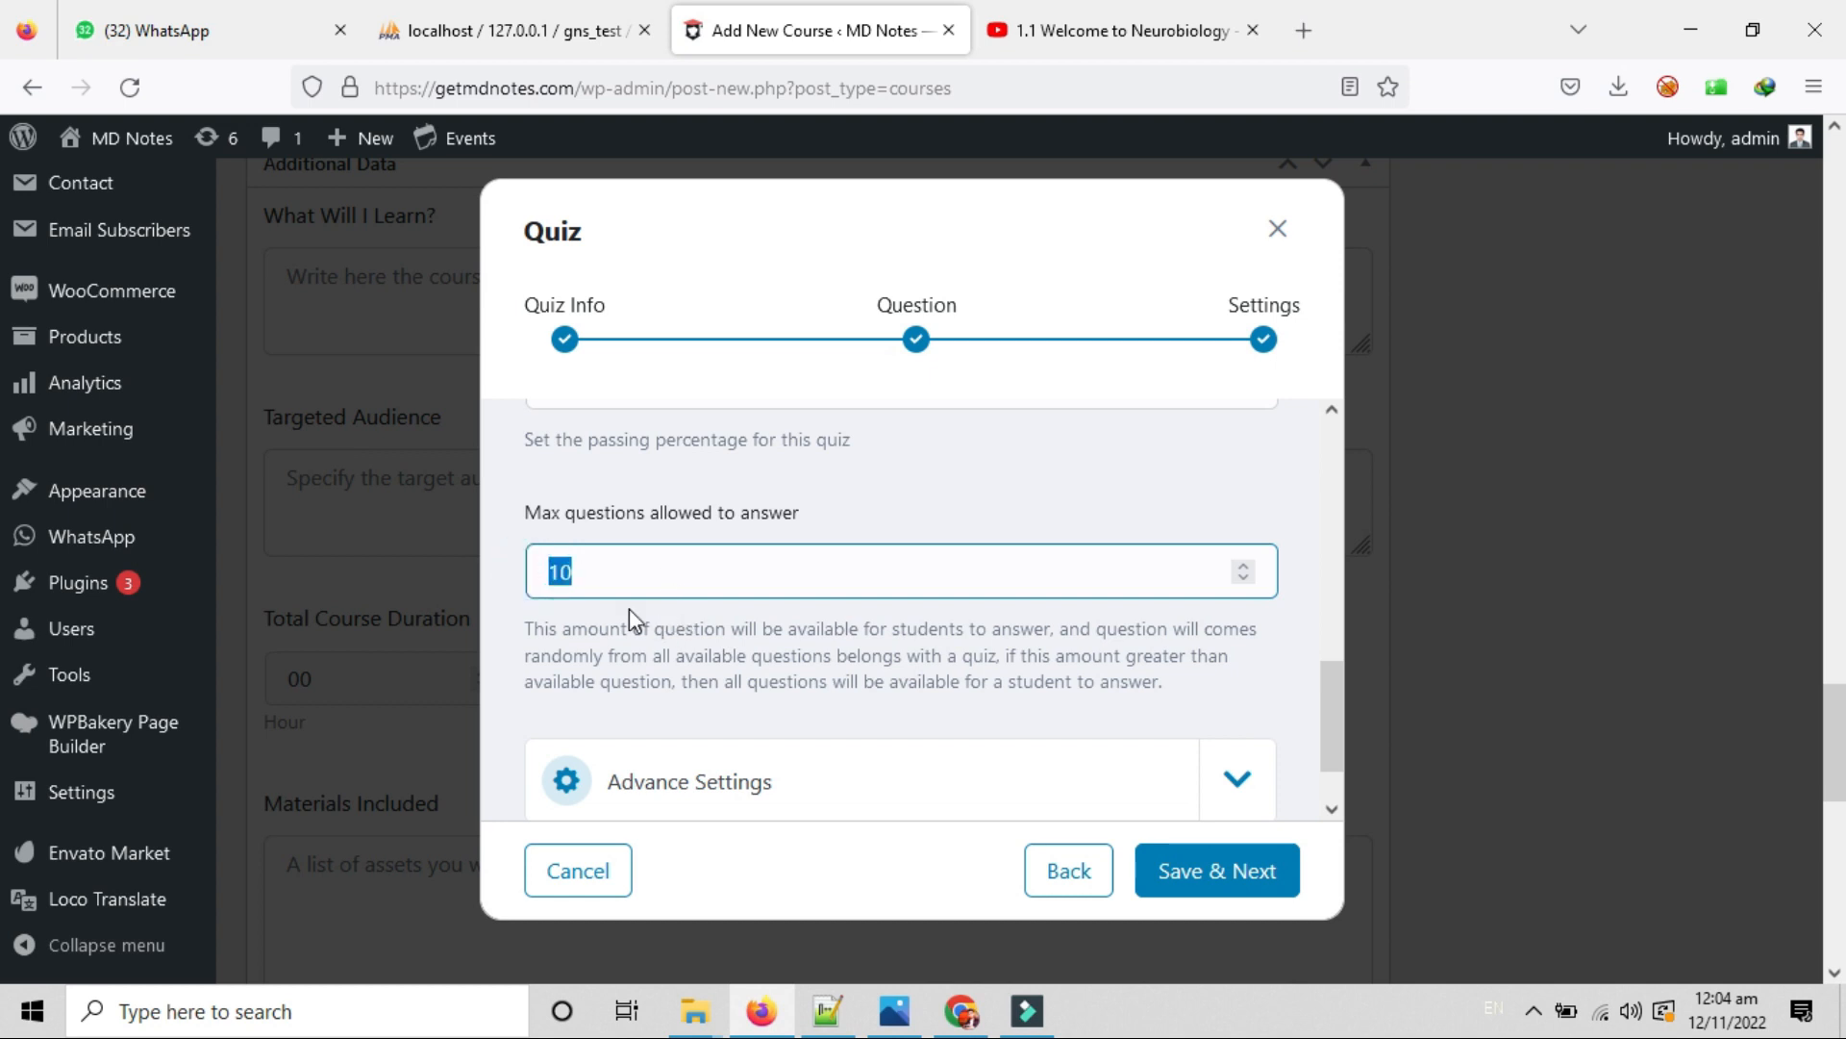
click(637, 562)
drag(527, 620, 1183, 723)
Expand Advance Settings, revealing Quiz Auto Start off and Questions Order set to Random.
scroll(1154, 712, down, 3)
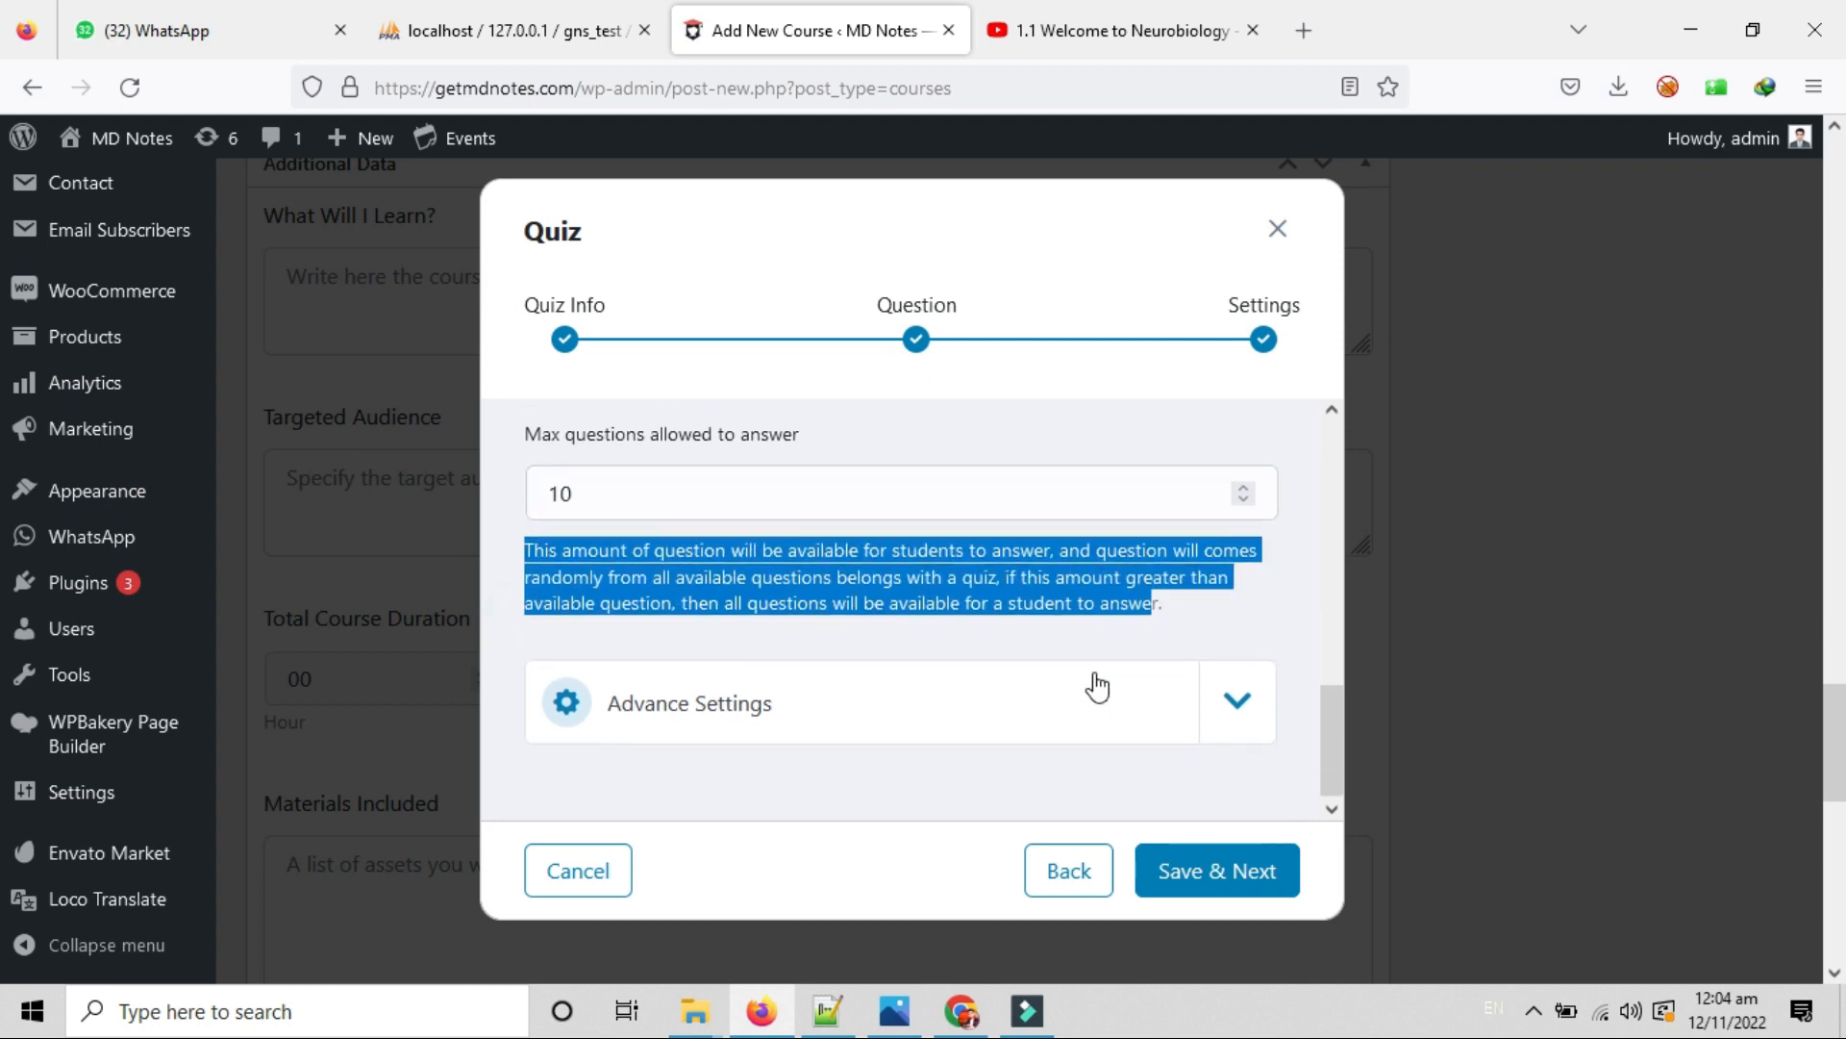
click(1236, 706)
scroll(1097, 673, down, 4)
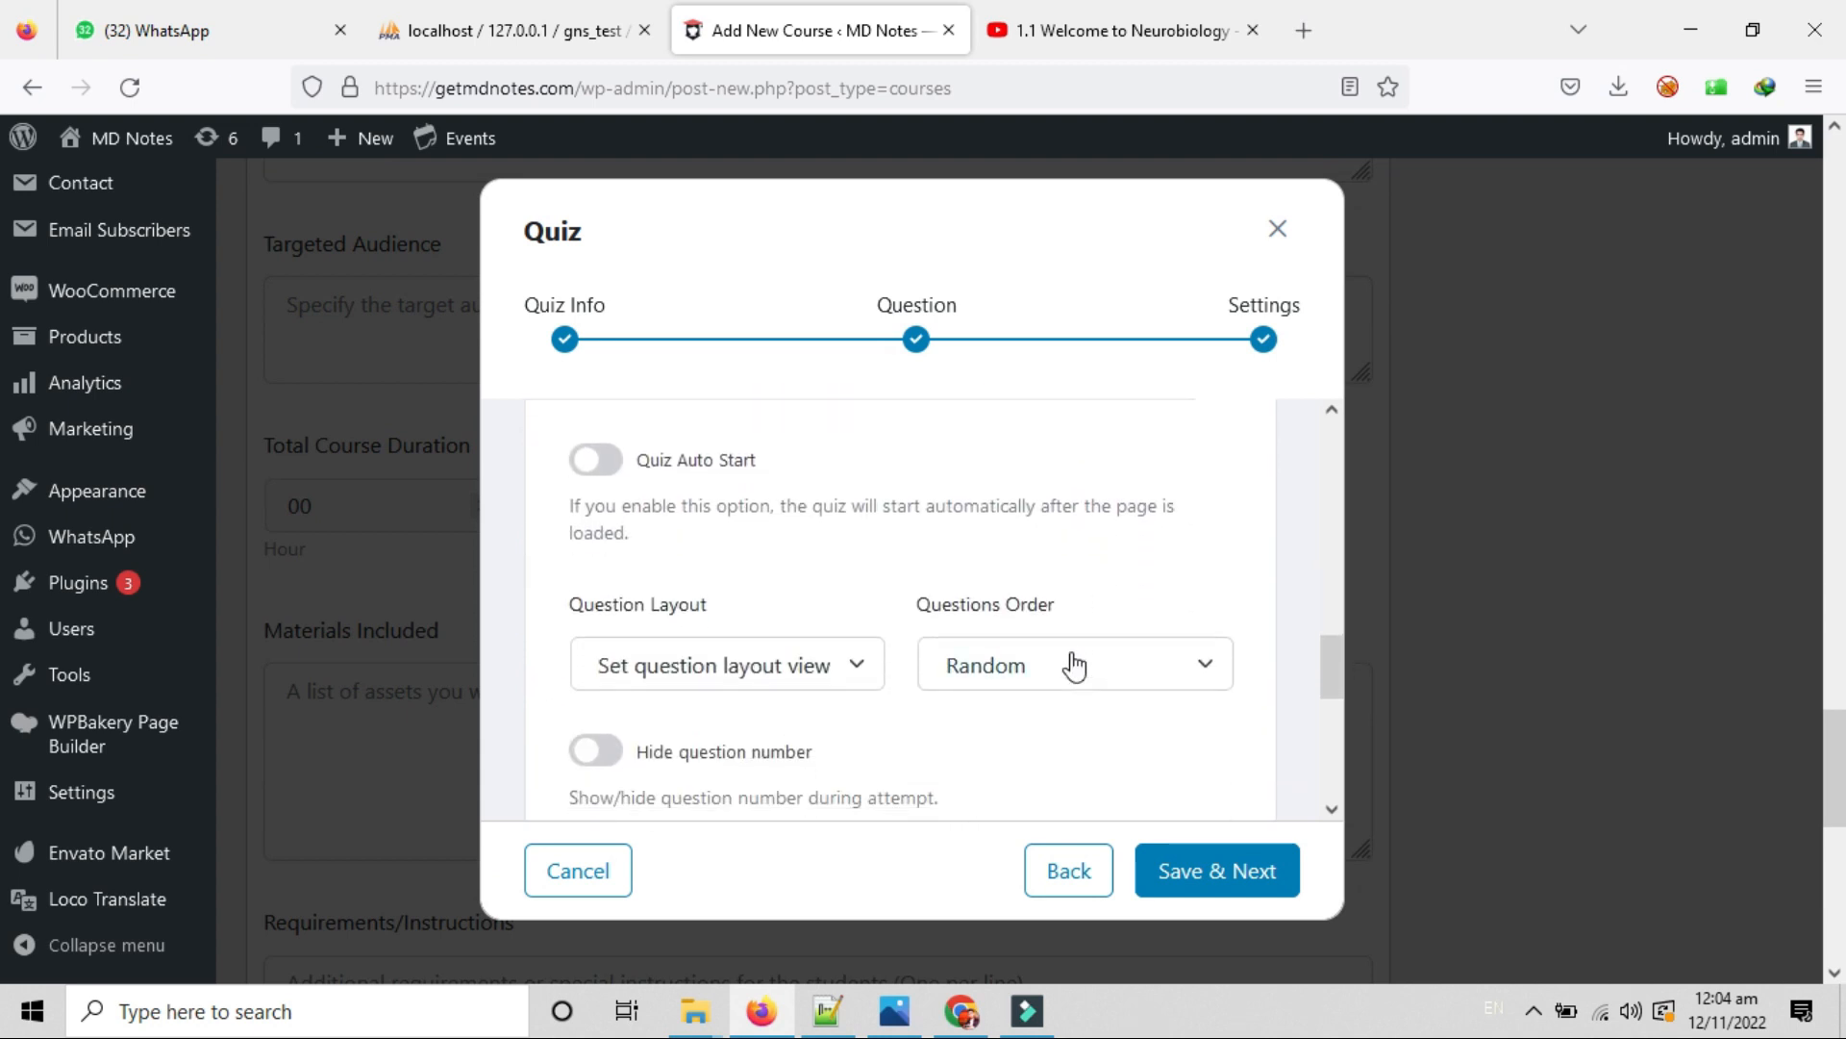
scroll(991, 629, up, 1)
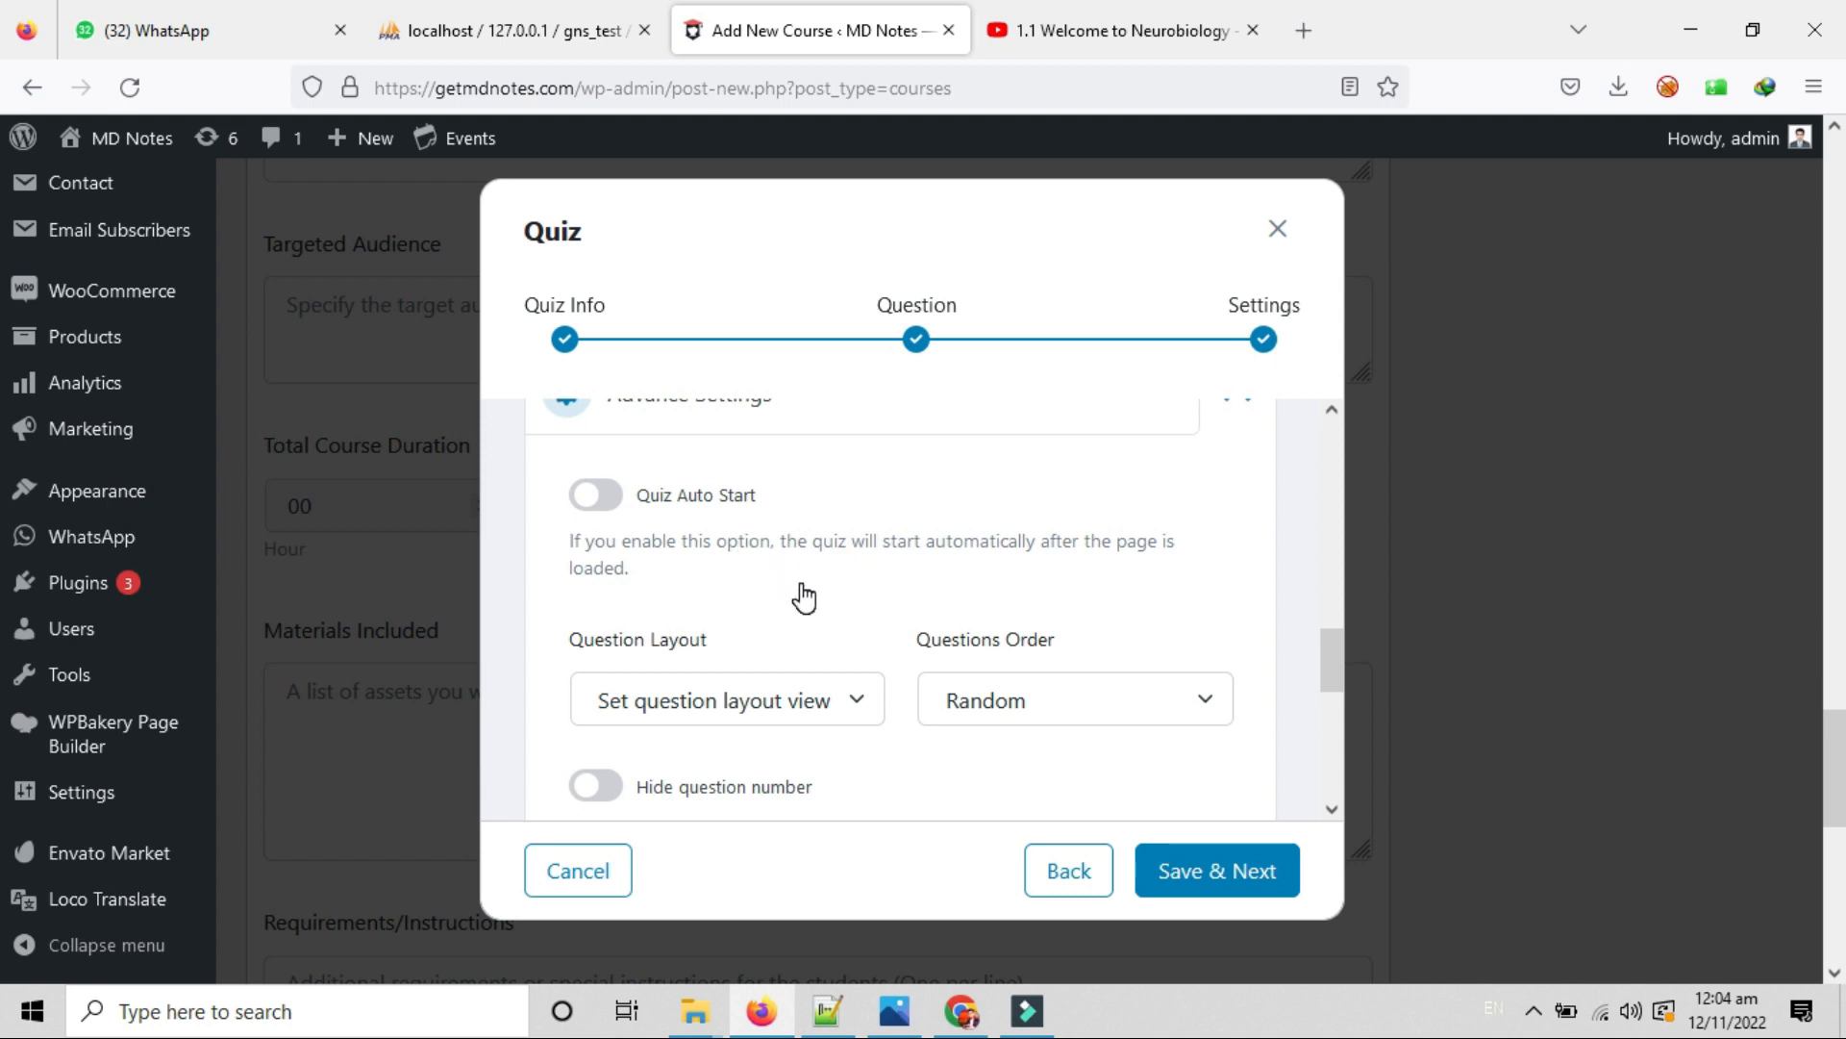
scroll(803, 596, up, 2)
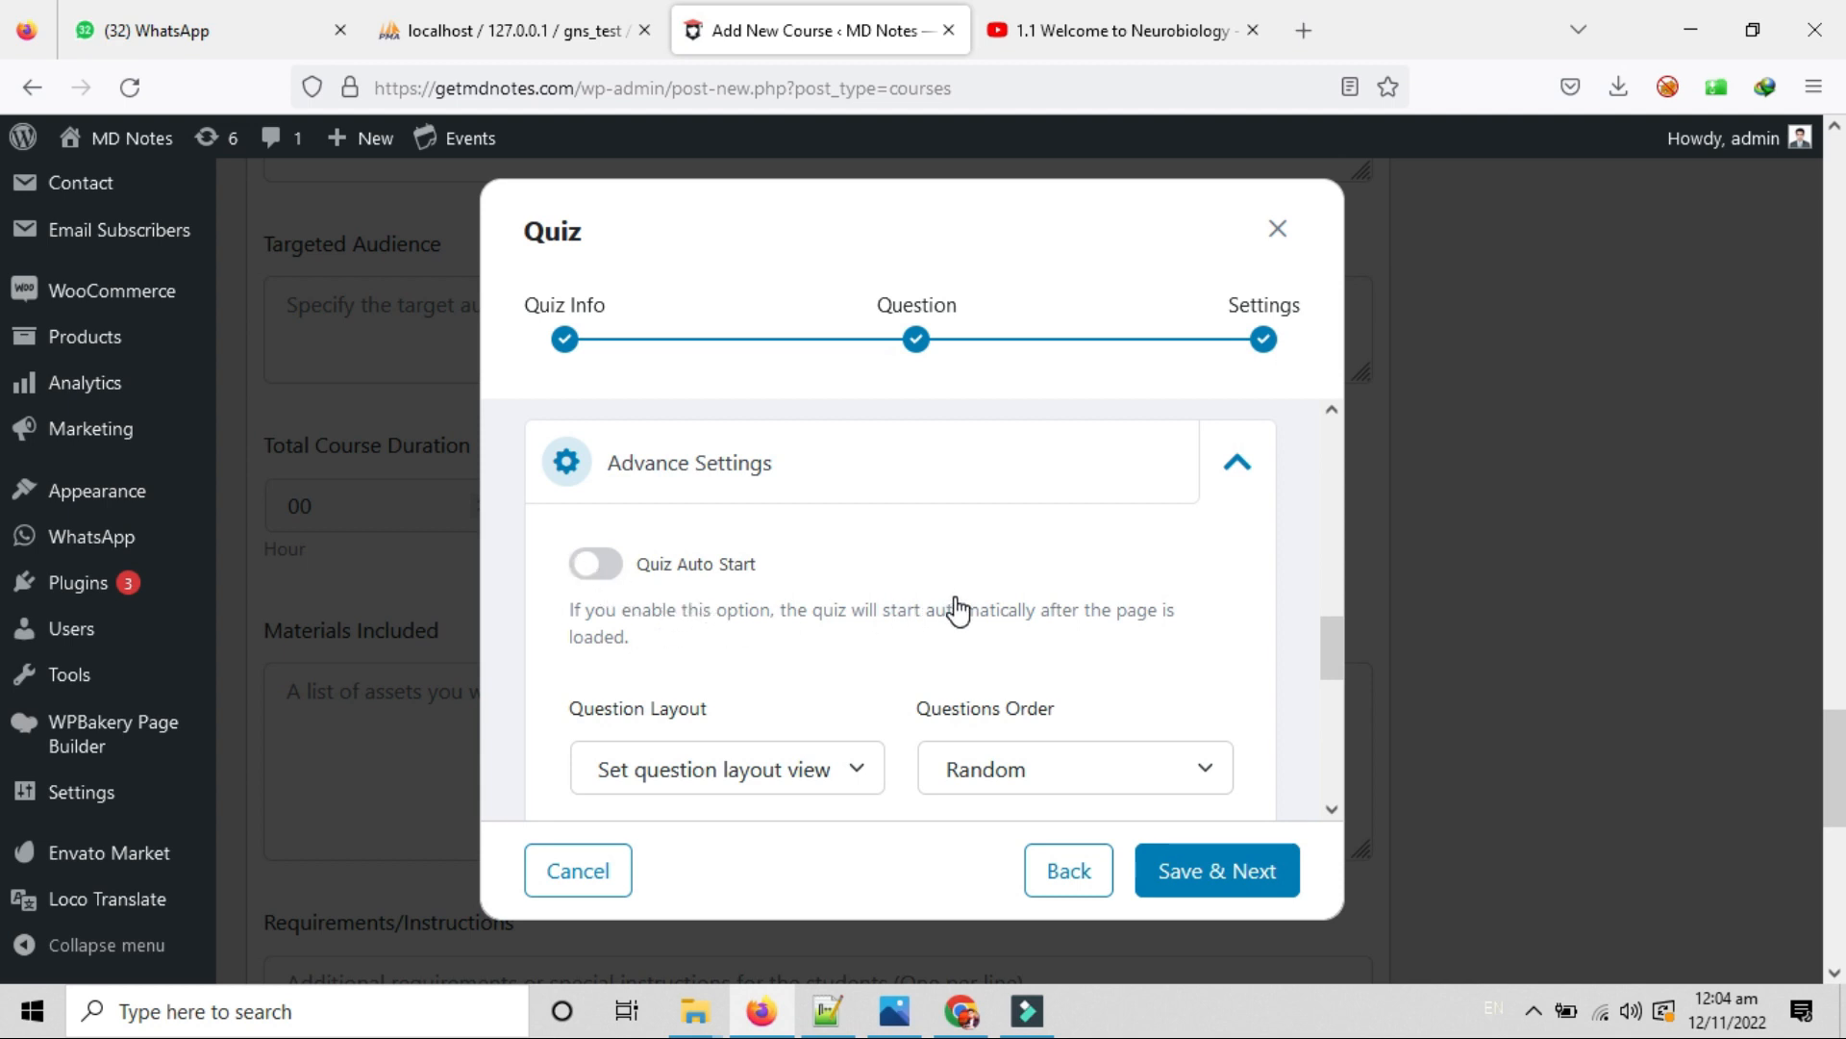
scroll(870, 619, down, 1)
scroll(871, 619, down, 2)
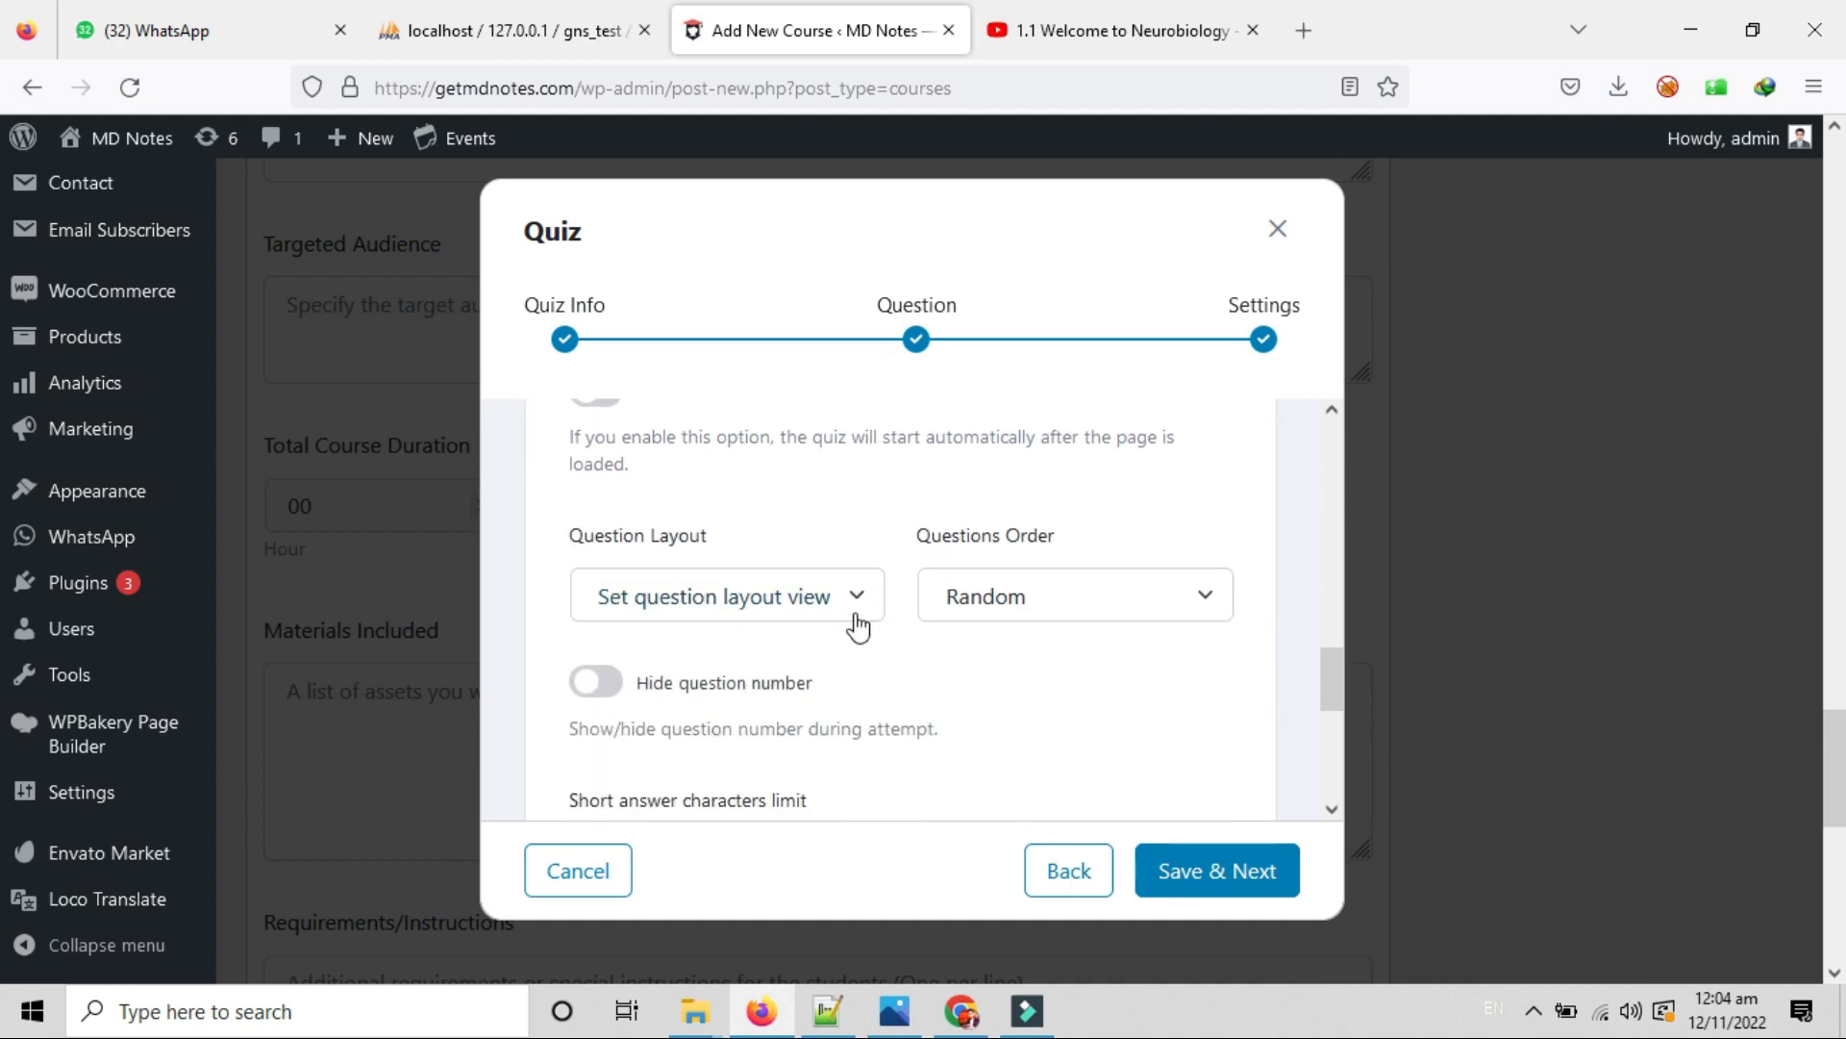
Change the quiz's Question Layout to Single Question, leaving the question order at Random.
click(851, 606)
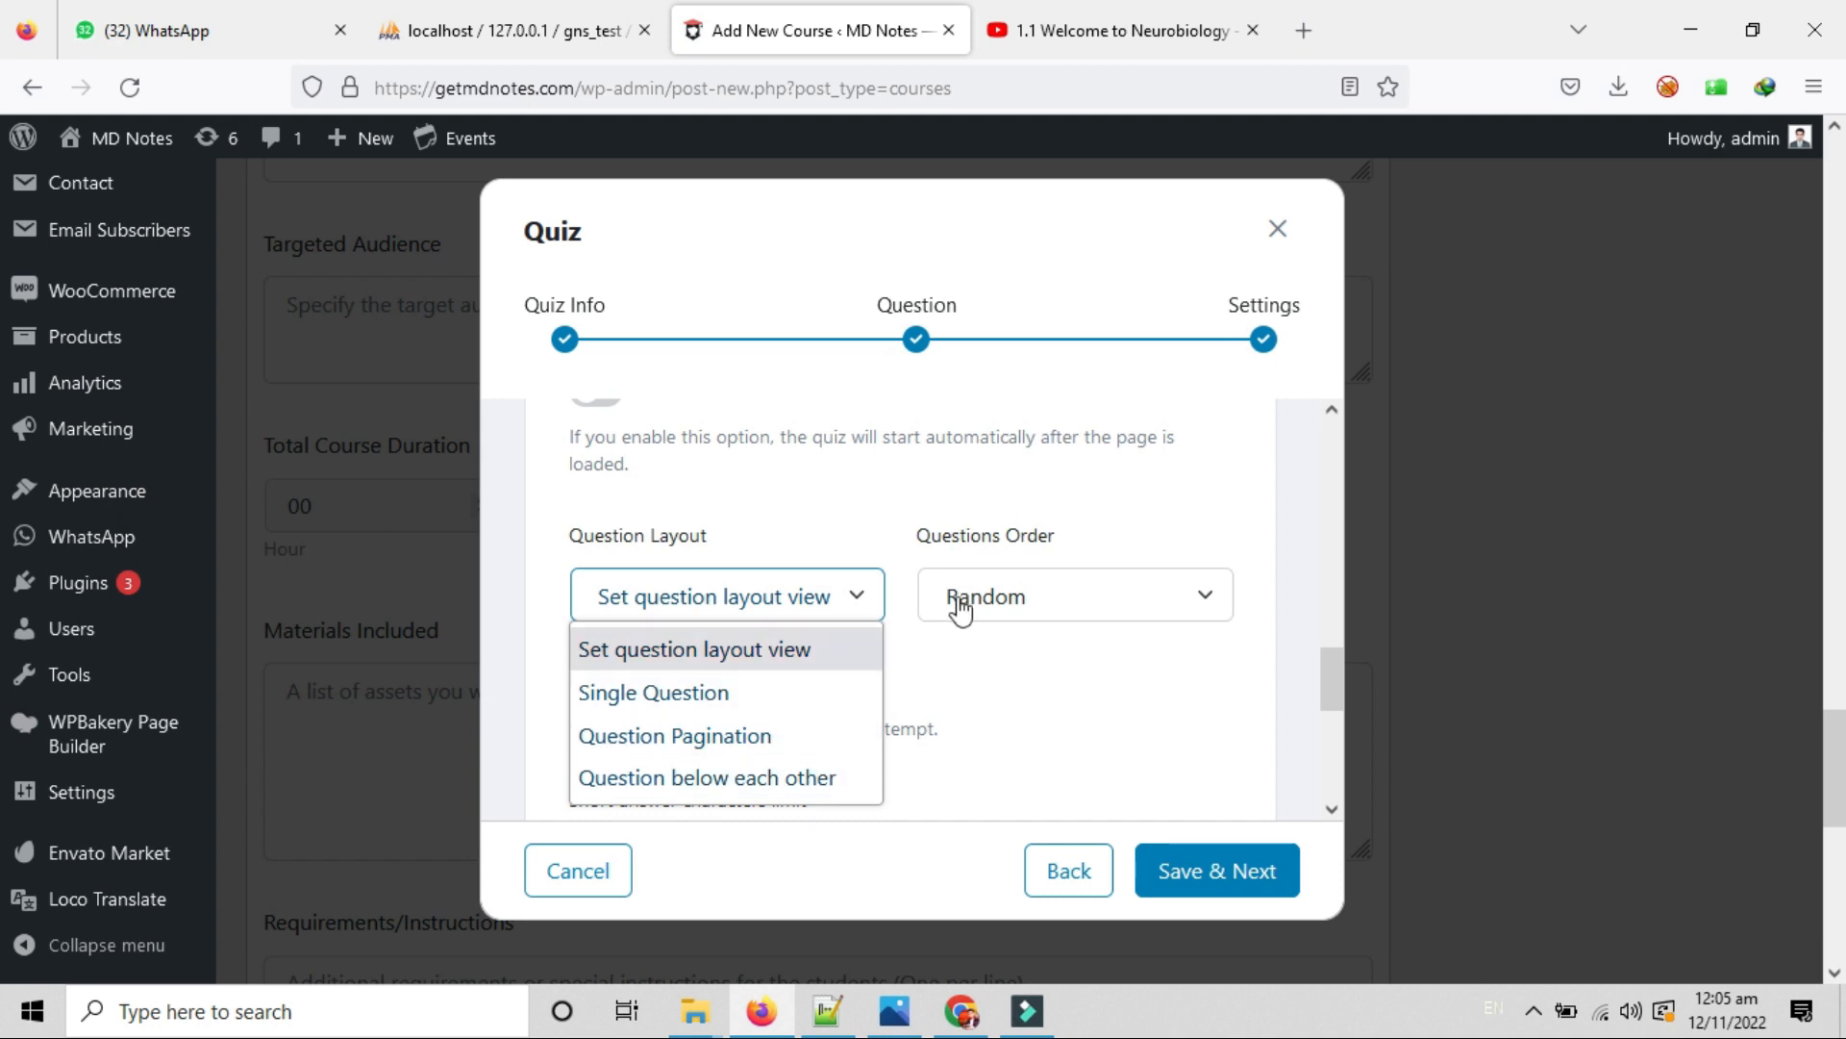
click(1039, 688)
click(1053, 604)
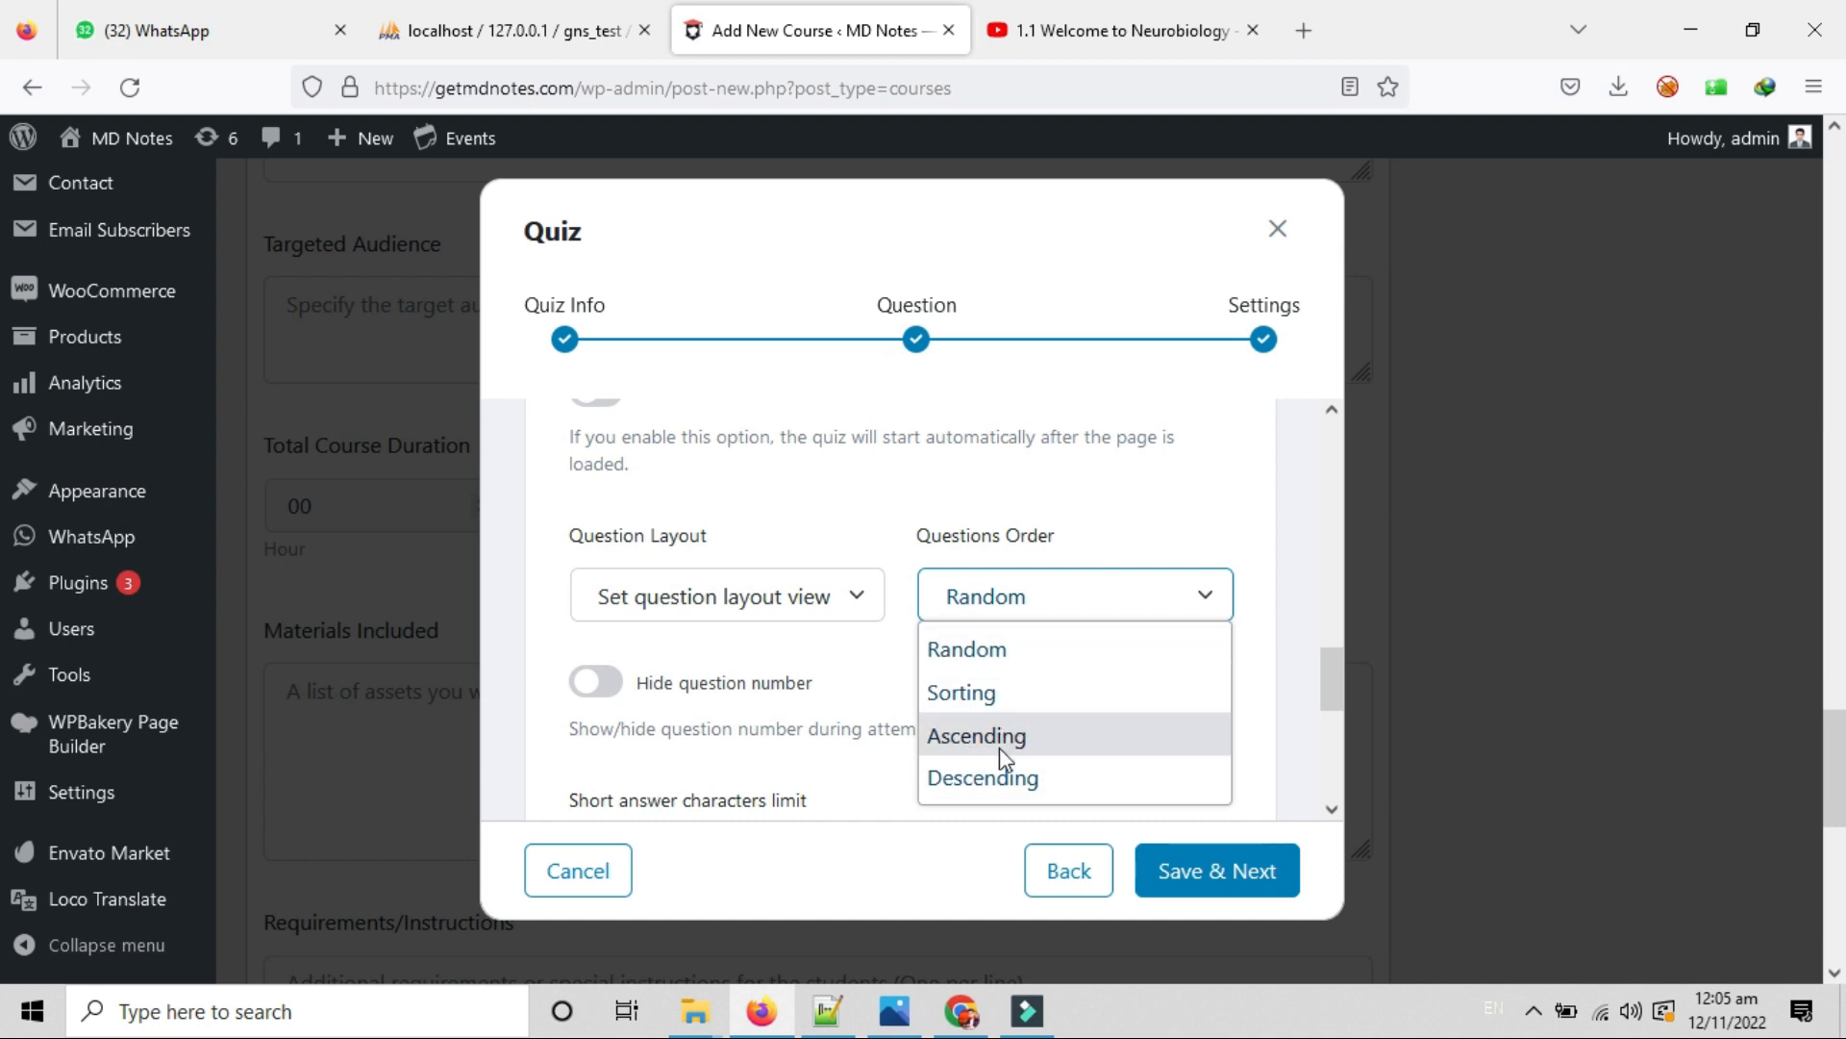
click(804, 594)
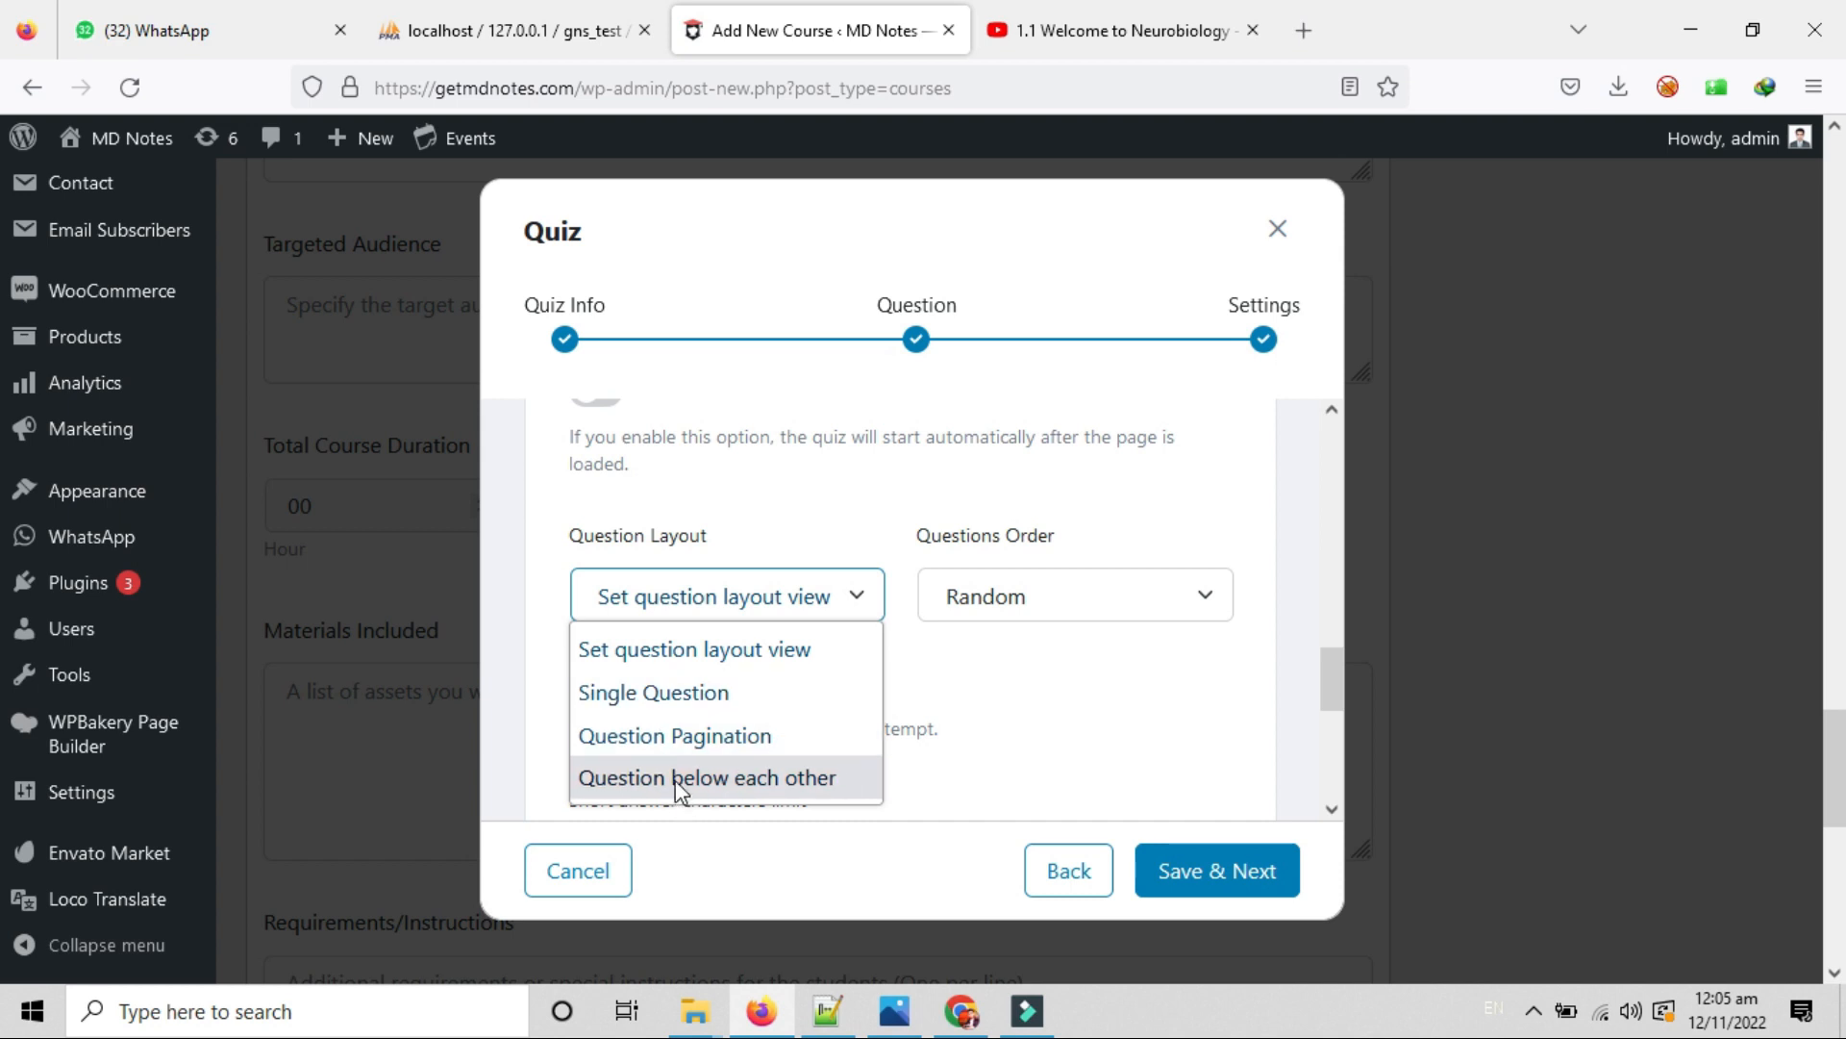
click(694, 694)
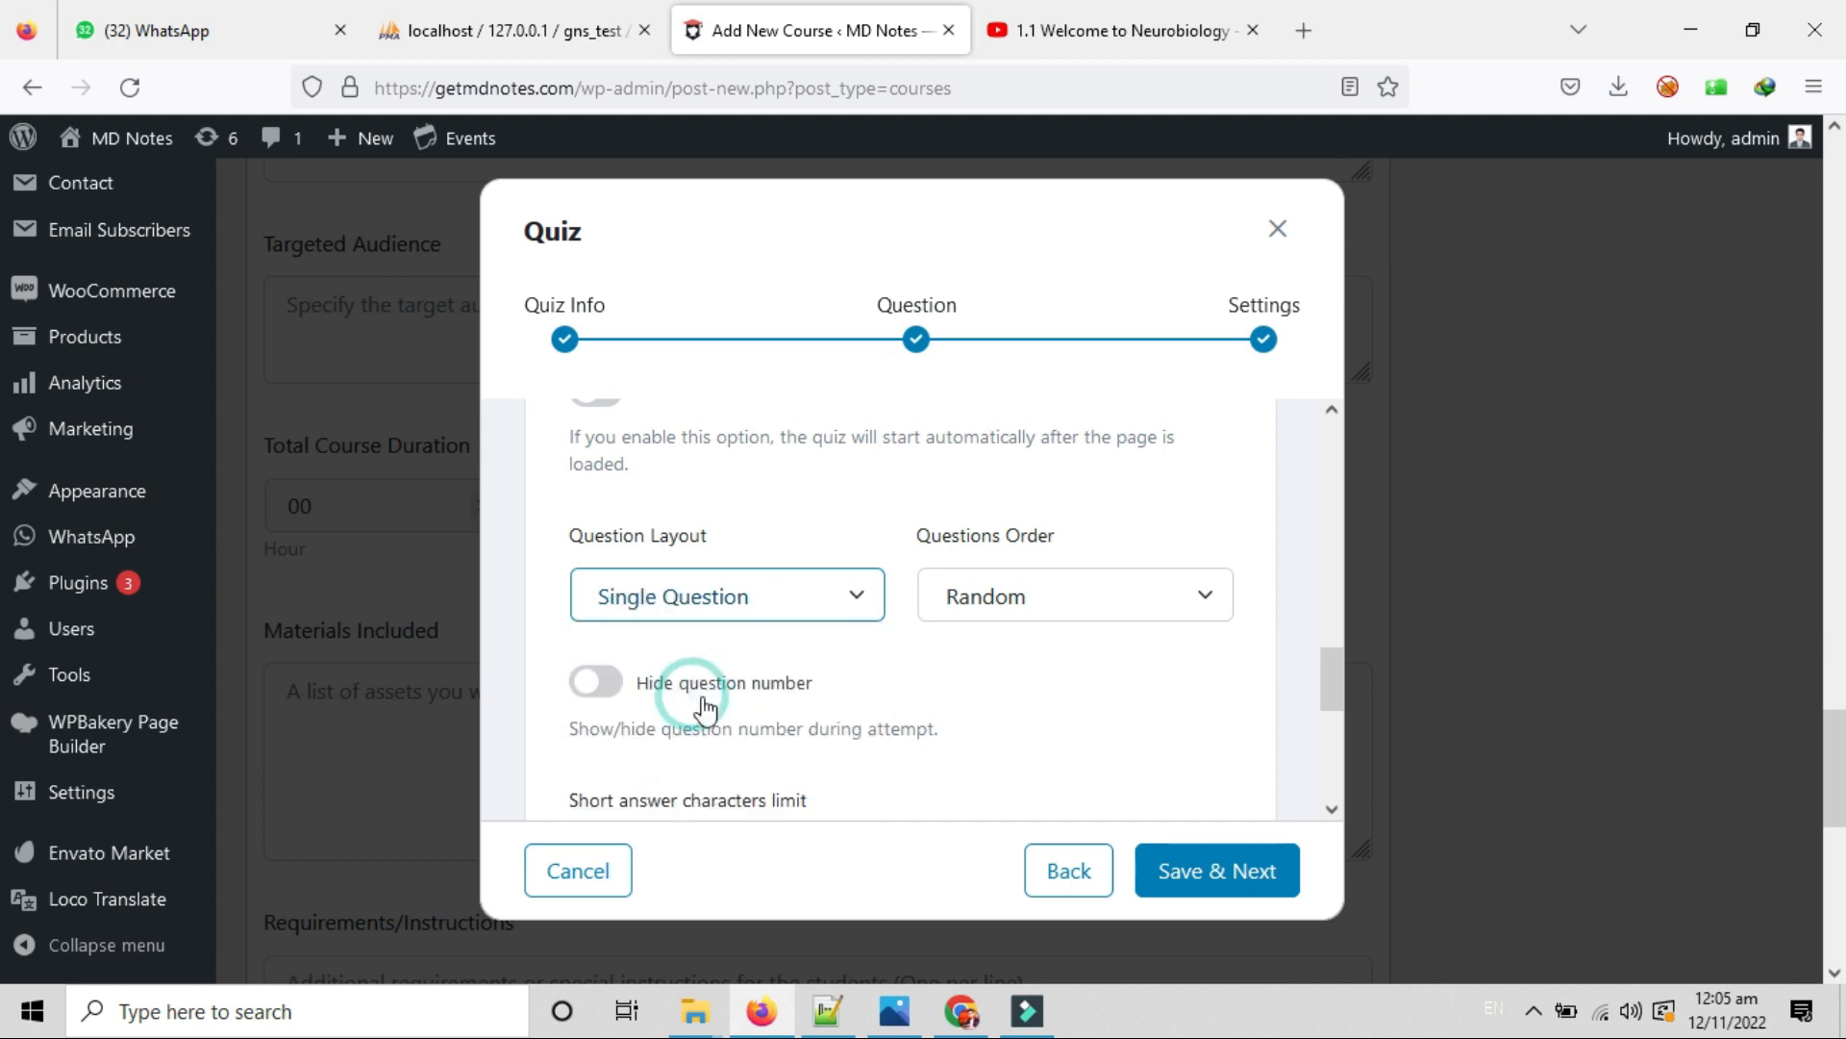
scroll(909, 673, down, 1)
scroll(914, 678, down, 1)
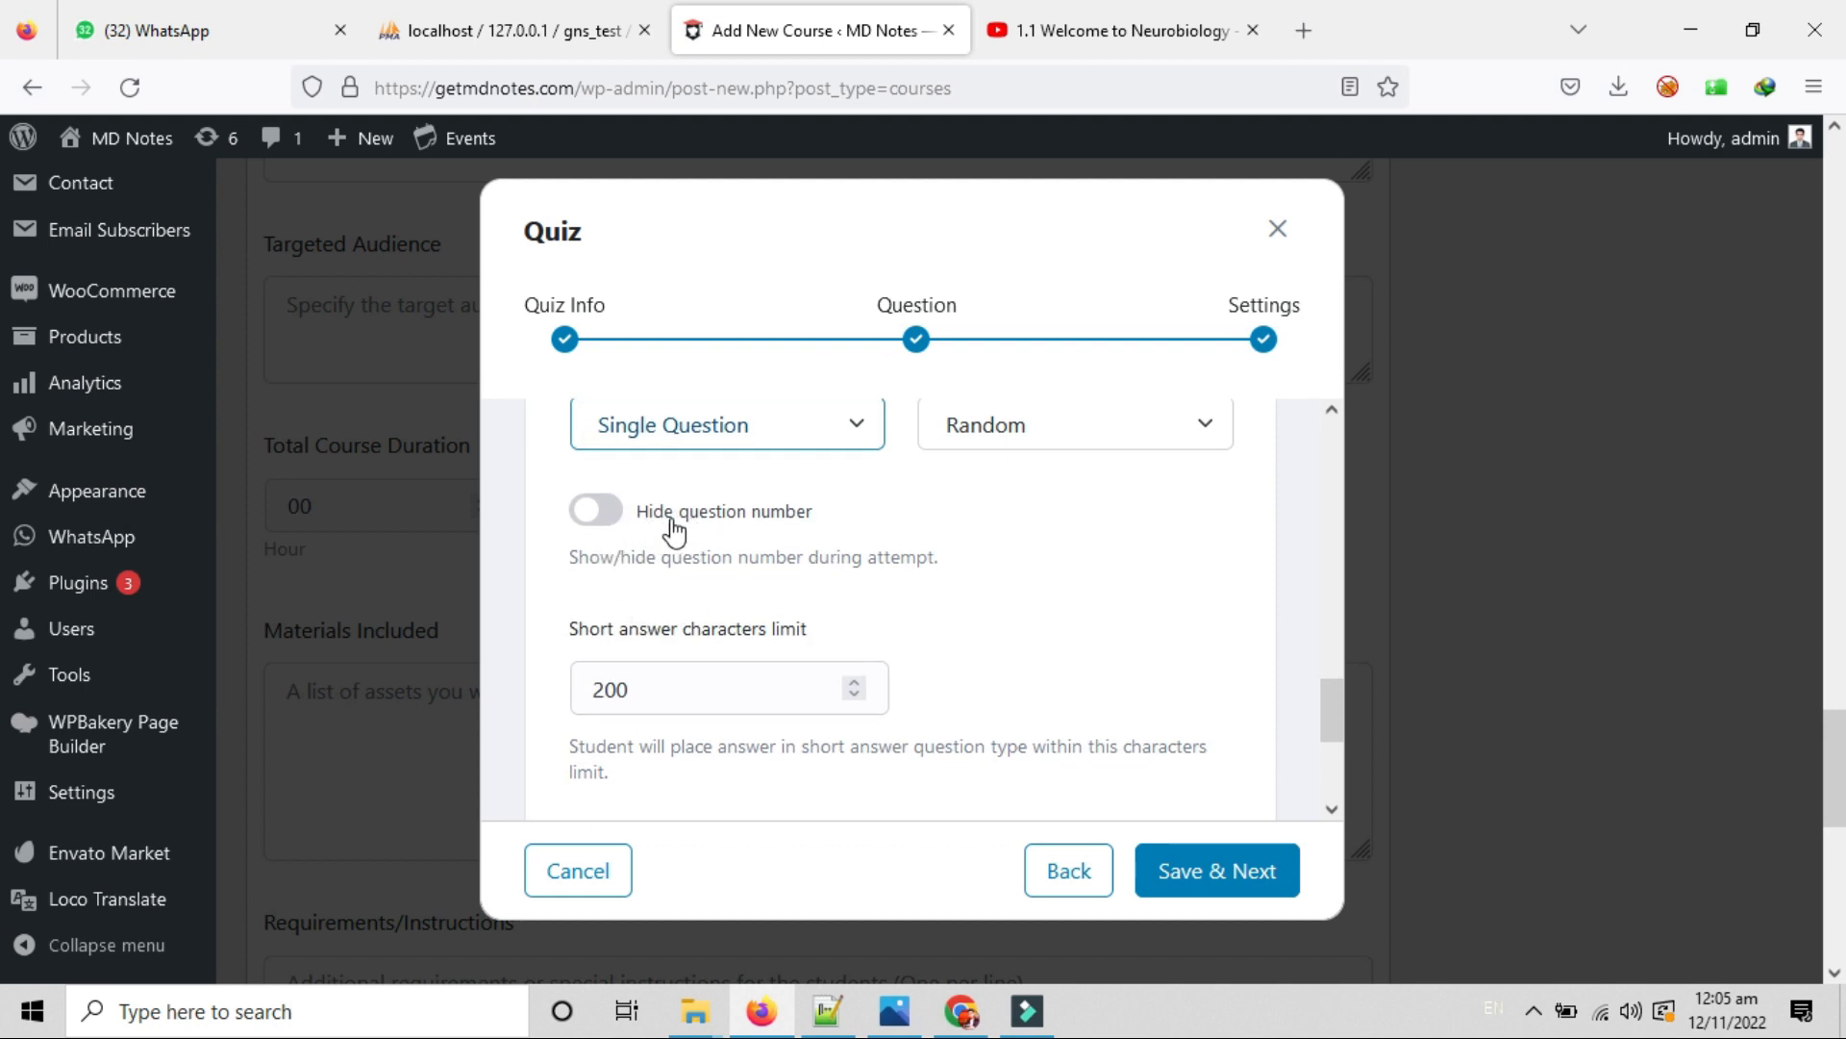
click(597, 511)
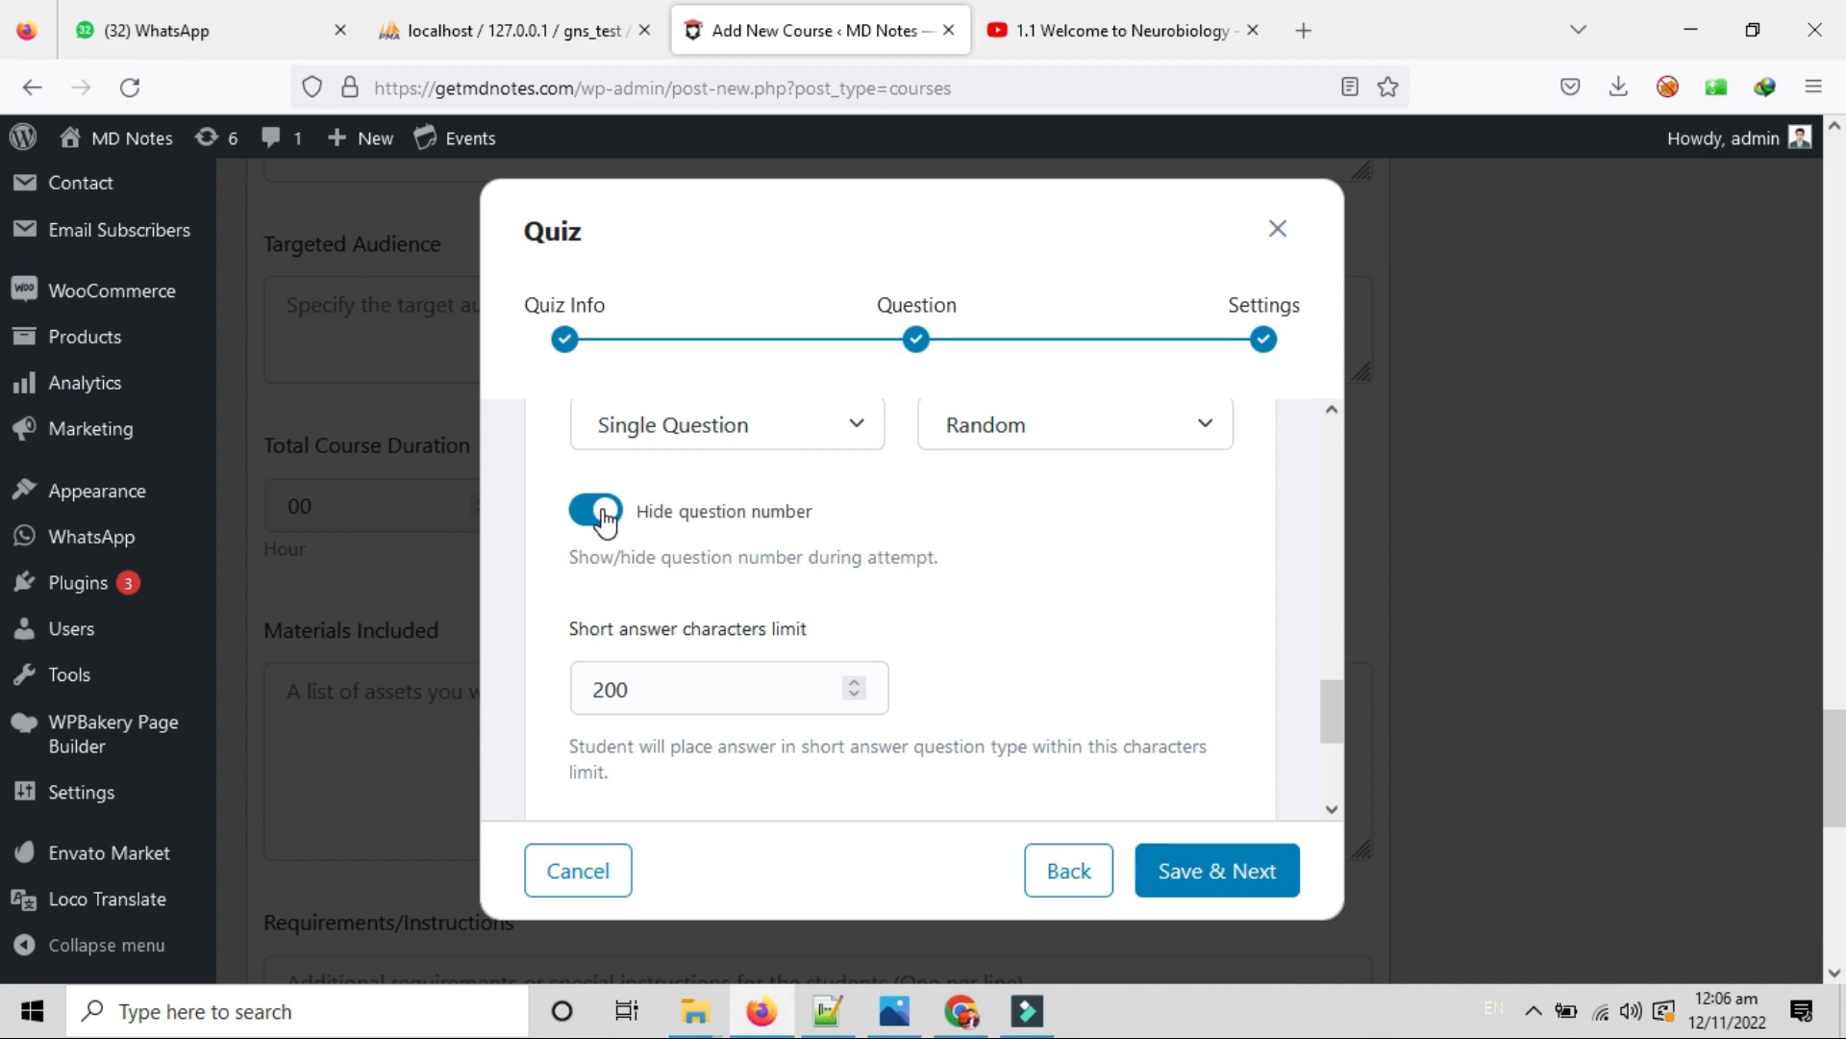
click(597, 510)
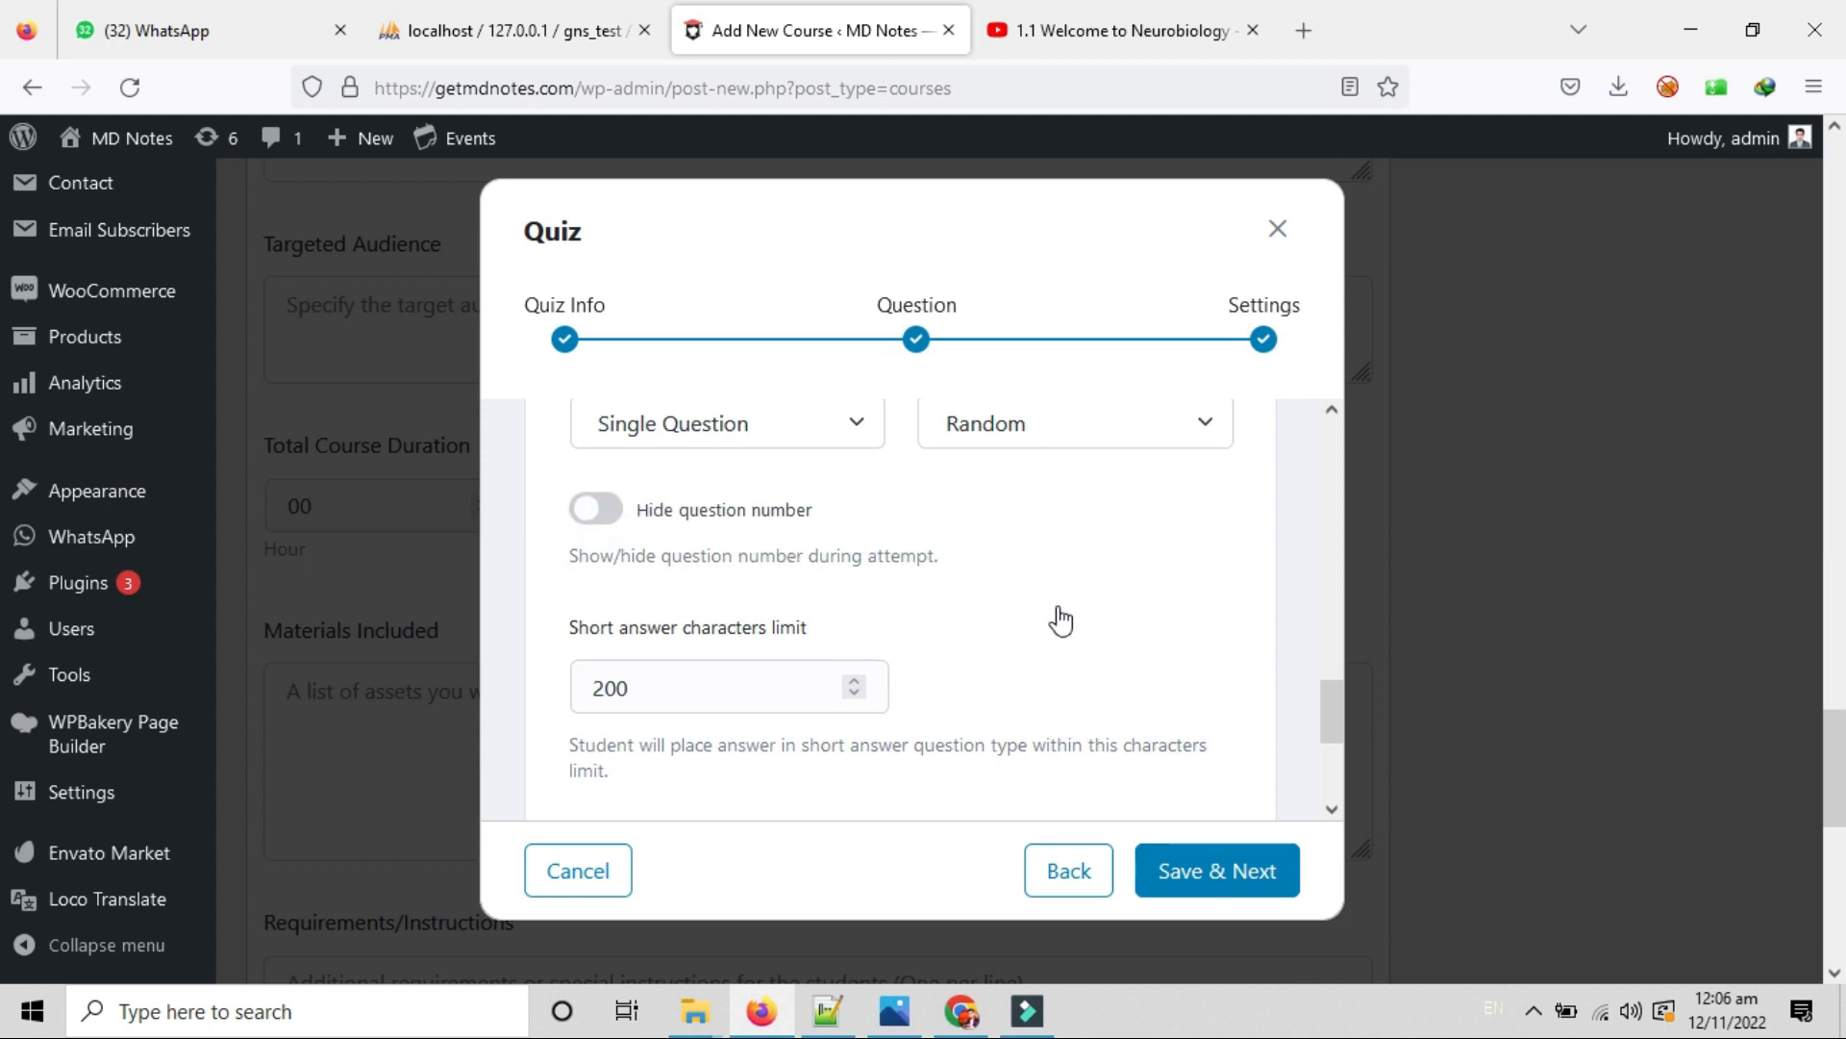
Review the short answer character limit of 200 and its help text.
scroll(1106, 640, down, 2)
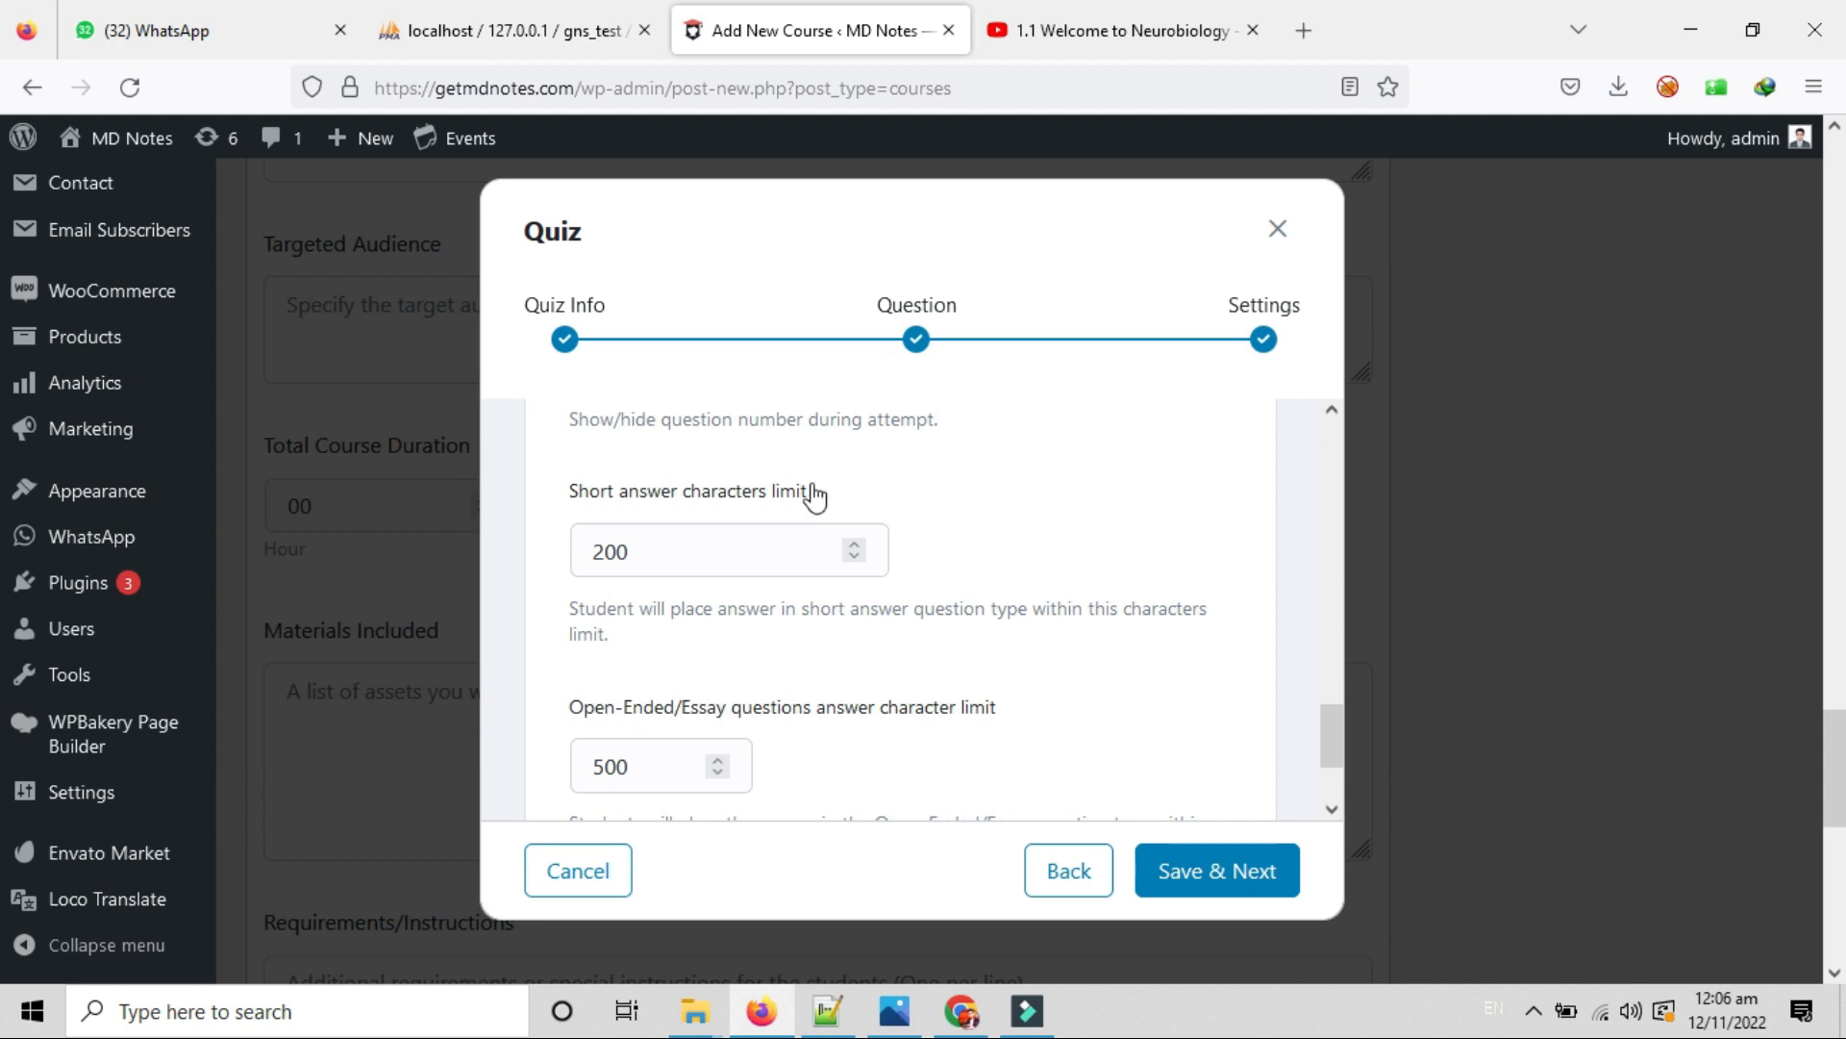
drag(798, 492, 558, 502)
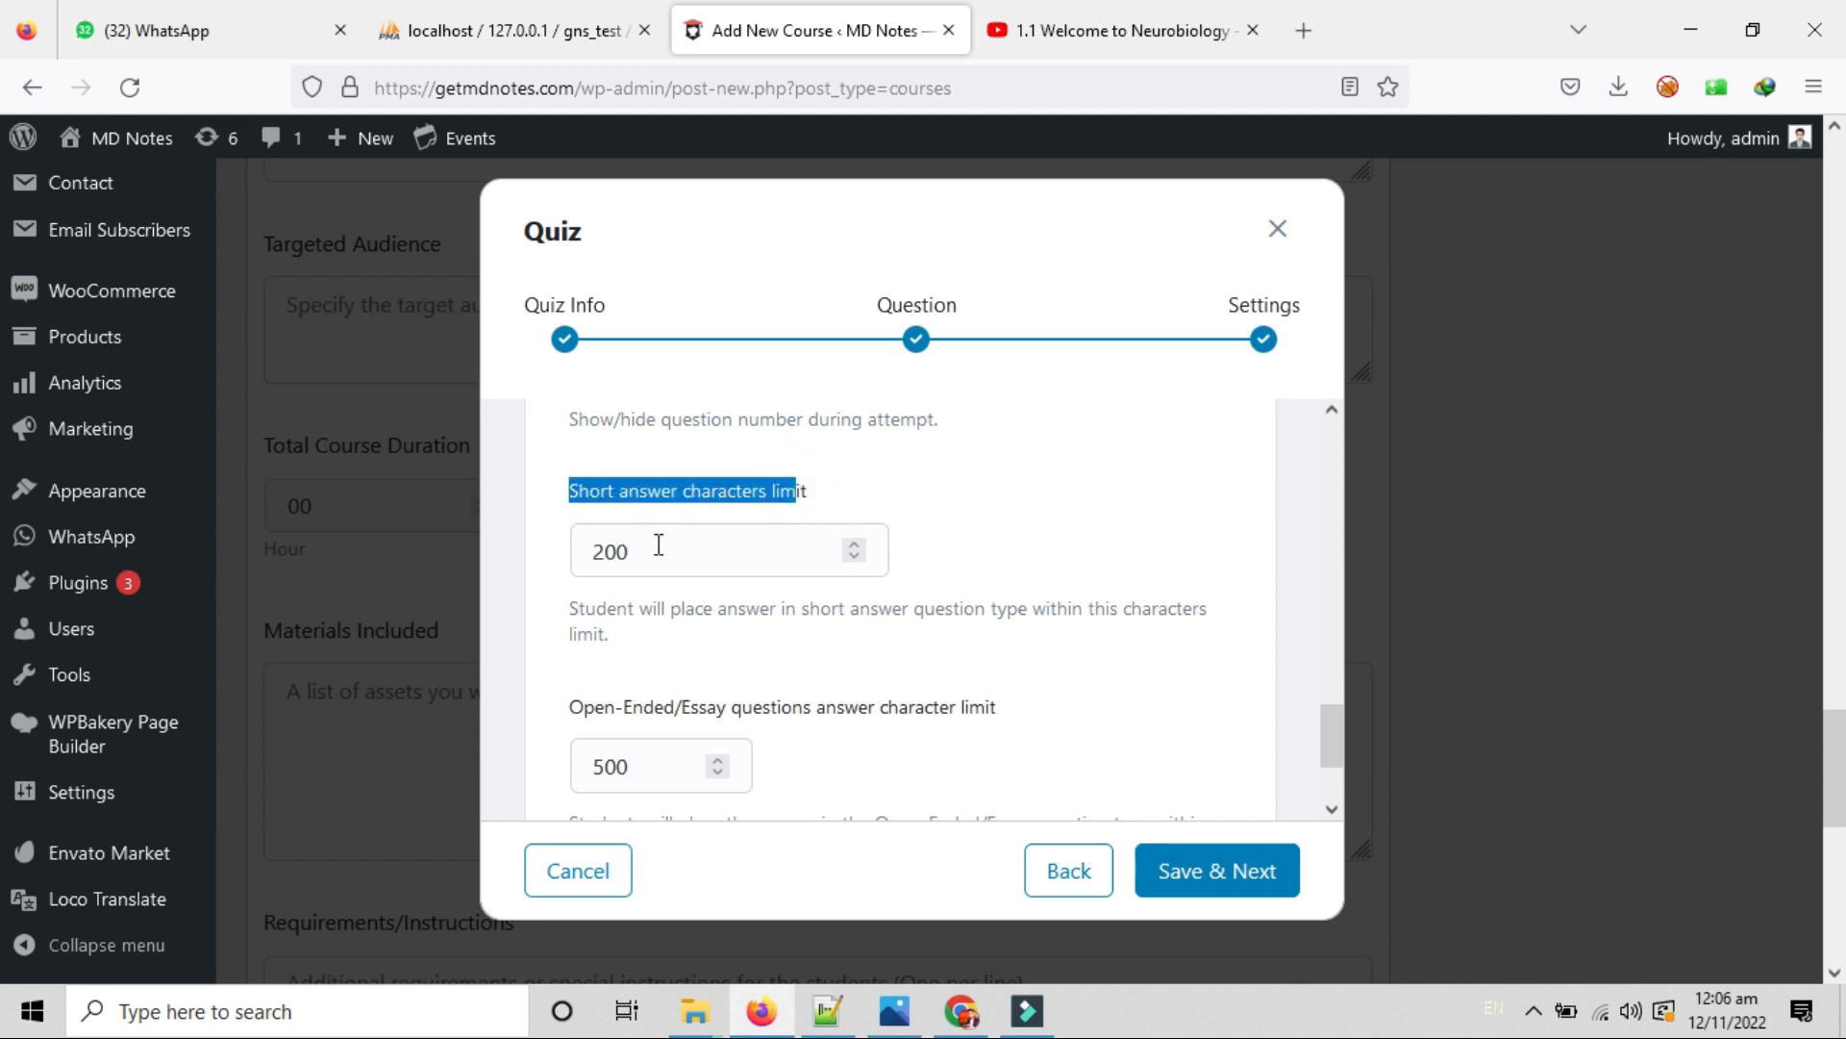
double_click(813, 492)
drag(737, 516, 499, 499)
click(664, 550)
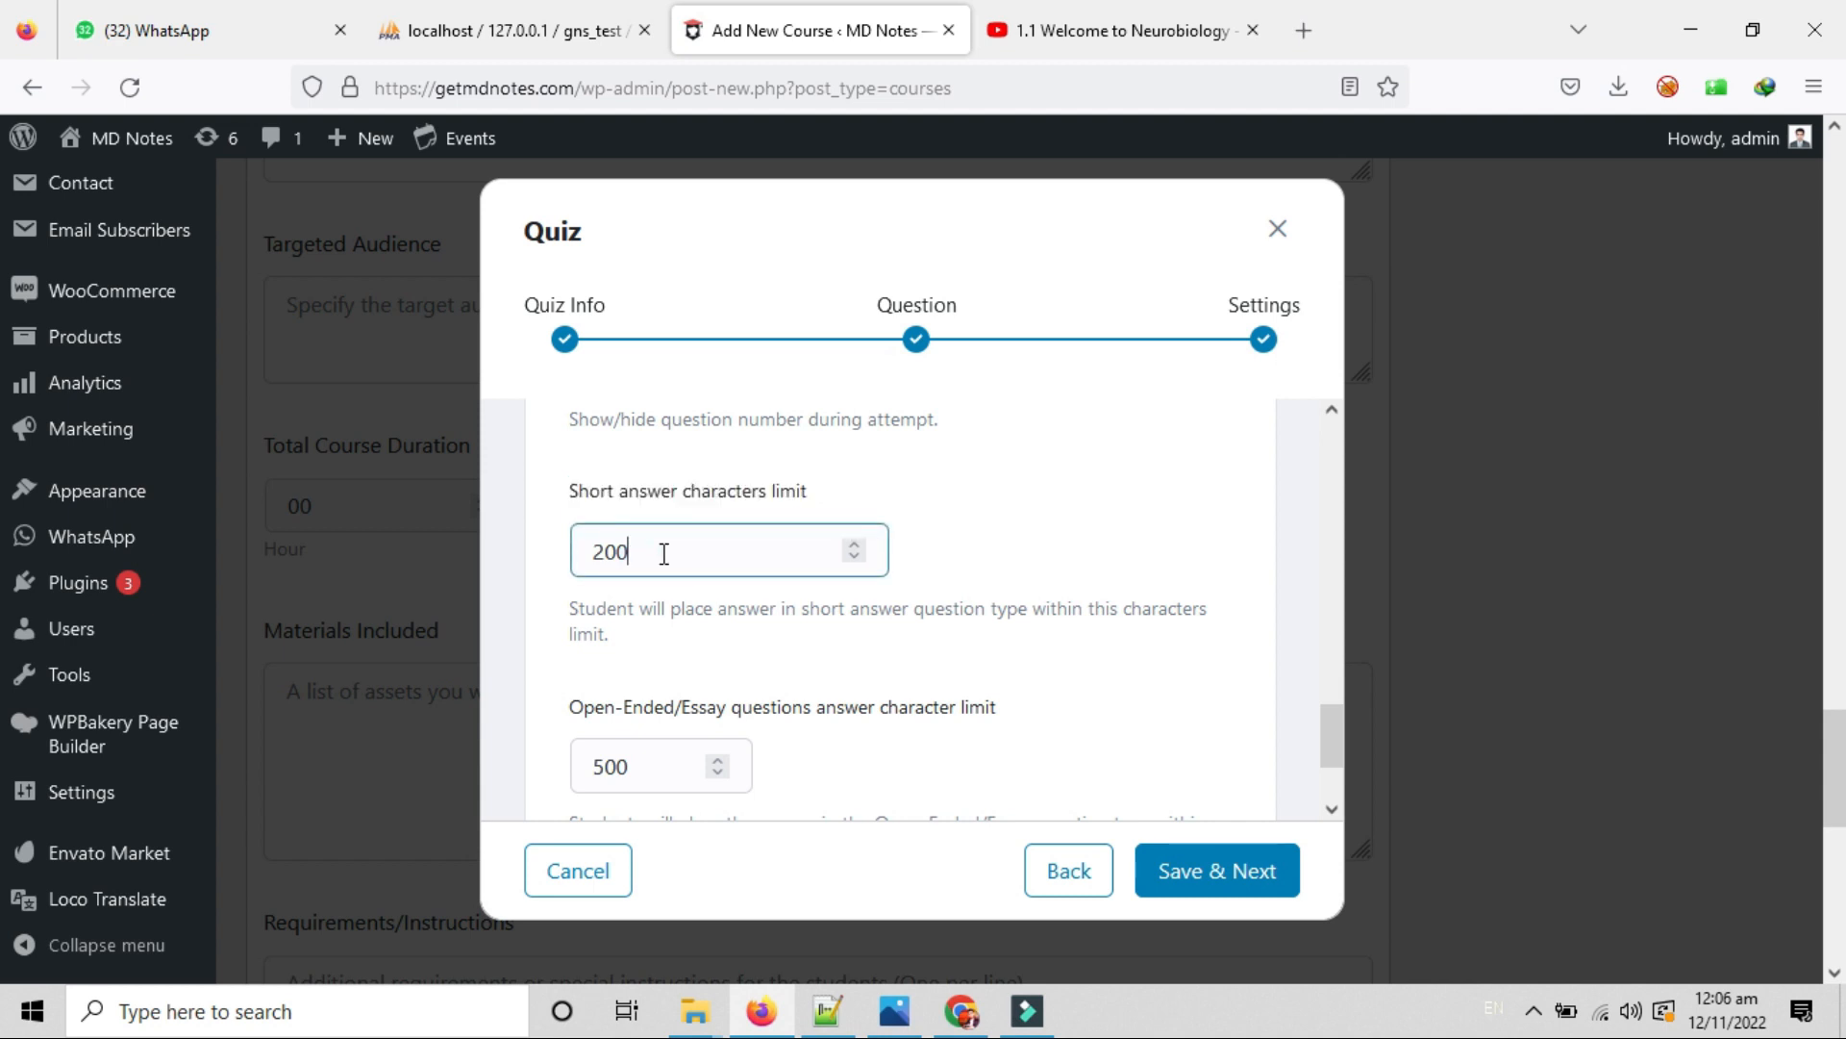
double_click(647, 550)
click(598, 549)
double_click(641, 547)
scroll(727, 590, down, 1)
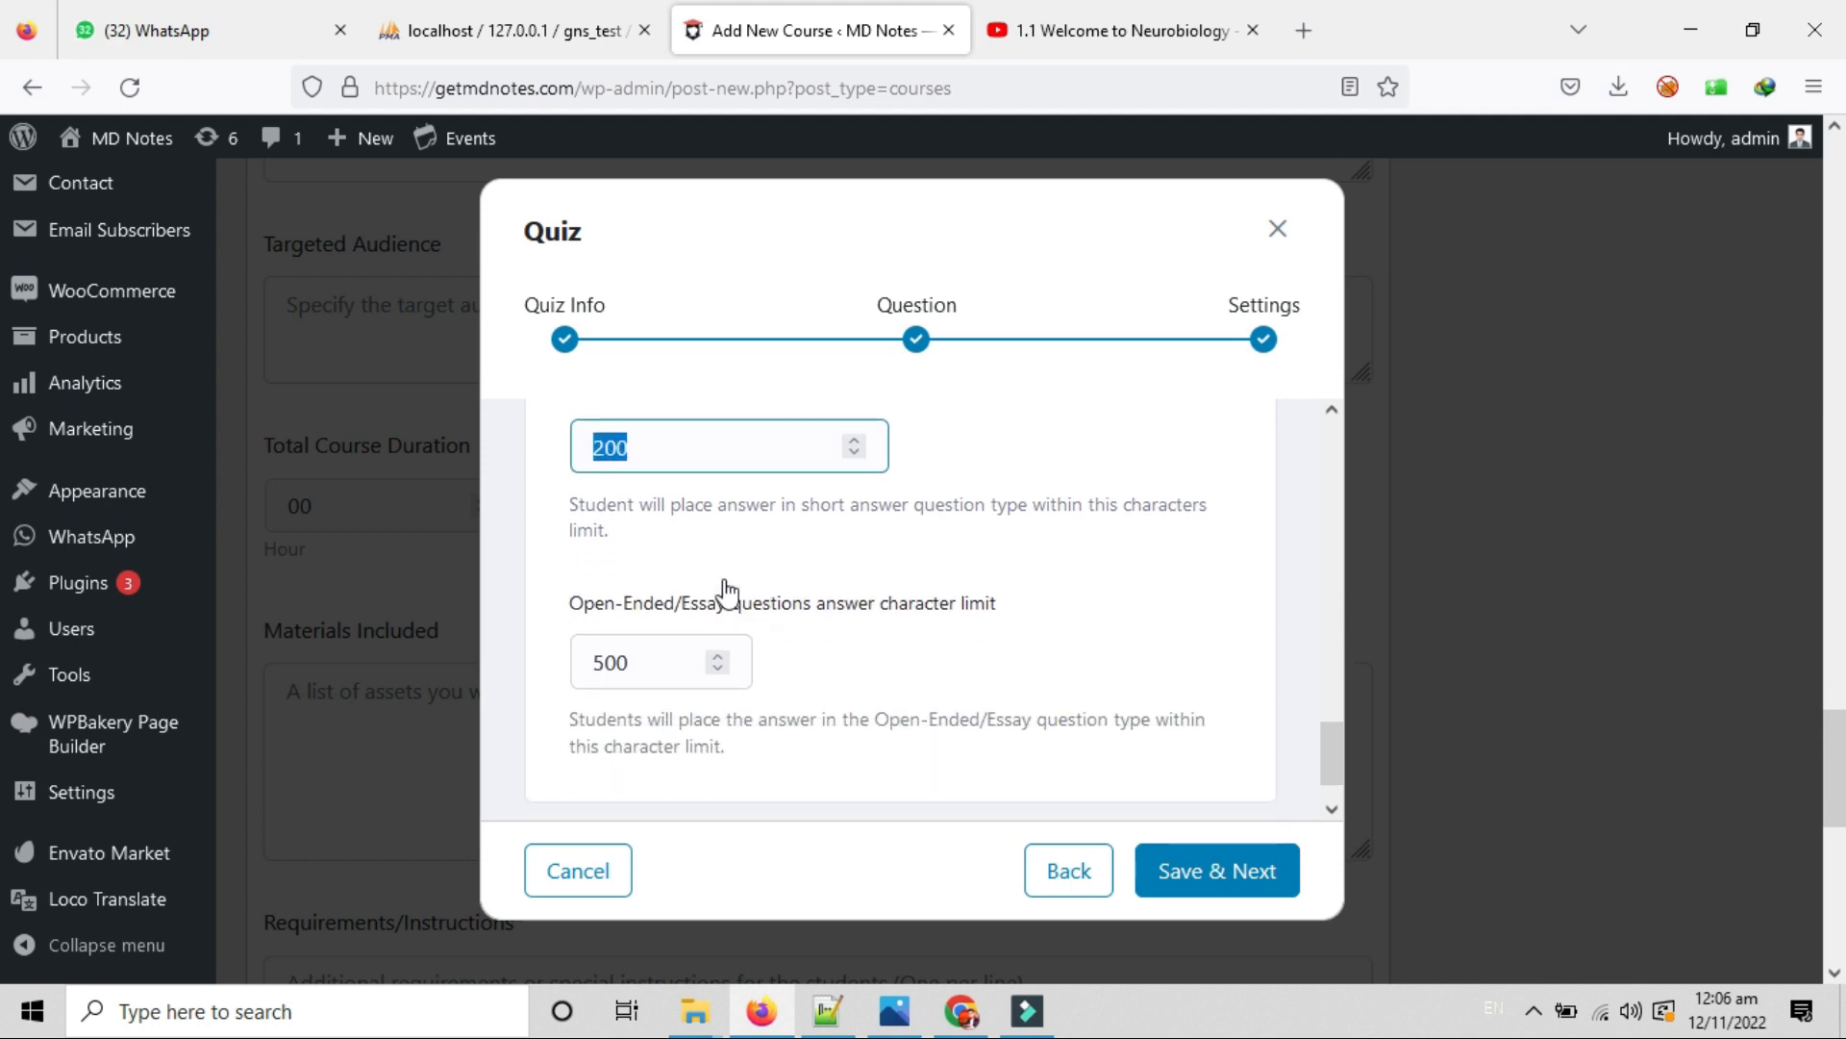
click(623, 532)
drag(629, 546, 548, 507)
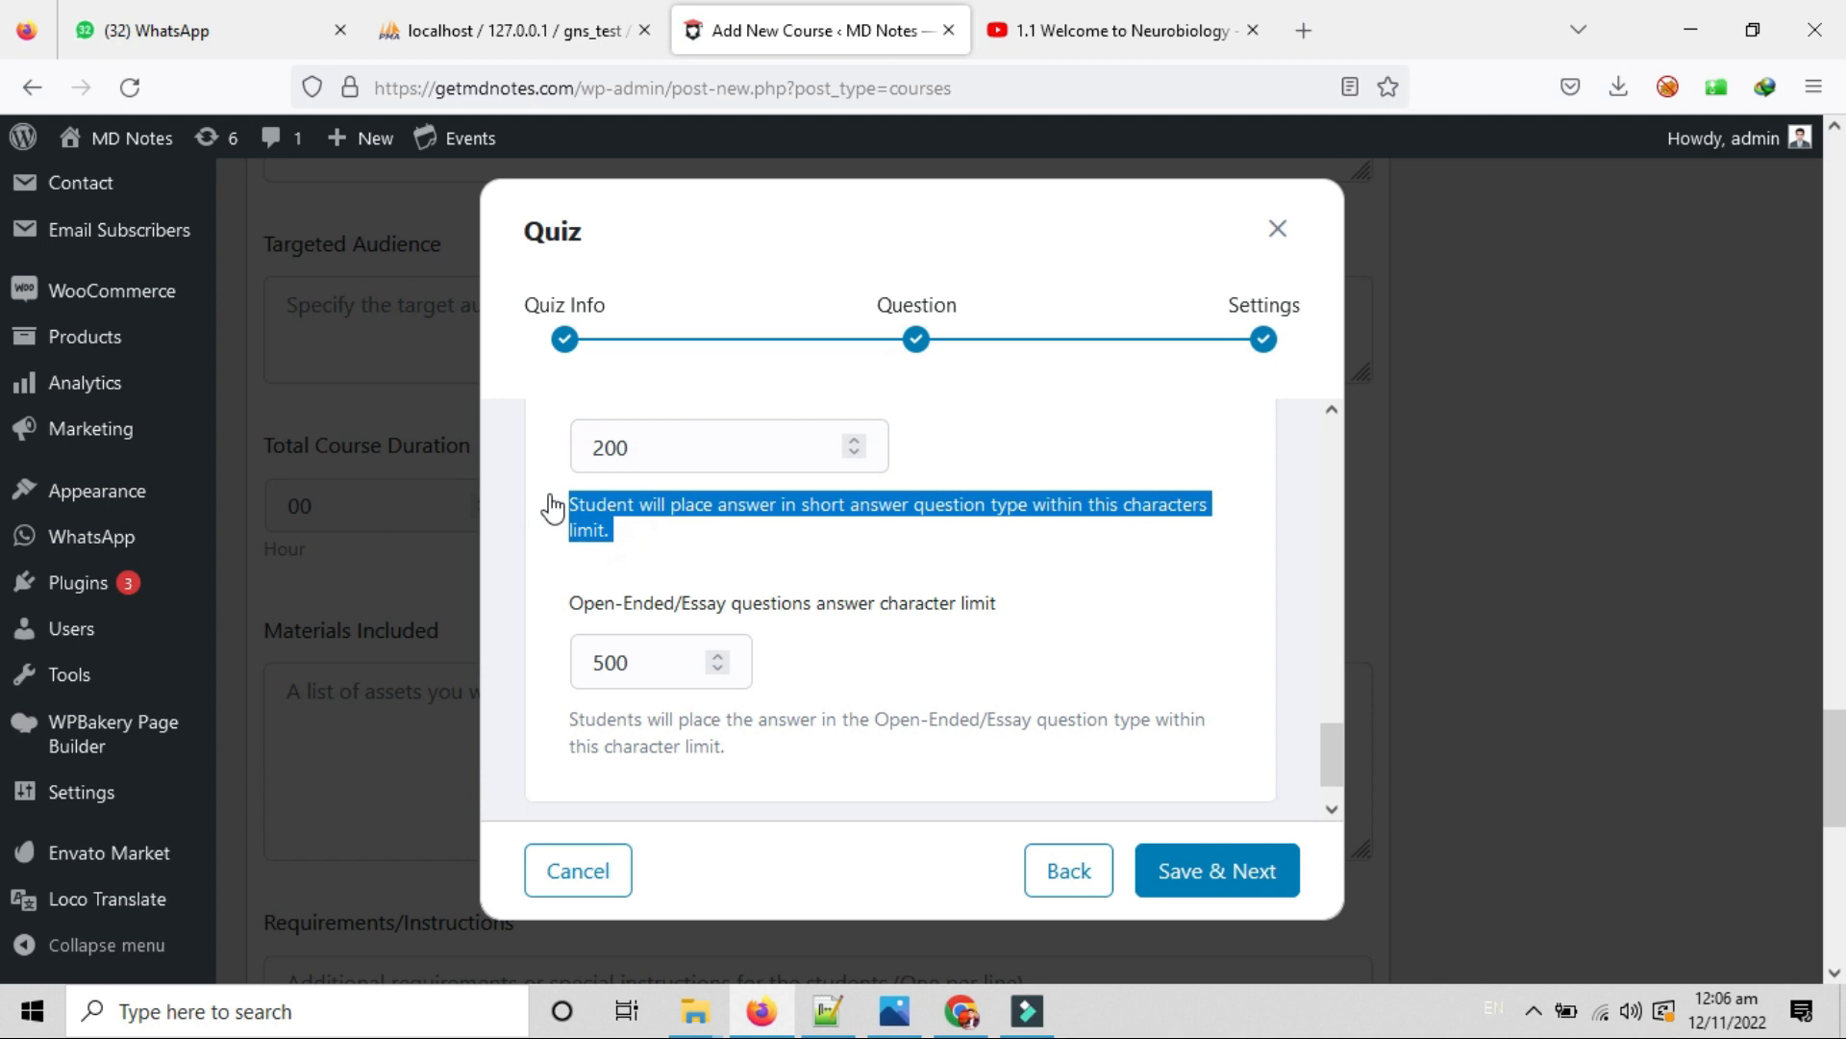
click(548, 439)
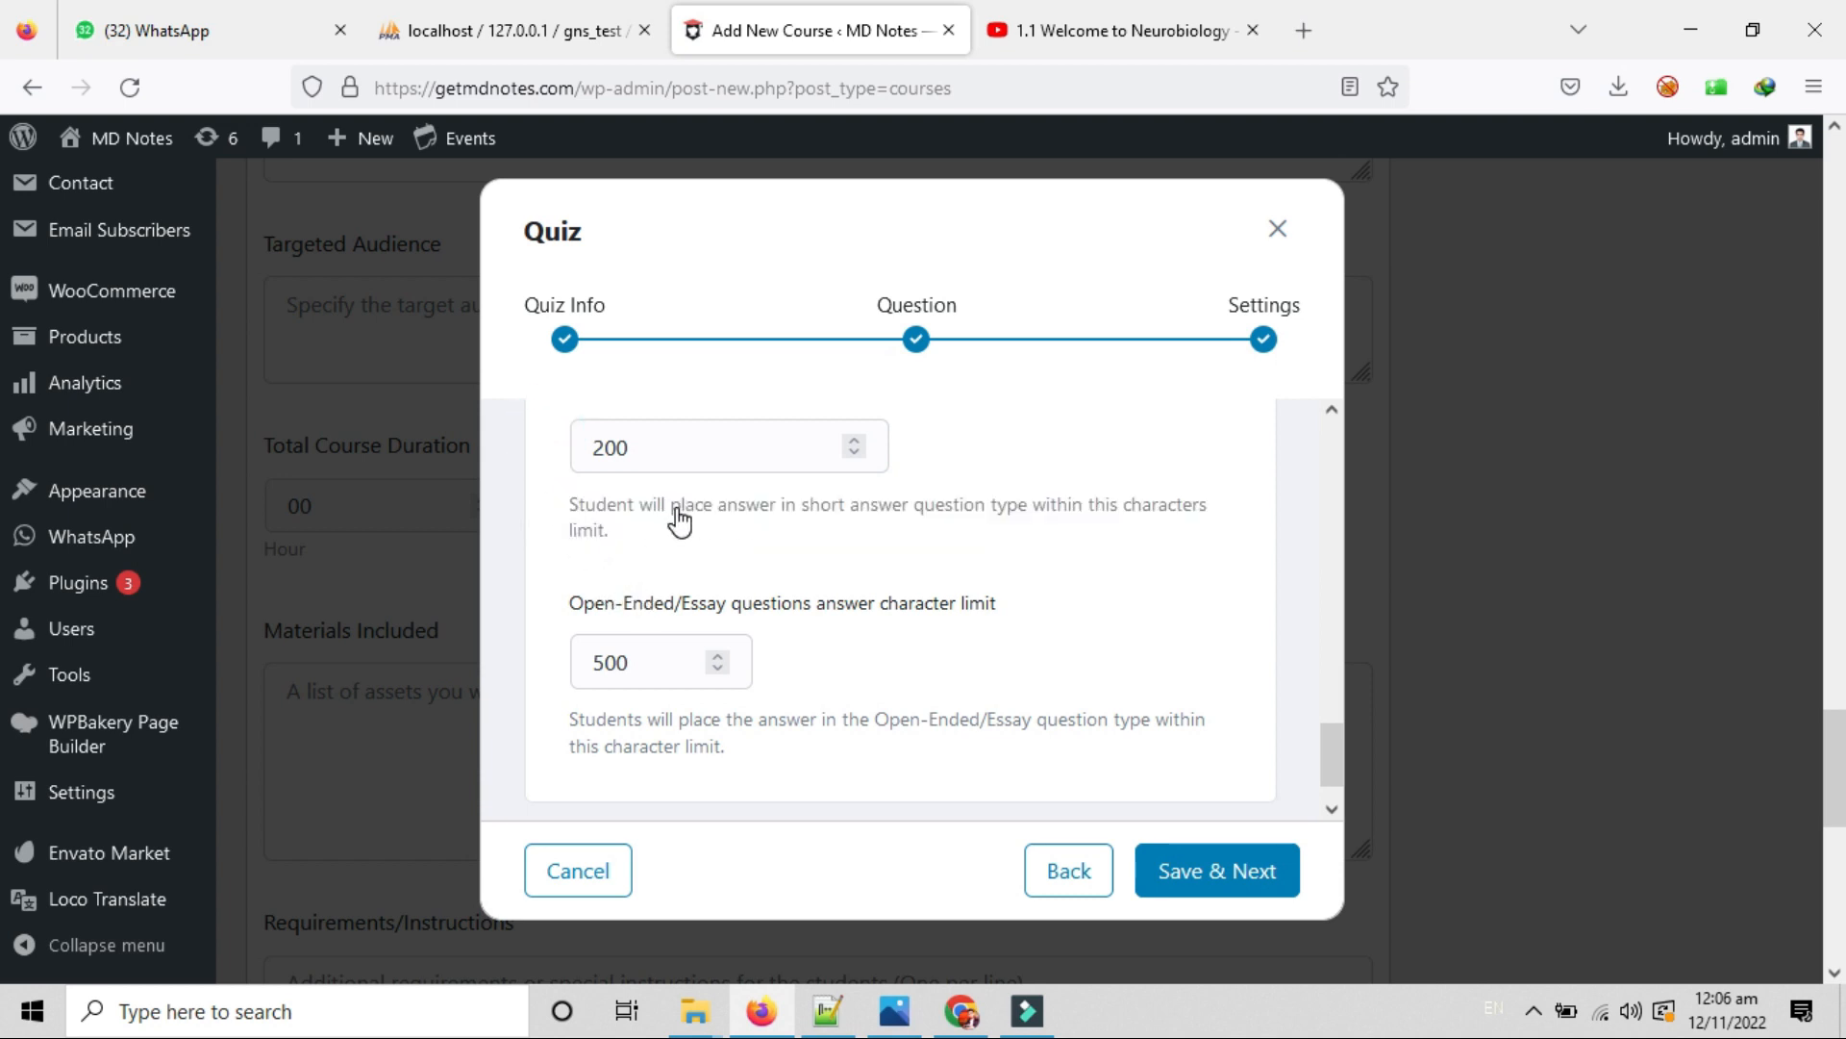
Check the 500-character essay limit and save the quiz with Save & Next.
scroll(962, 658, down, 1)
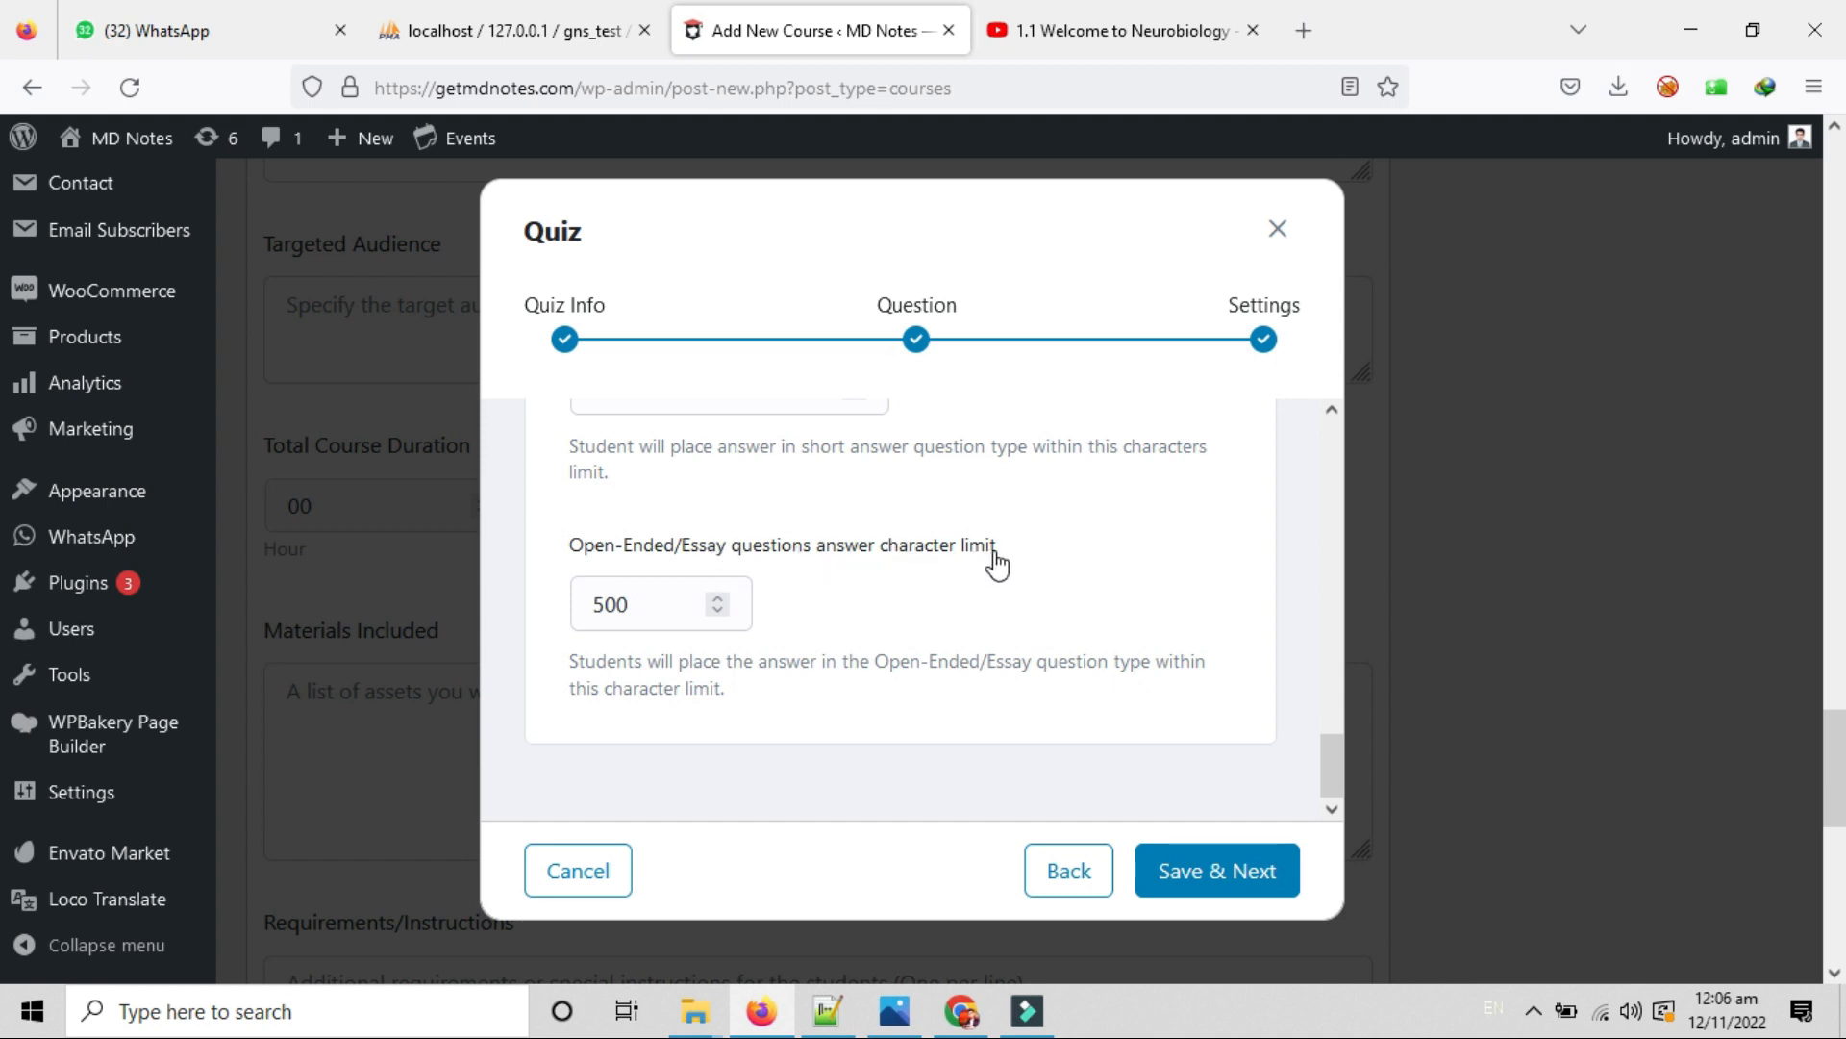
double_click(671, 606)
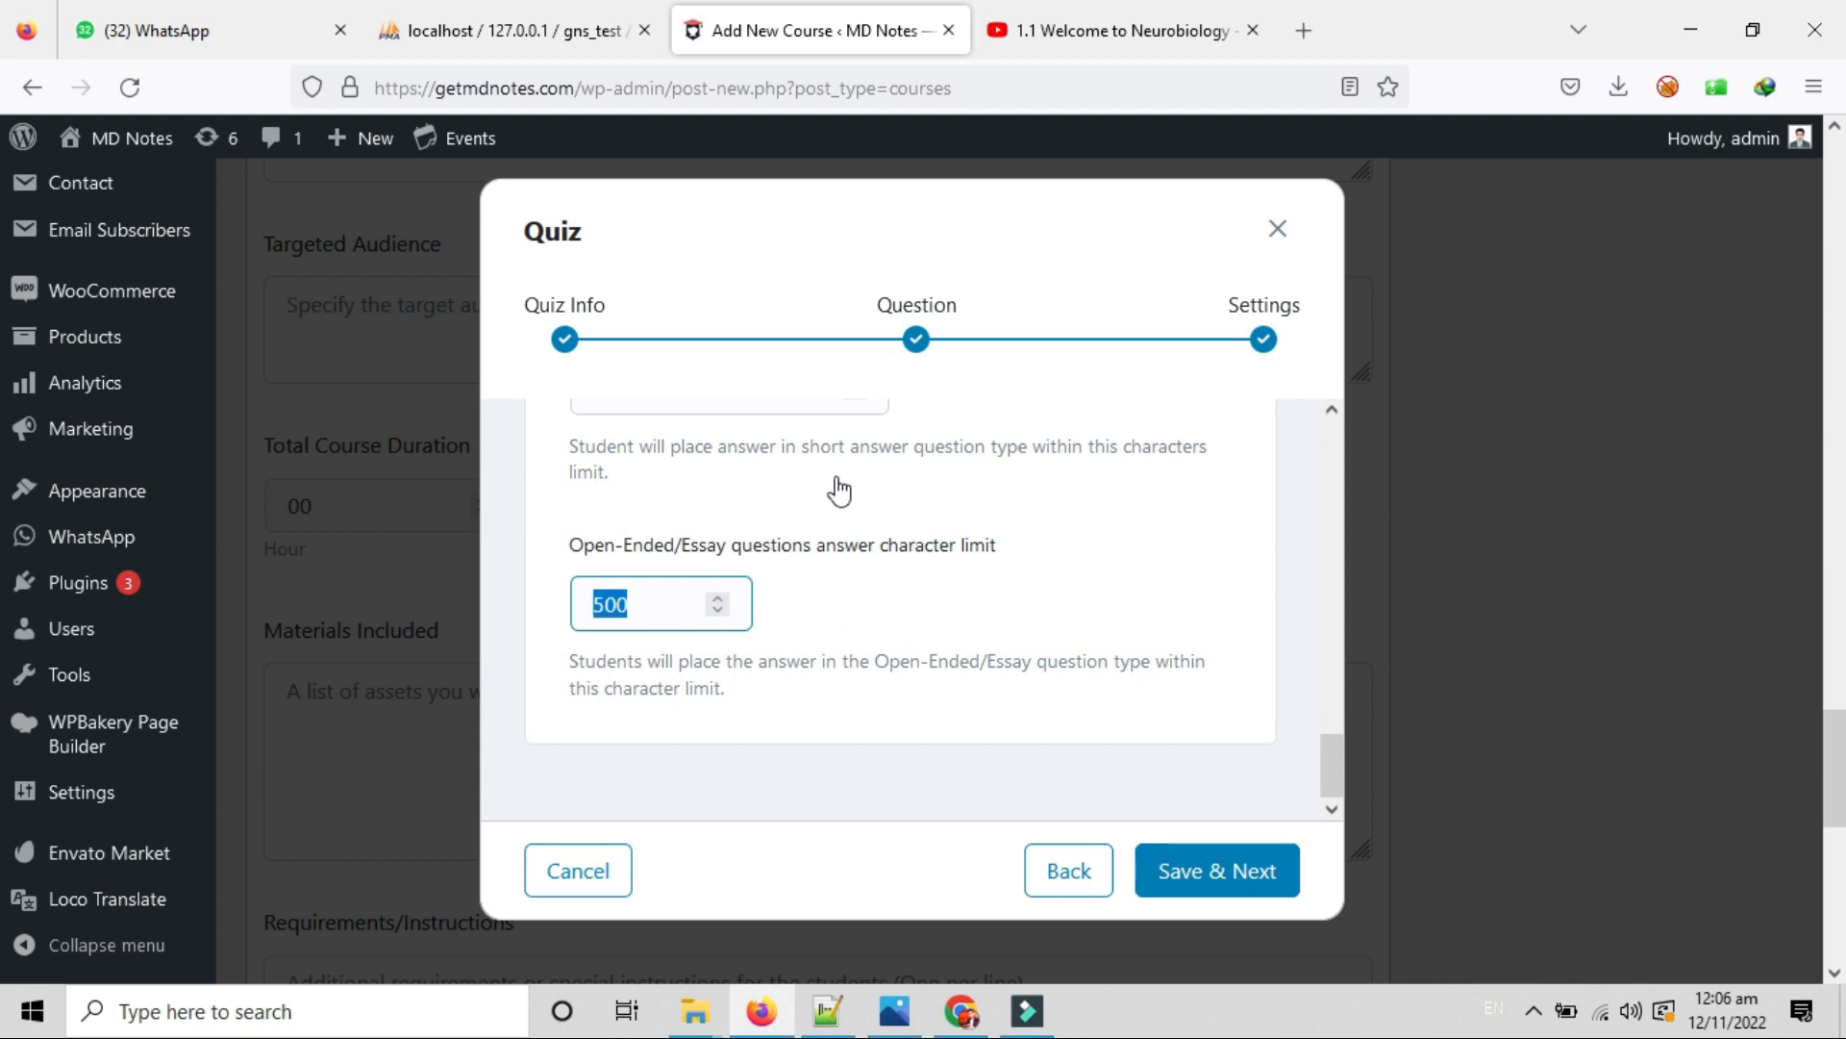
click(649, 600)
double_click(646, 599)
scroll(1135, 798, down, 2)
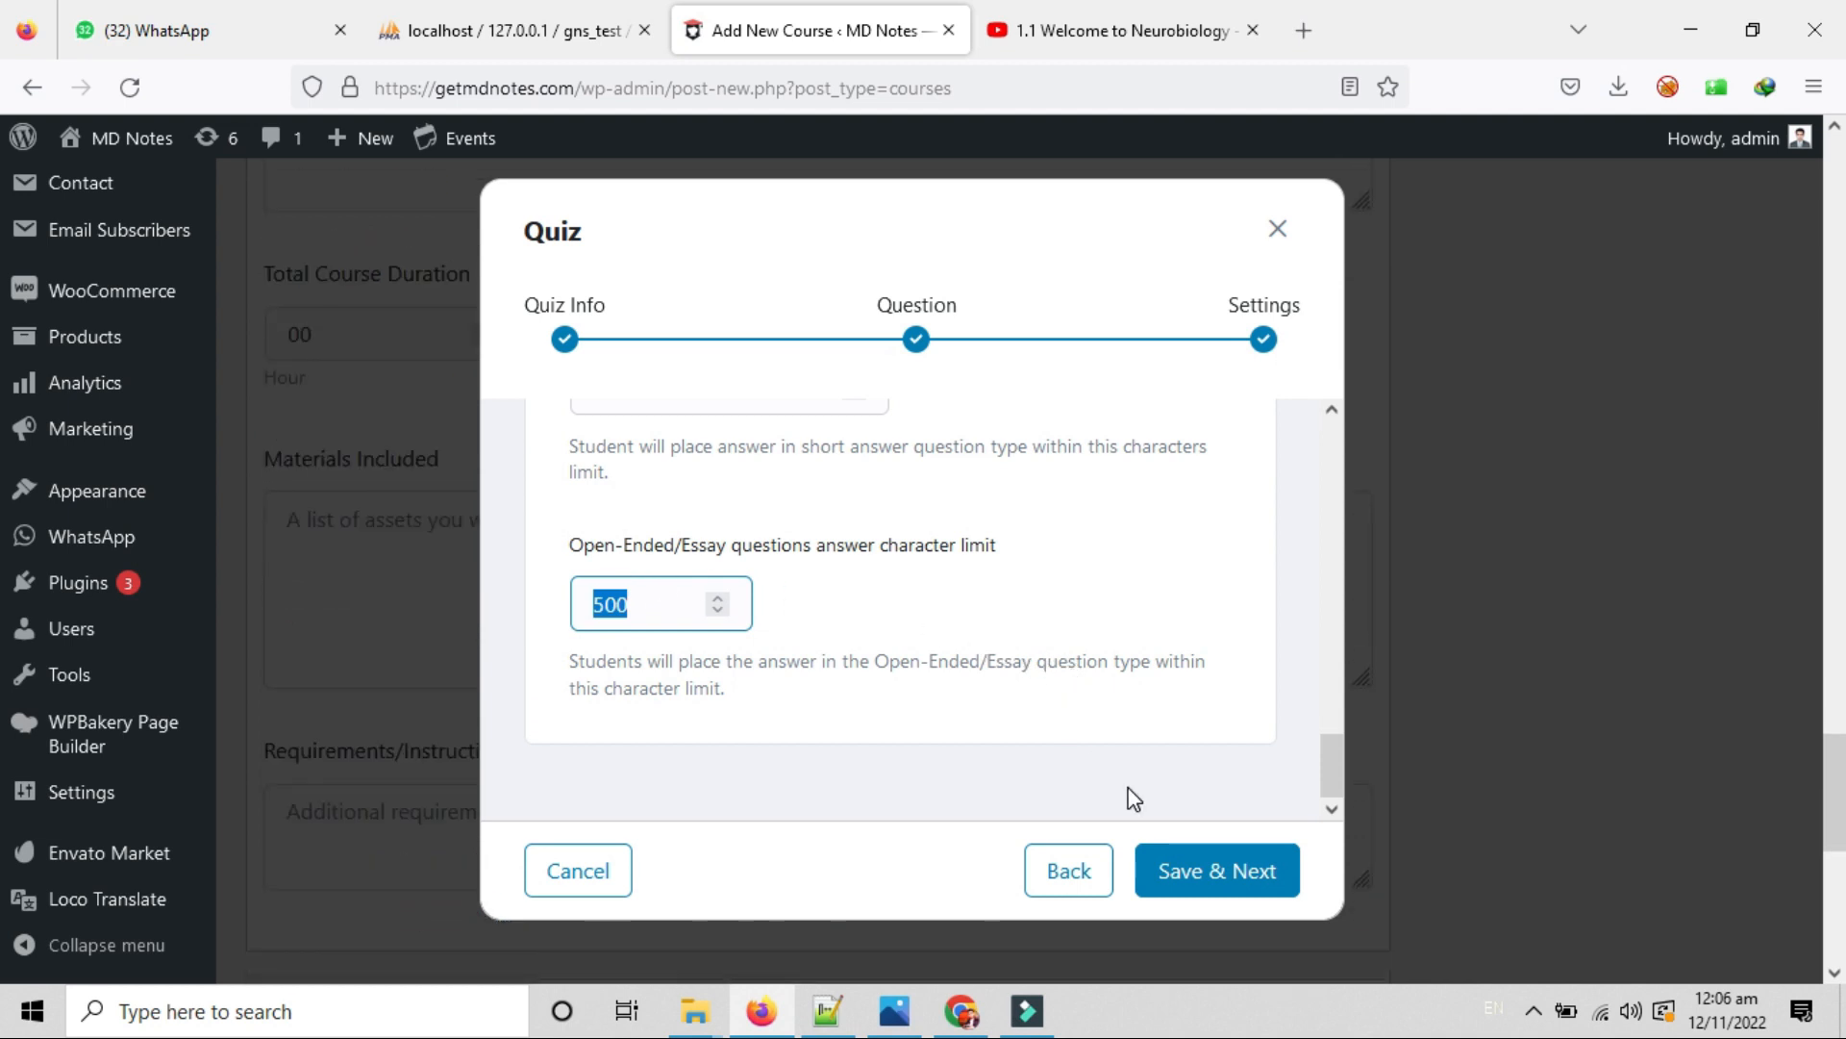
click(1254, 880)
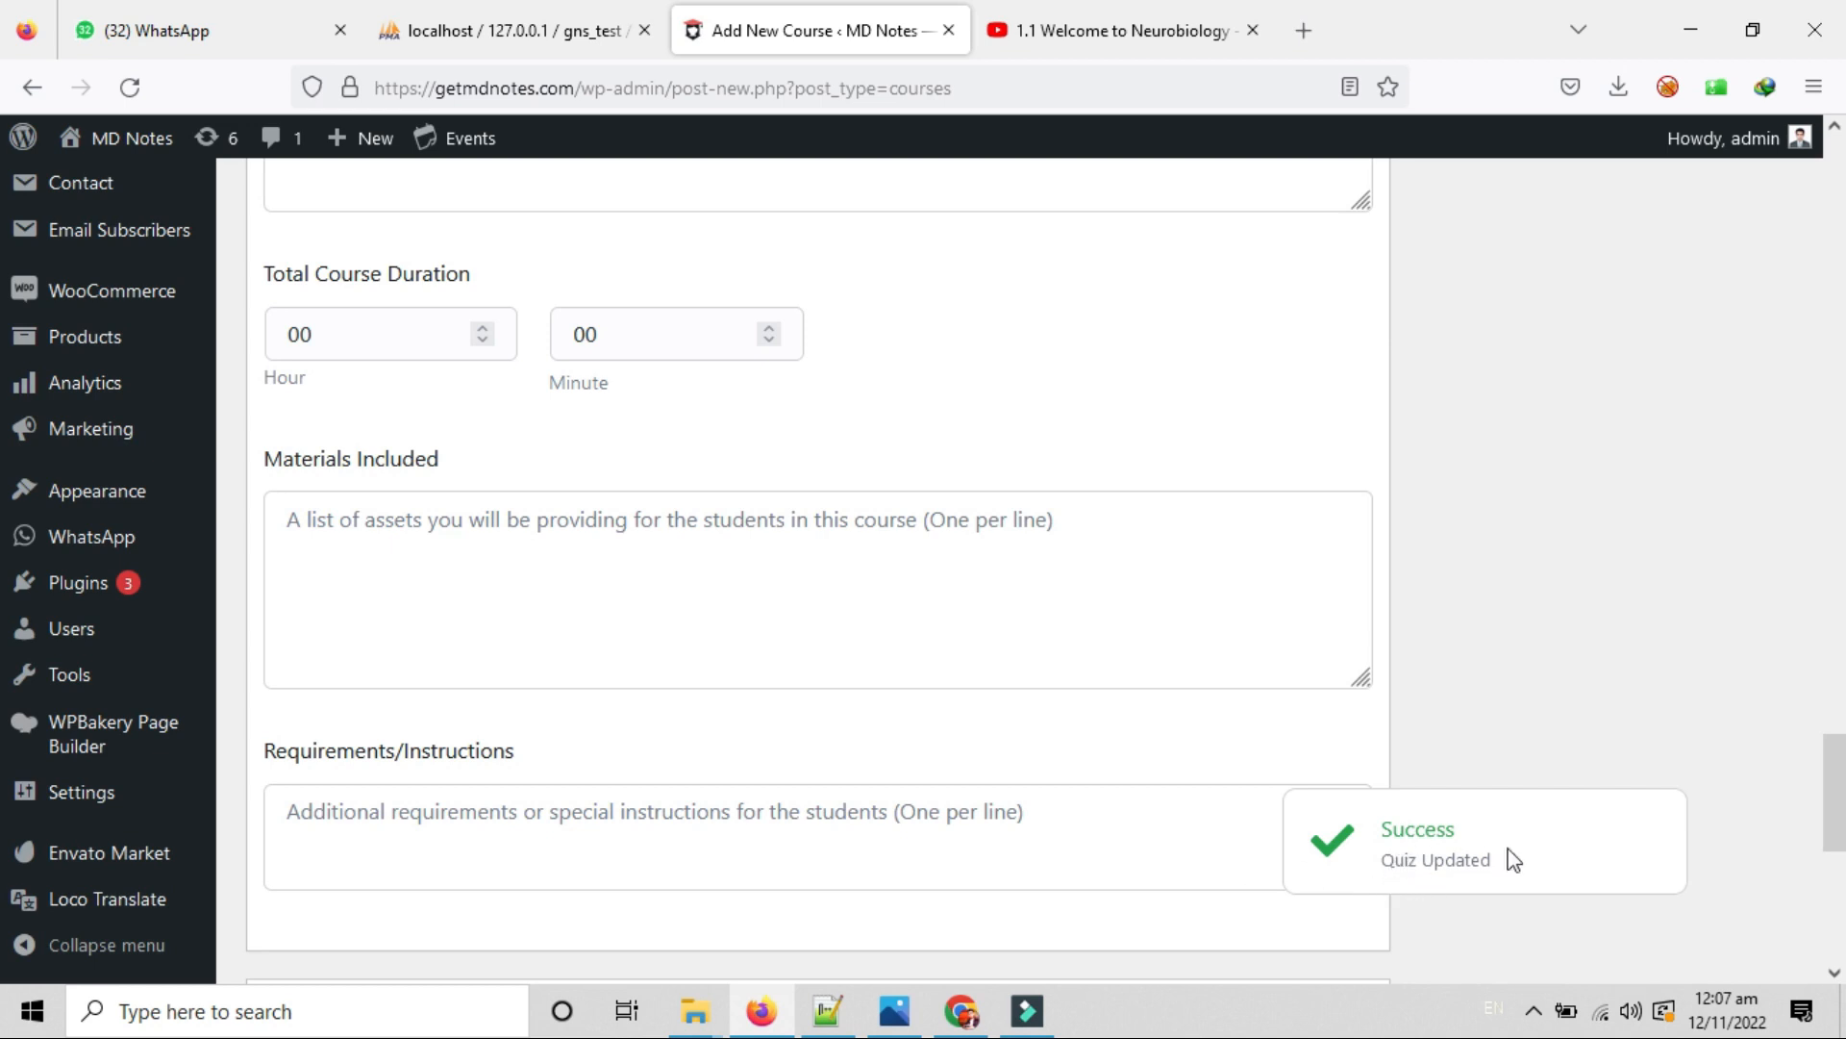
scroll(740, 634, up, 10)
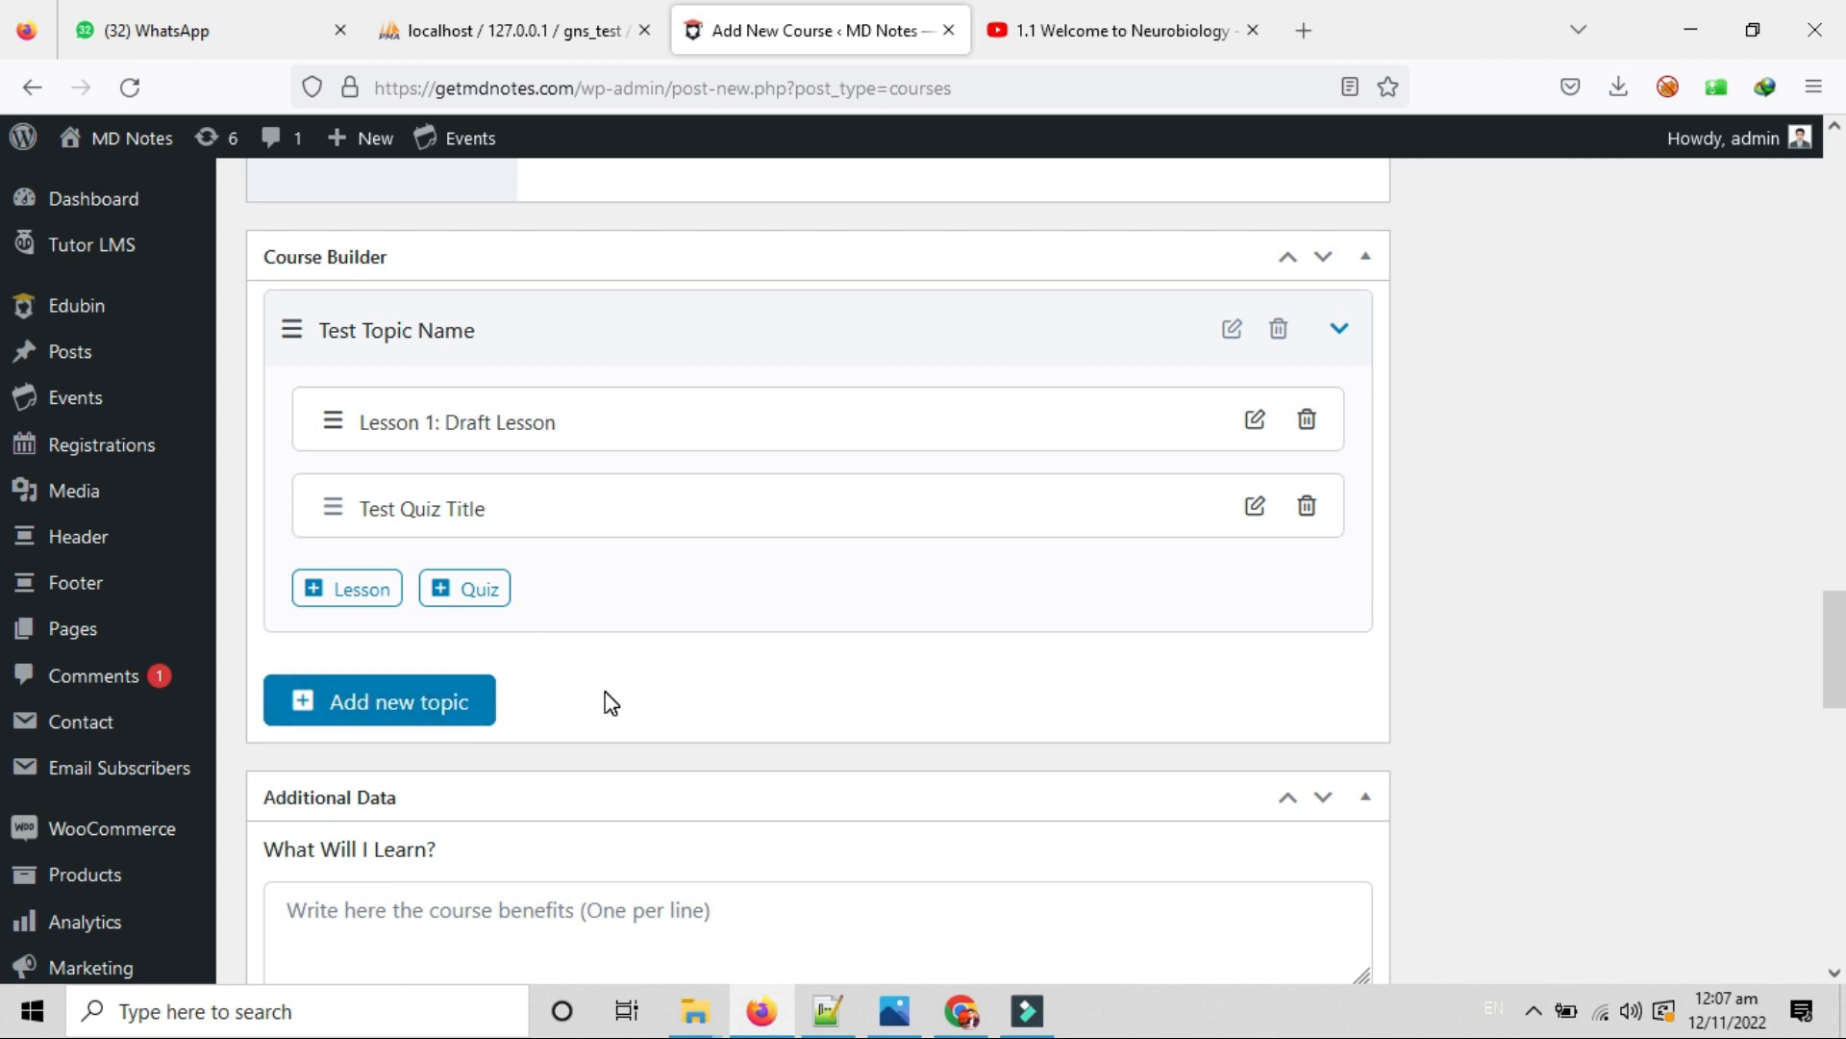
scroll(511, 689, down, 4)
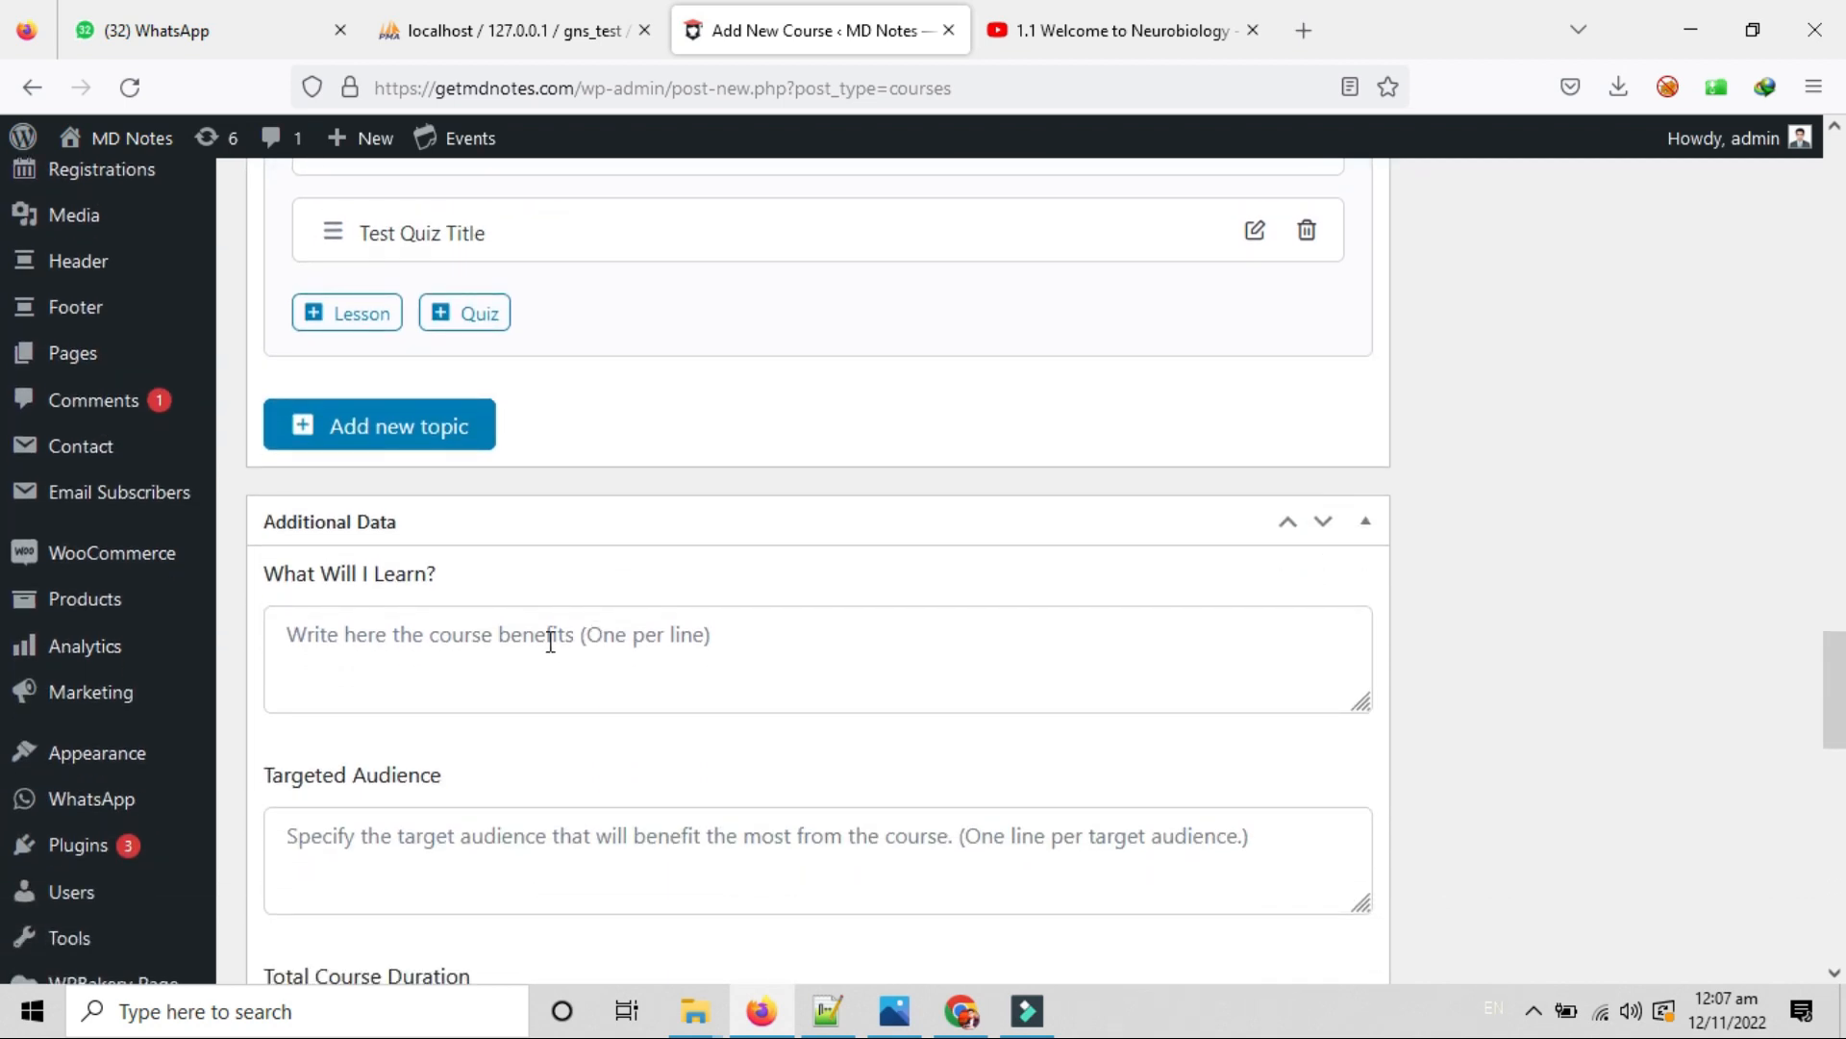
scroll(555, 660, down, 2)
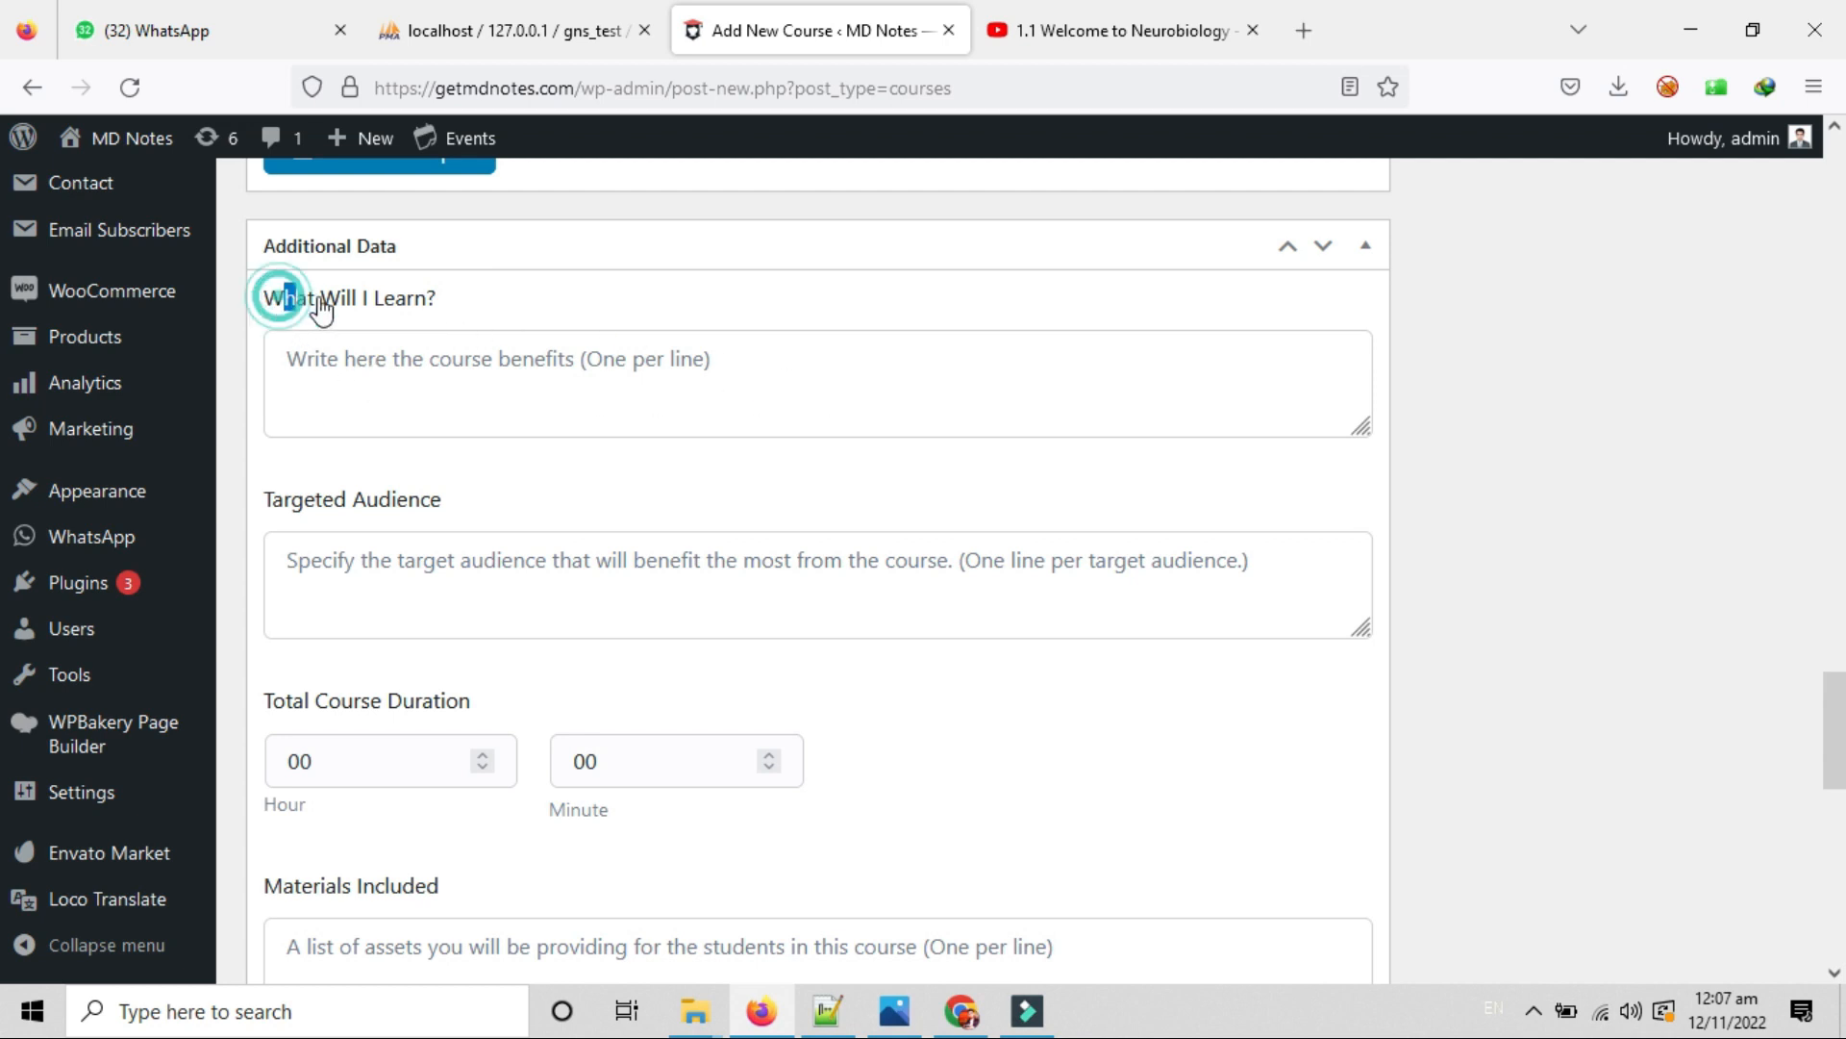
drag(273, 295, 460, 303)
click(288, 356)
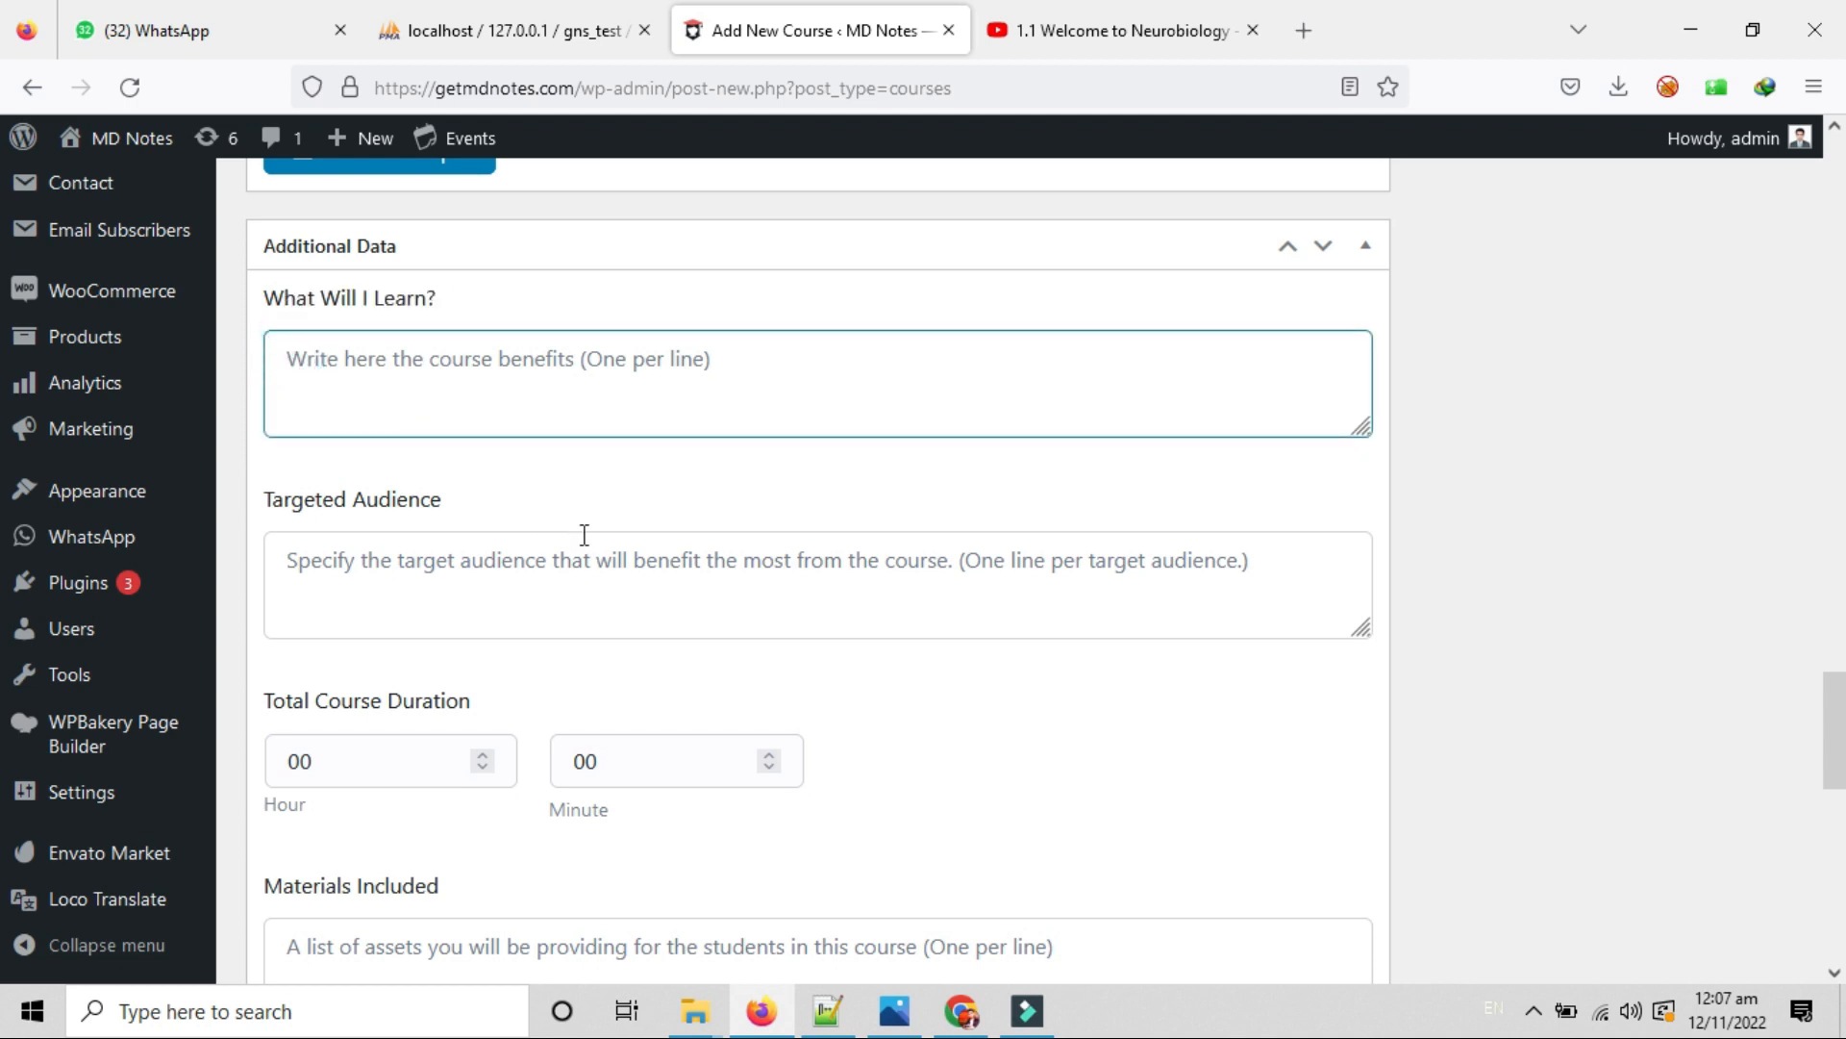
click(756, 365)
scroll(641, 452, down, 2)
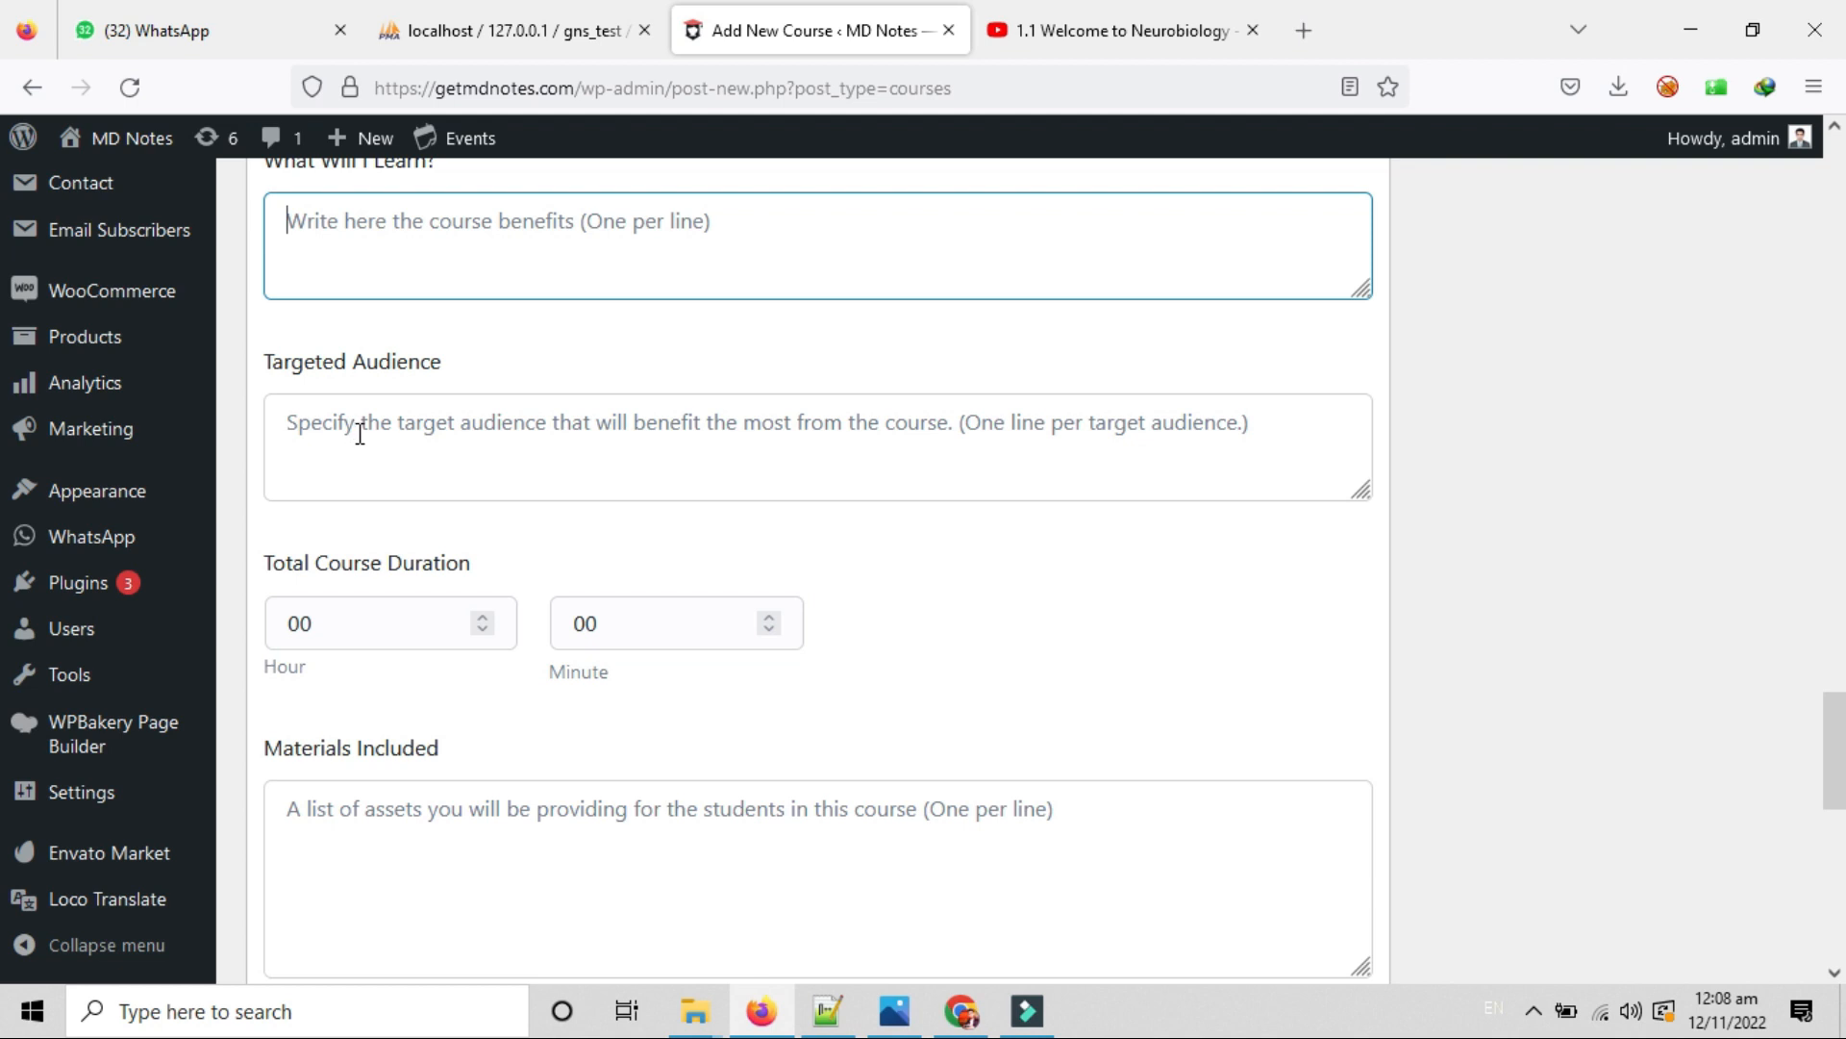
scroll(915, 548, down, 2)
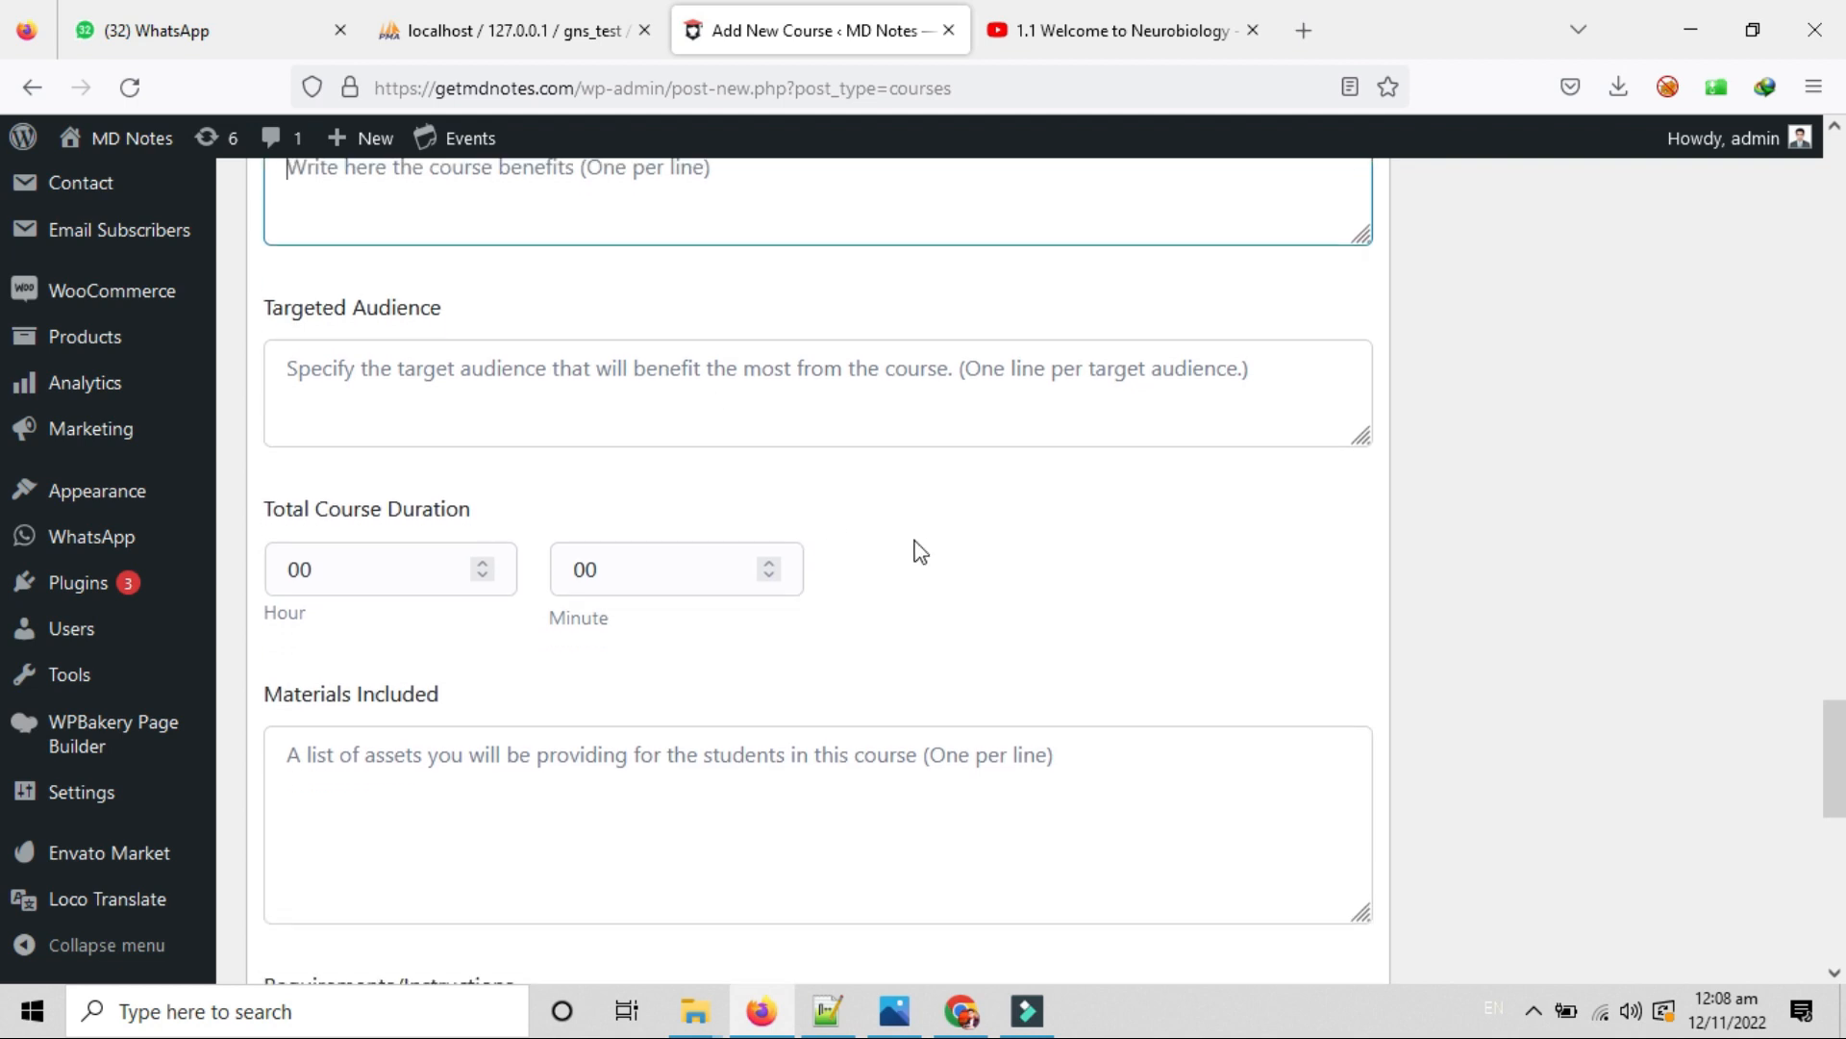
Set Total Course Duration to 01 hour and 45 minutes.
drag(330, 424, 525, 427)
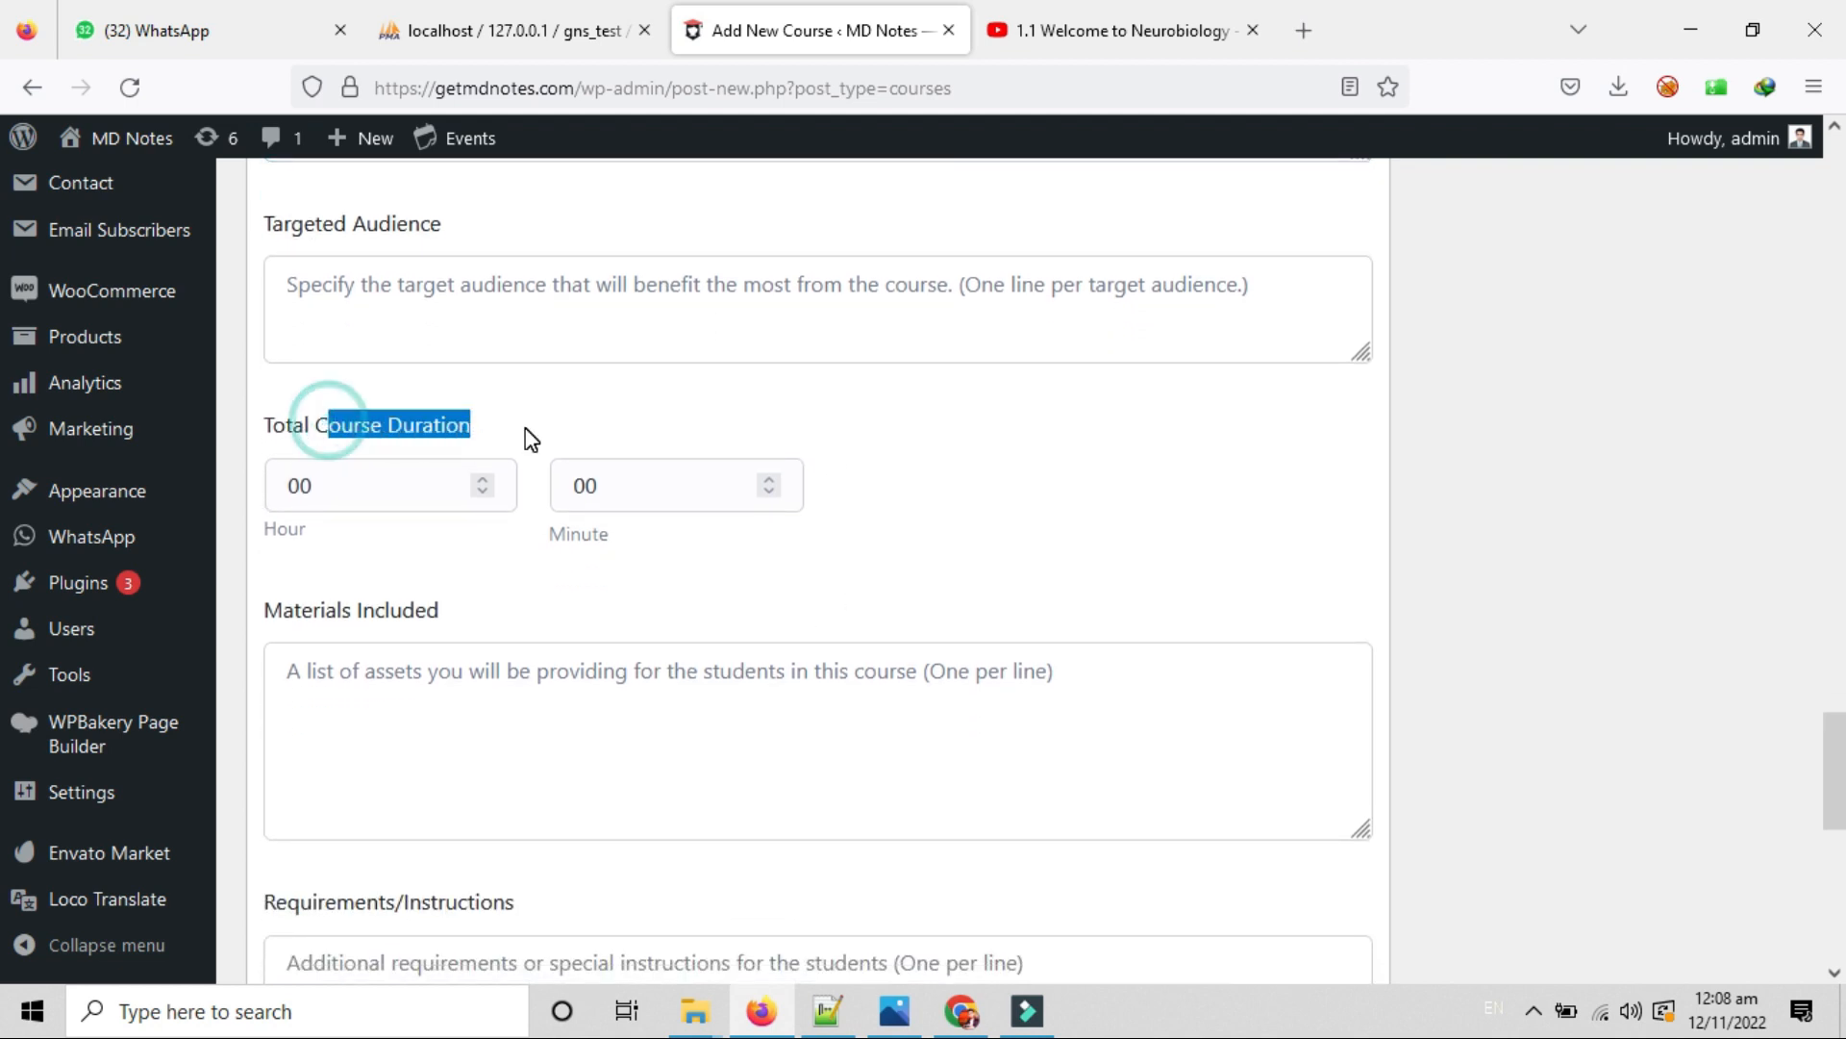
click(525, 427)
drag(327, 485, 276, 492)
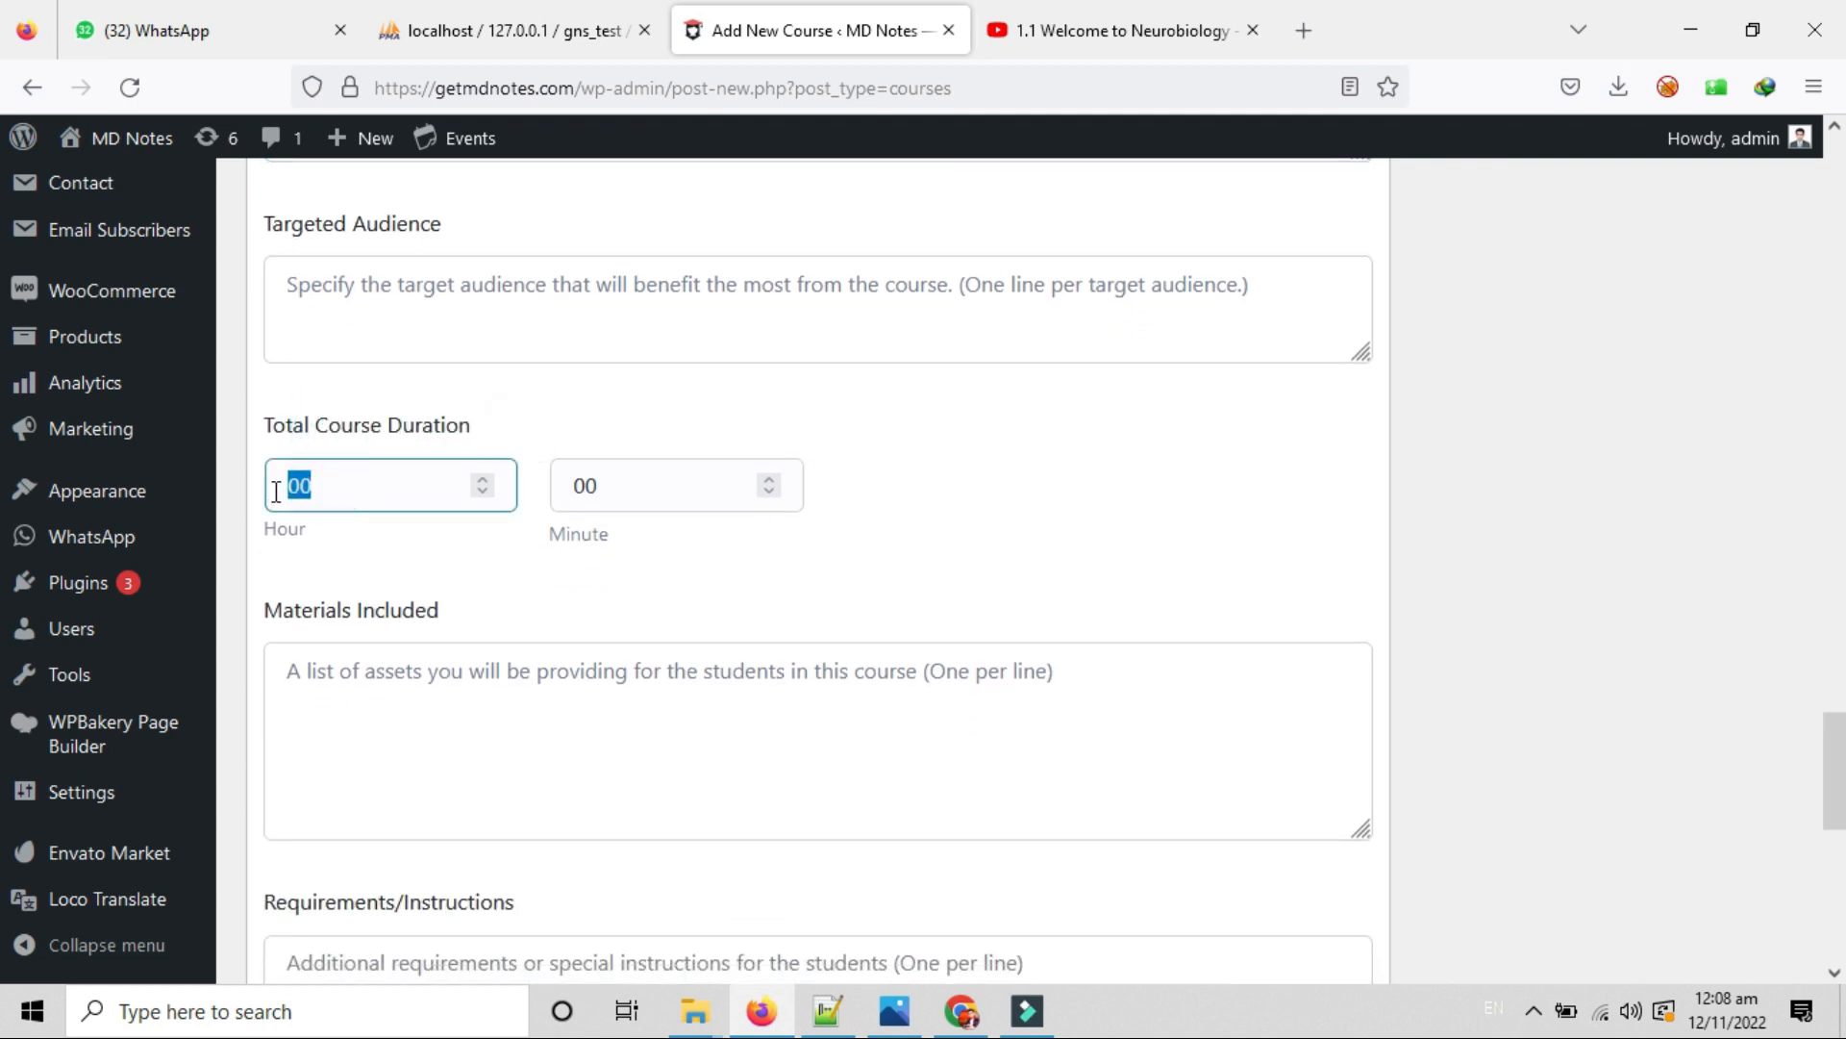
drag(573, 539, 609, 535)
double_click(338, 476)
text(01)
double_click(627, 483)
text(45)
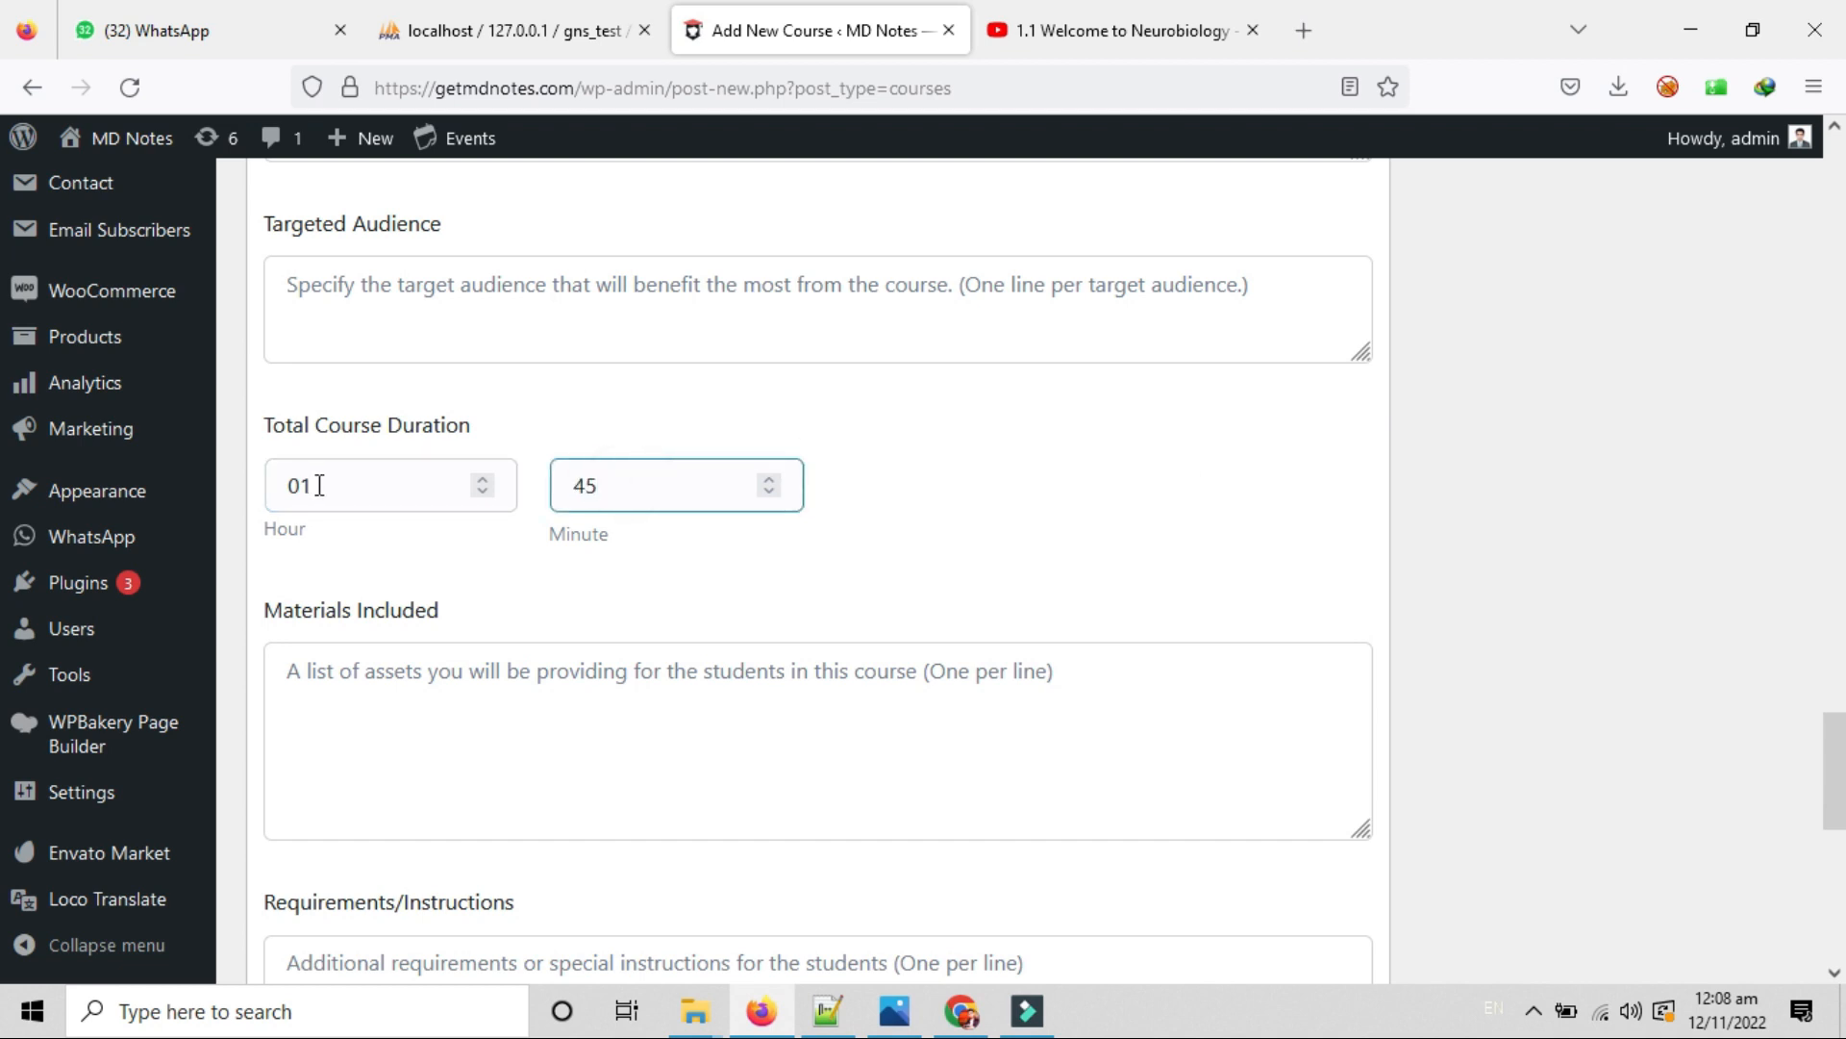
click(452, 572)
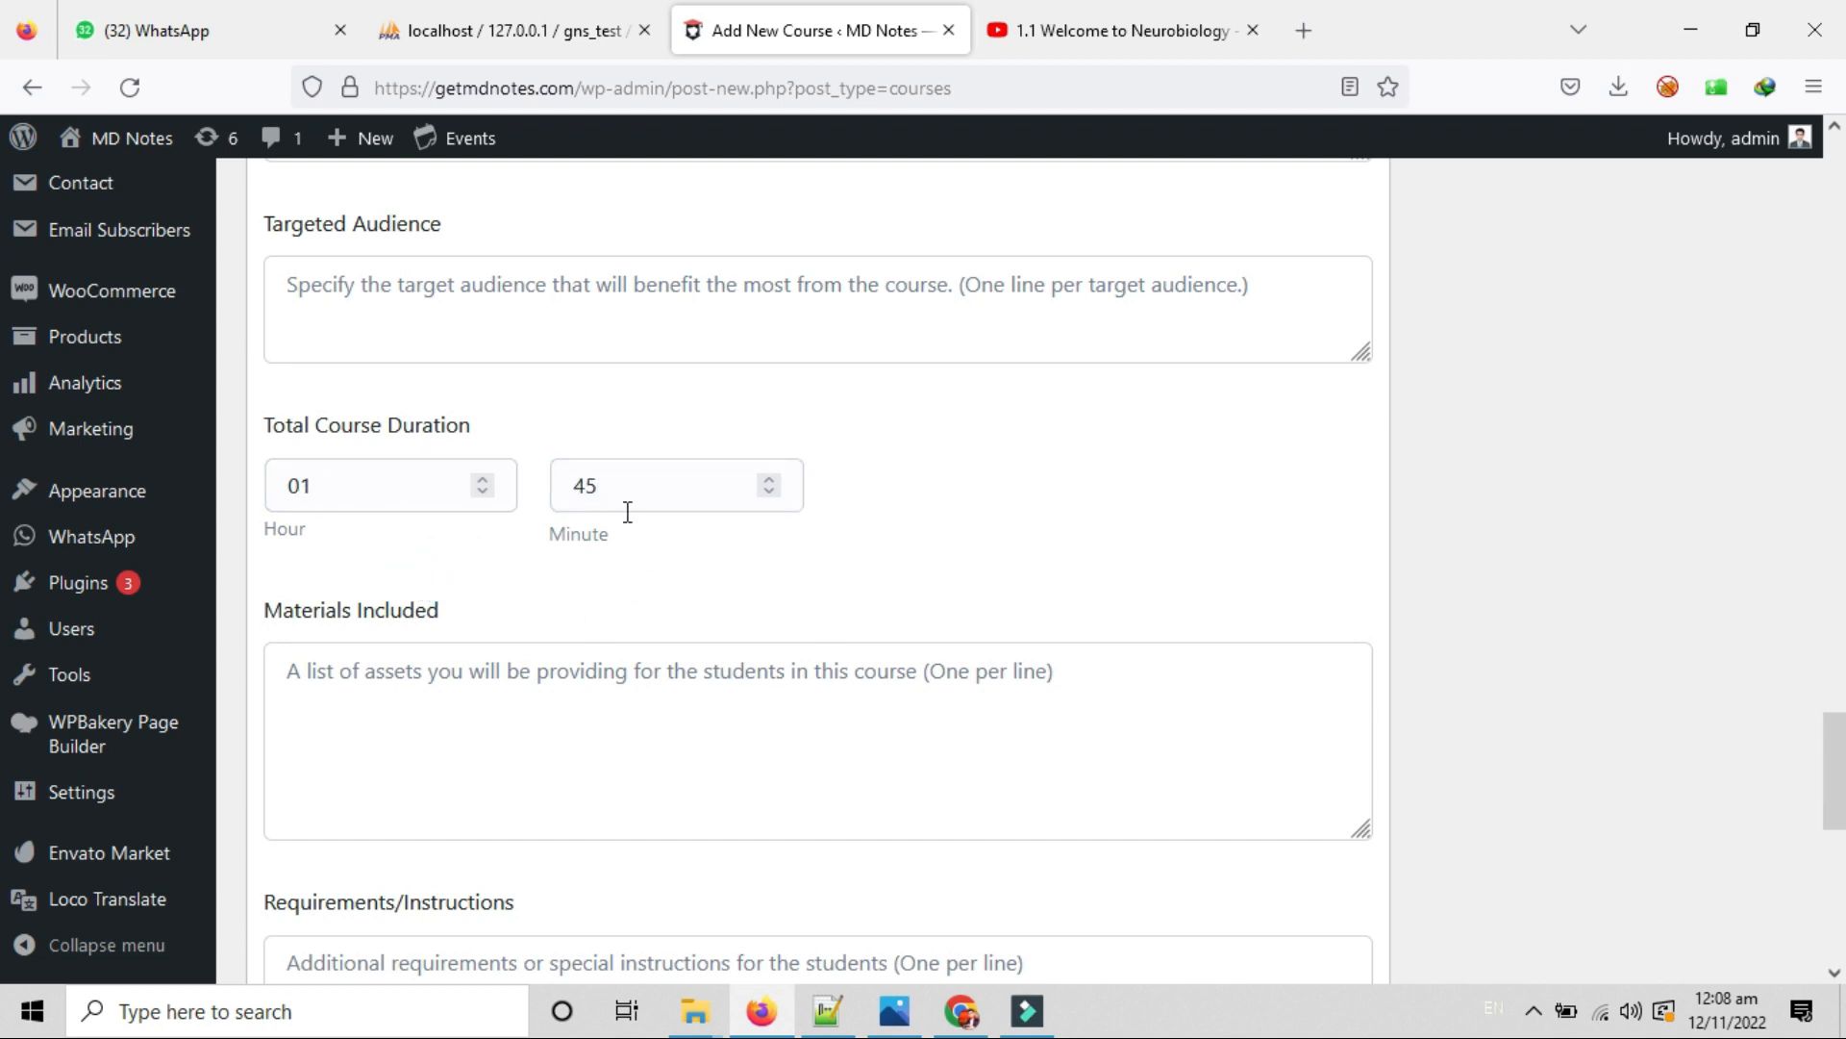
Move past the Materials Included and Requirements/Instructions fields down to the Video section.
scroll(568, 524, down, 1)
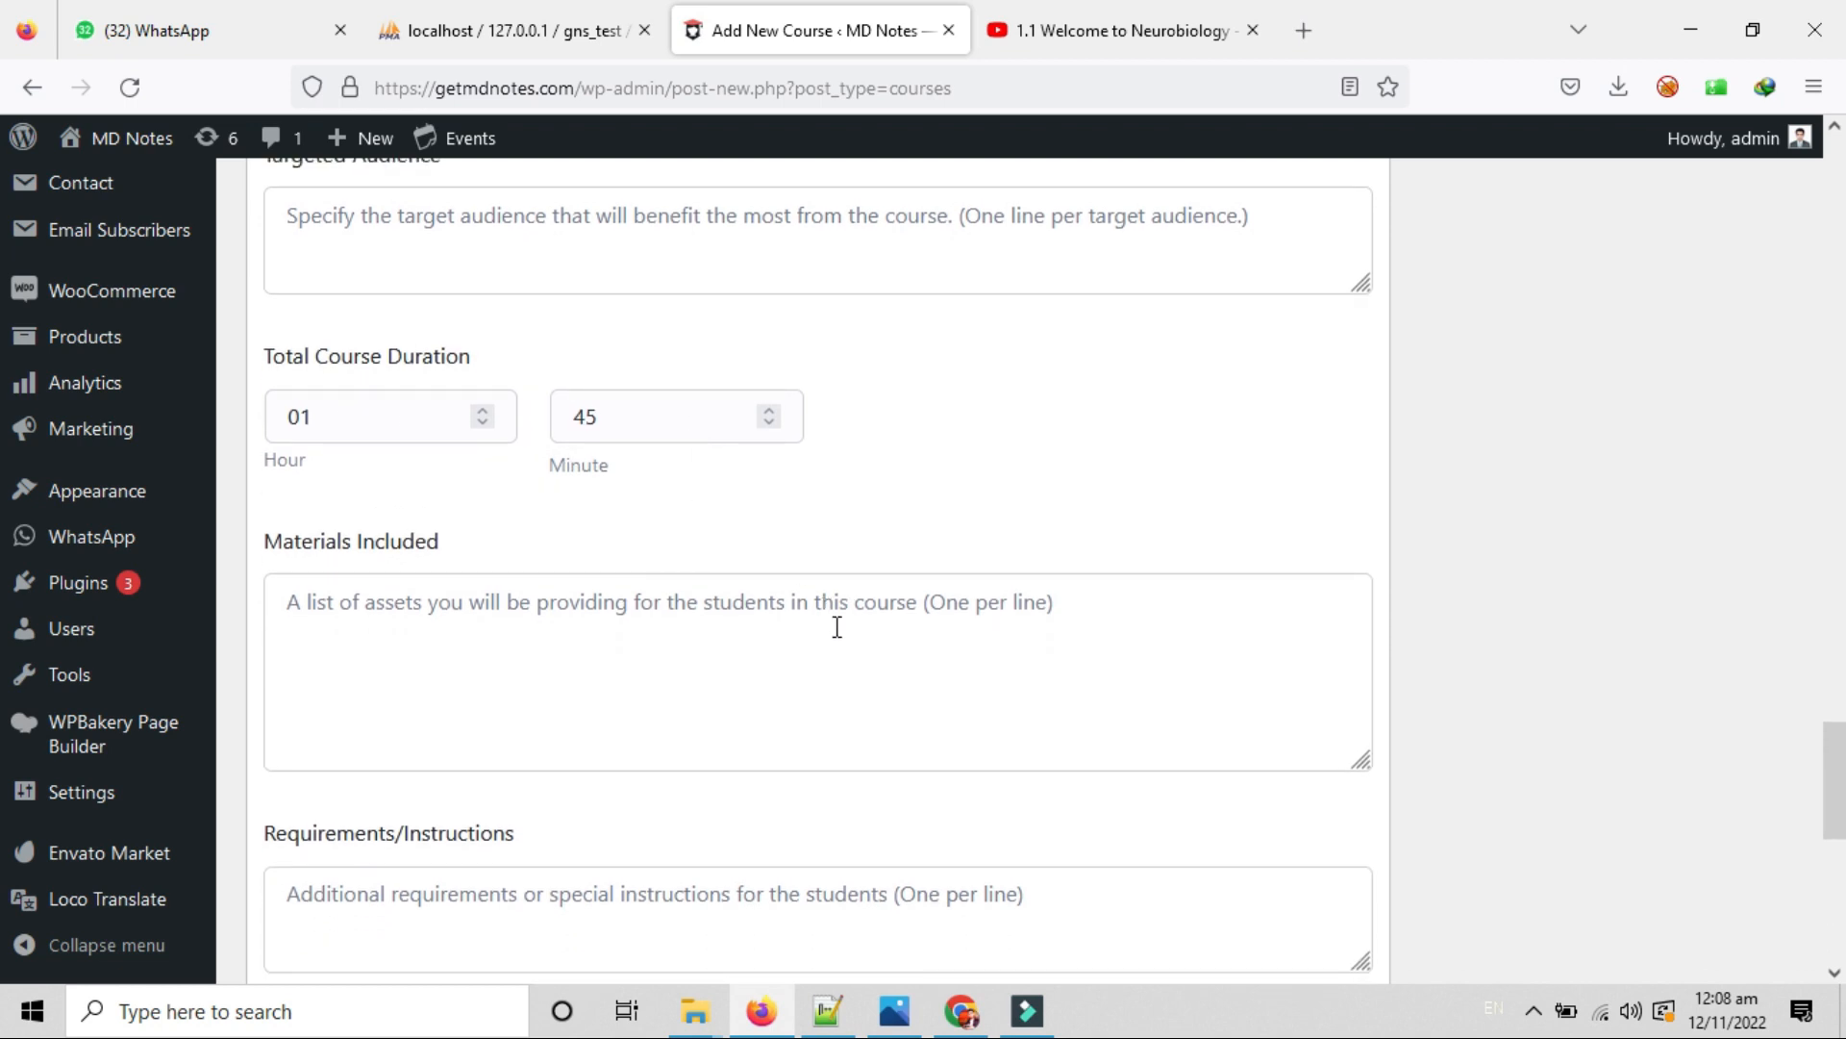
scroll(837, 627, down, 1)
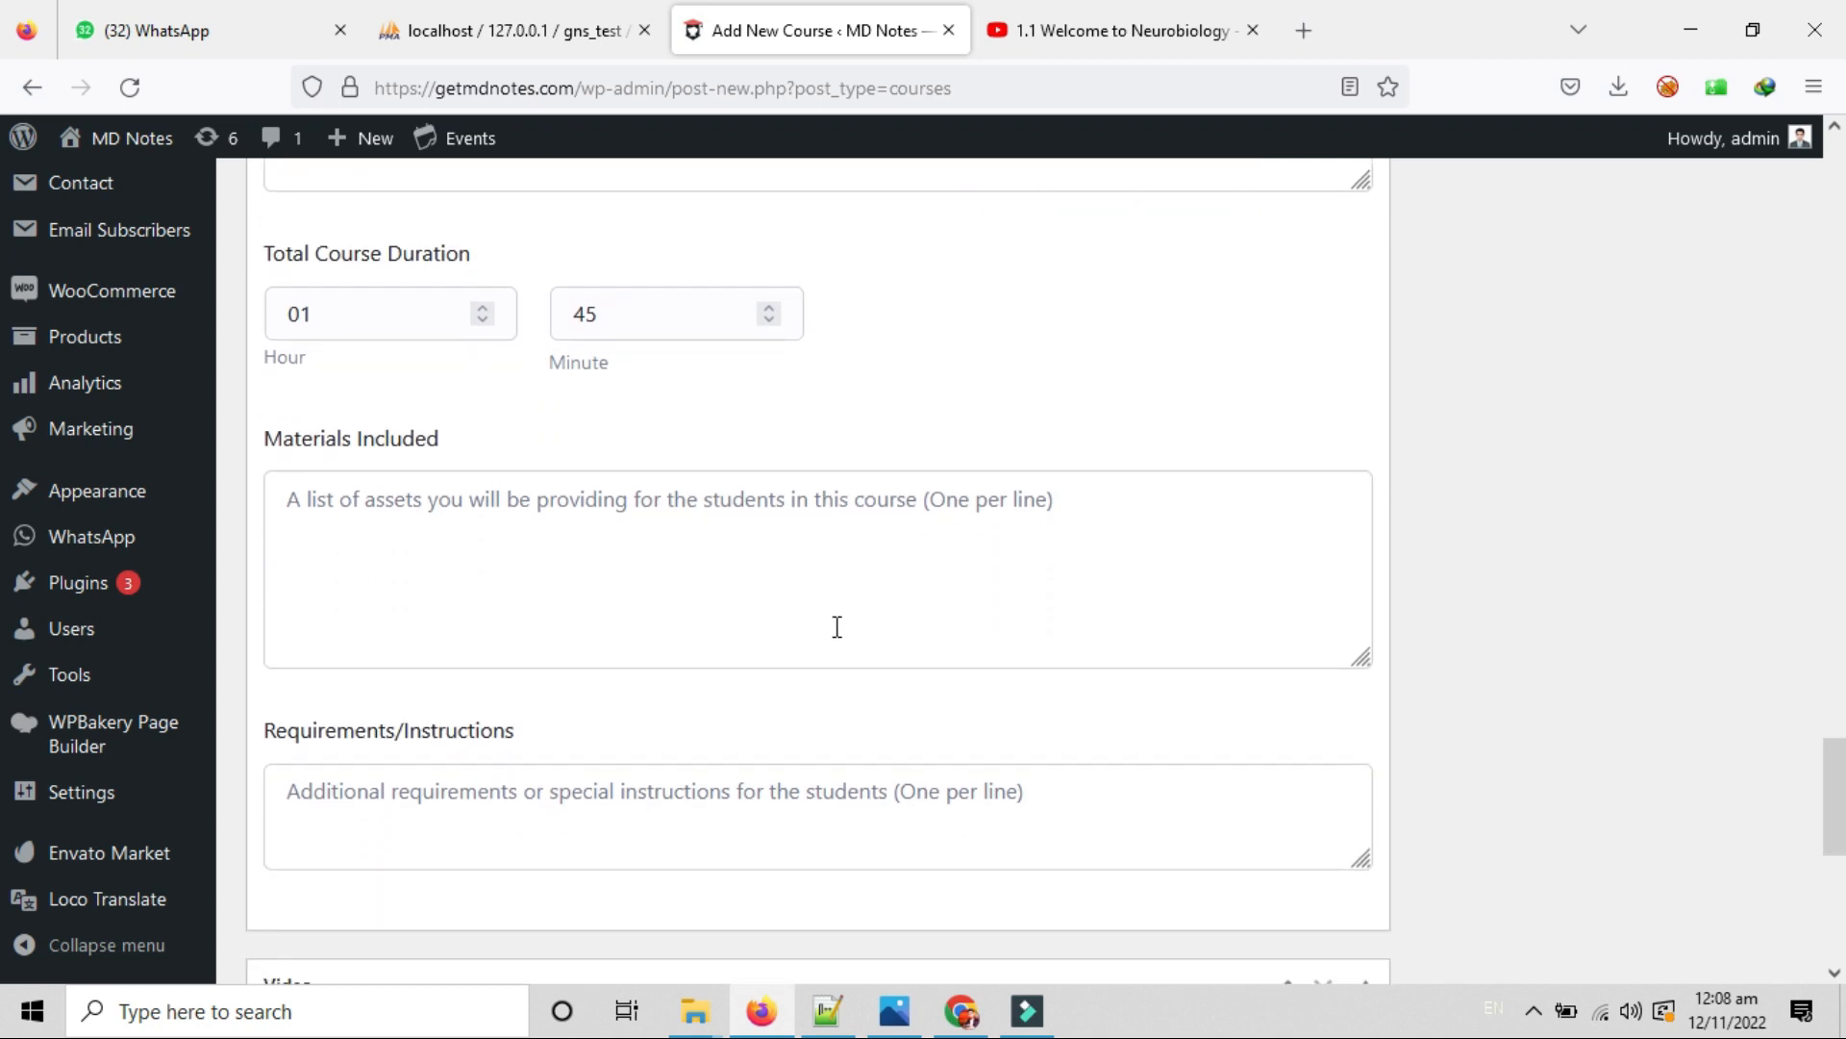
click(333, 524)
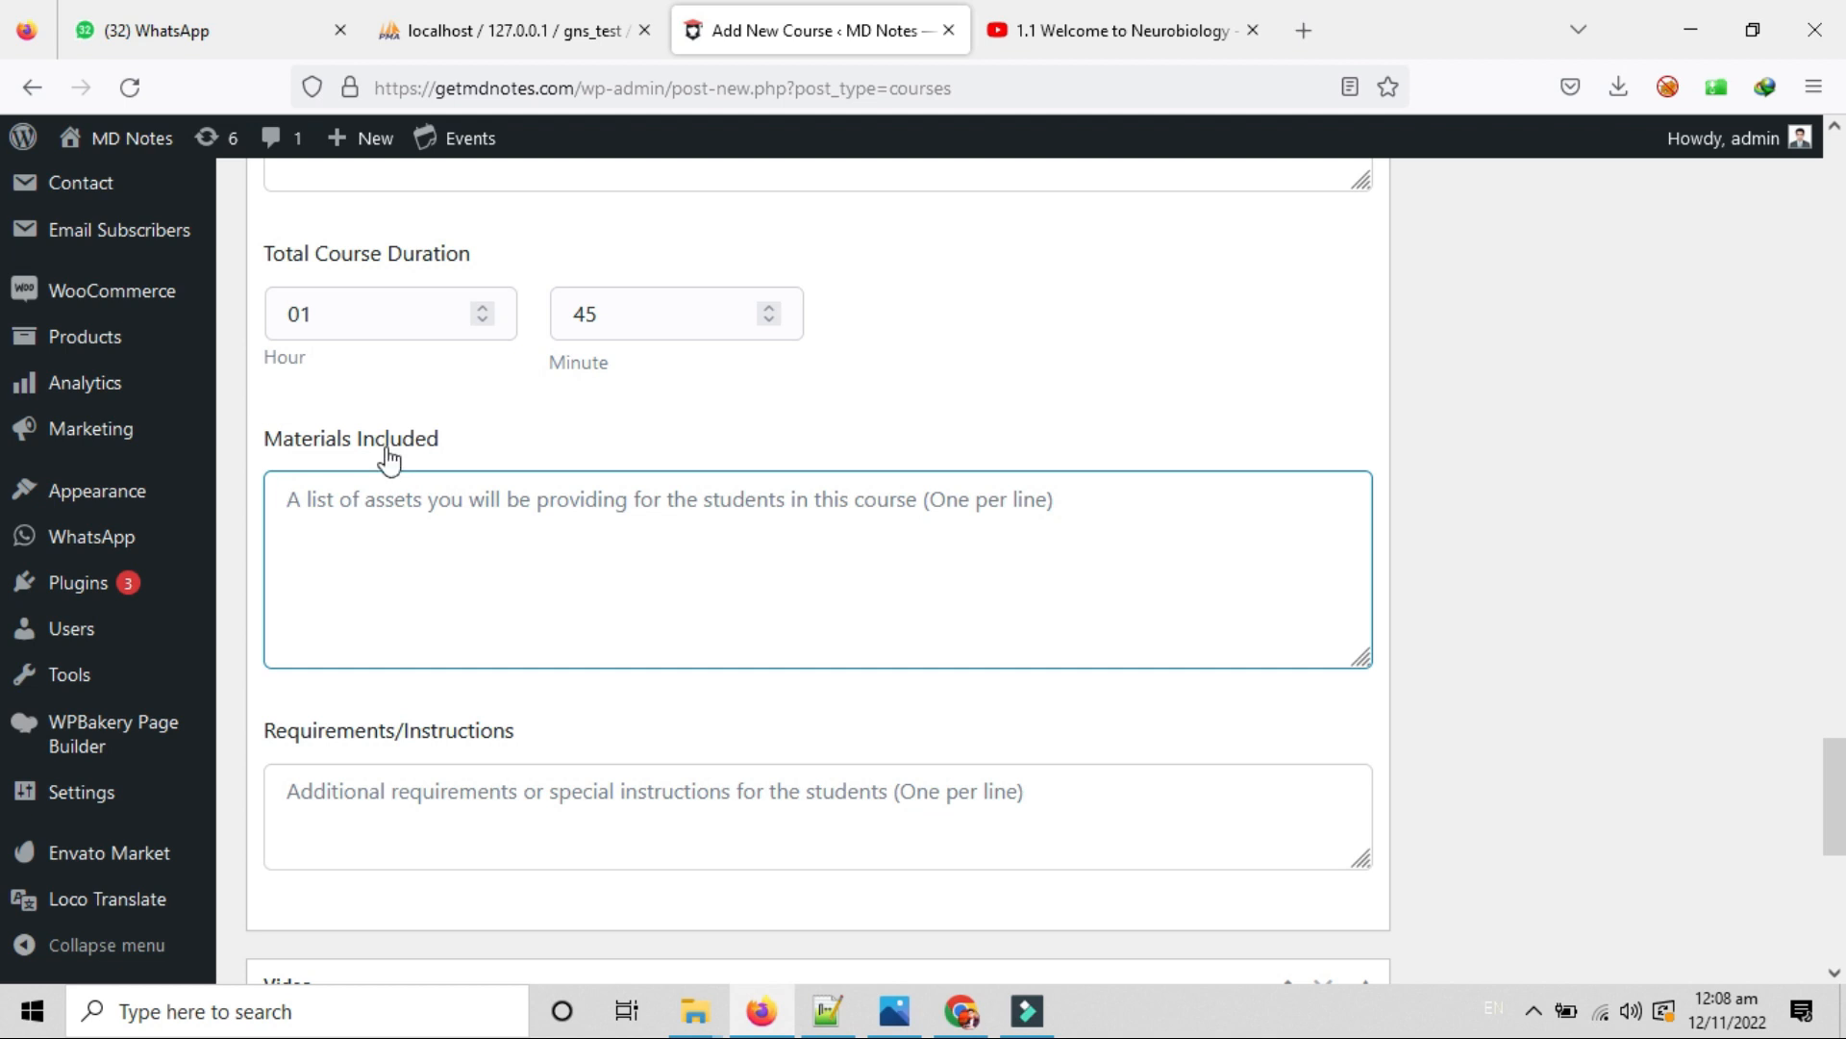
click(286, 497)
scroll(442, 618, down, 2)
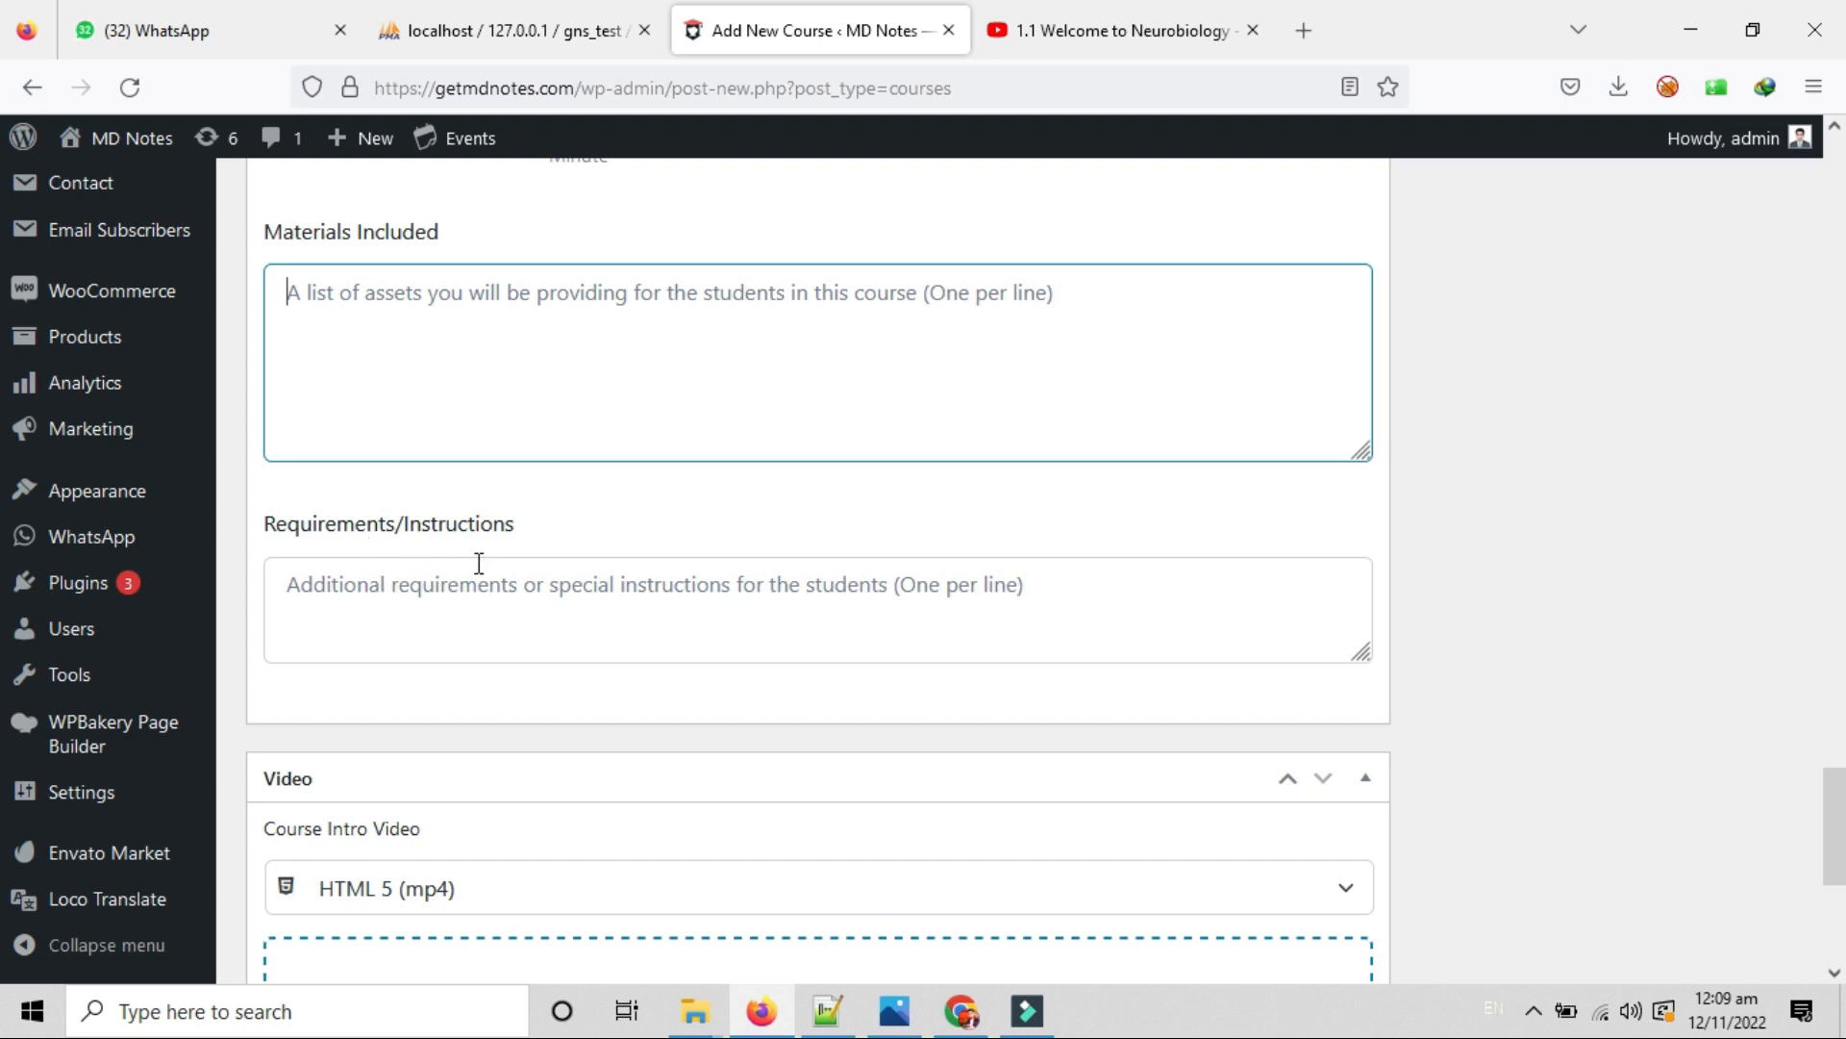
click(363, 575)
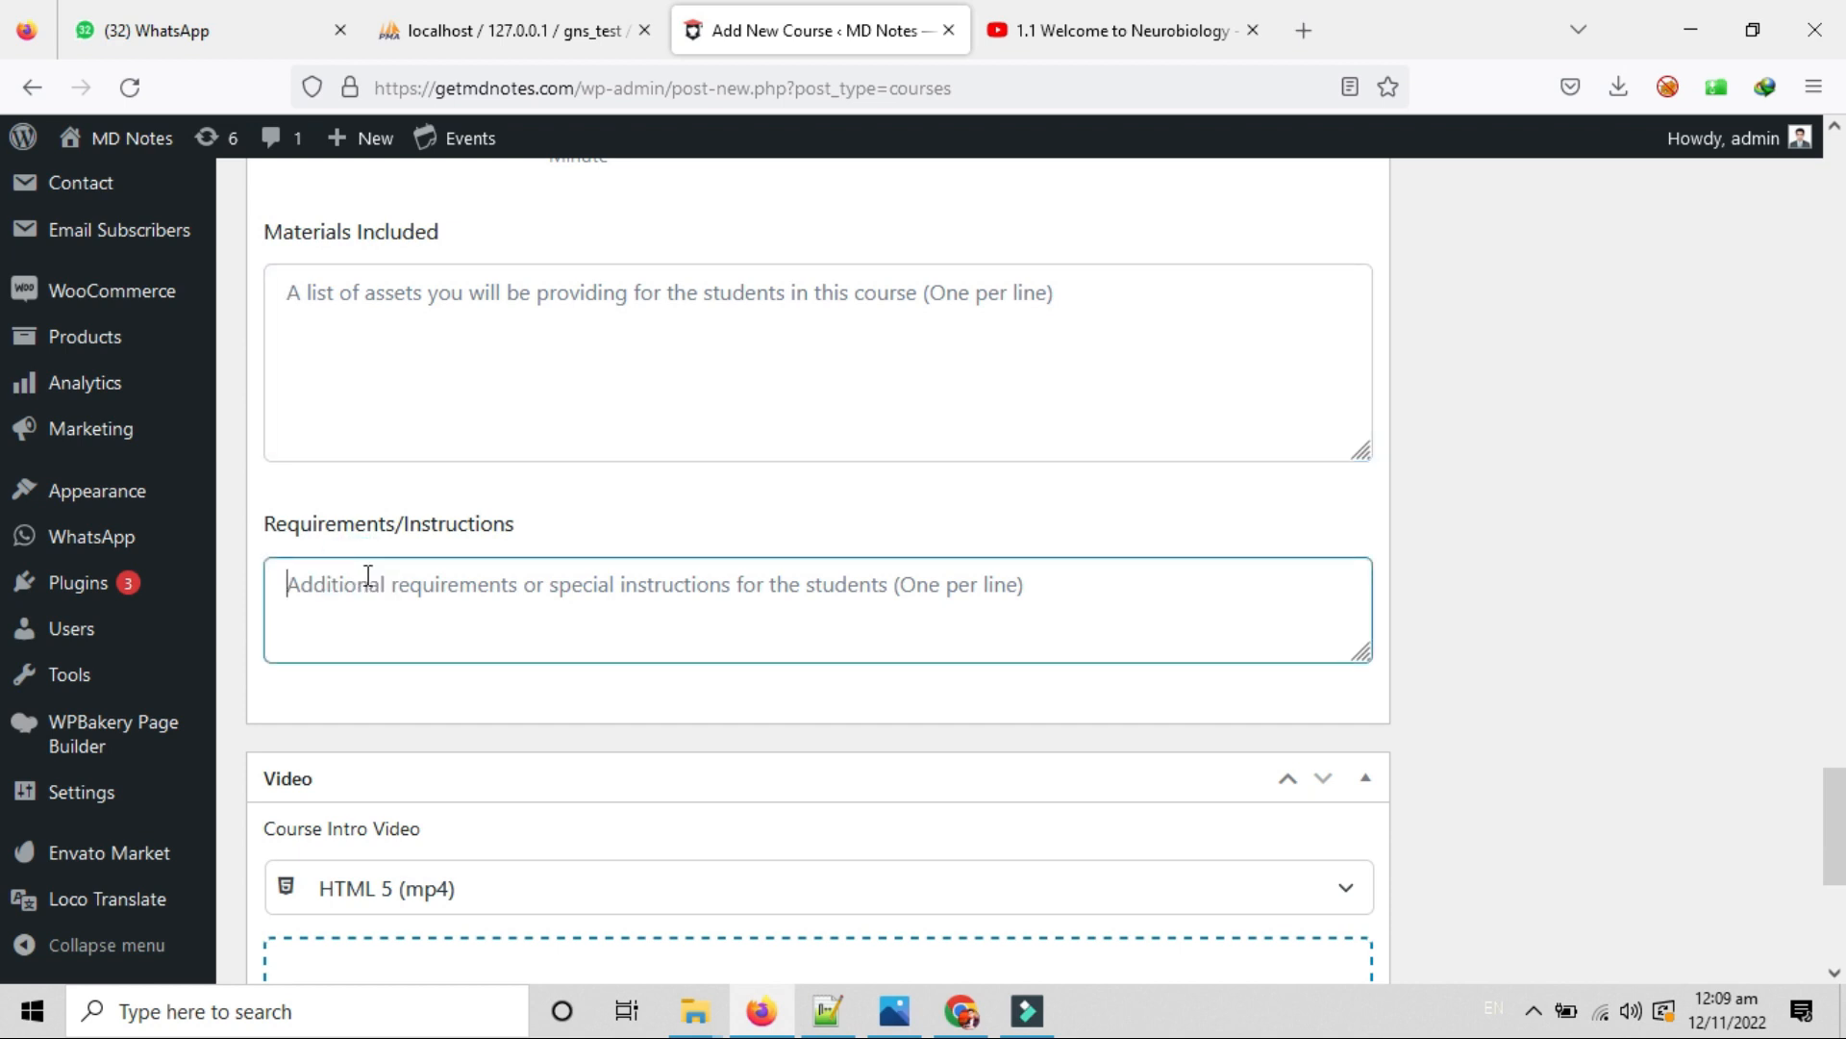
scroll(366, 575, down, 5)
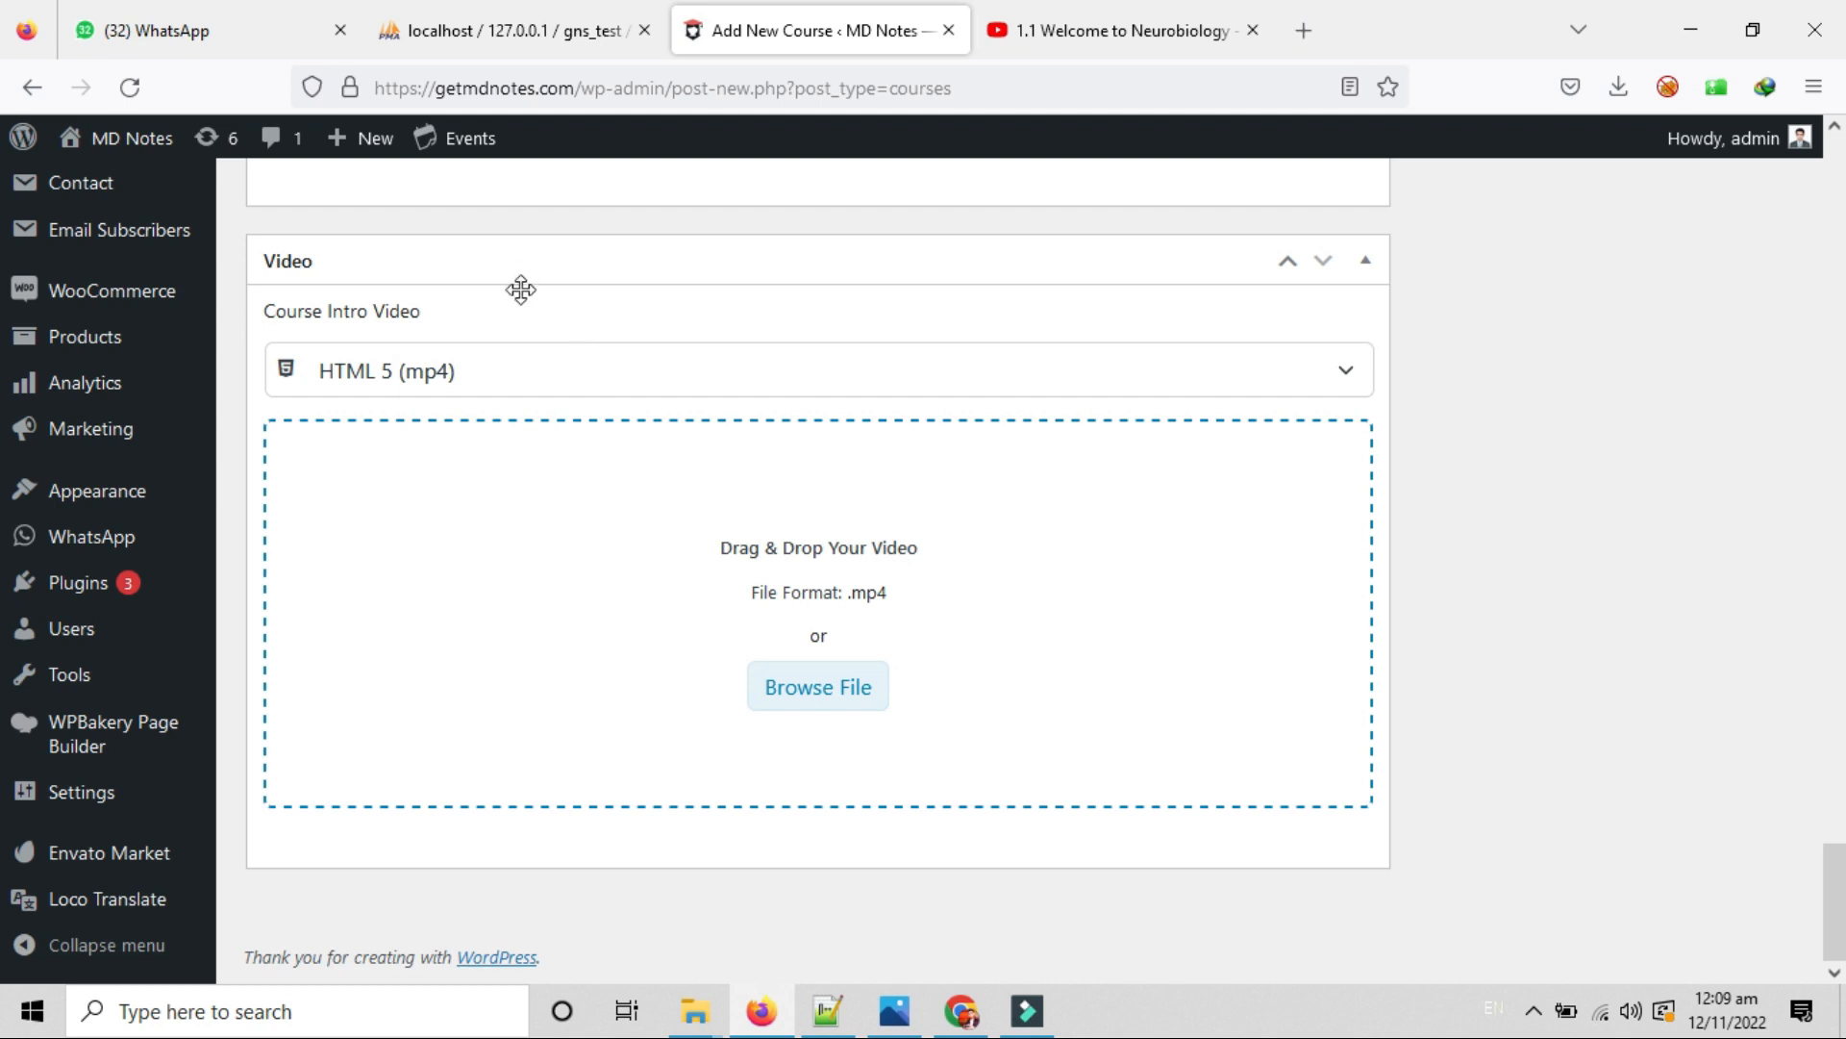
Keep HTML 5 (mp4) as the intro video source and close the media picker without choosing a file.
click(827, 365)
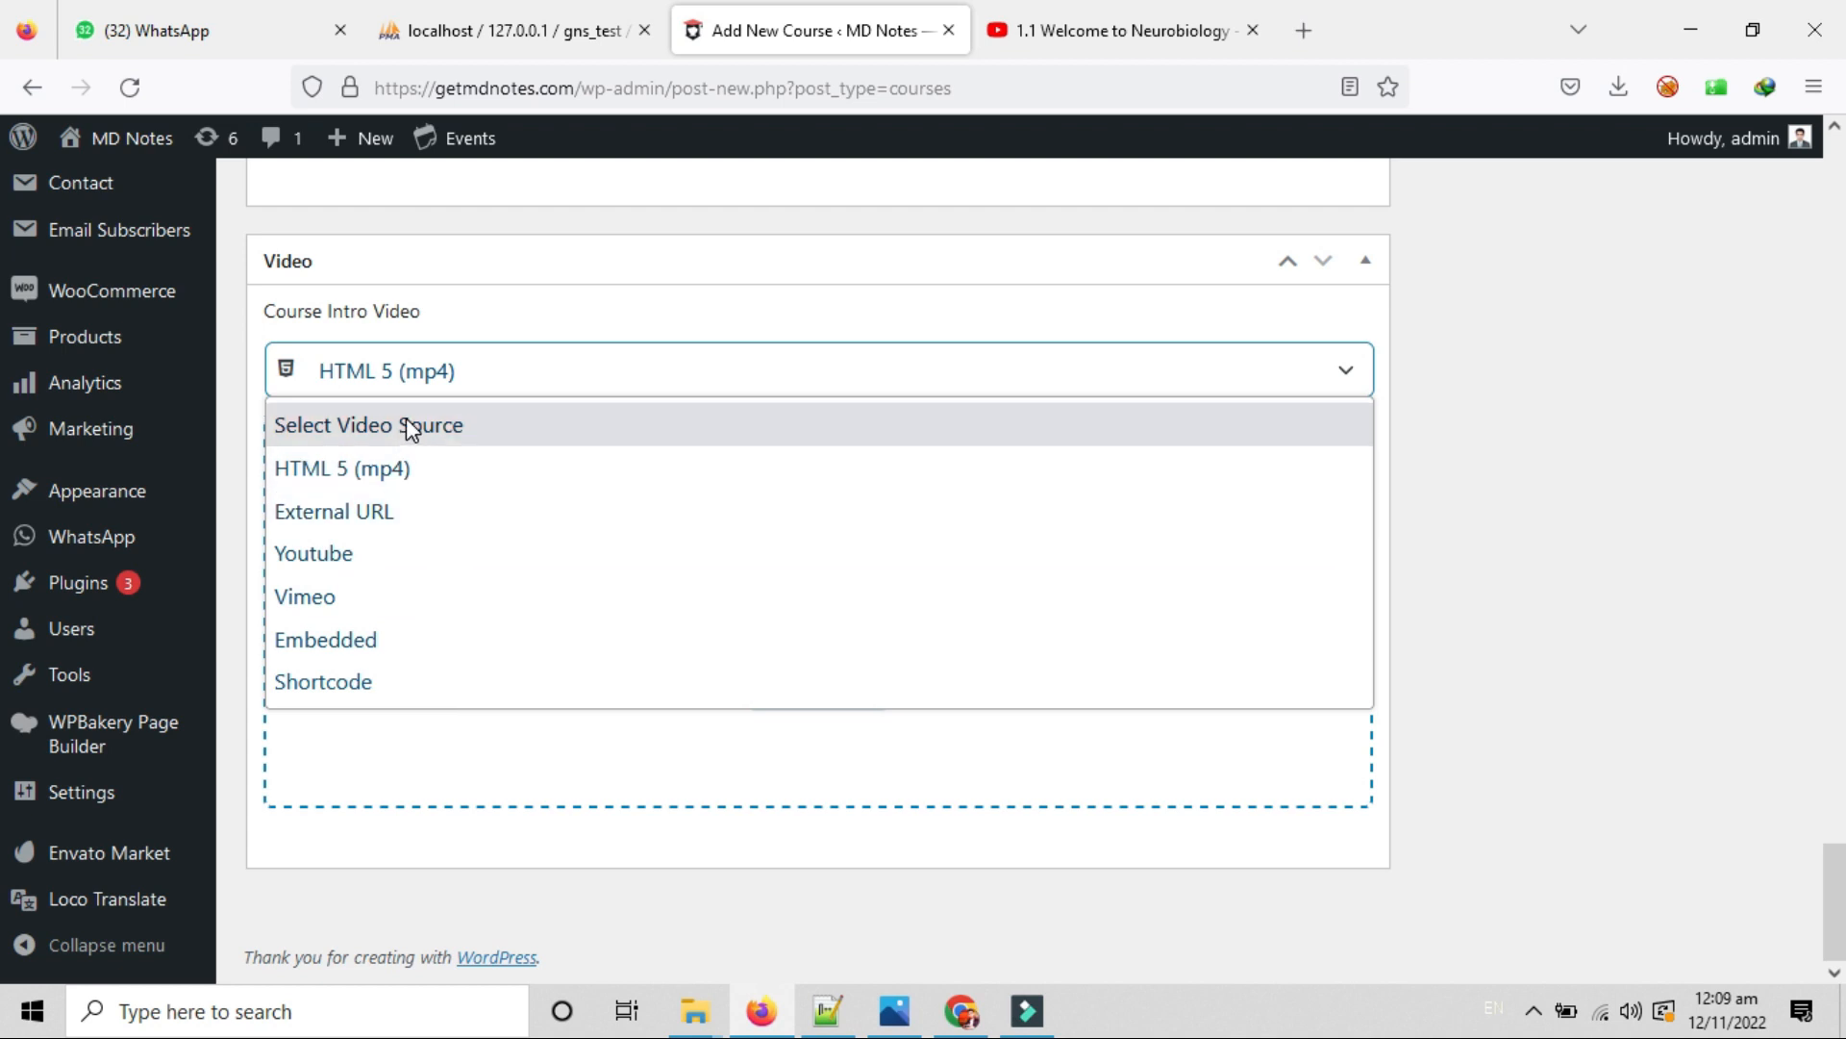
click(557, 313)
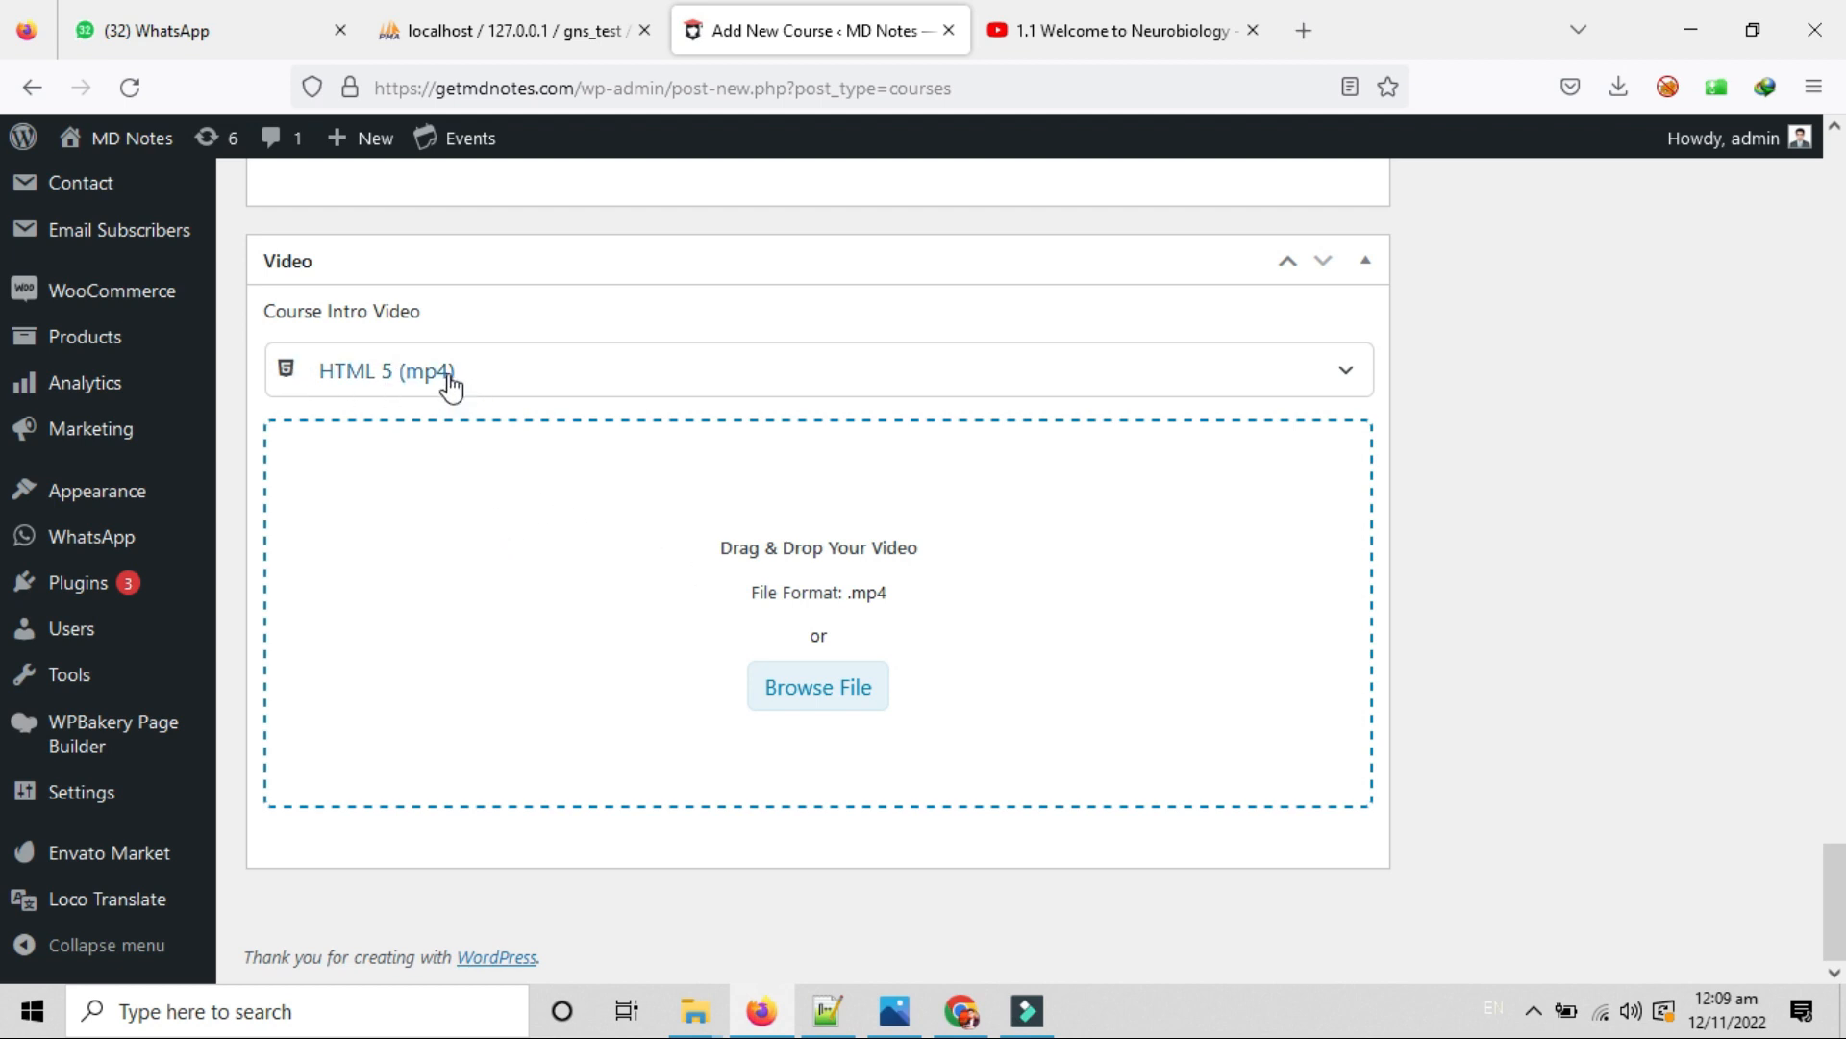
click(812, 687)
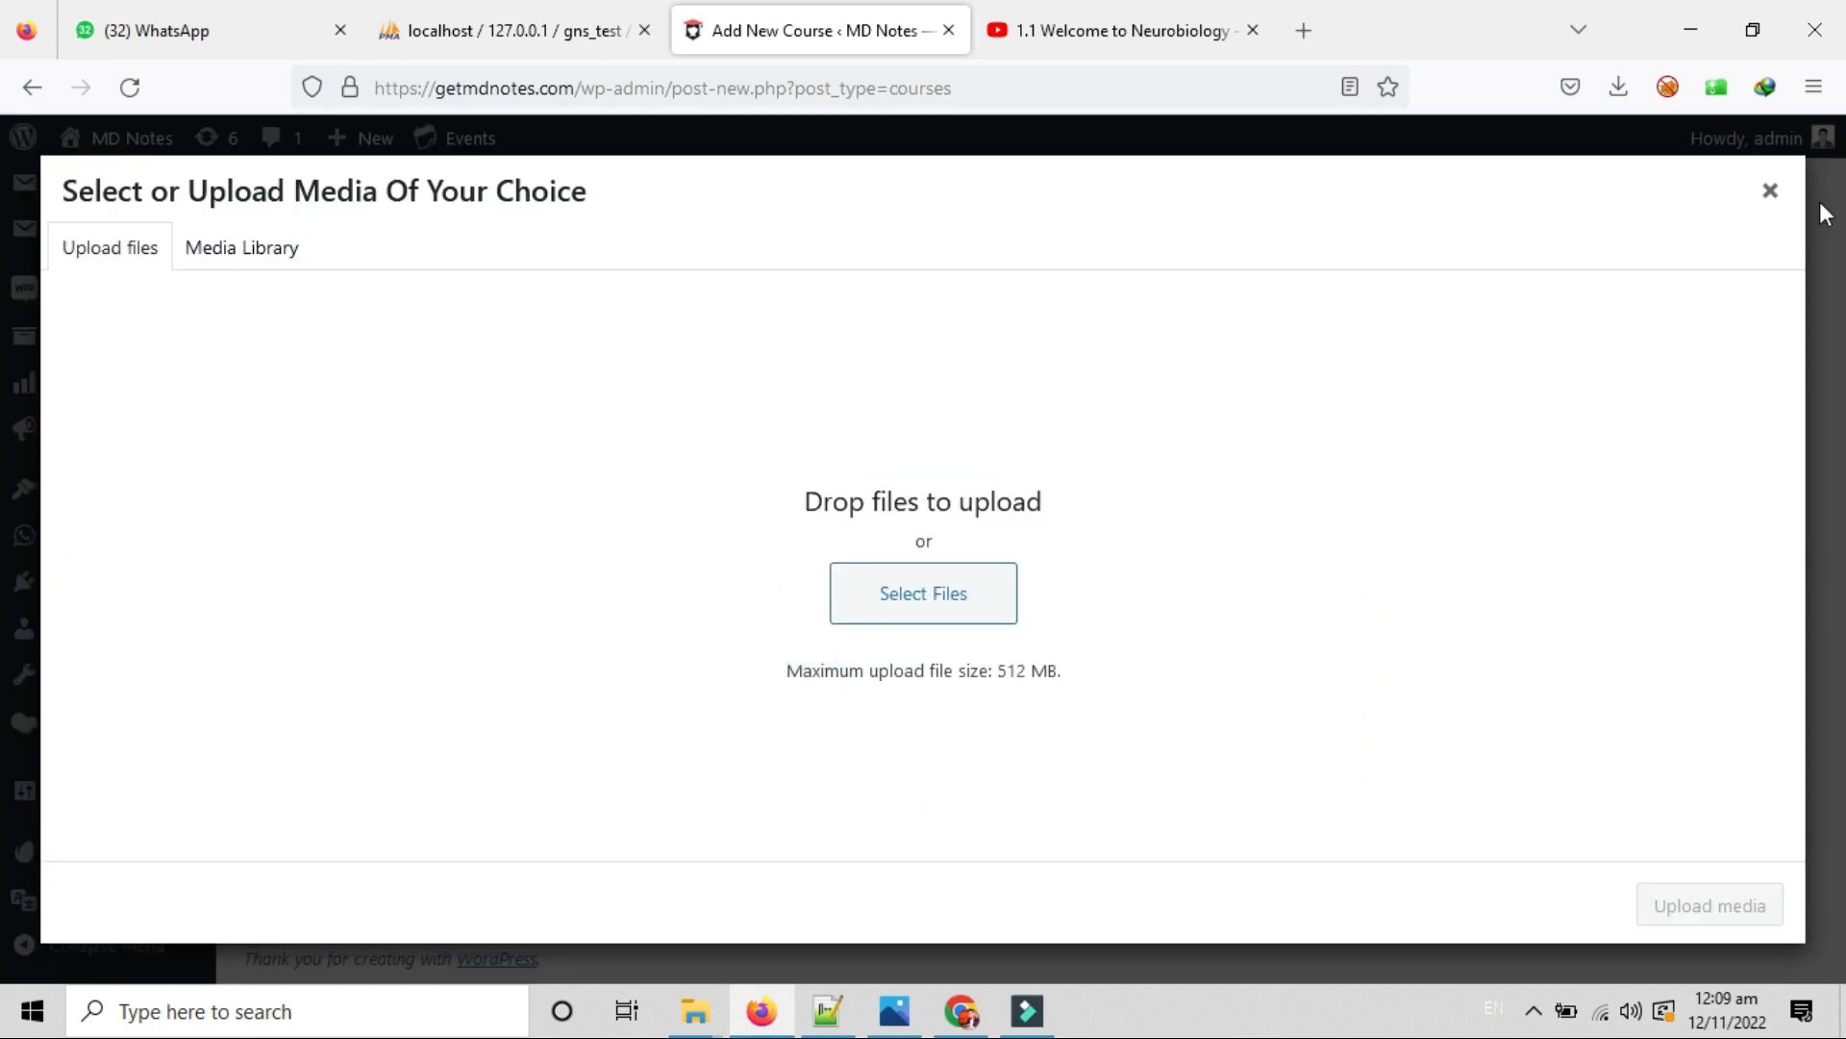
click(1767, 193)
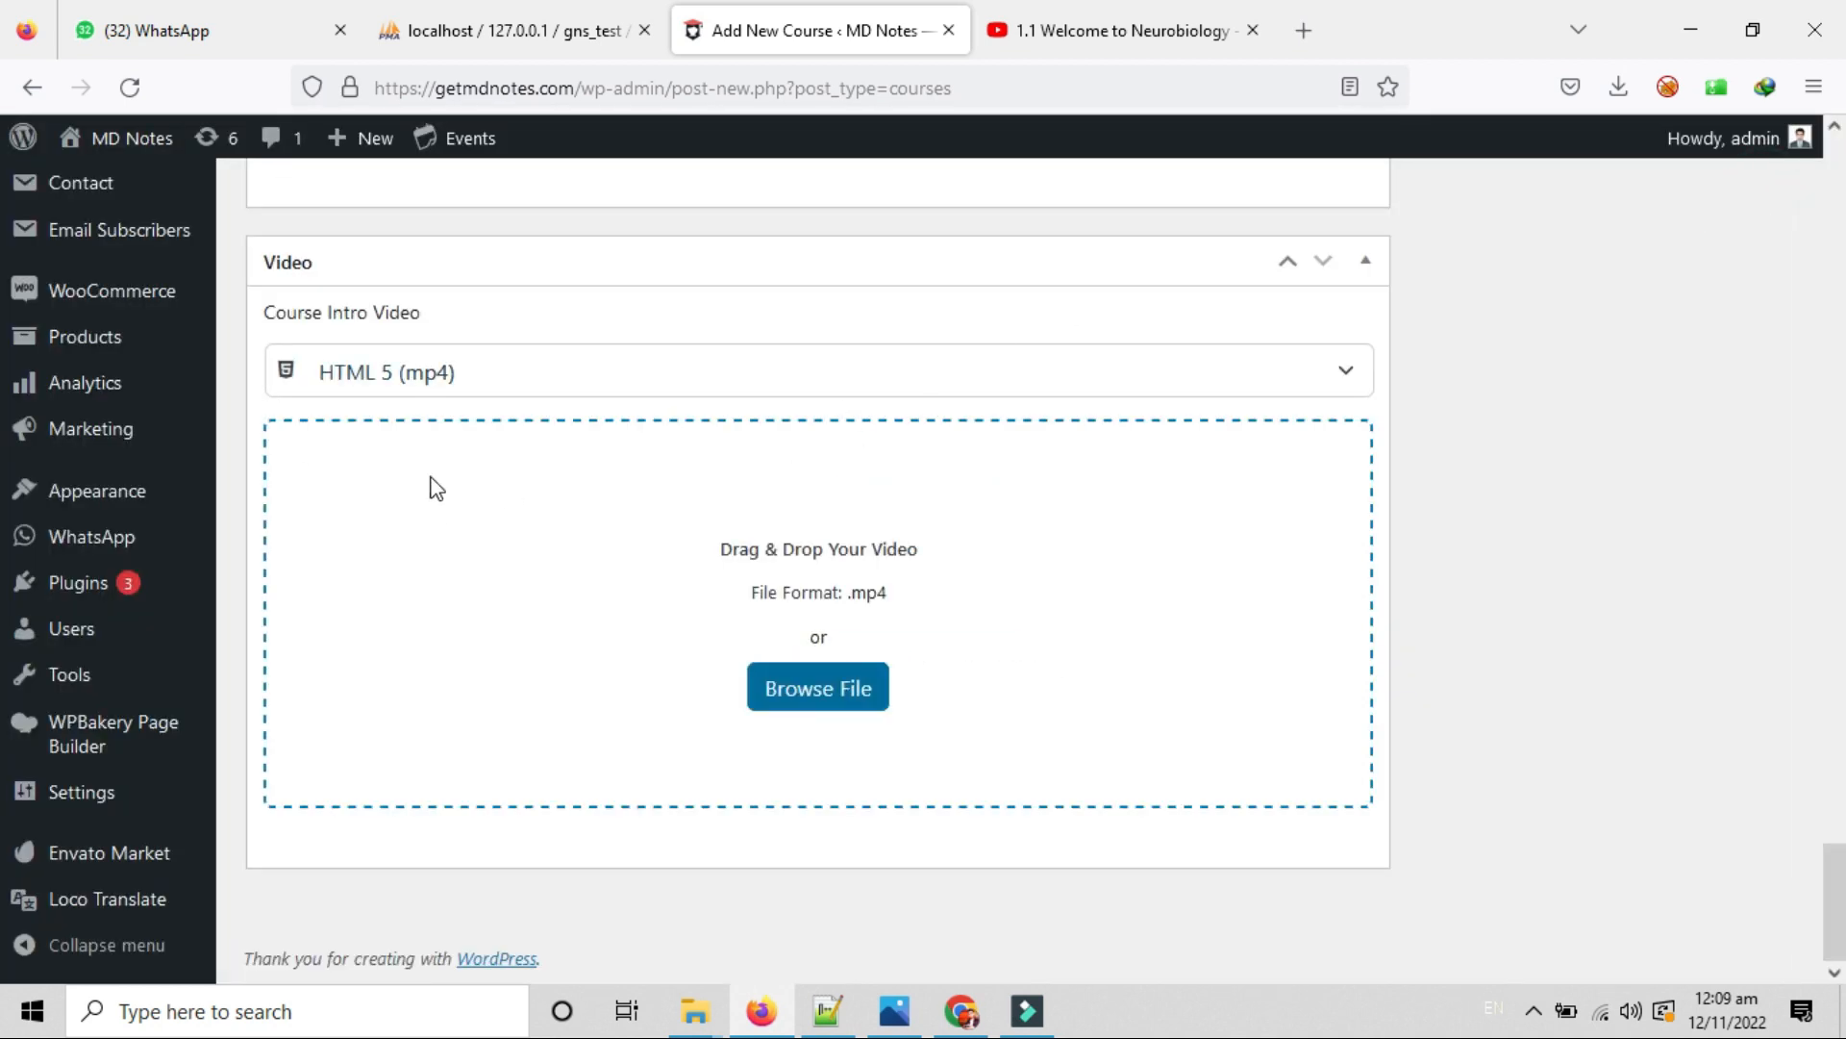
Switch the intro video source to External URL and focus its URL field.
click(460, 380)
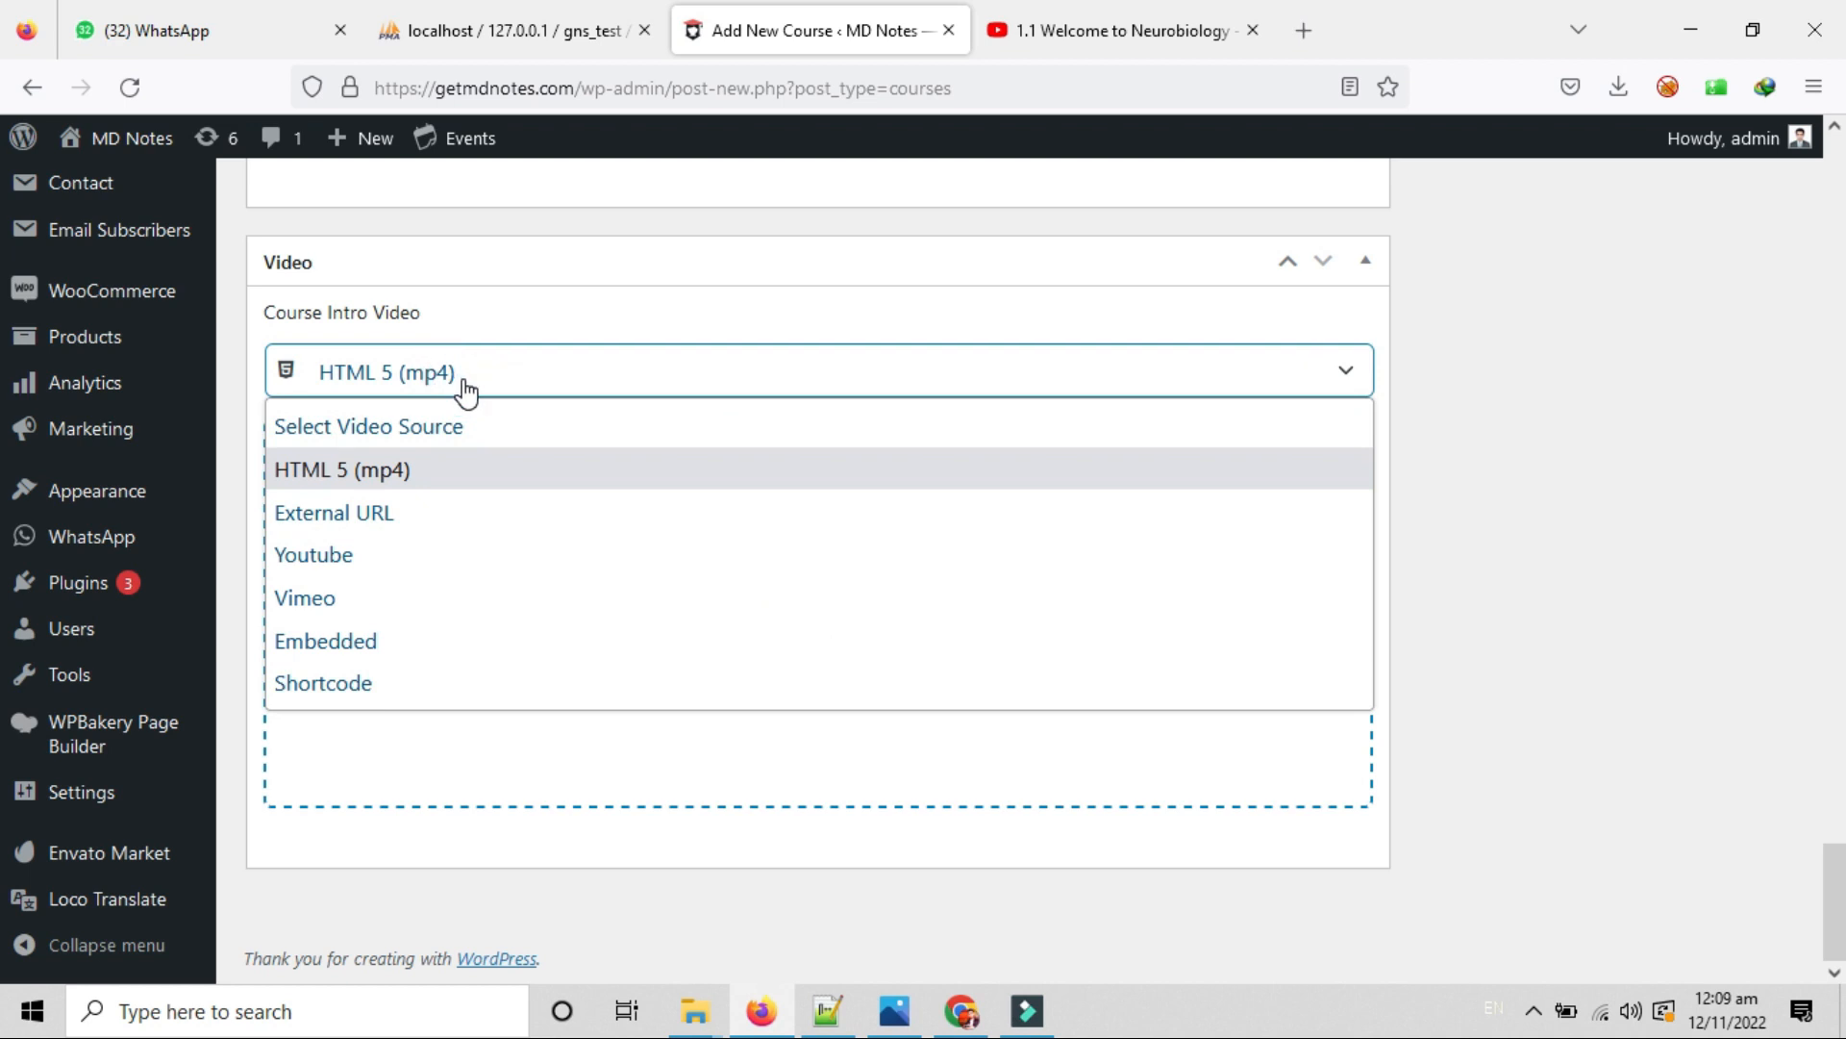
click(419, 513)
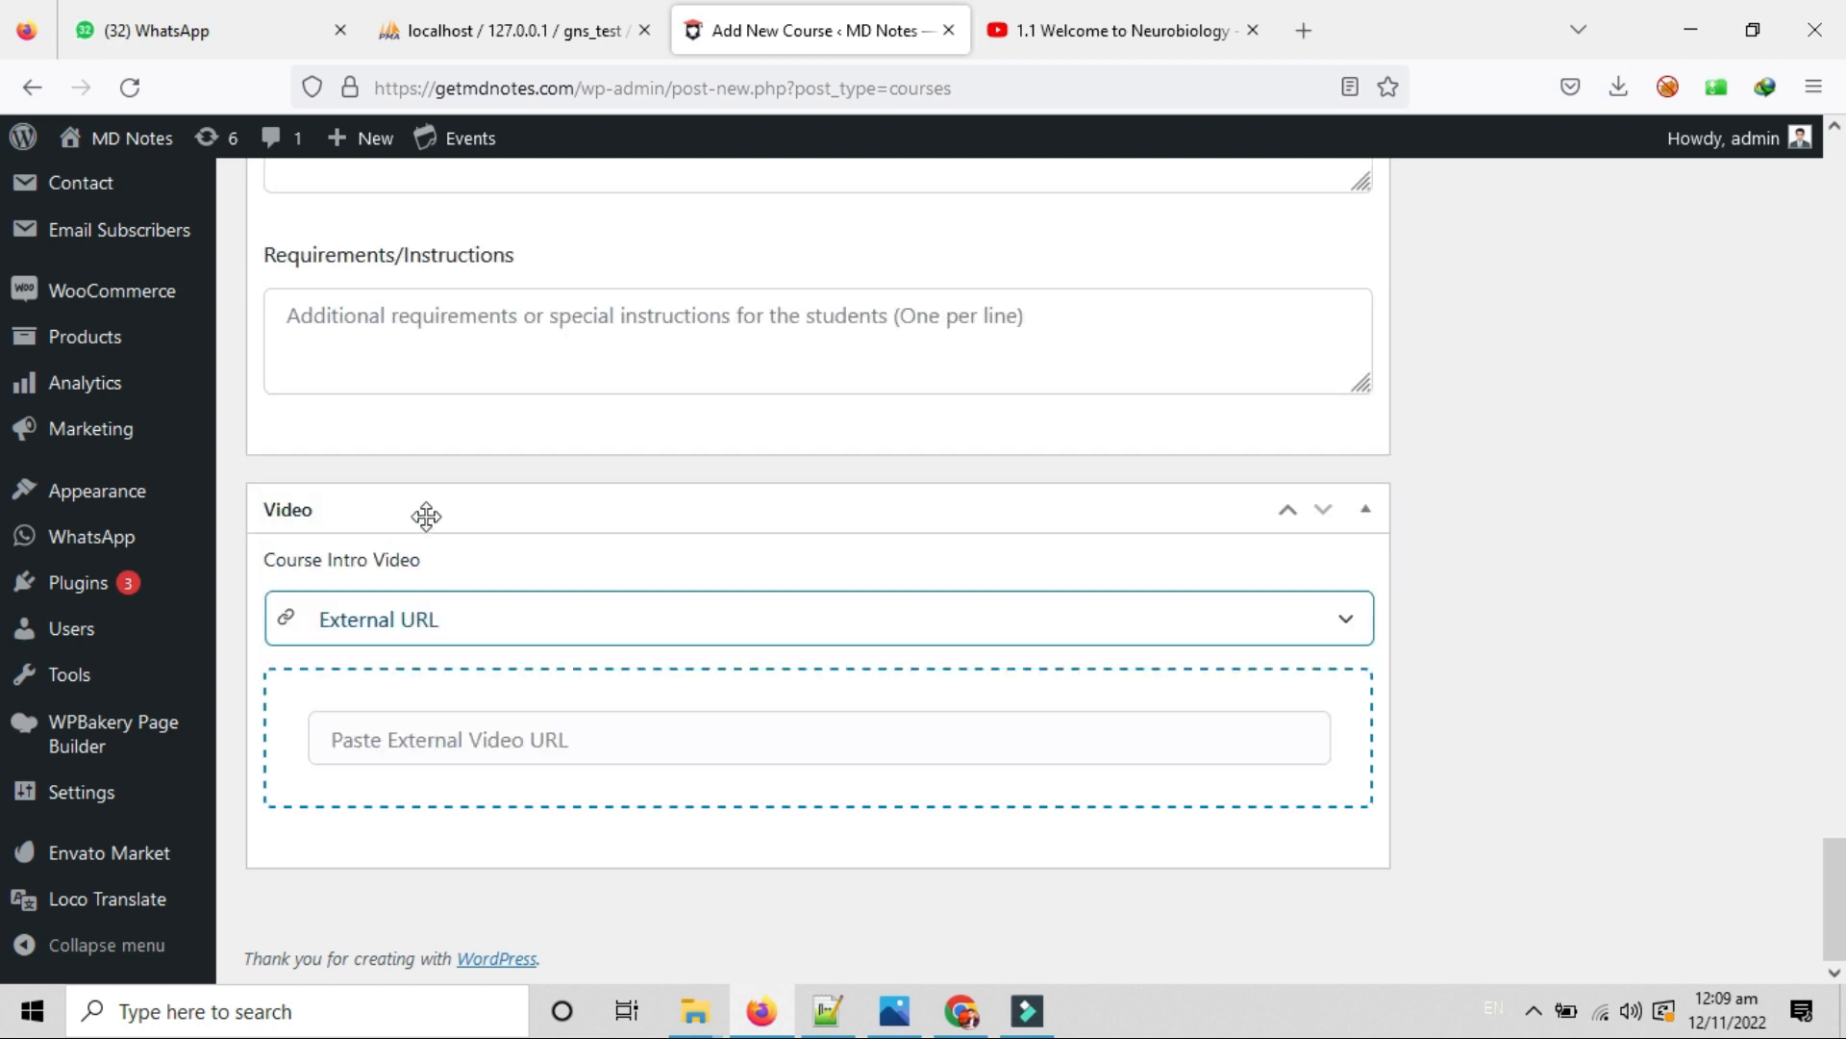
click(603, 749)
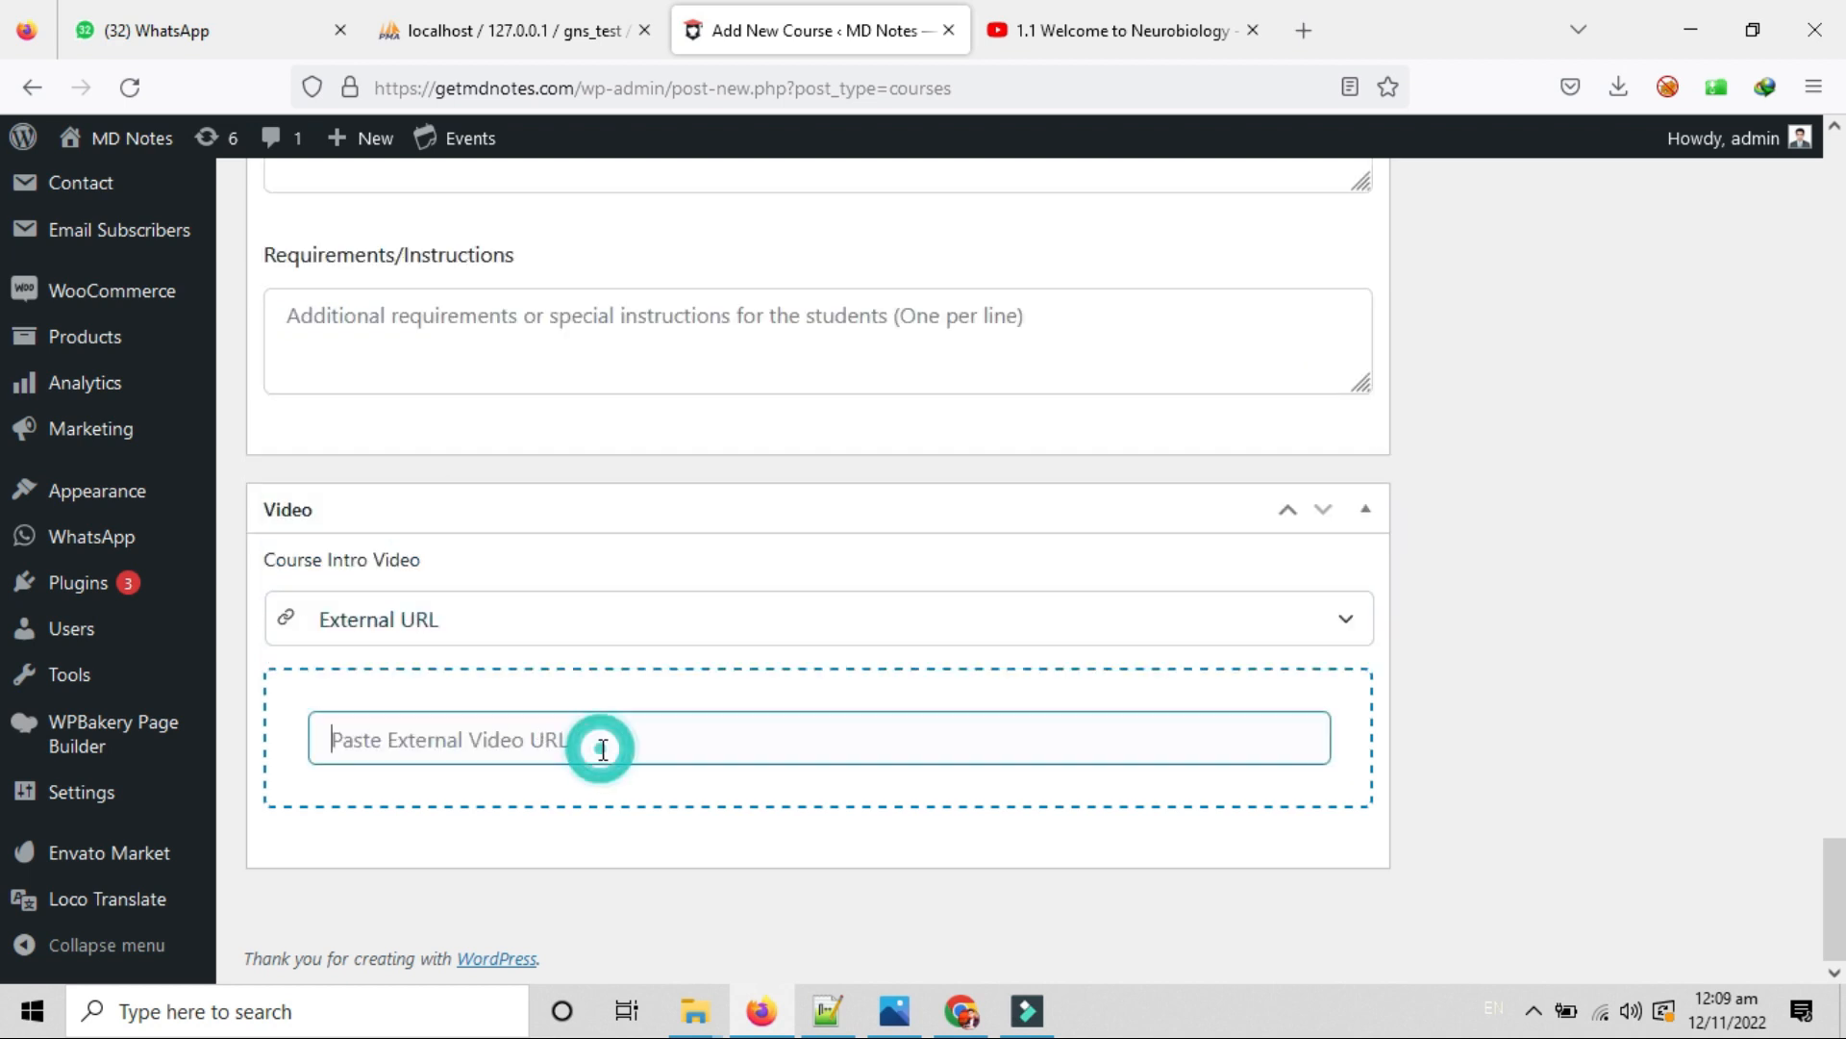
click(557, 768)
Change the intro video source to Youtube and fill in the suggested YouTube video link.
click(565, 639)
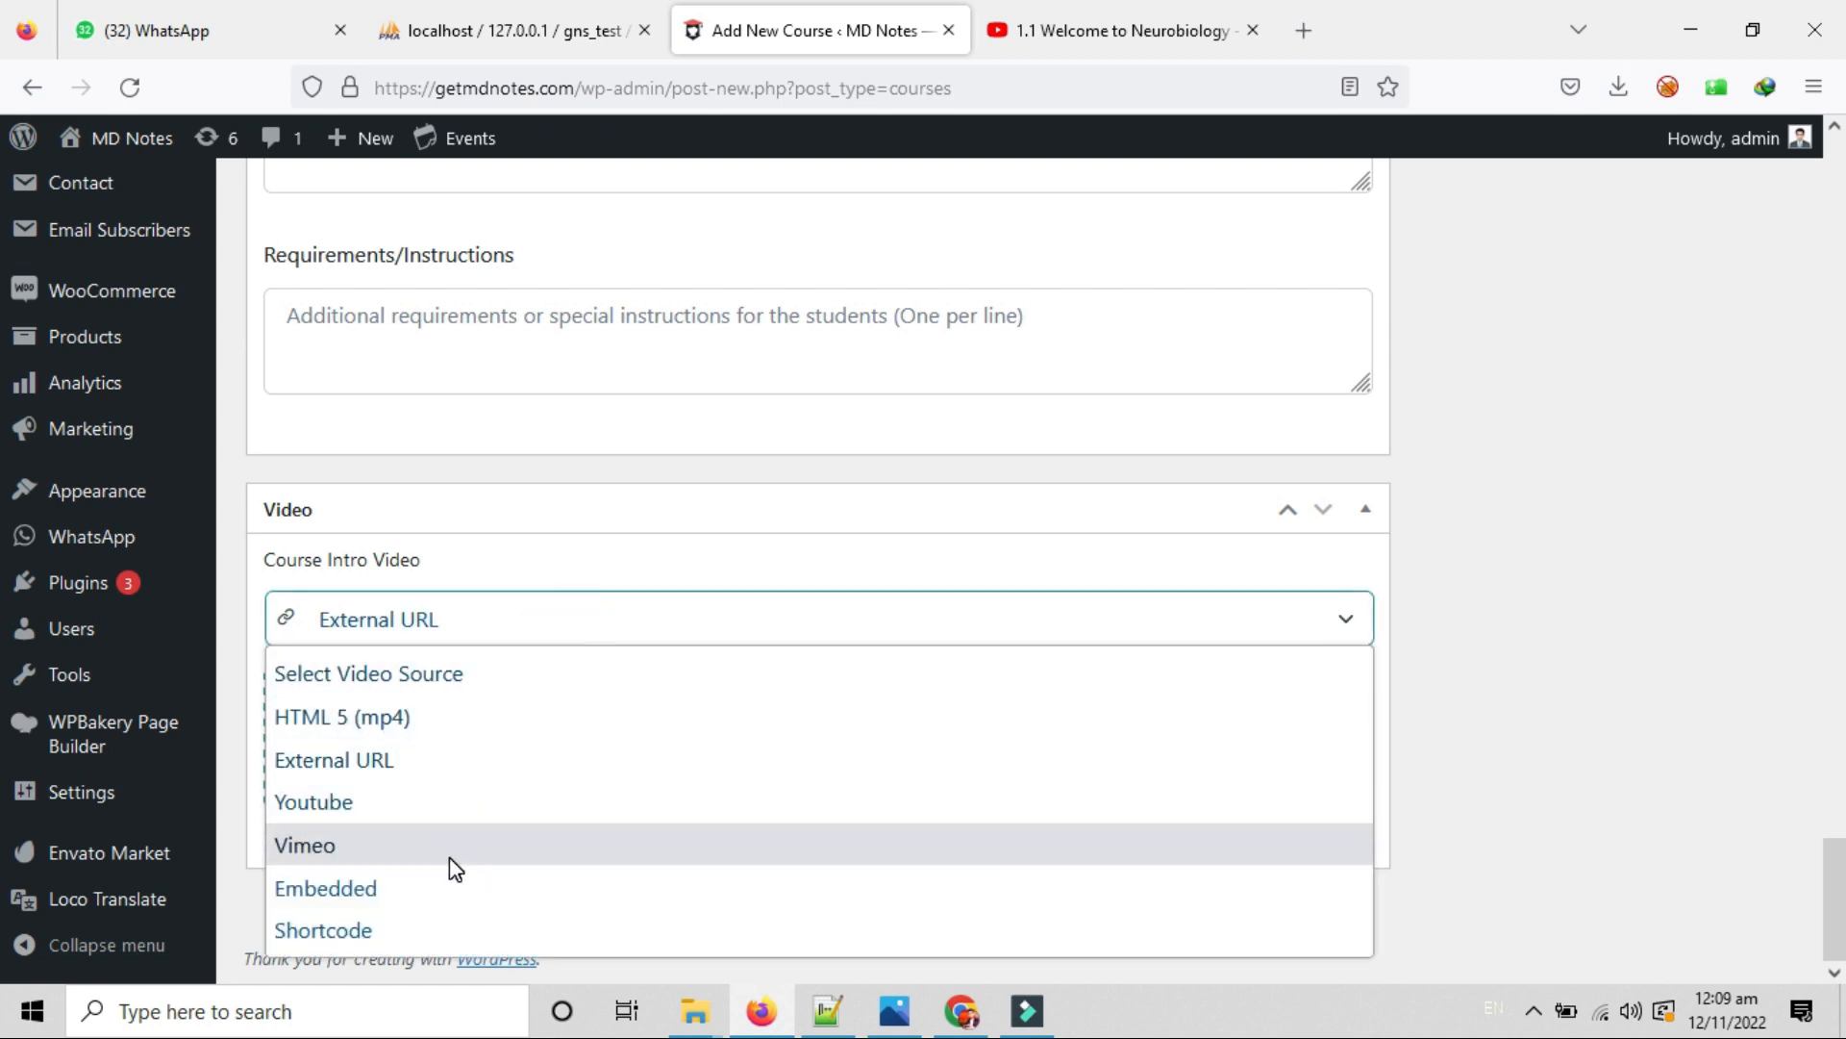
click(400, 798)
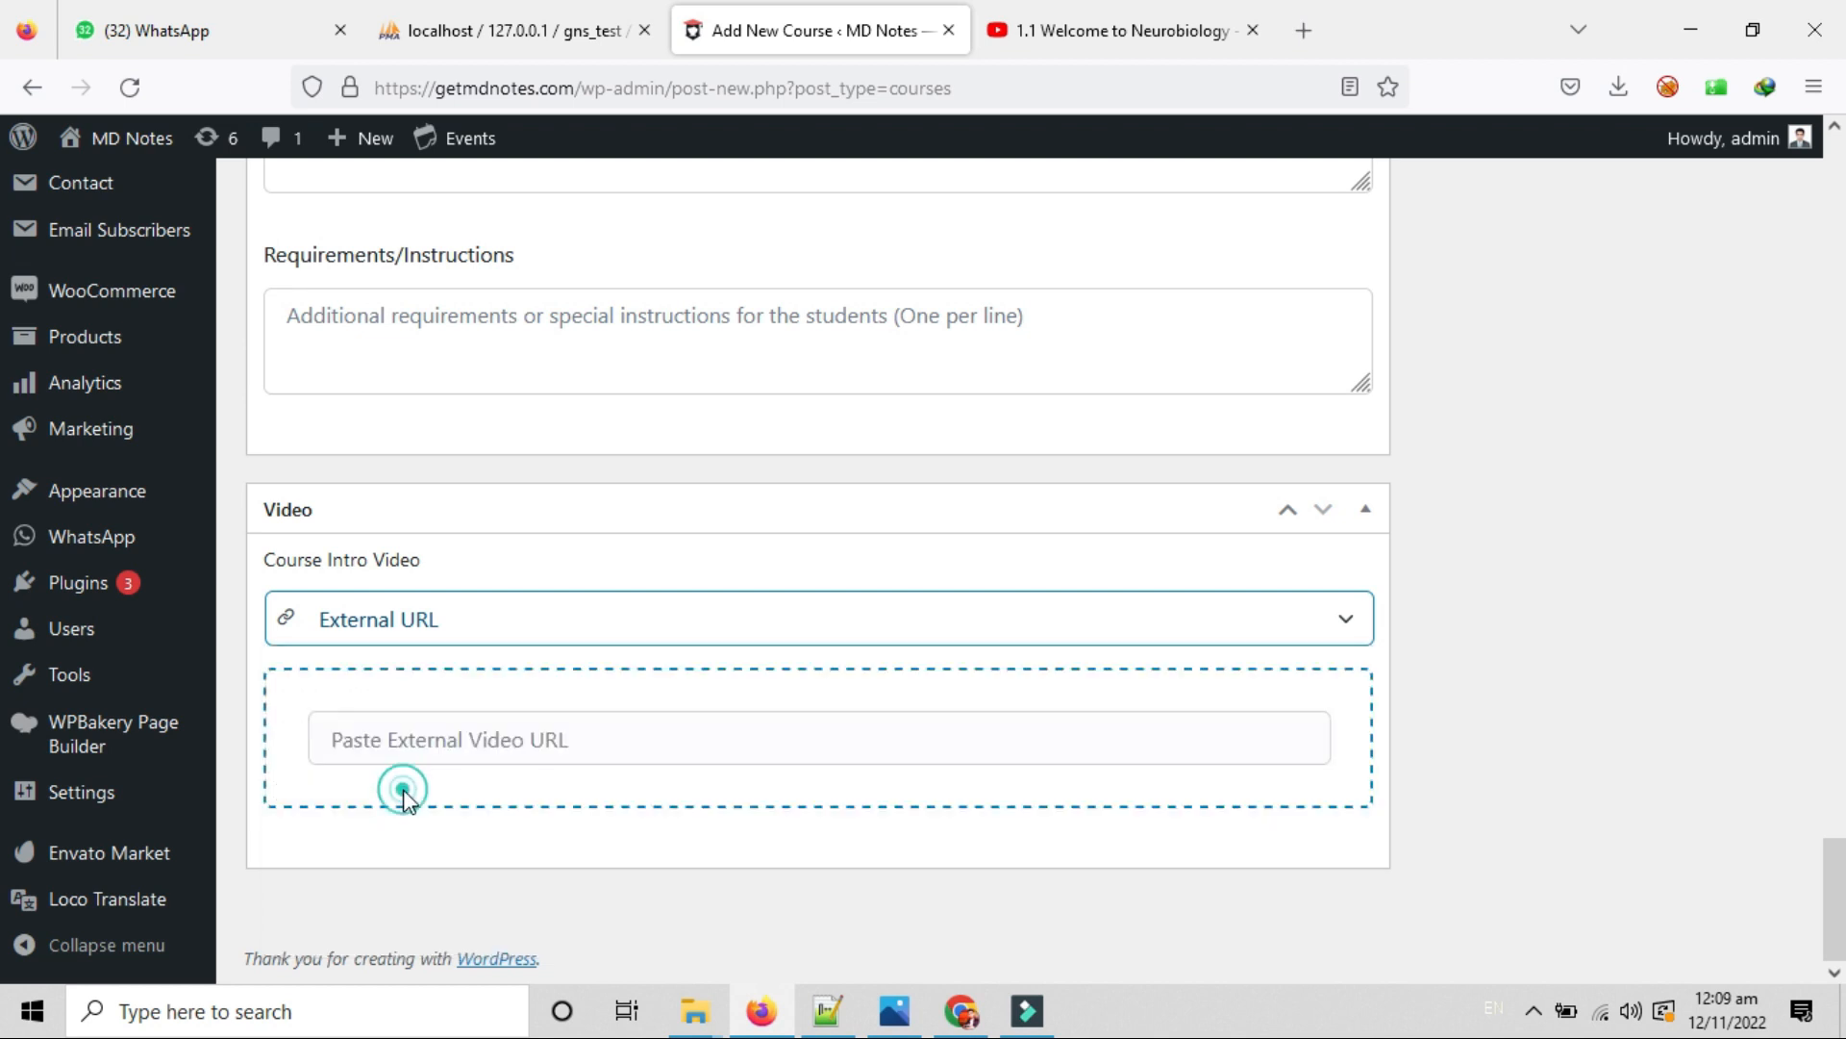
click(416, 711)
click(424, 723)
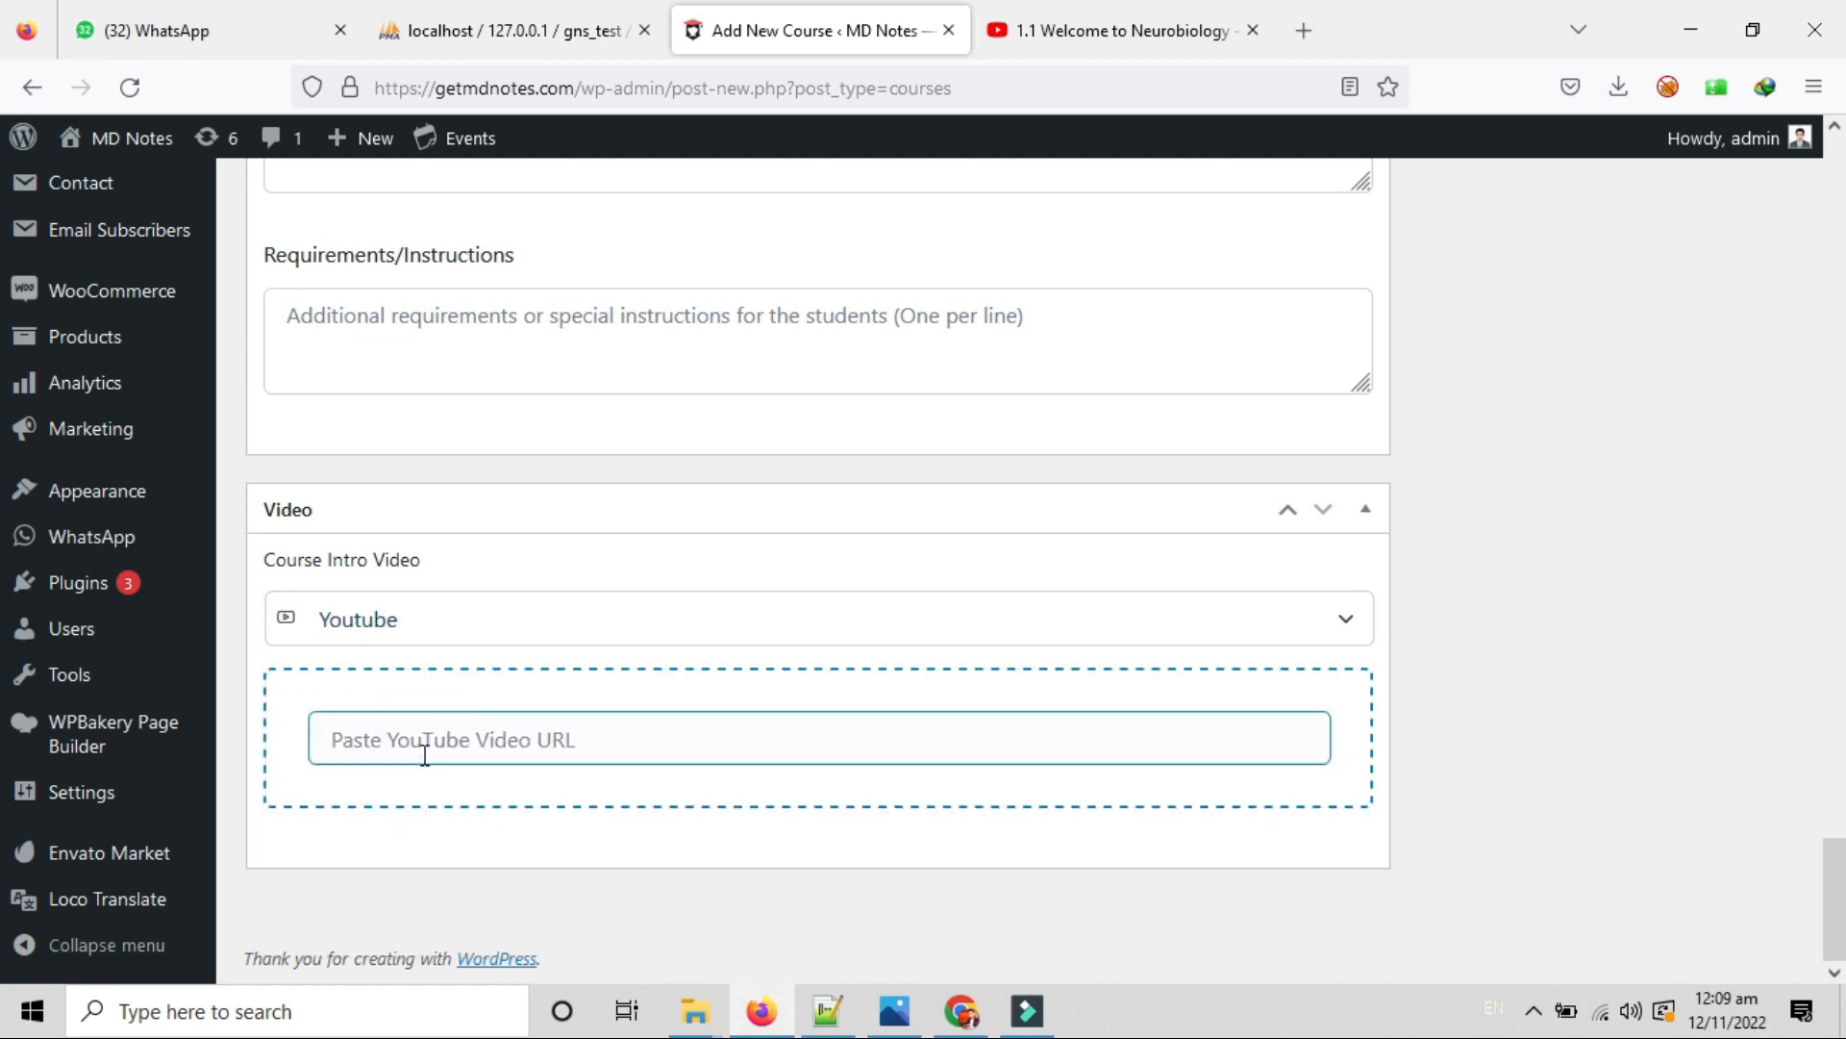
click(408, 730)
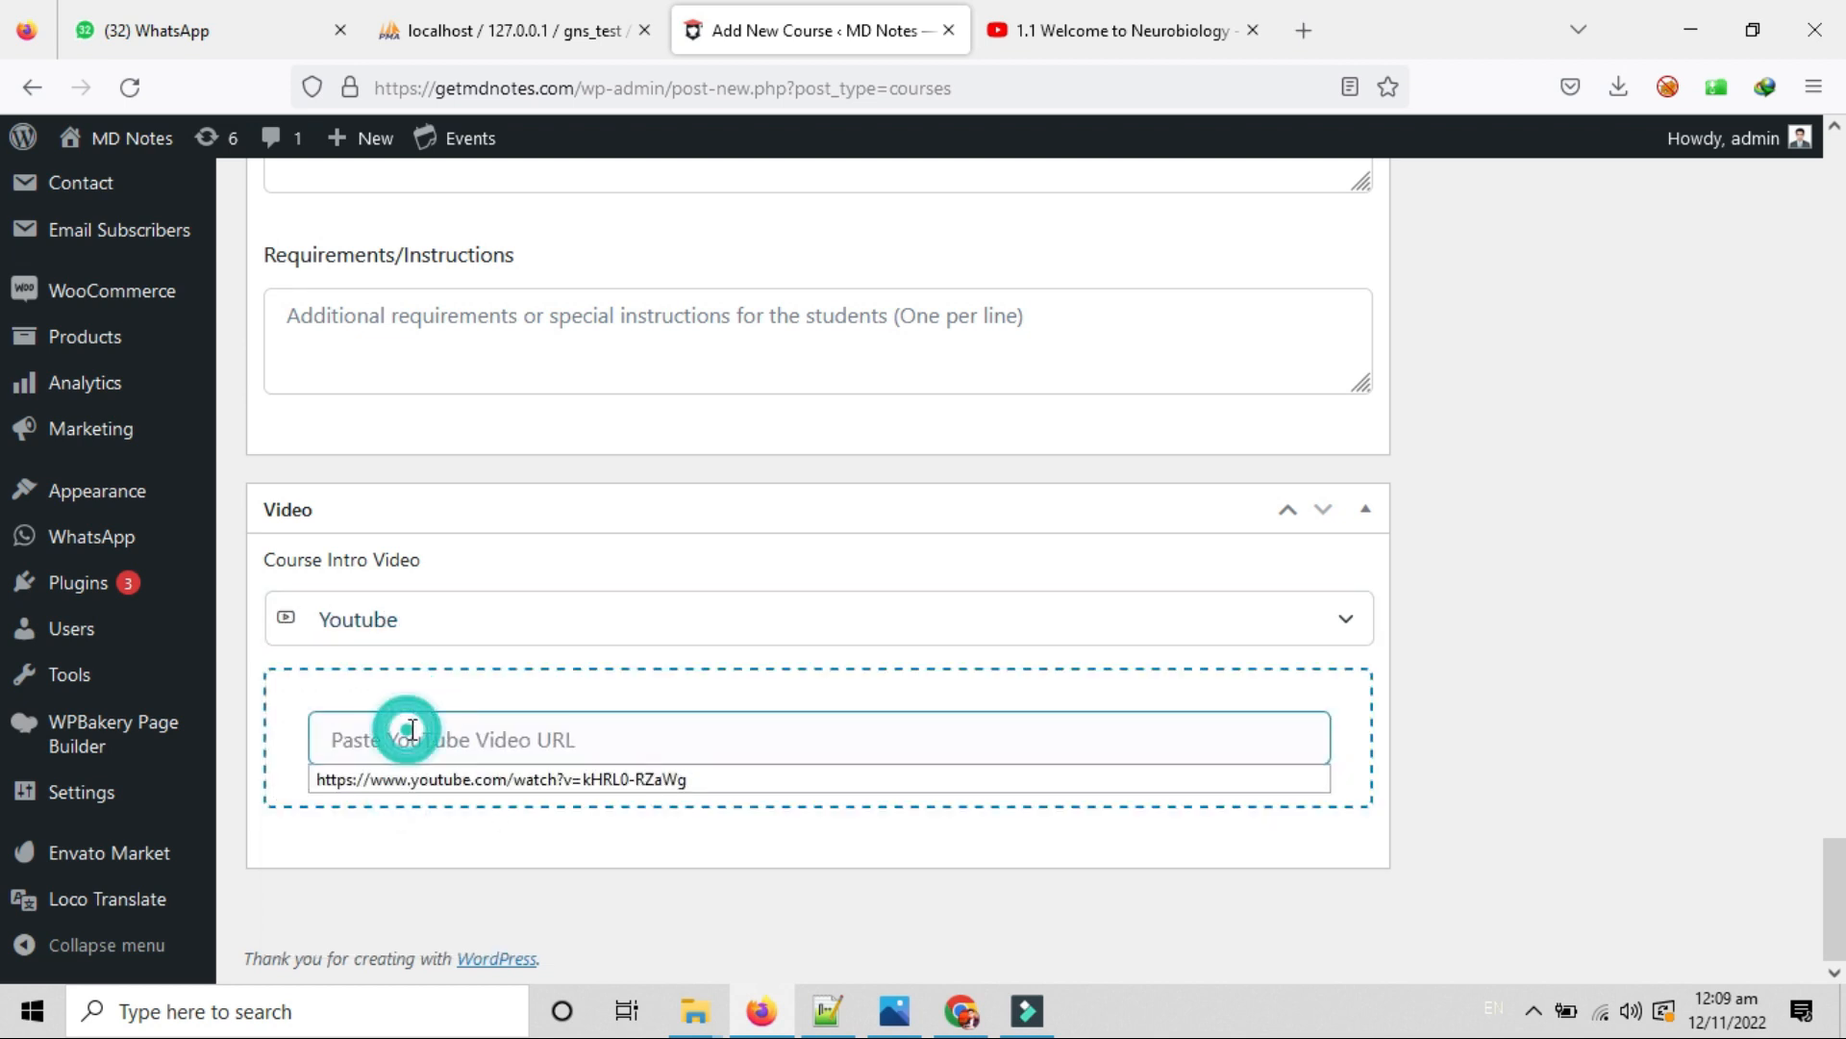
click(448, 777)
scroll(1079, 816, up, 15)
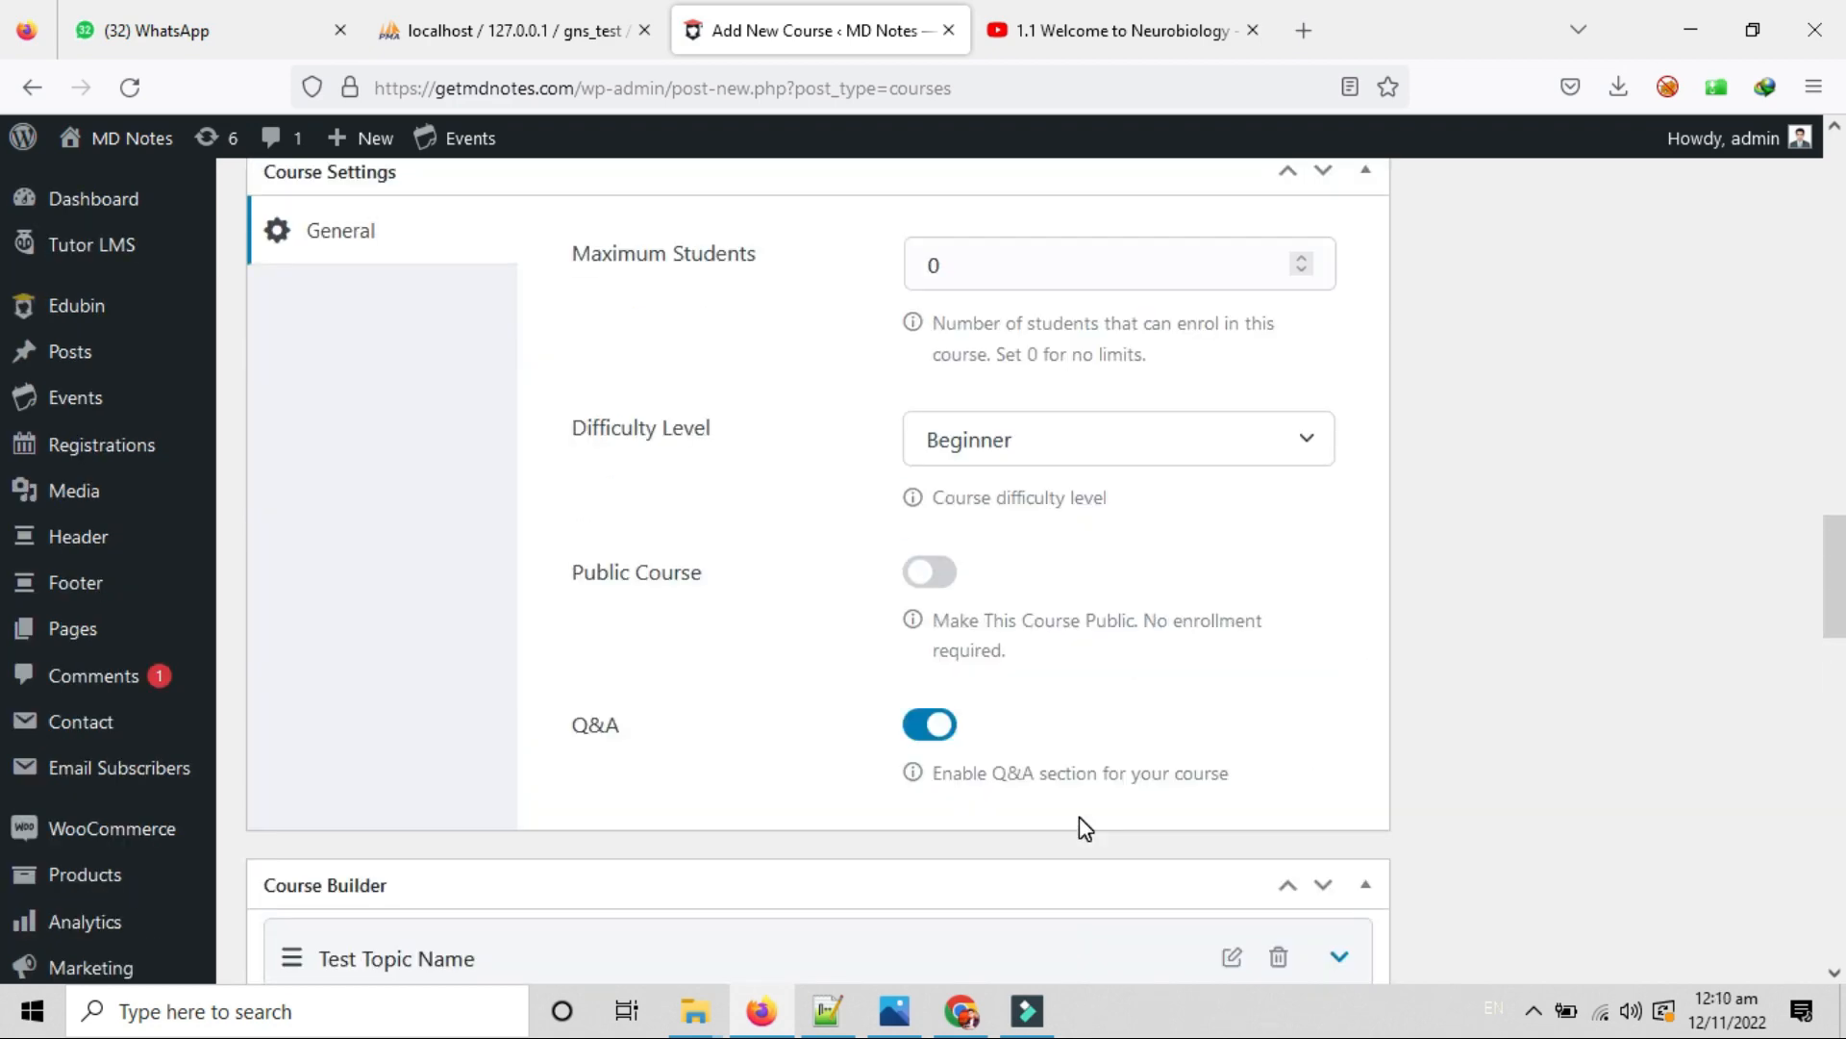
Look over the Course Language field and its hint about separating languages.
scroll(1079, 817, up, 15)
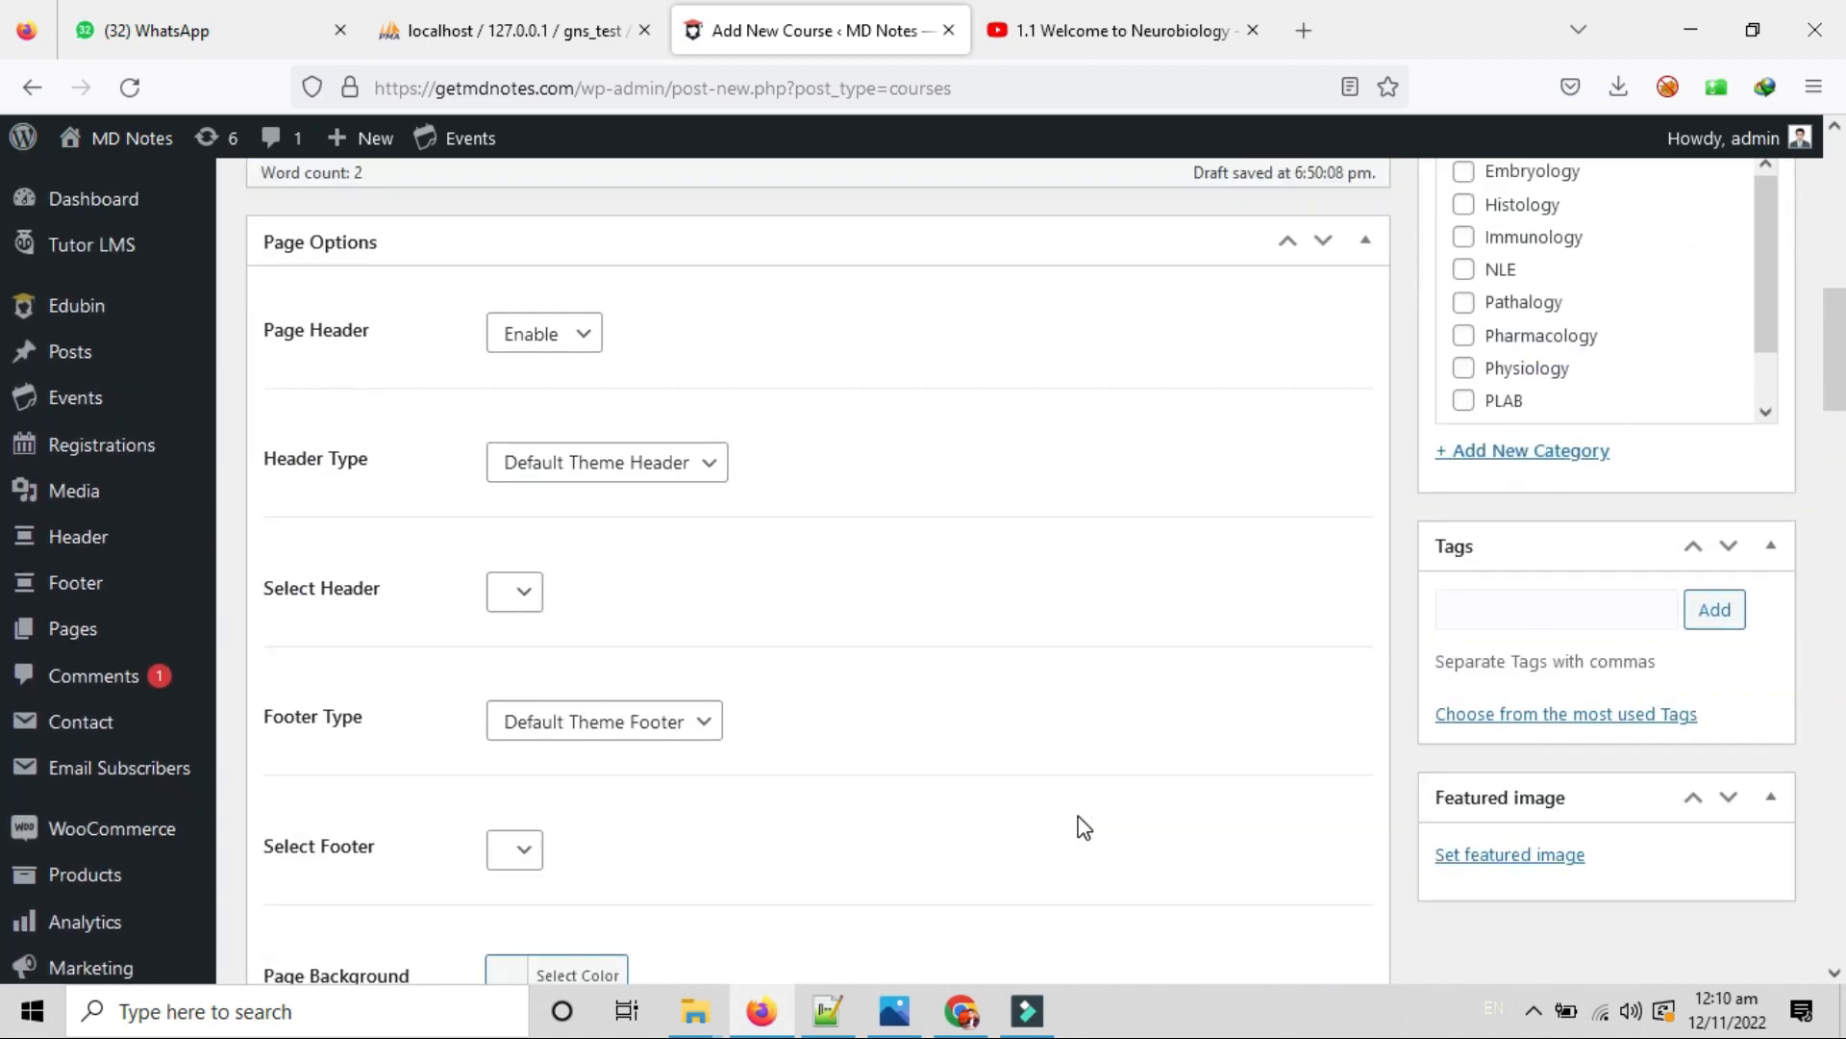
scroll(1085, 819, up, 6)
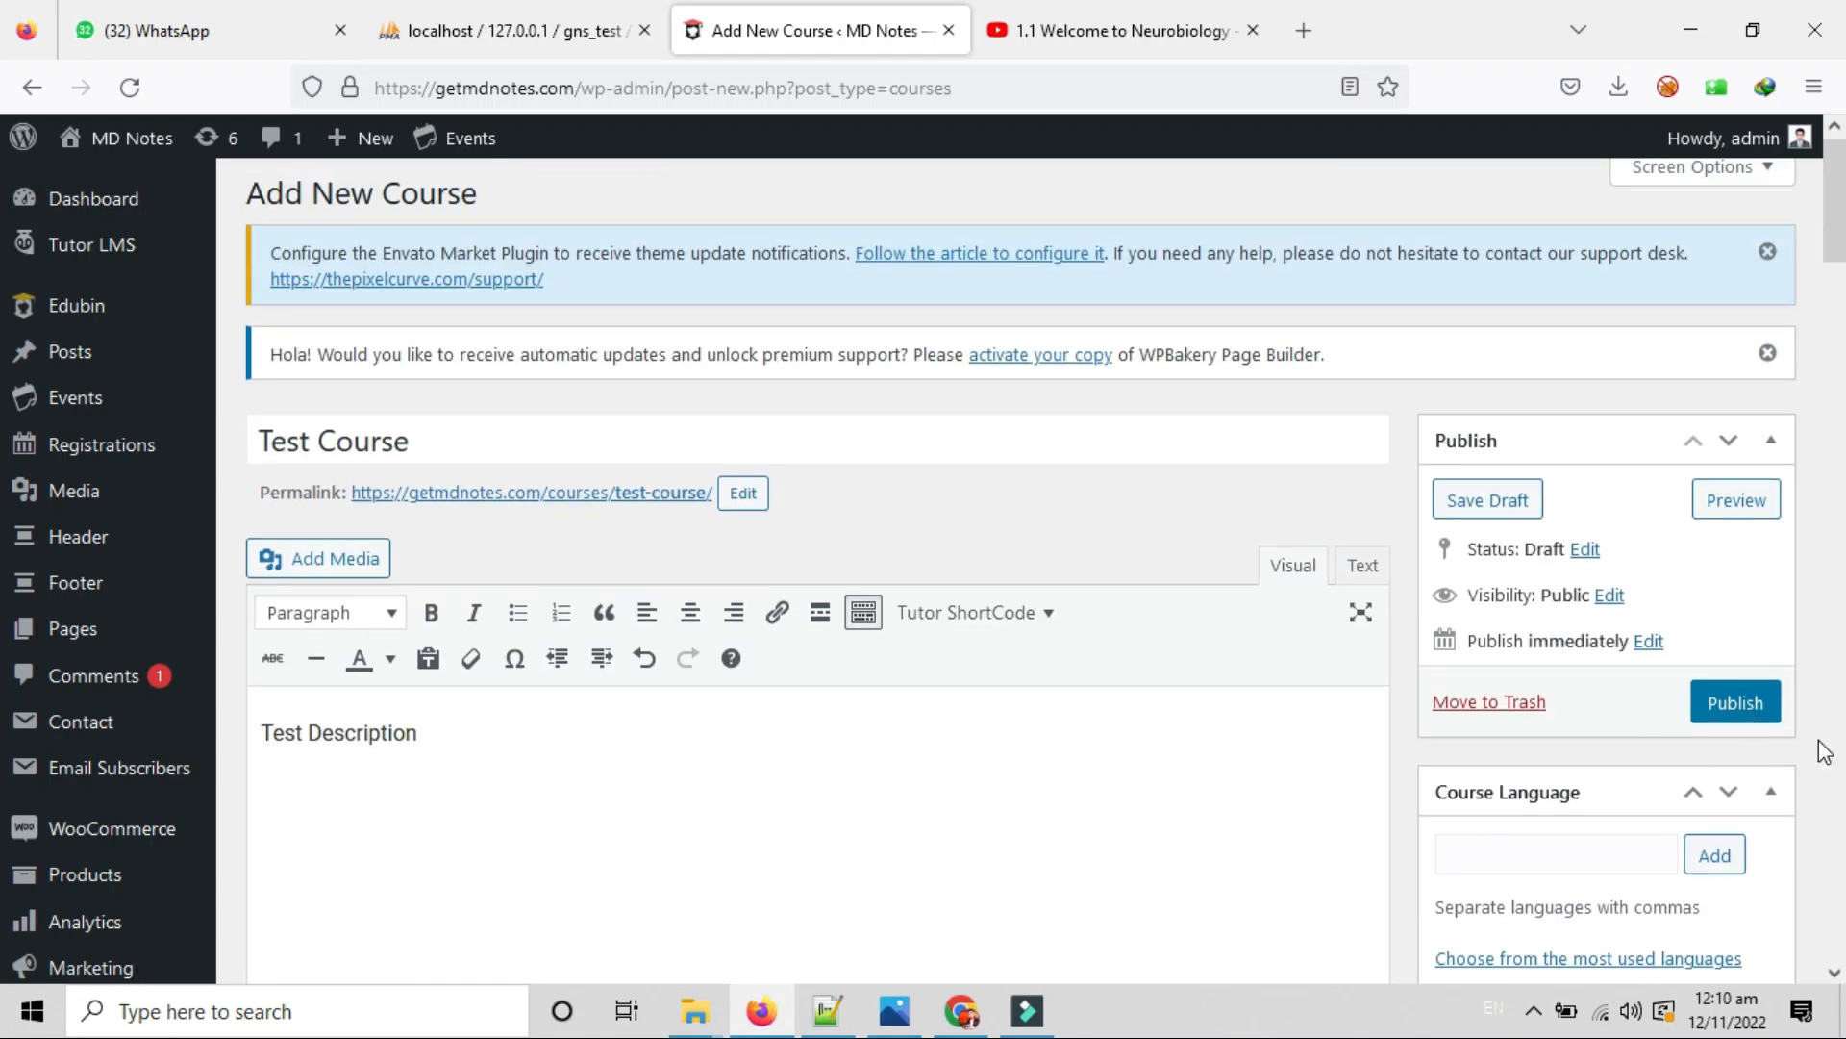
scroll(1785, 760, down, 4)
scroll(1750, 712, up, 3)
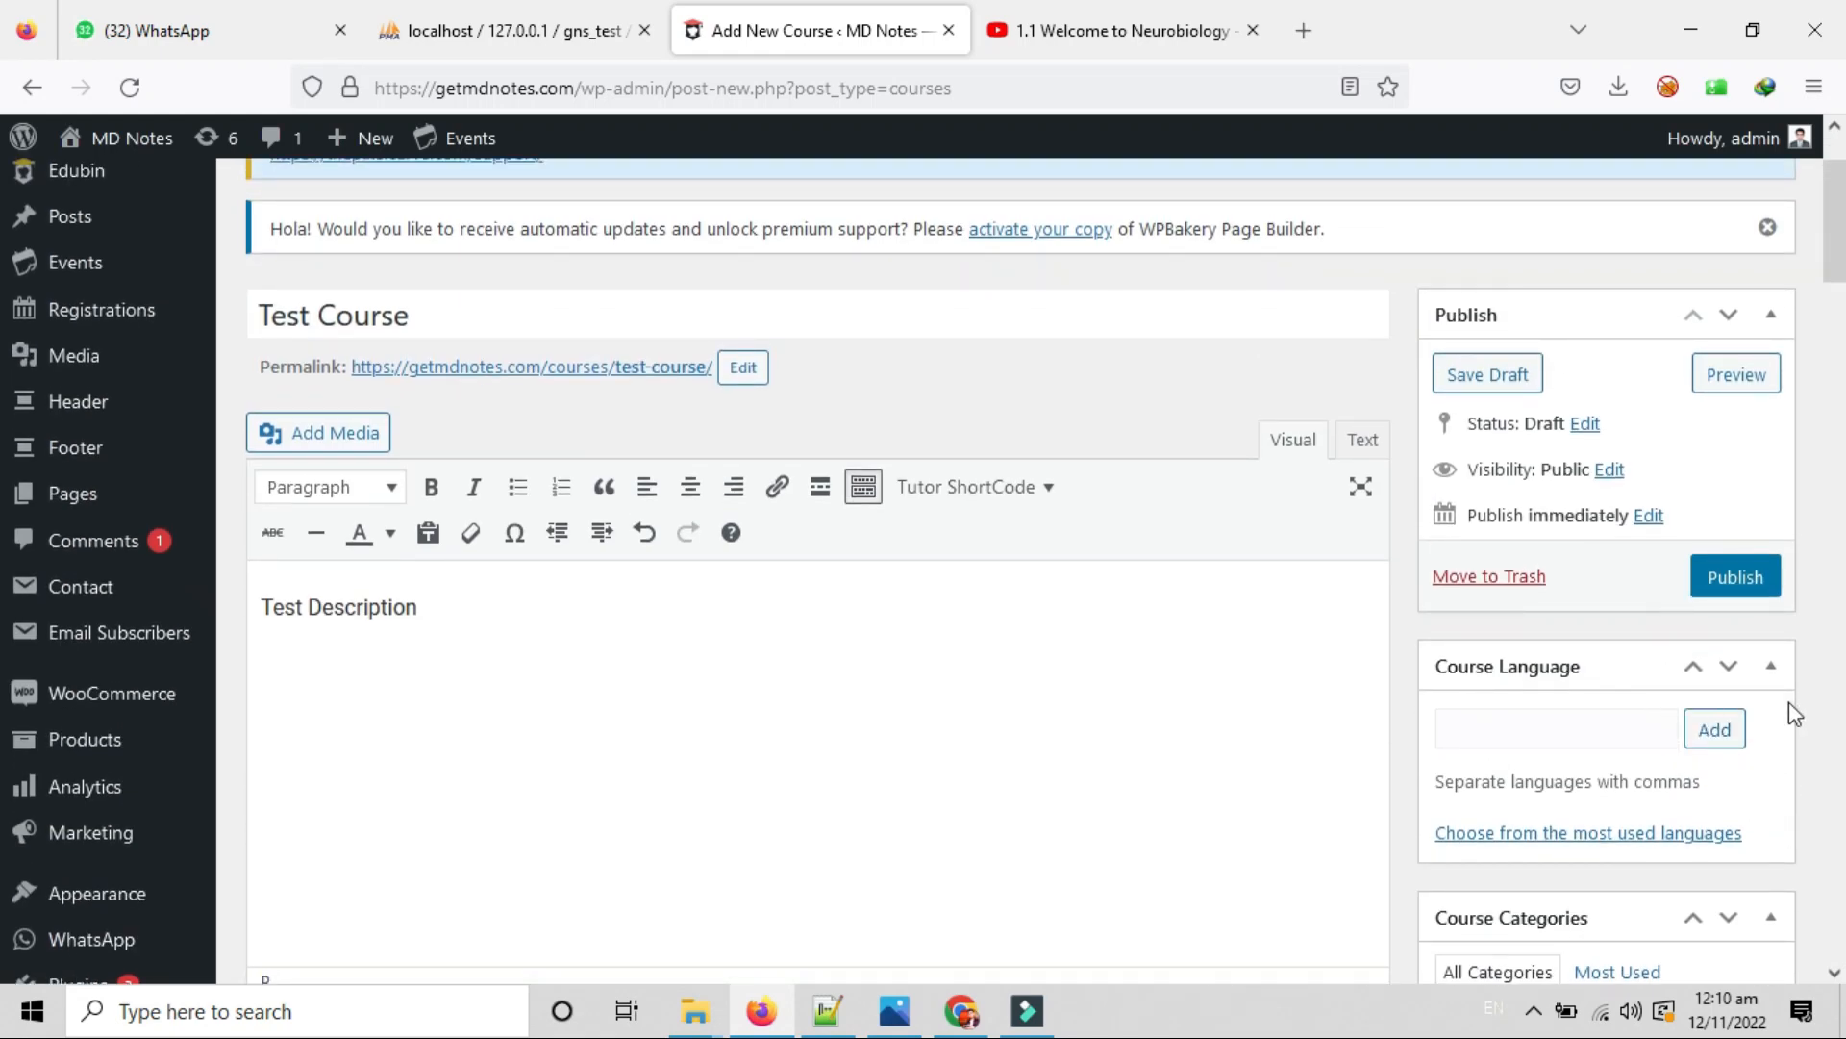
scroll(1785, 707, up, 1)
scroll(1757, 714, down, 1)
scroll(1758, 716, down, 2)
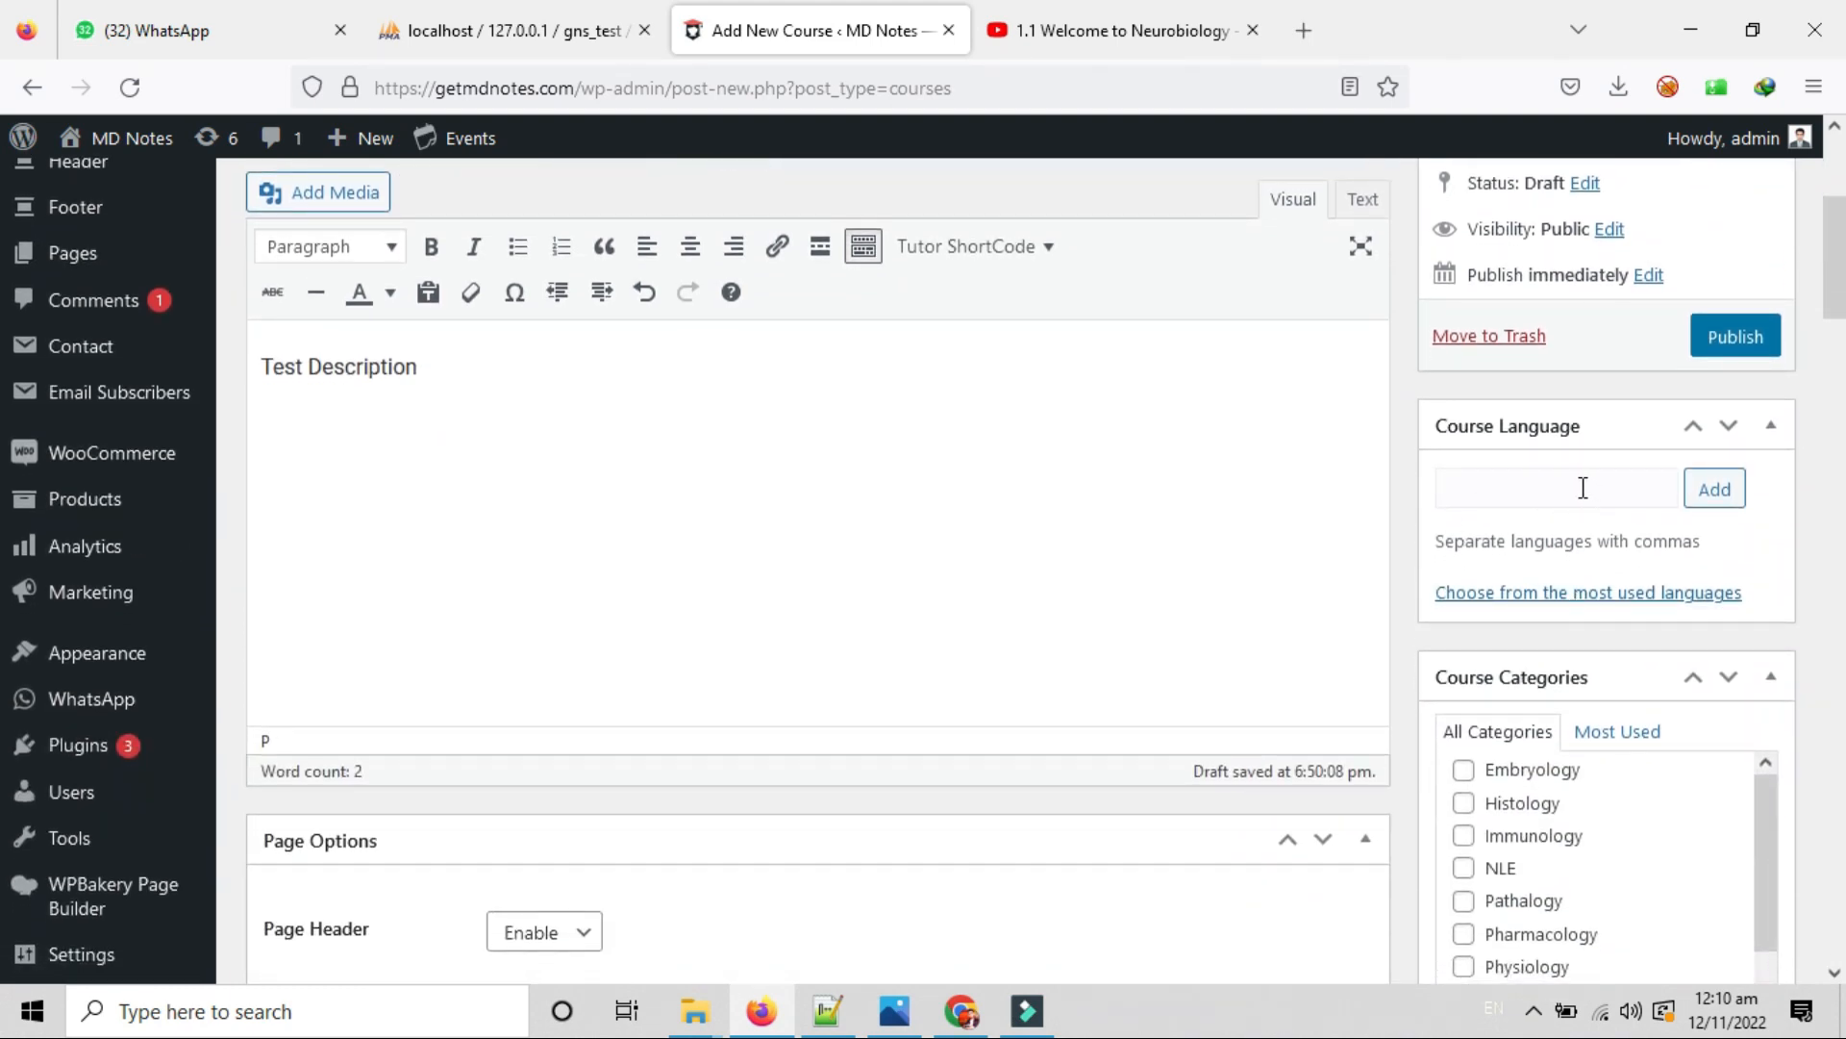
click(1555, 485)
drag(1461, 541, 1707, 563)
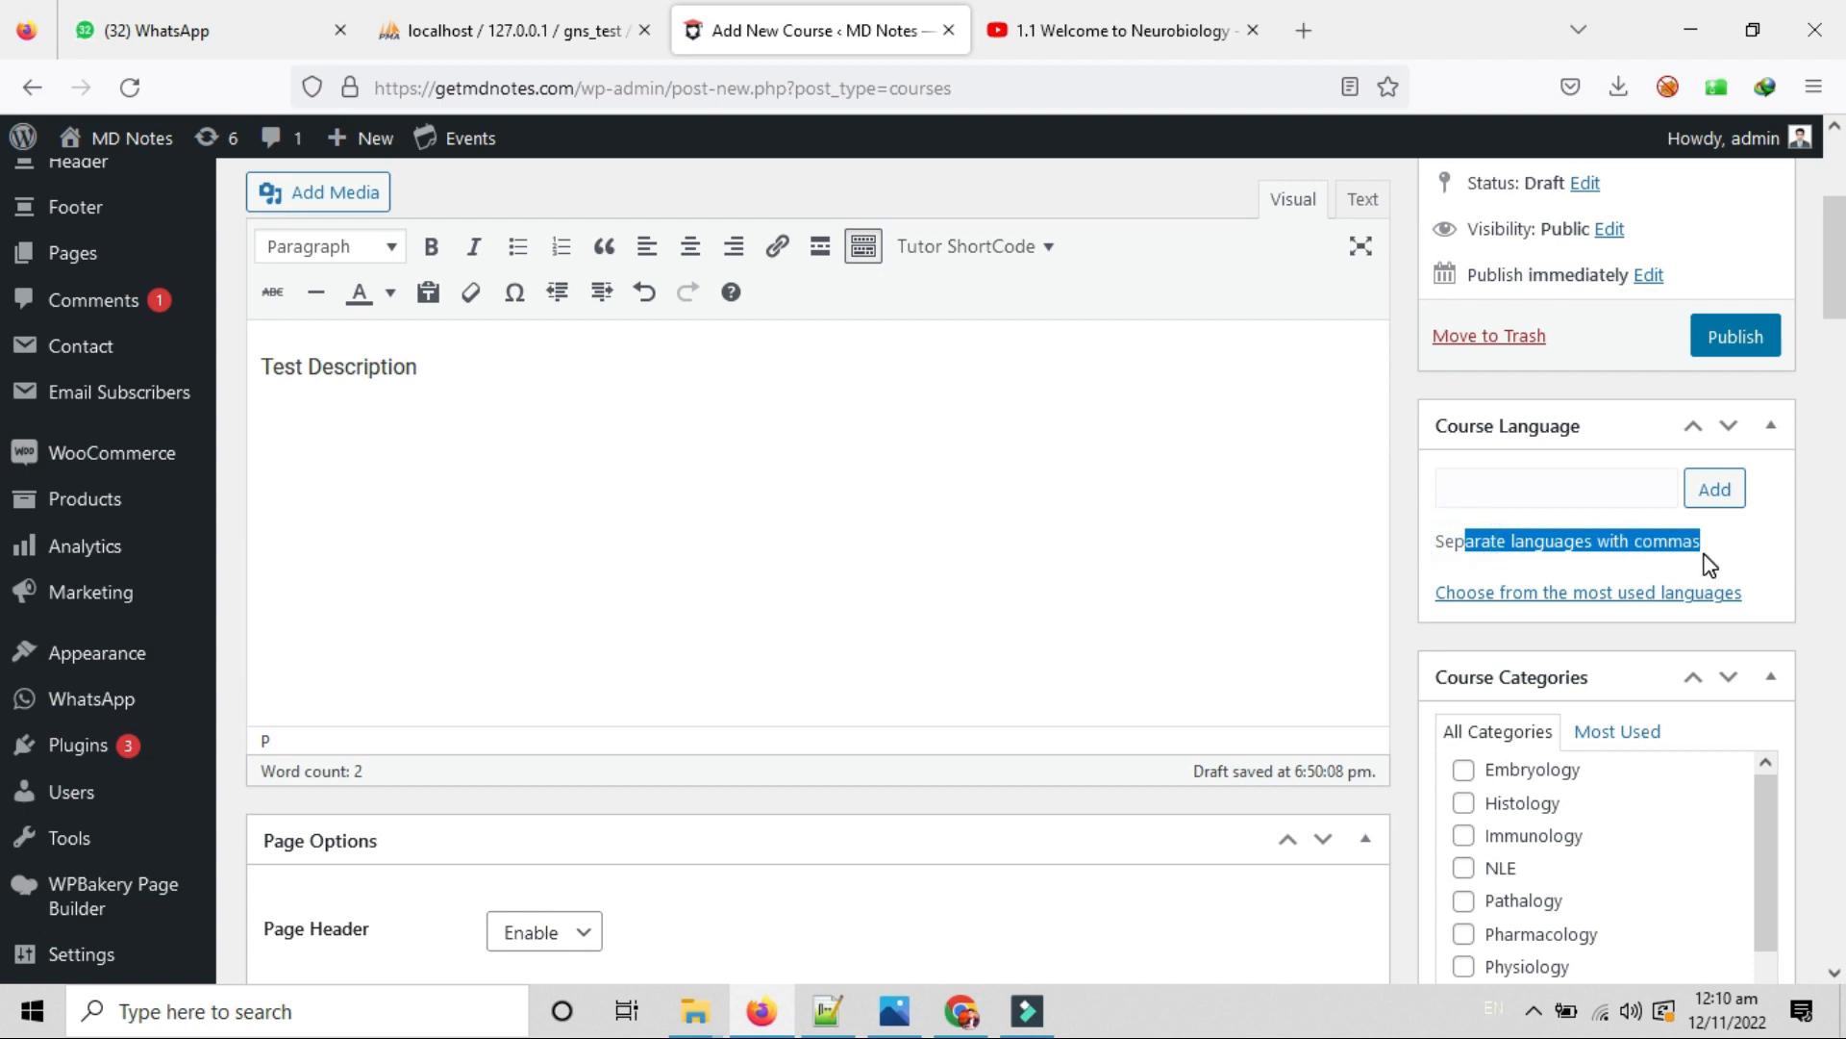
drag(1433, 546, 1721, 566)
click(1545, 482)
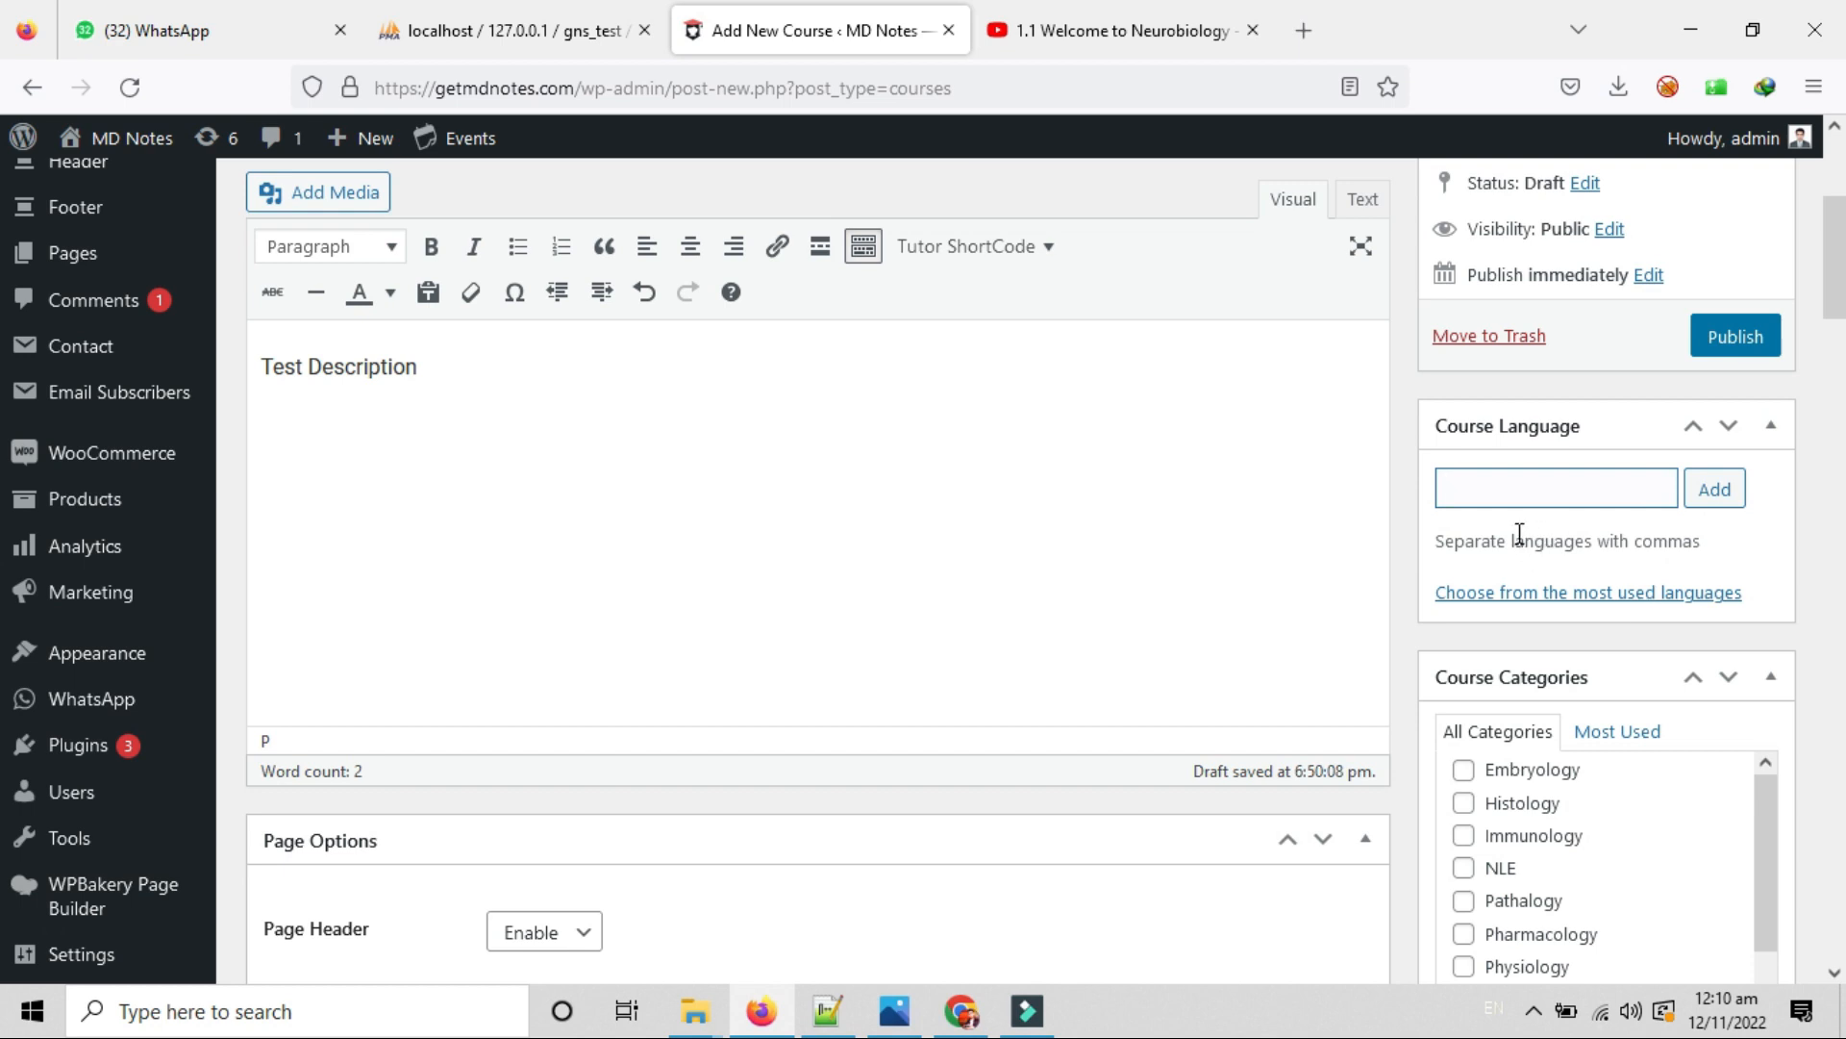
Assign the course to the PLAB category, leaving Embryology unticked.
scroll(1519, 534, down, 2)
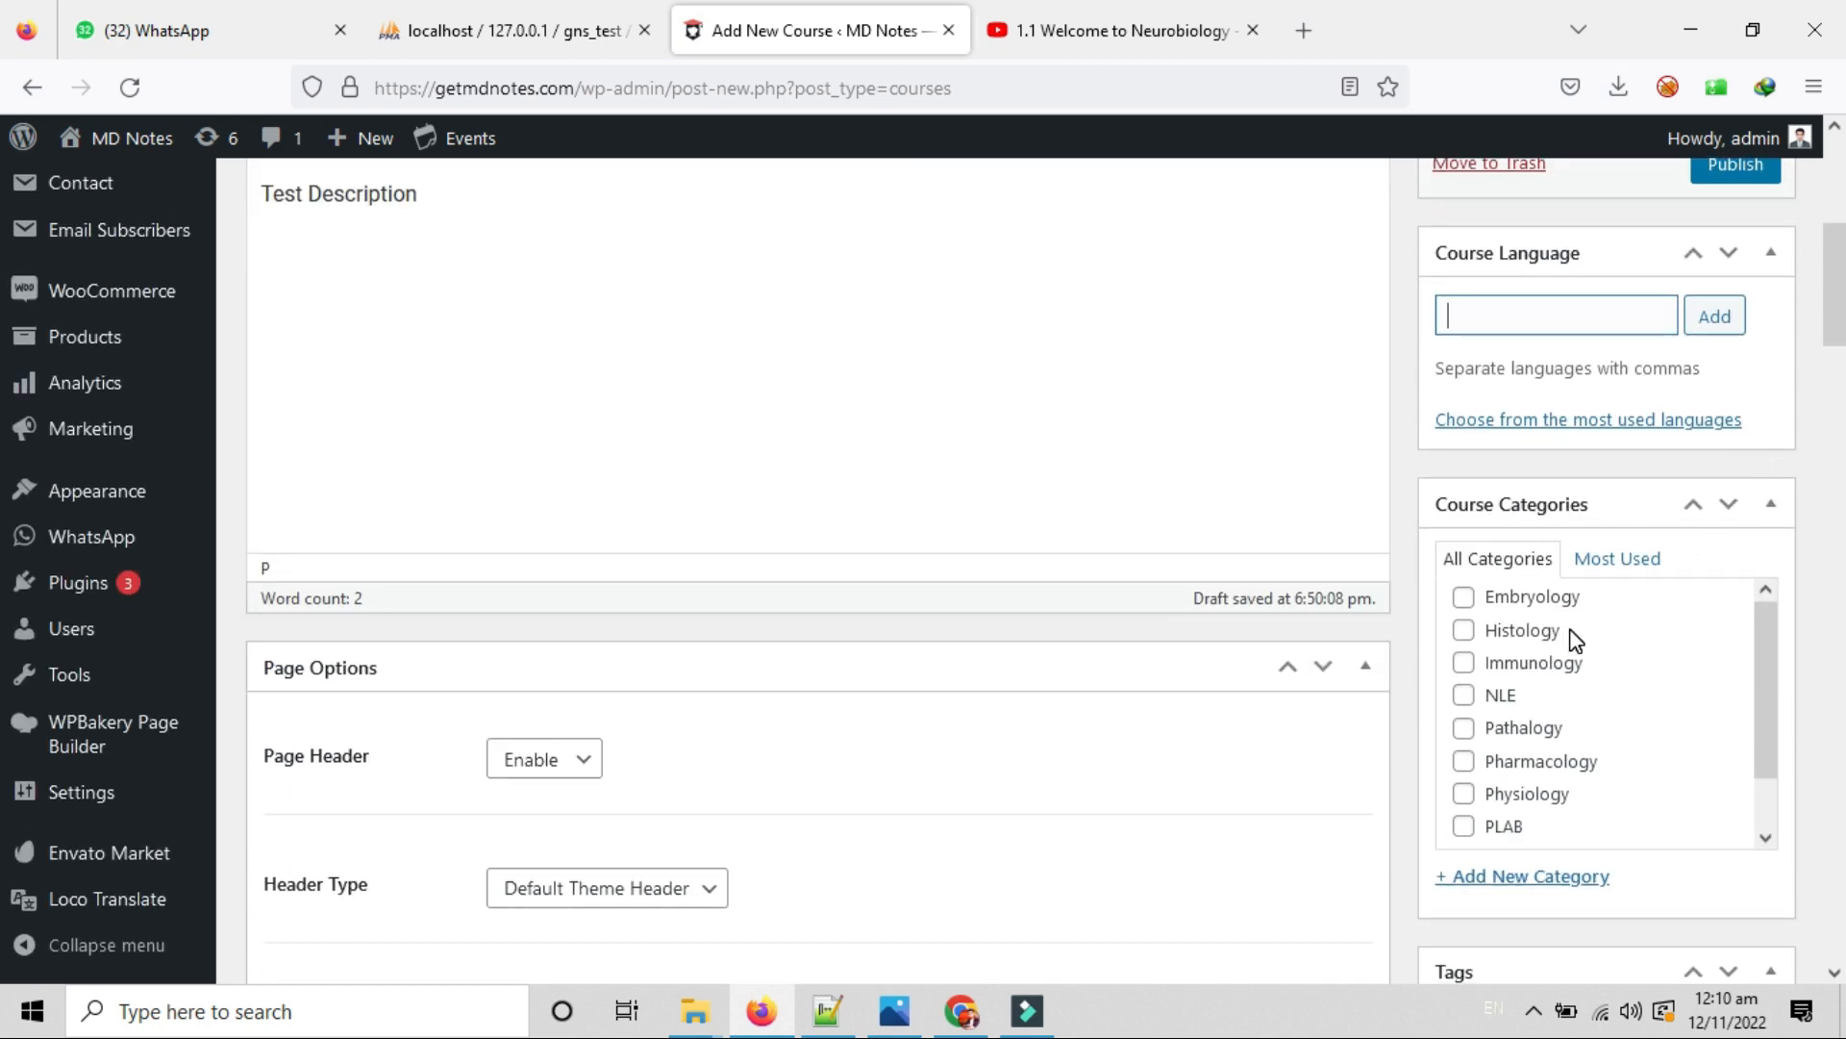
drag(1770, 644, 1744, 606)
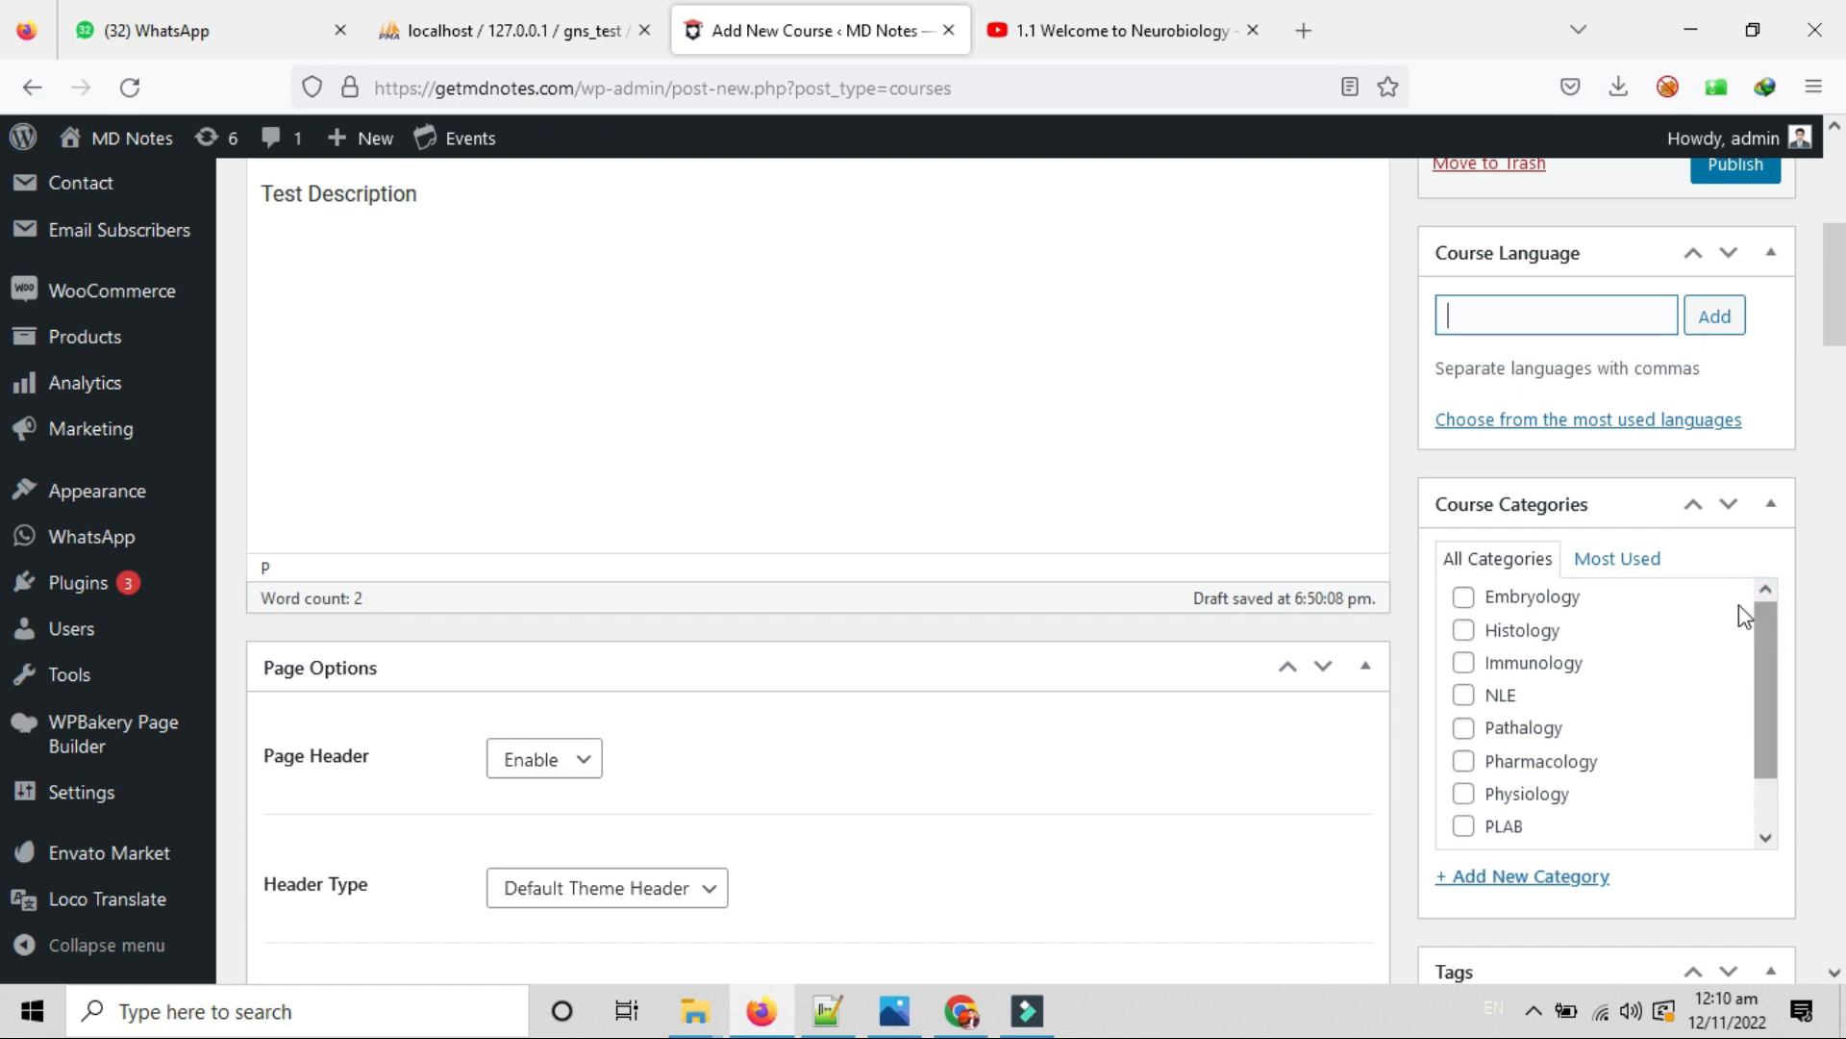
click(1463, 596)
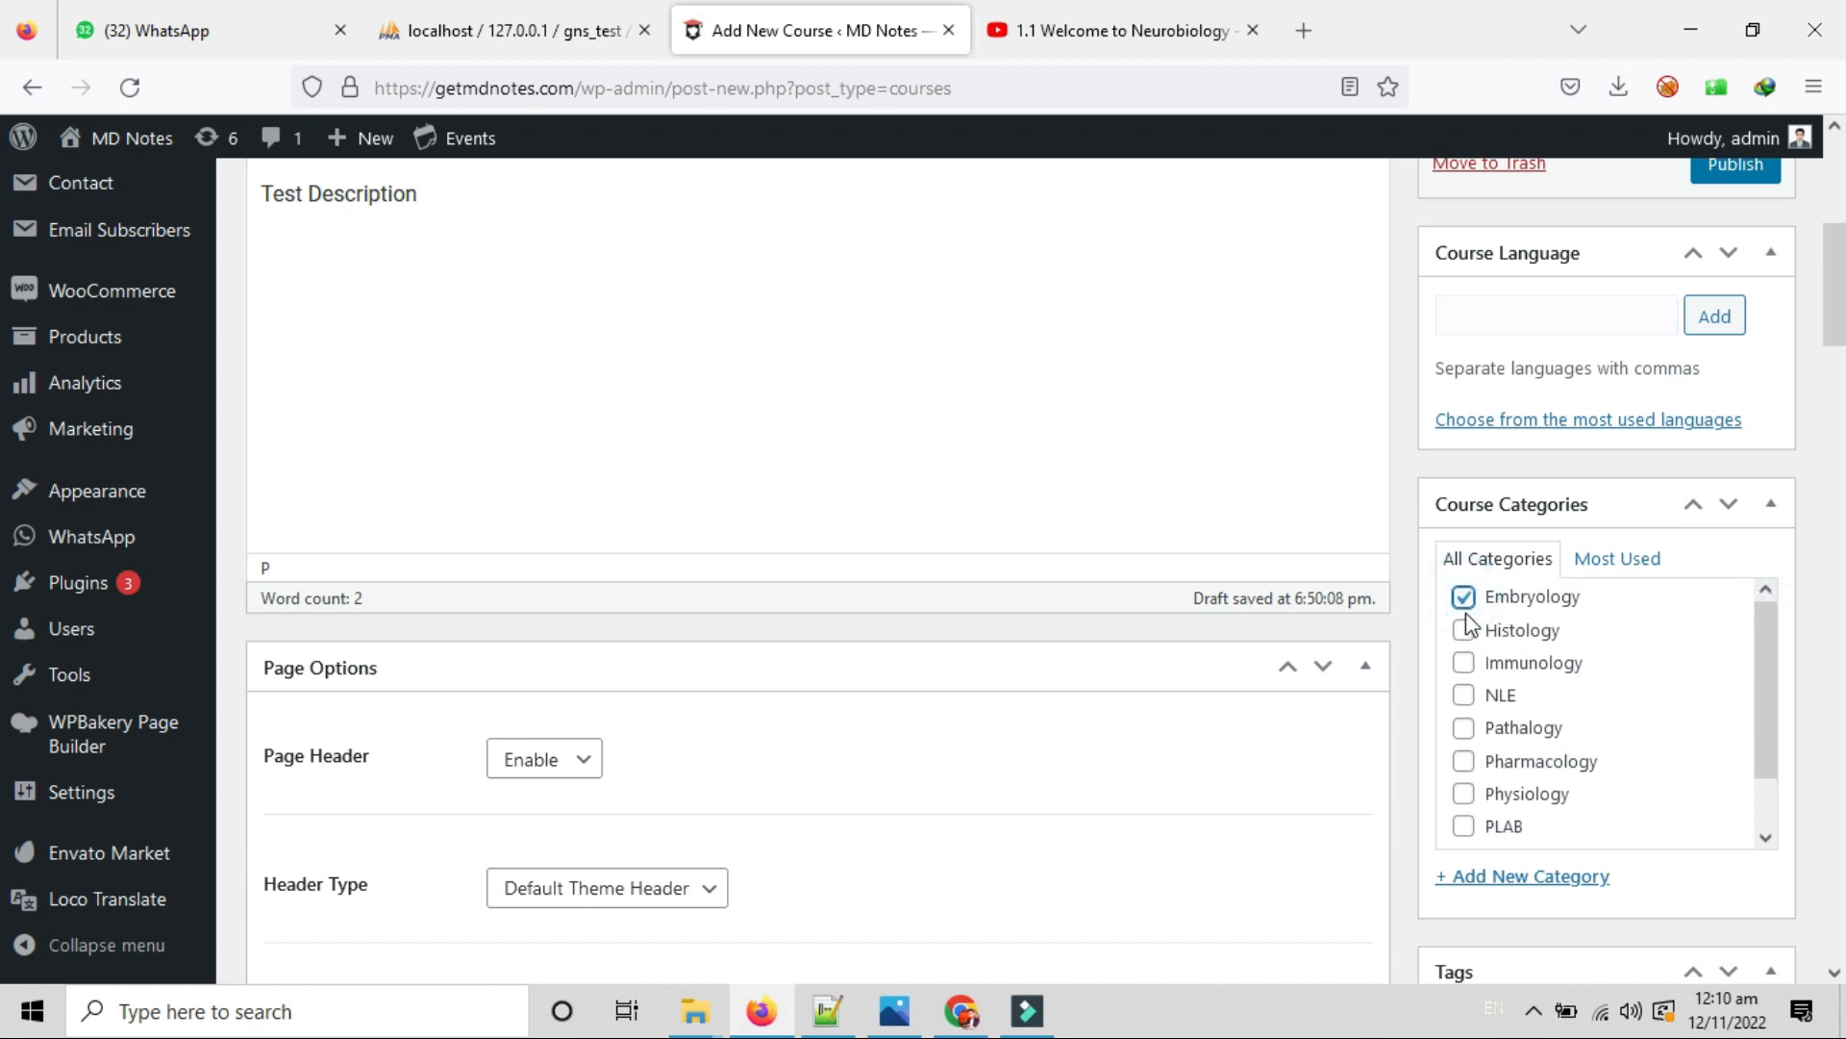
click(1463, 596)
click(1465, 828)
scroll(1828, 812, down, 5)
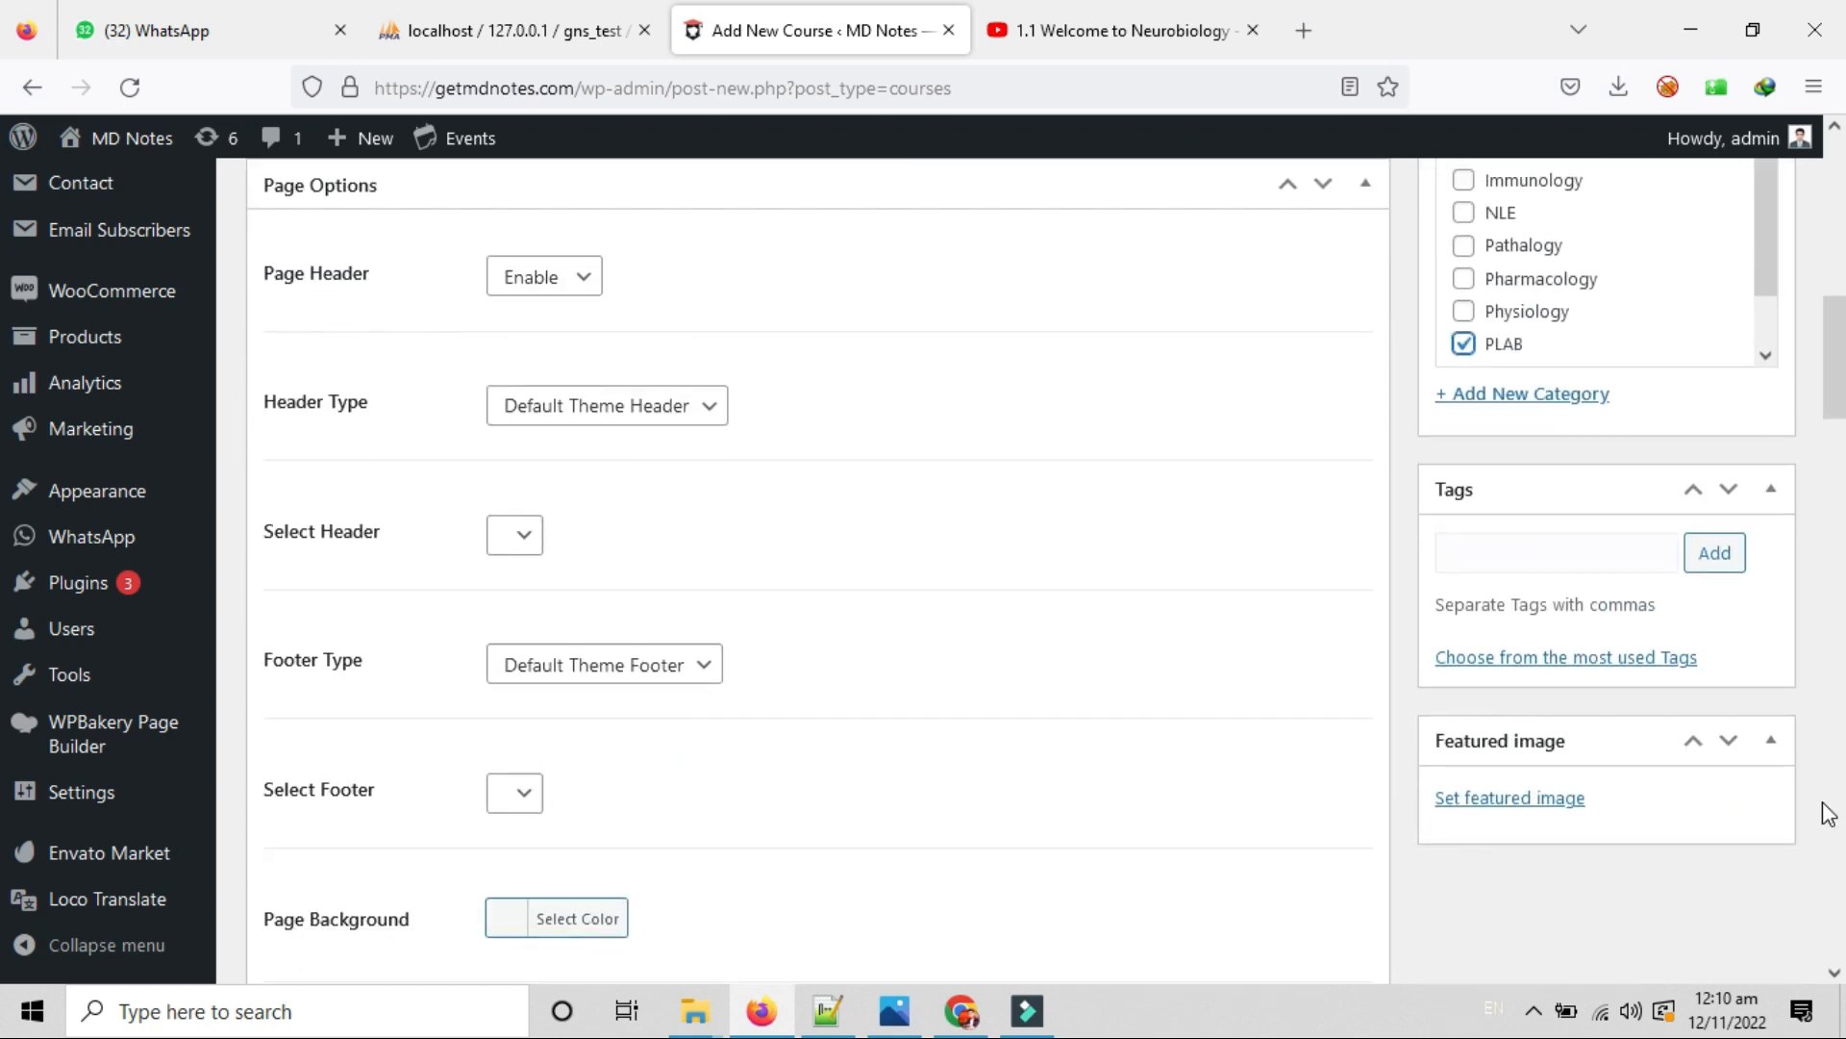
click(1599, 546)
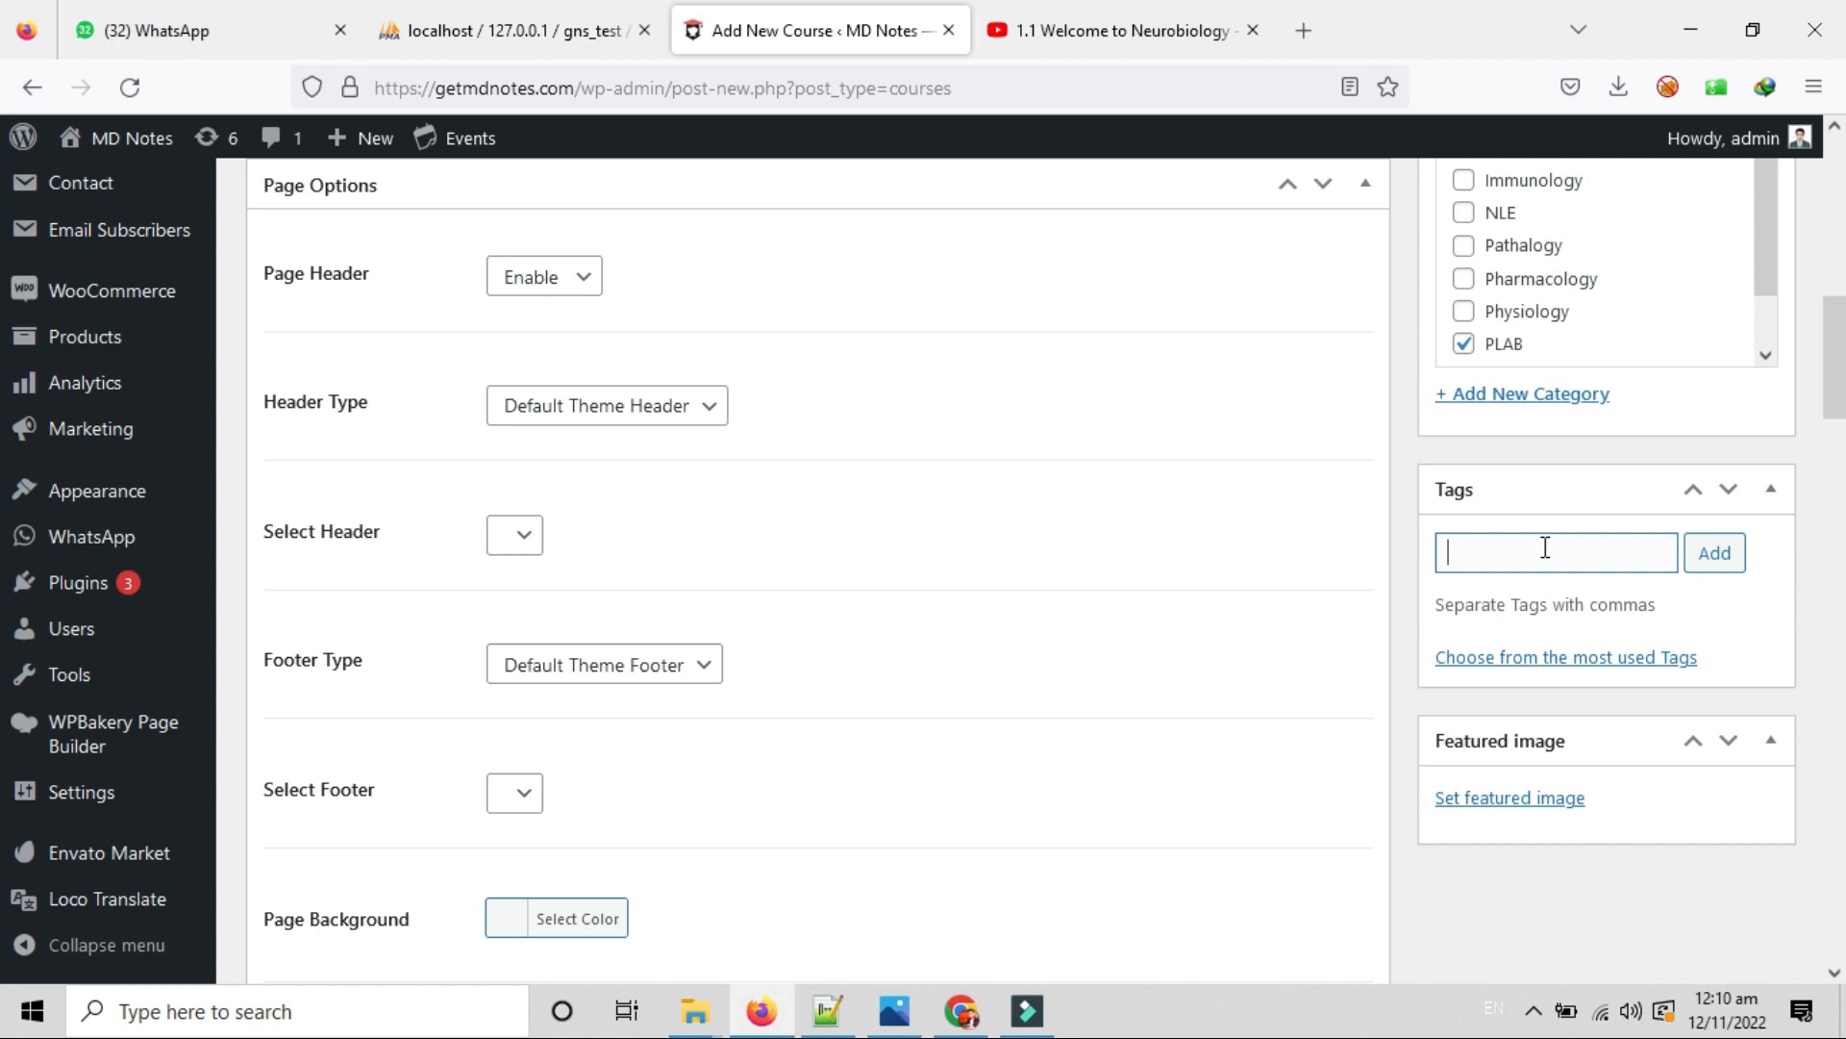
Set the course's featured image to the Media Library photo of a woman smiling at a laptop.
click(1536, 554)
click(1486, 801)
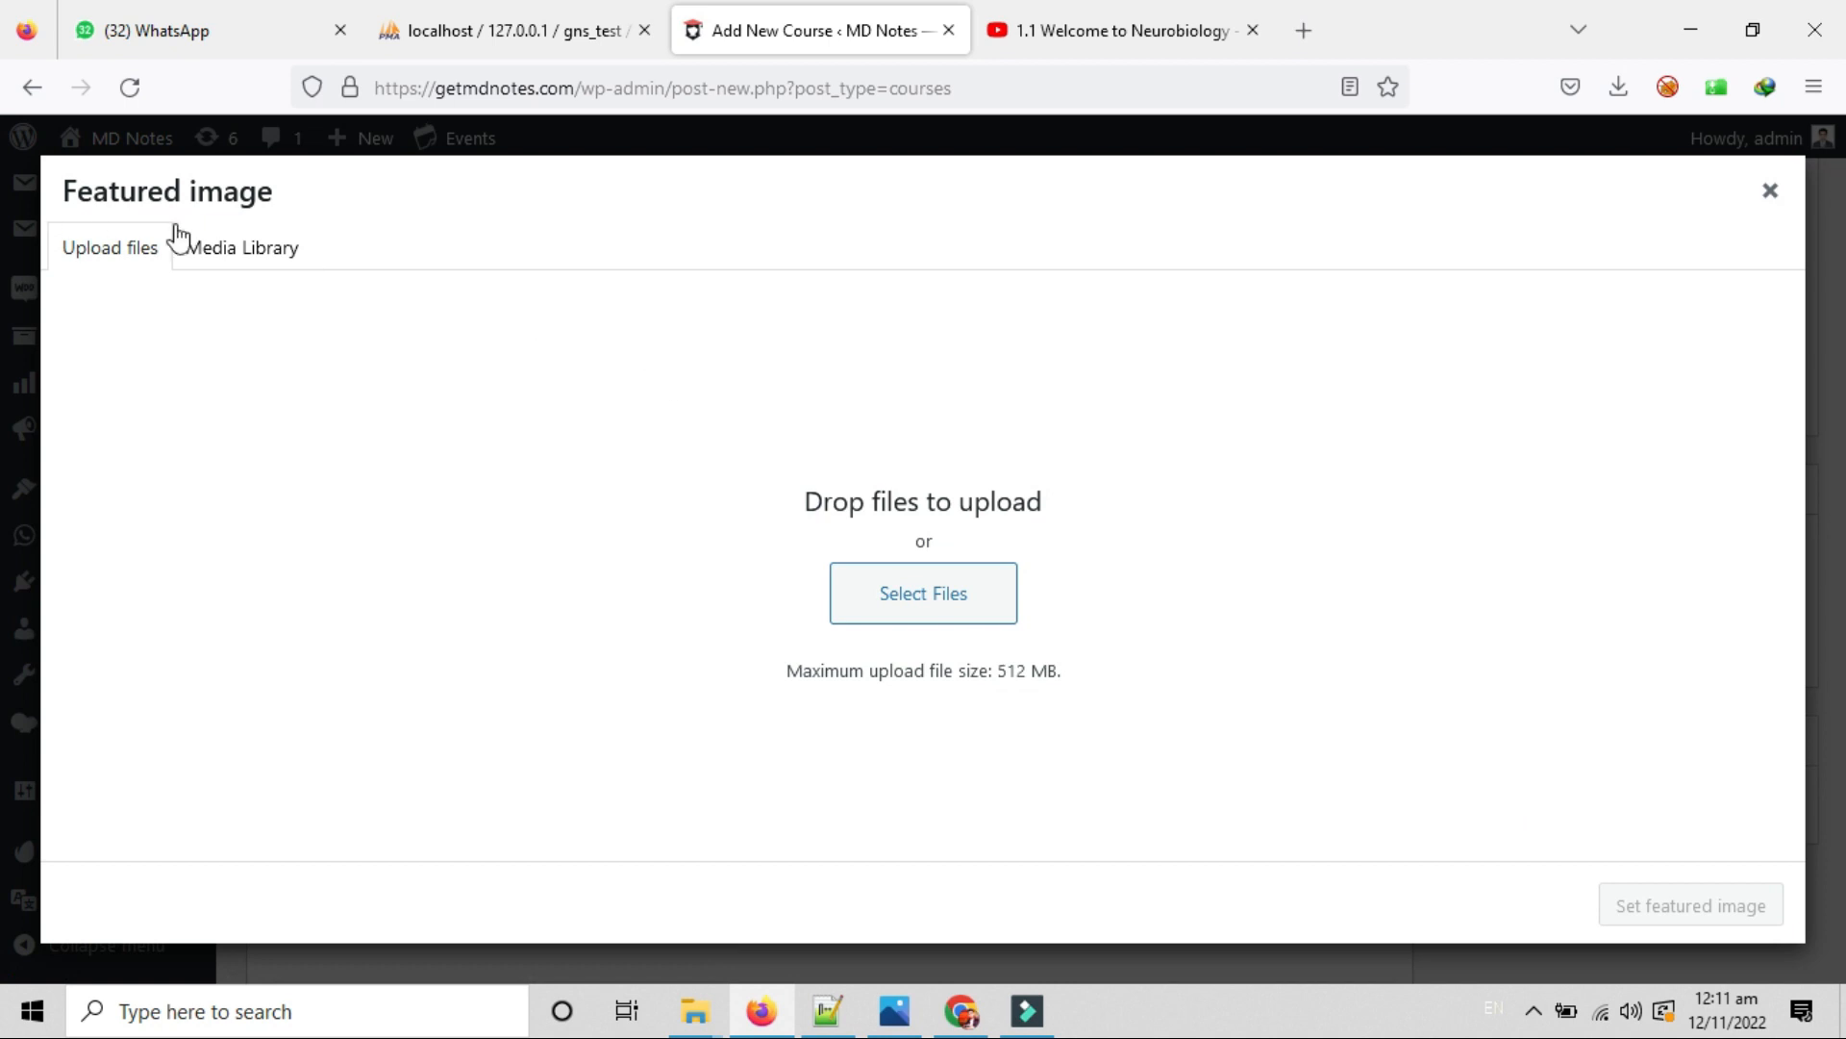
click(211, 247)
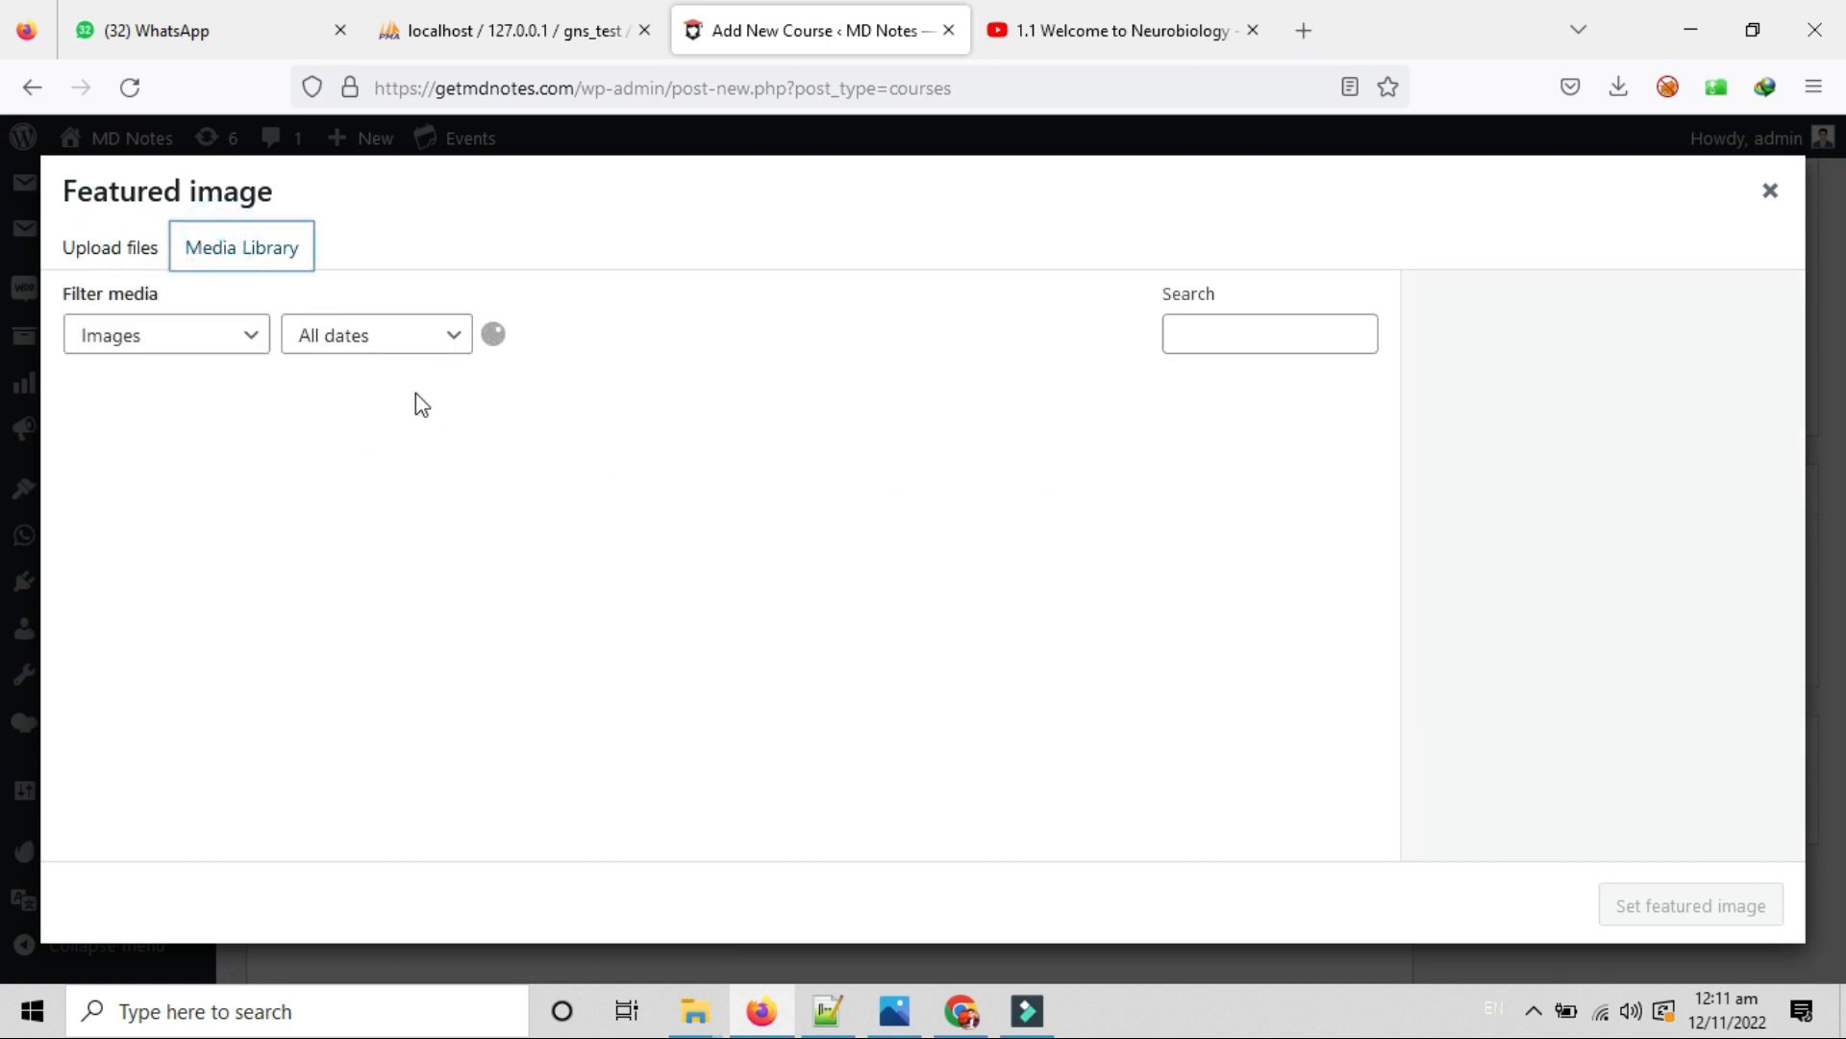
click(168, 423)
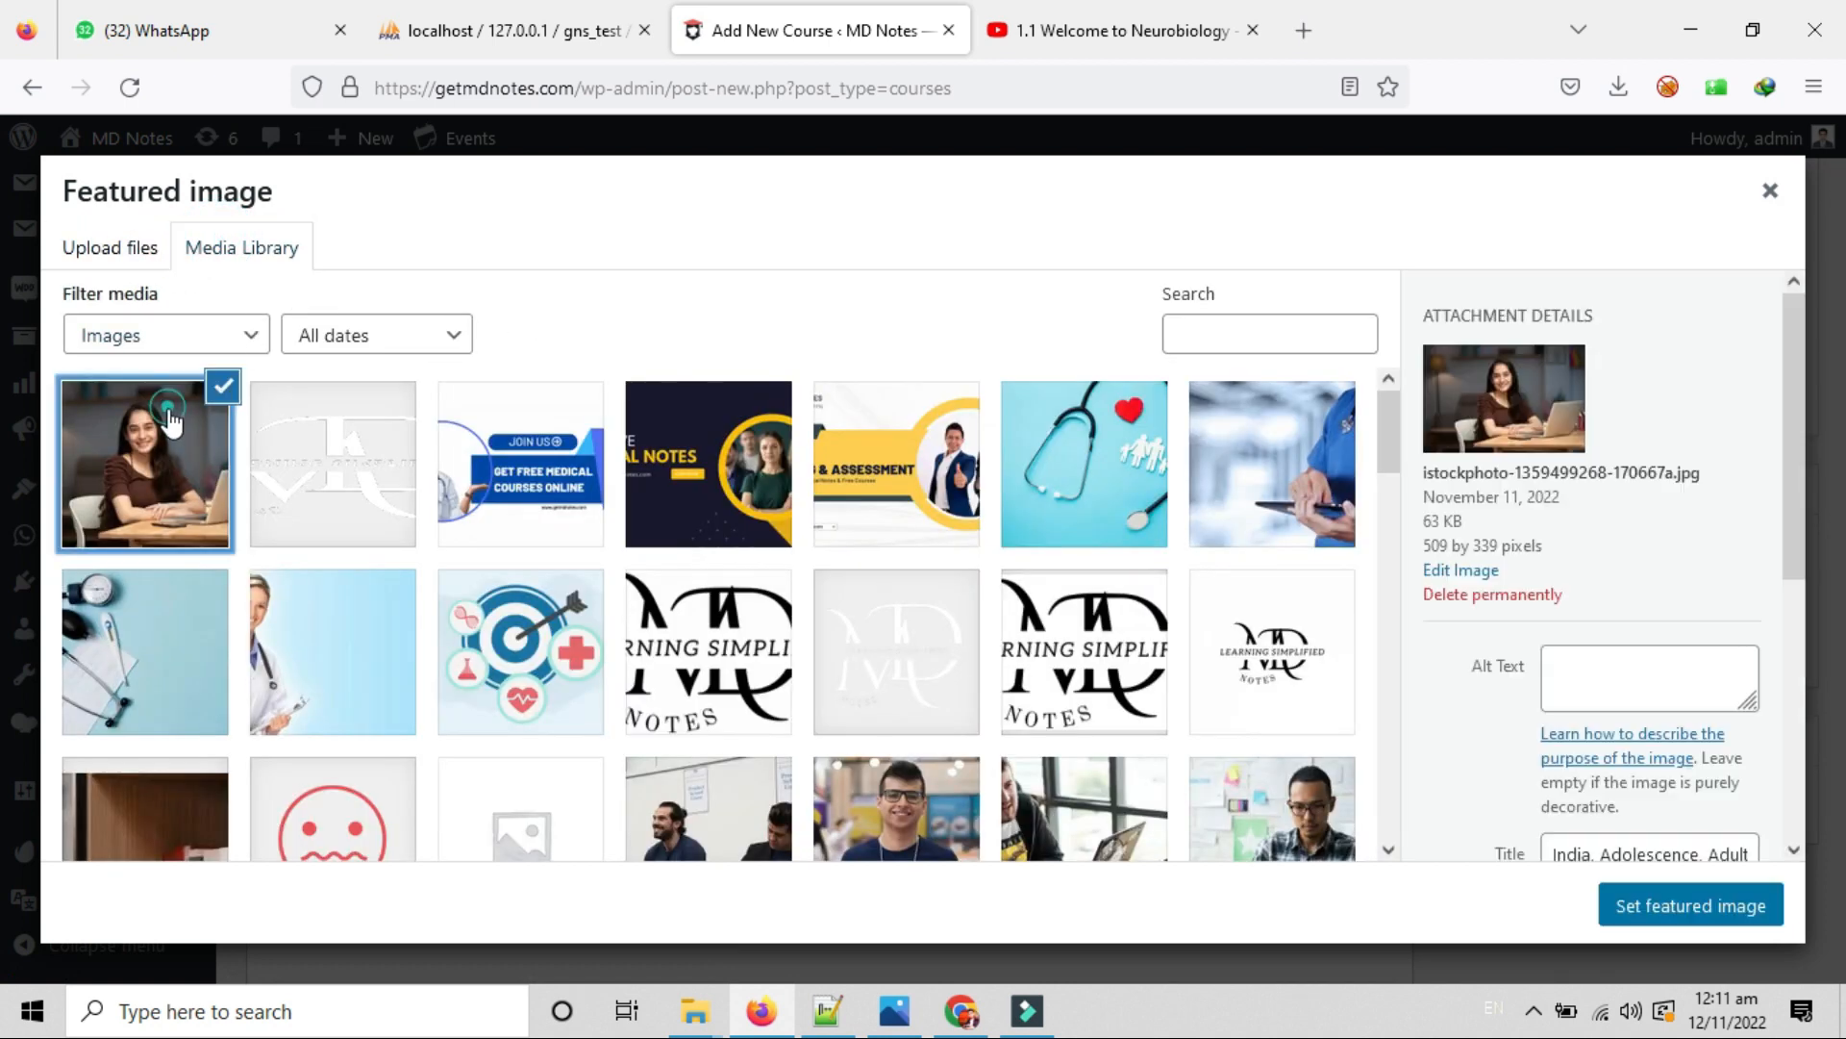
click(1690, 905)
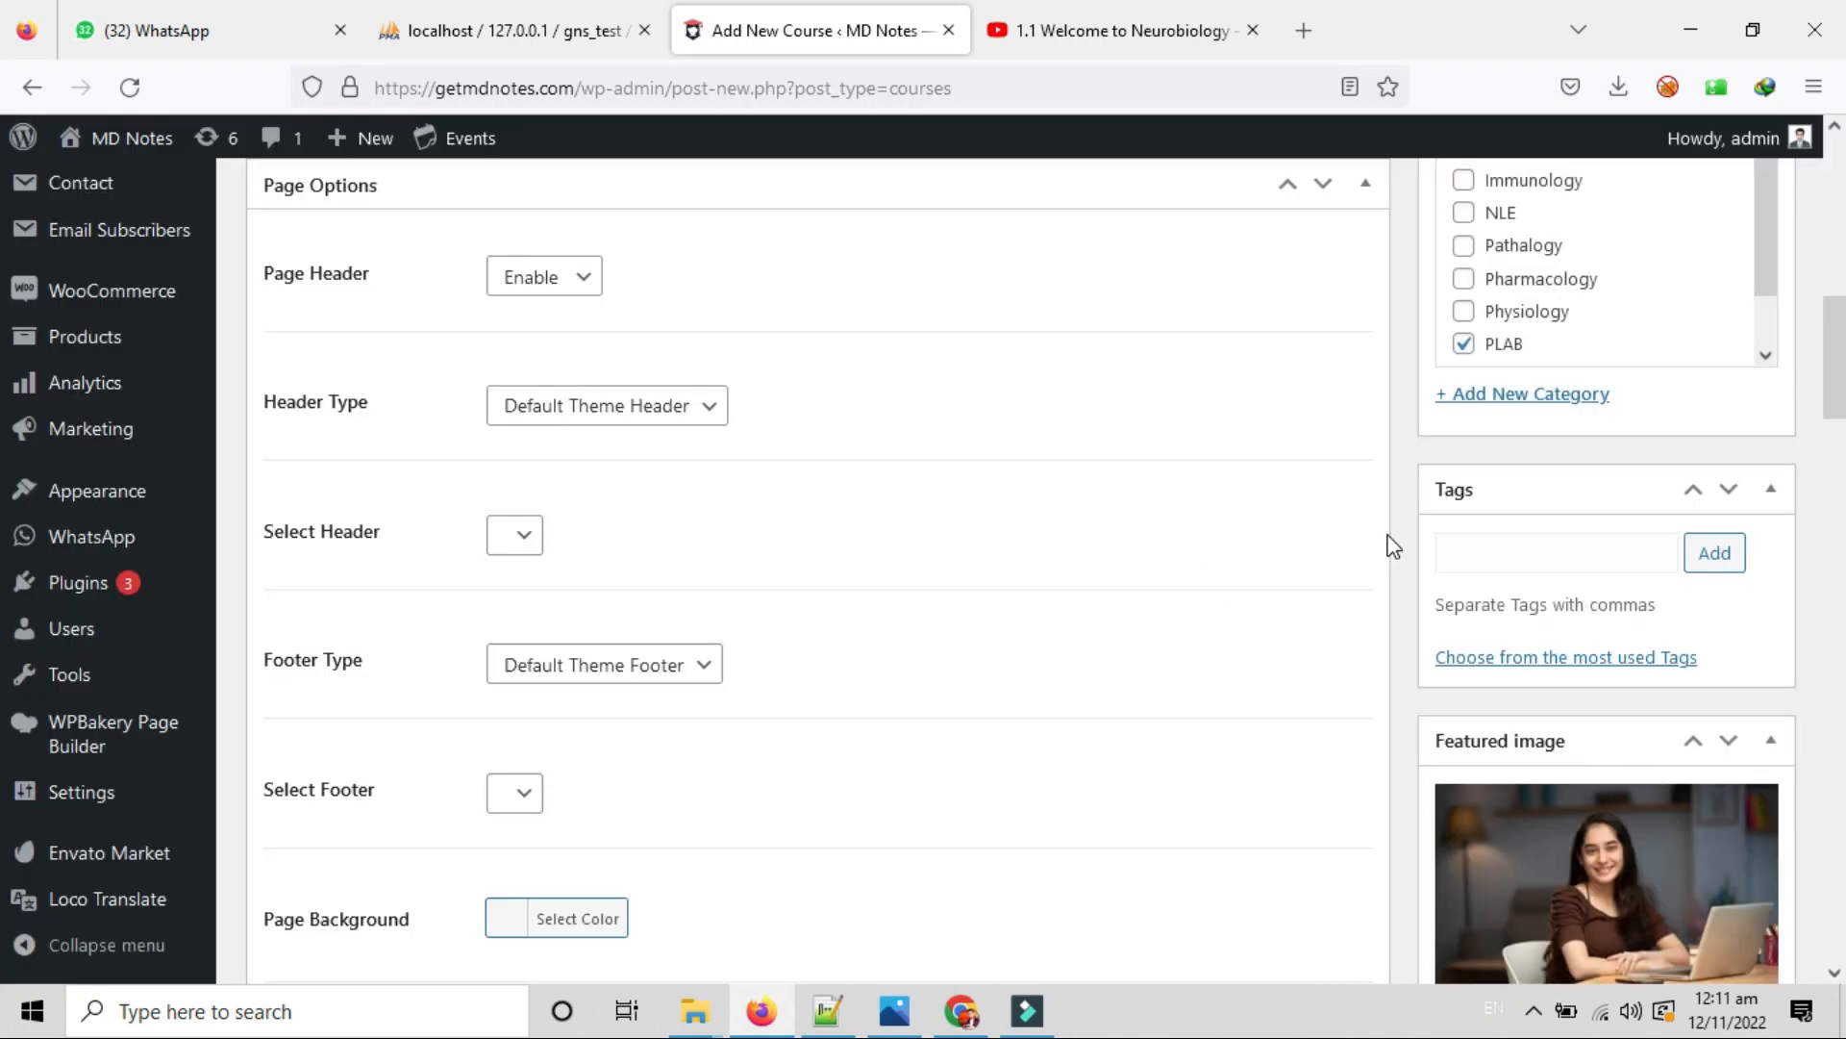
scroll(1377, 548, down, 2)
scroll(1377, 548, down, 3)
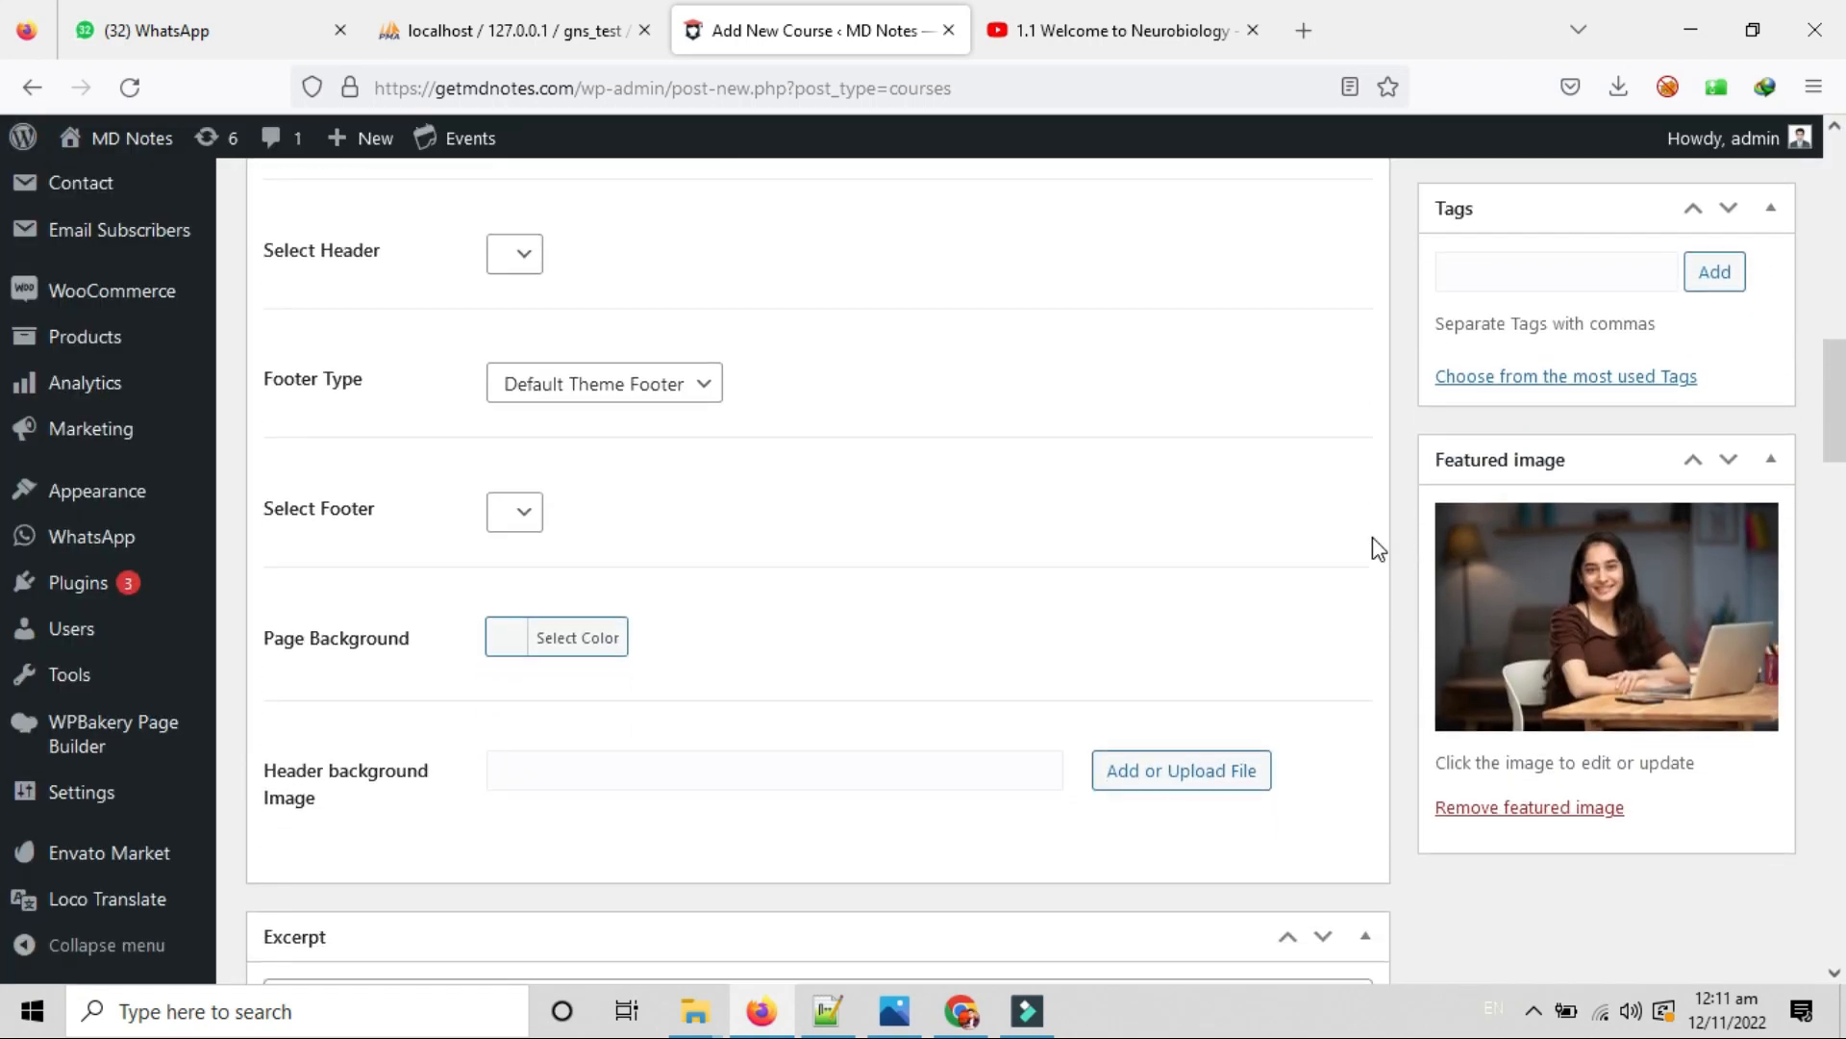
scroll(1377, 544, down, 2)
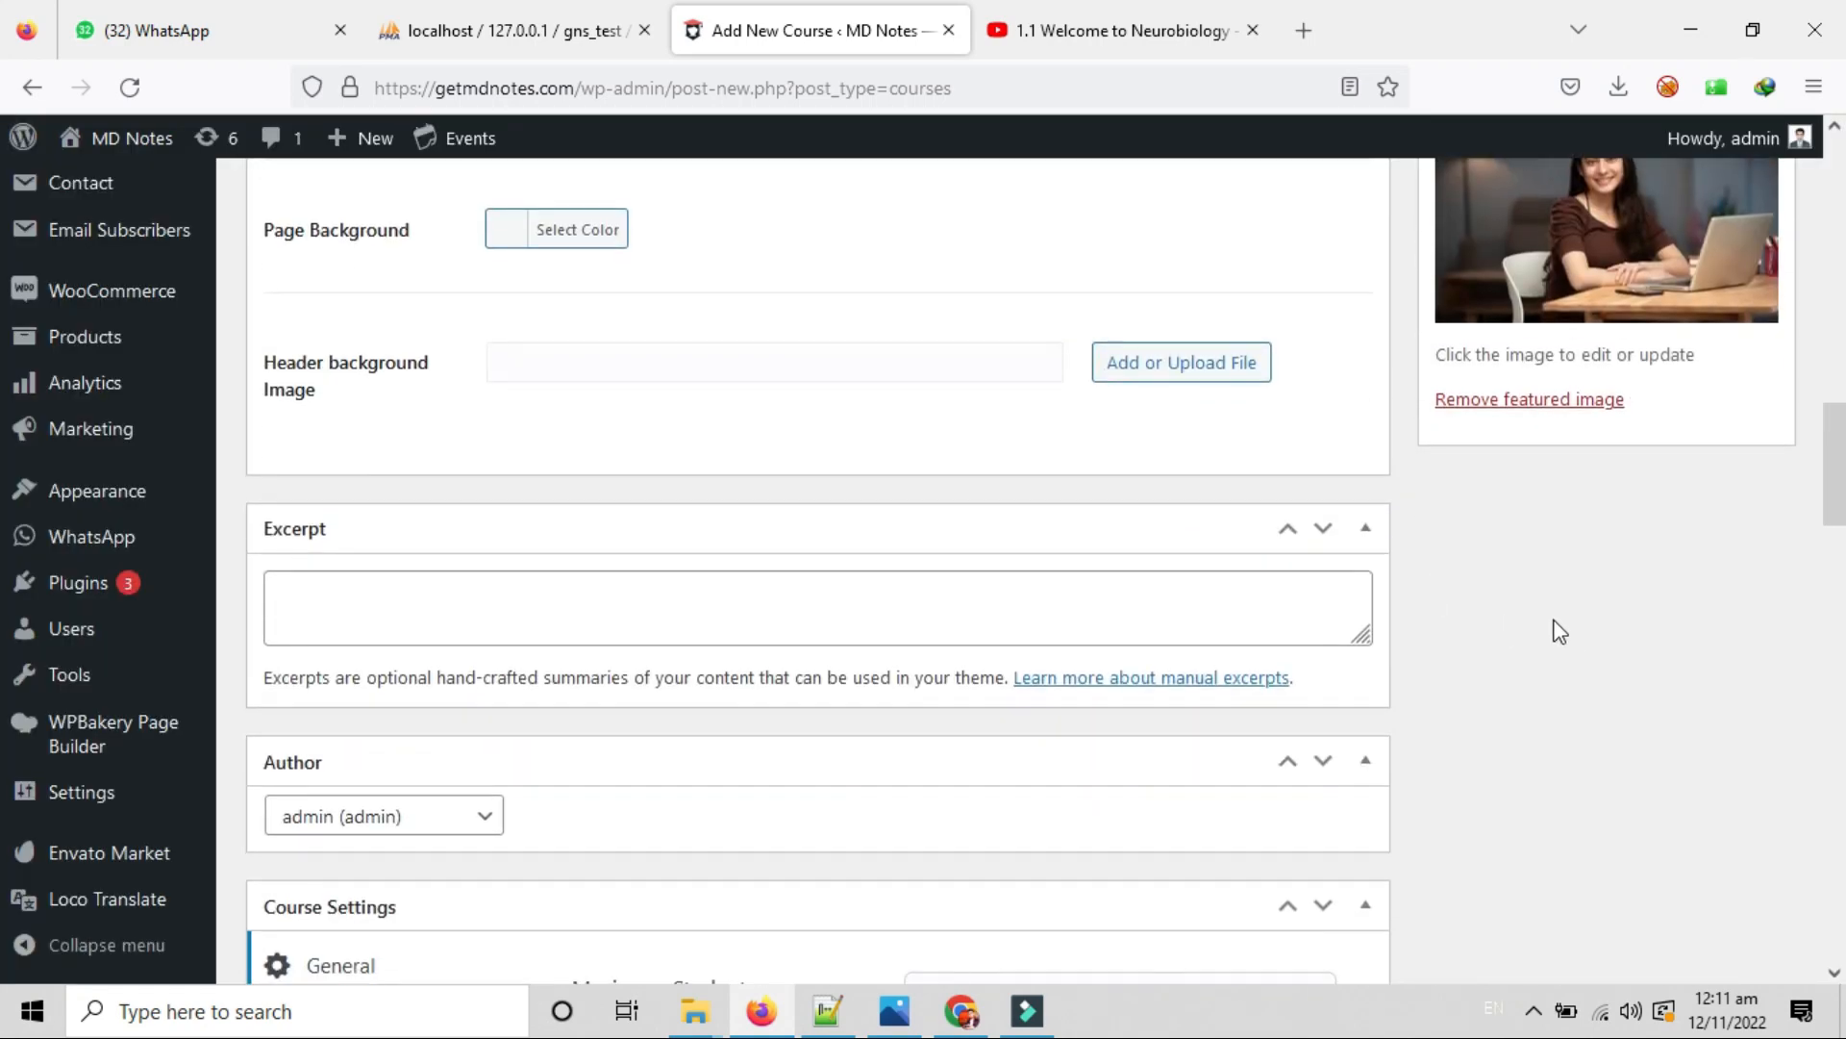
scroll(1552, 615, up, 2)
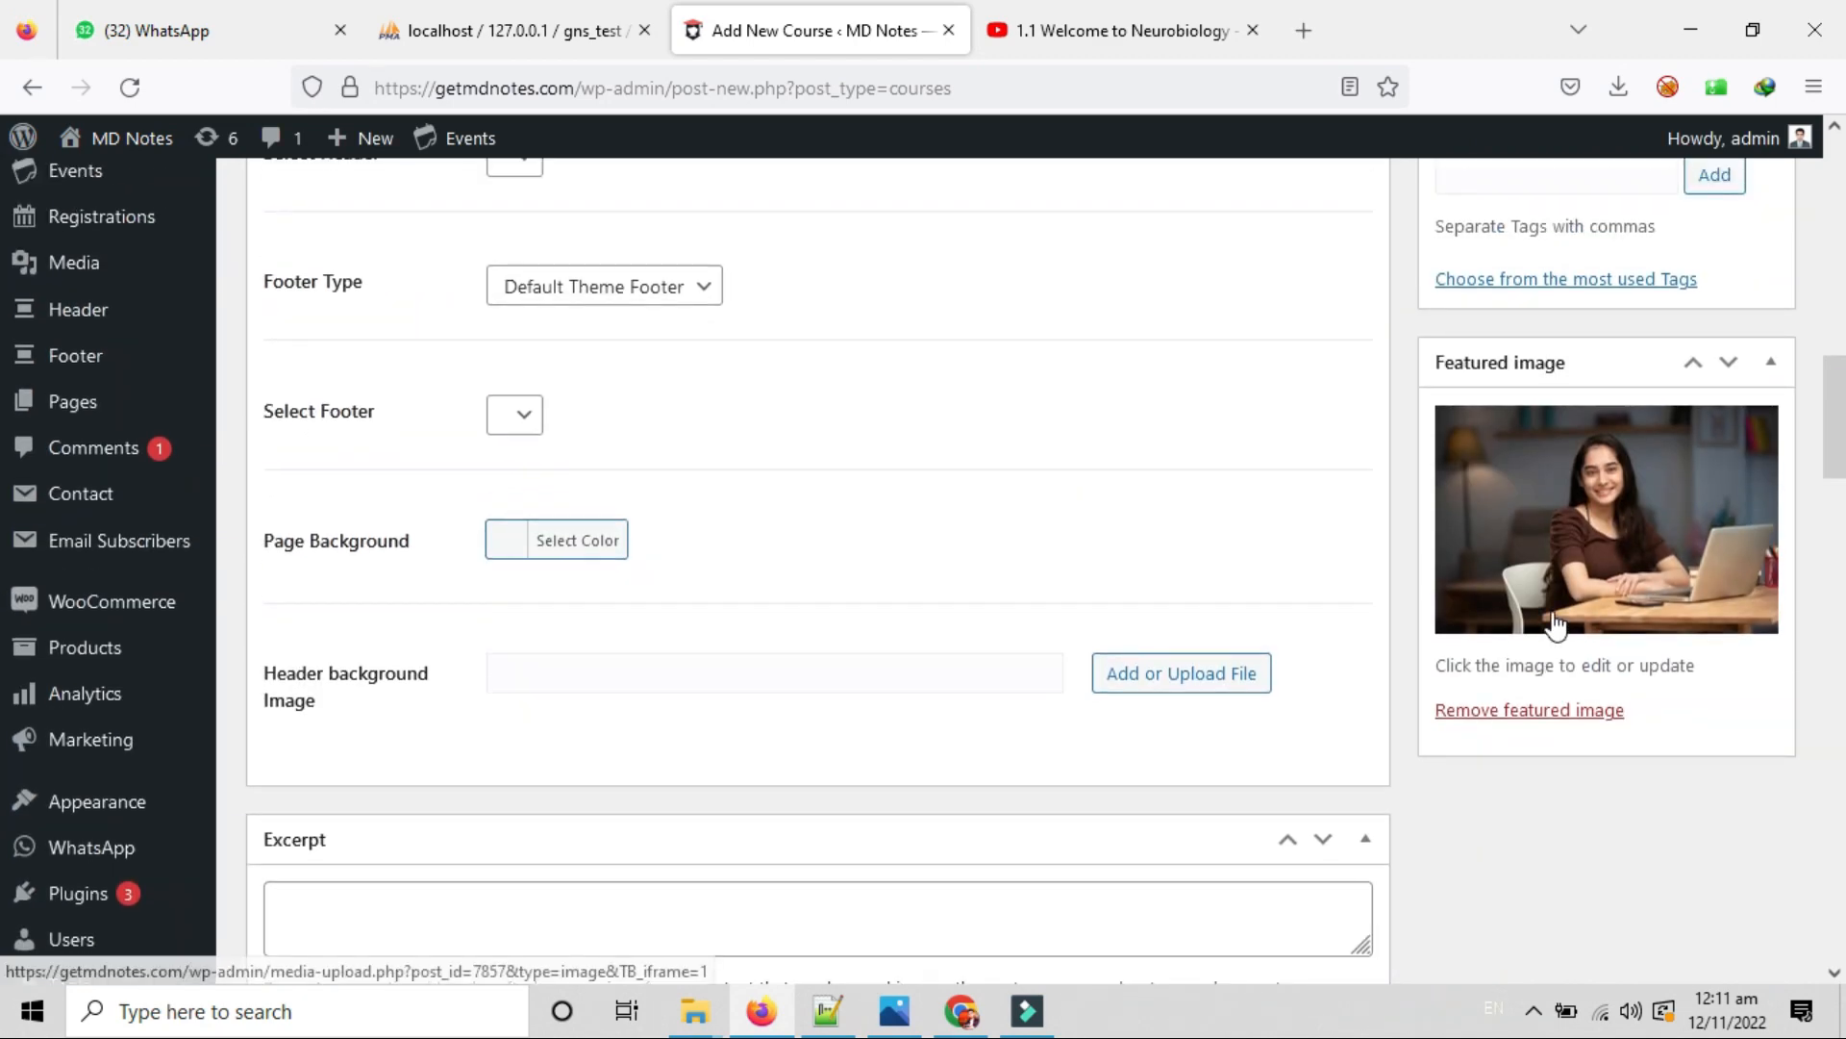
scroll(1611, 652, up, 5)
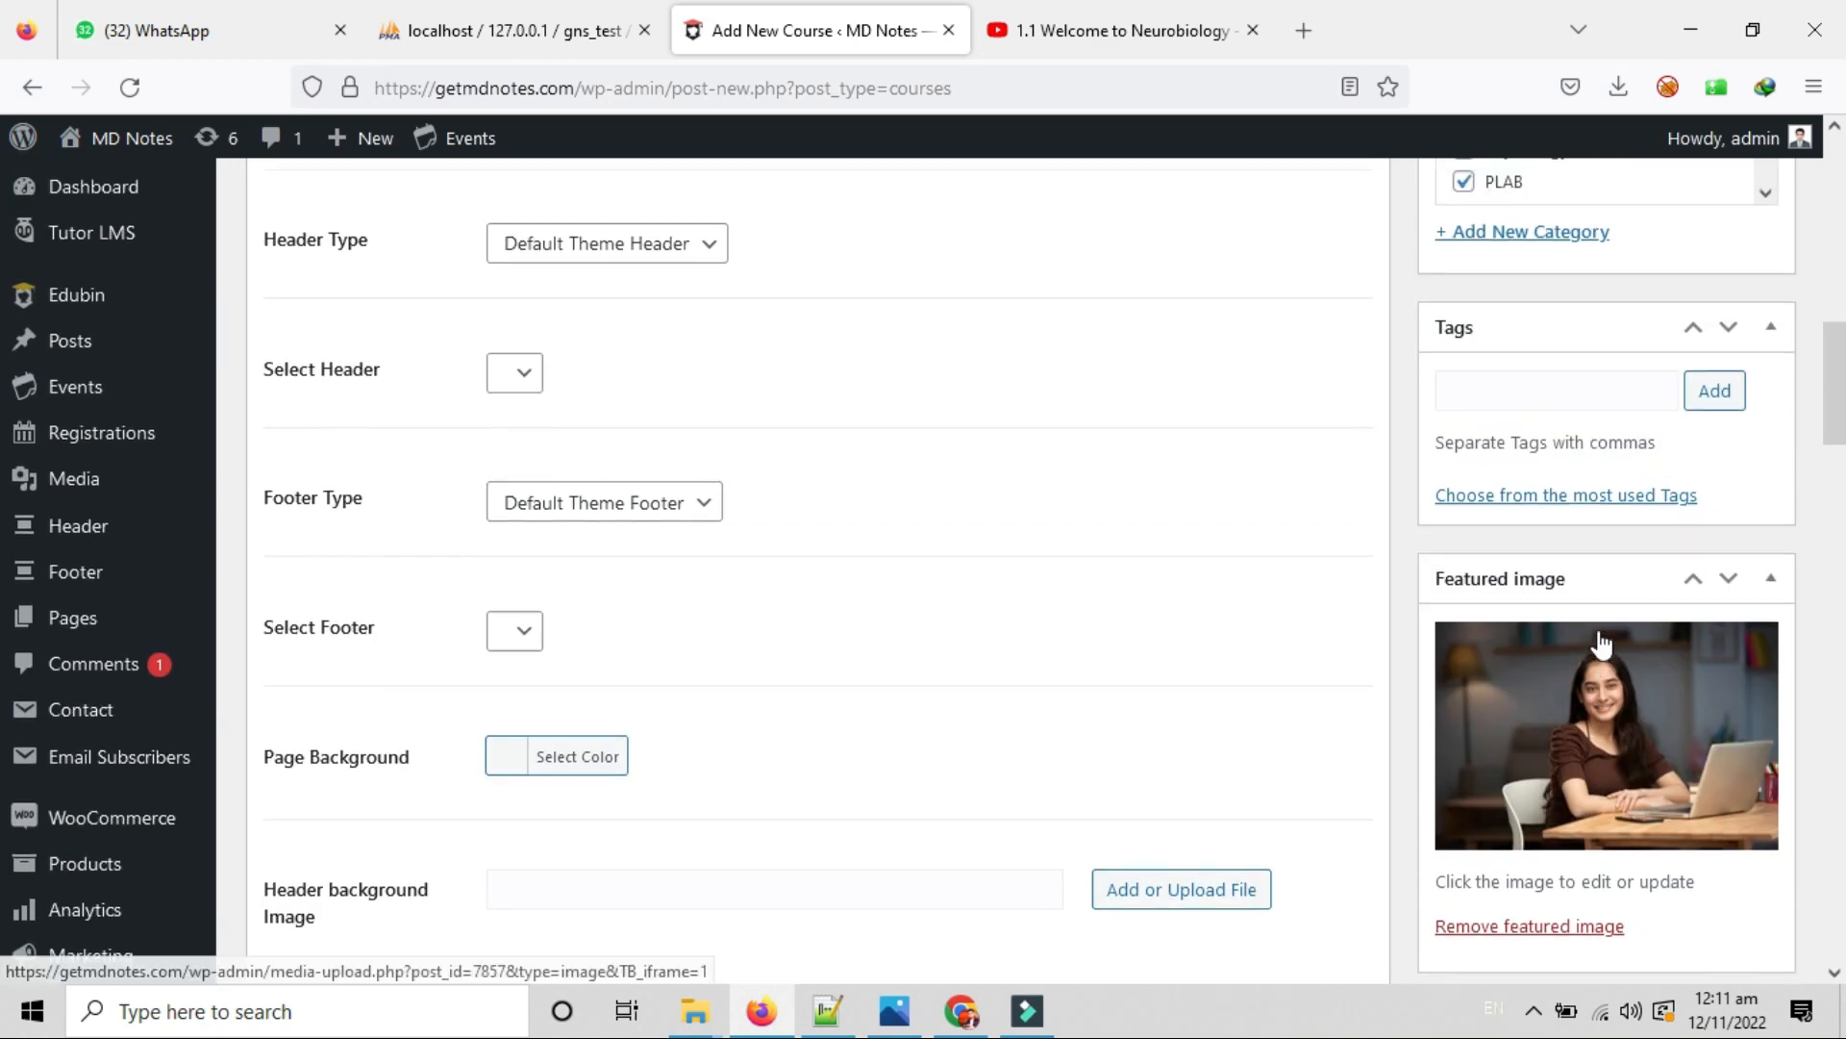
scroll(1654, 779, down, 4)
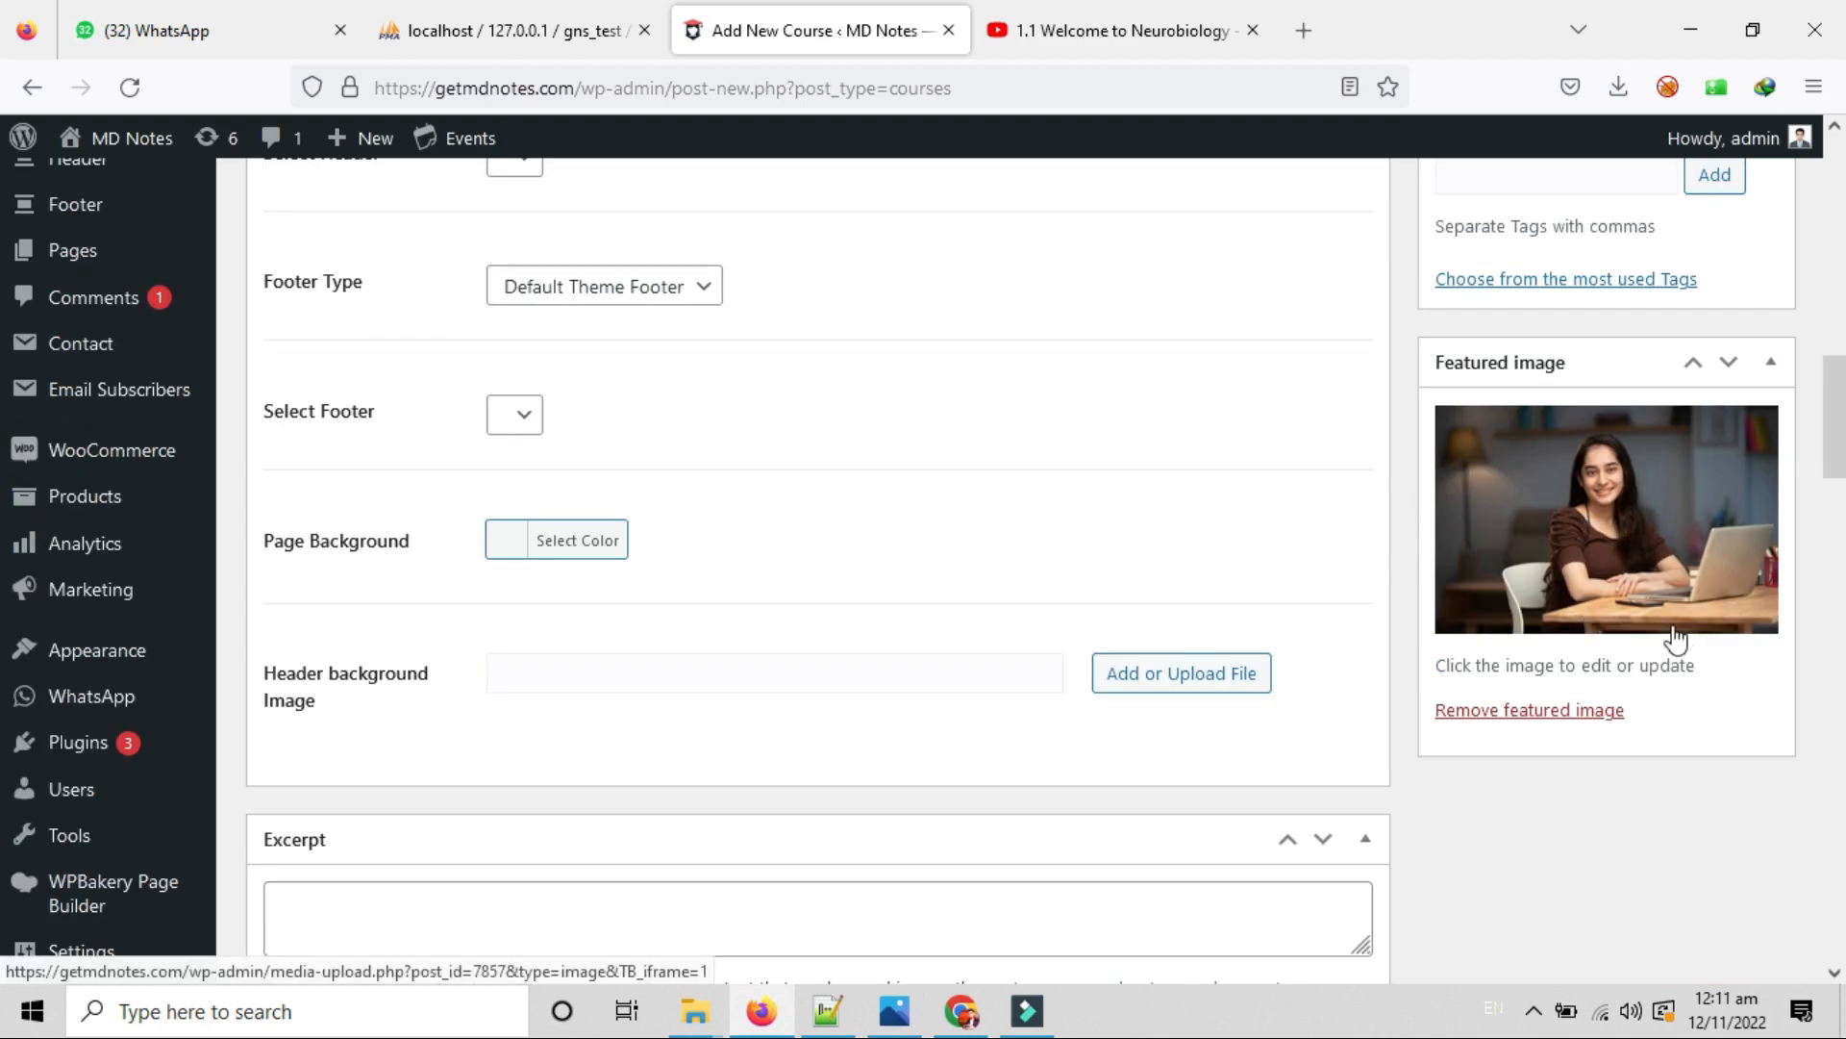
scroll(1675, 636, up, 8)
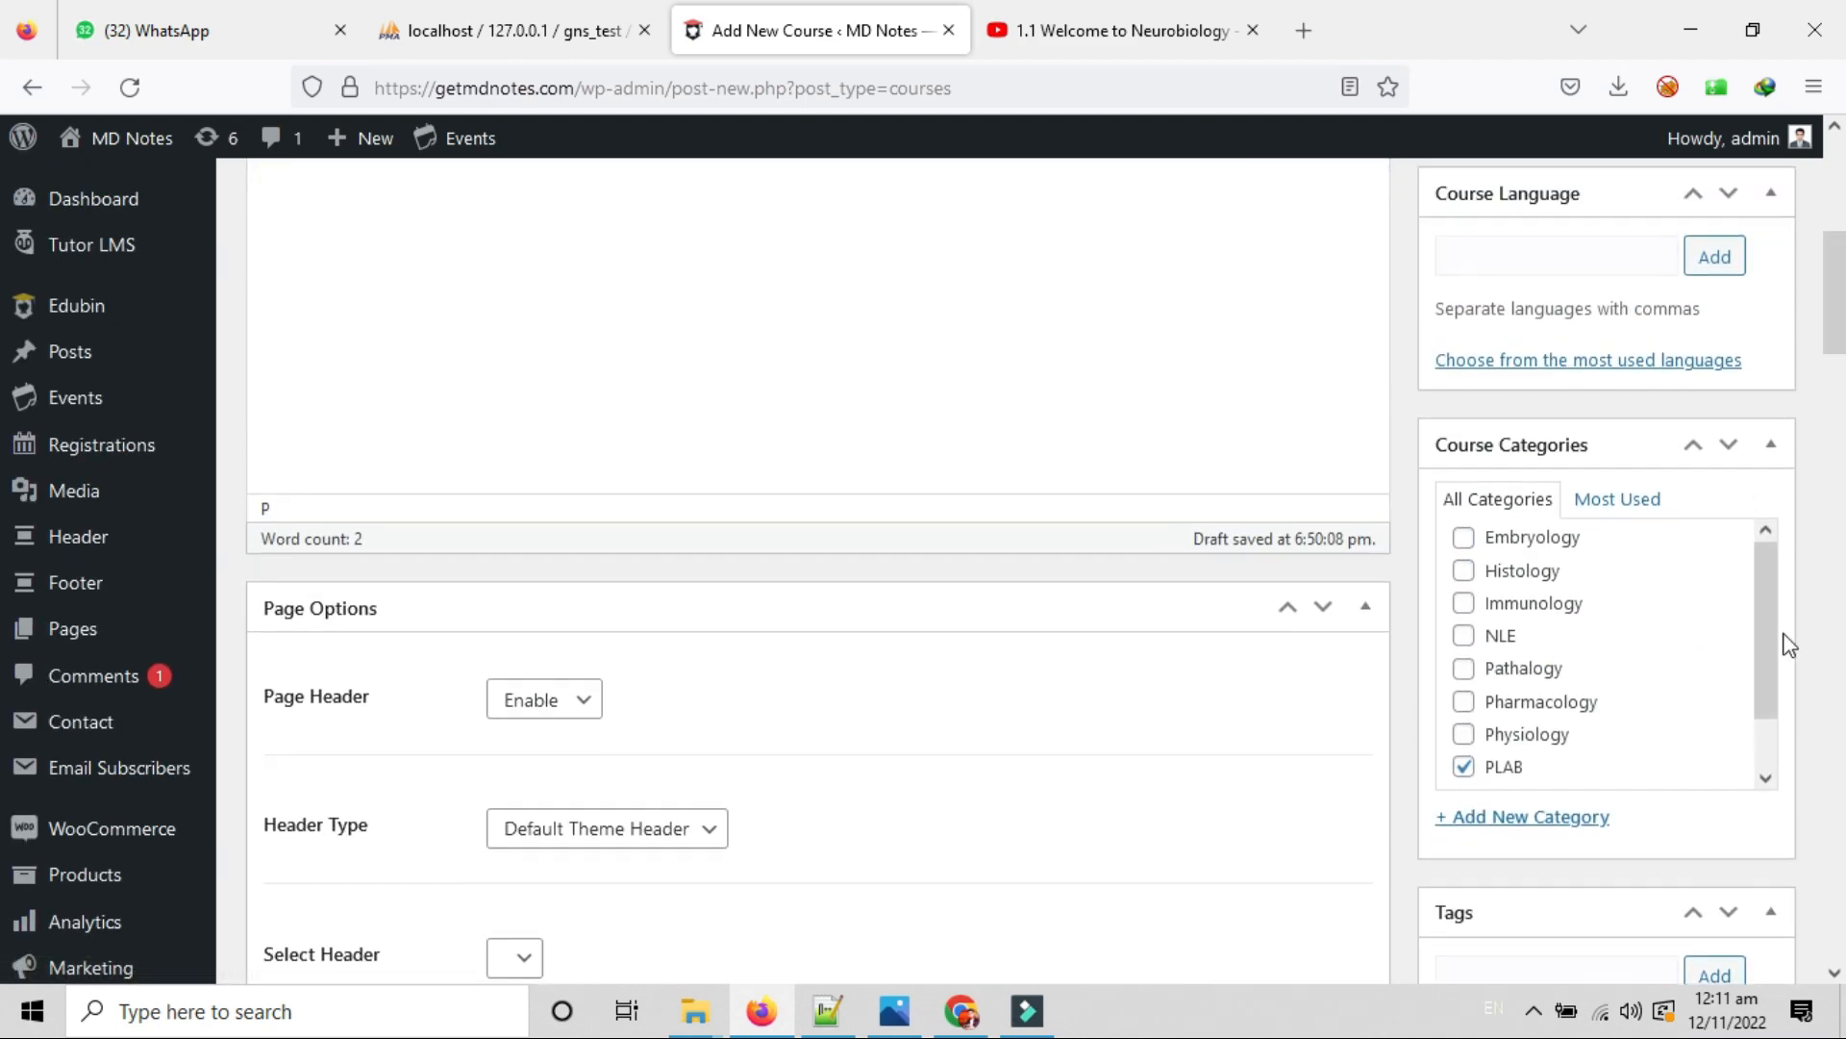
scroll(1784, 638, up, 5)
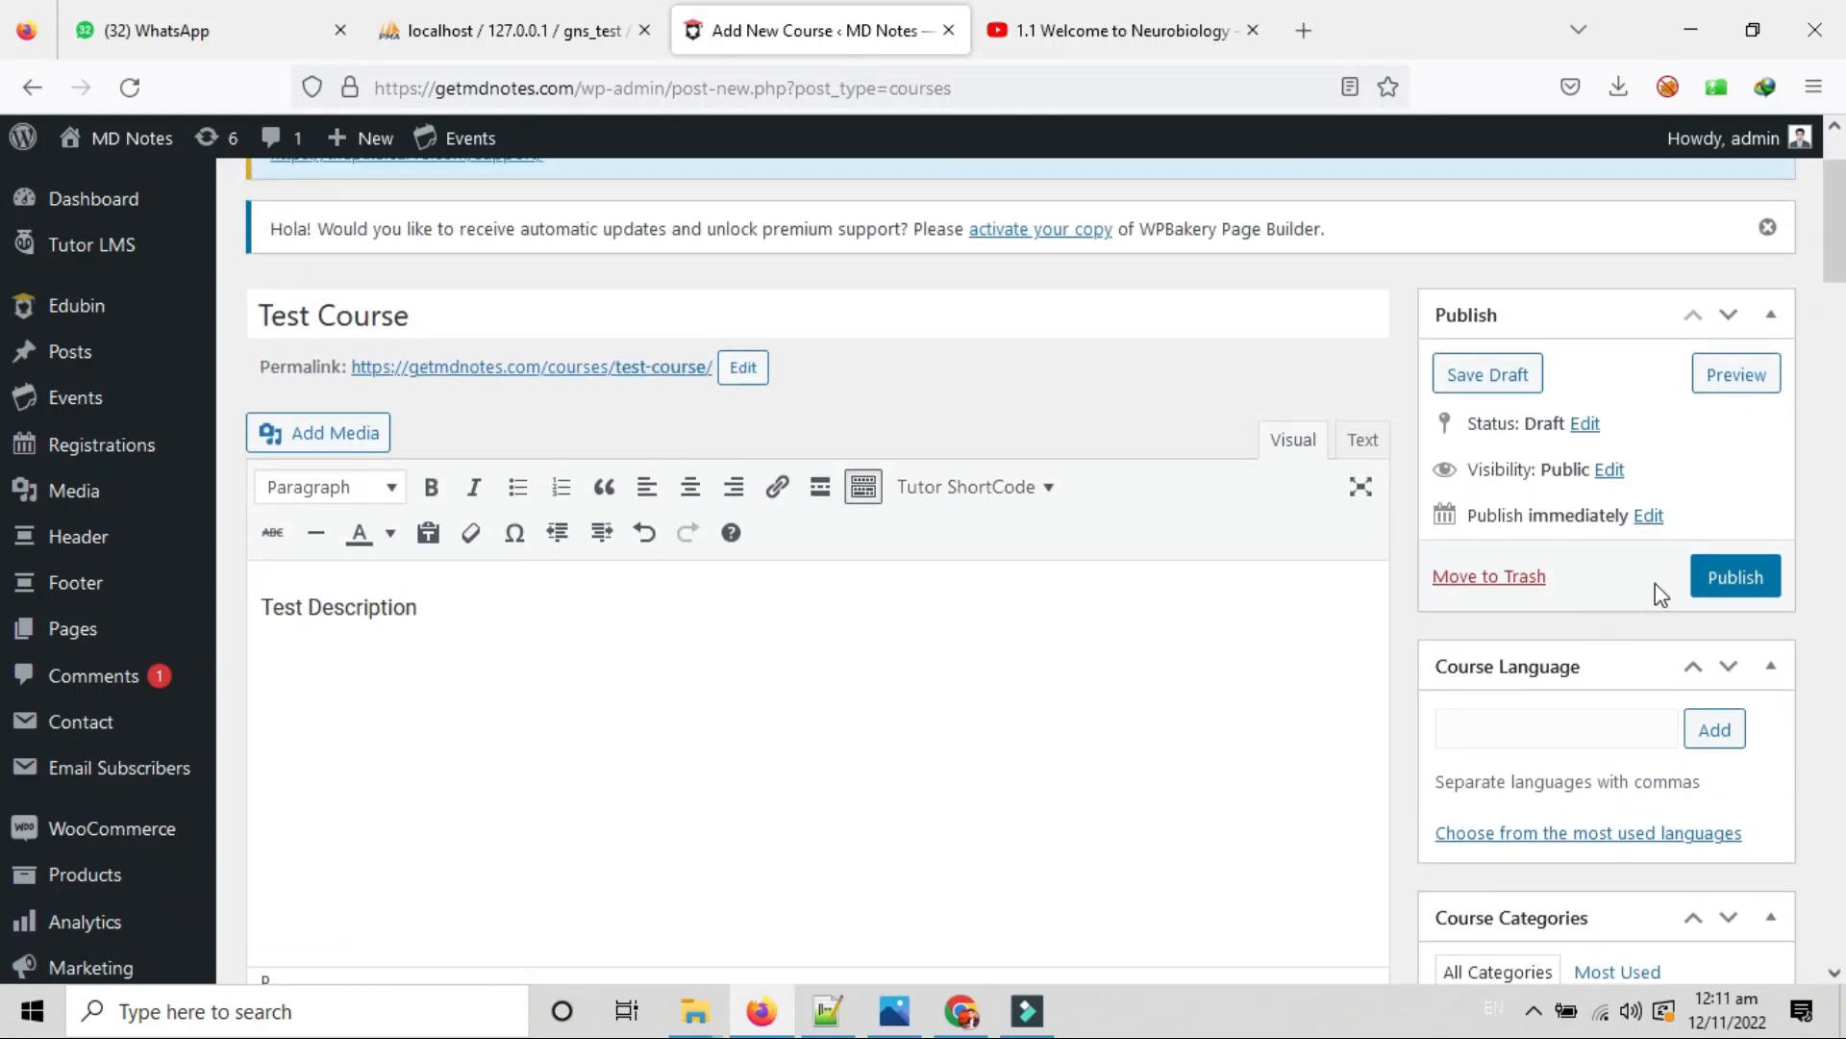
click(1737, 389)
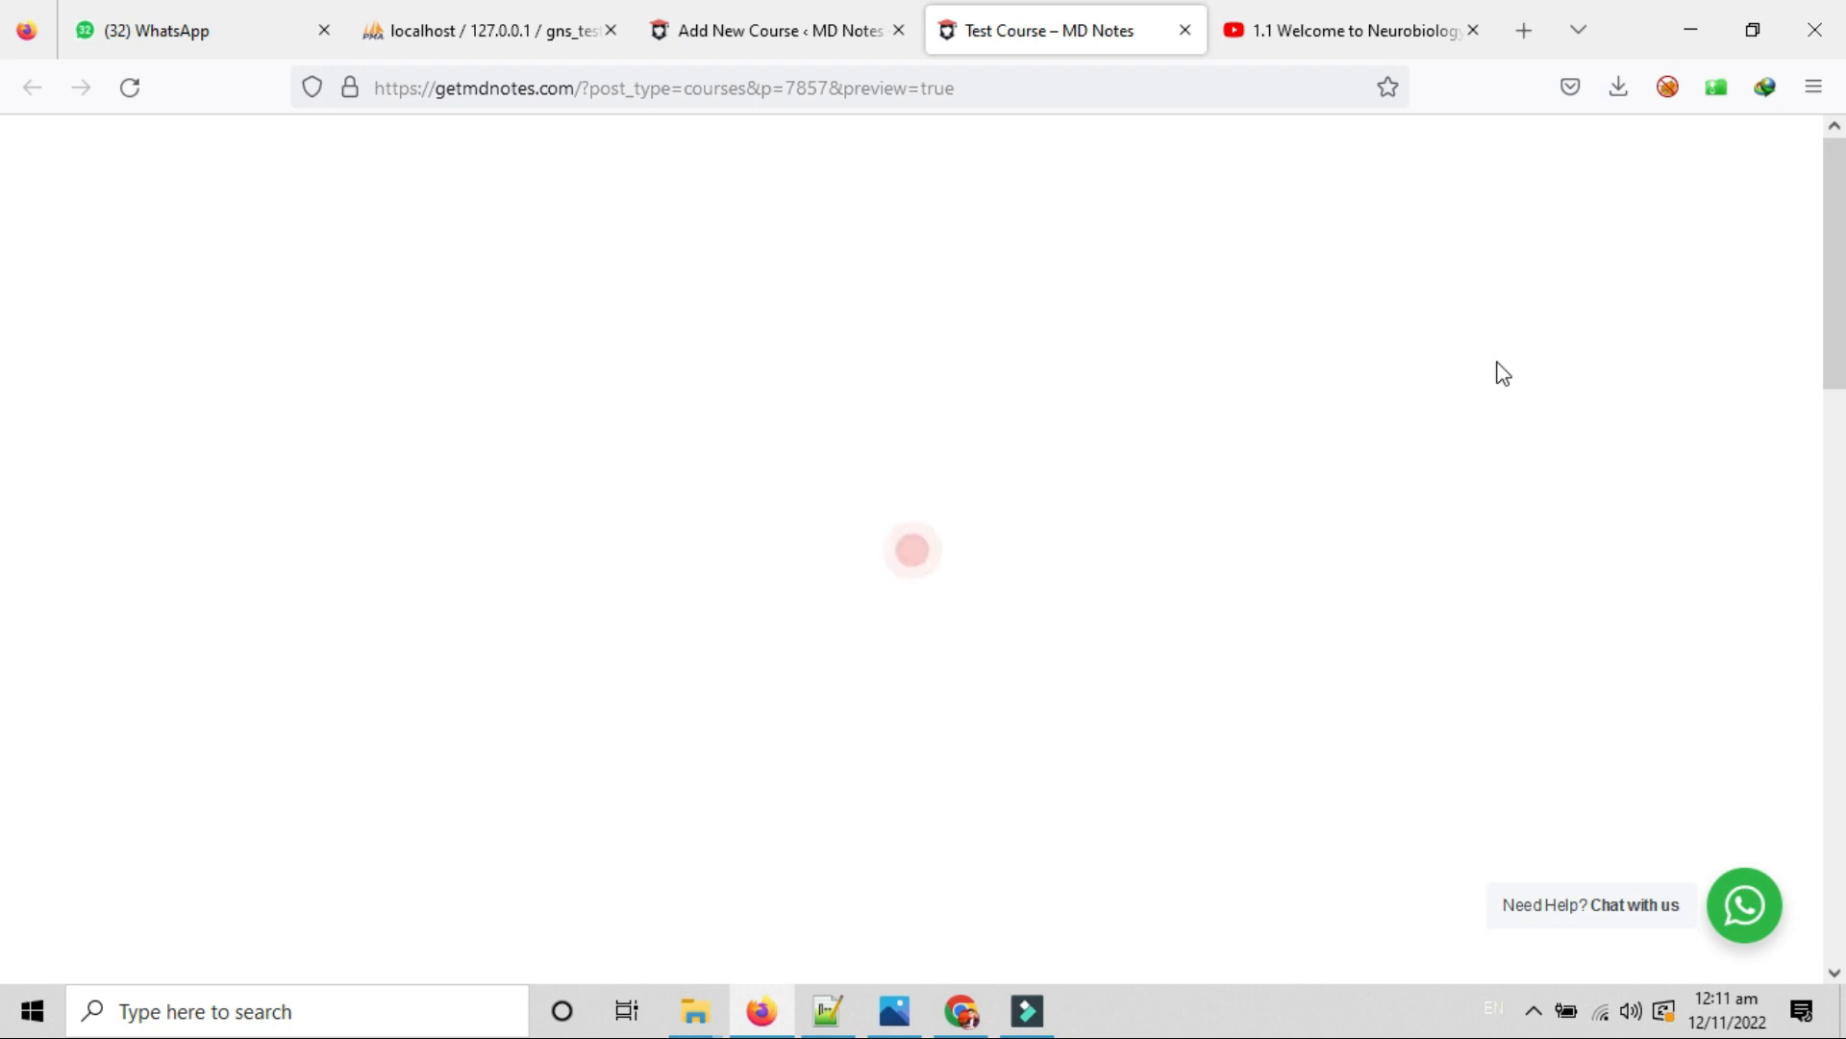
scroll(1373, 577, down, 3)
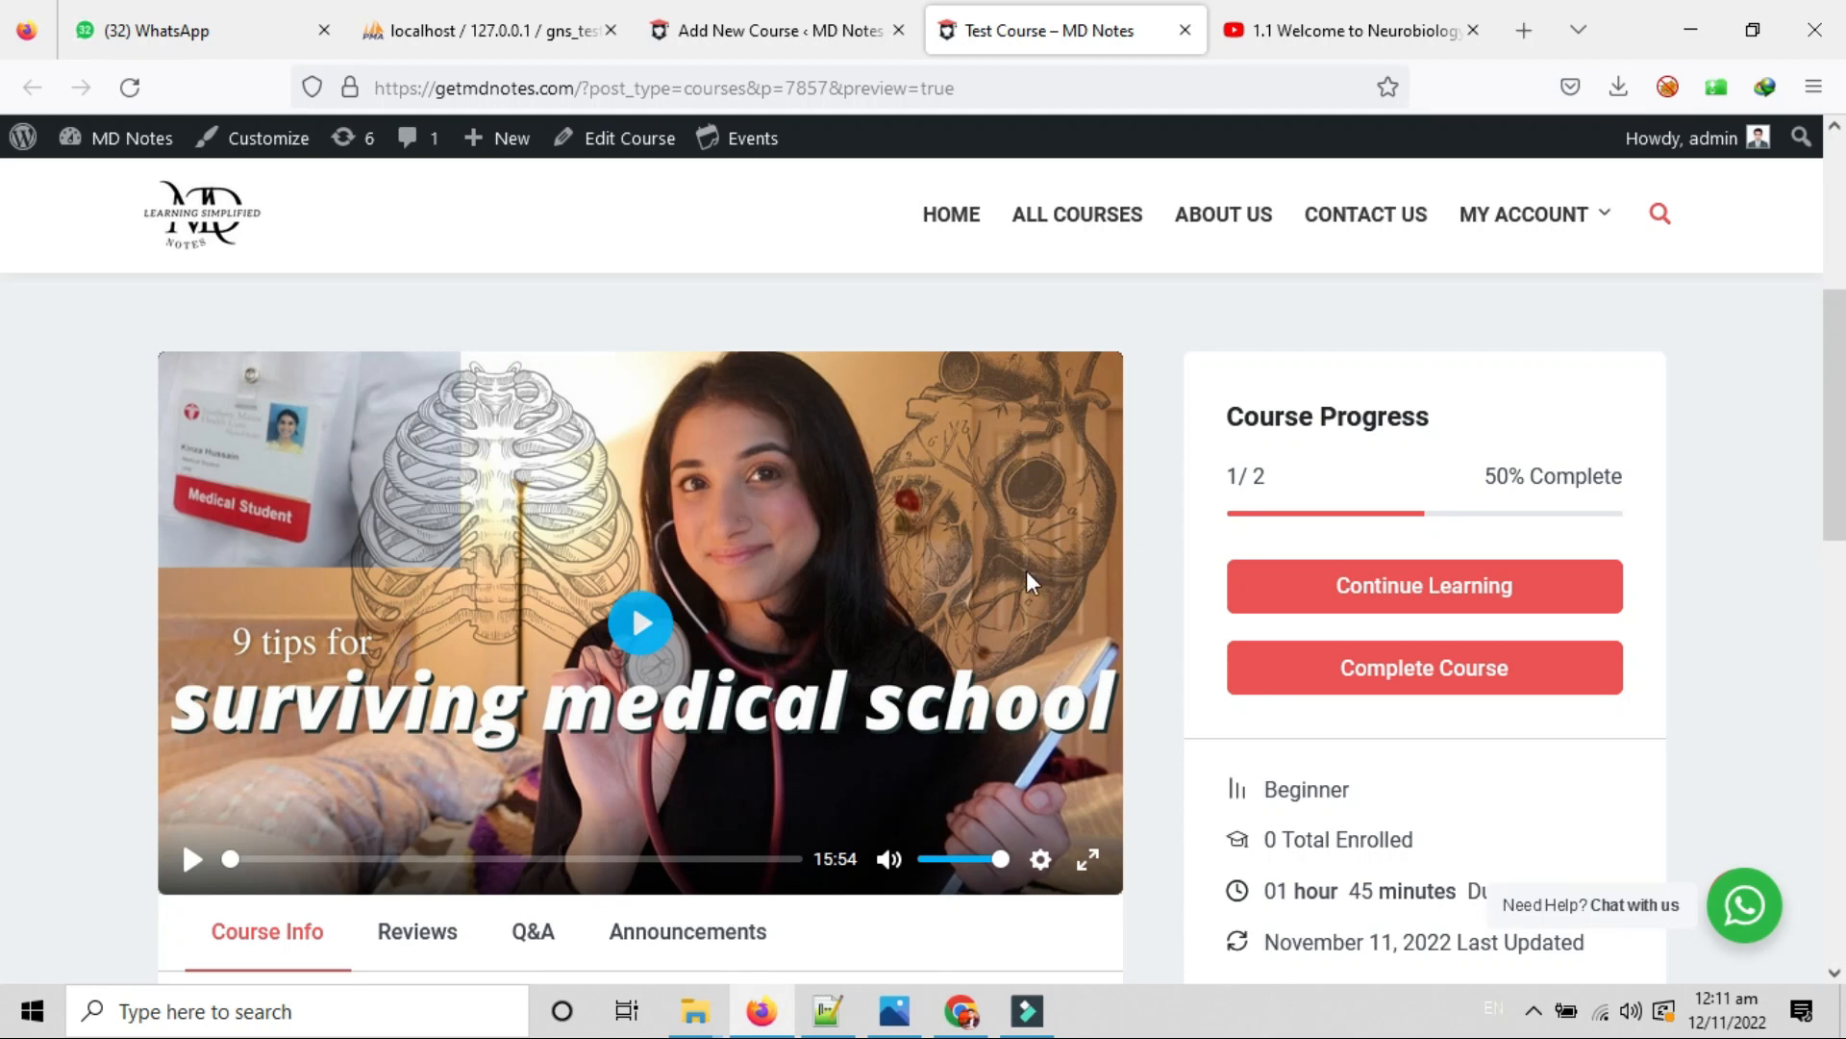
scroll(817, 567, down, 1)
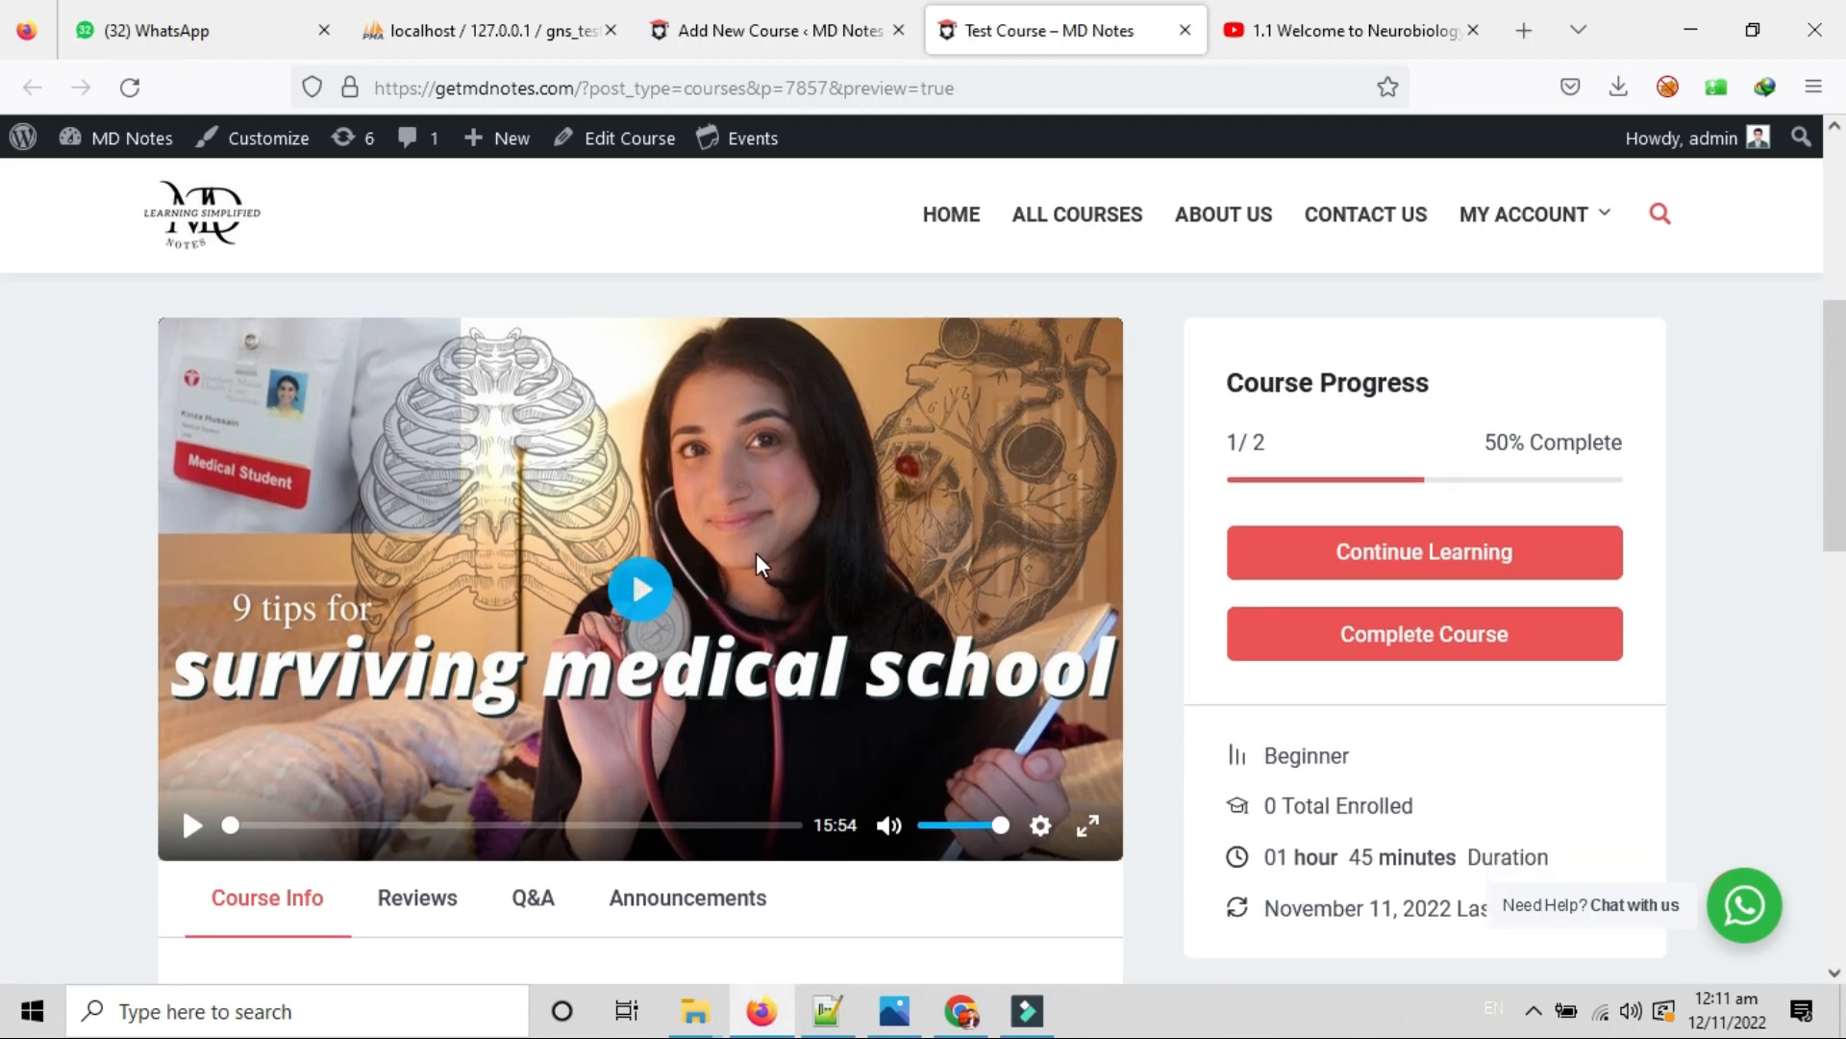
drag(1232, 399, 1199, 453)
scroll(1174, 462, down, 2)
scroll(1192, 452, up, 1)
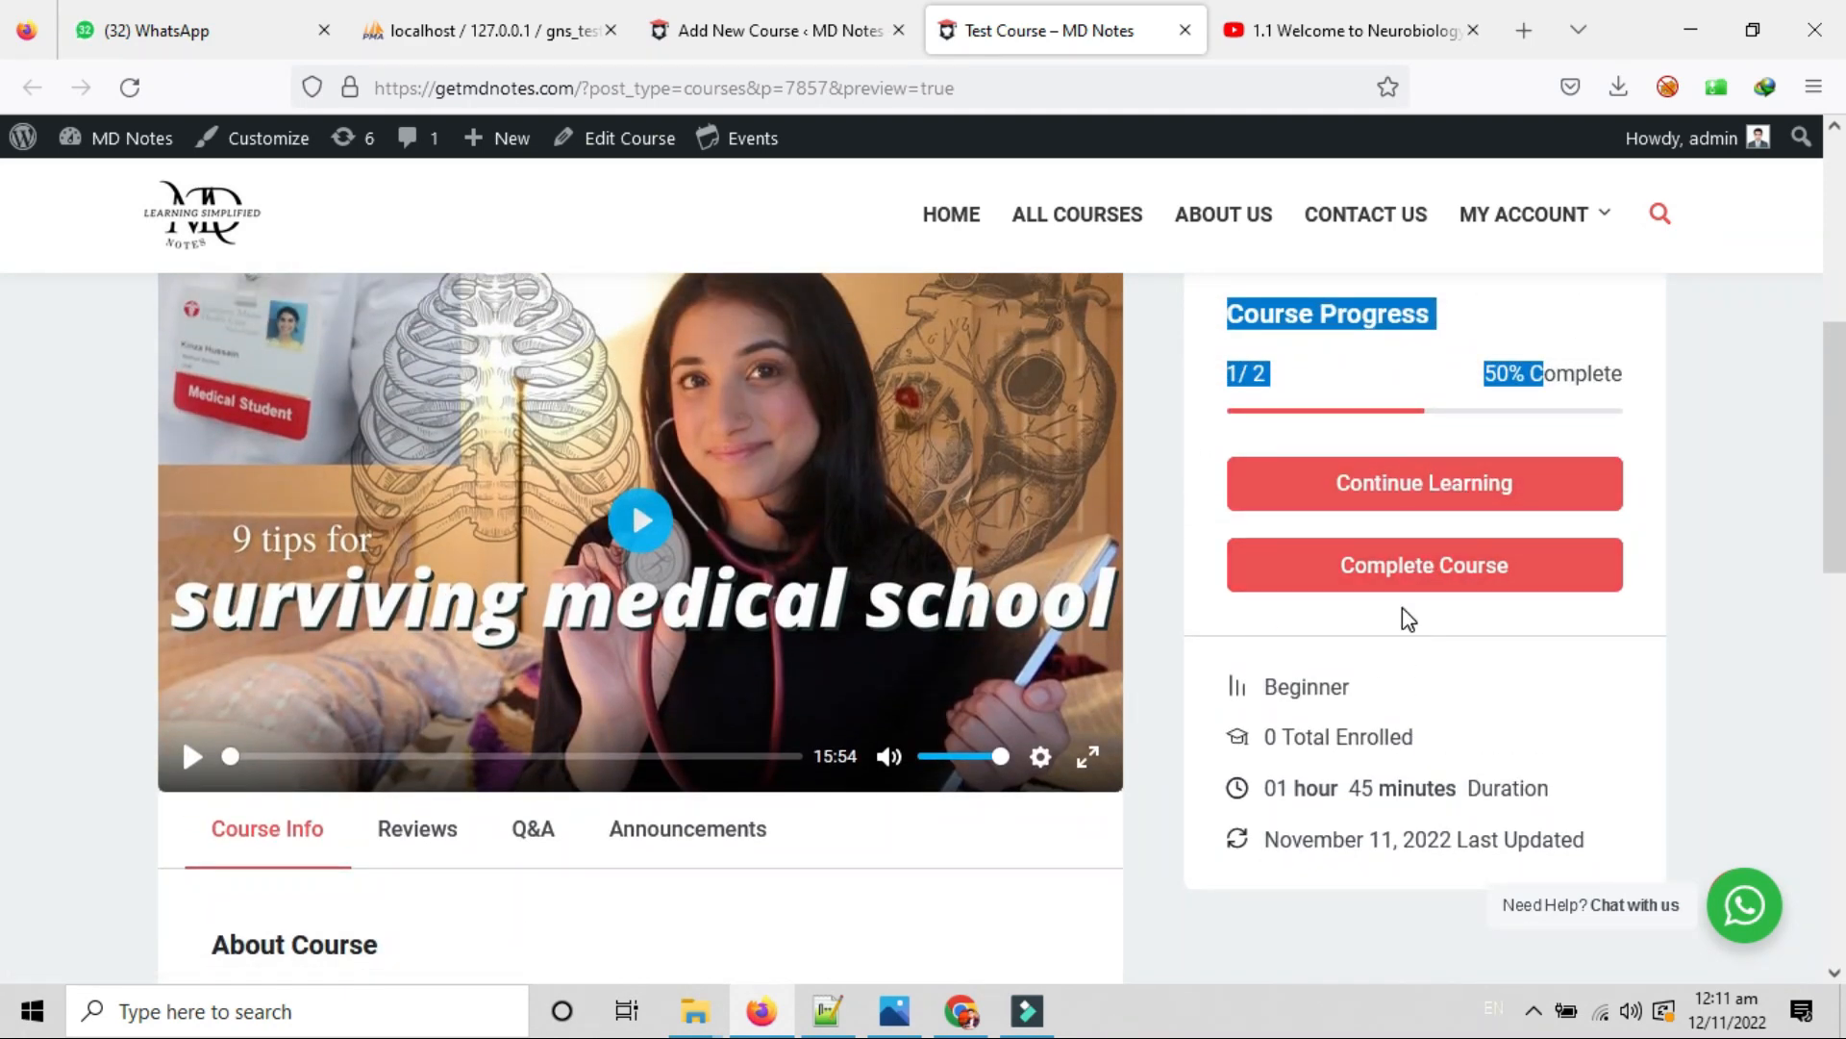
scroll(1421, 580, up, 1)
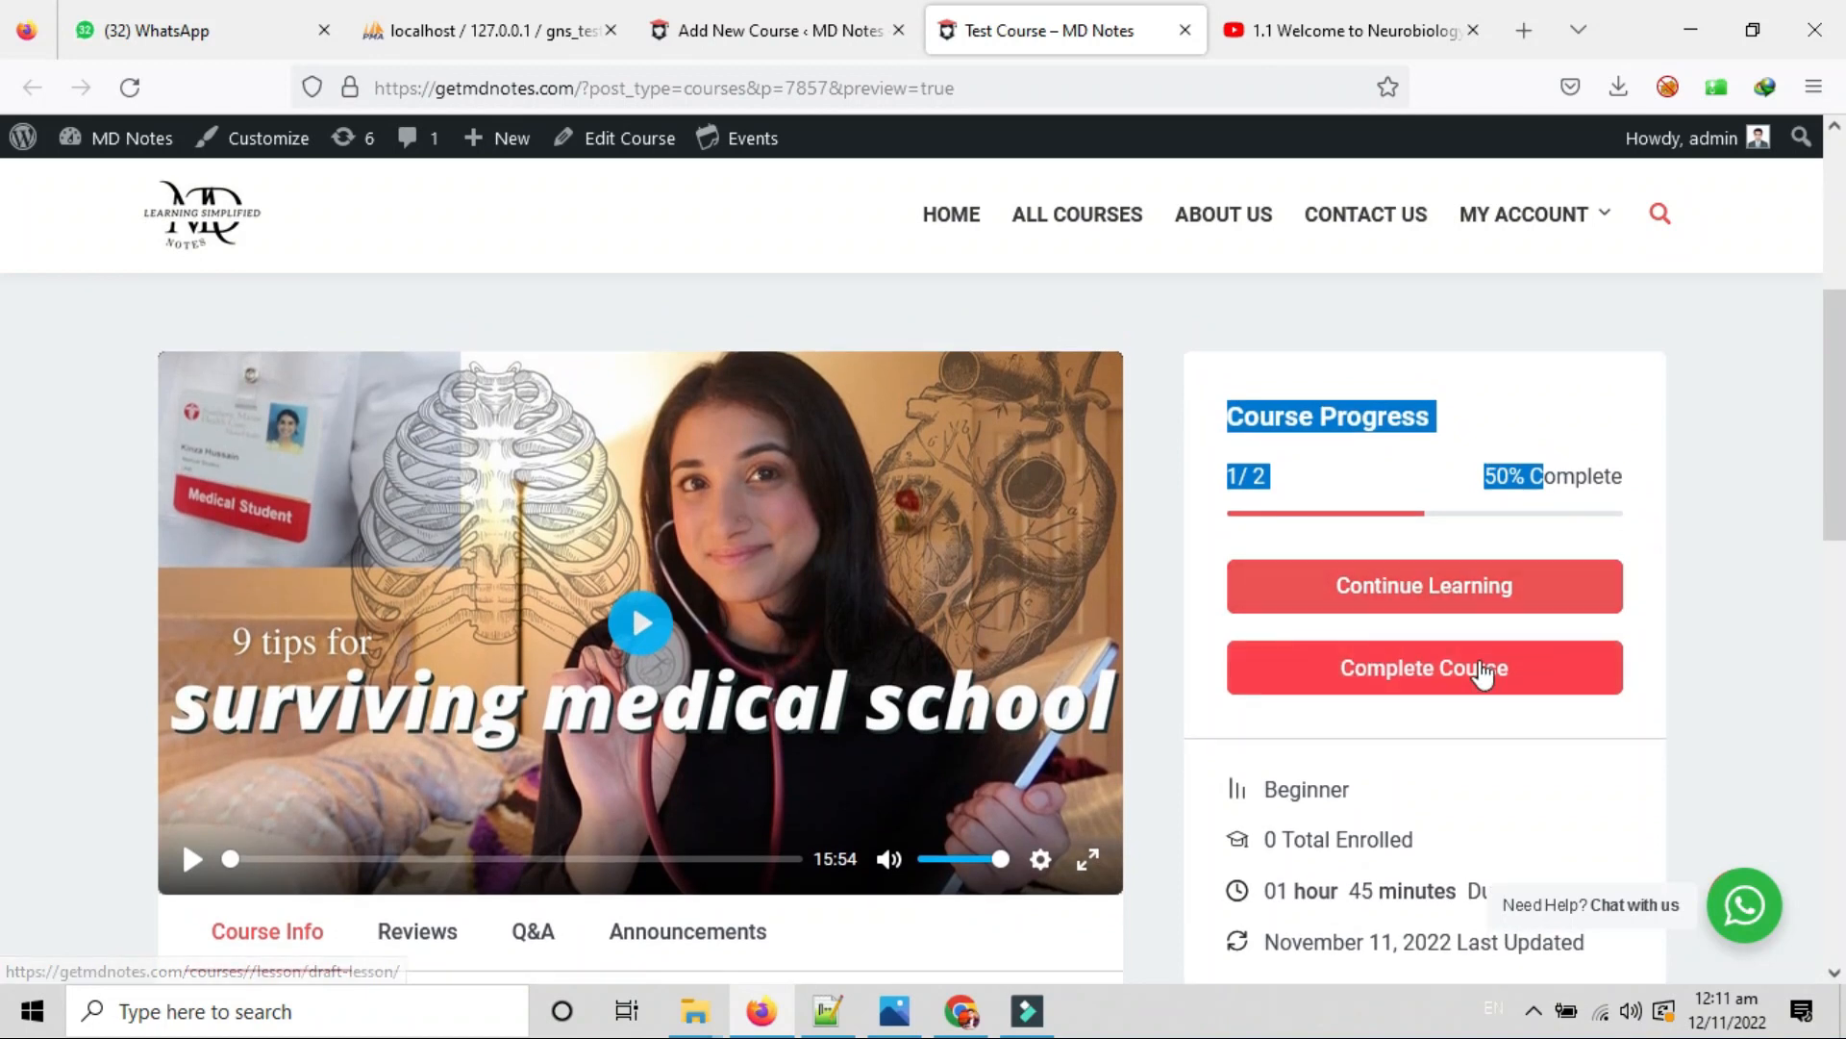
scroll(1641, 653, down, 2)
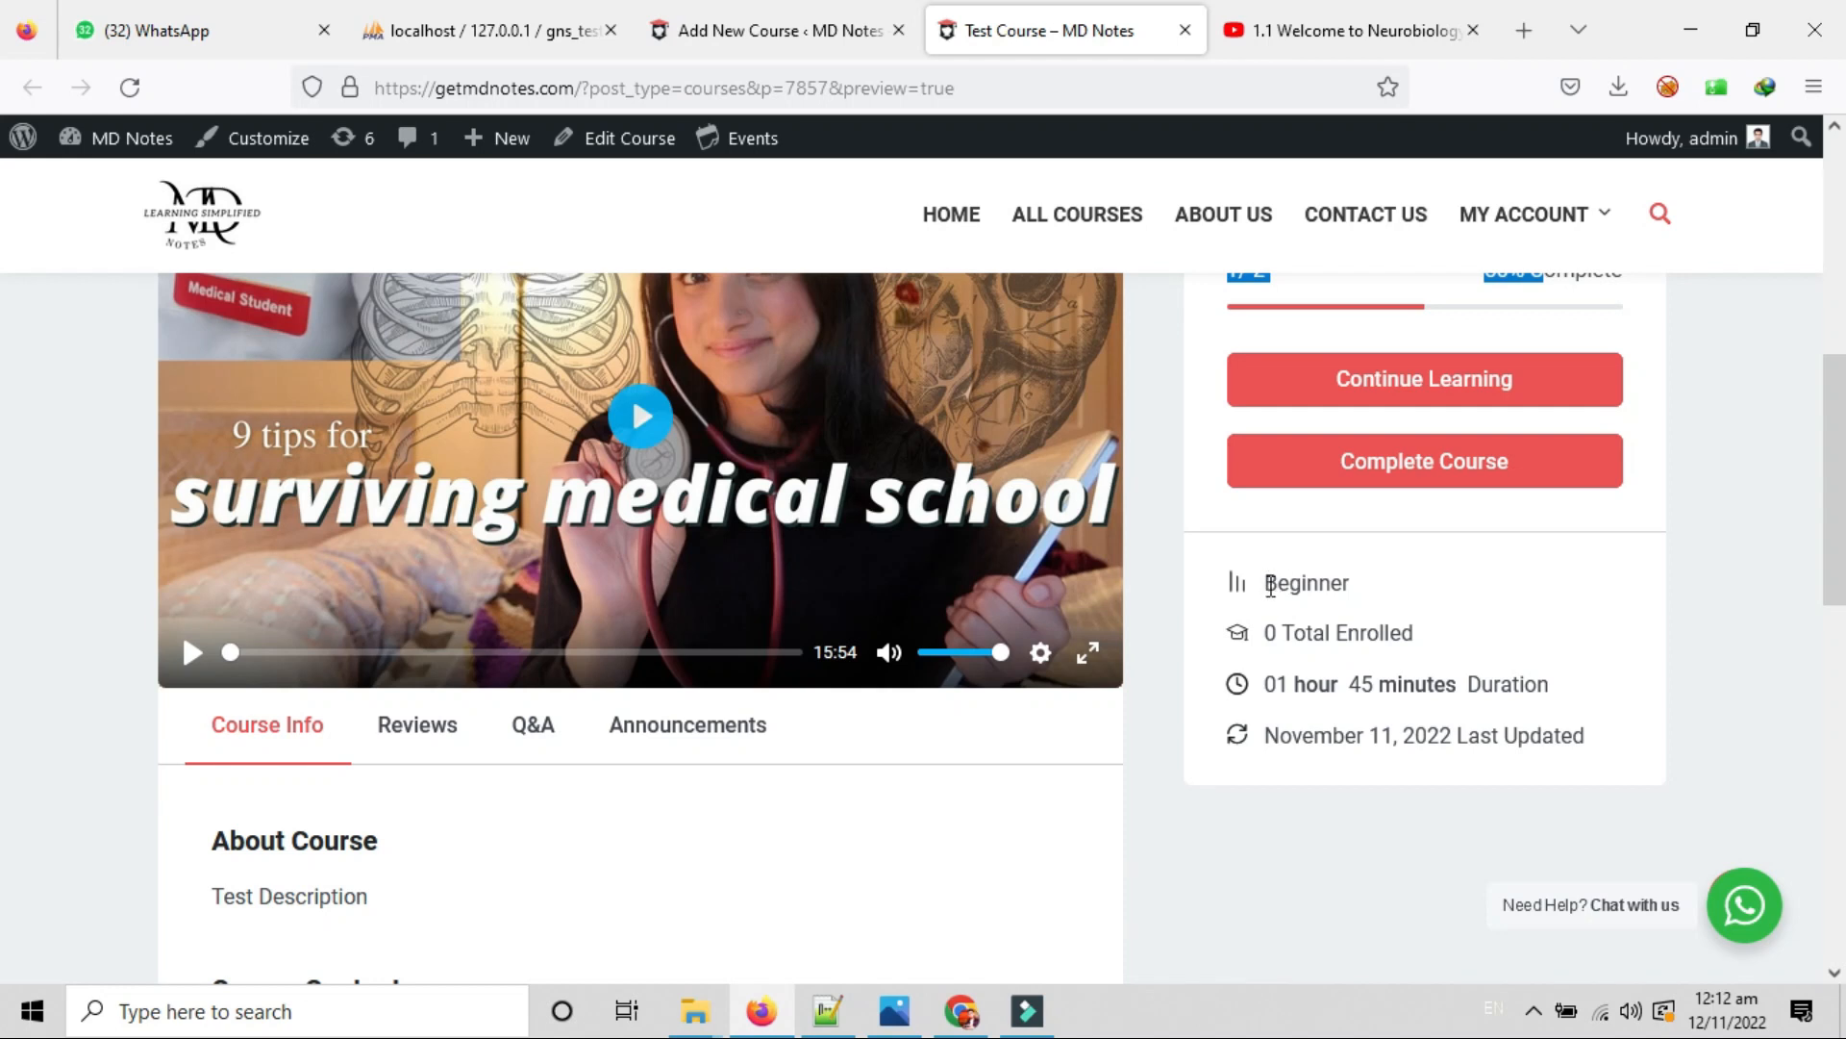
drag(1271, 587, 1386, 592)
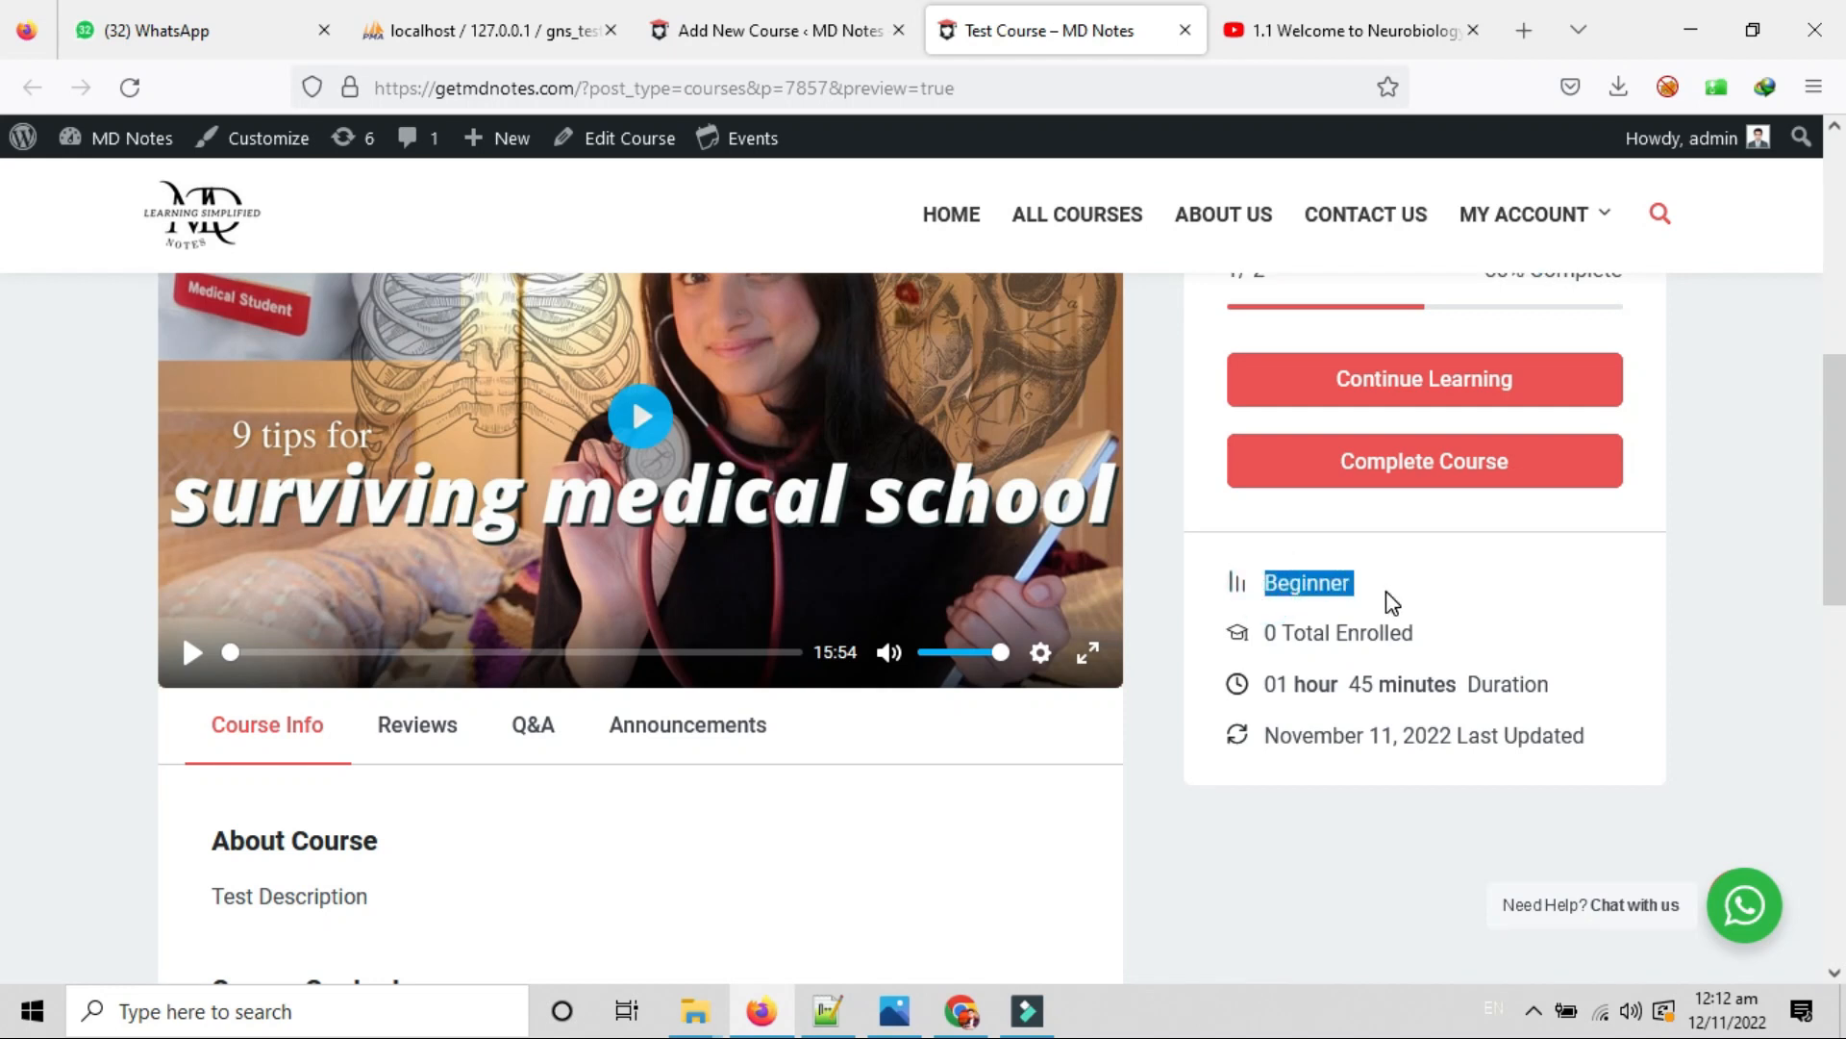
drag(1266, 635, 1447, 659)
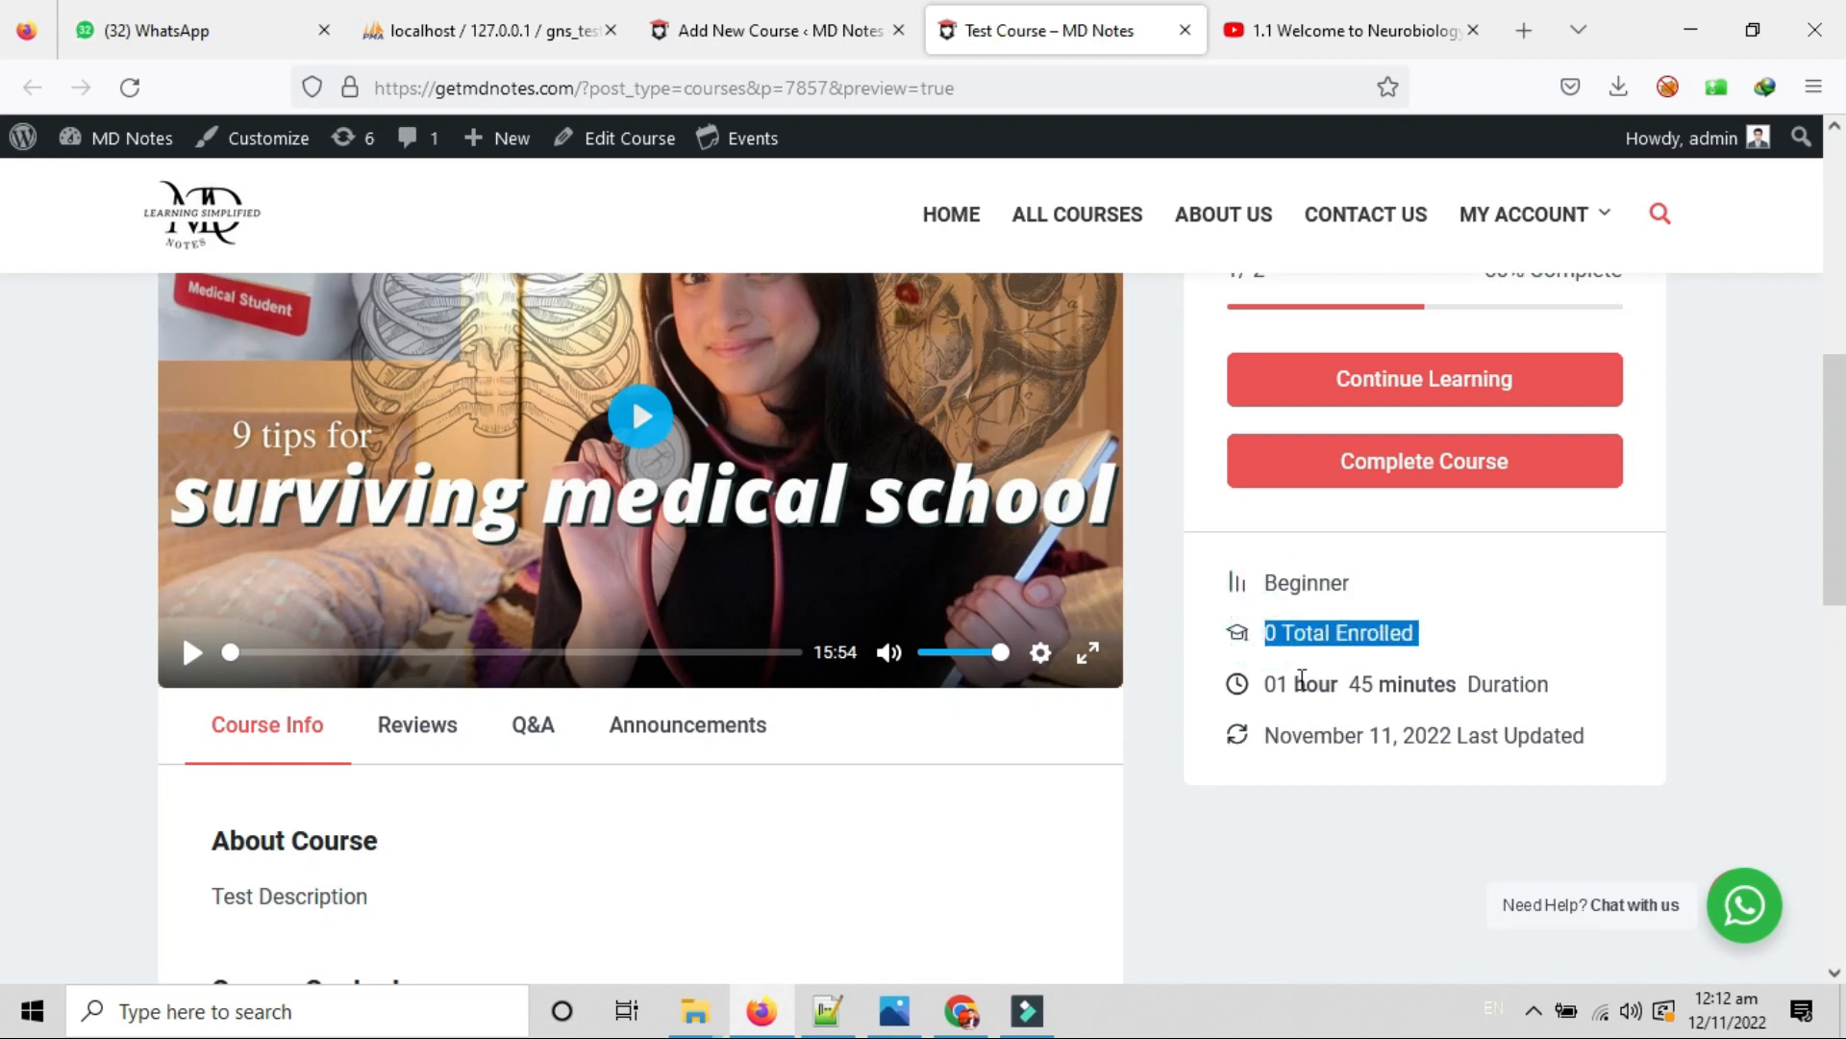
drag(1259, 688, 1581, 690)
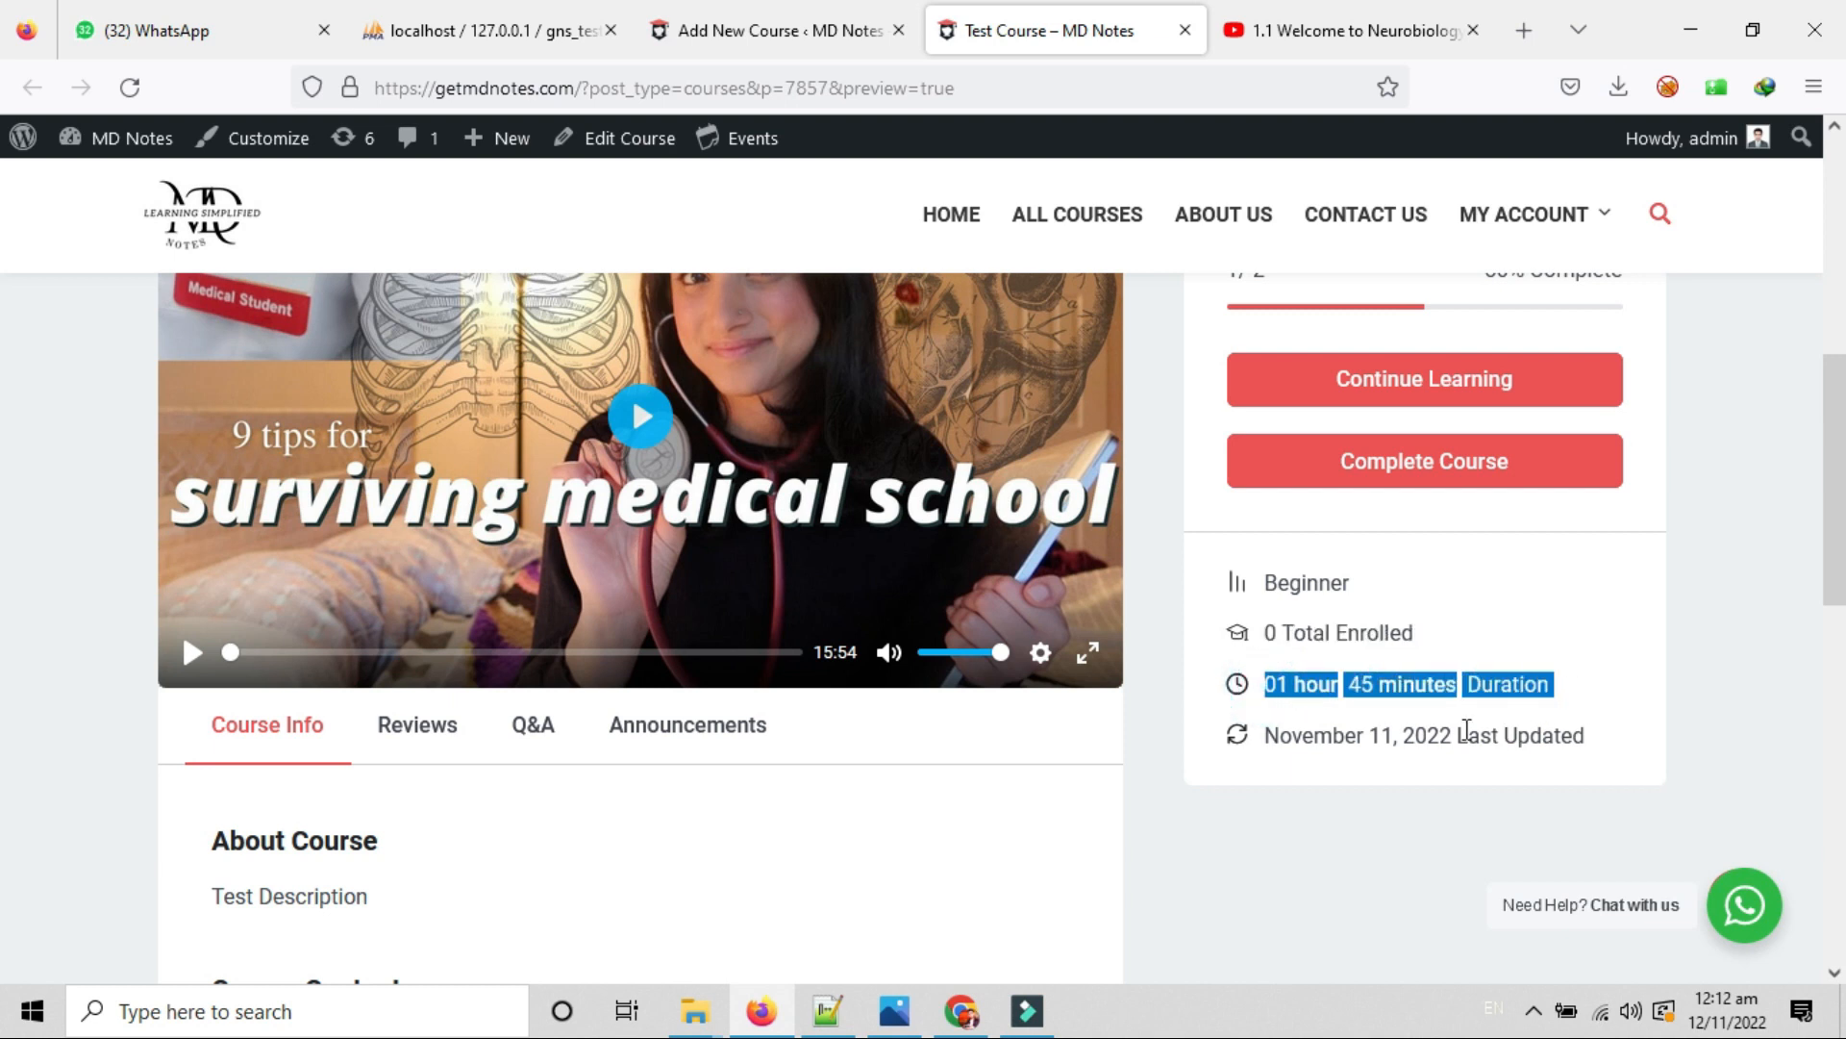
drag(1285, 740, 1427, 742)
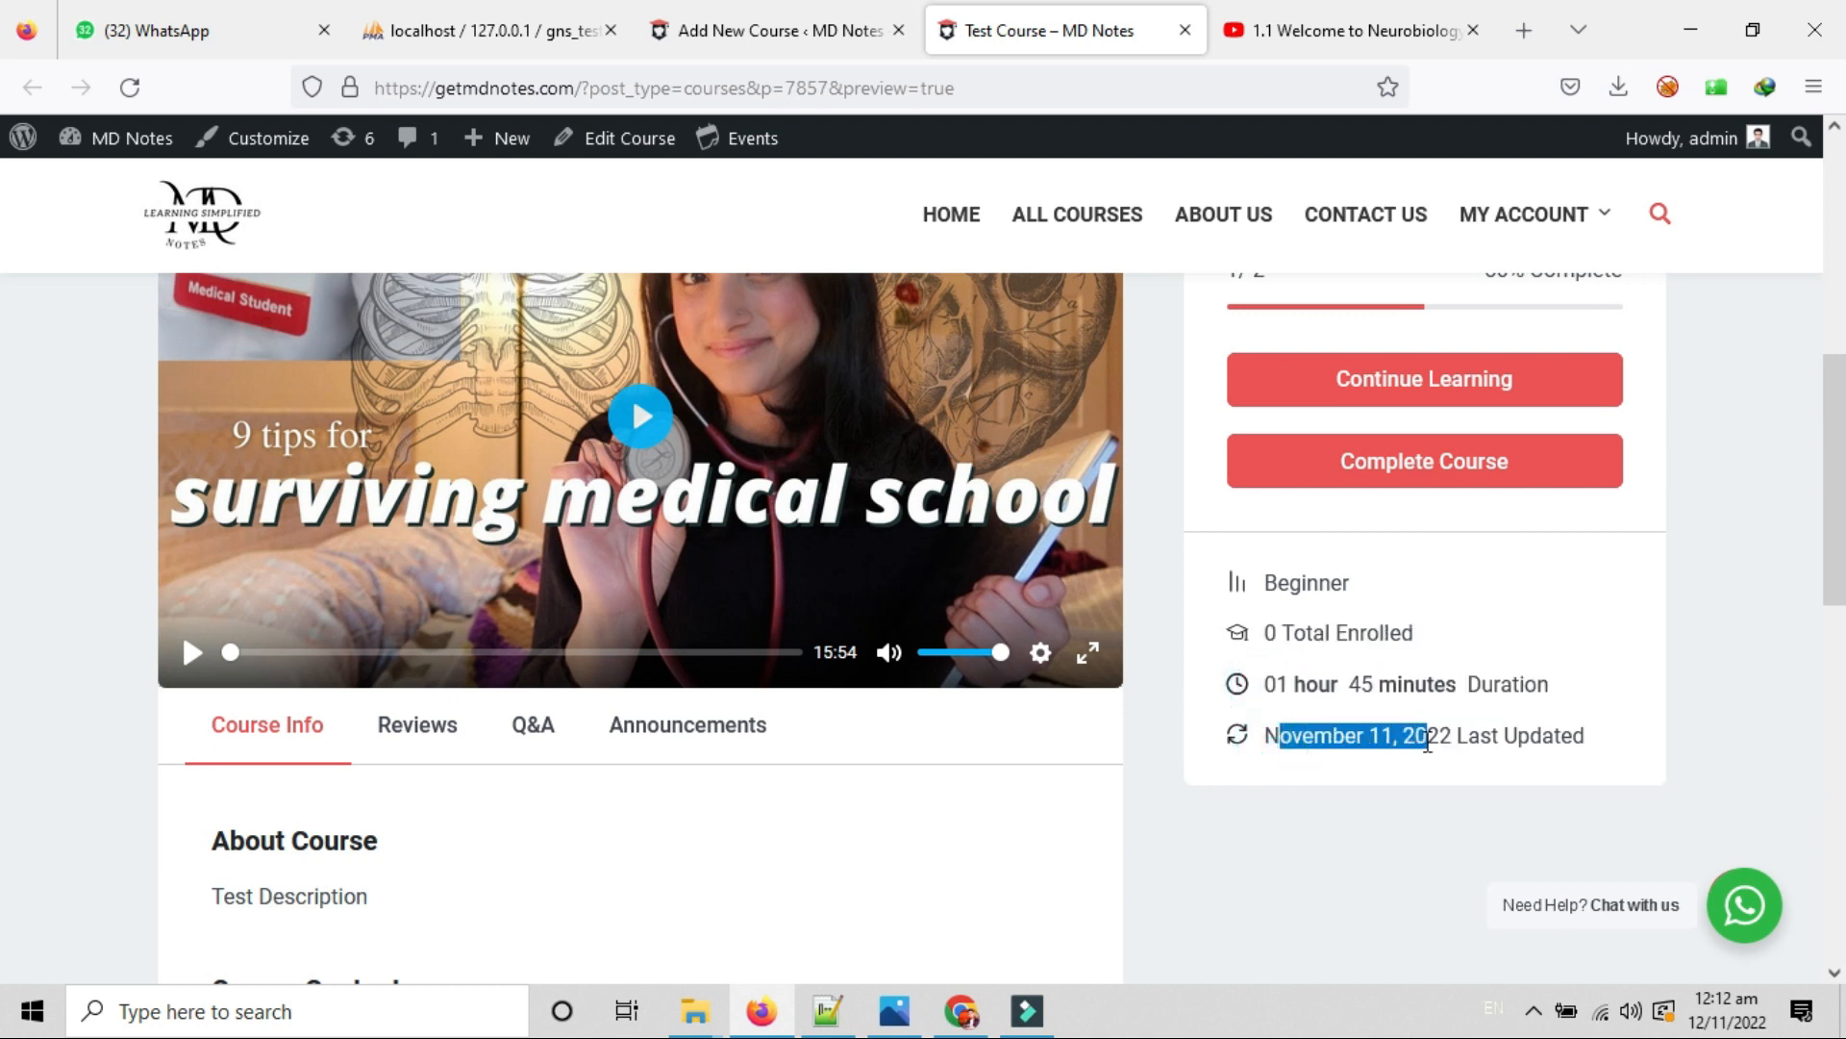
scroll(931, 603, down, 2)
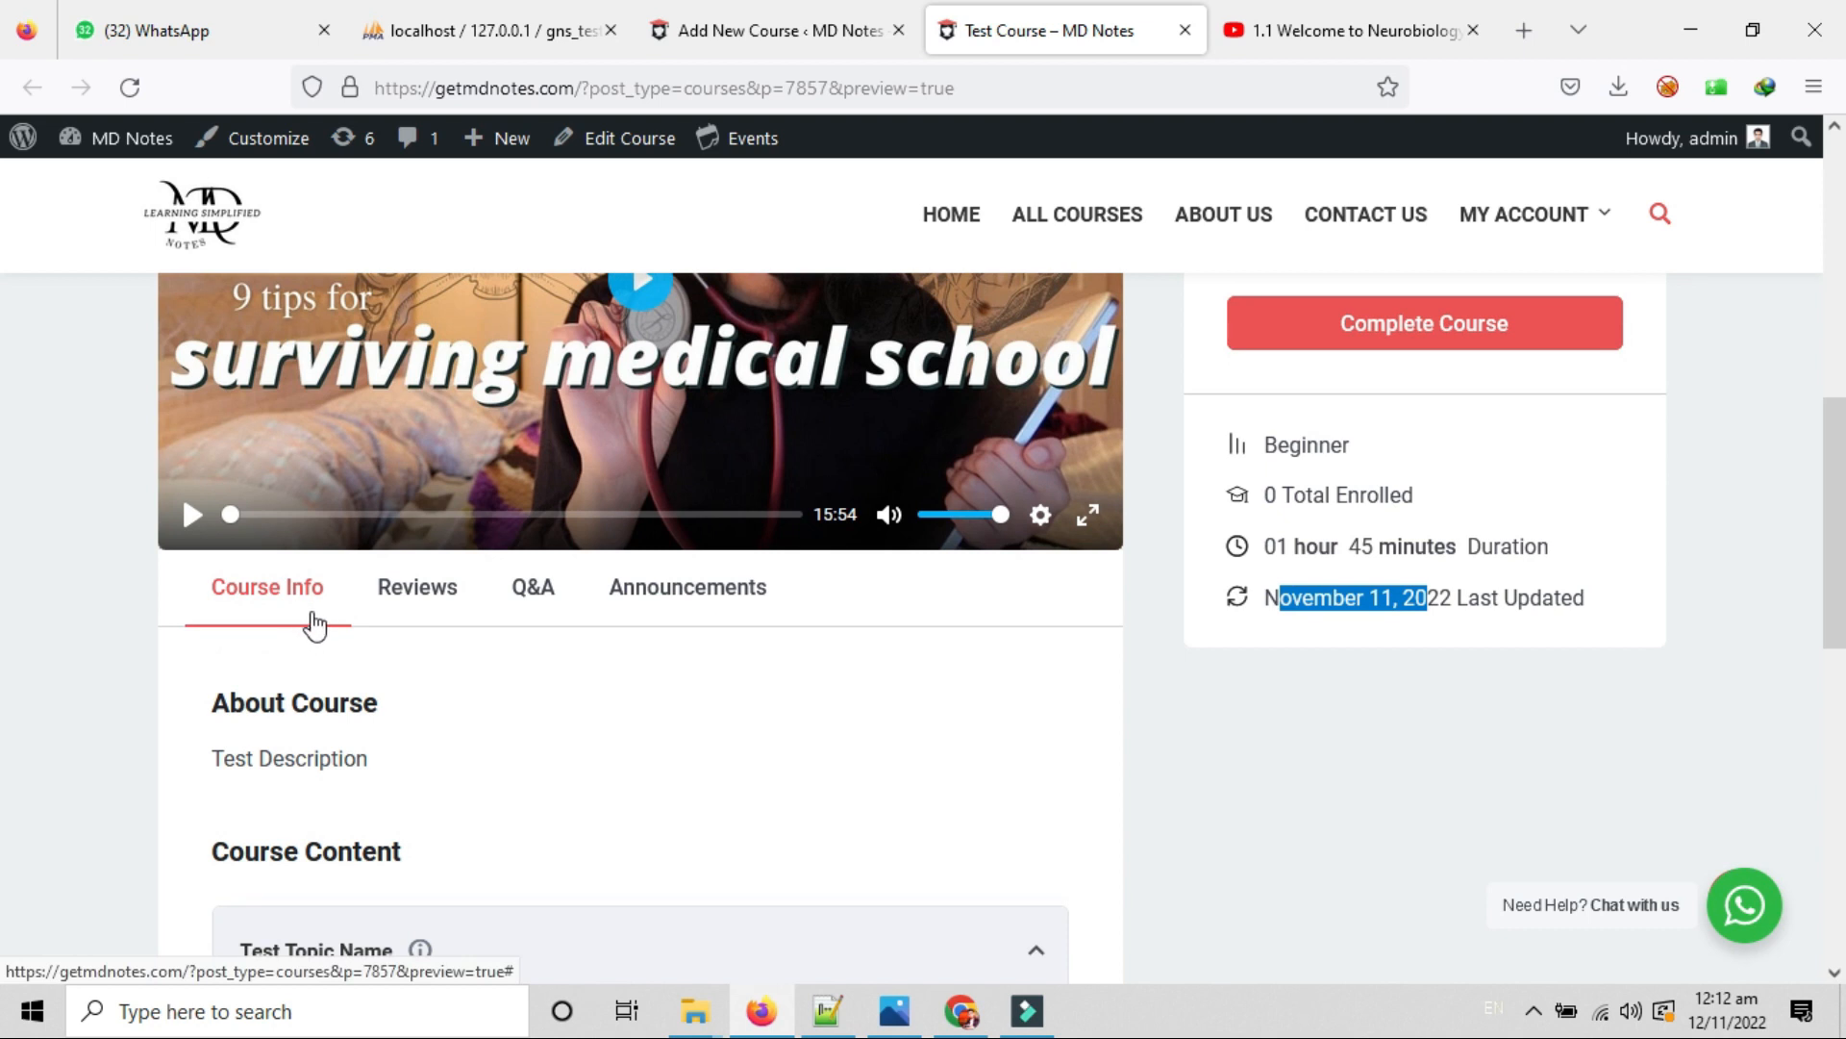
scroll(293, 602, down, 2)
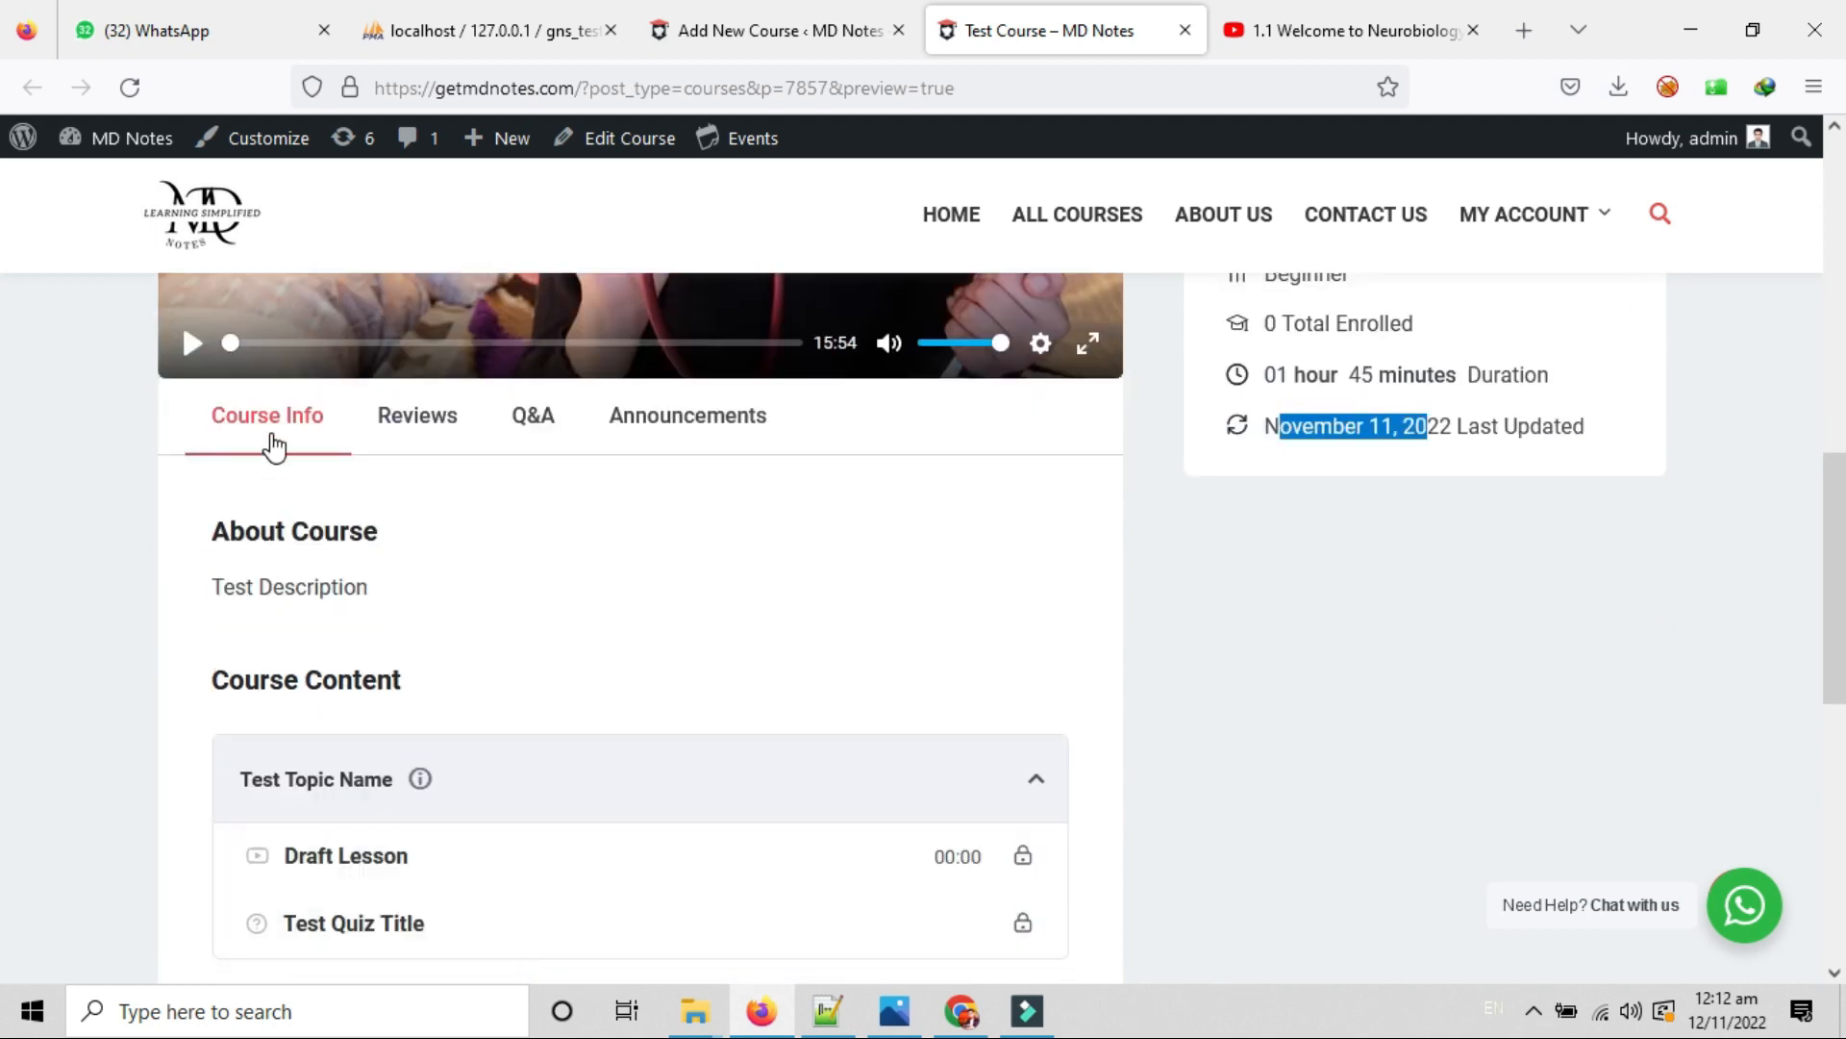
drag(229, 531, 349, 530)
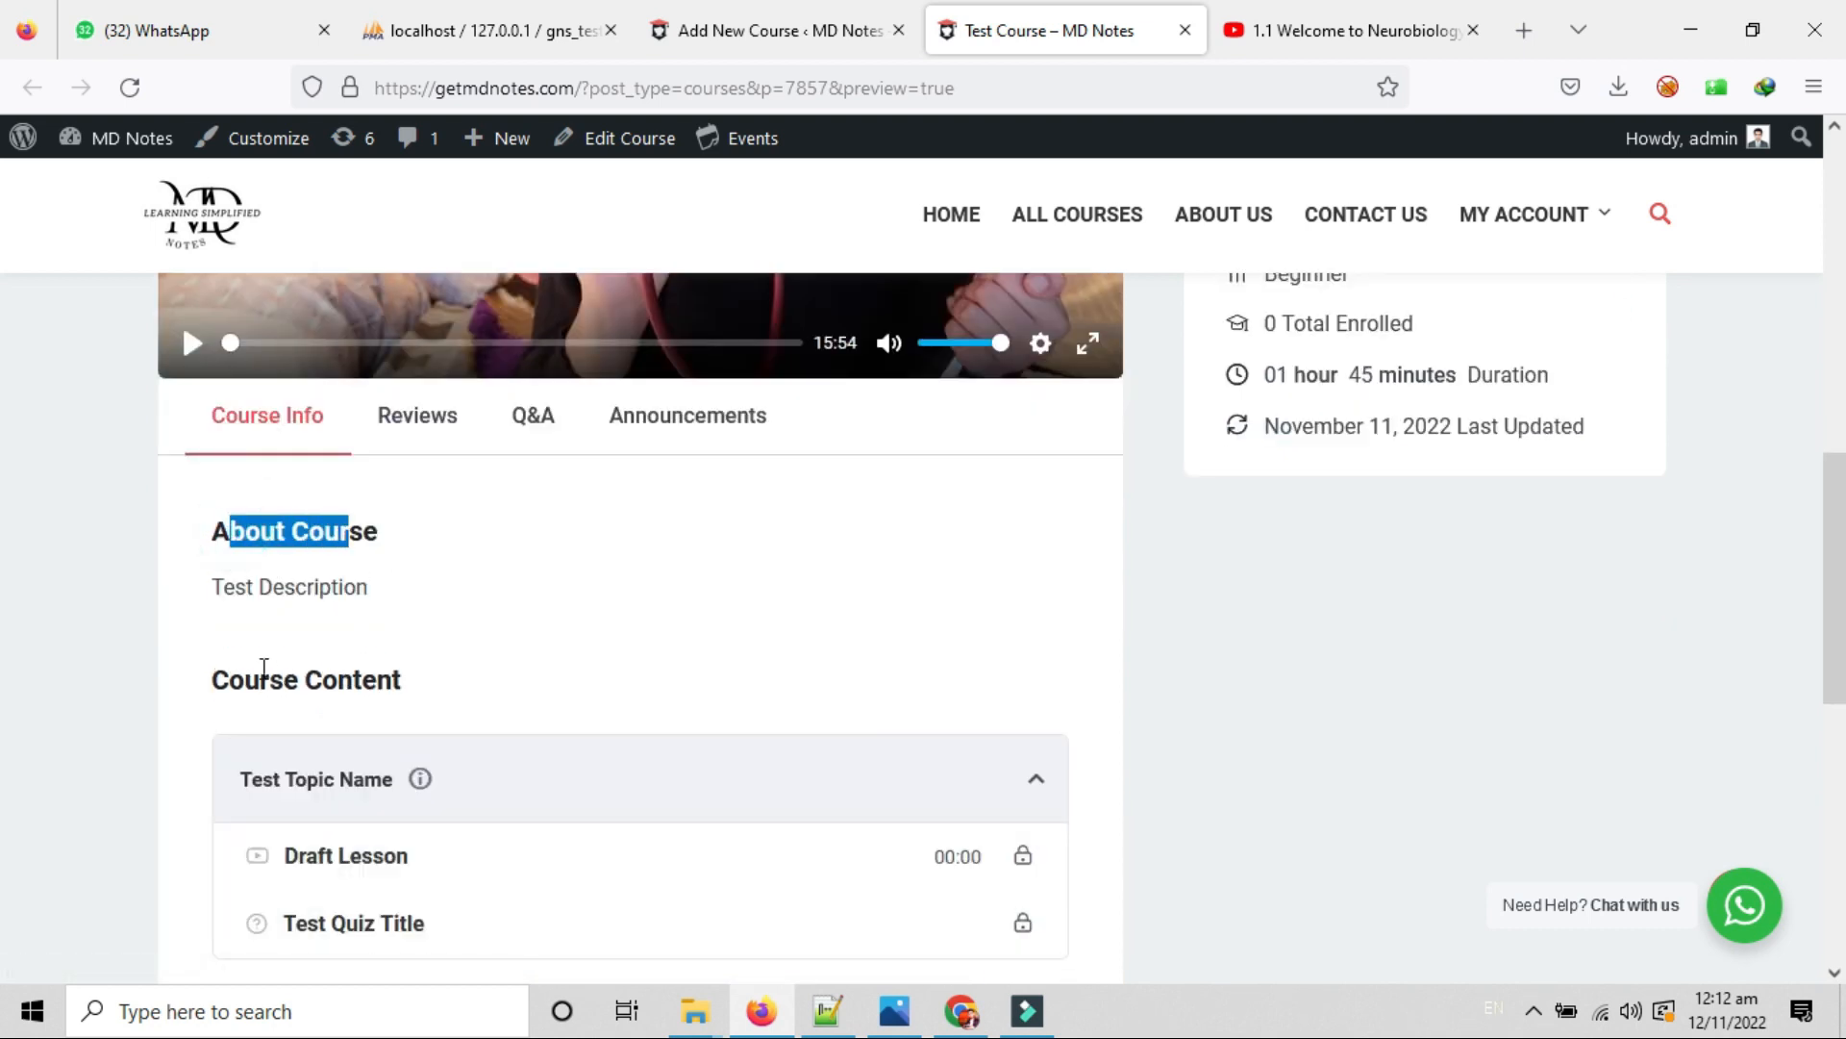
drag(224, 588, 408, 602)
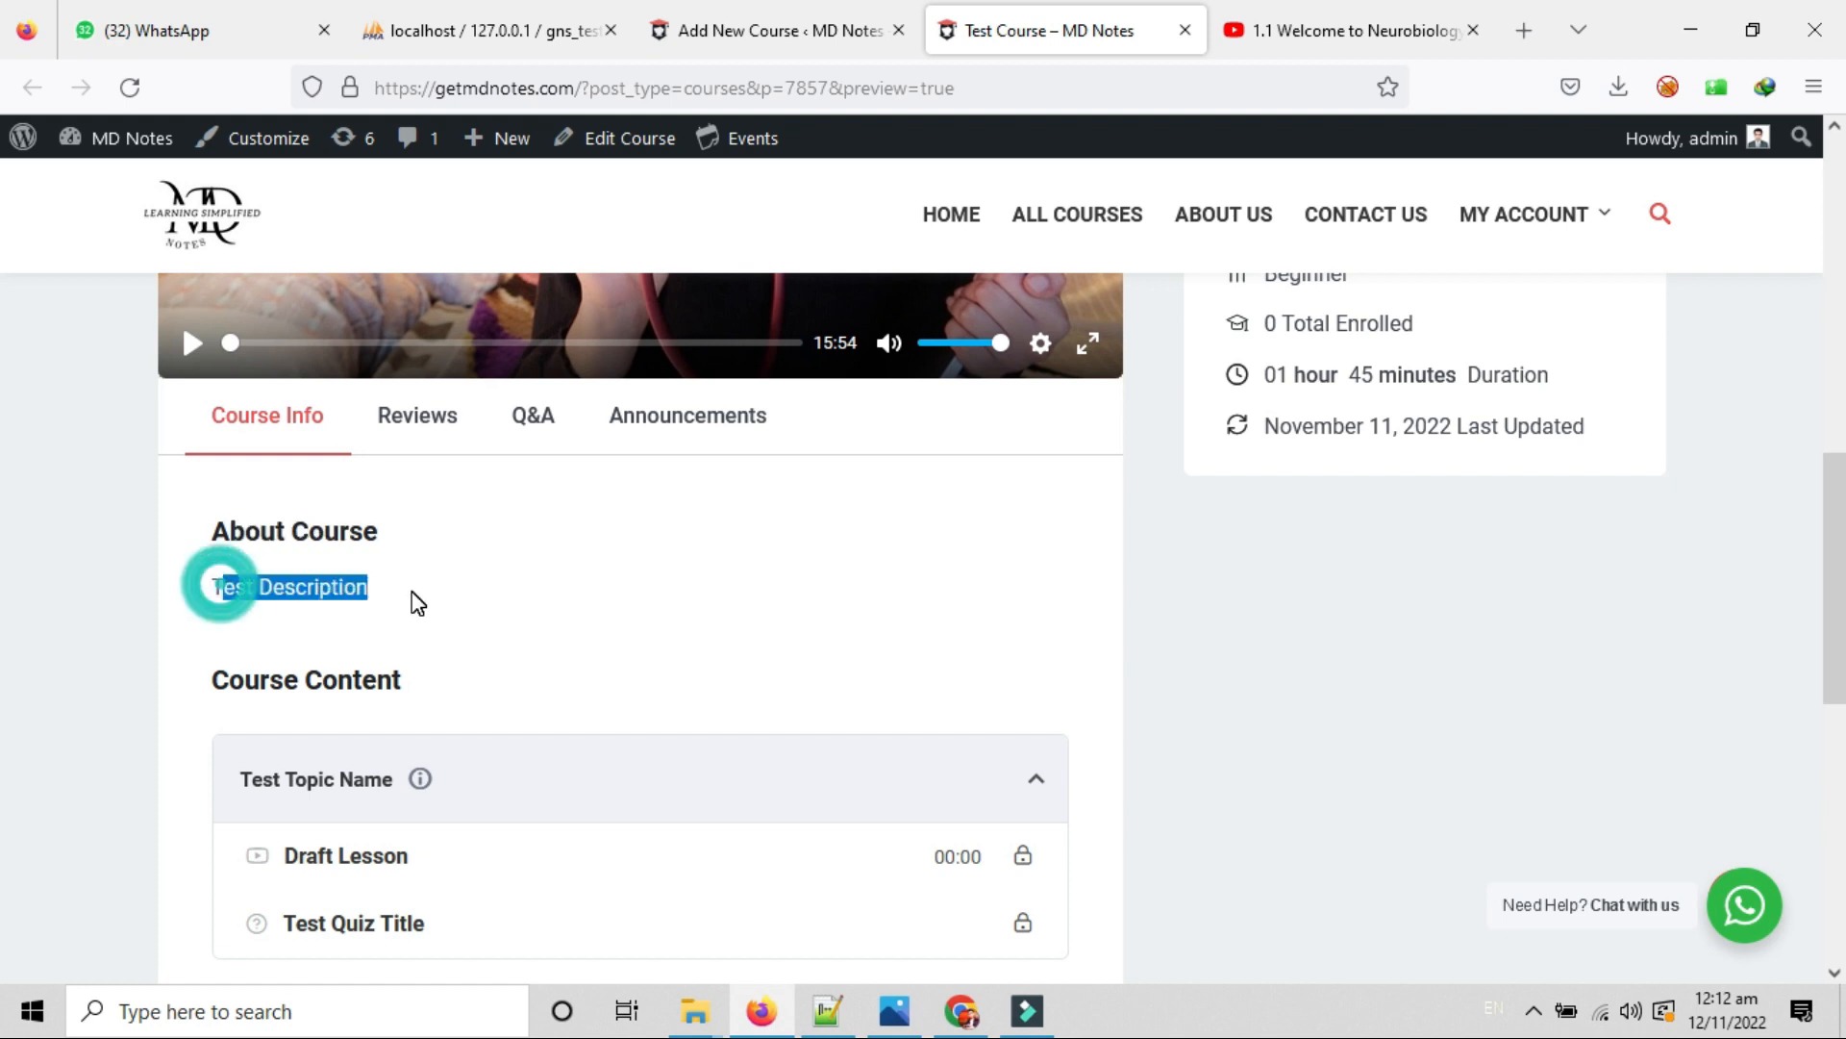
scroll(453, 539, down, 2)
scroll(219, 570, up, 1)
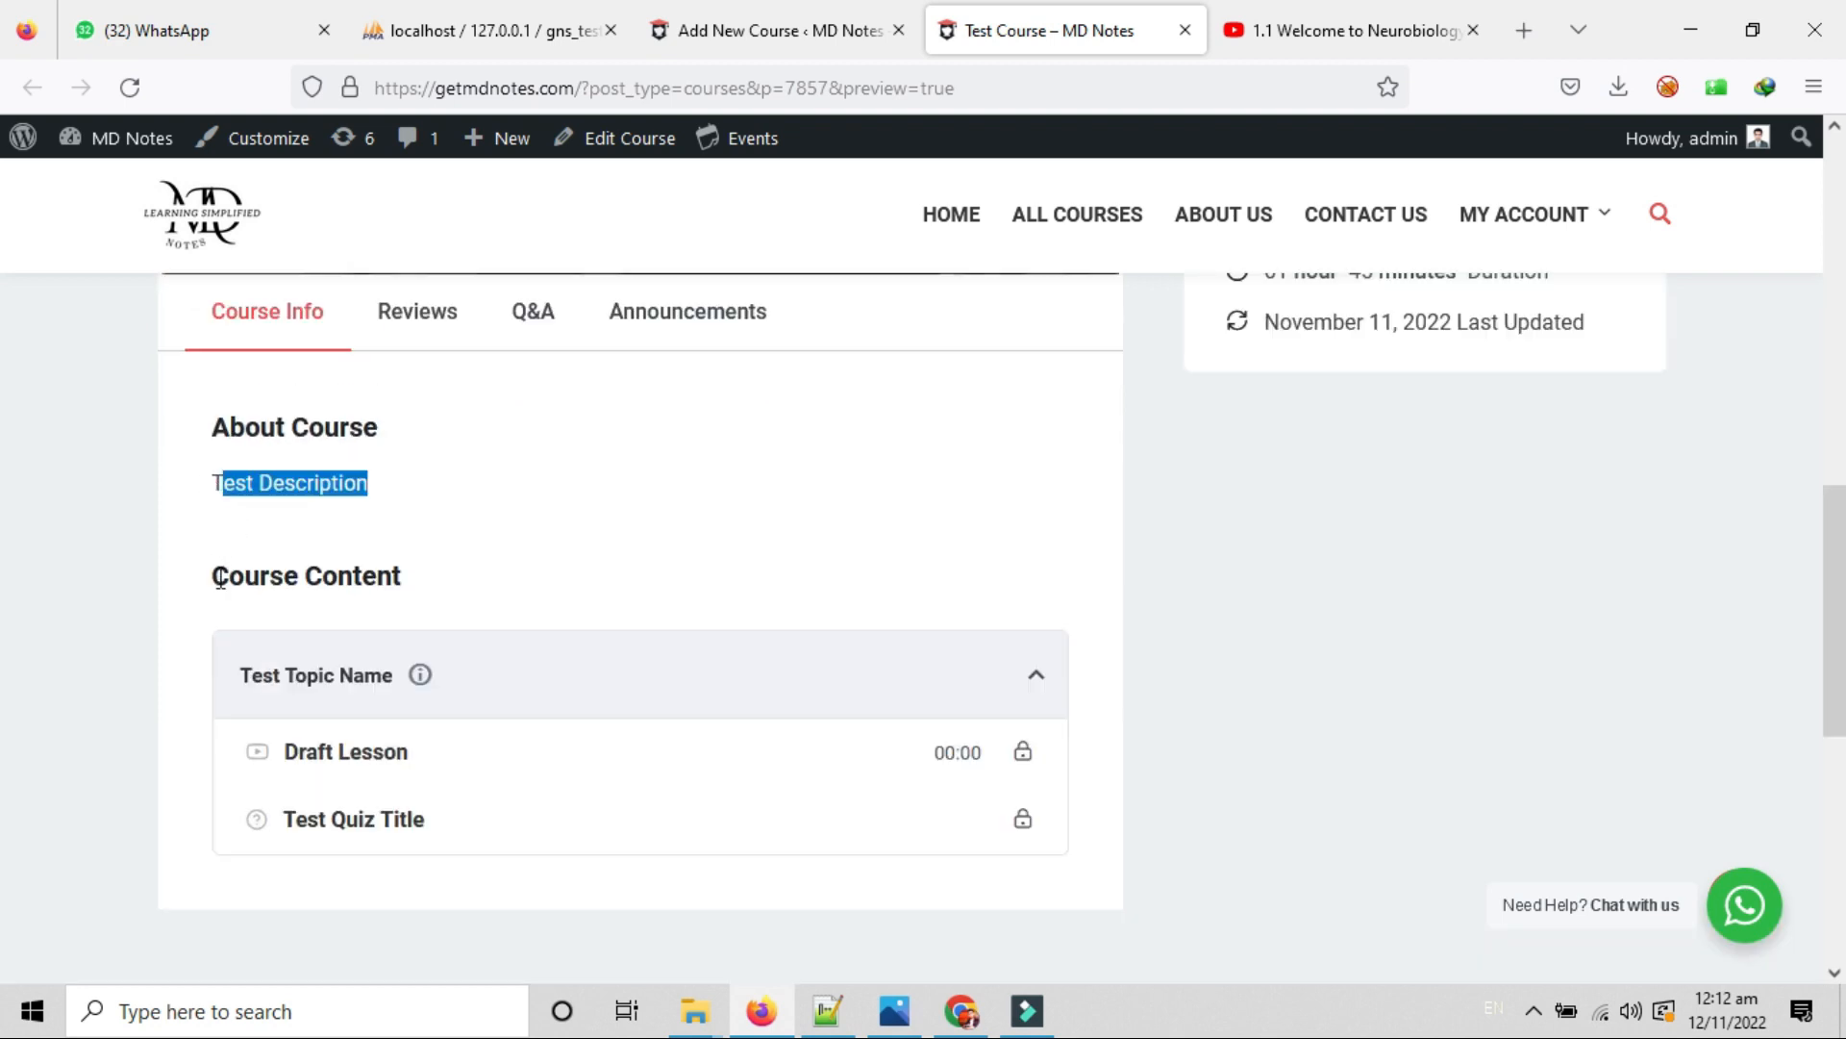
drag(220, 578, 465, 584)
scroll(470, 586, down, 1)
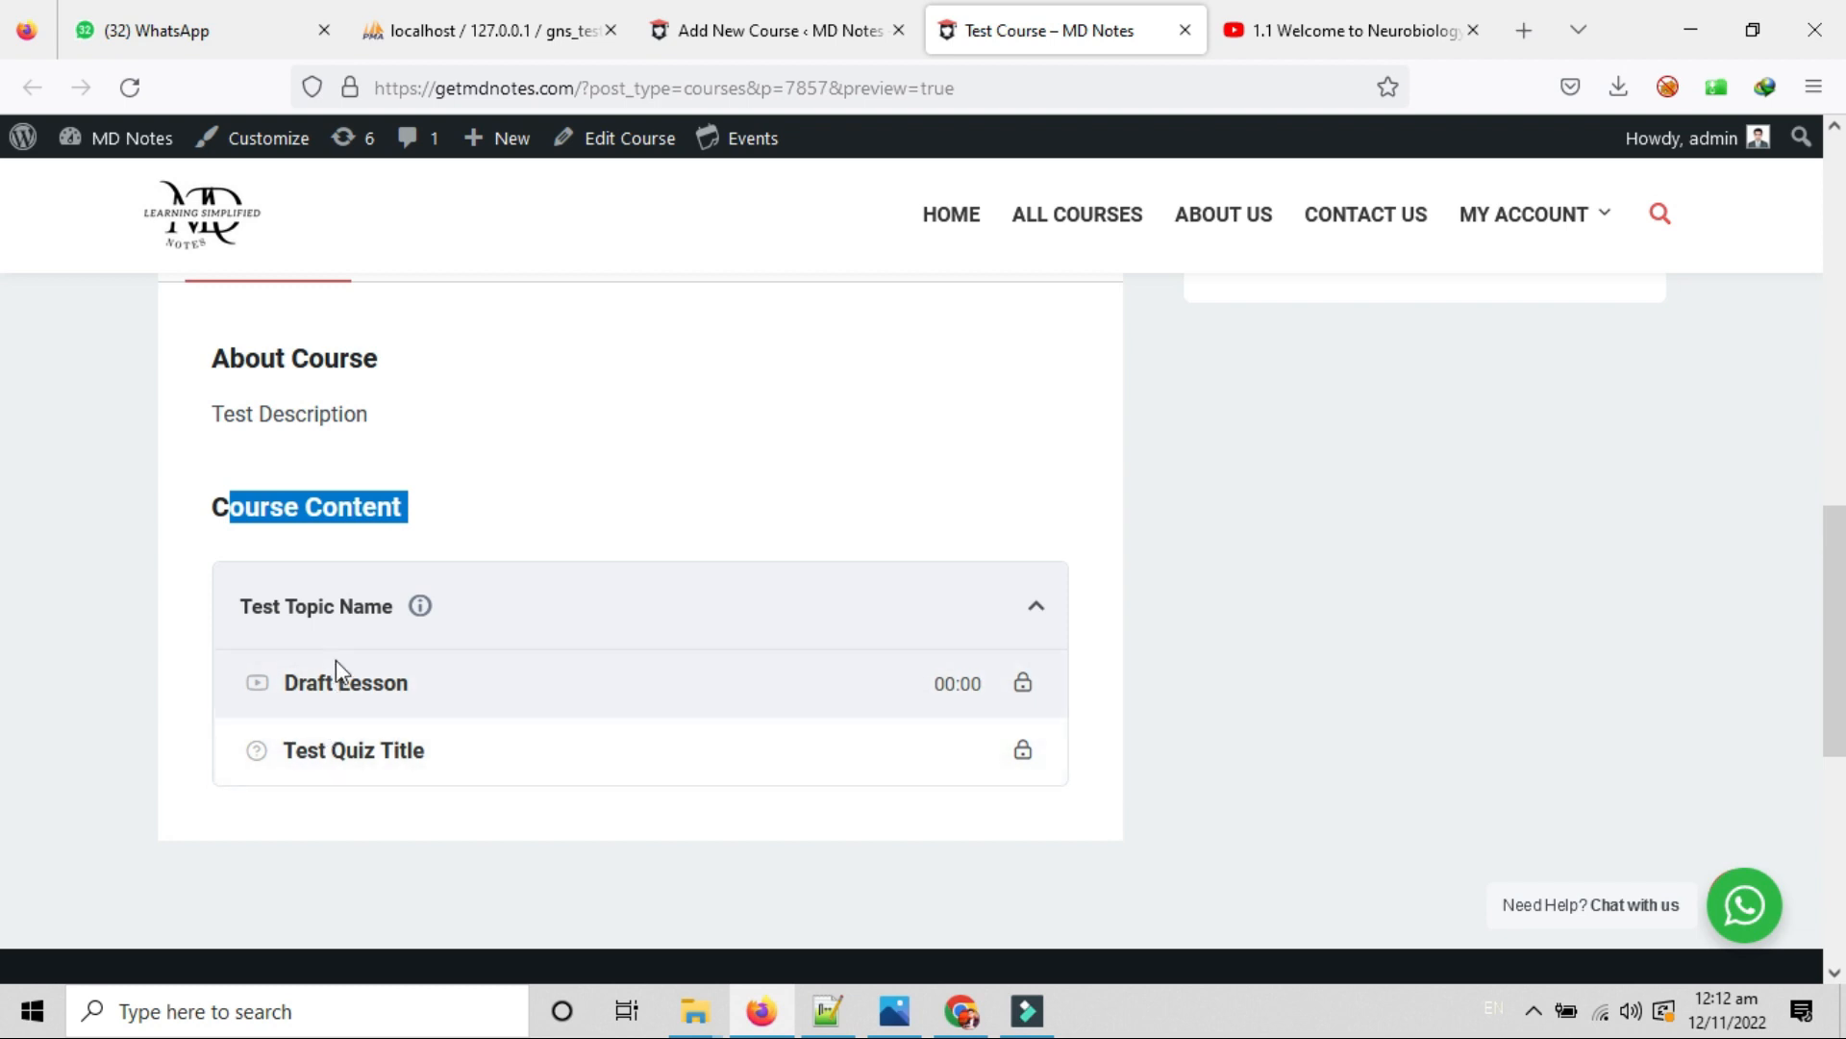
drag(429, 683, 193, 692)
click(343, 750)
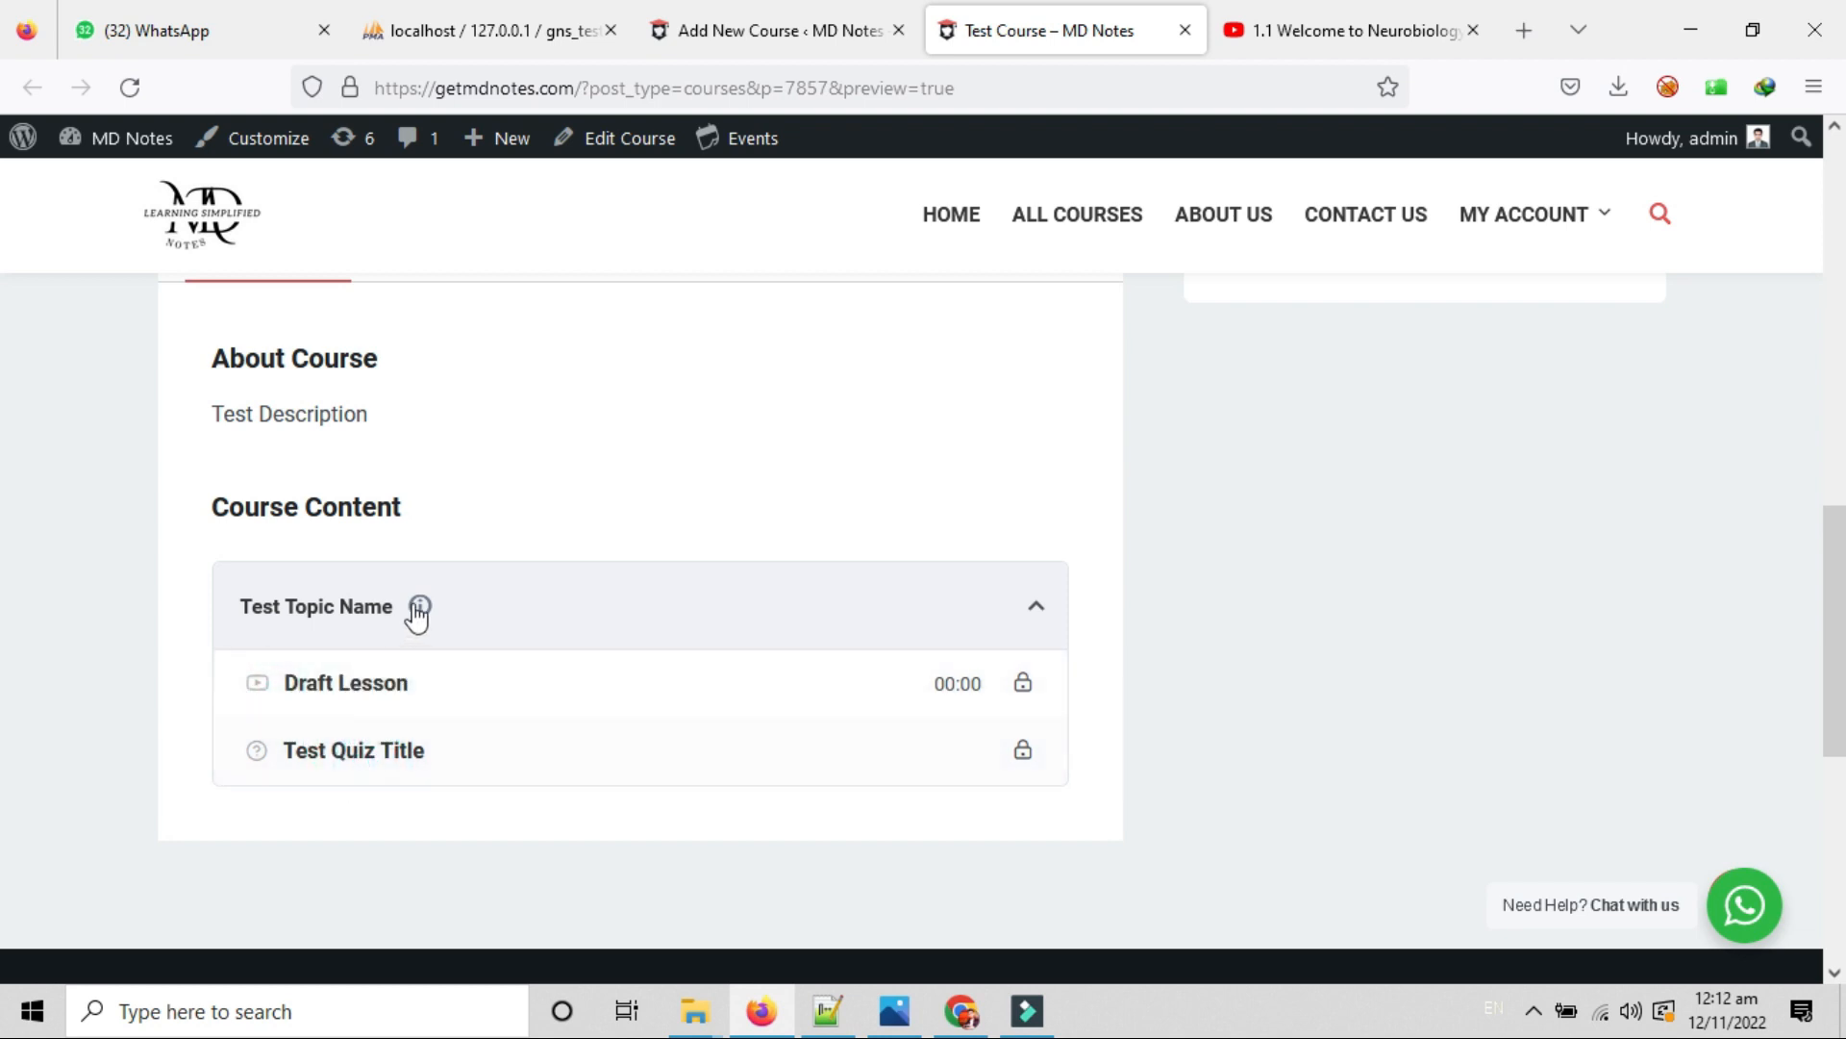
mouse_move(421, 608)
scroll(535, 633, up, 1)
scroll(550, 954, down, 3)
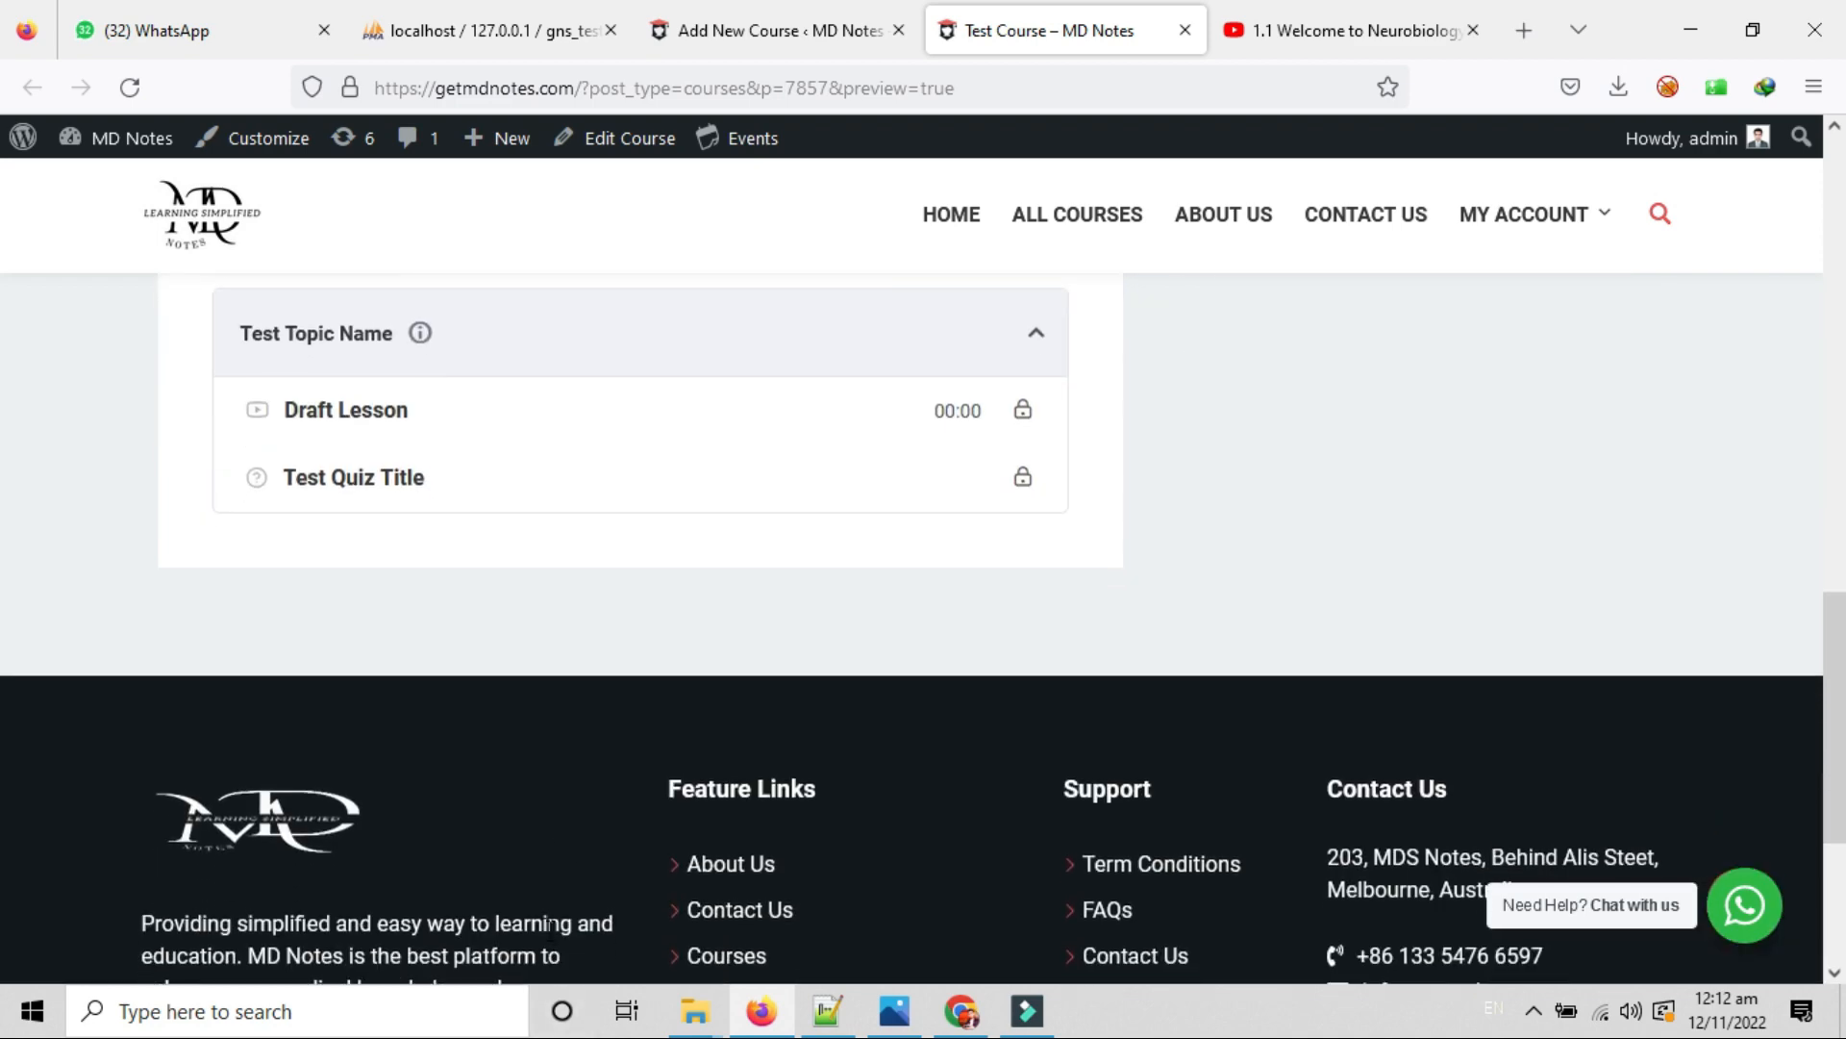
scroll(1198, 947, up, 10)
scroll(1183, 942, down, 5)
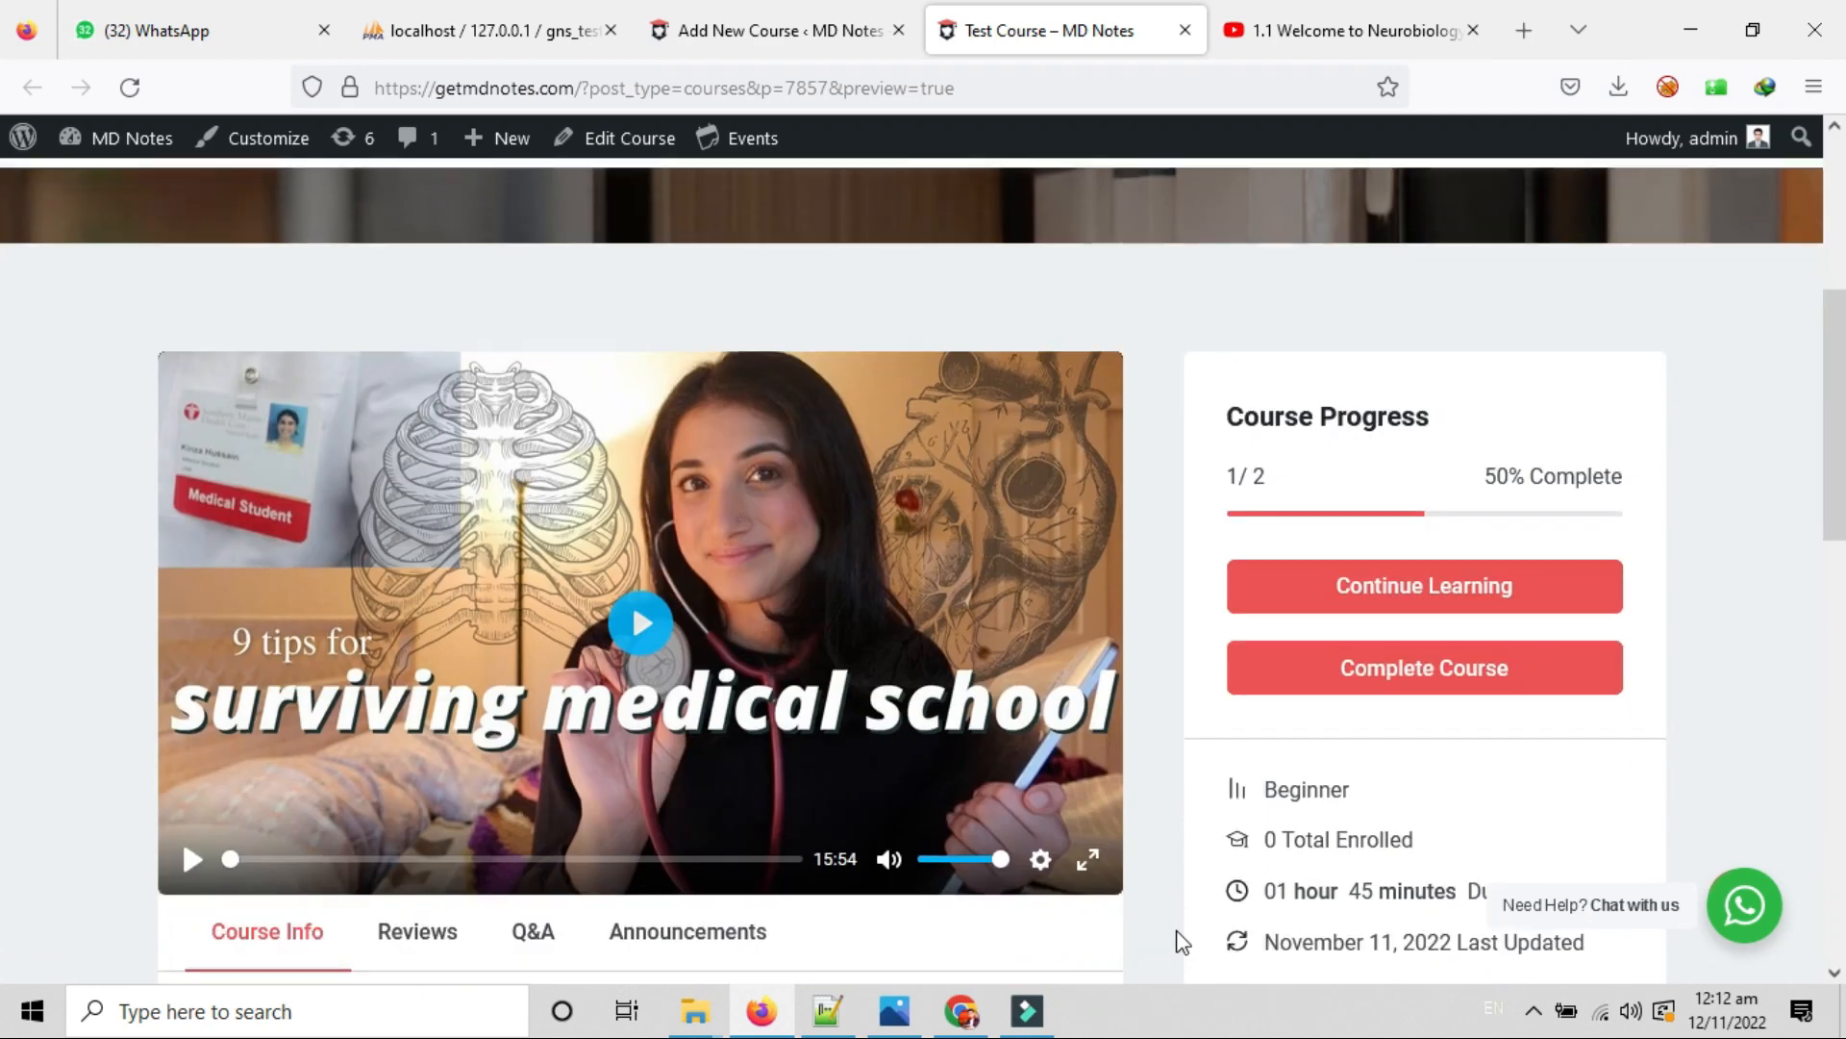
scroll(1183, 943, down, 6)
scroll(1183, 943, up, 6)
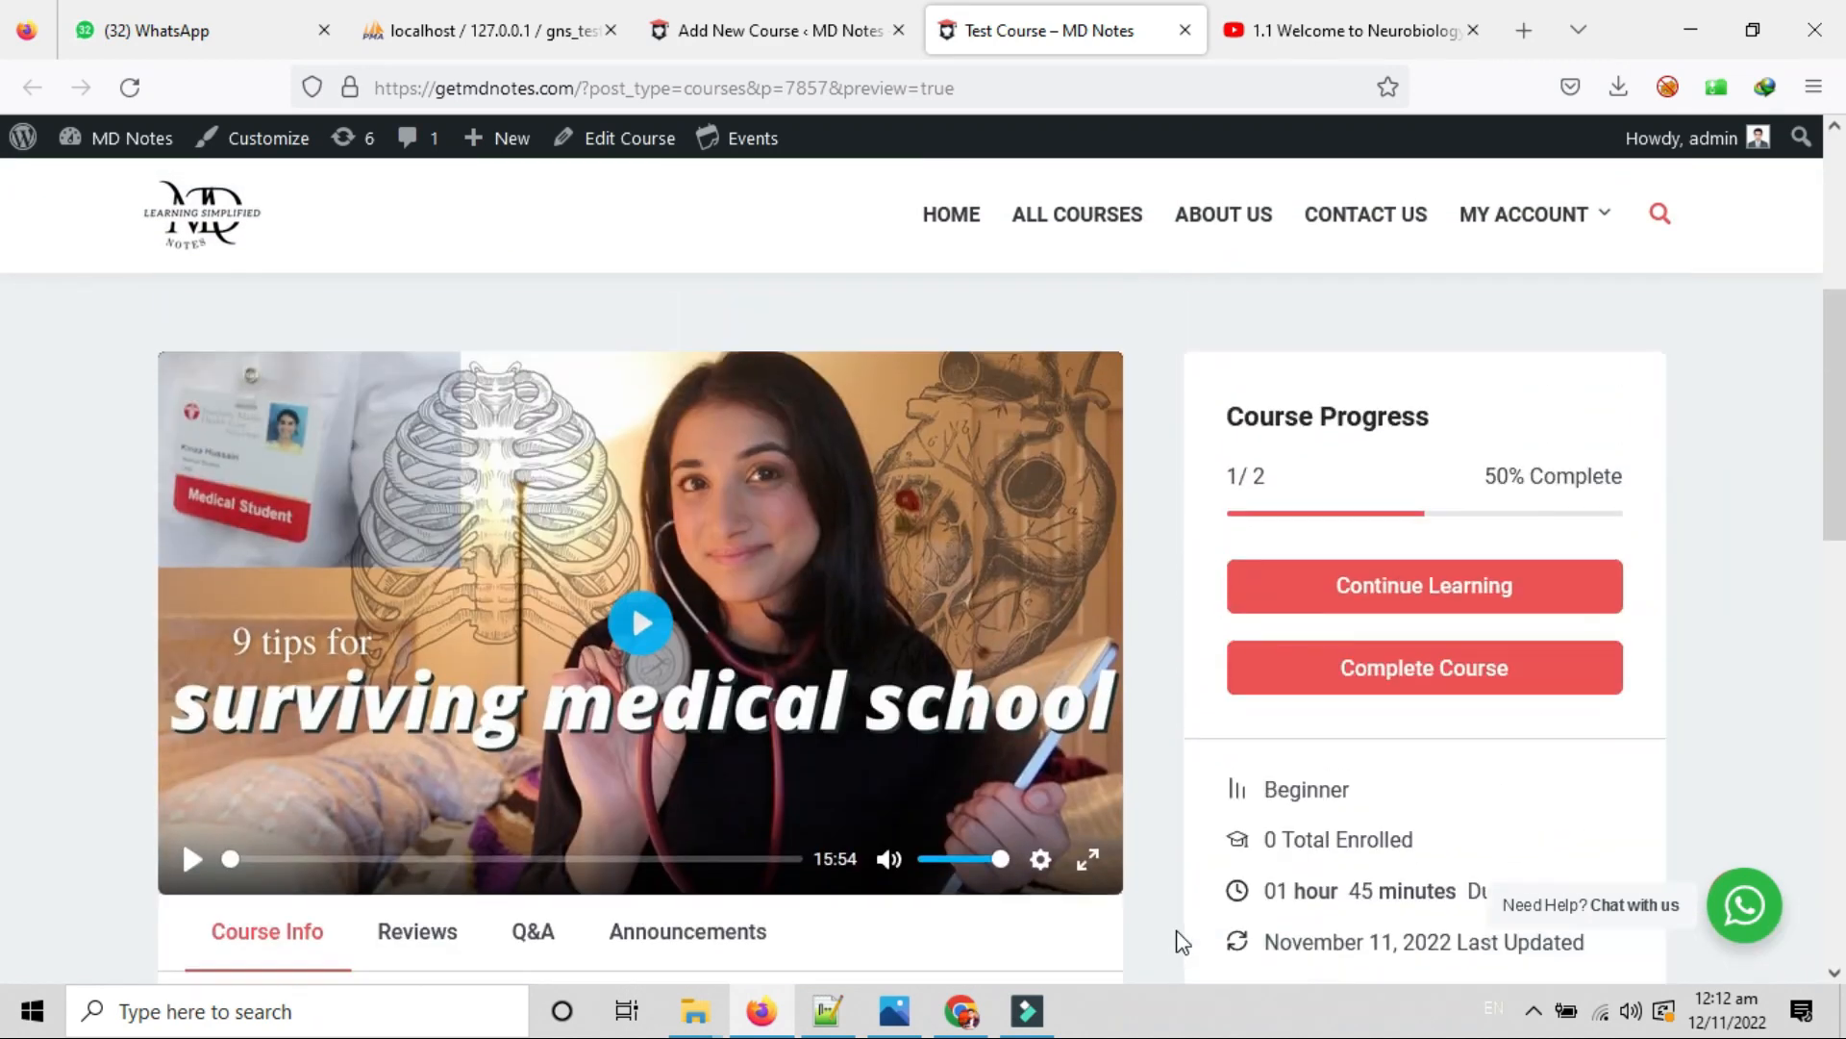
scroll(1182, 943, up, 3)
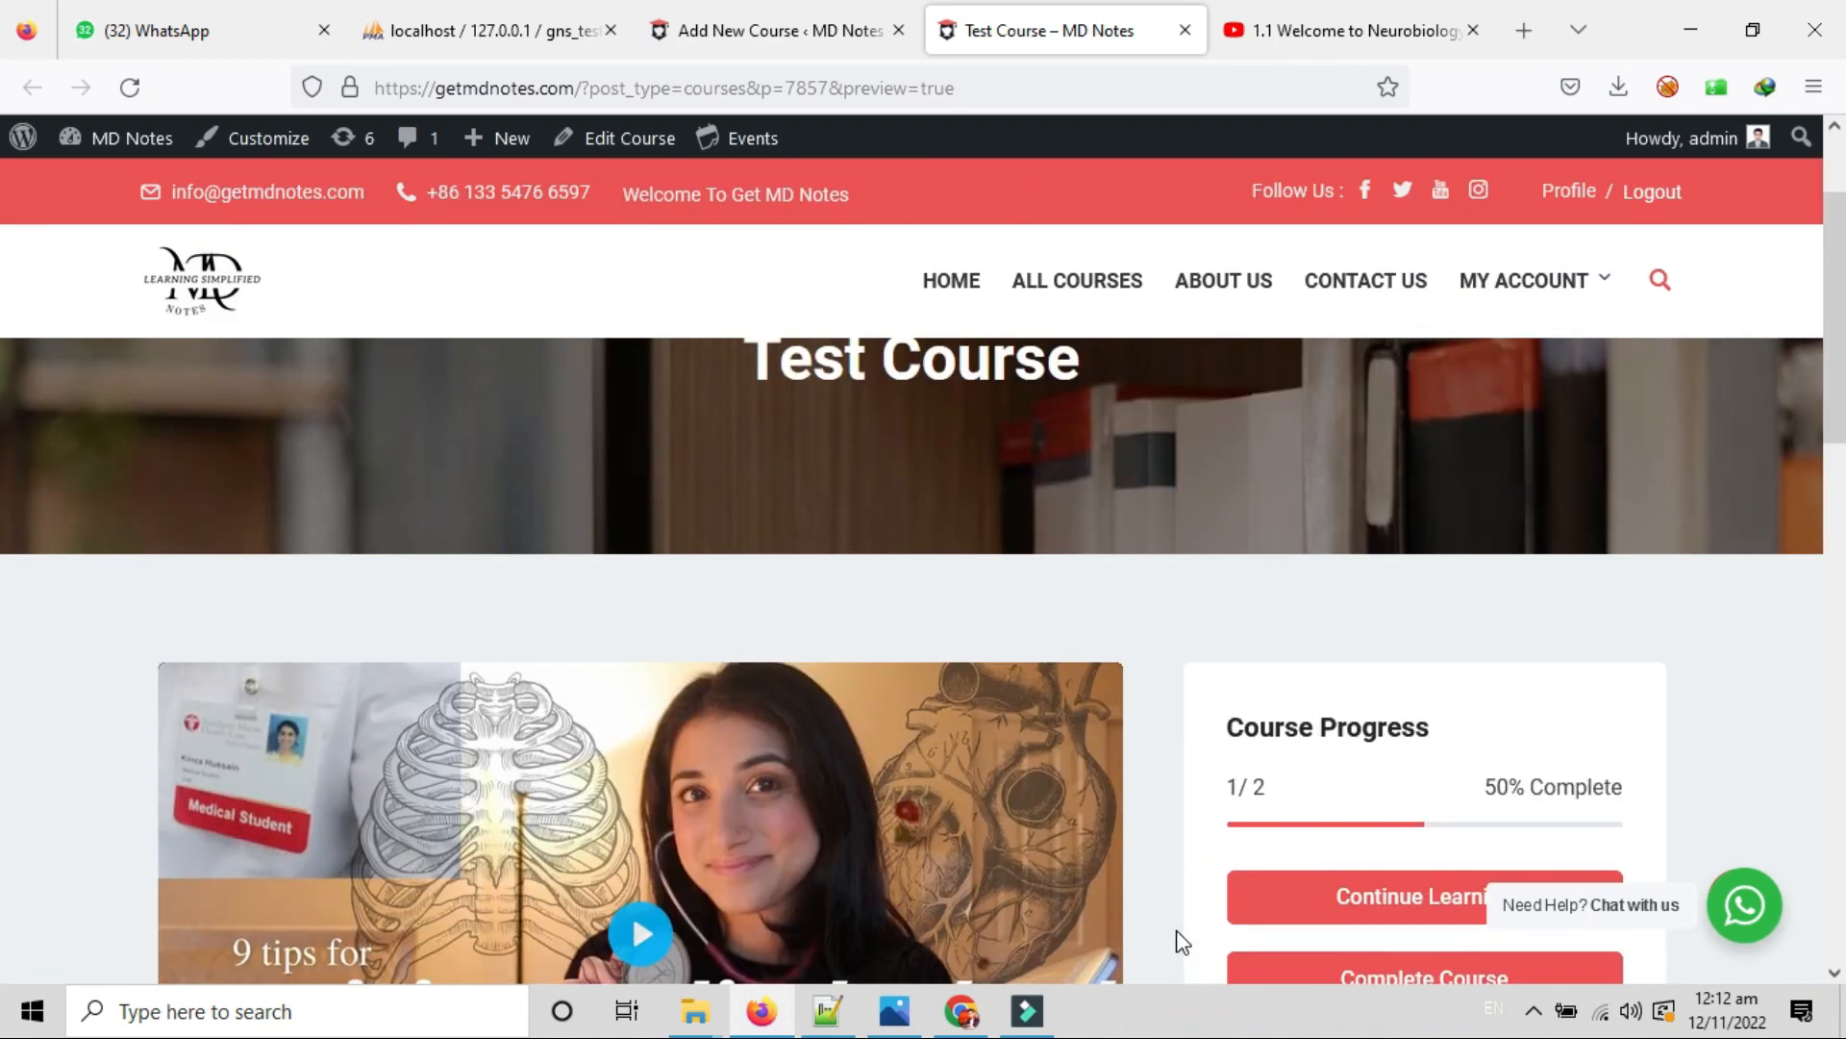
Close the Test Course preview and publish the course, clearing the download bar from the notice.
click(1185, 30)
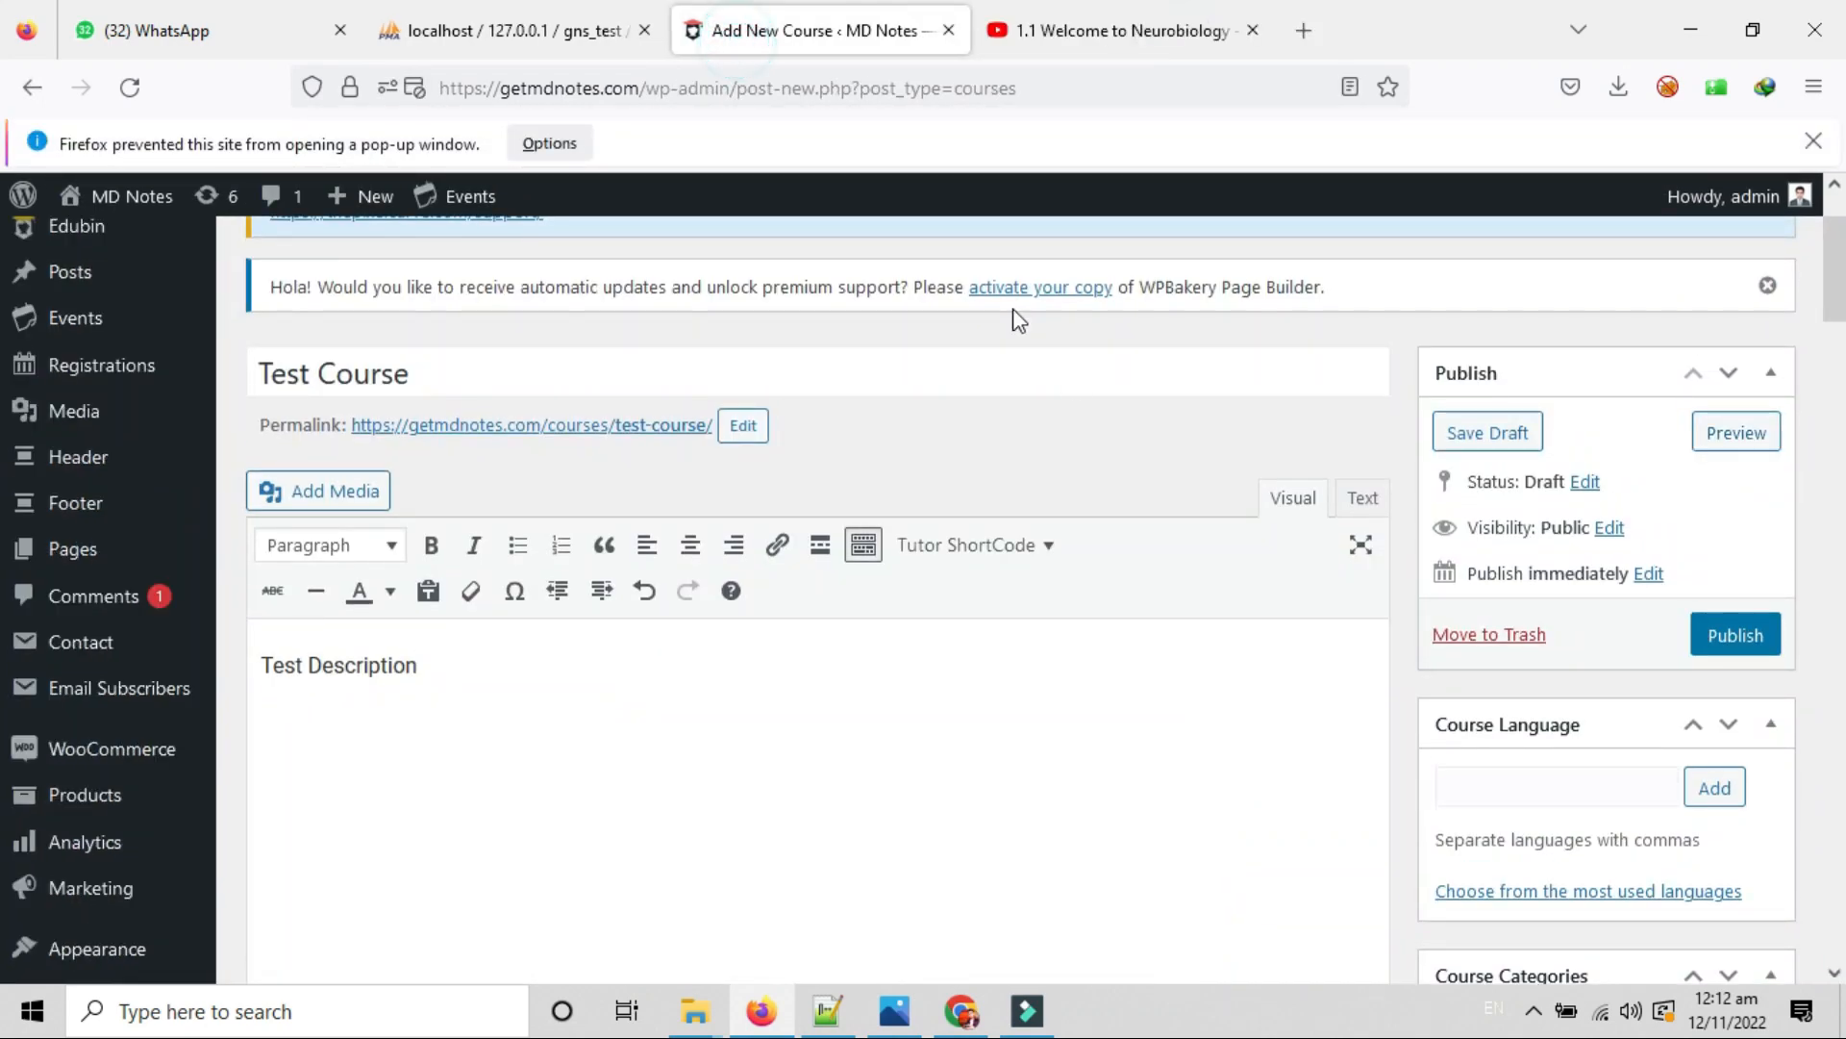
click(1726, 637)
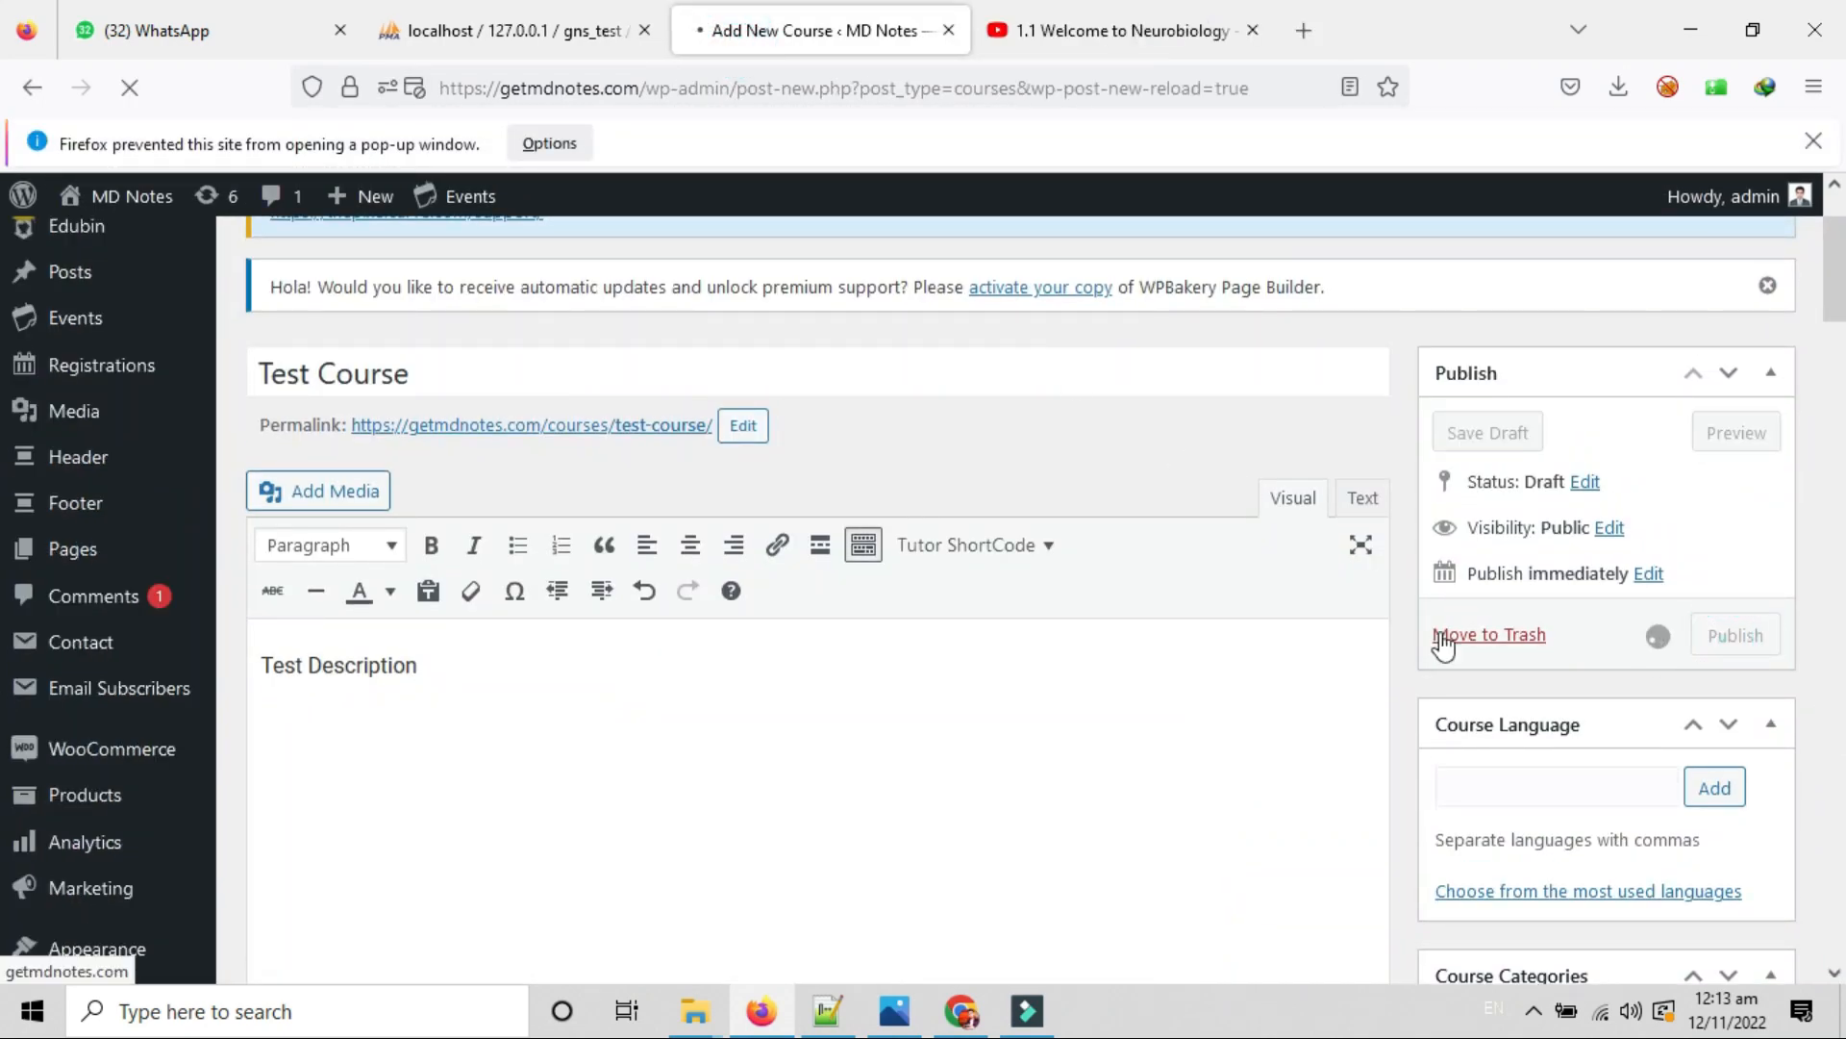
drag(268, 544, 515, 554)
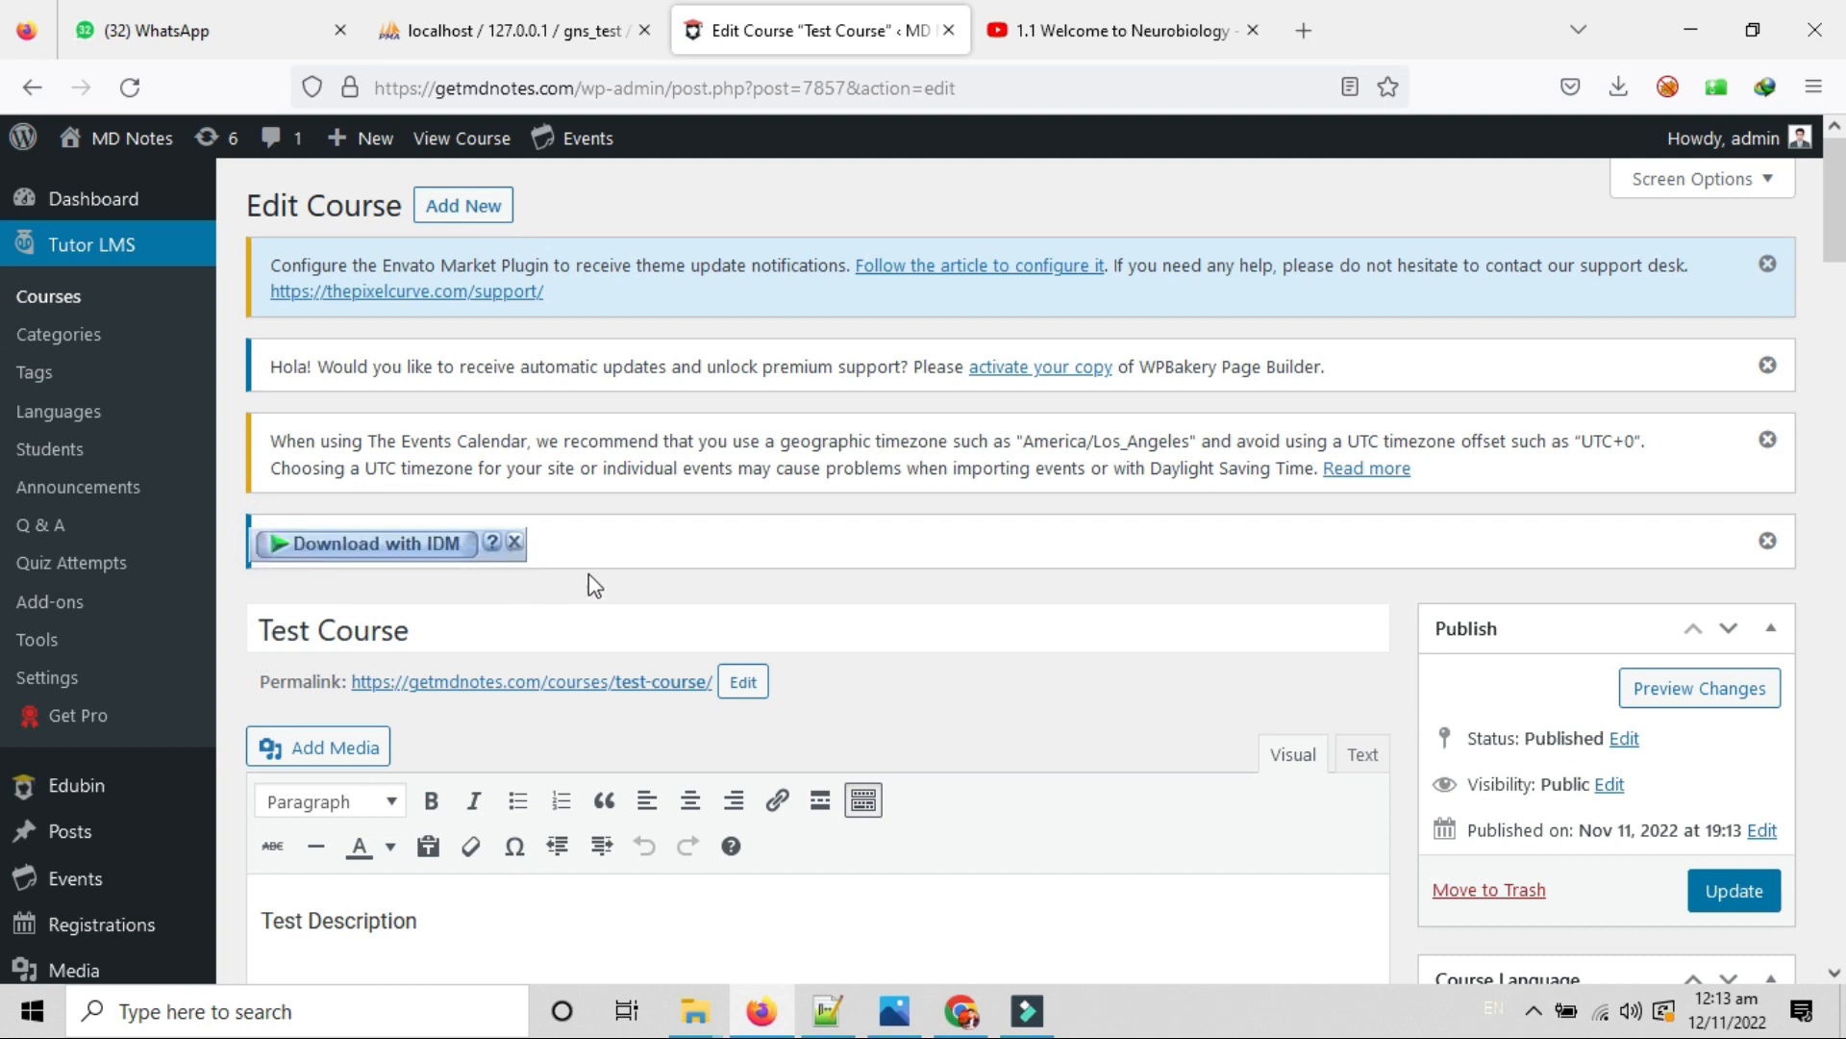
click(514, 541)
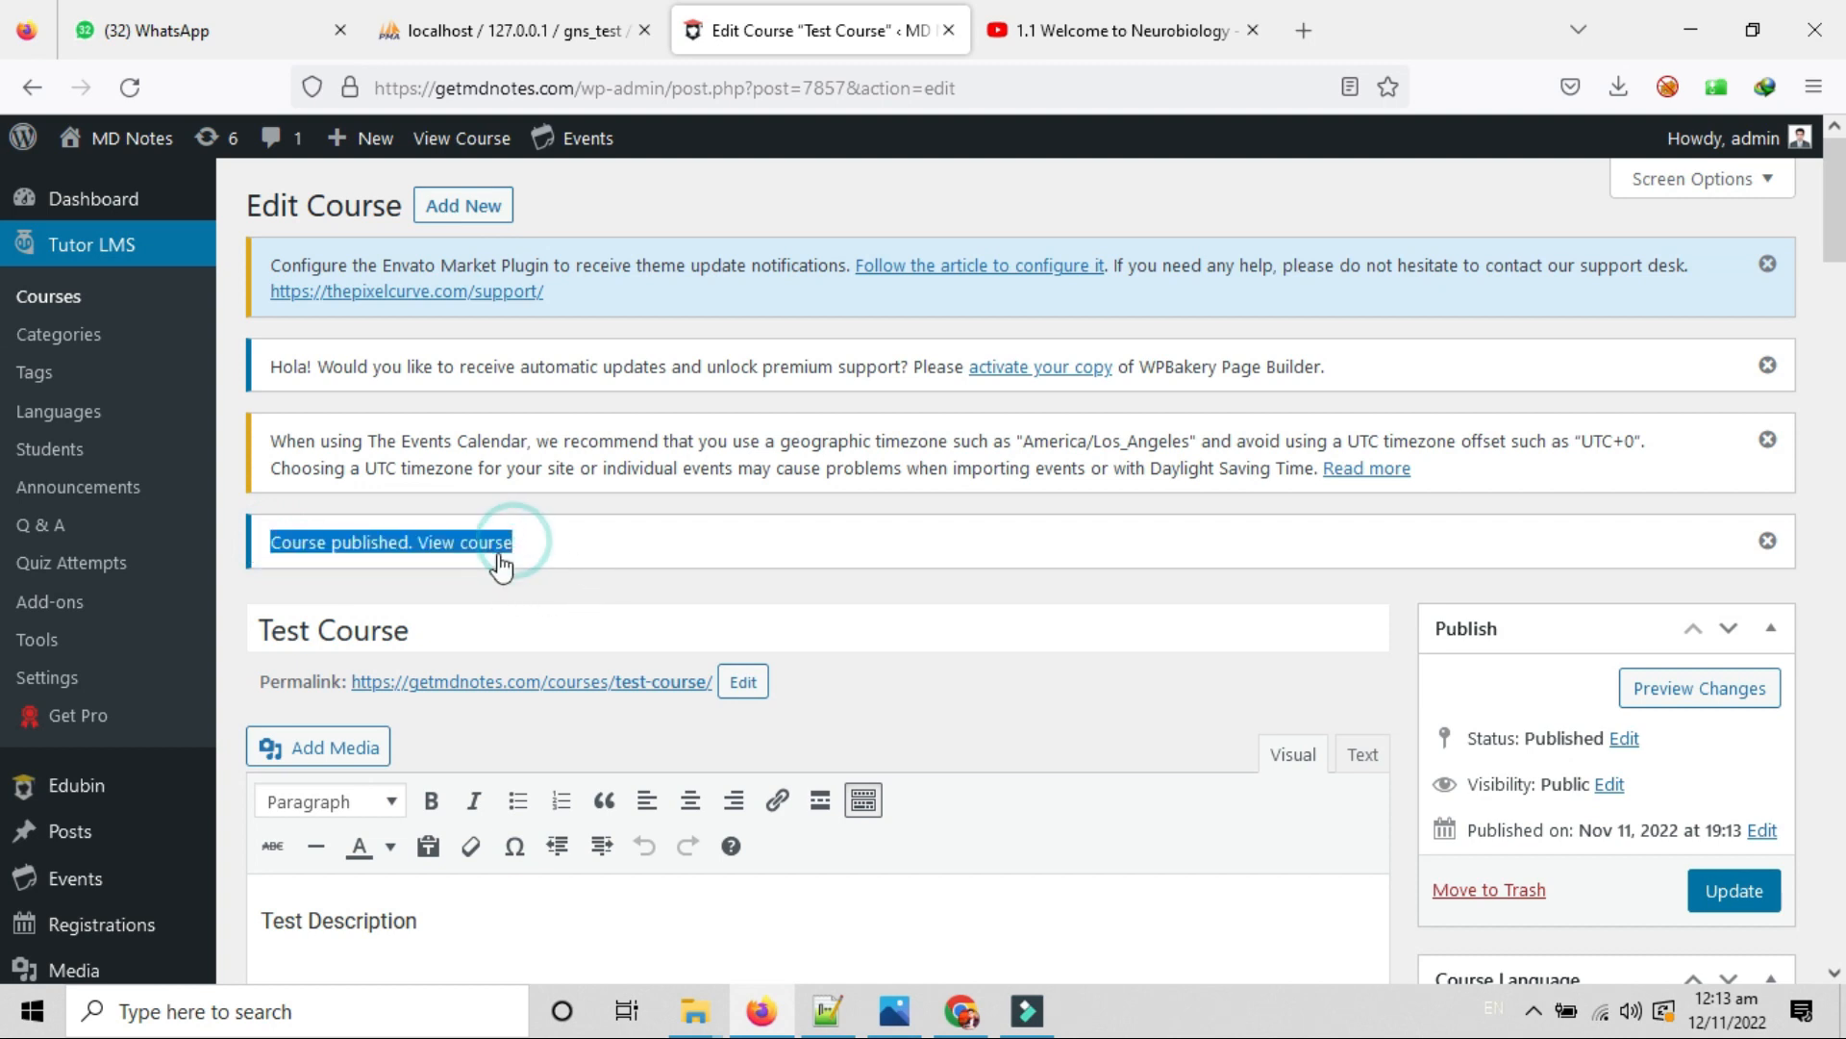
click(577, 543)
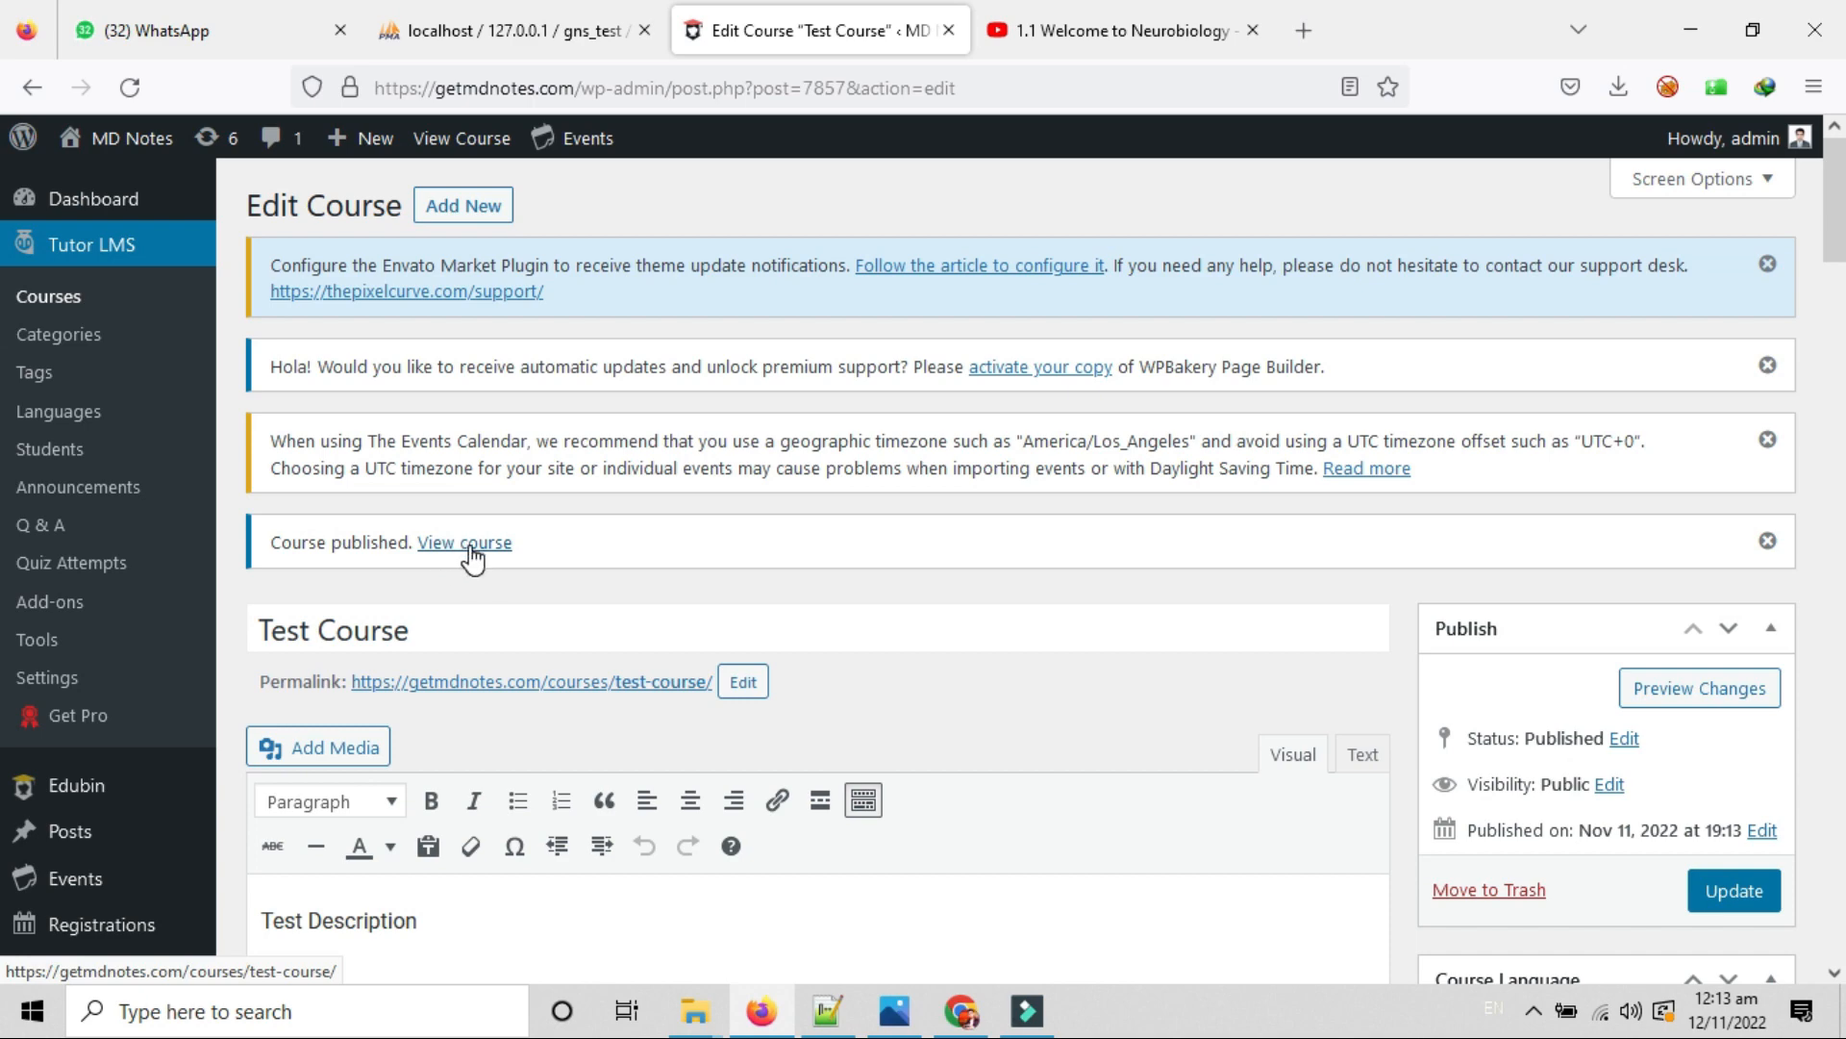
scroll(972, 589, down, 1)
scroll(965, 589, up, 1)
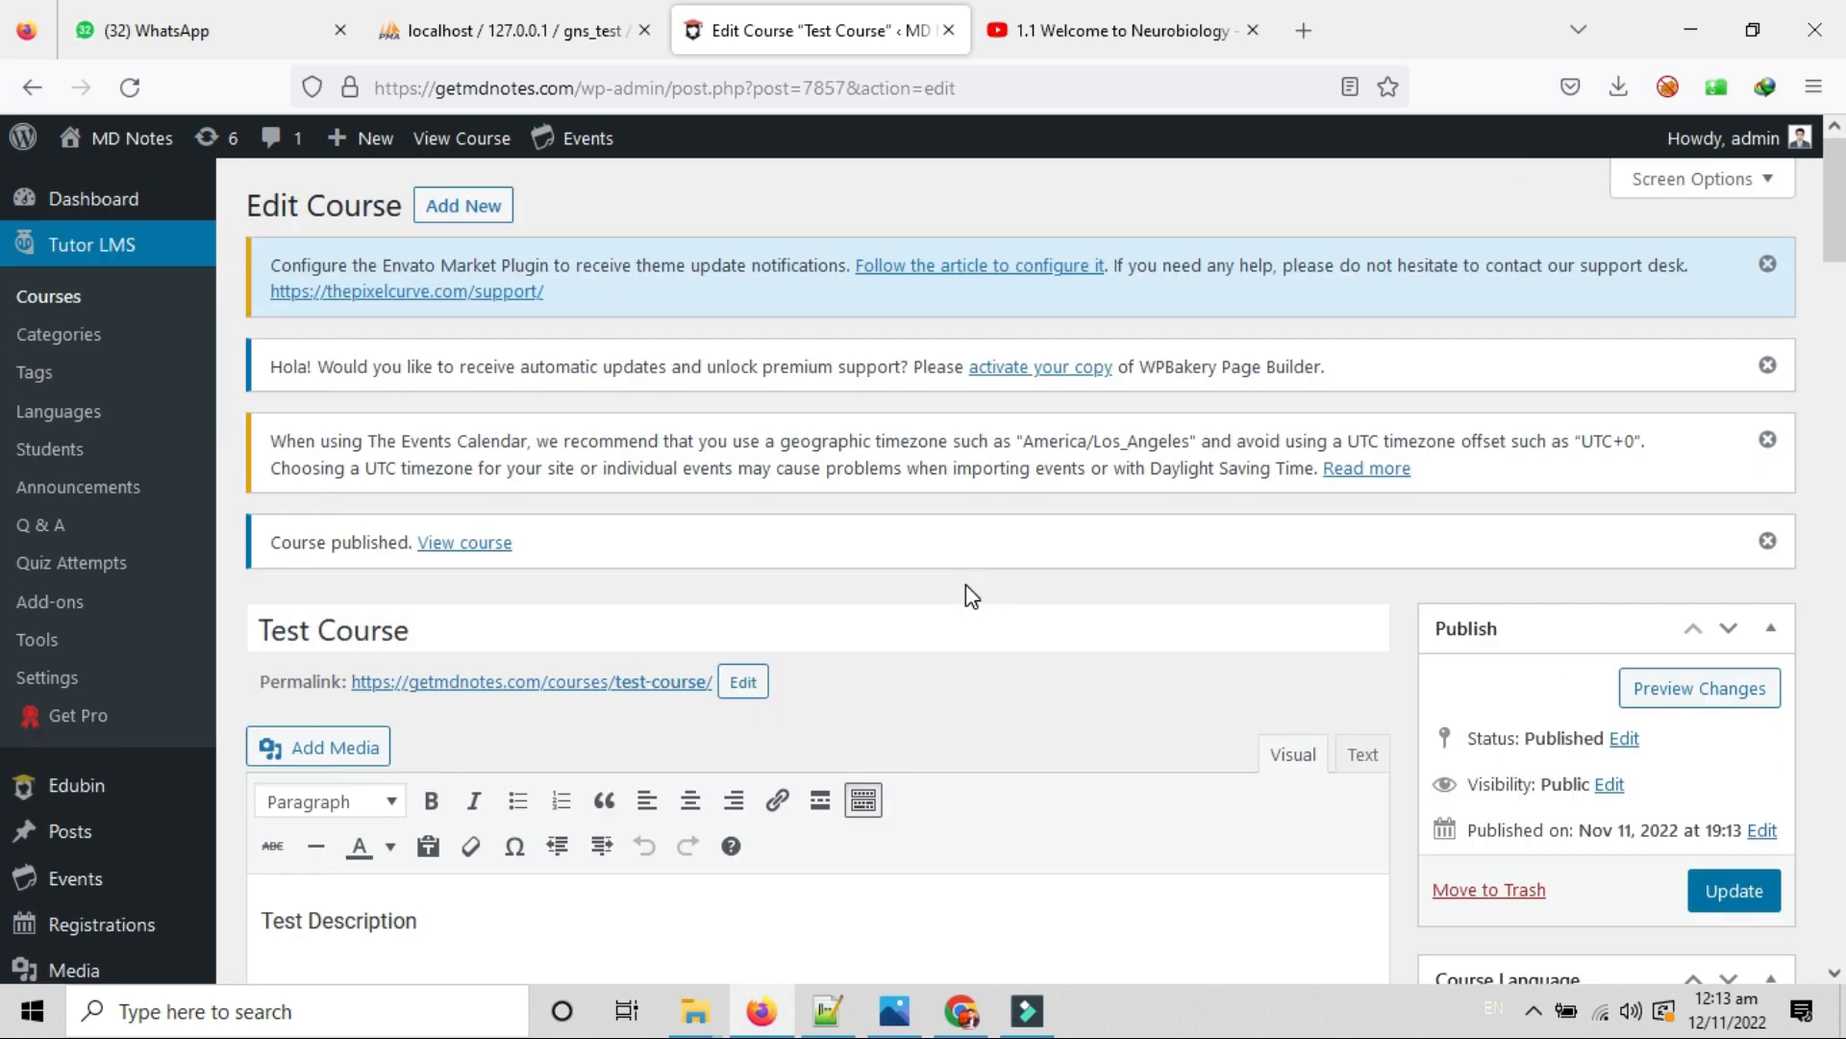
Show the Courses list and open the Test Course row's edit and delete menu.
click(79, 311)
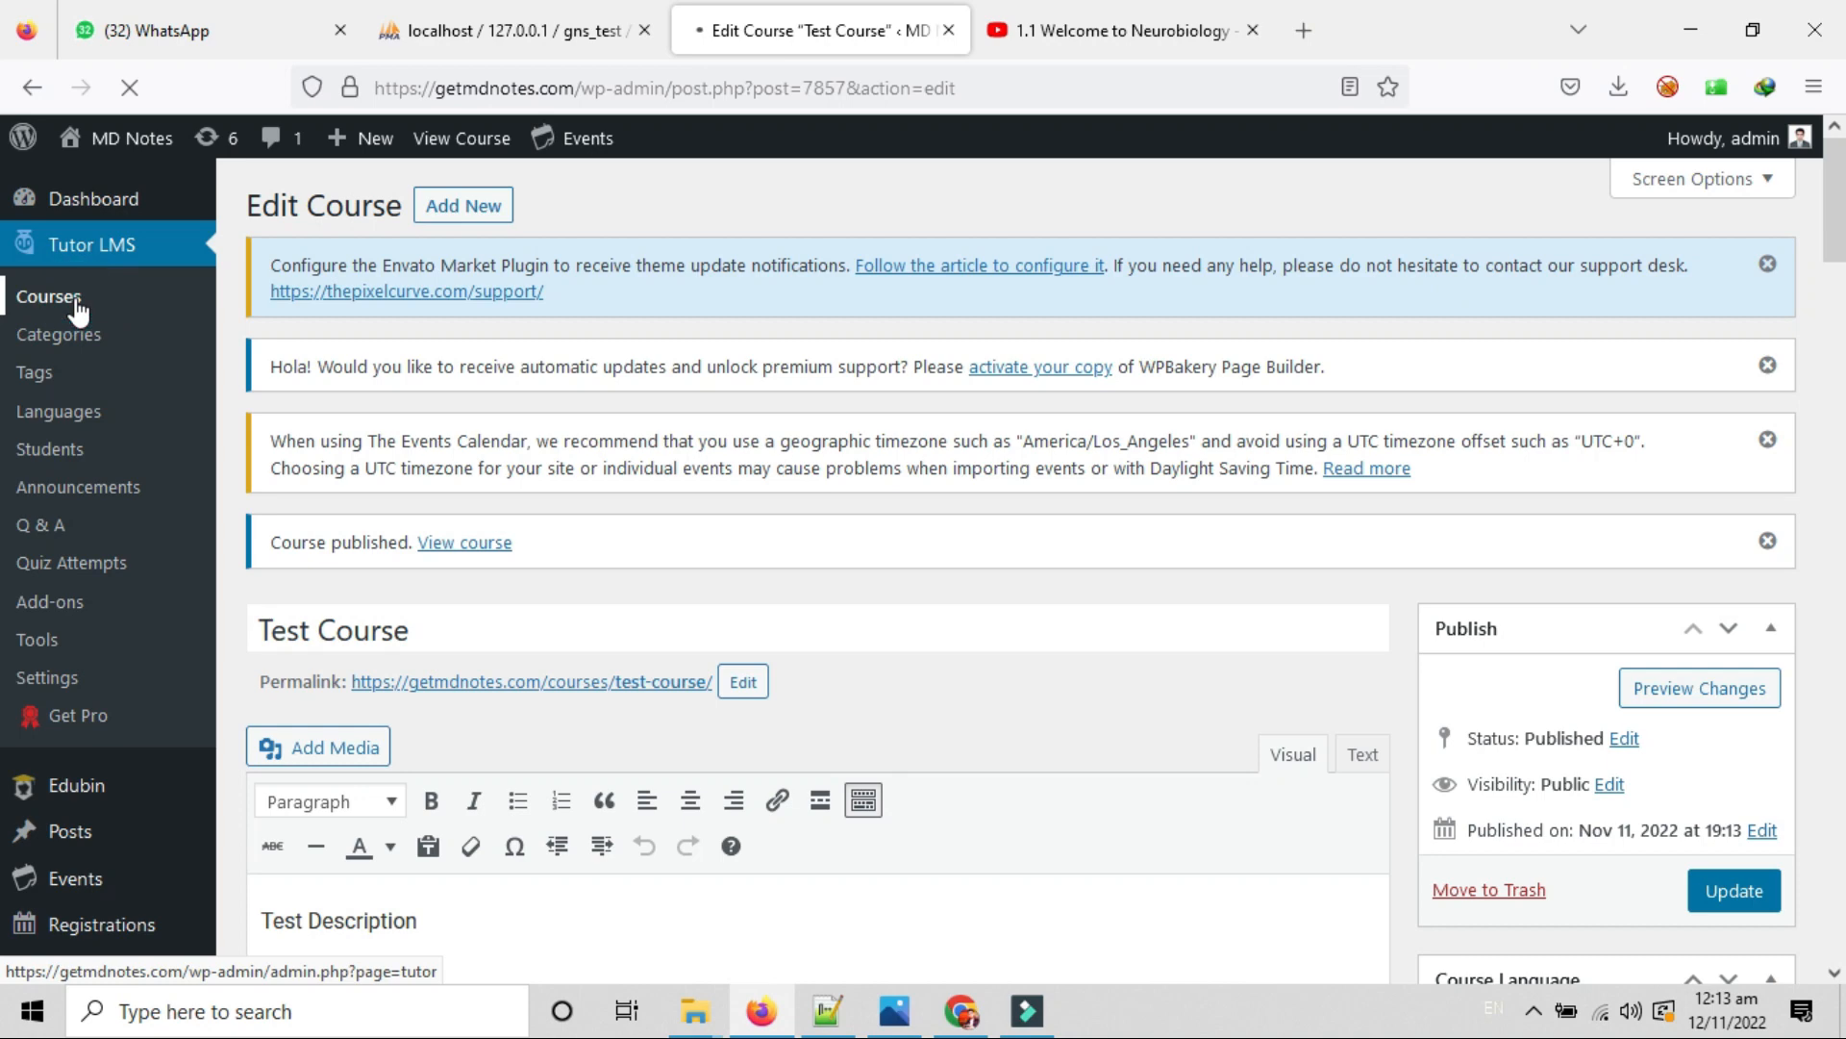
scroll(653, 663, down, 2)
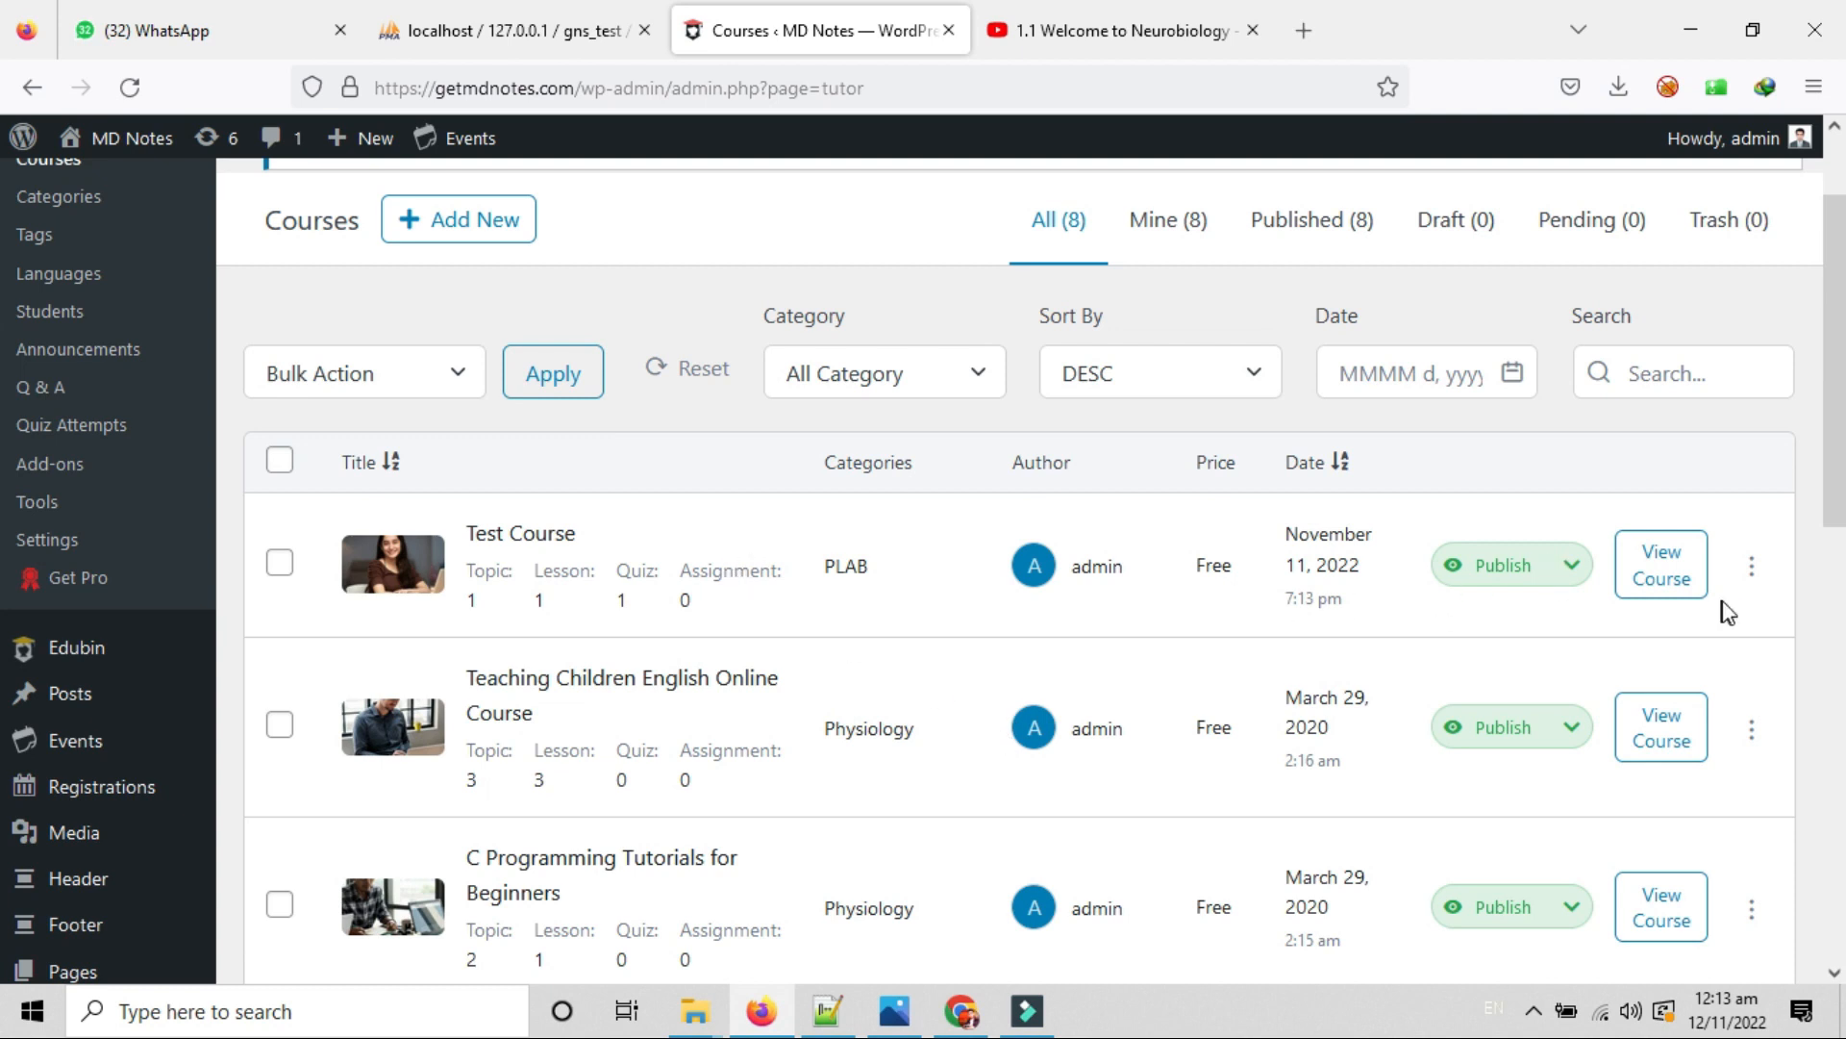
click(1752, 568)
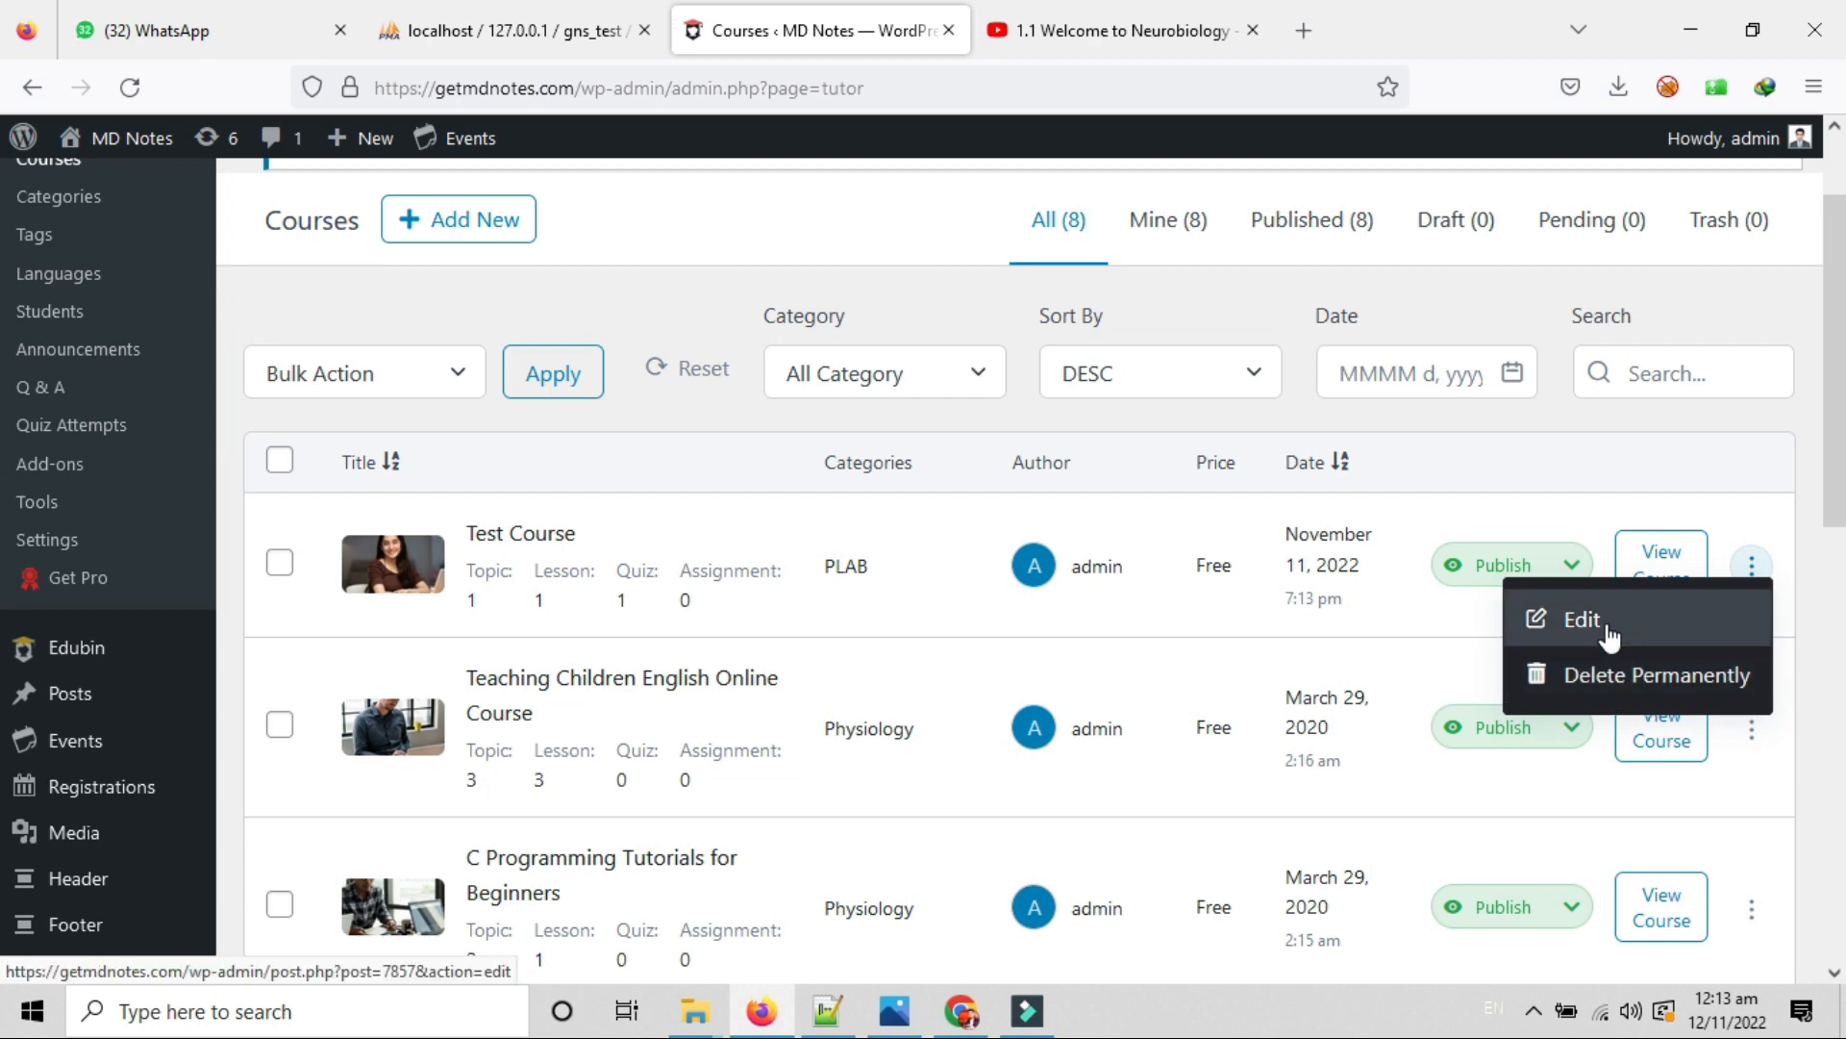
Edit Test Course and look over its title and test-course permalink.
click(1581, 621)
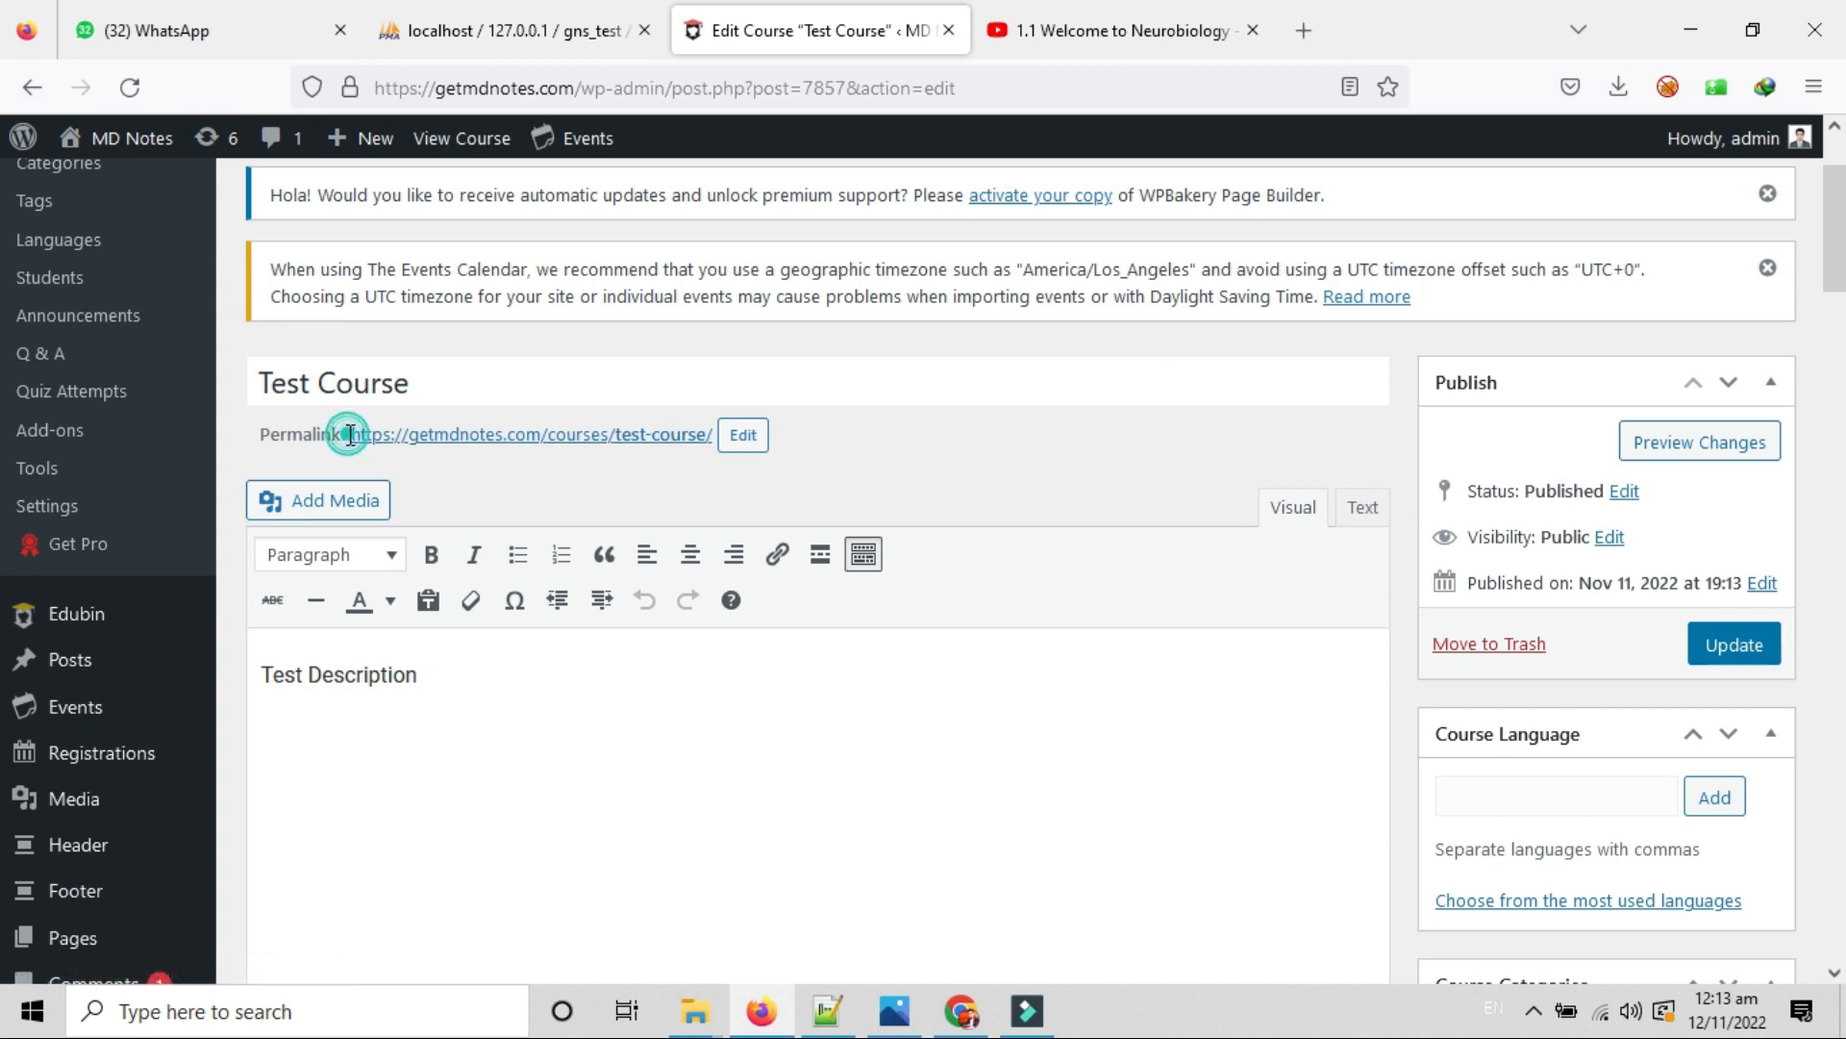
drag(348, 433, 695, 446)
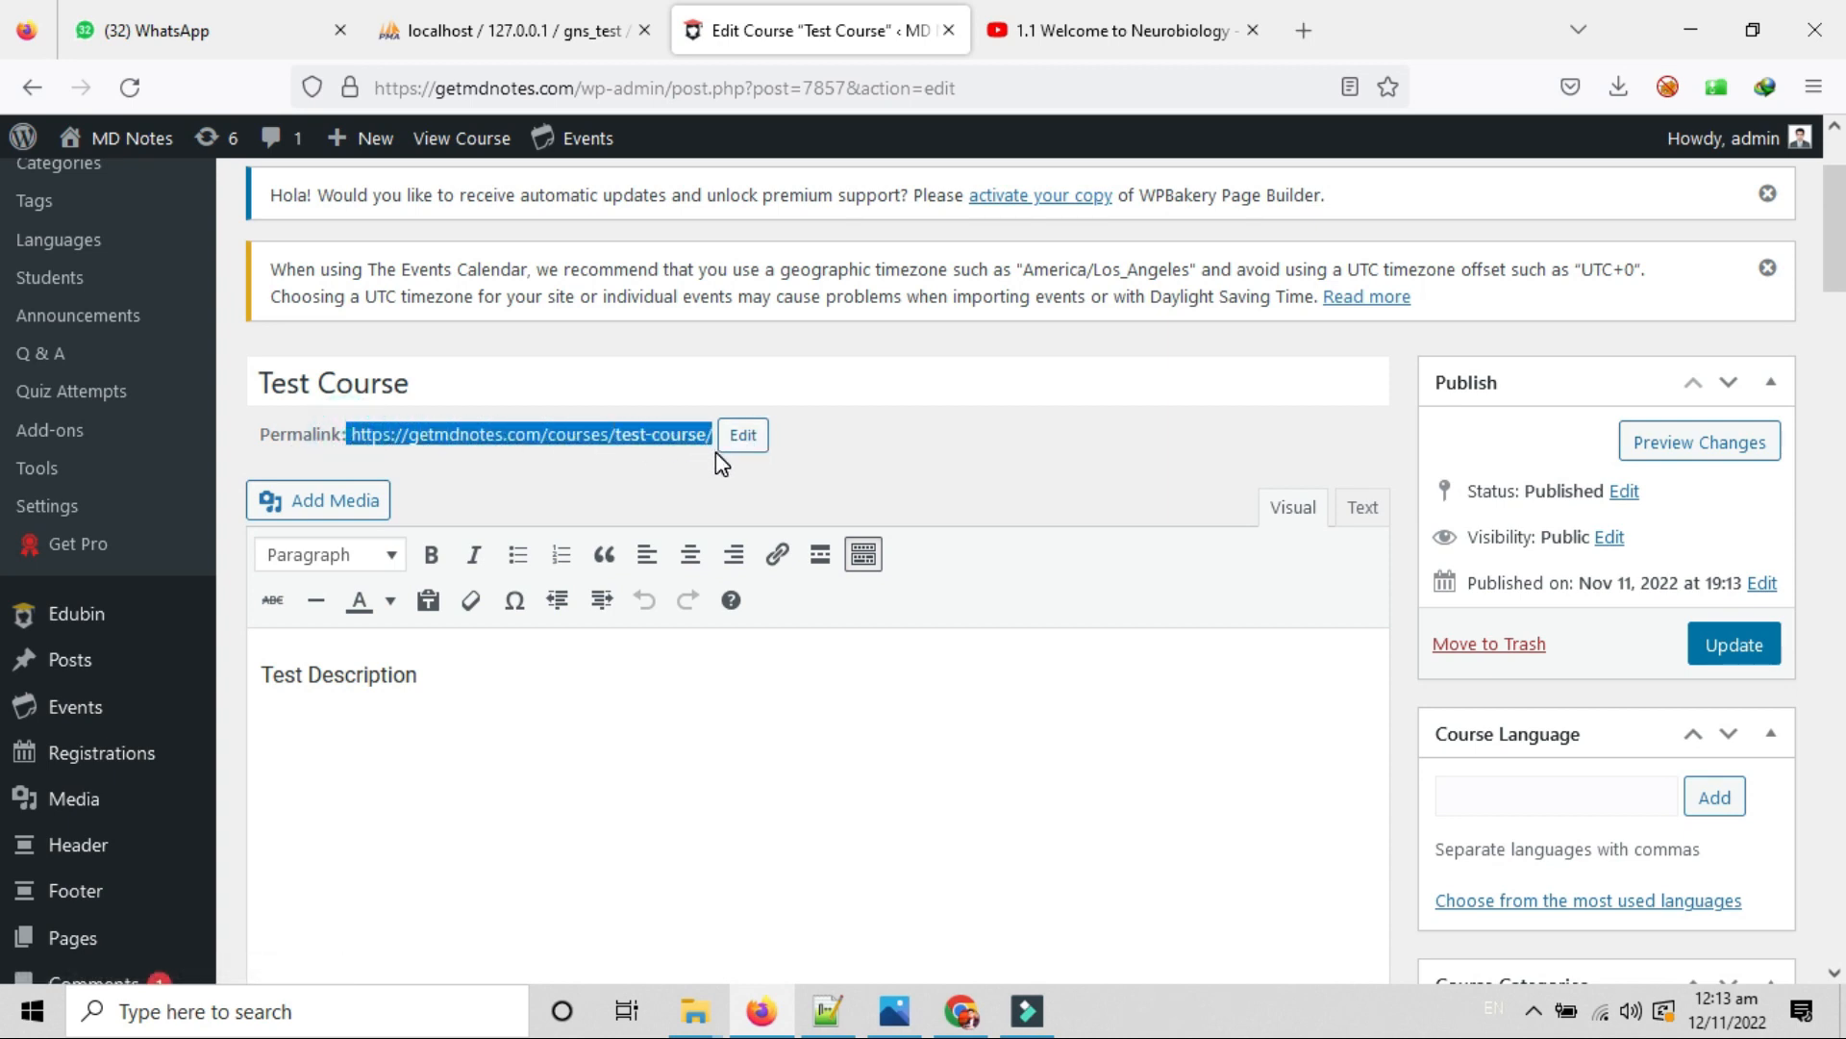
click(406, 384)
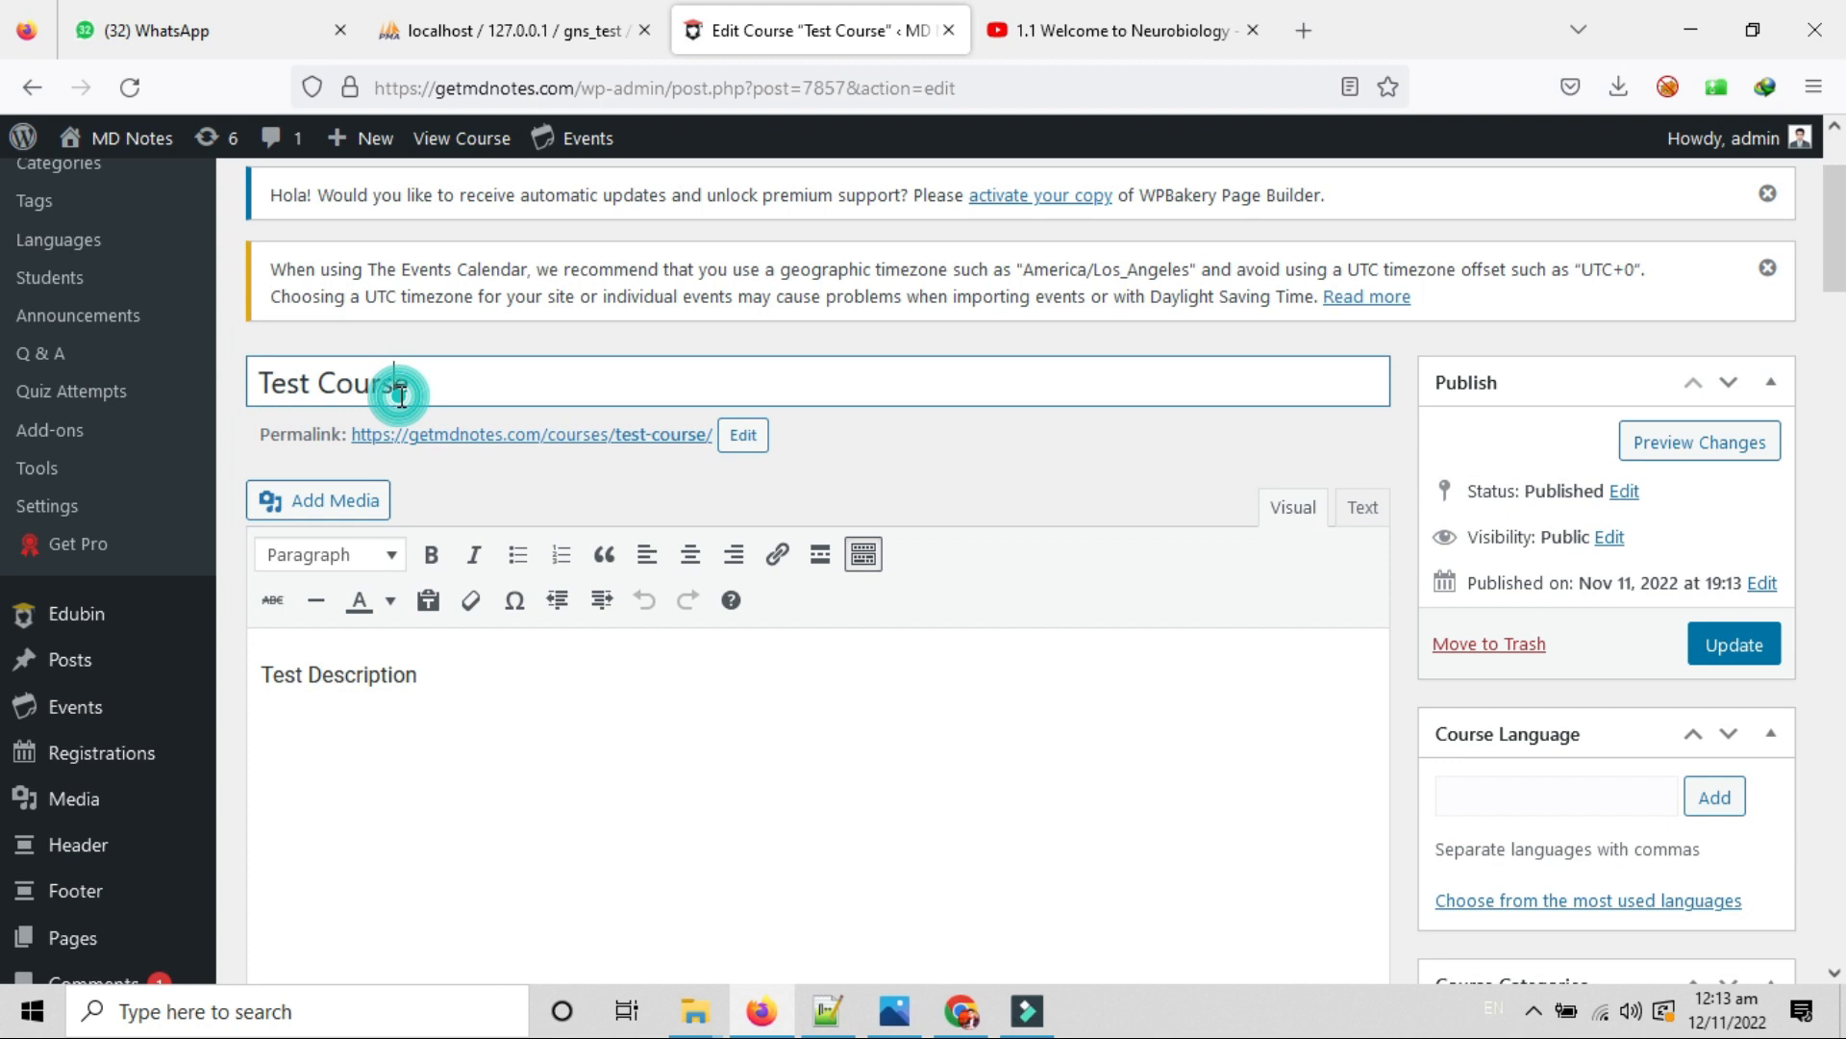
double_click(329, 384)
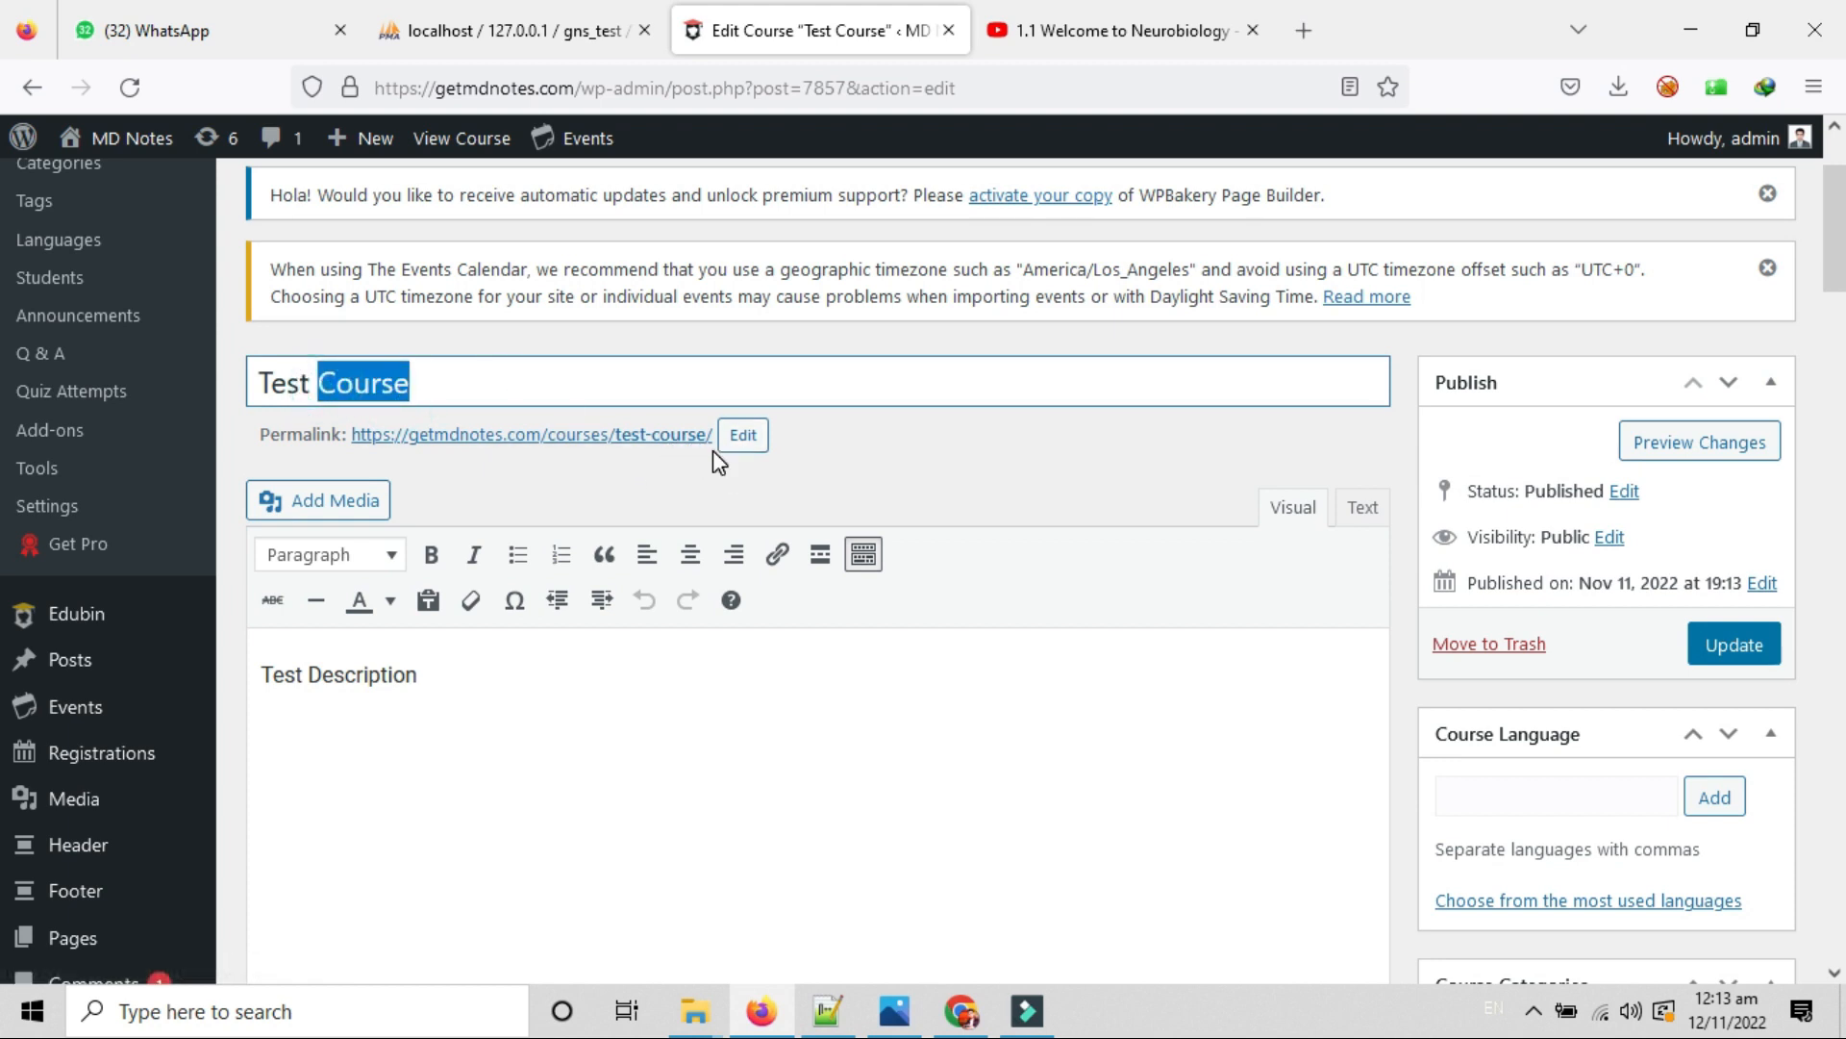
scroll(707, 340, up, 3)
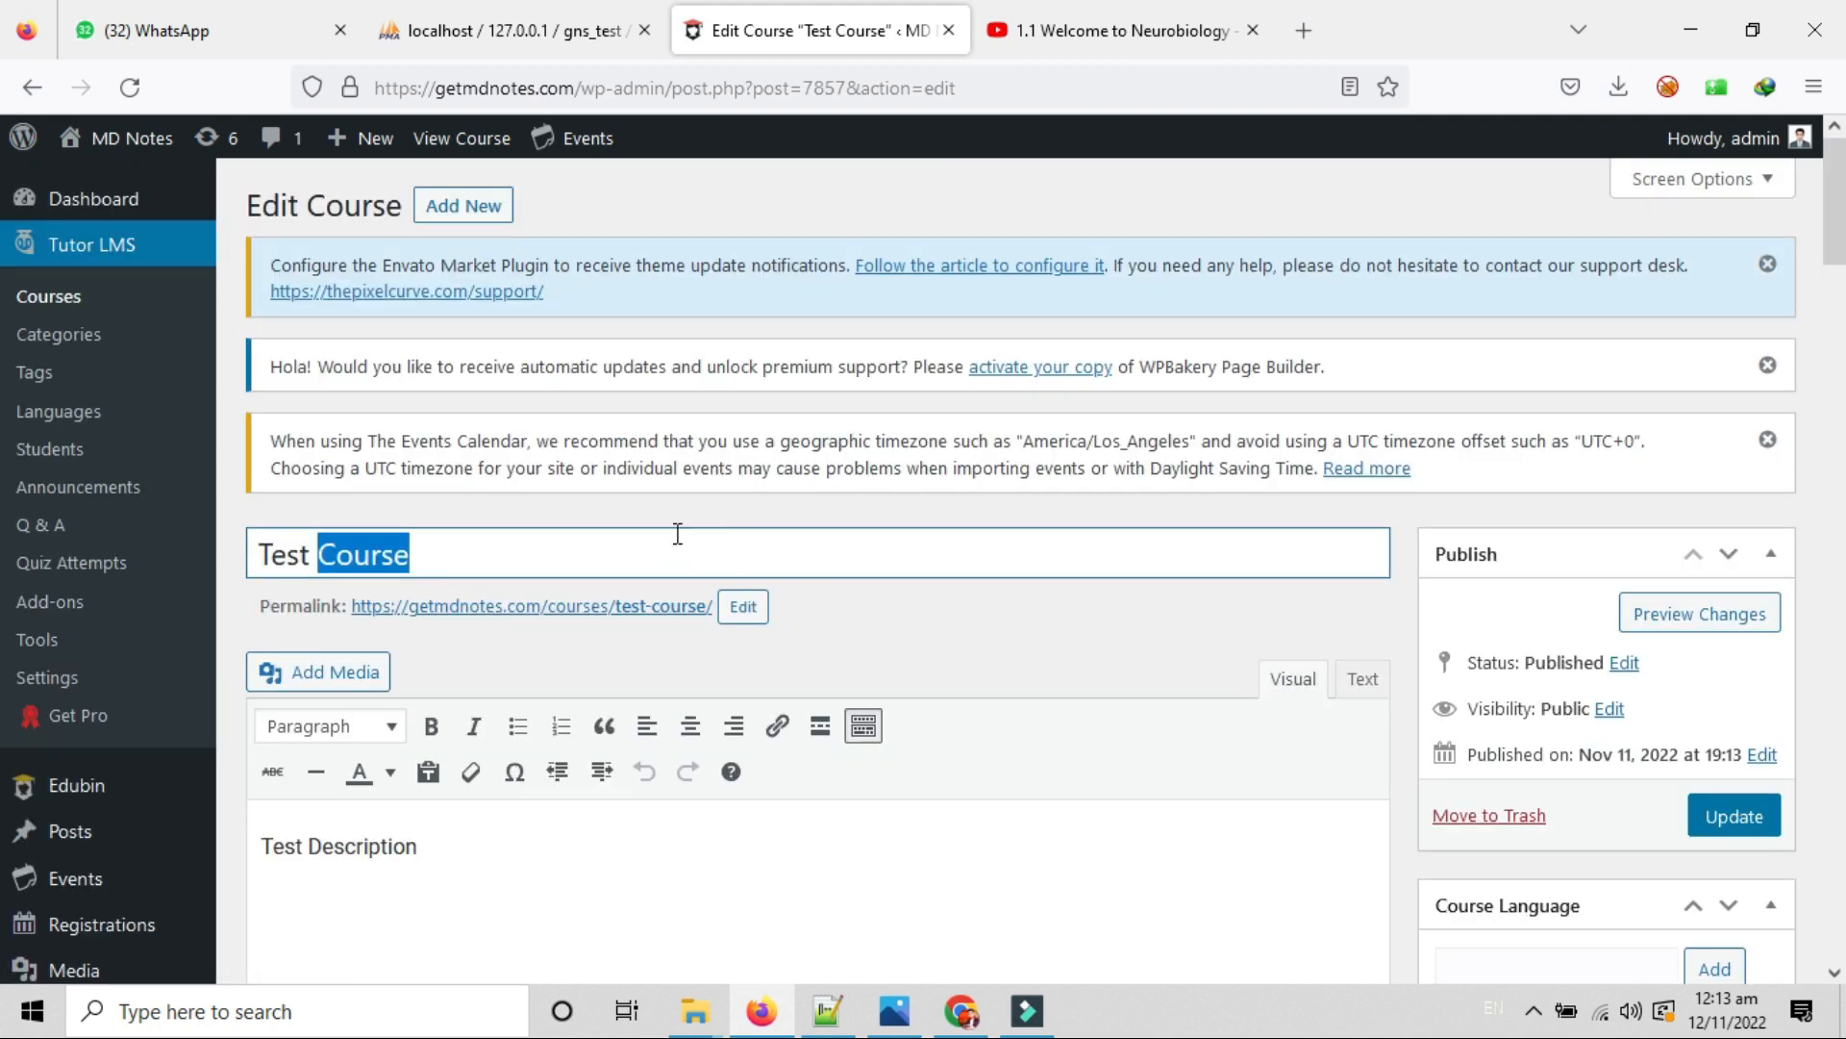
click(48, 298)
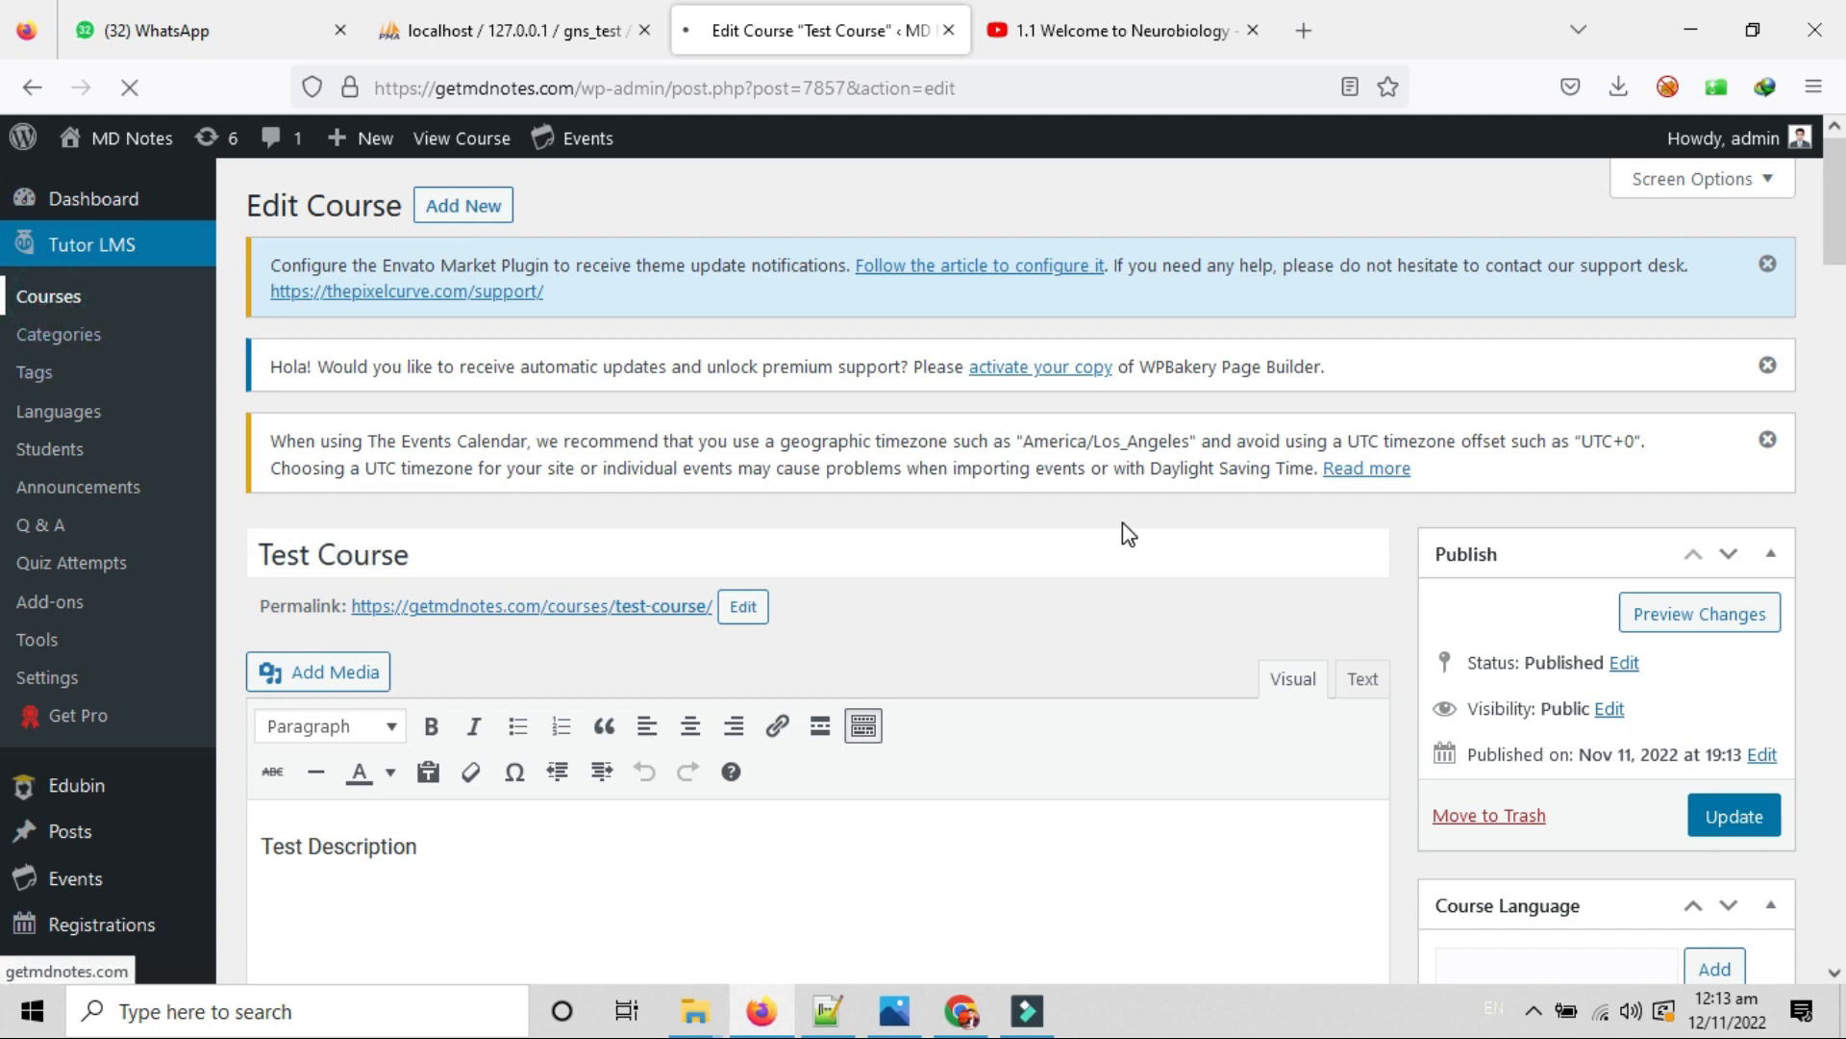
Scroll the Courses list and look at the Bulk Action choices without picking one.
scroll(886, 702, up, 2)
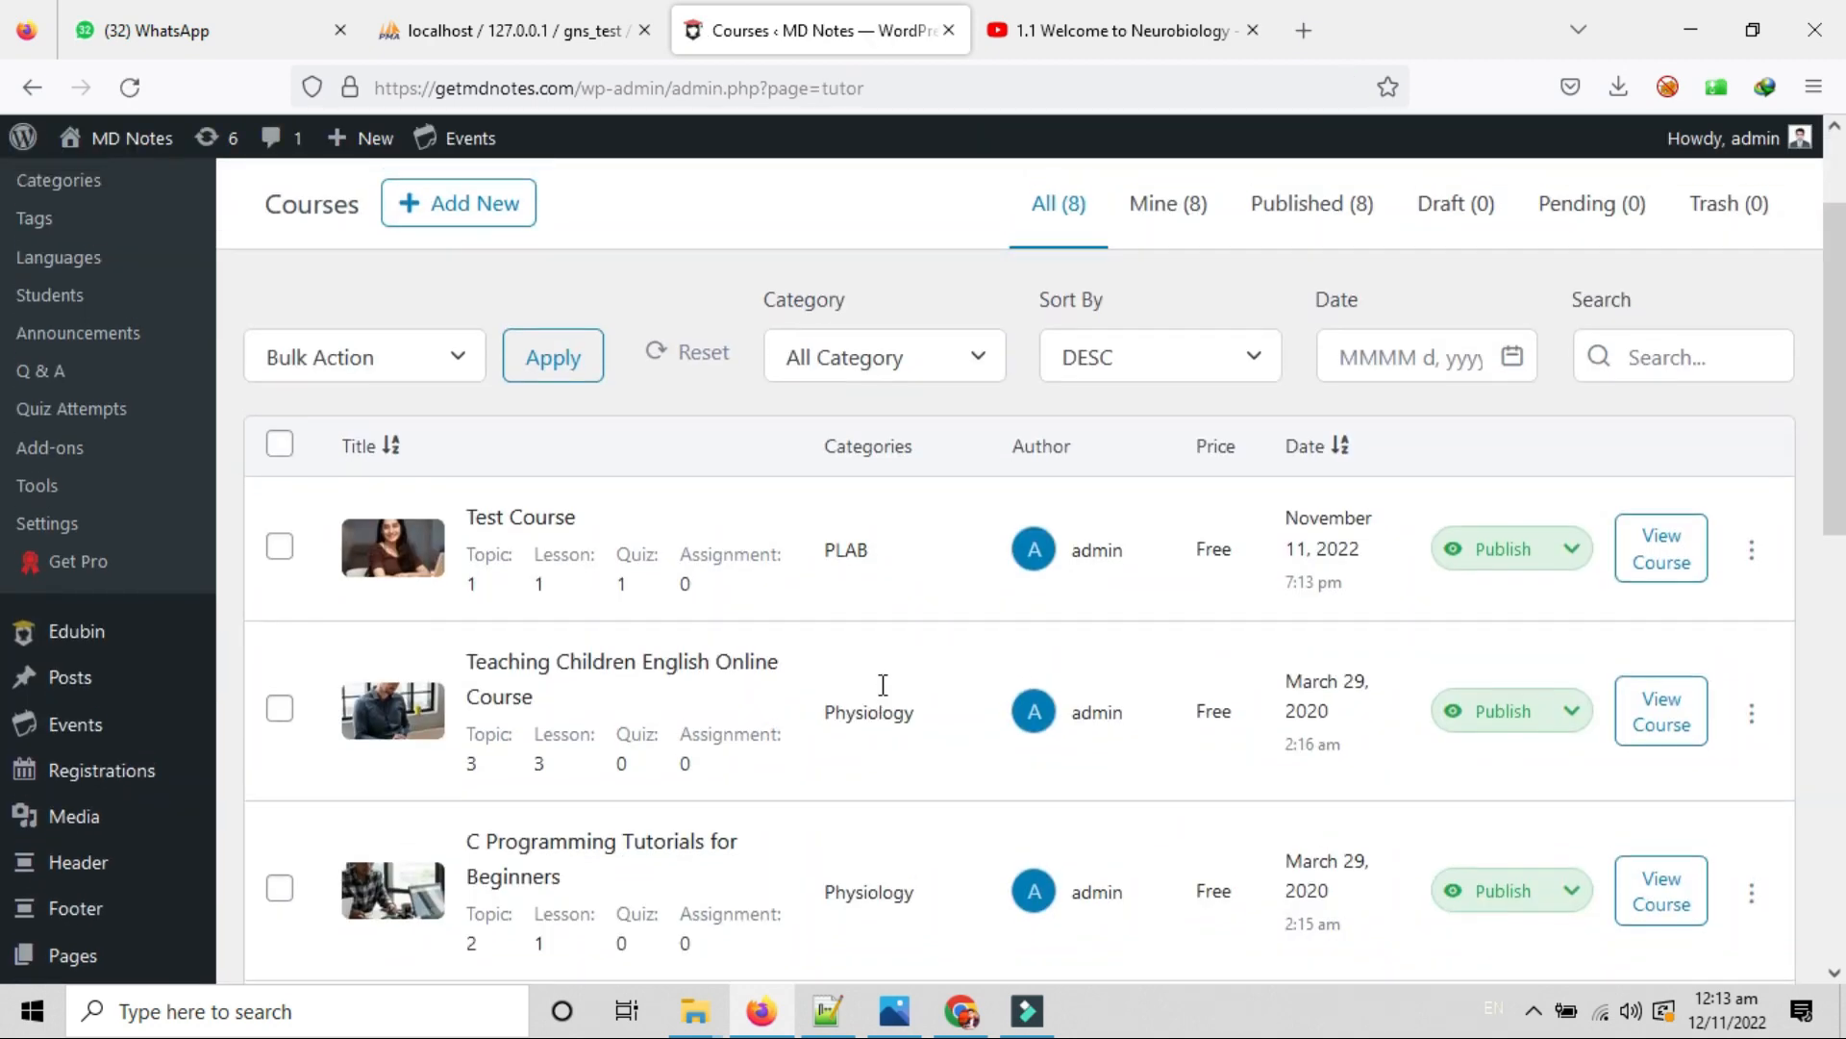
scroll(886, 696, up, 1)
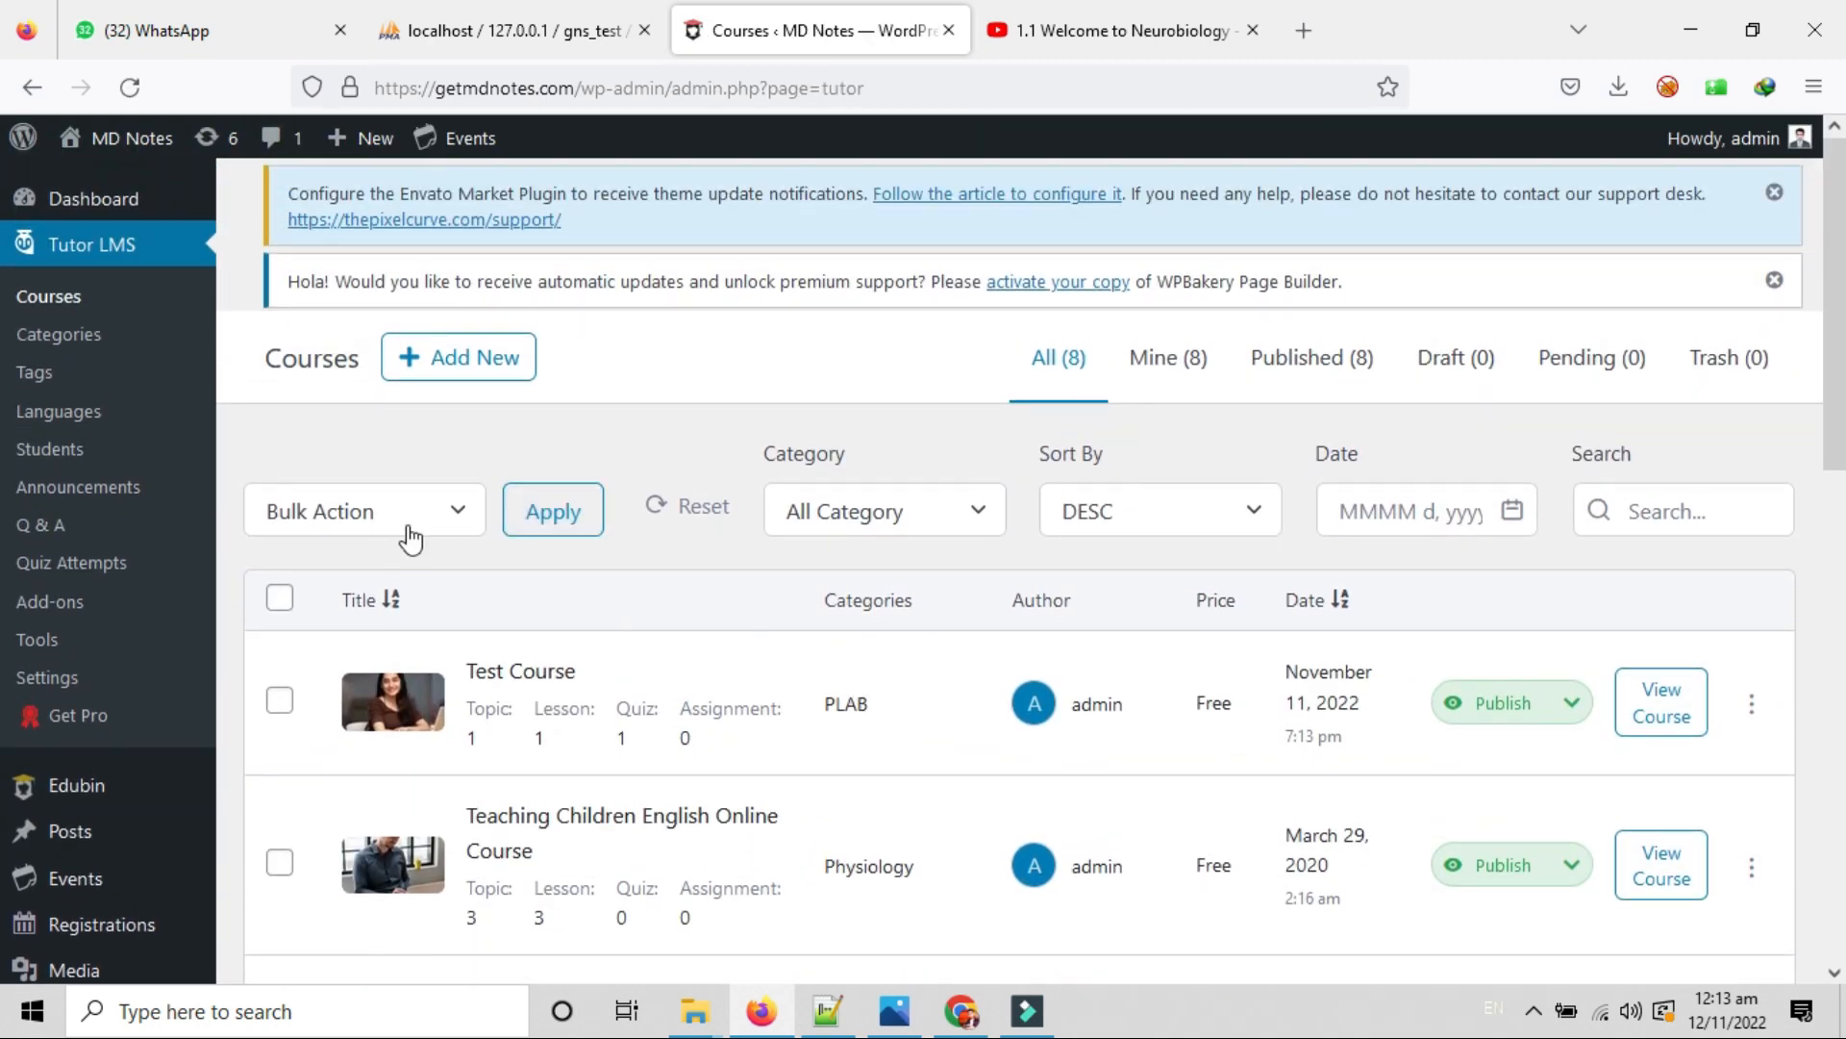
click(461, 512)
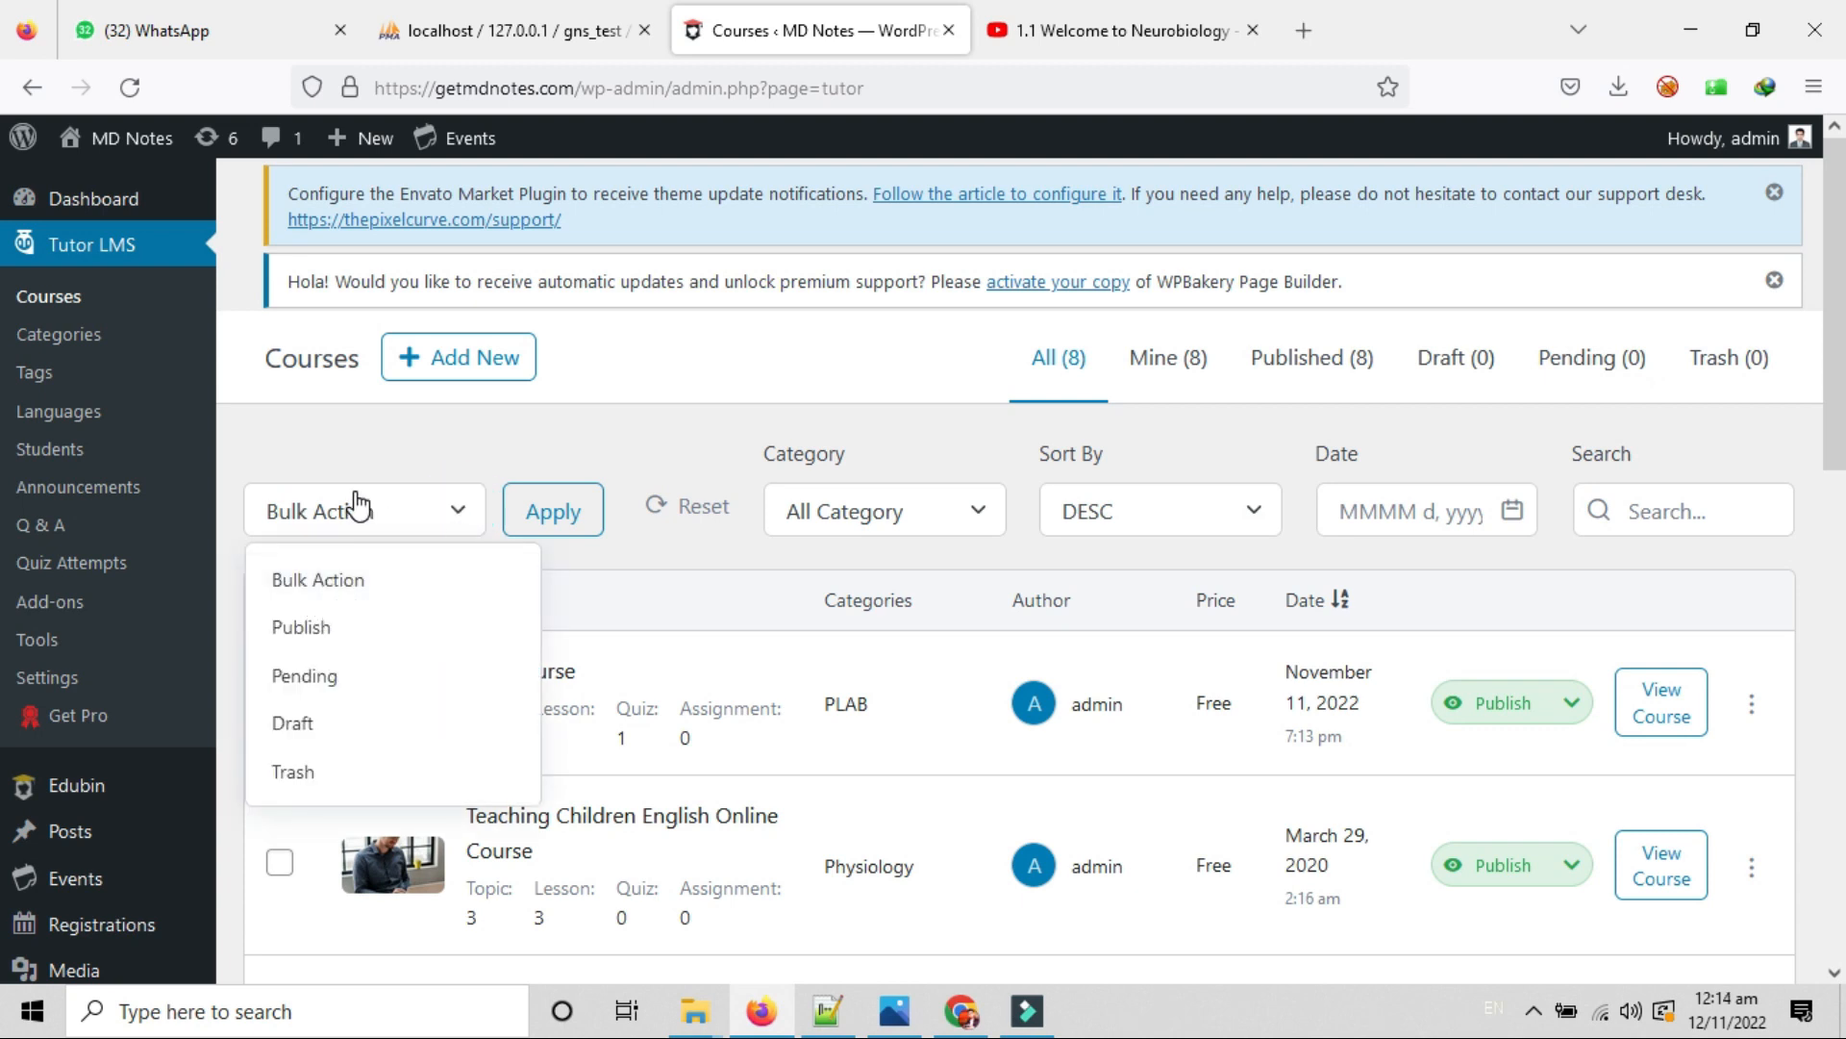
click(631, 528)
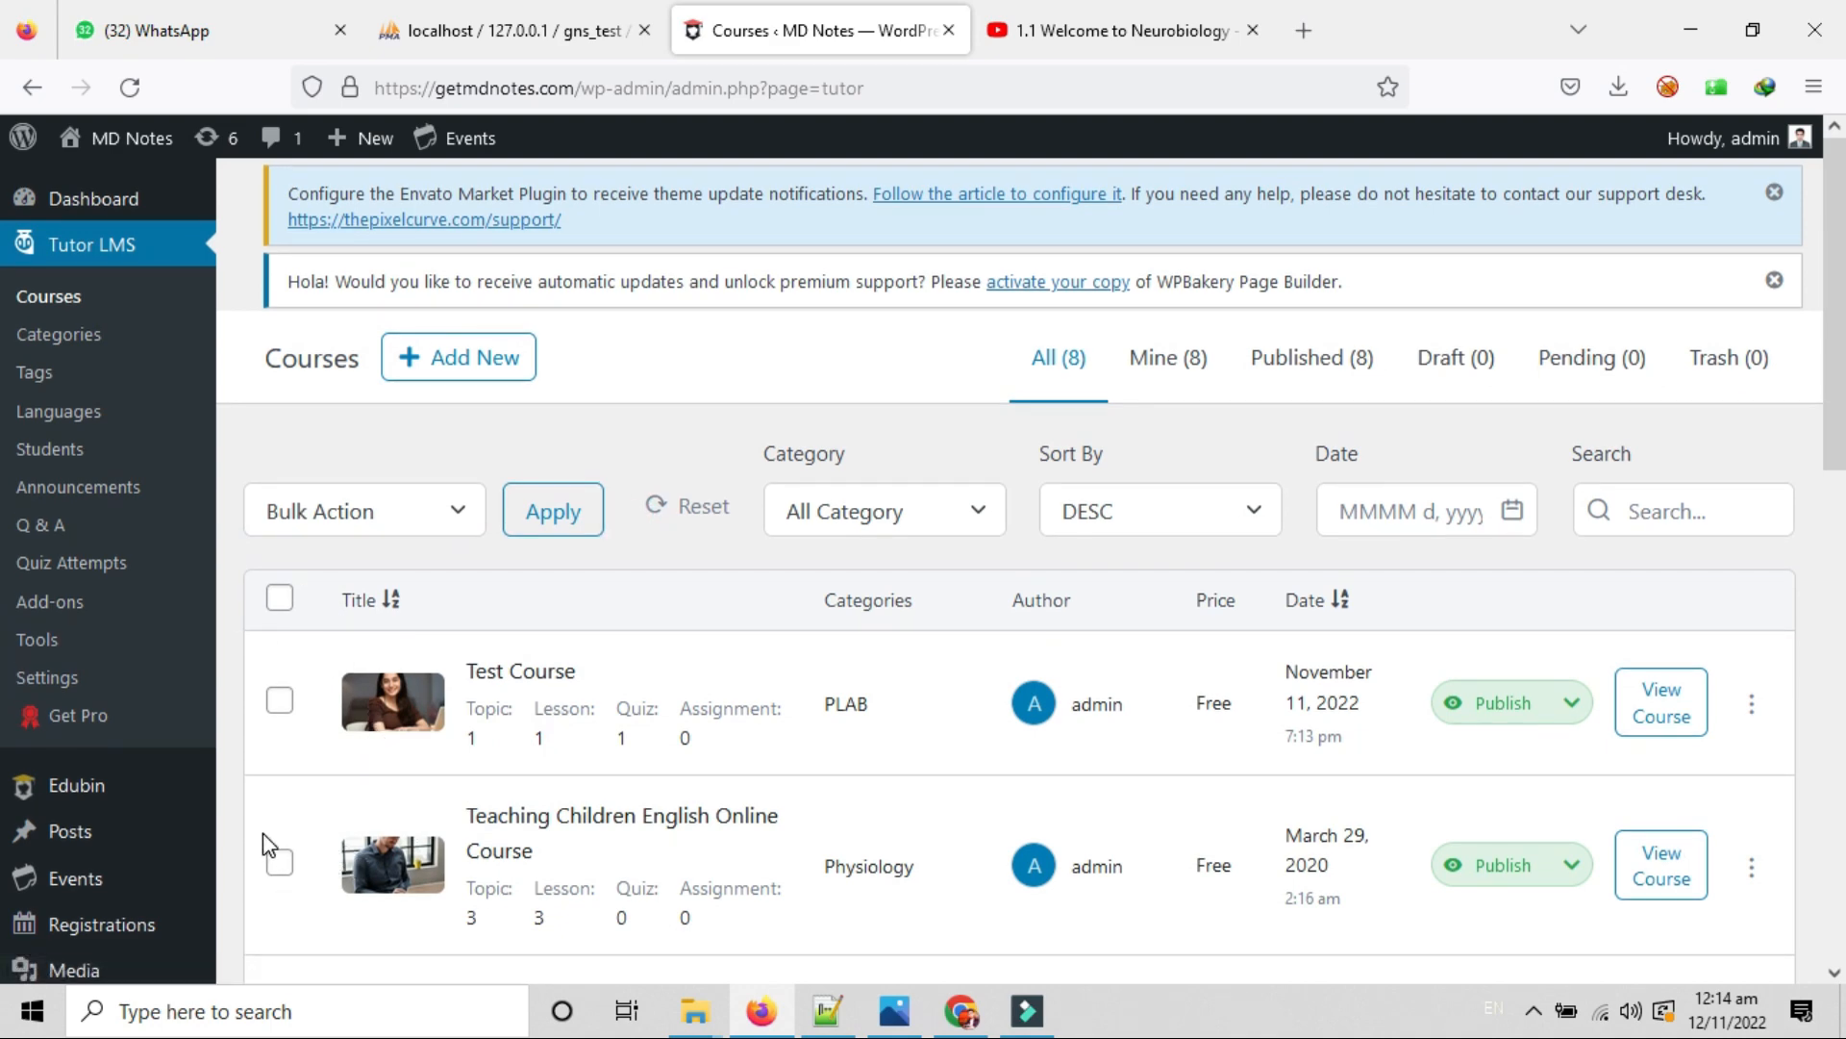
scroll(262, 832, down, 10)
scroll(265, 815, up, 8)
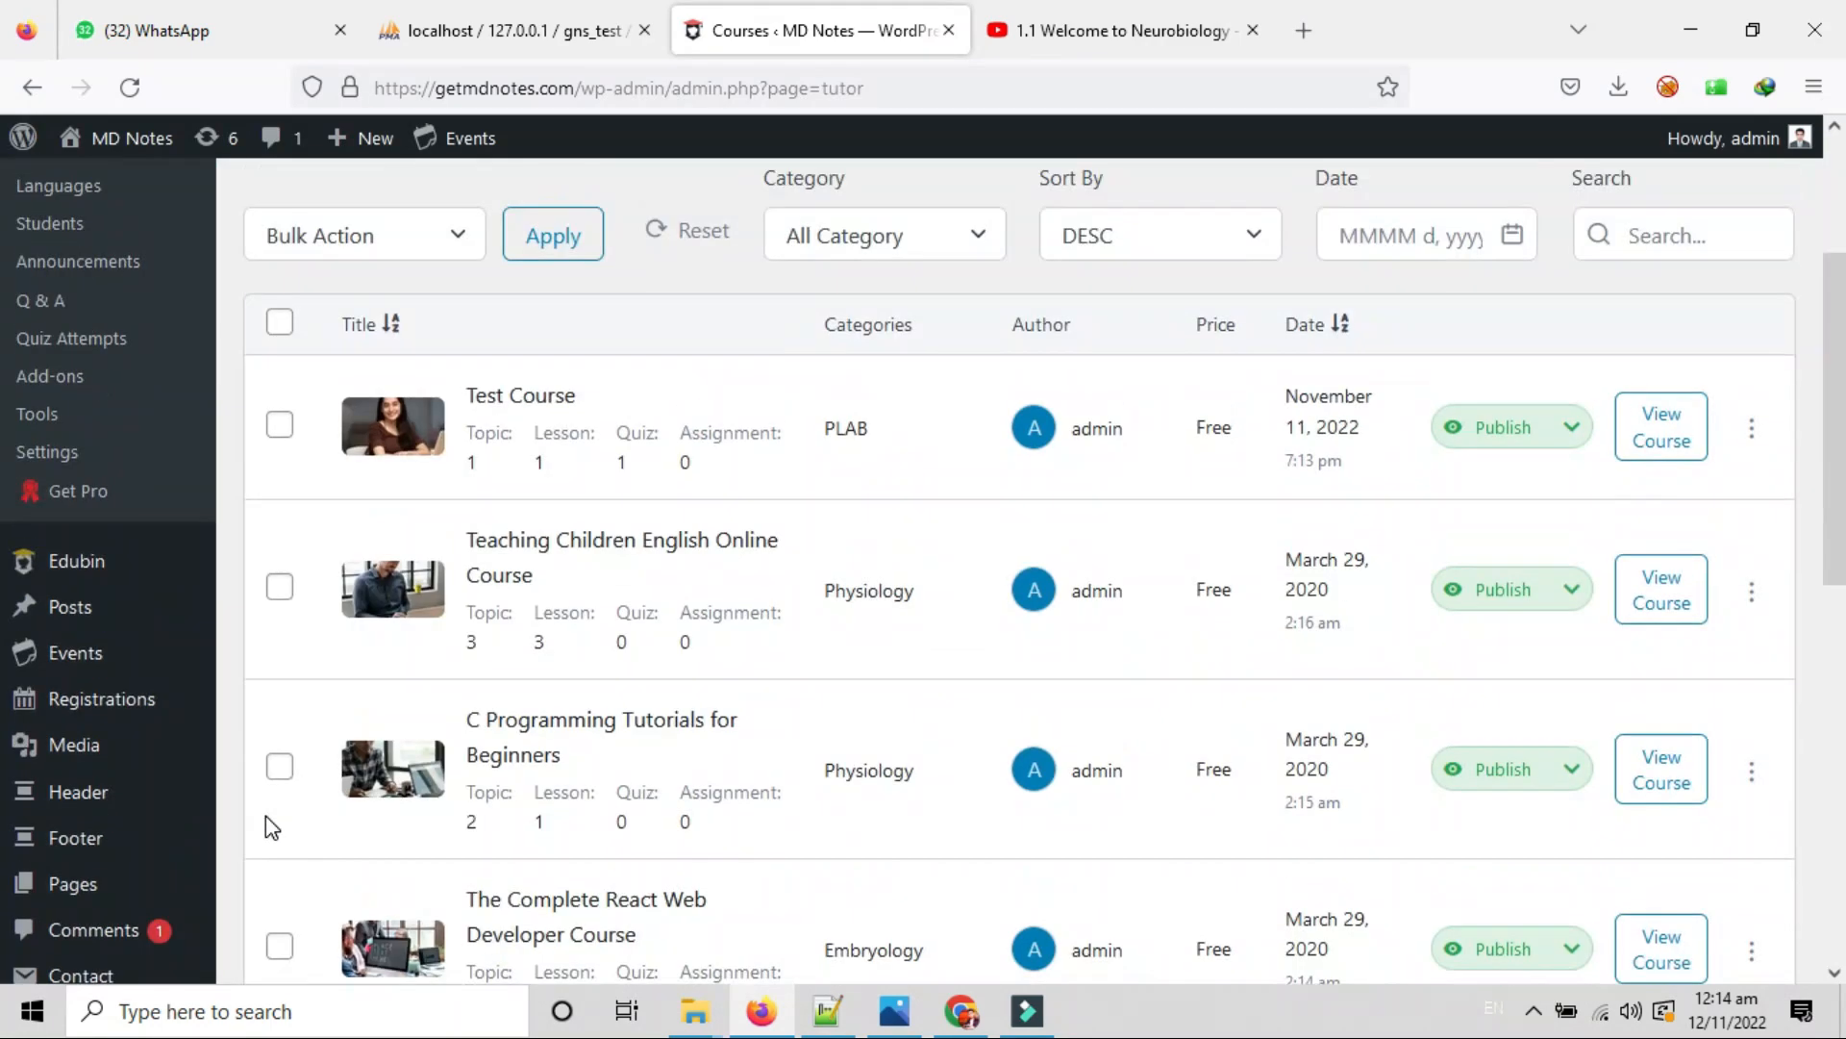
scroll(265, 815, up, 3)
Check all courses except Test Course and apply Trash as the bulk action.
click(279, 598)
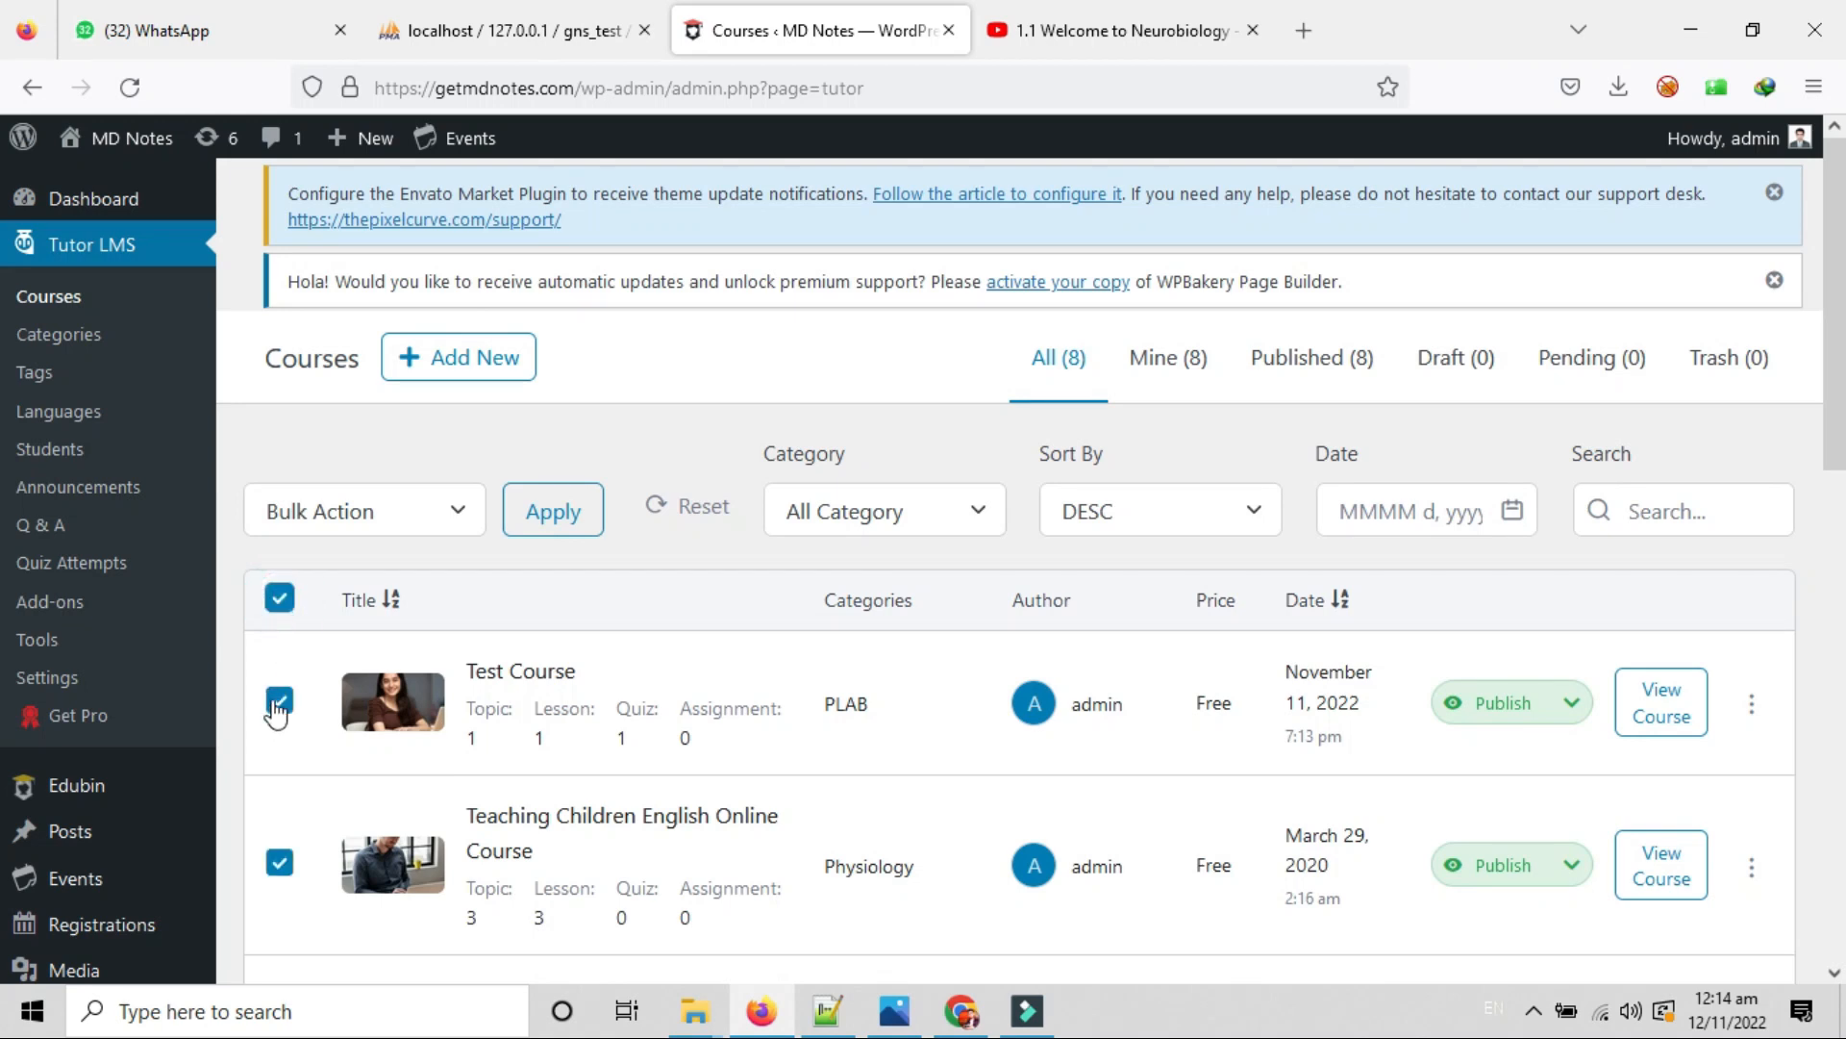
click(279, 701)
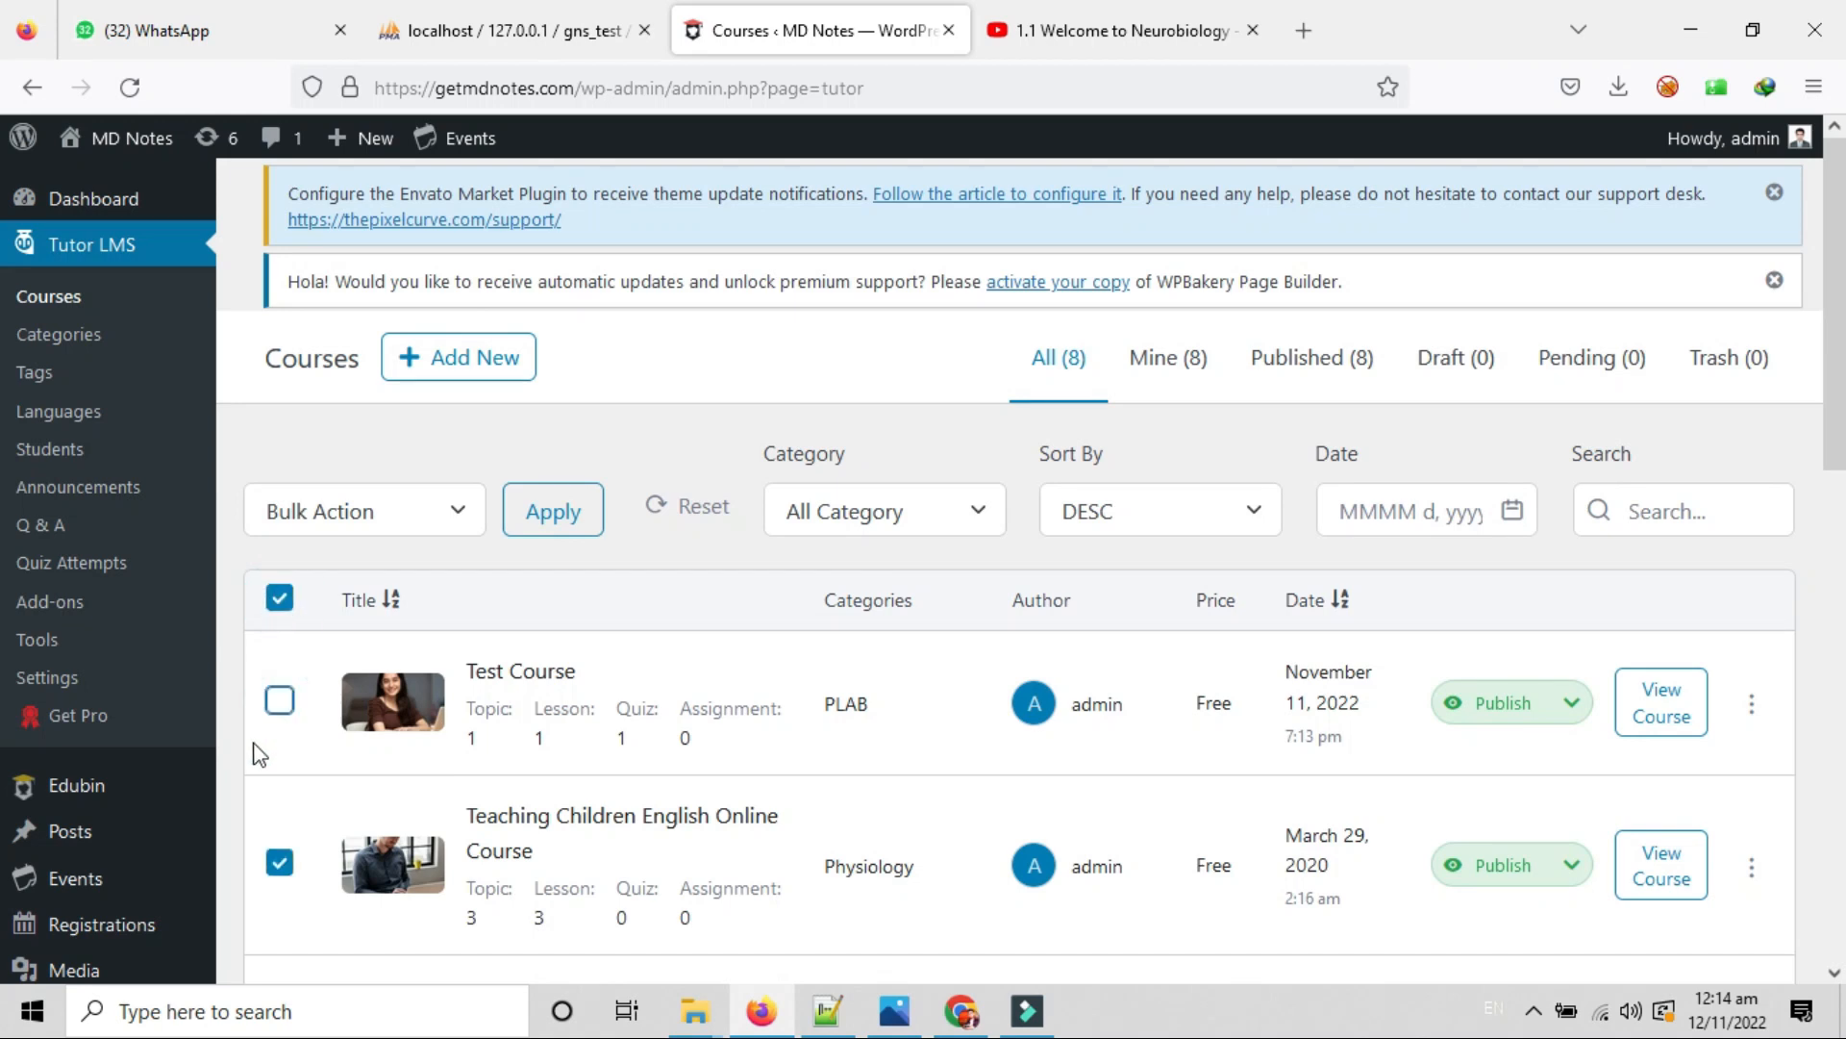
click(416, 529)
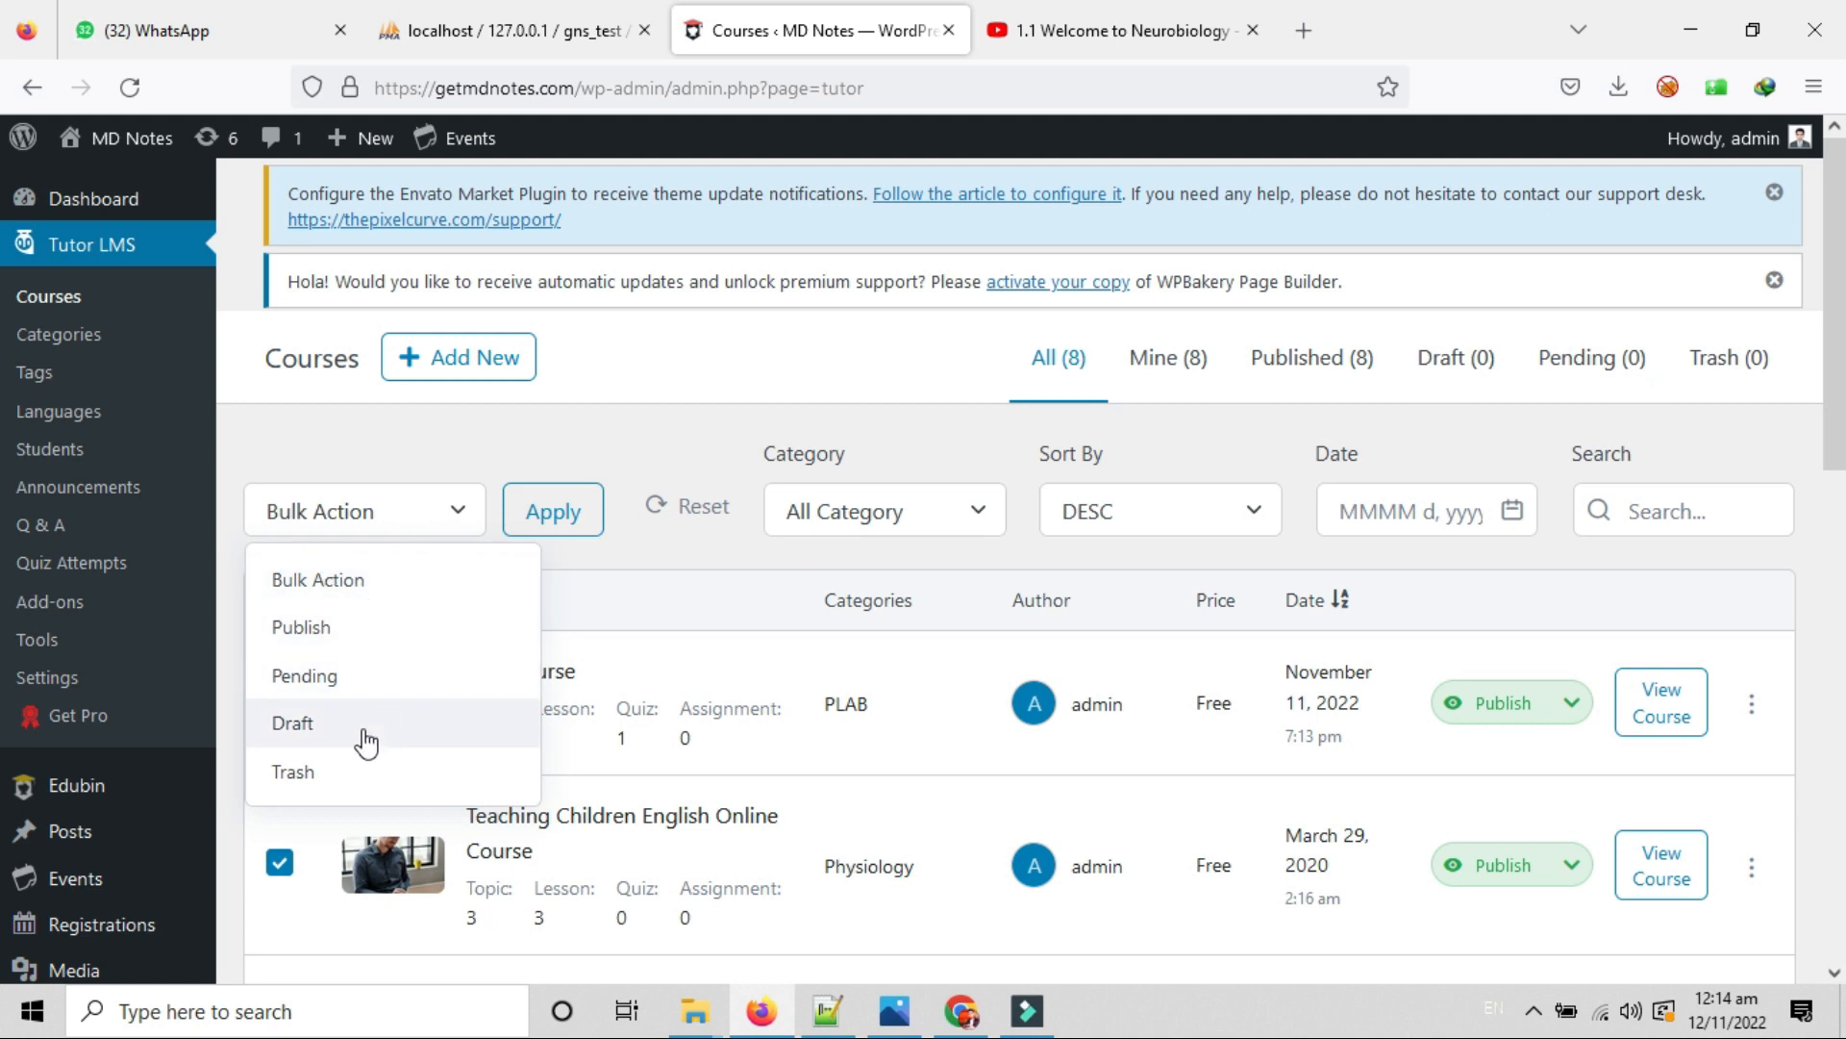
click(343, 762)
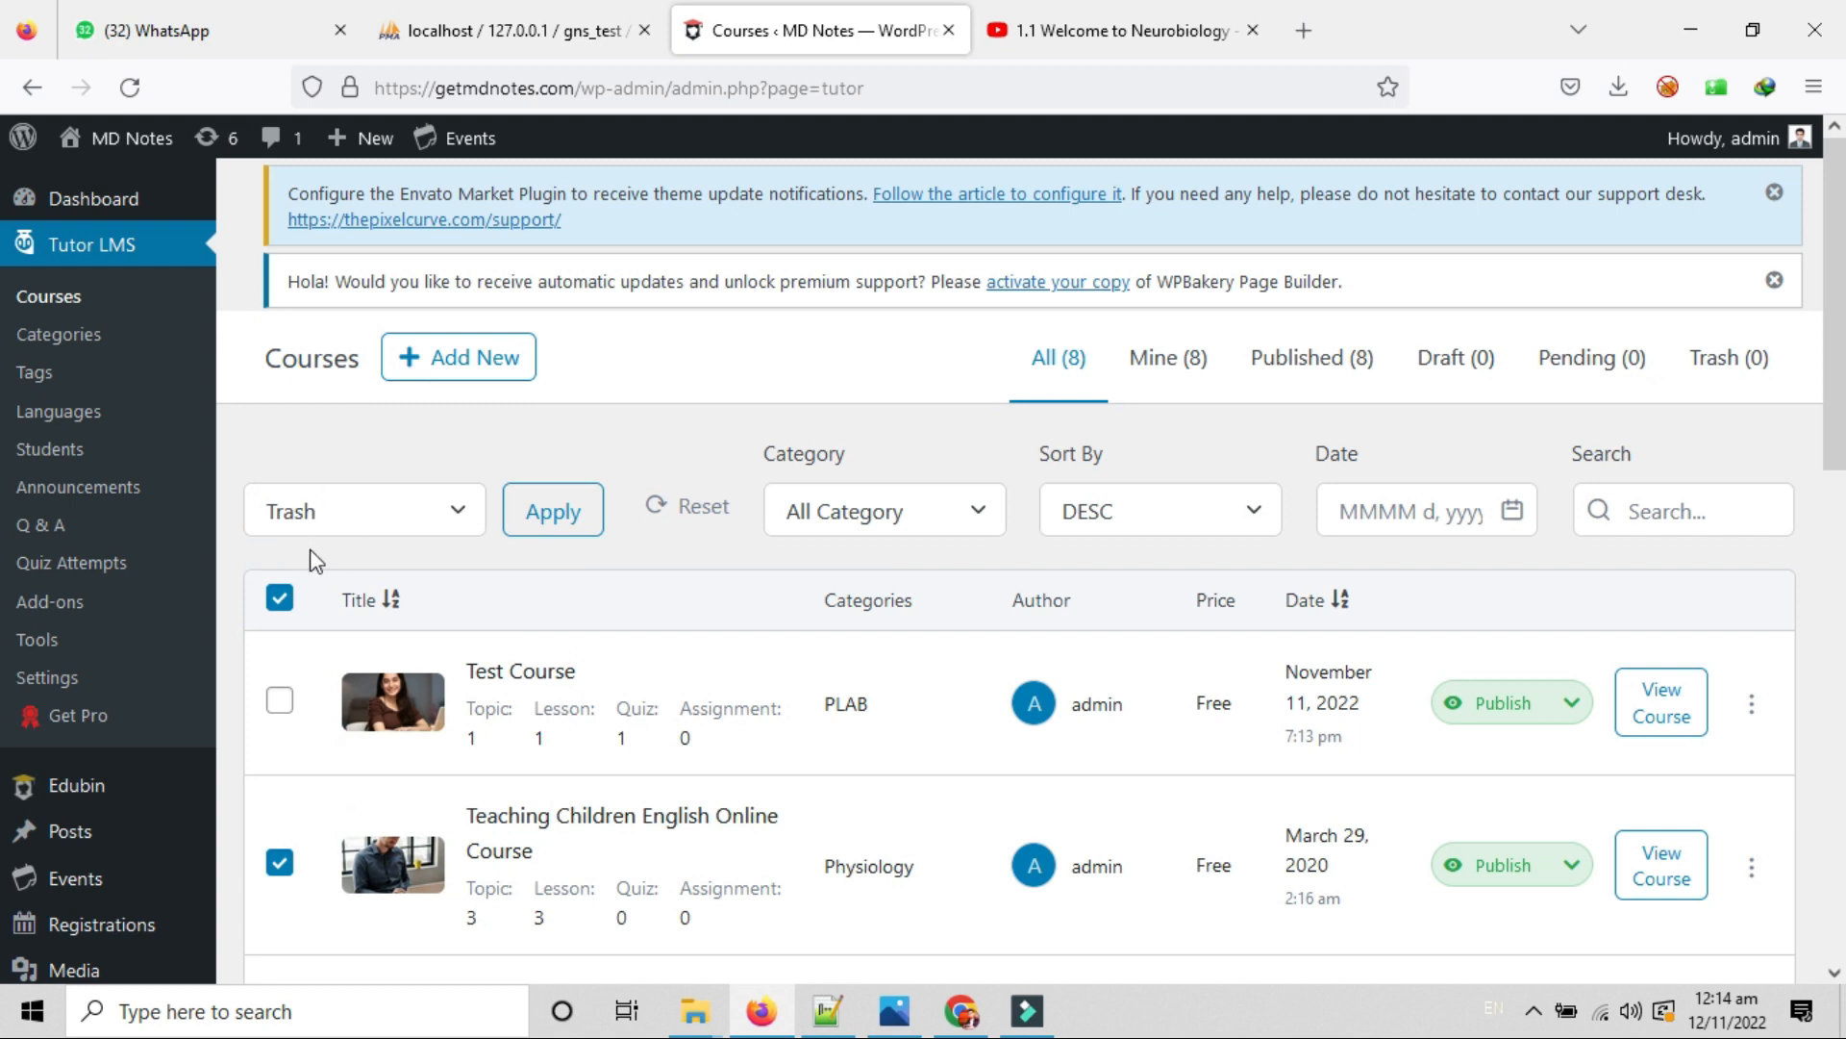
click(541, 508)
click(862, 499)
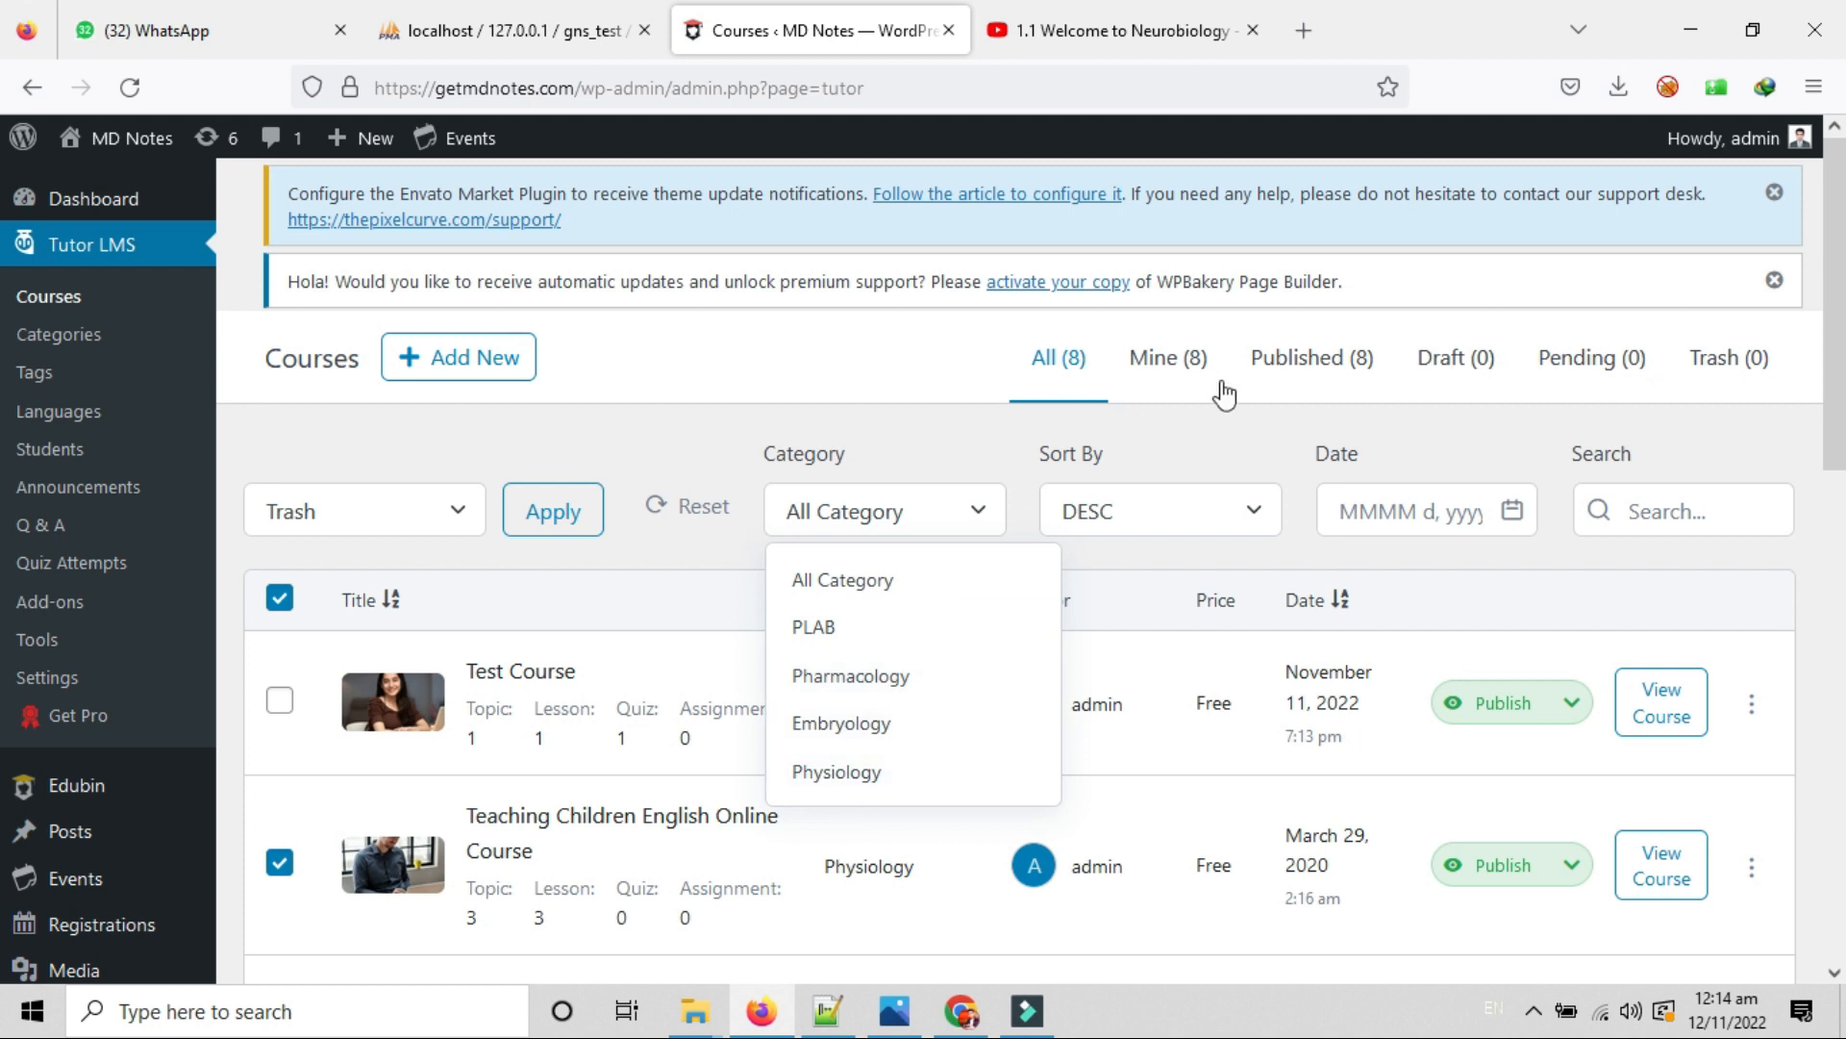
click(1219, 525)
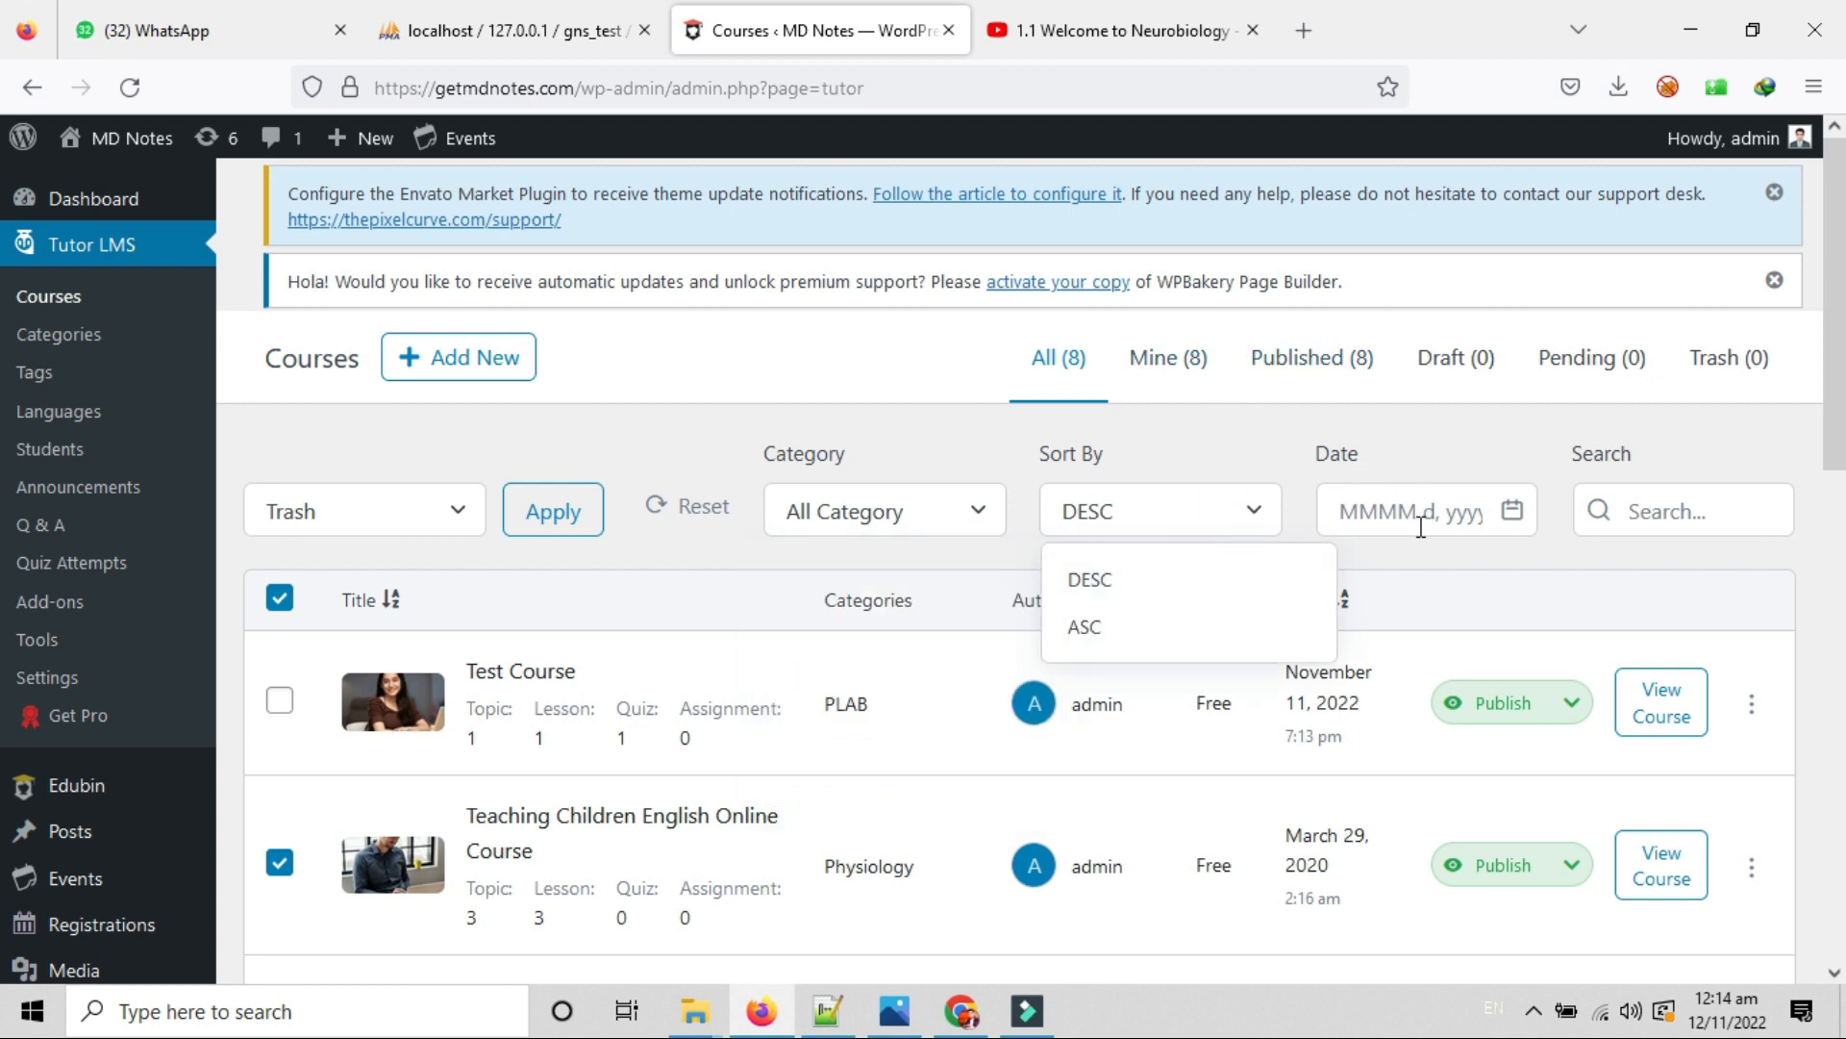
click(1405, 499)
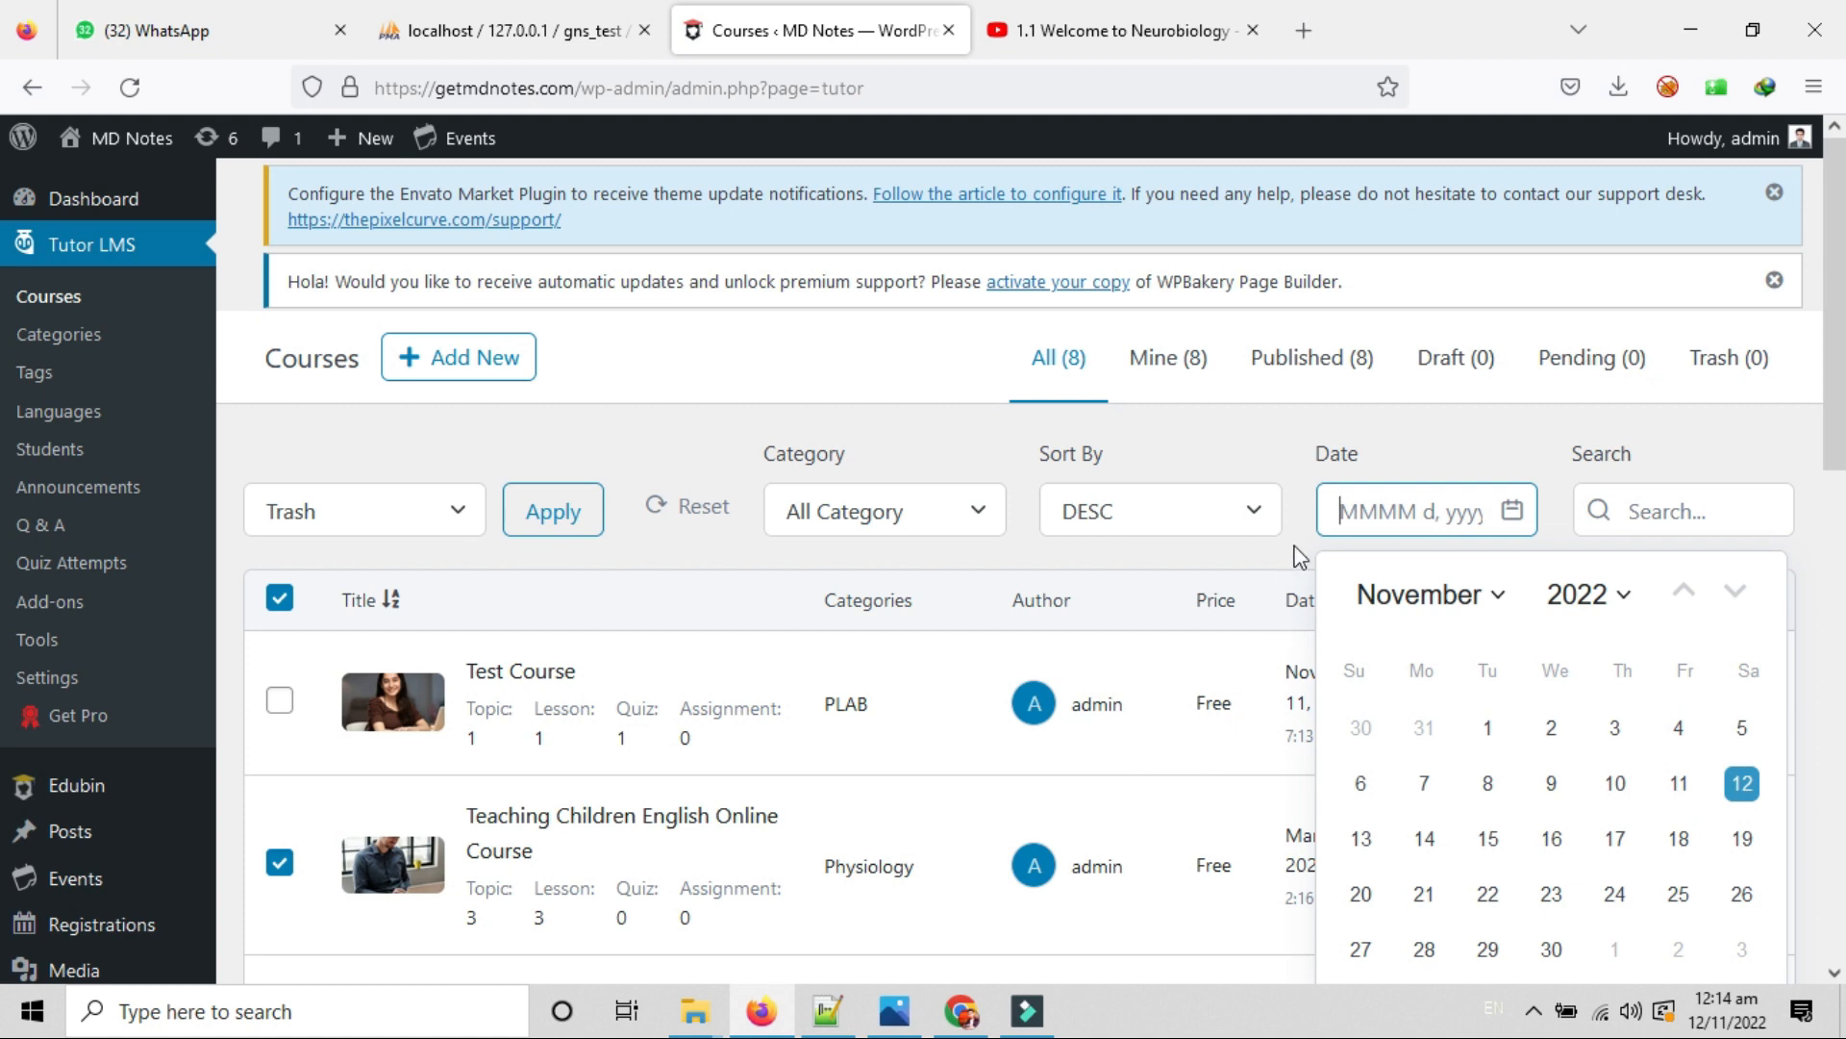
click(1294, 438)
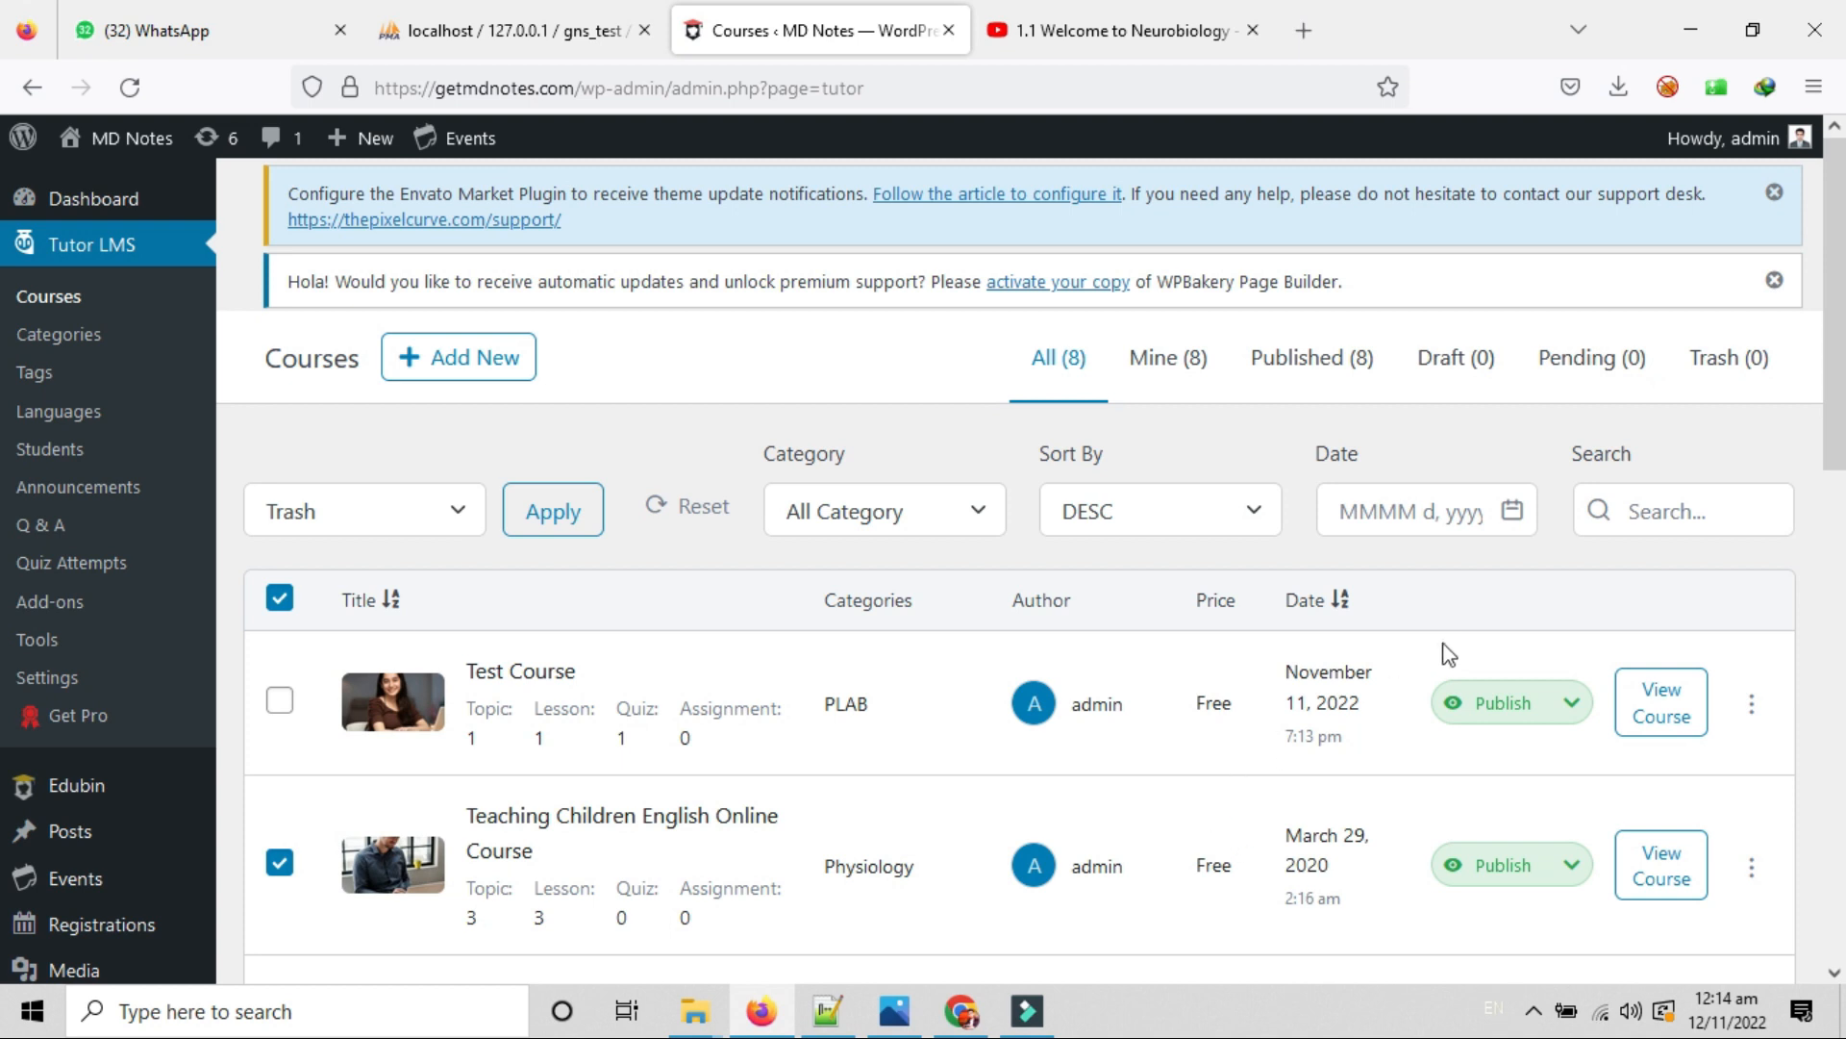
scroll(1839, 632, down, 1)
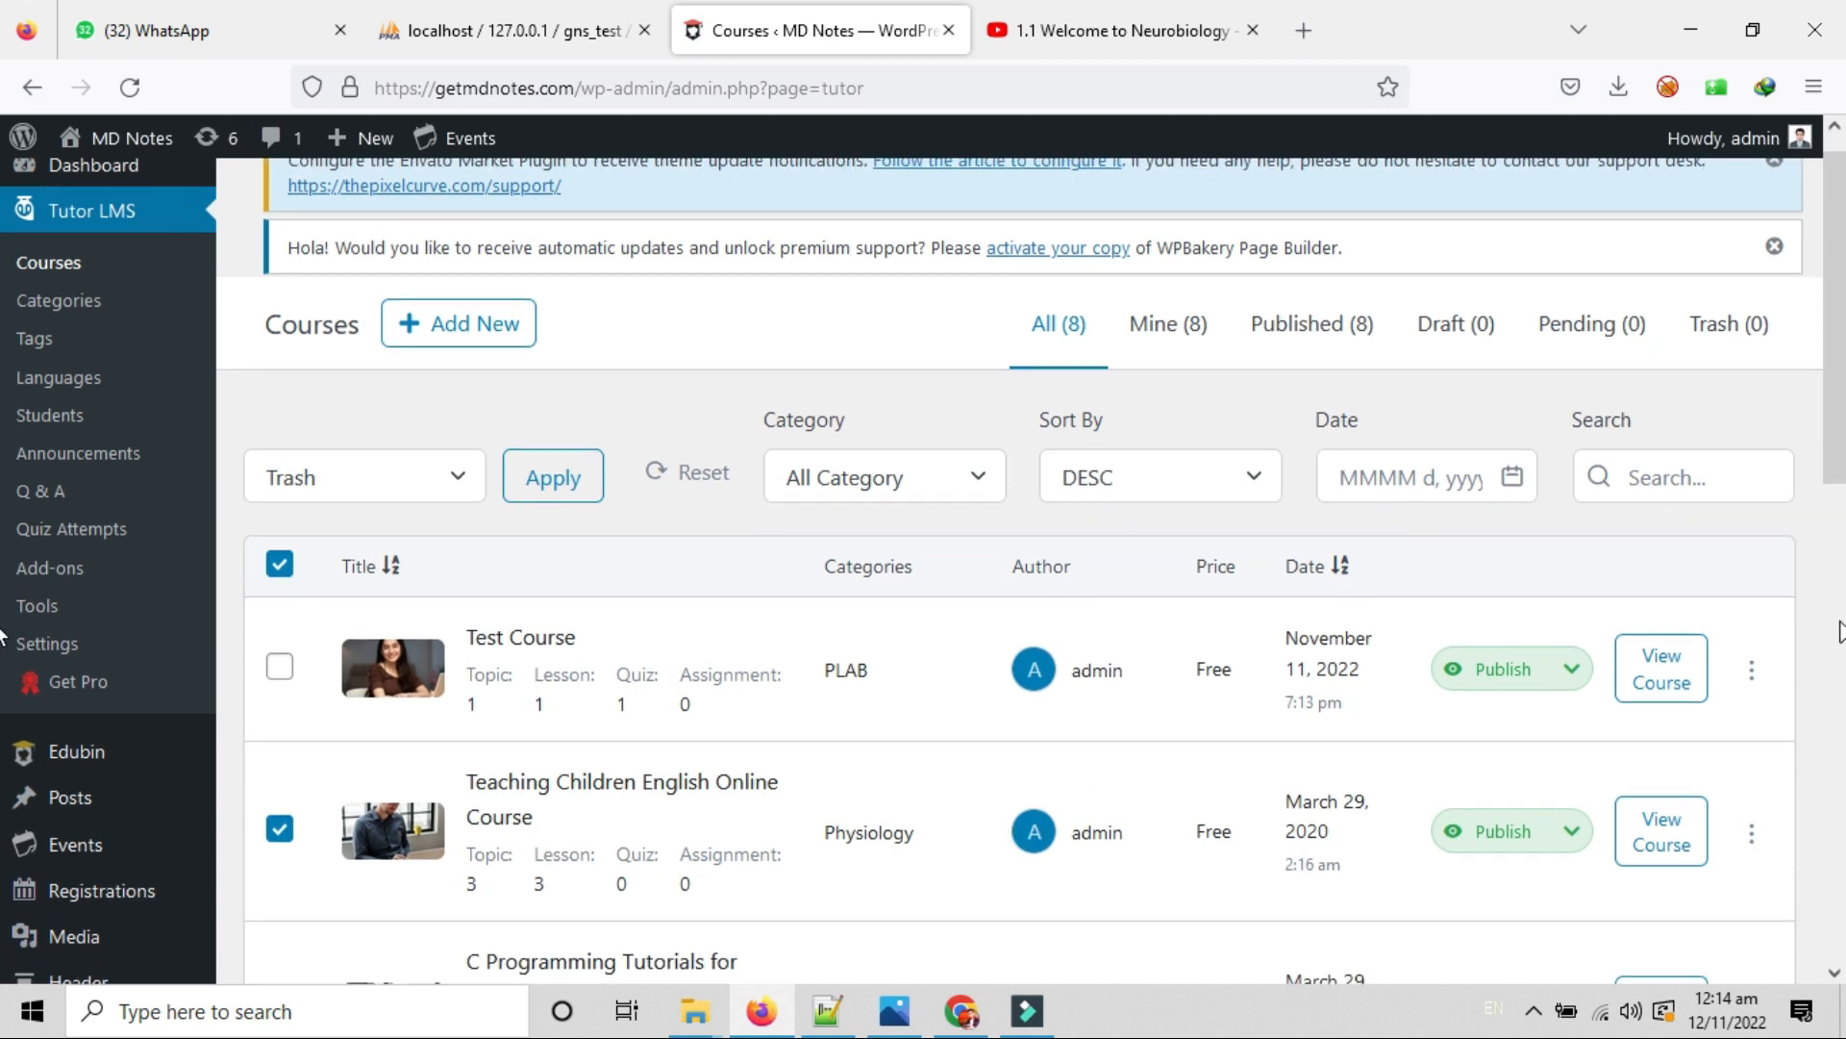
click(1670, 471)
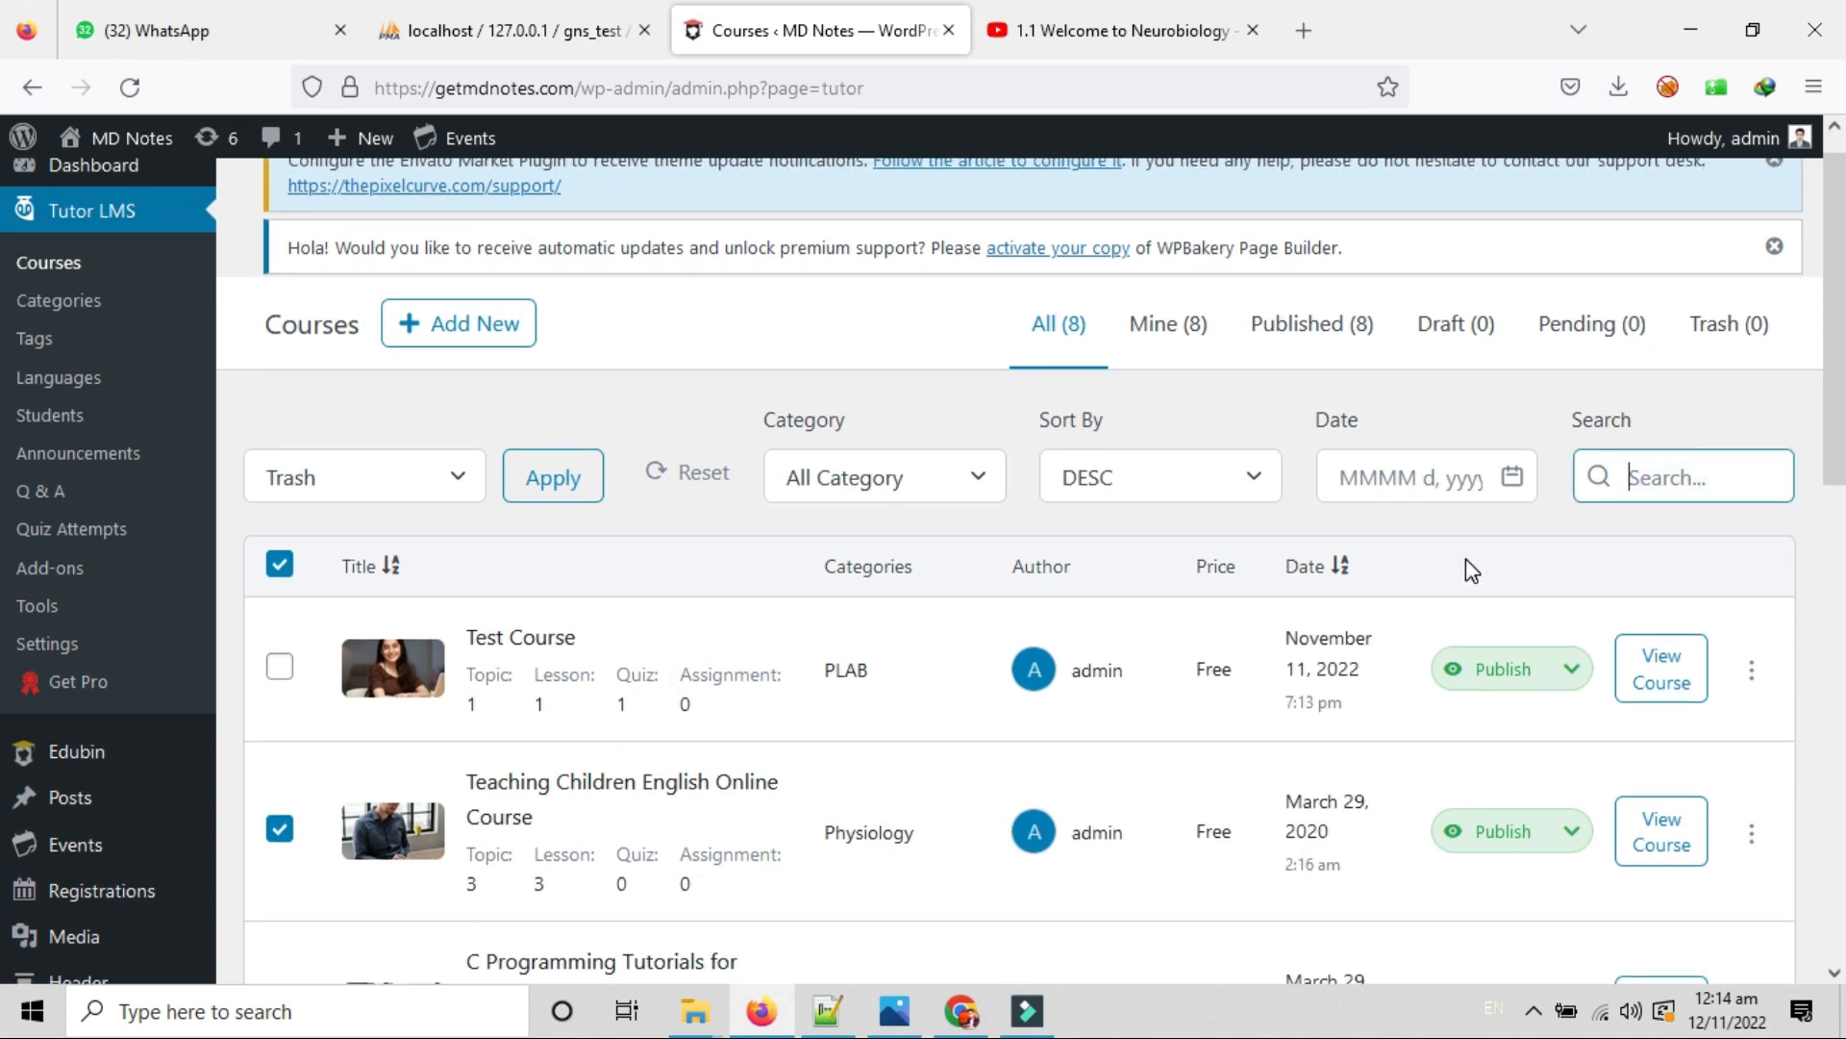
scroll(539, 701, up, 1)
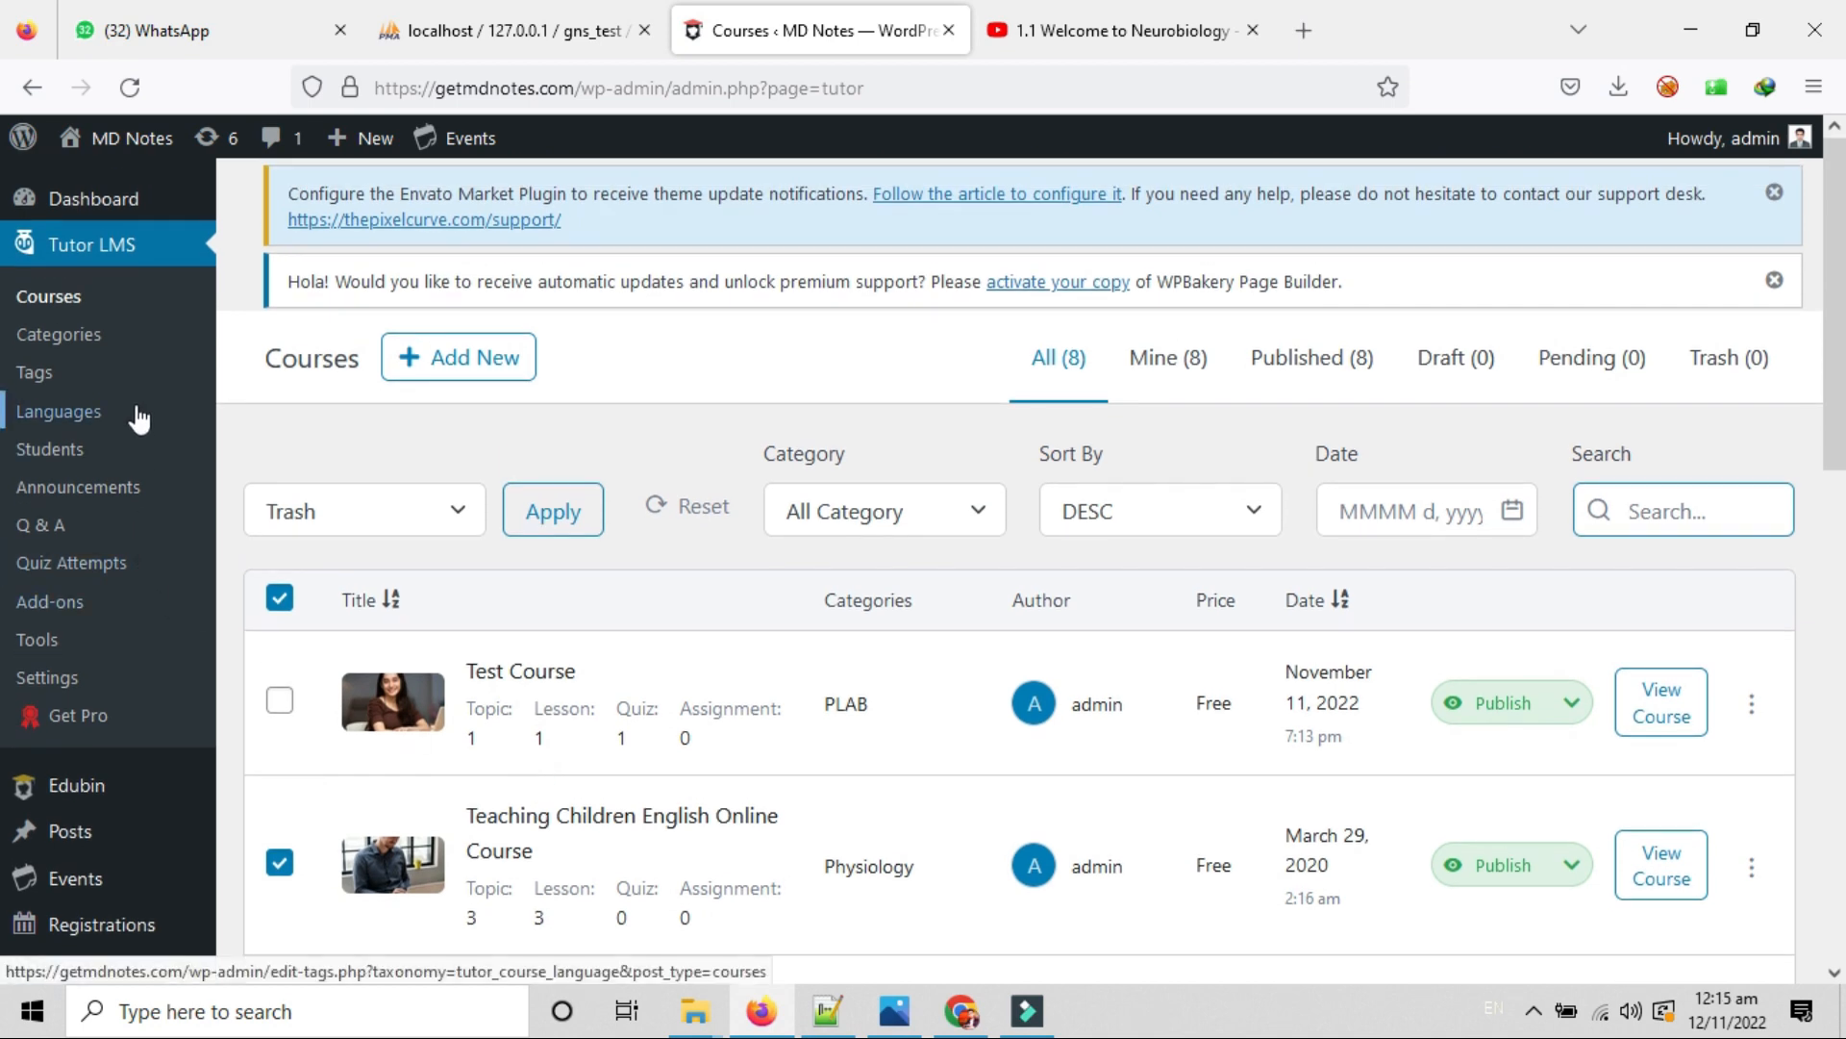
On Course Categories, start a new category named 'Test Category' with slug test-categort.
click(100, 339)
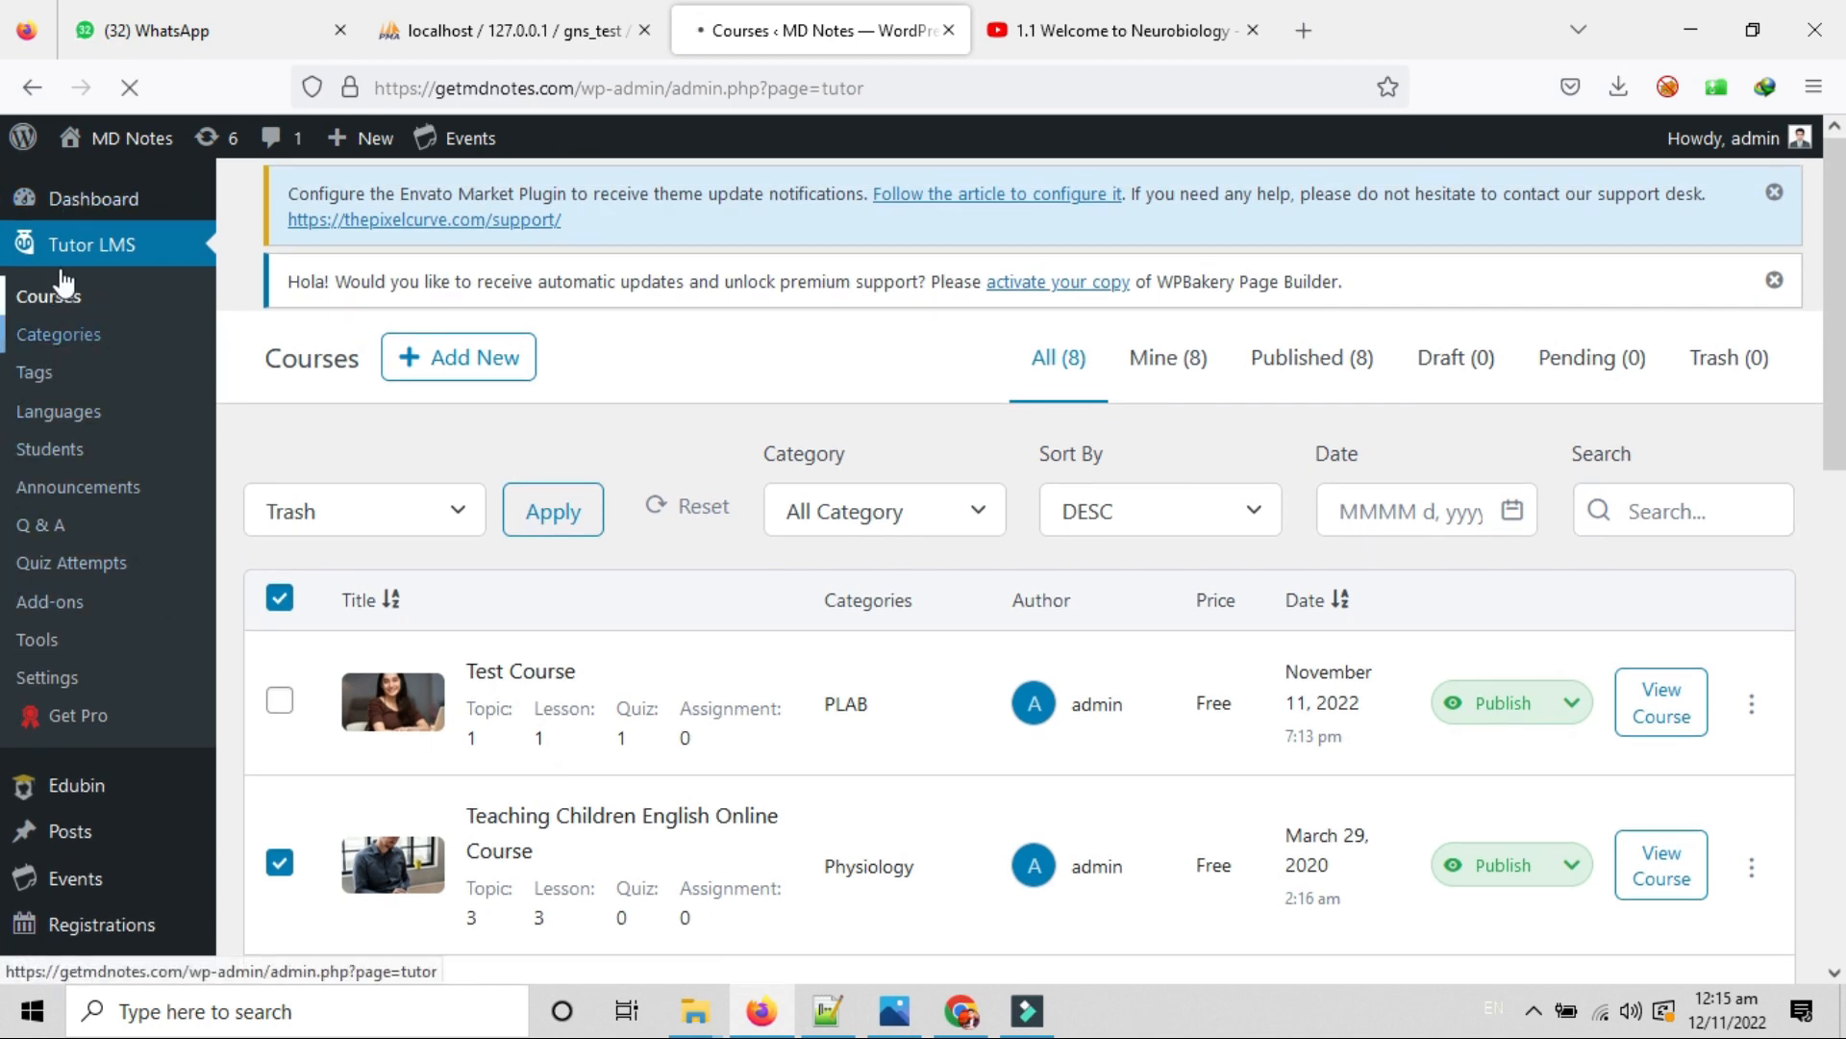
scroll(1105, 596, down, 3)
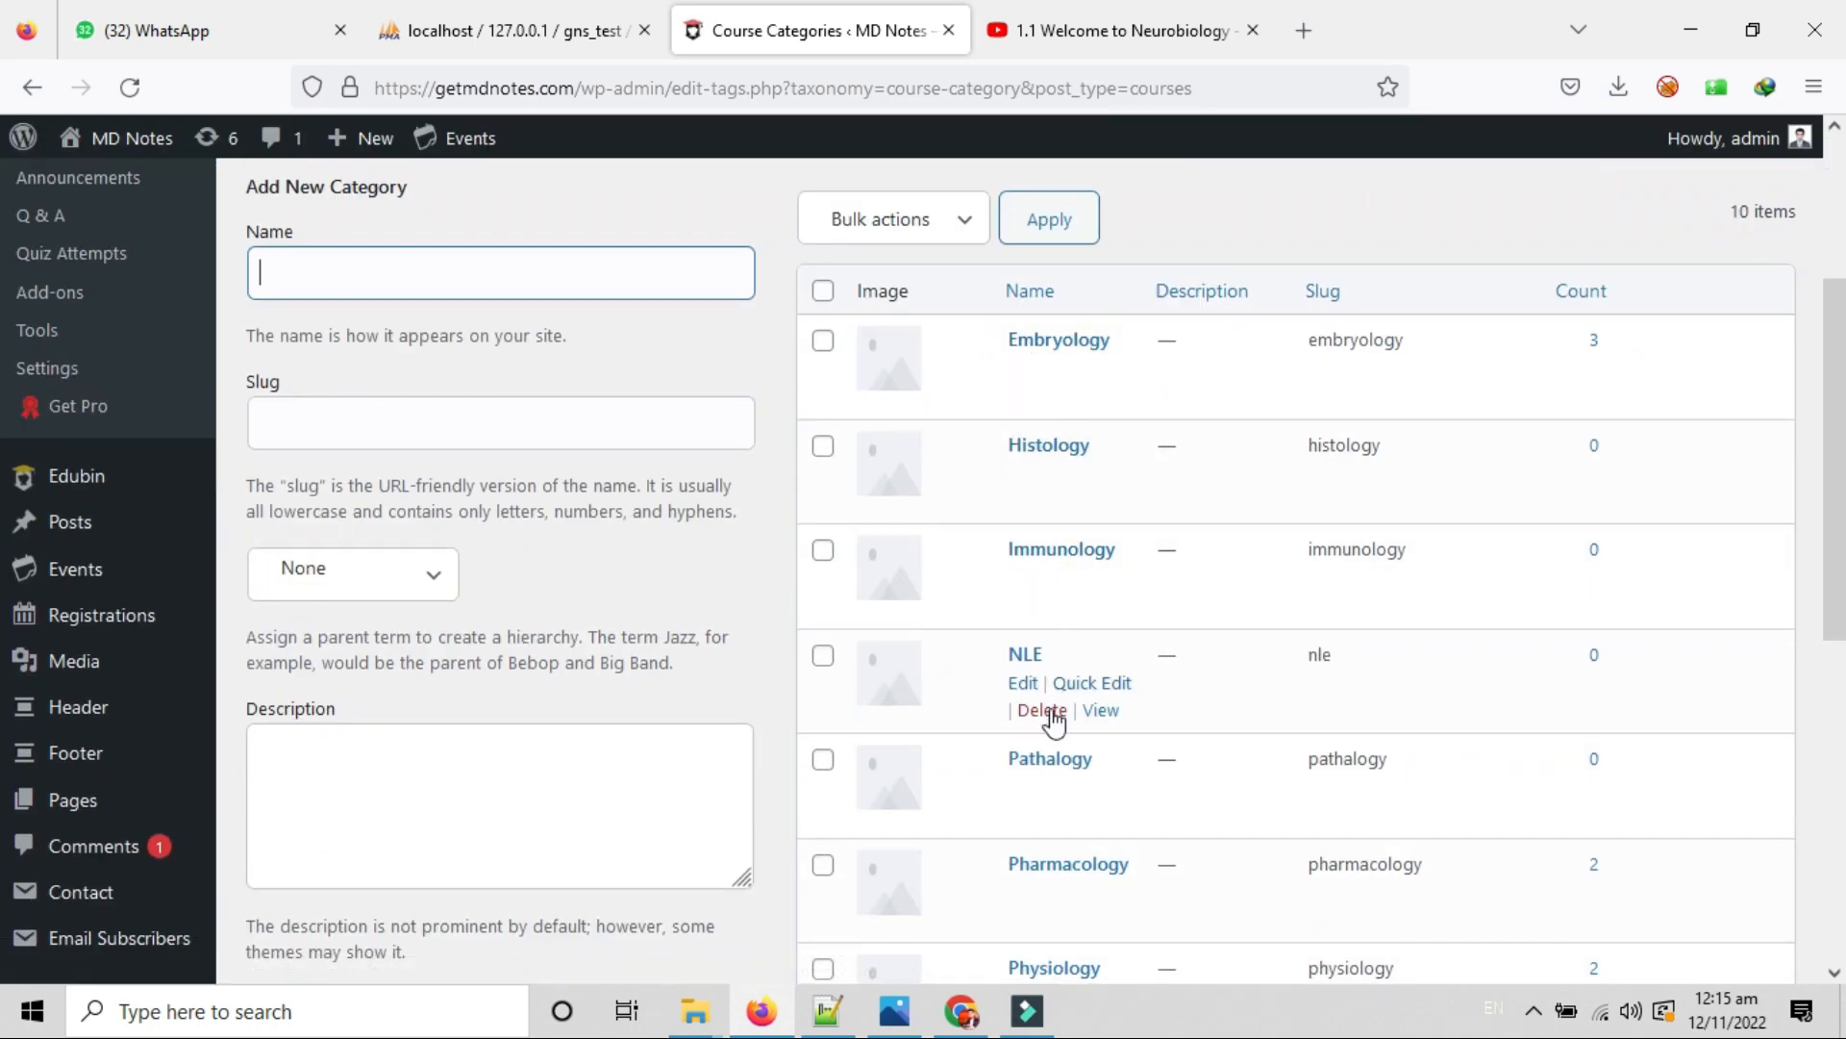
scroll(1059, 853, down, 1)
scroll(1064, 851, down, 5)
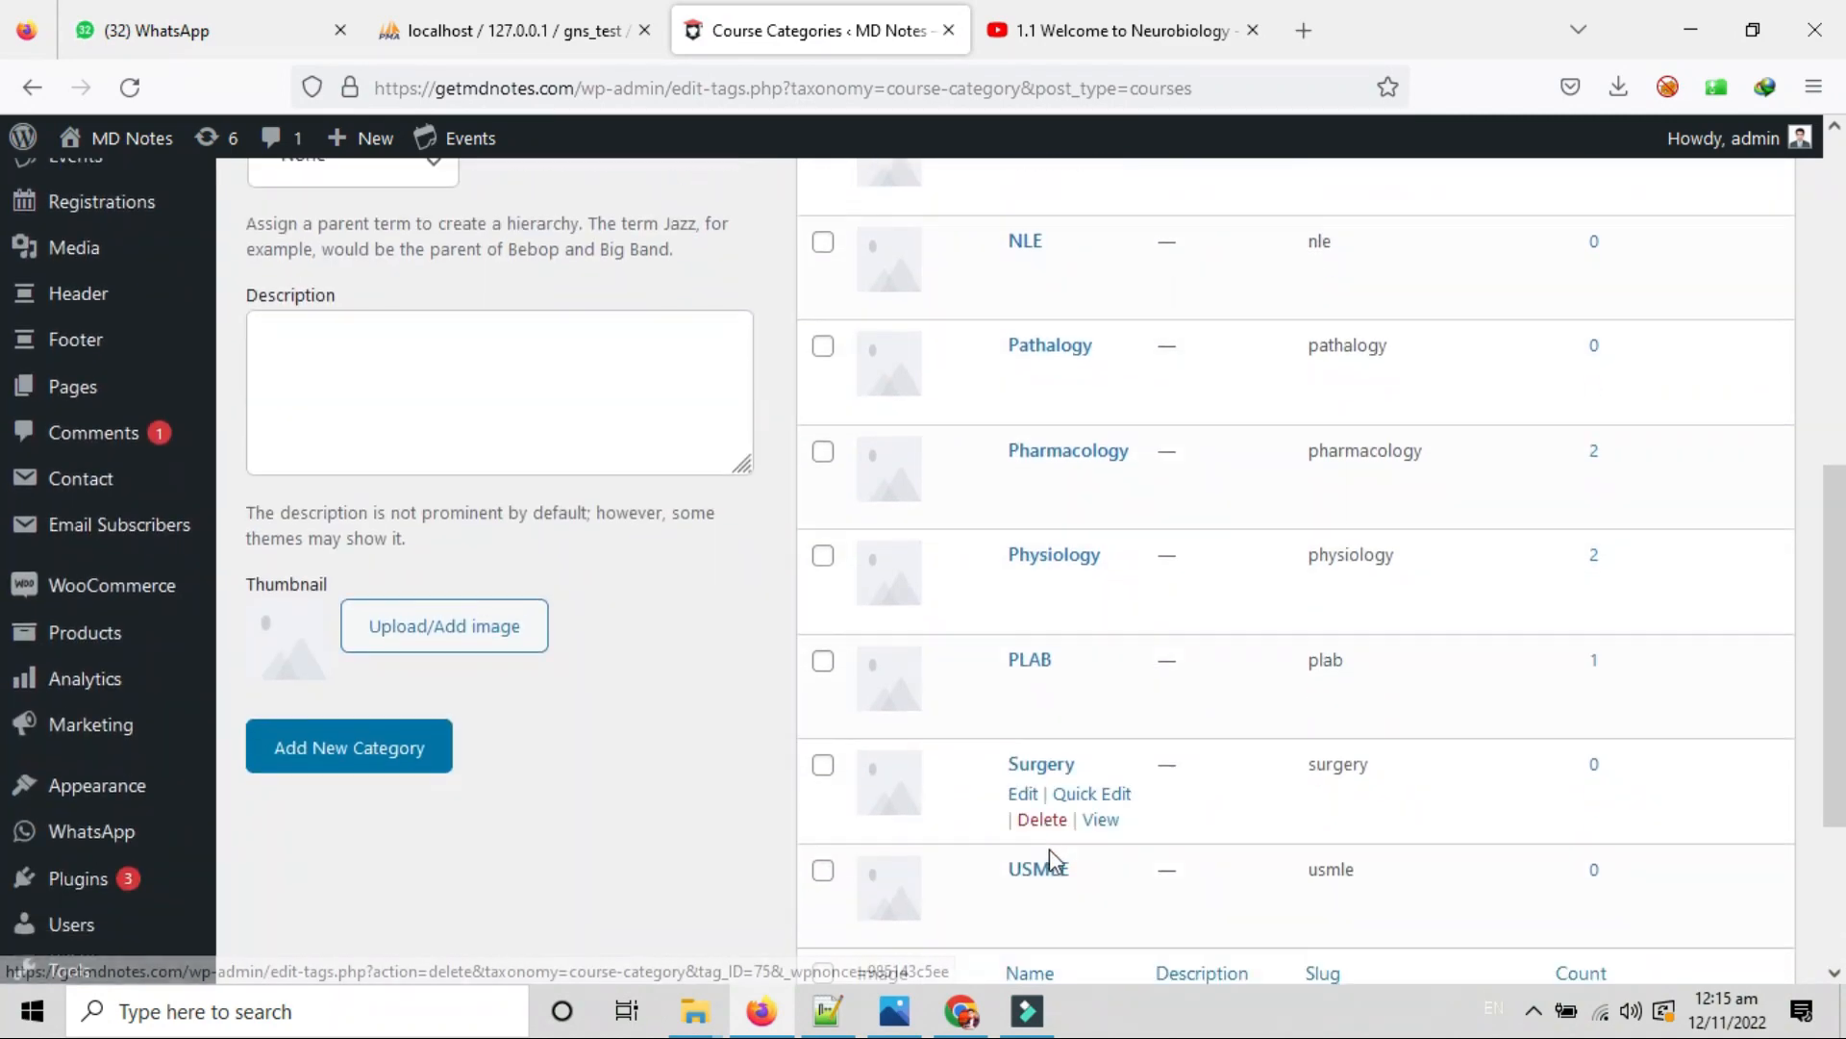
scroll(1044, 808, up, 10)
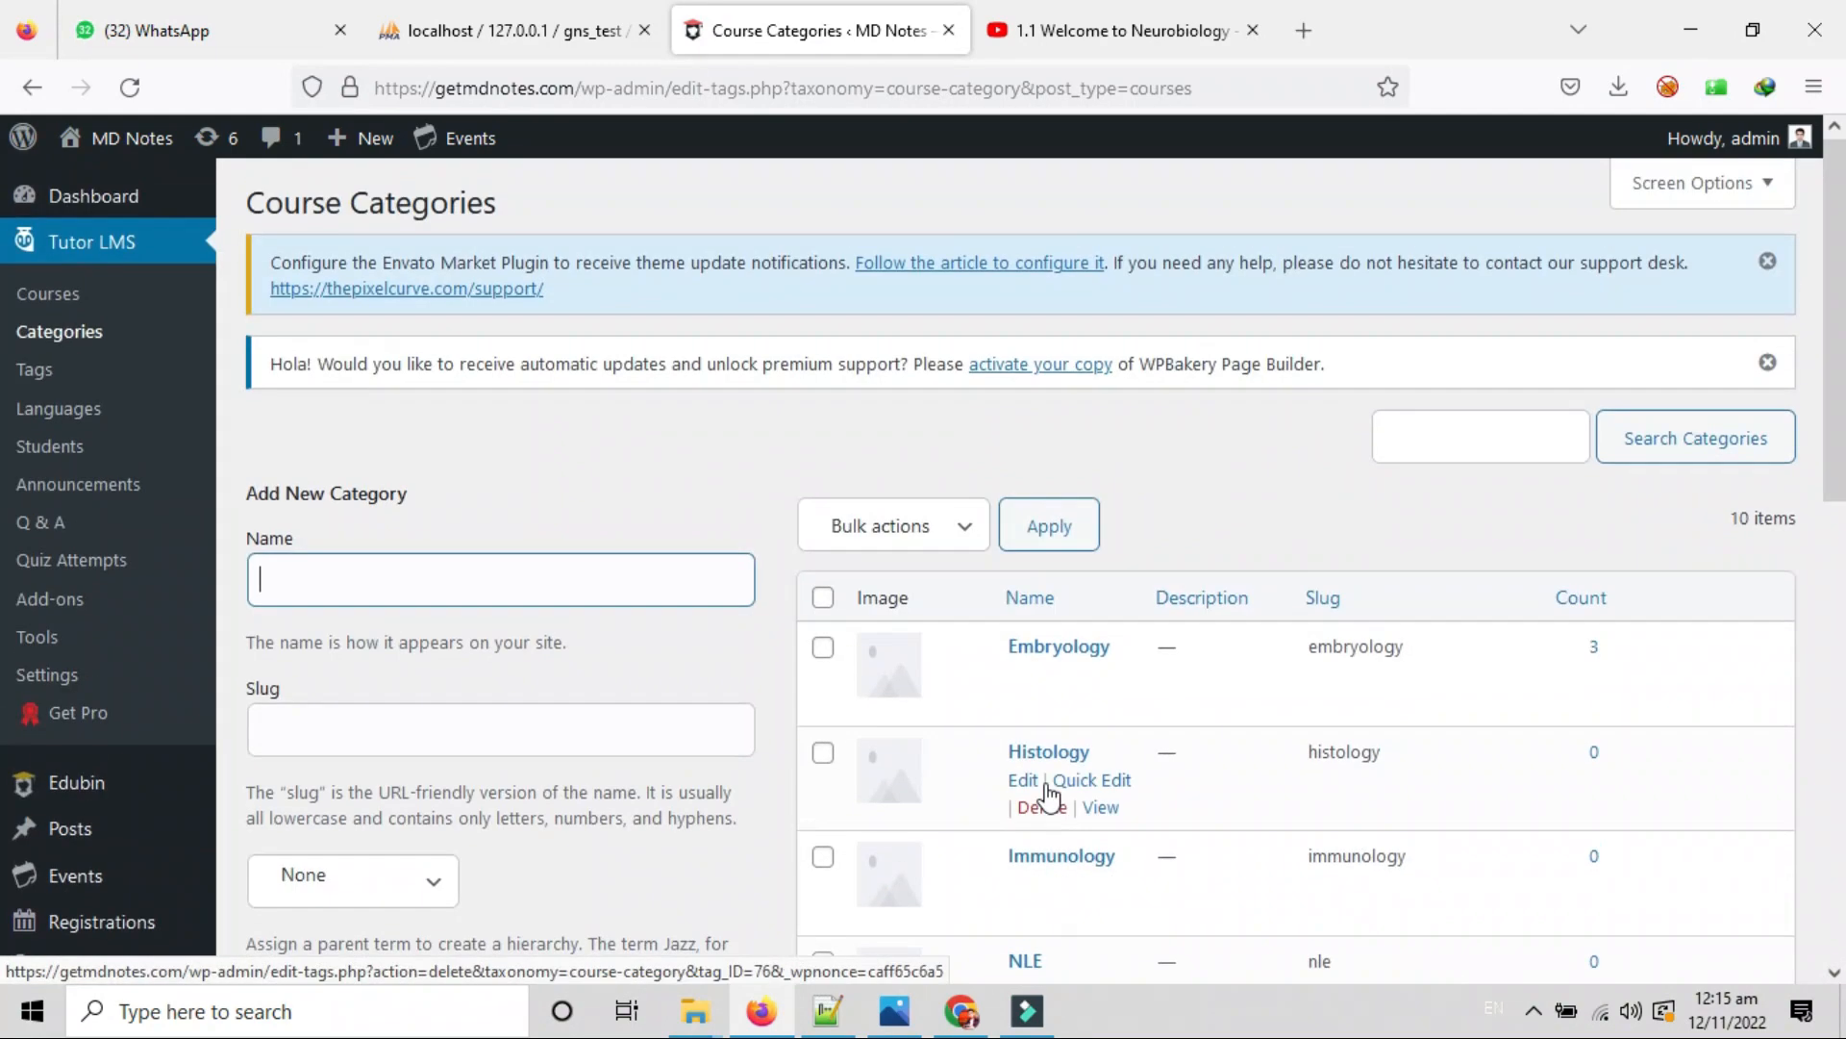
click(310, 571)
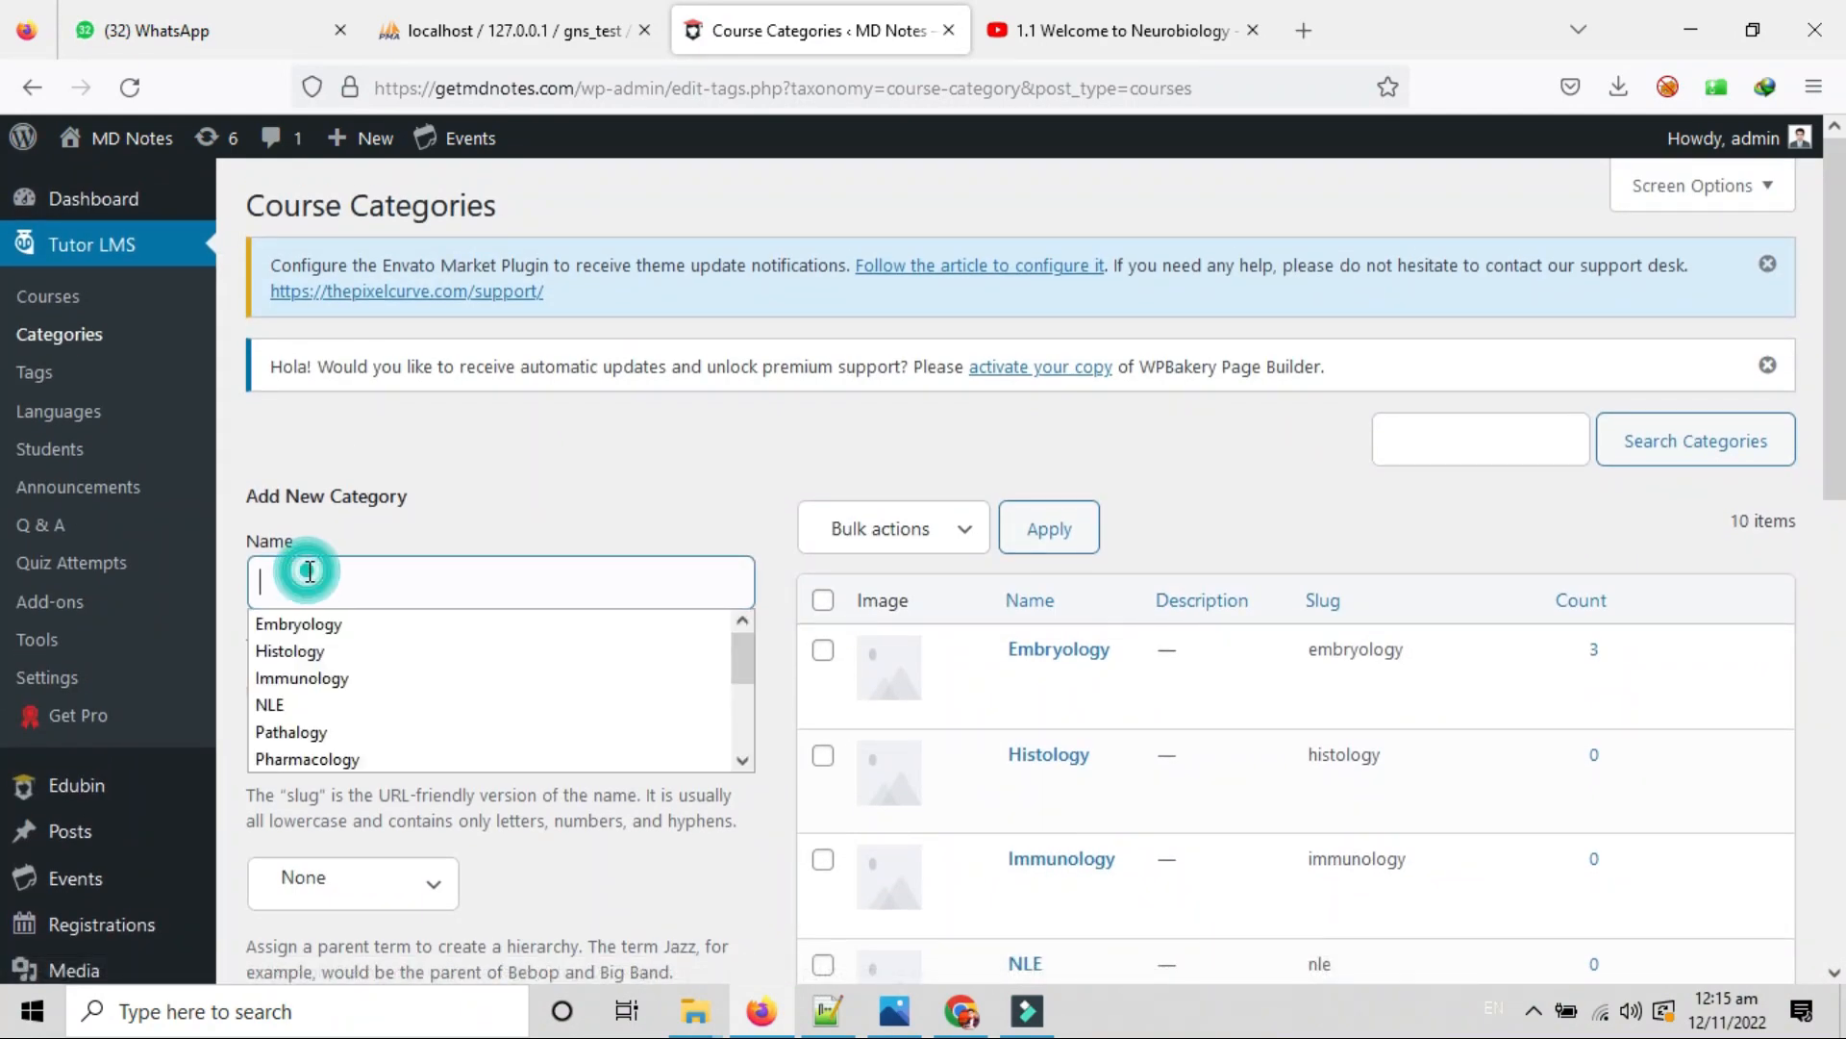
click(308, 571)
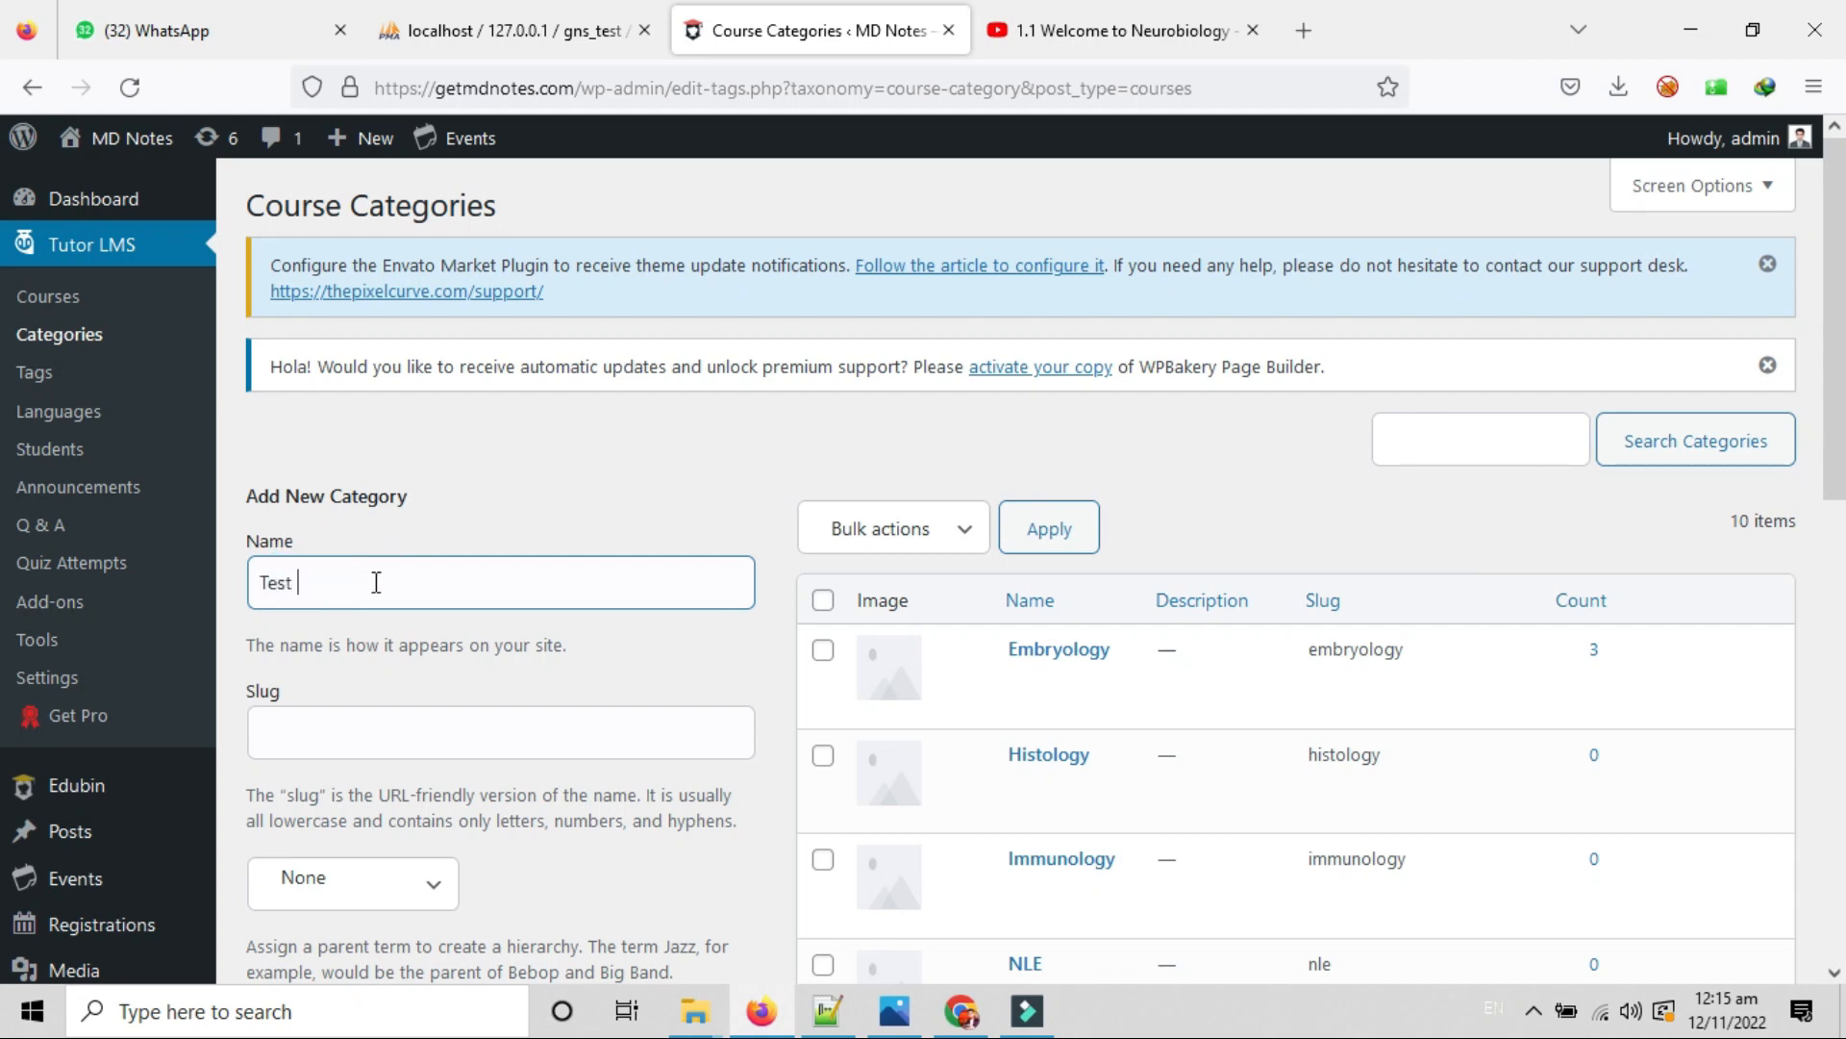
text(Test Category)
click(348, 744)
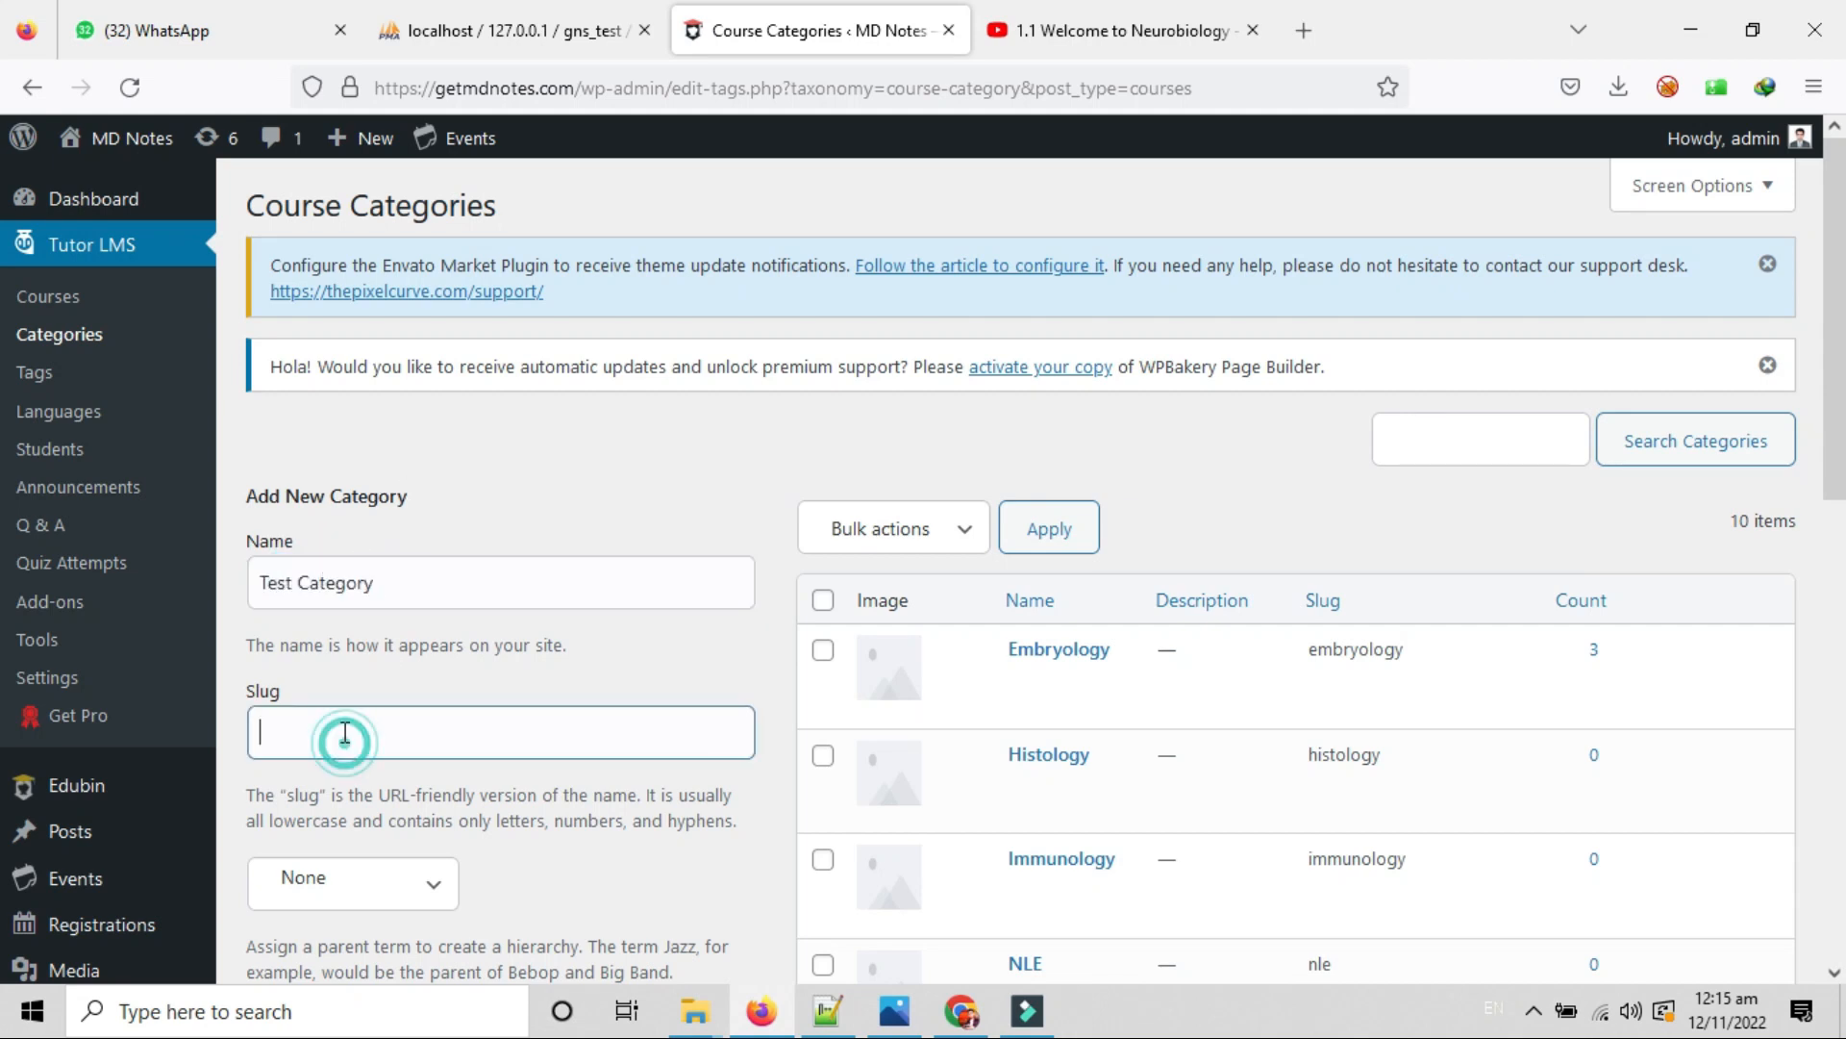
scroll(349, 670, down, 1)
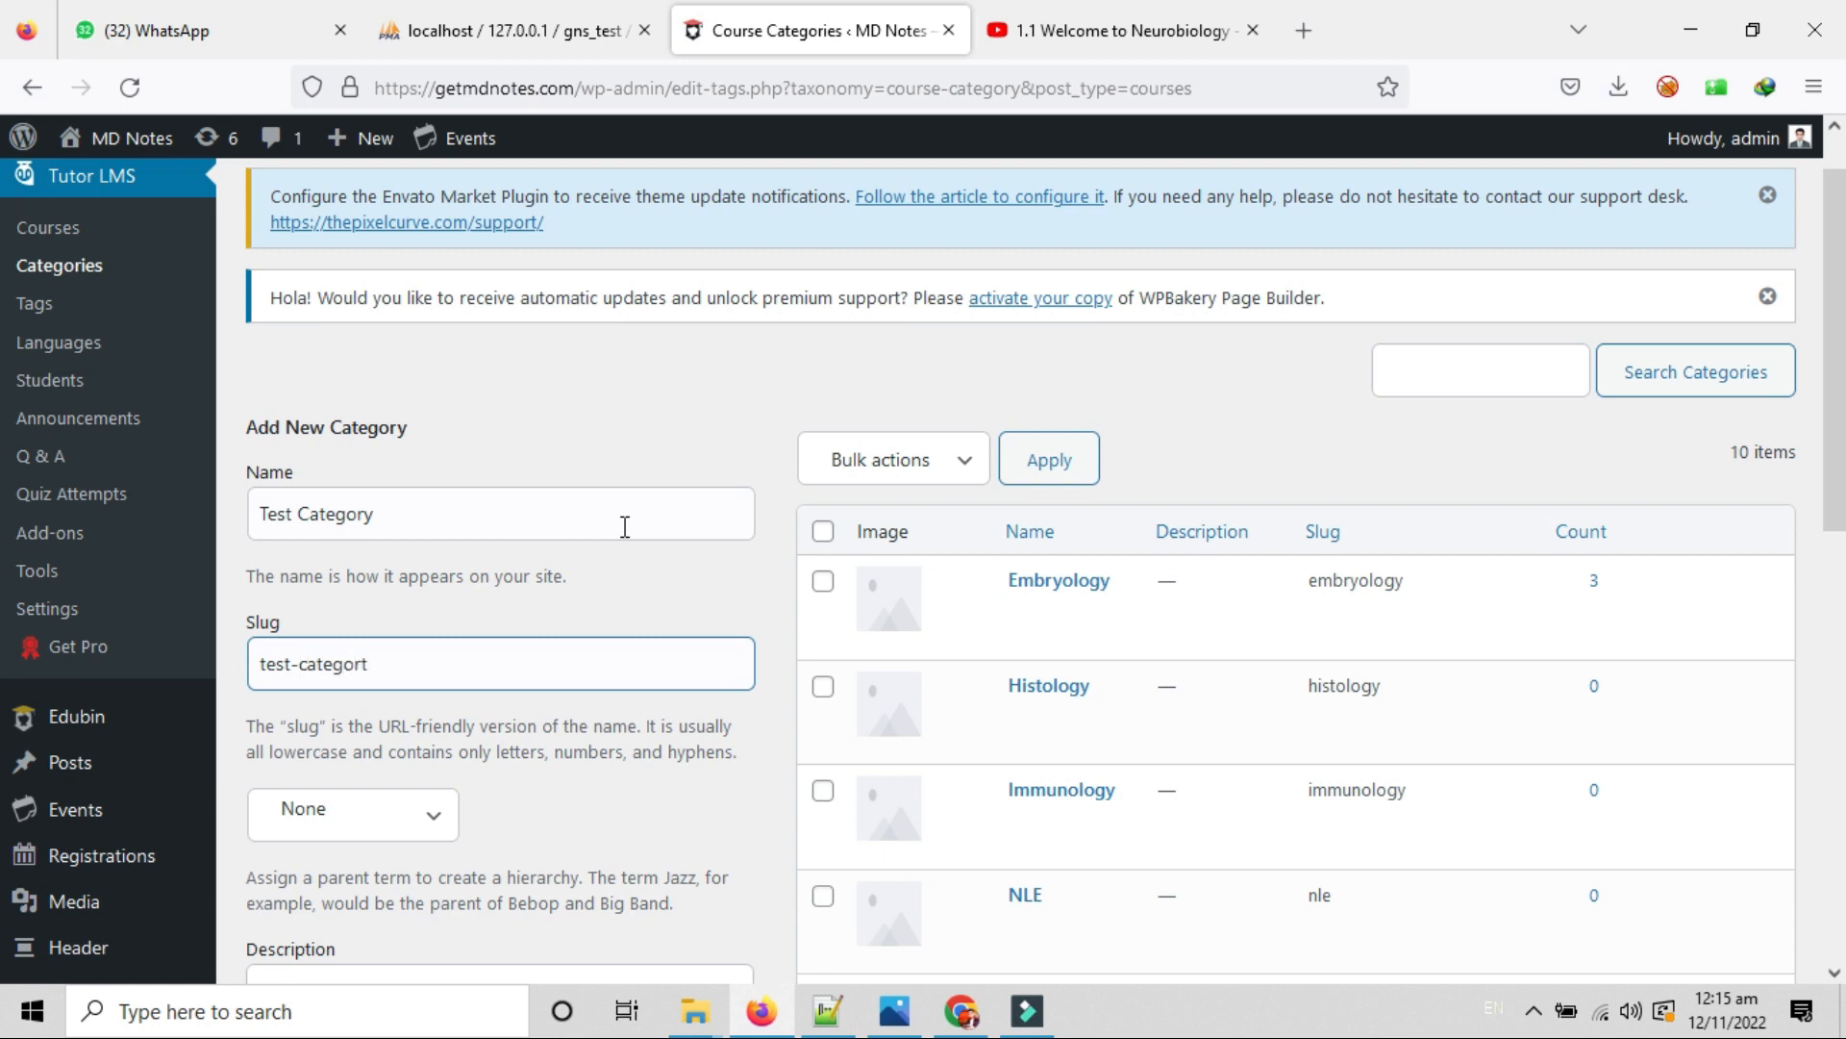
Change the slug to testcategort and keep the parent at None after trying Embryology.
key(BackSpace)
click(400, 662)
scroll(443, 676, down, 3)
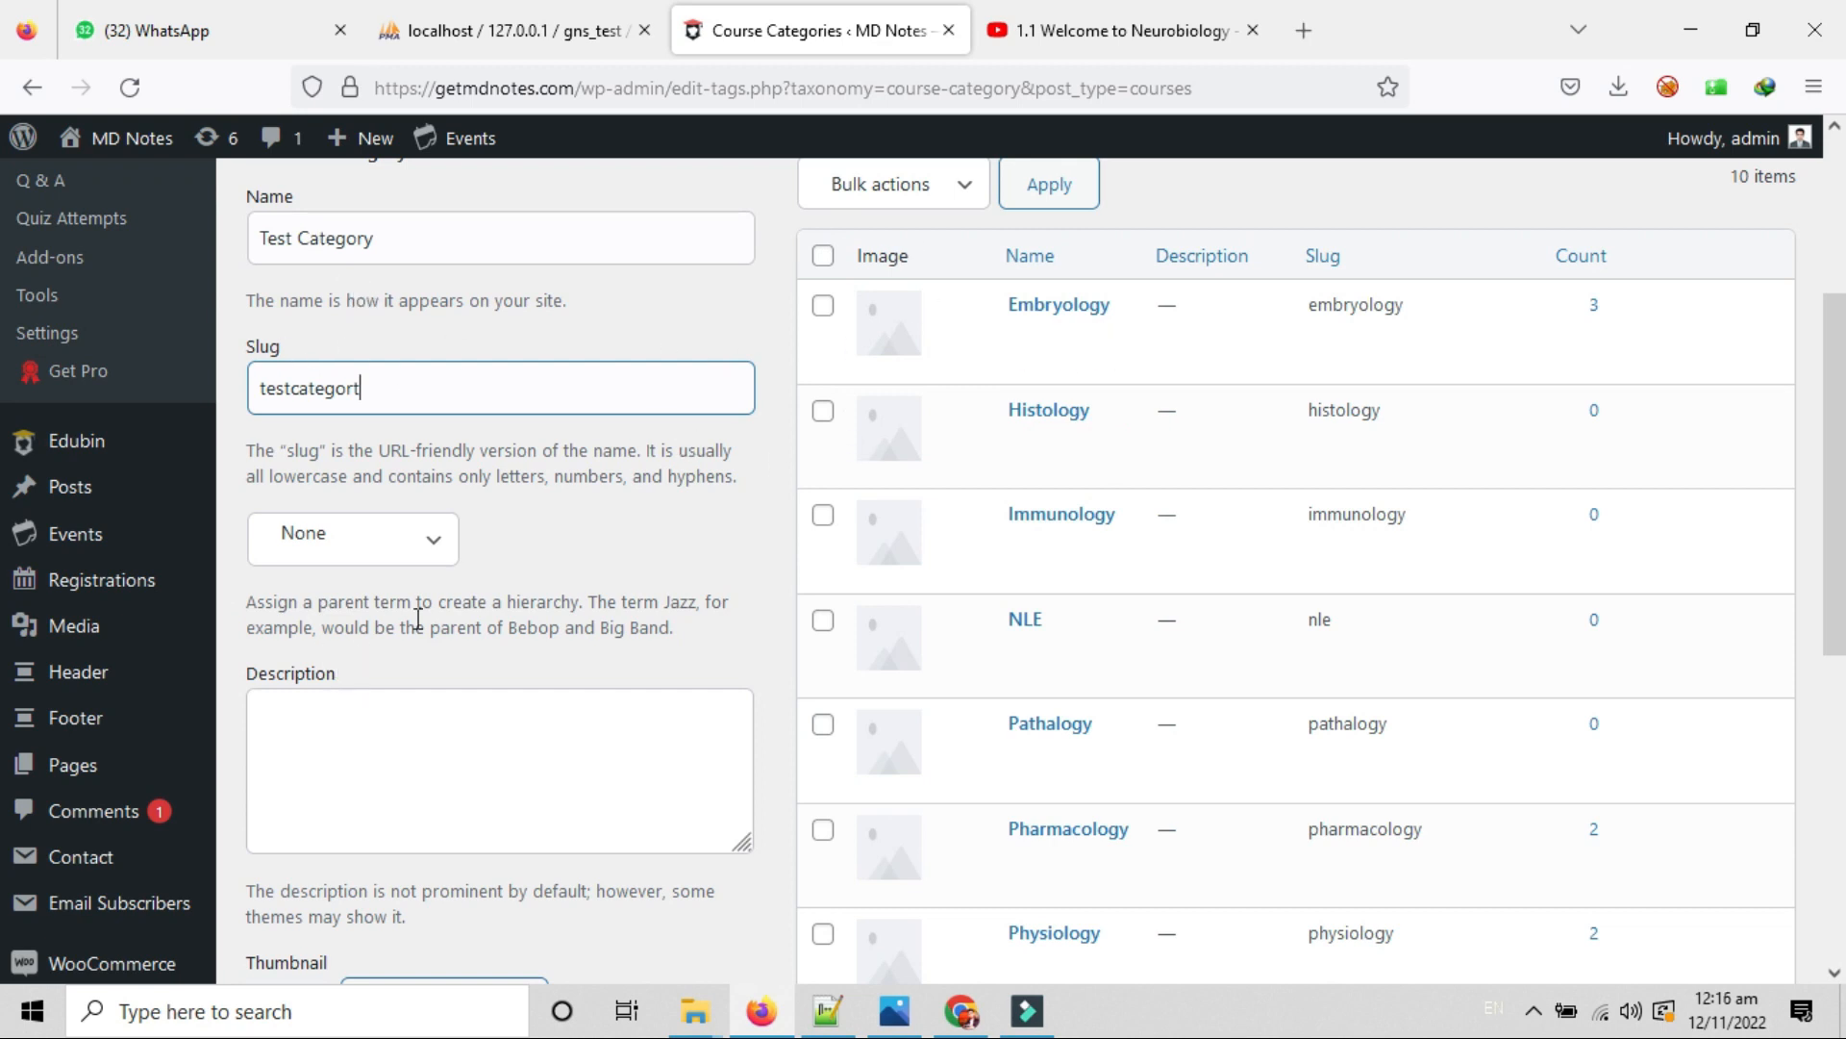
click(383, 536)
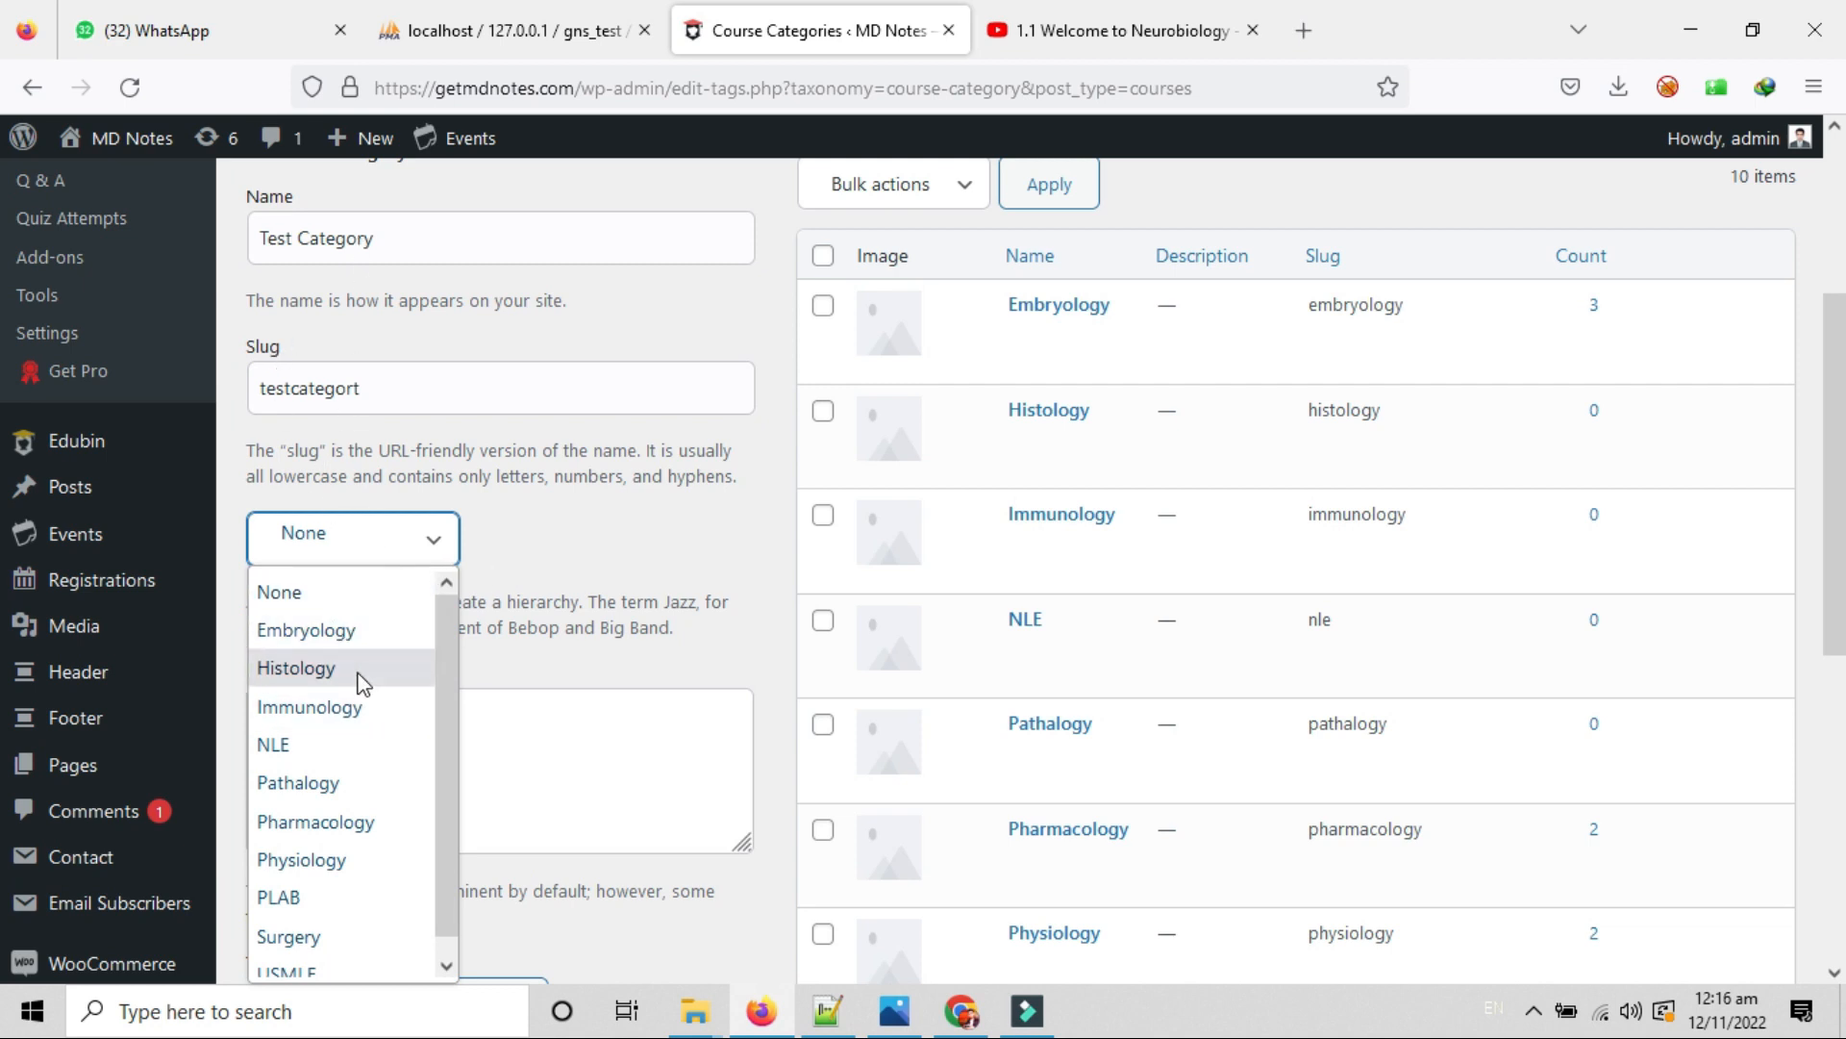
click(327, 640)
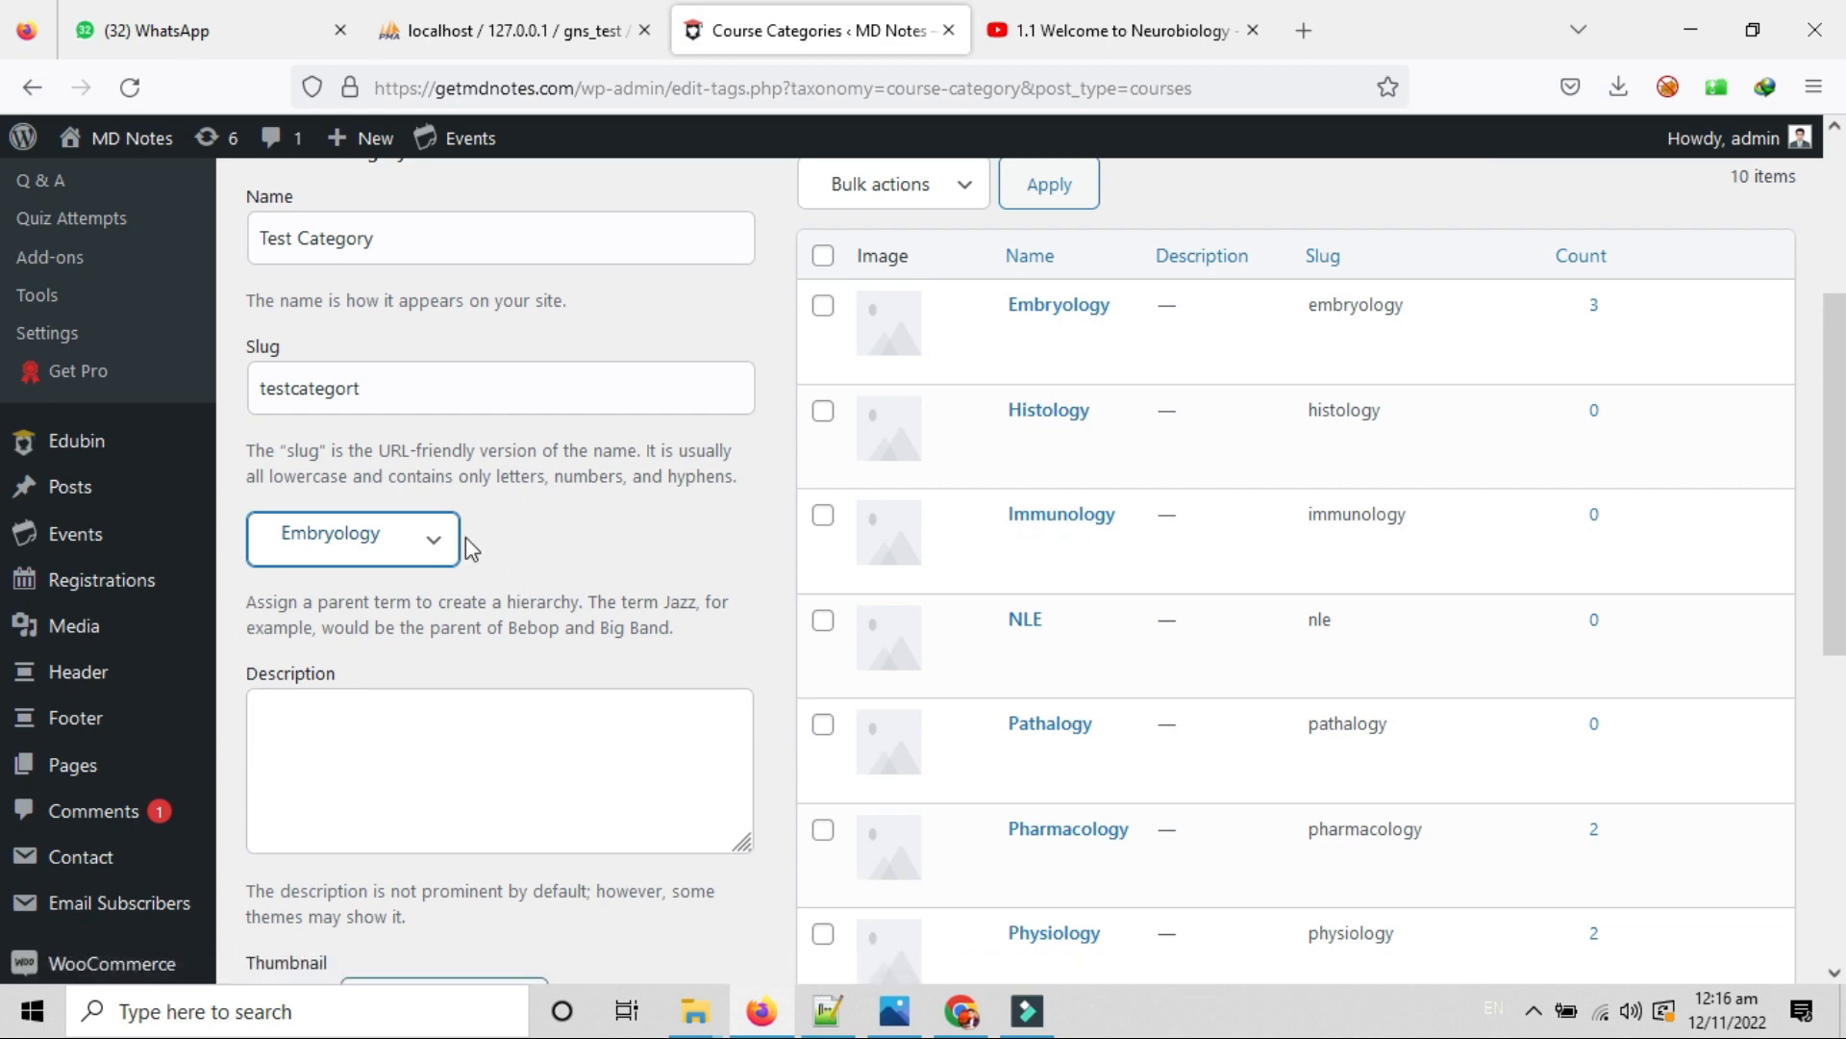
click(436, 527)
click(348, 598)
Click into the category description and scroll through the list of 10 categories.
scroll(541, 516, down, 2)
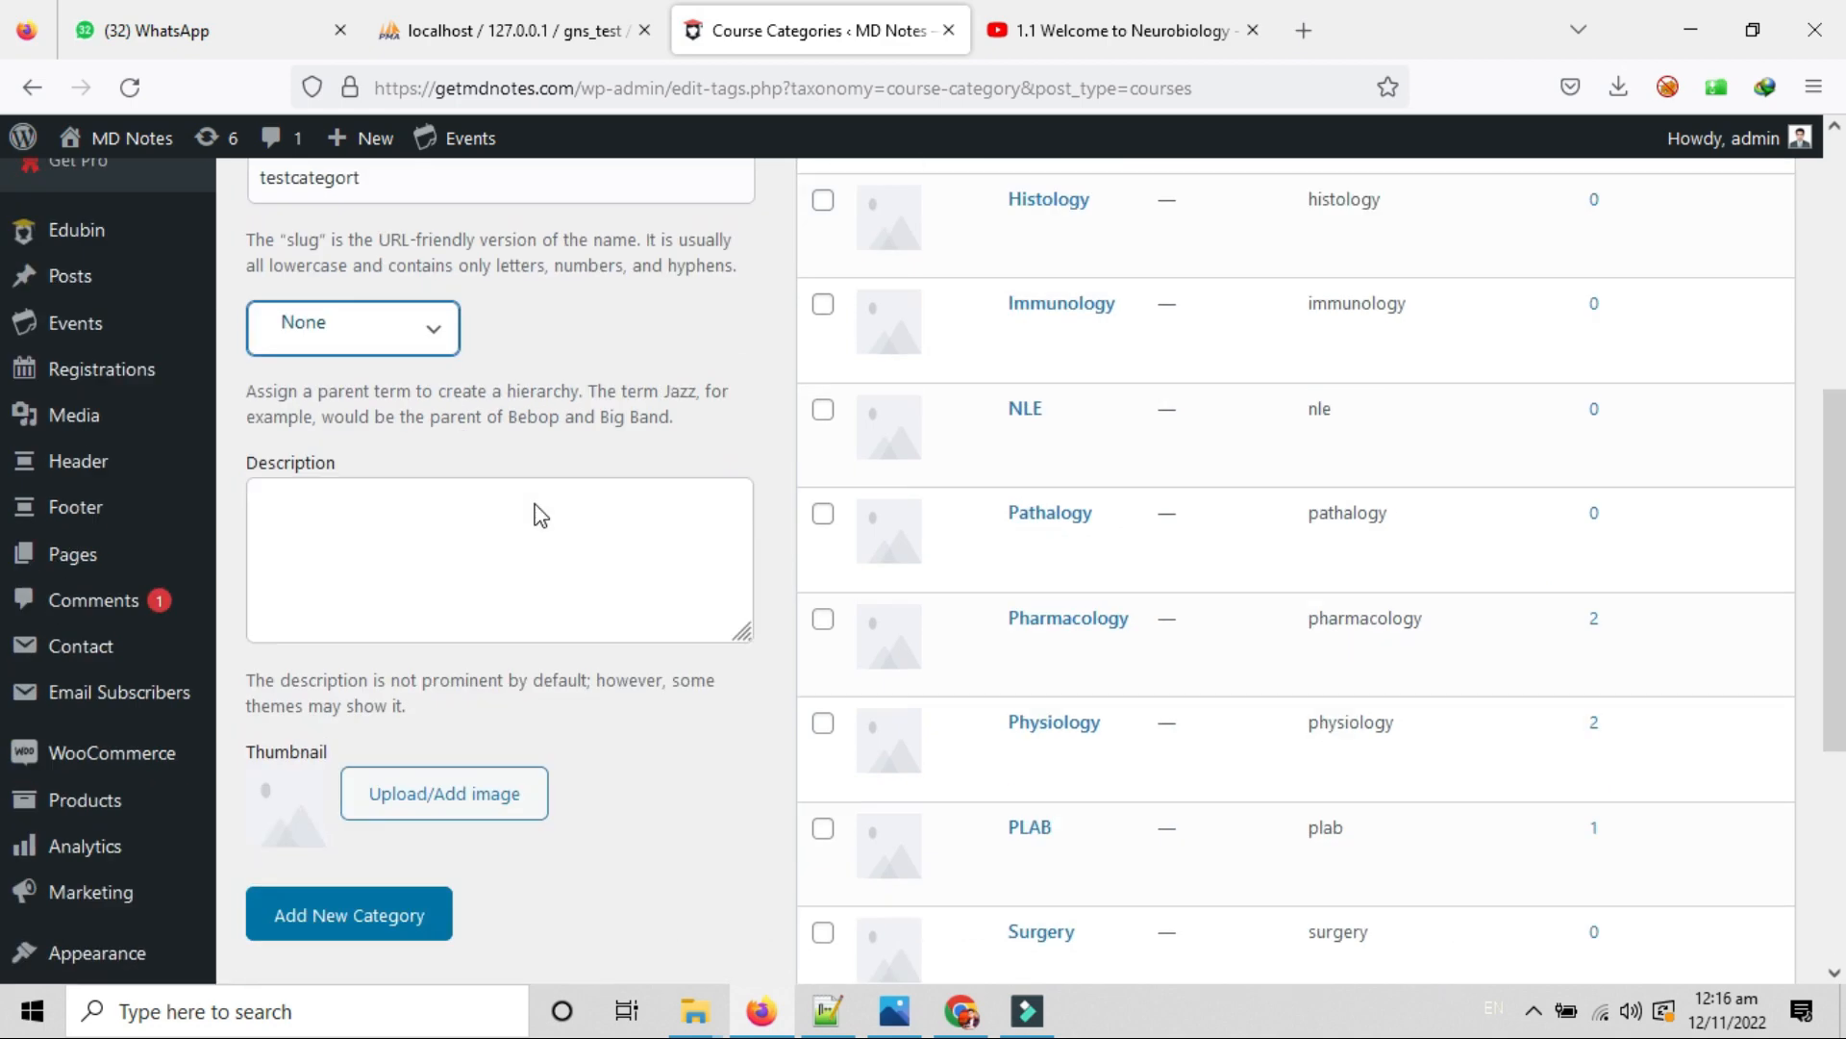
scroll(542, 516, down, 1)
click(313, 447)
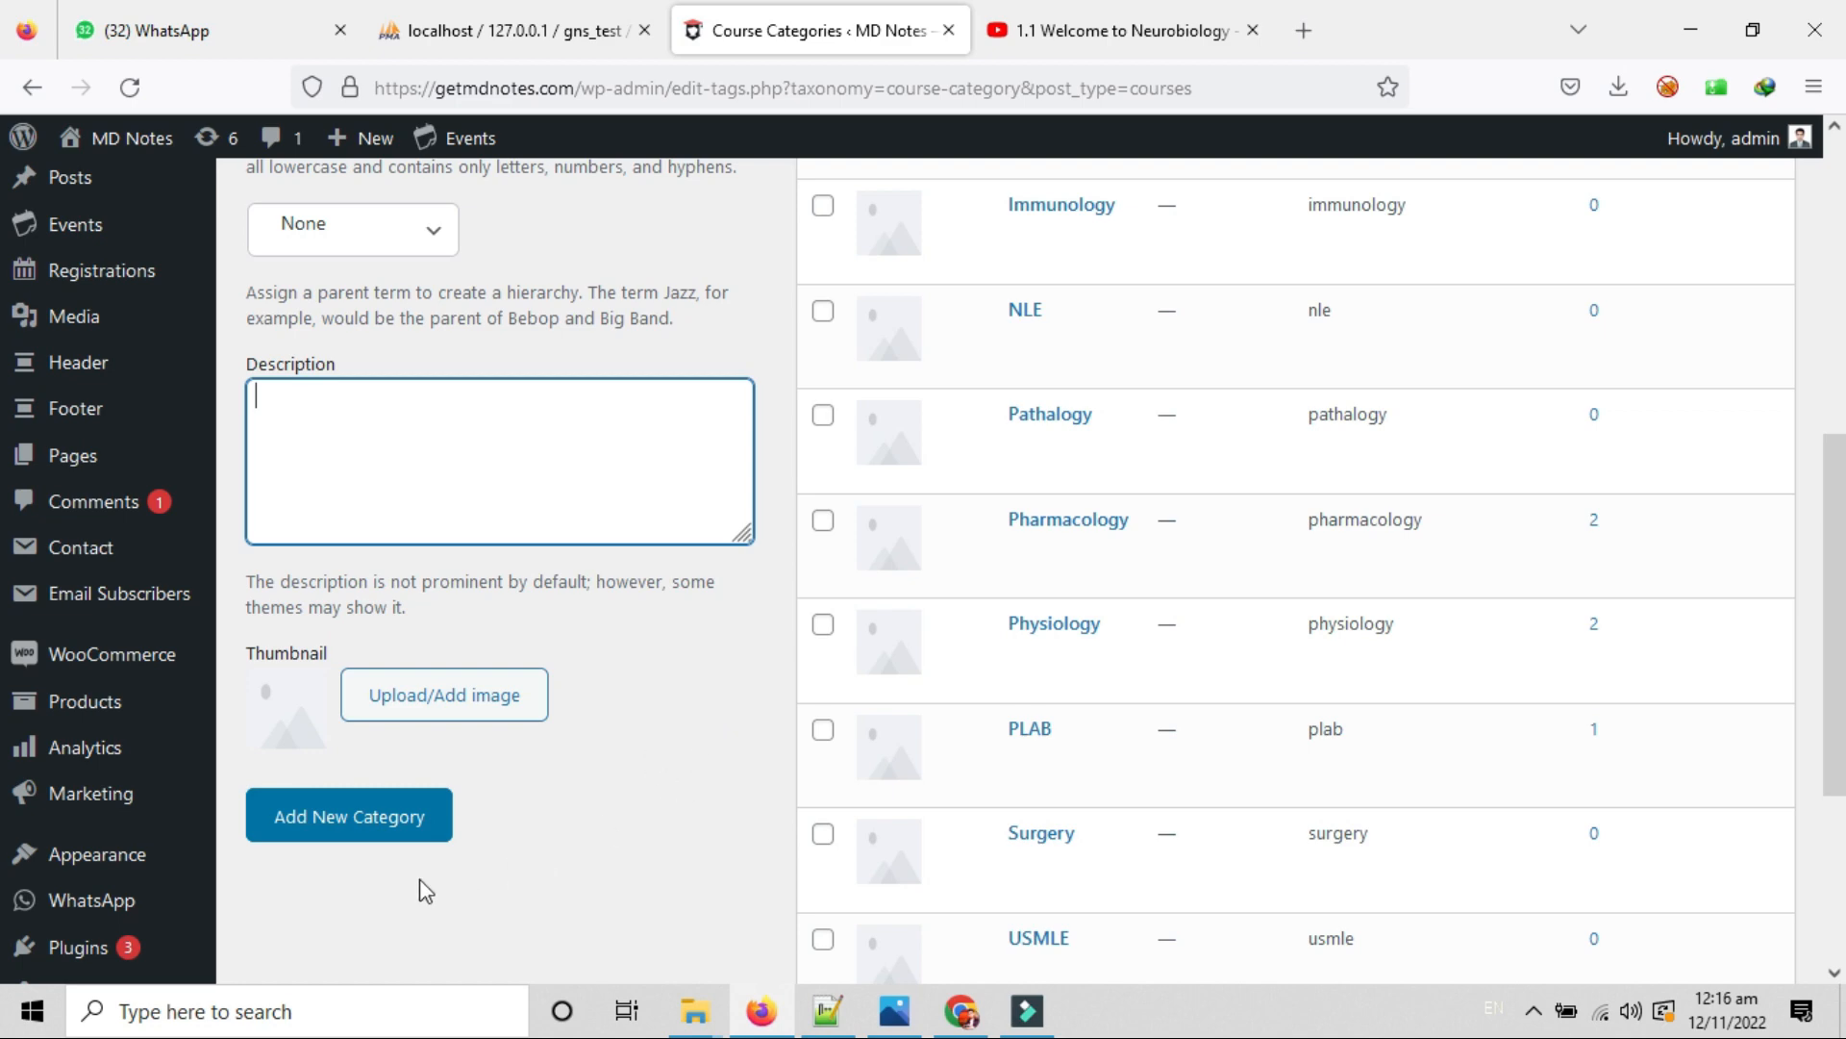
scroll(426, 830, up, 2)
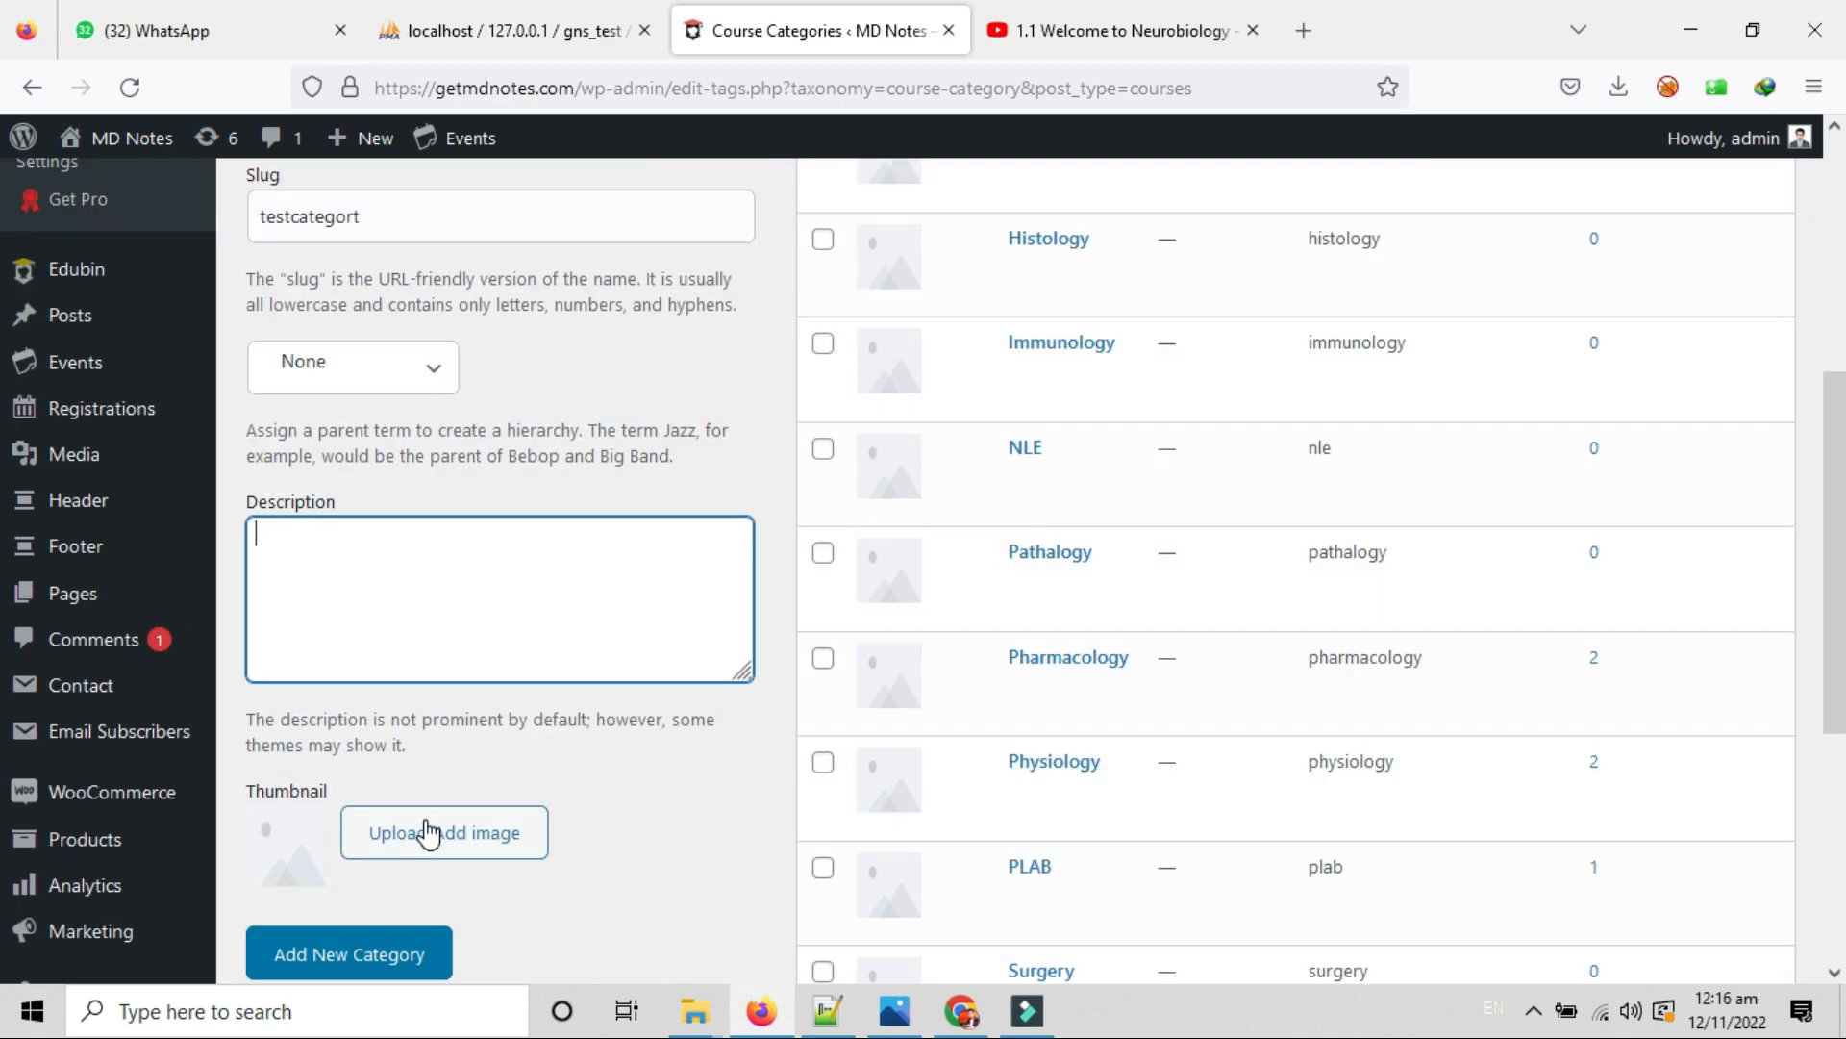
scroll(560, 445, up, 4)
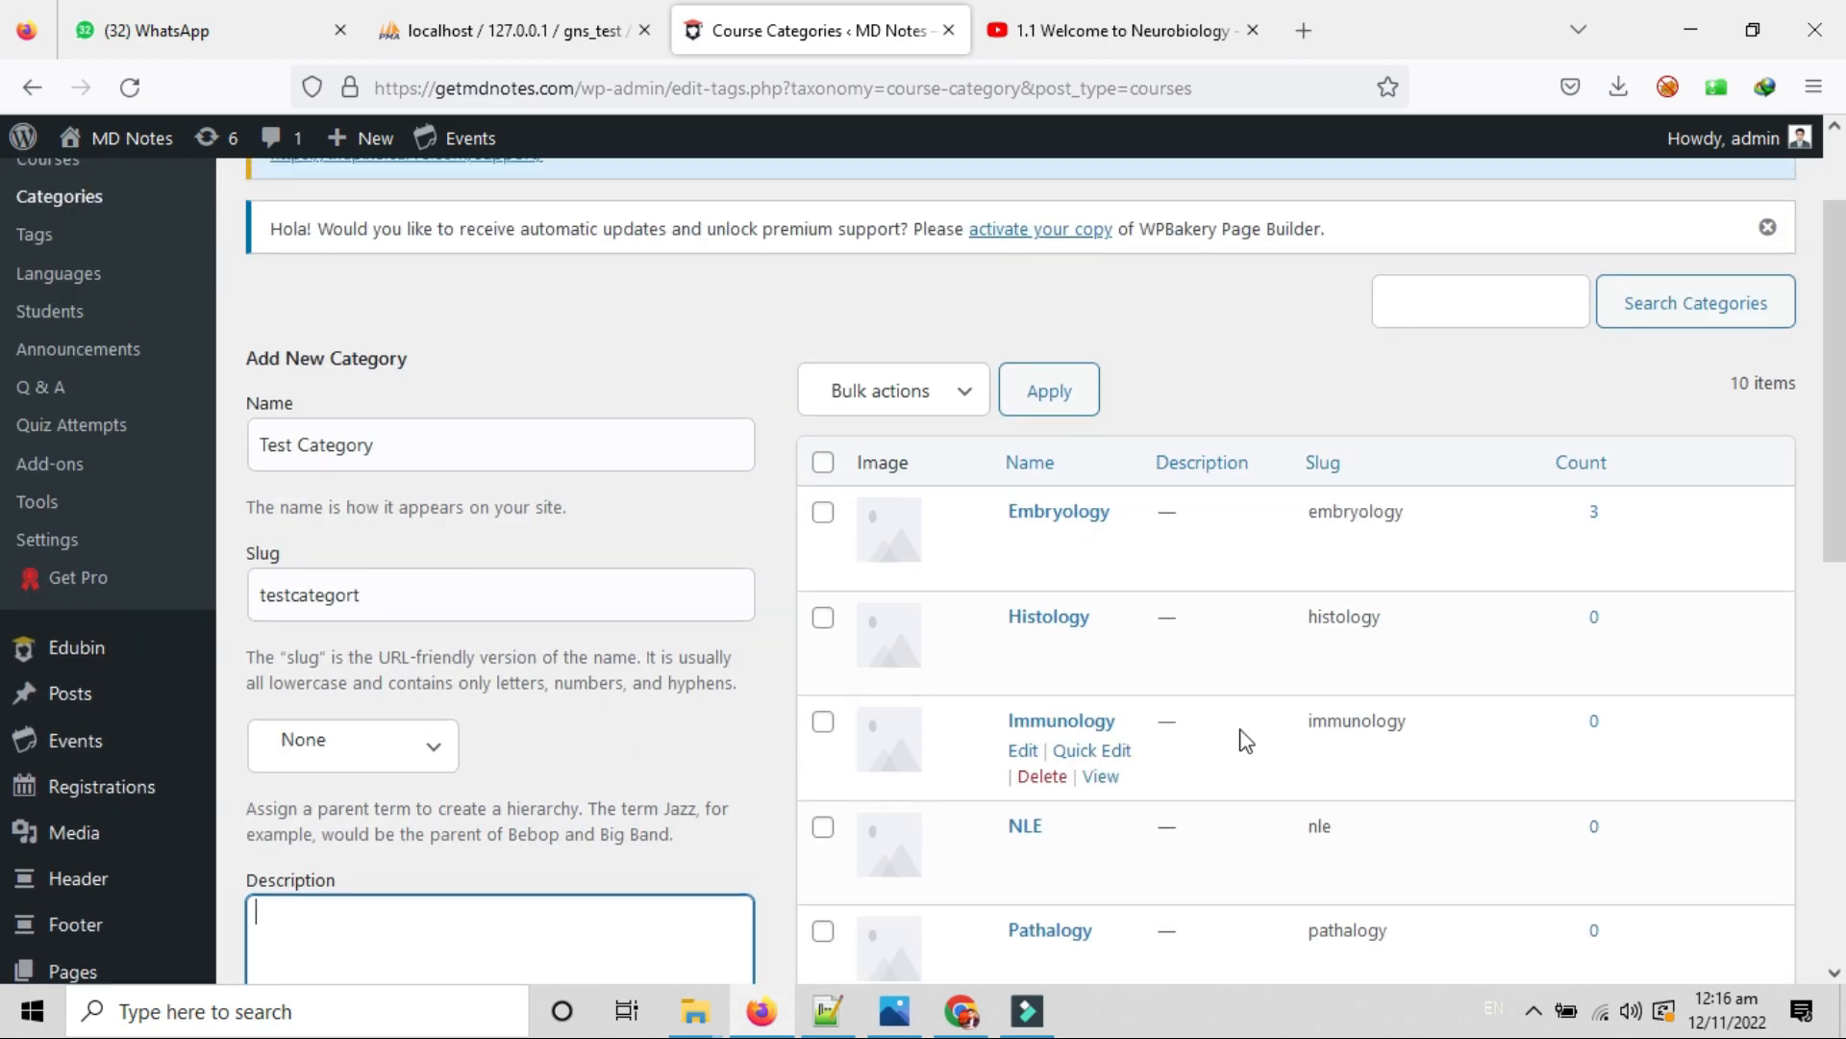
scroll(1141, 647, up, 2)
scroll(1129, 718, down, 4)
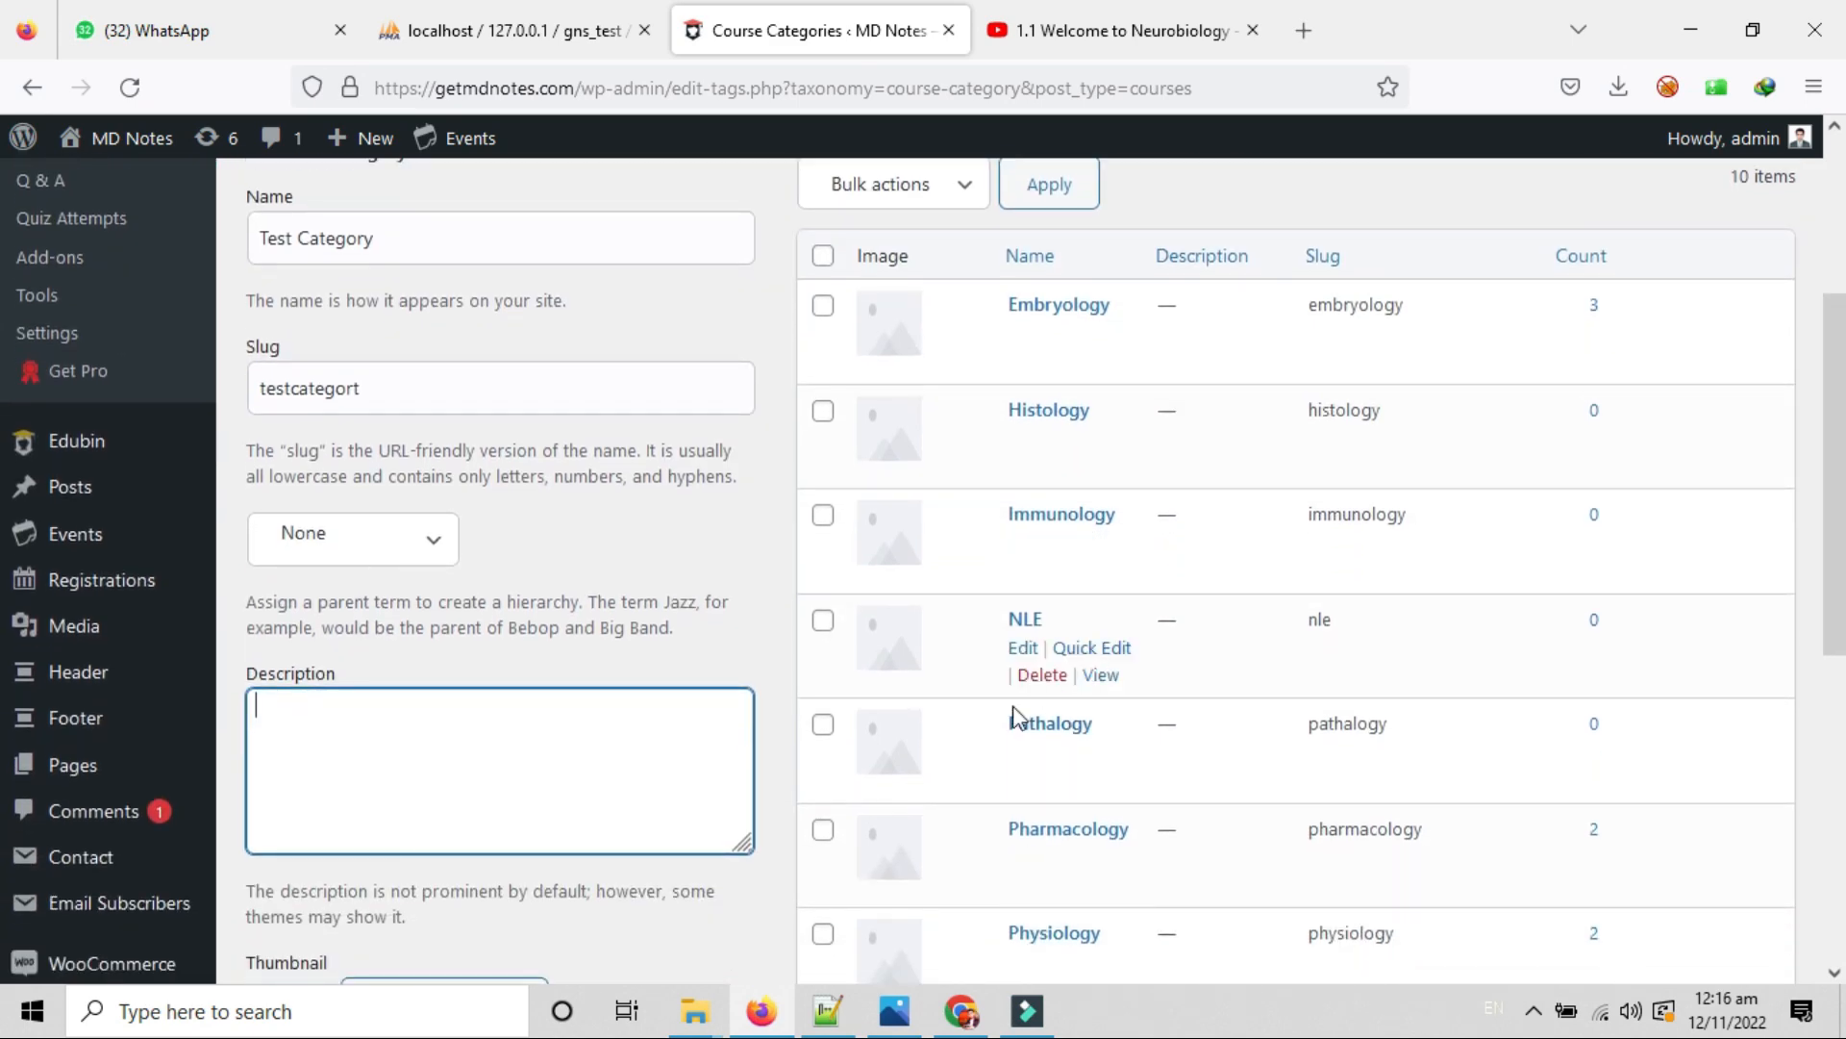
scroll(1017, 716, up, 3)
scroll(942, 673, down, 1)
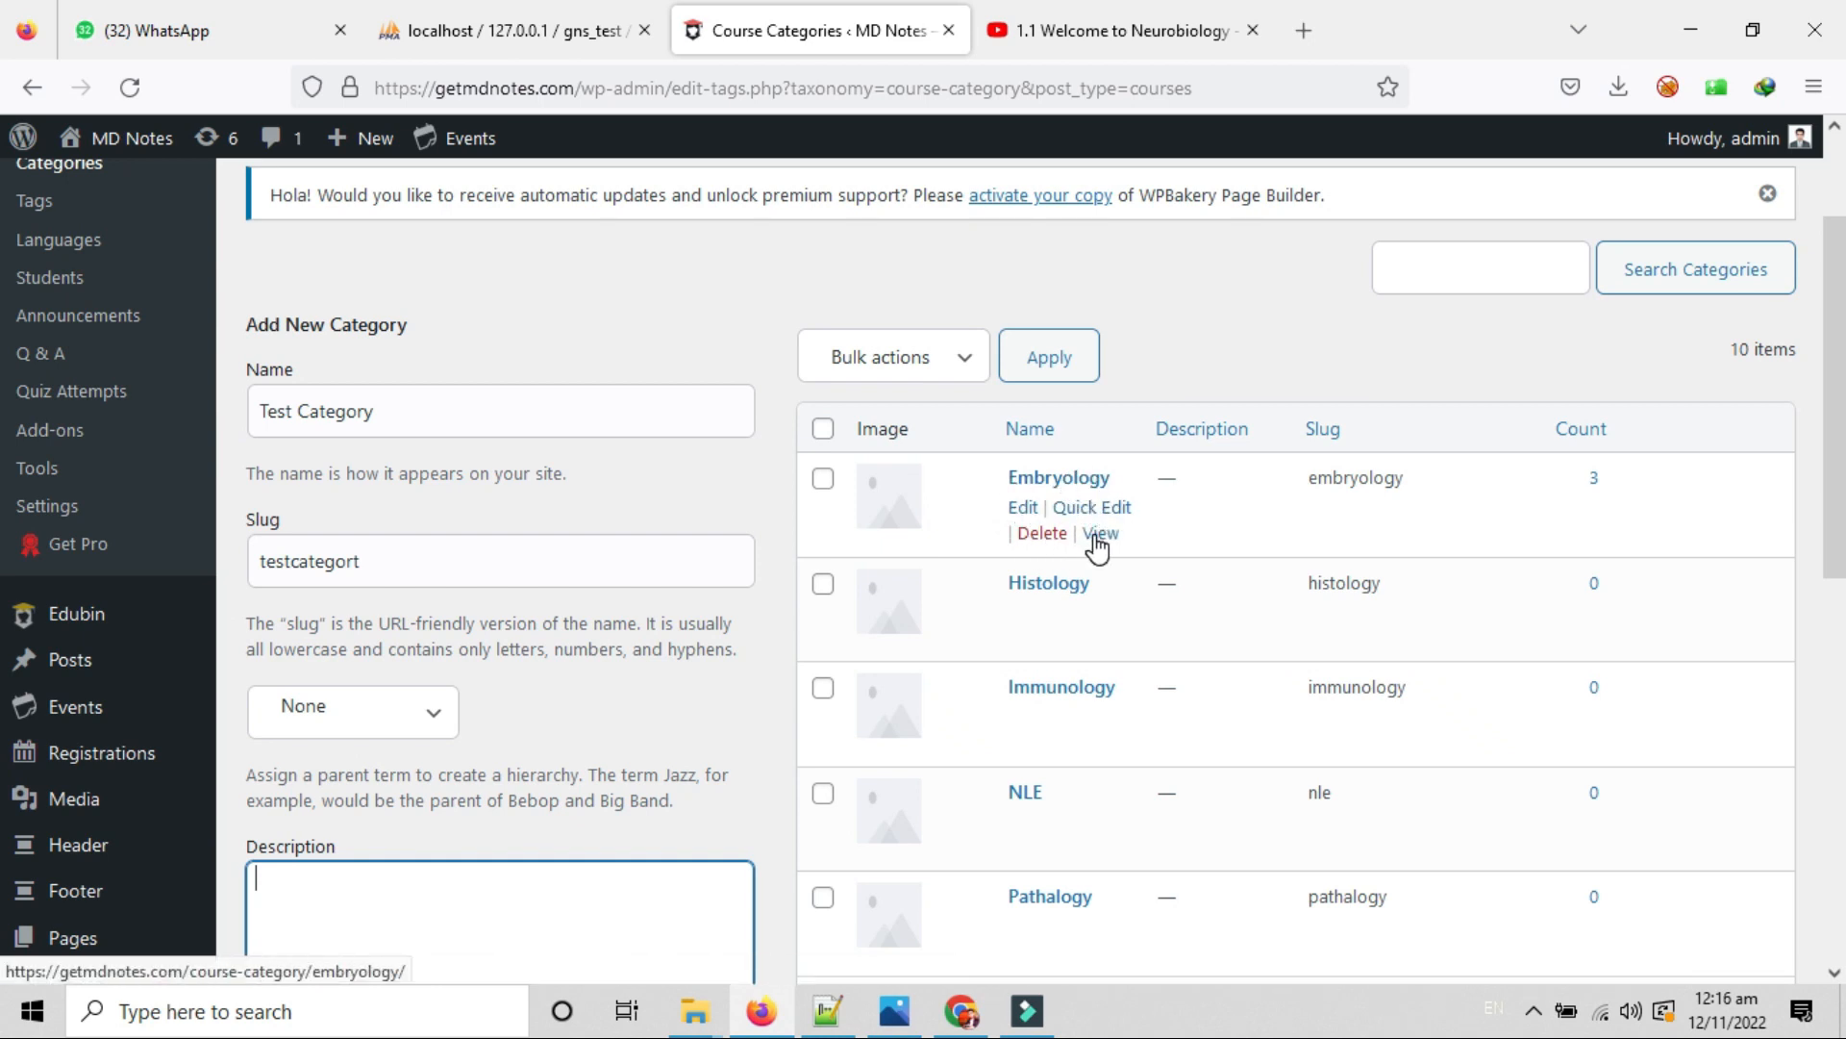
Select all categories and close Bulk actions without applying anything.
click(823, 428)
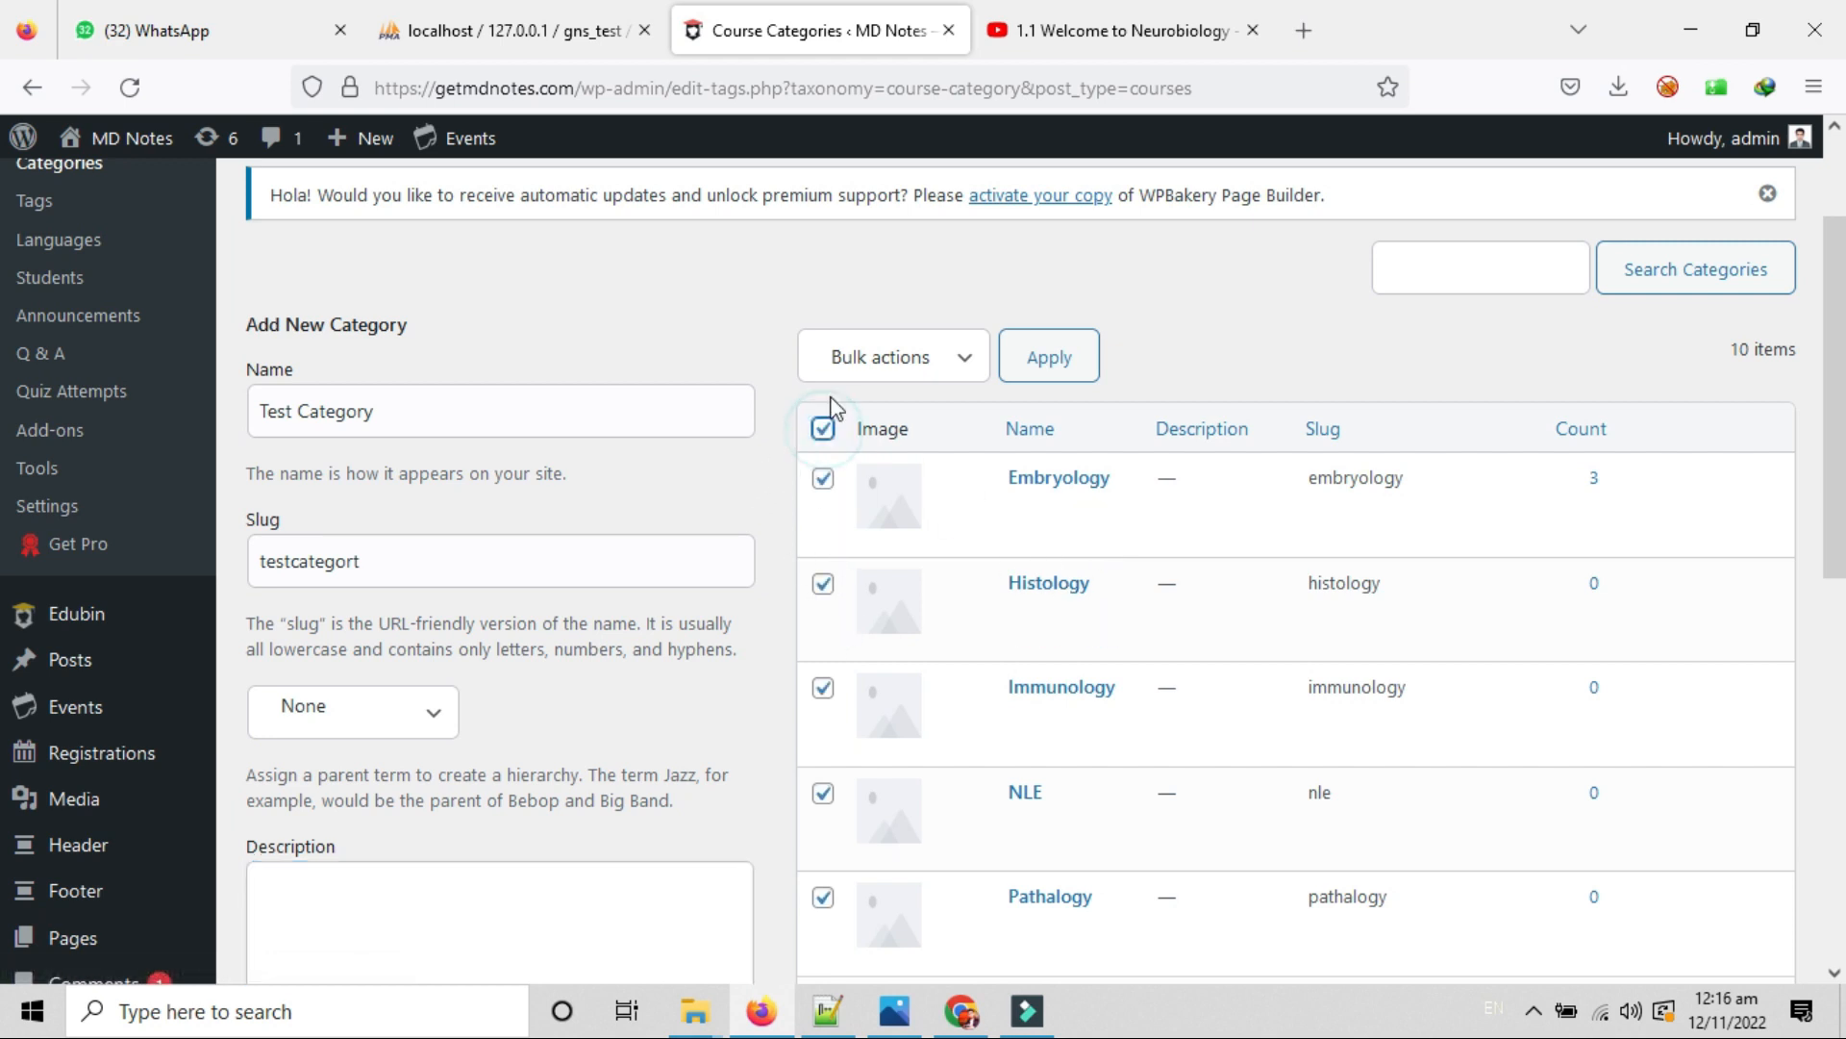
click(859, 356)
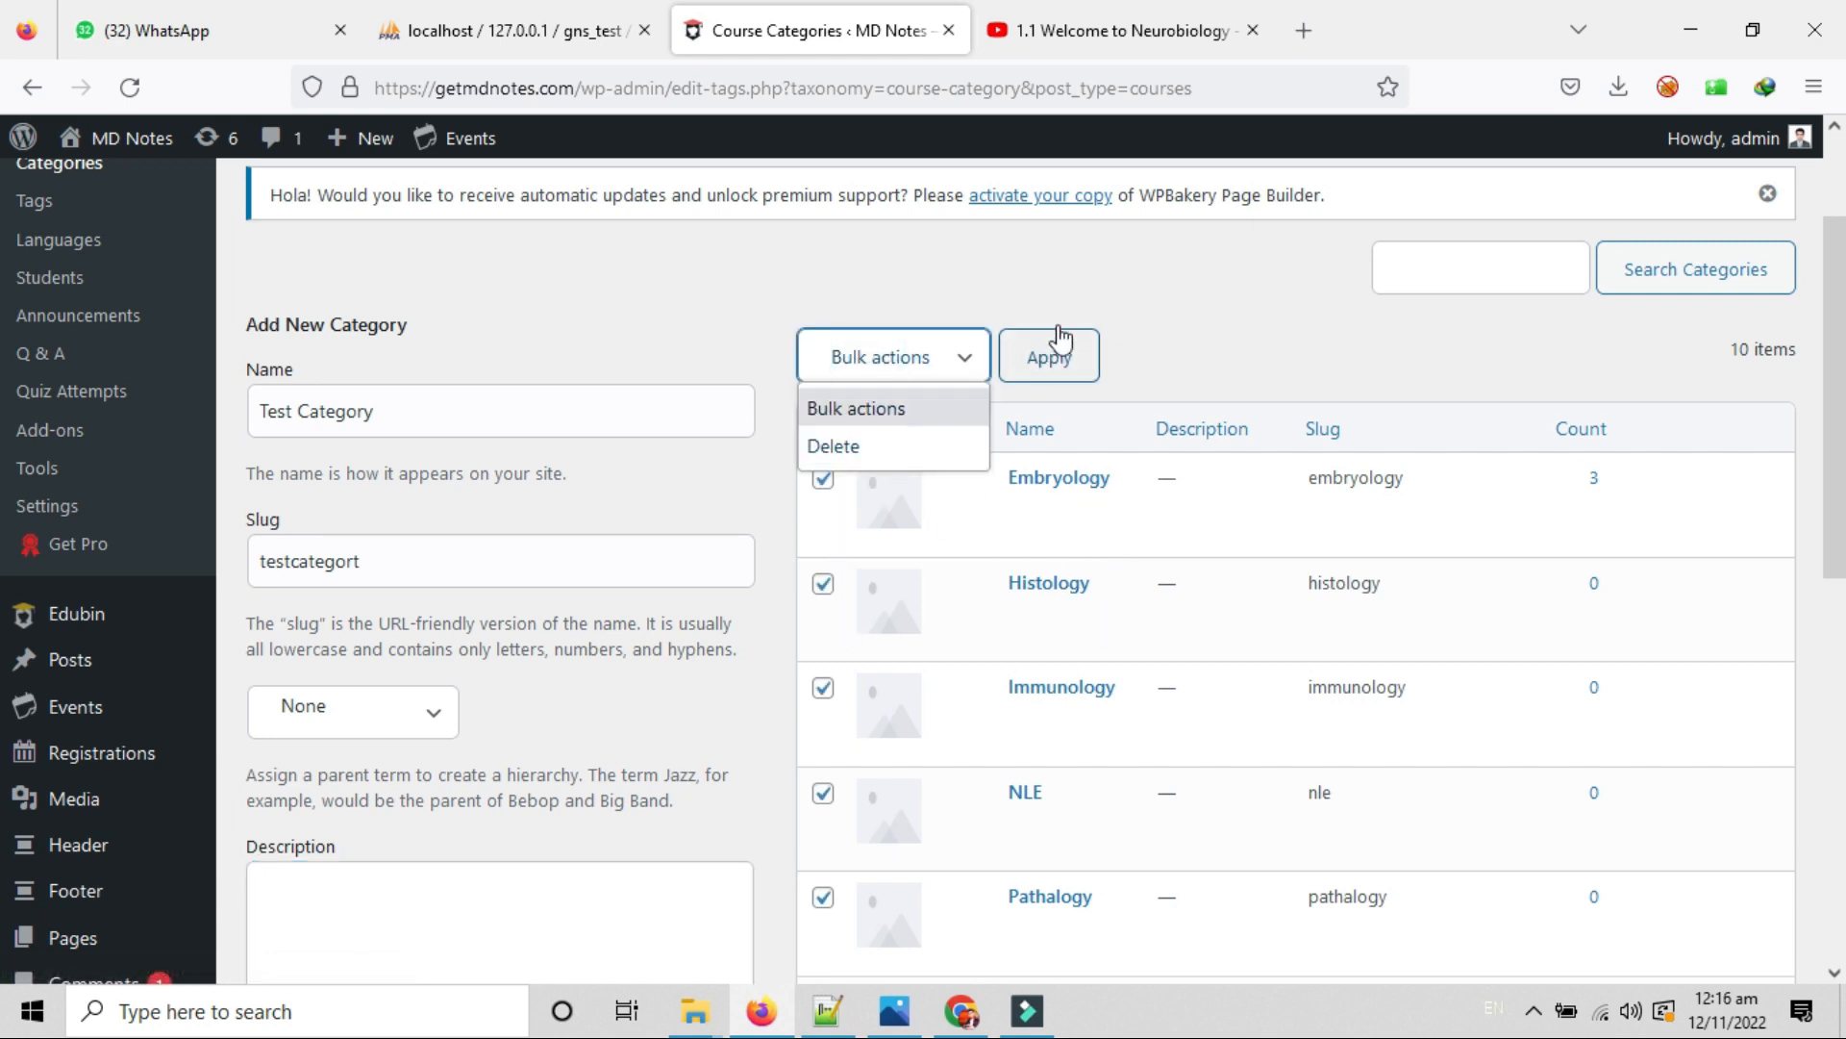
click(1253, 382)
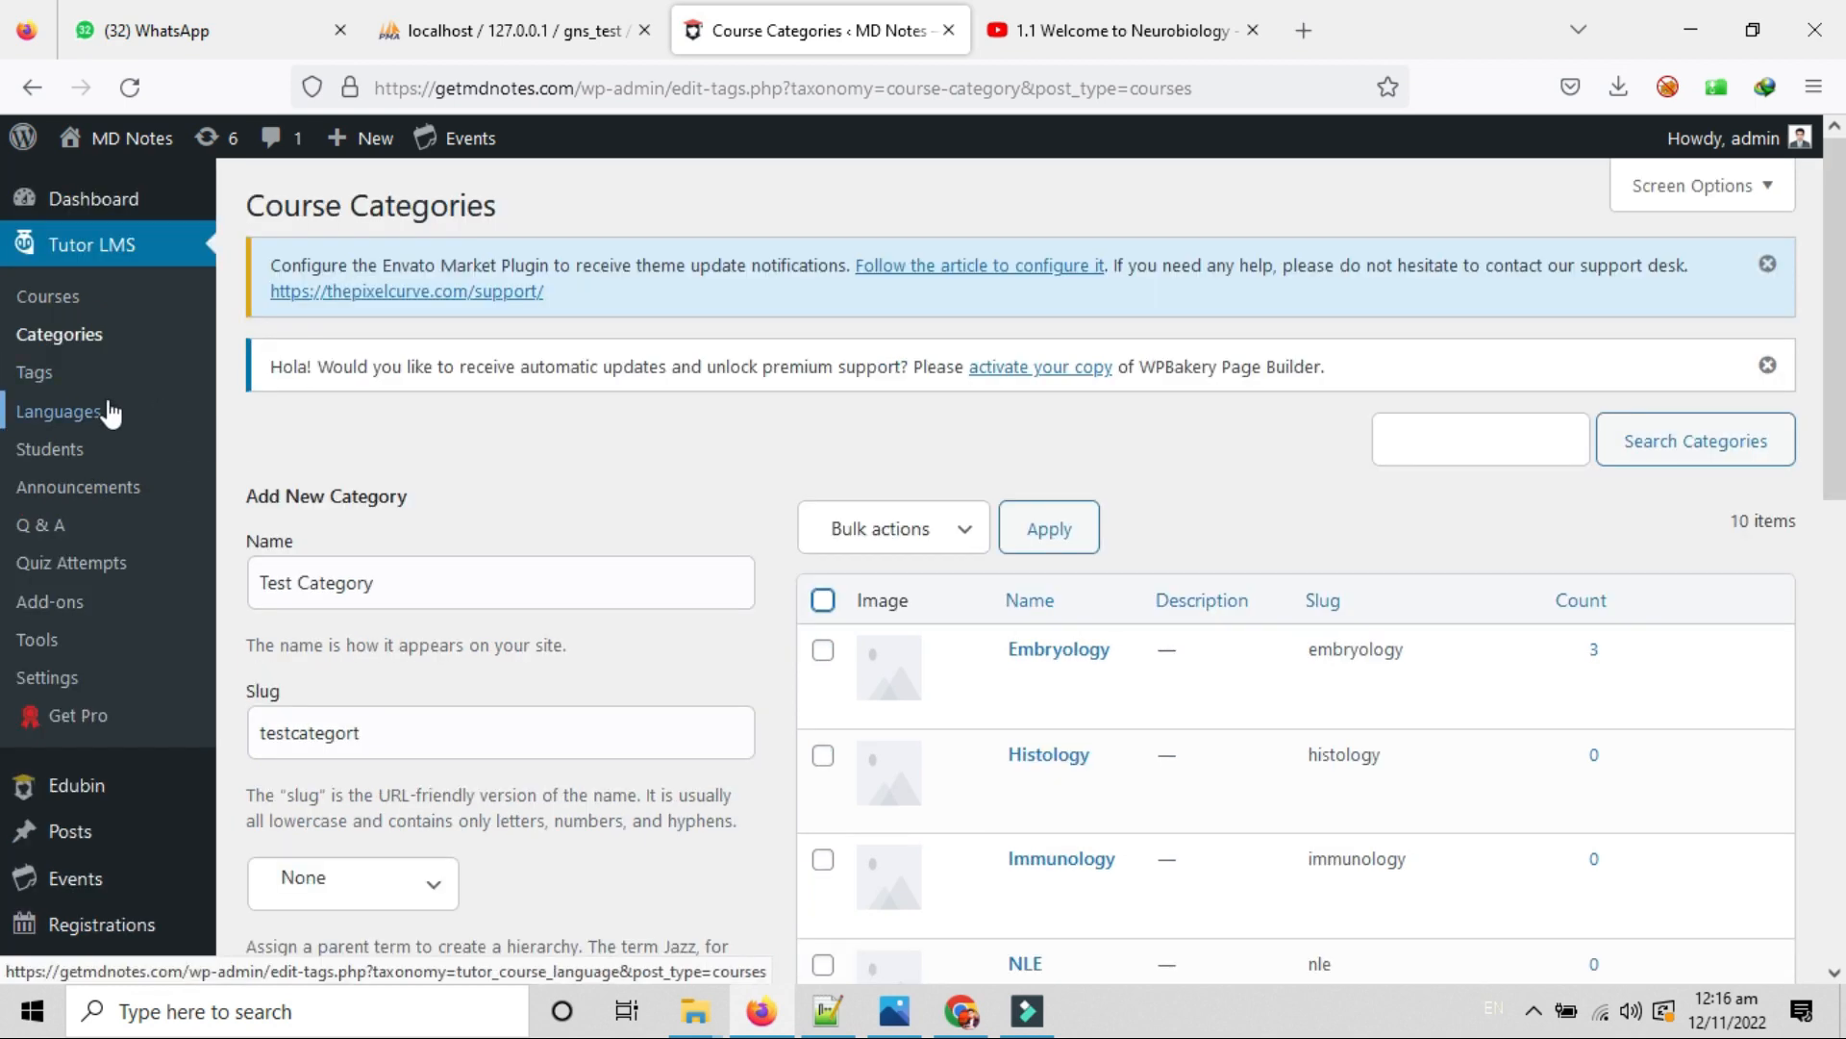
Select all 12 tags on the Tags page and bulk-delete them.
click(93, 373)
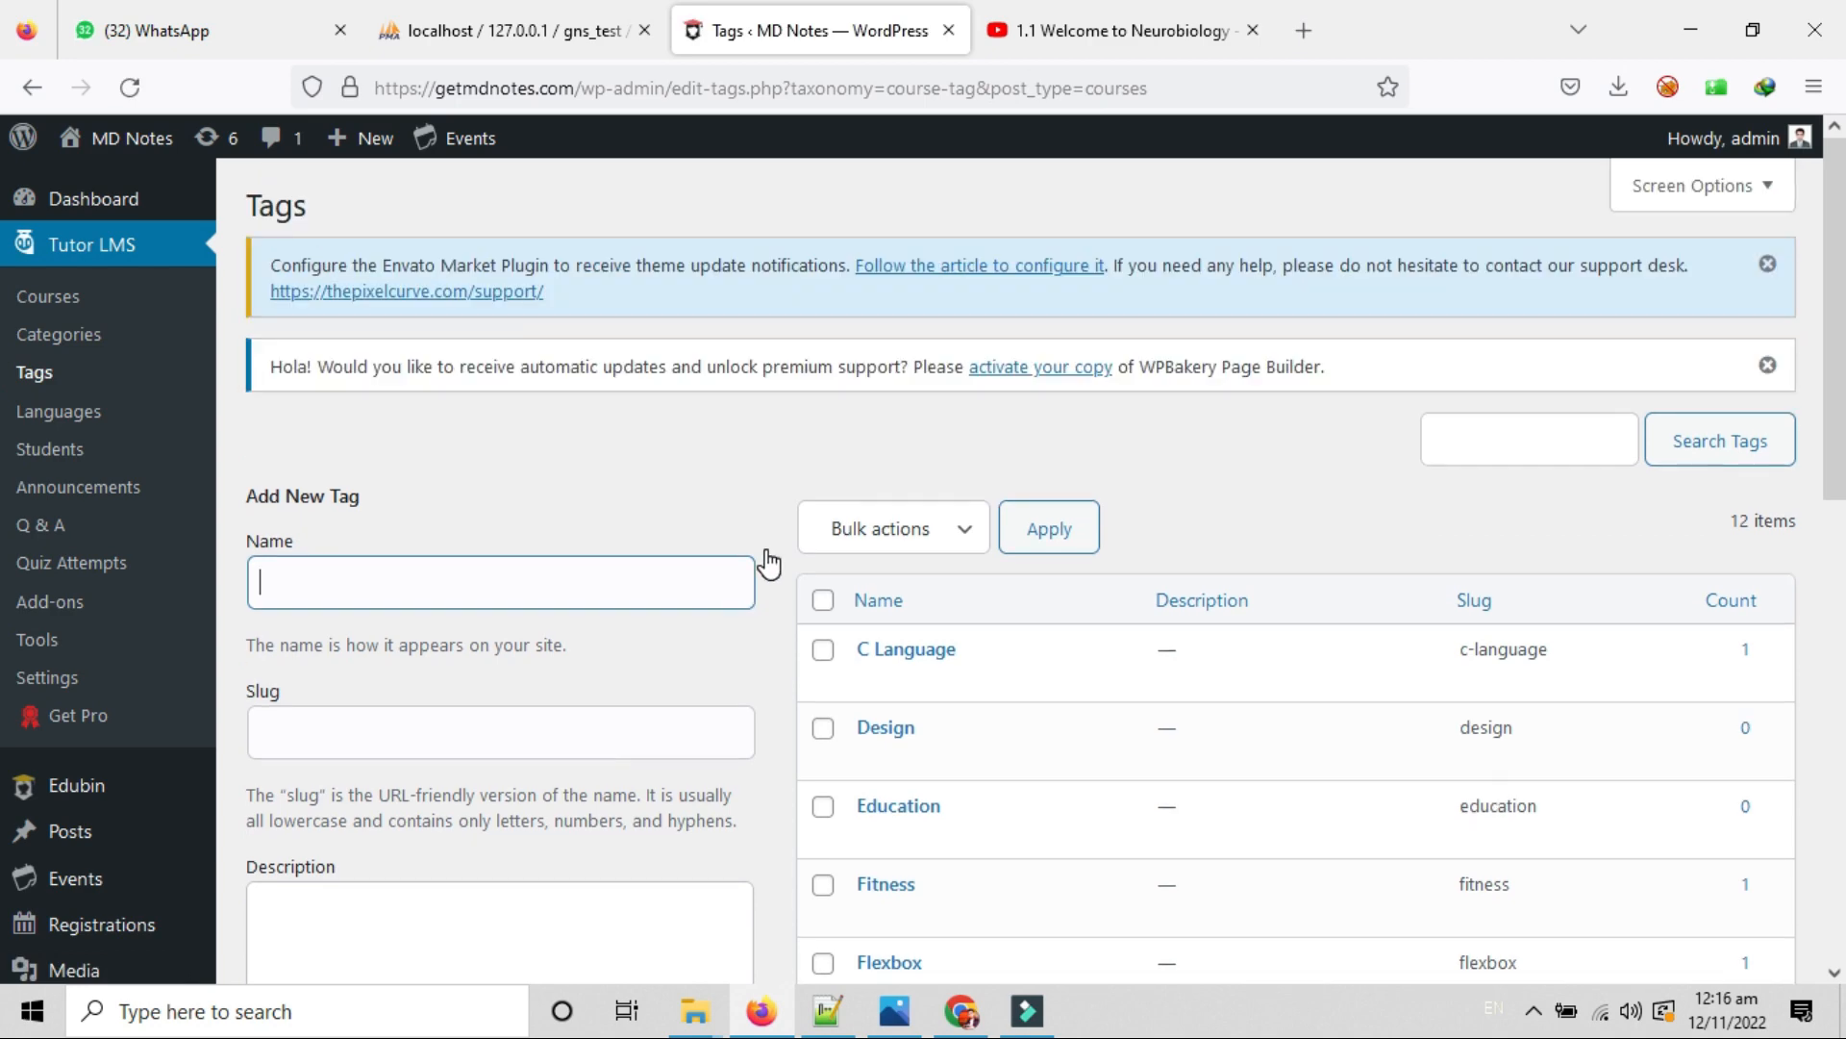
scroll(765, 575, down, 10)
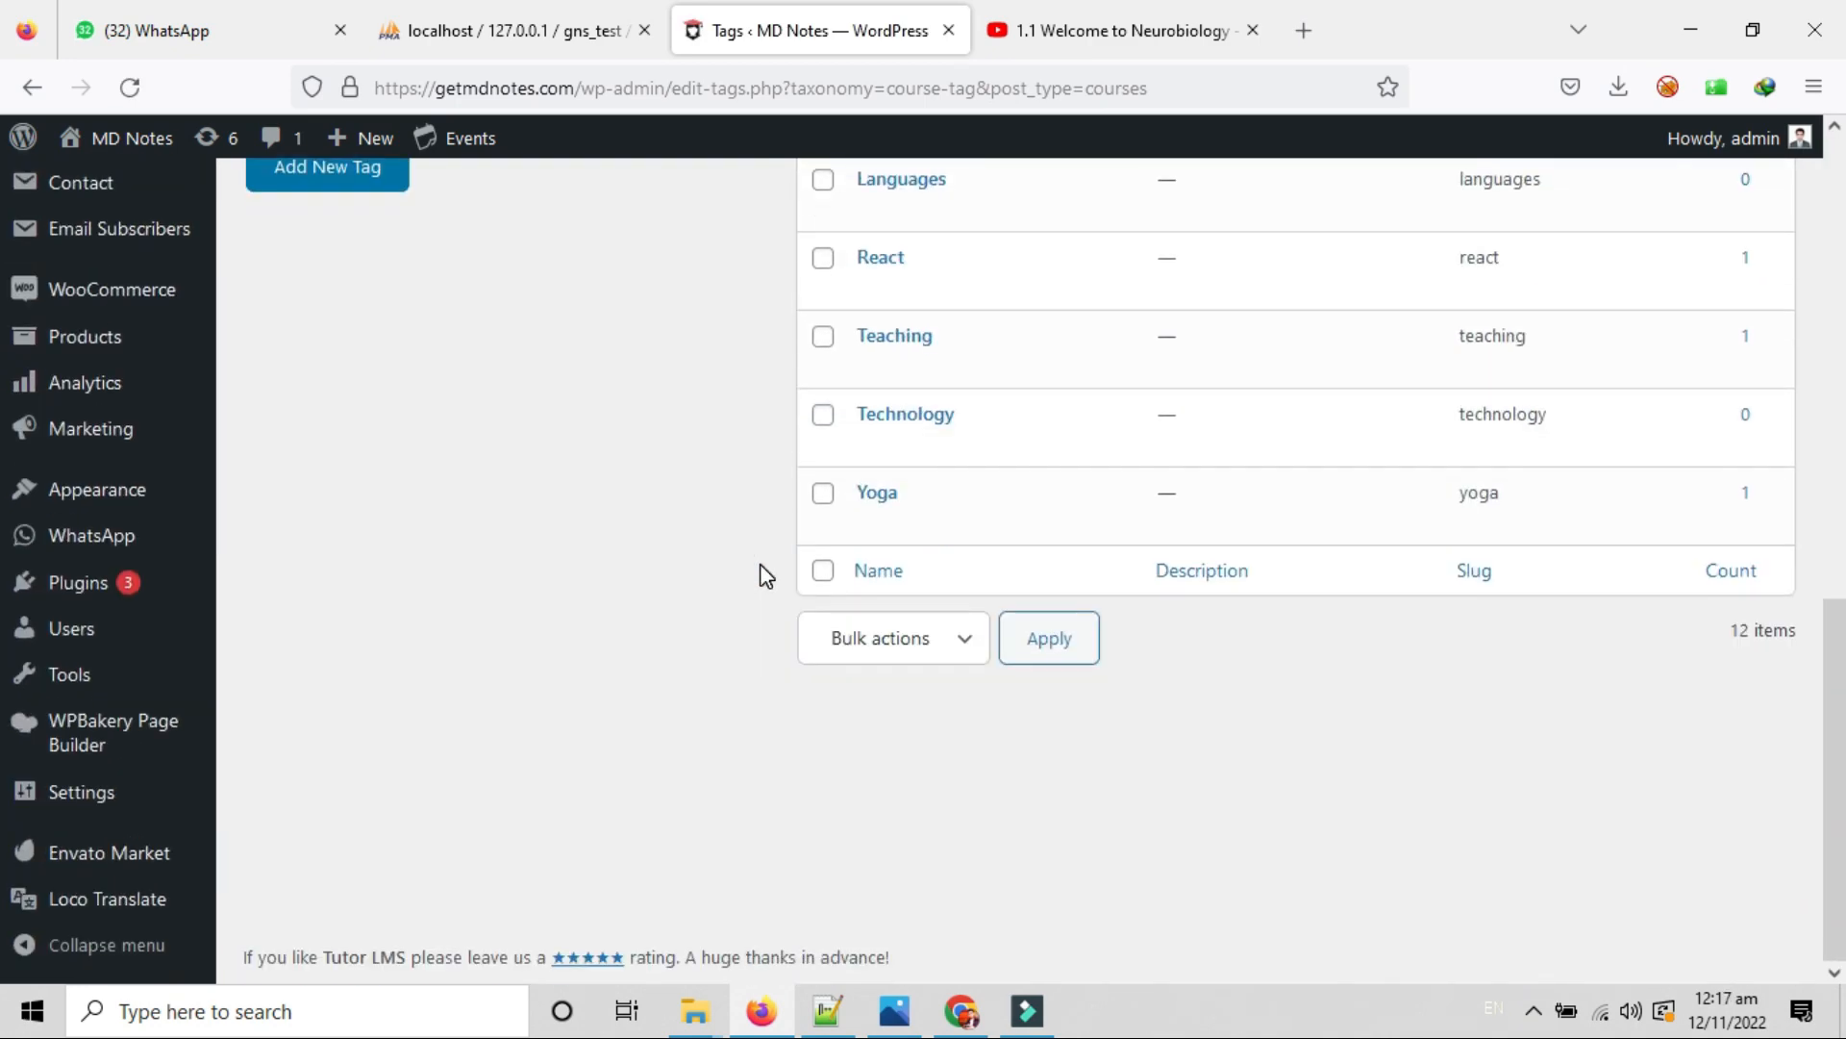
scroll(764, 575, up, 10)
scroll(765, 575, down, 3)
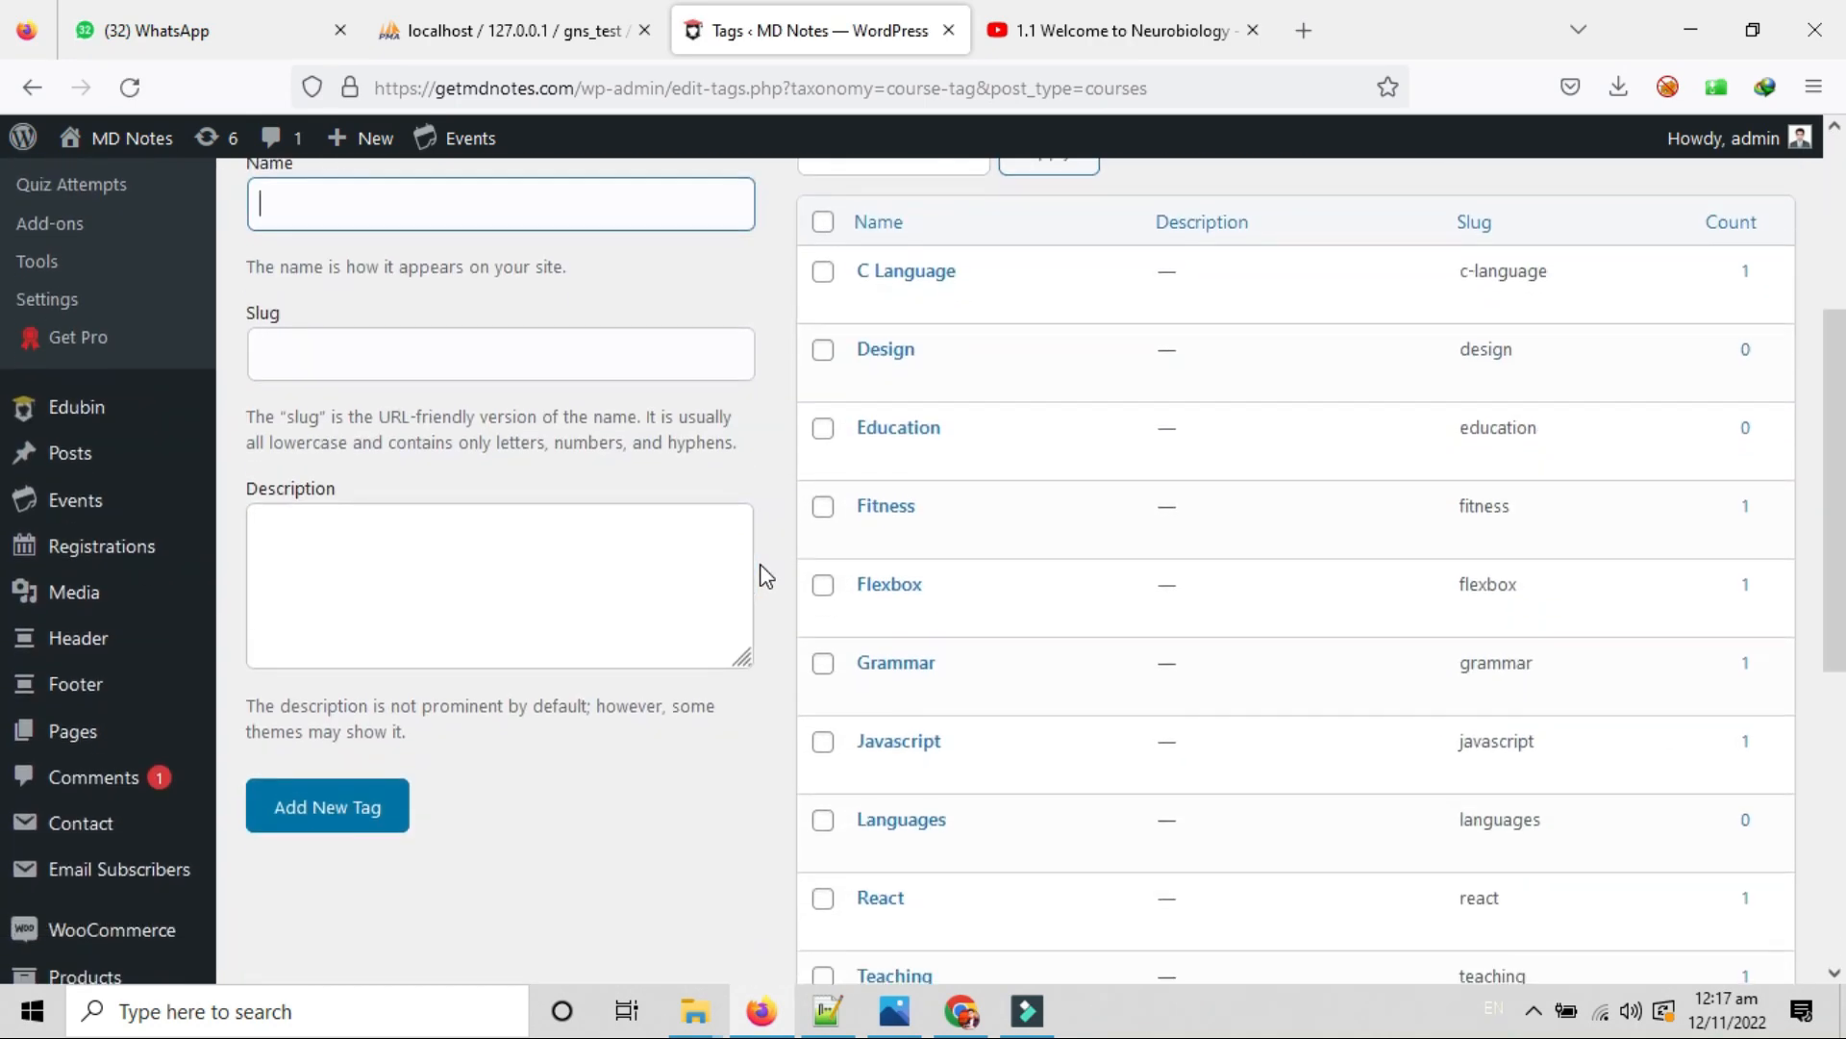
scroll(650, 753, up, 1)
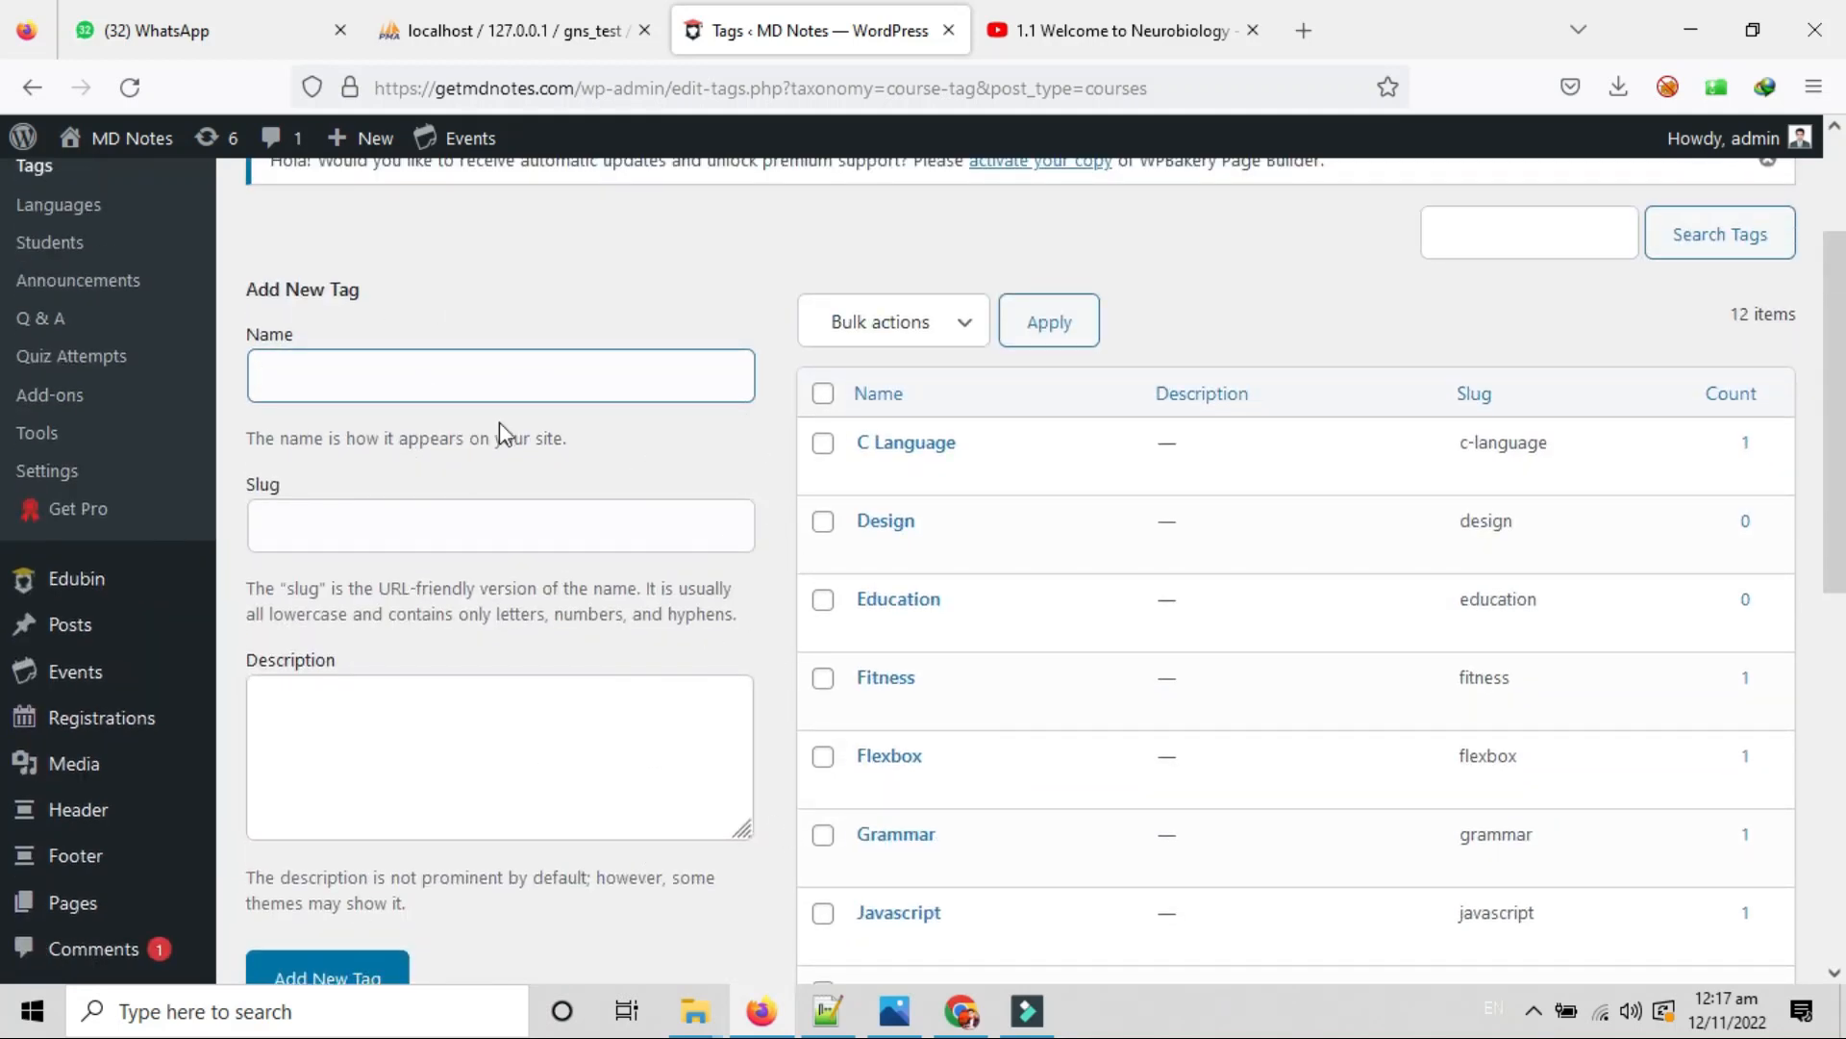
click(824, 394)
click(851, 321)
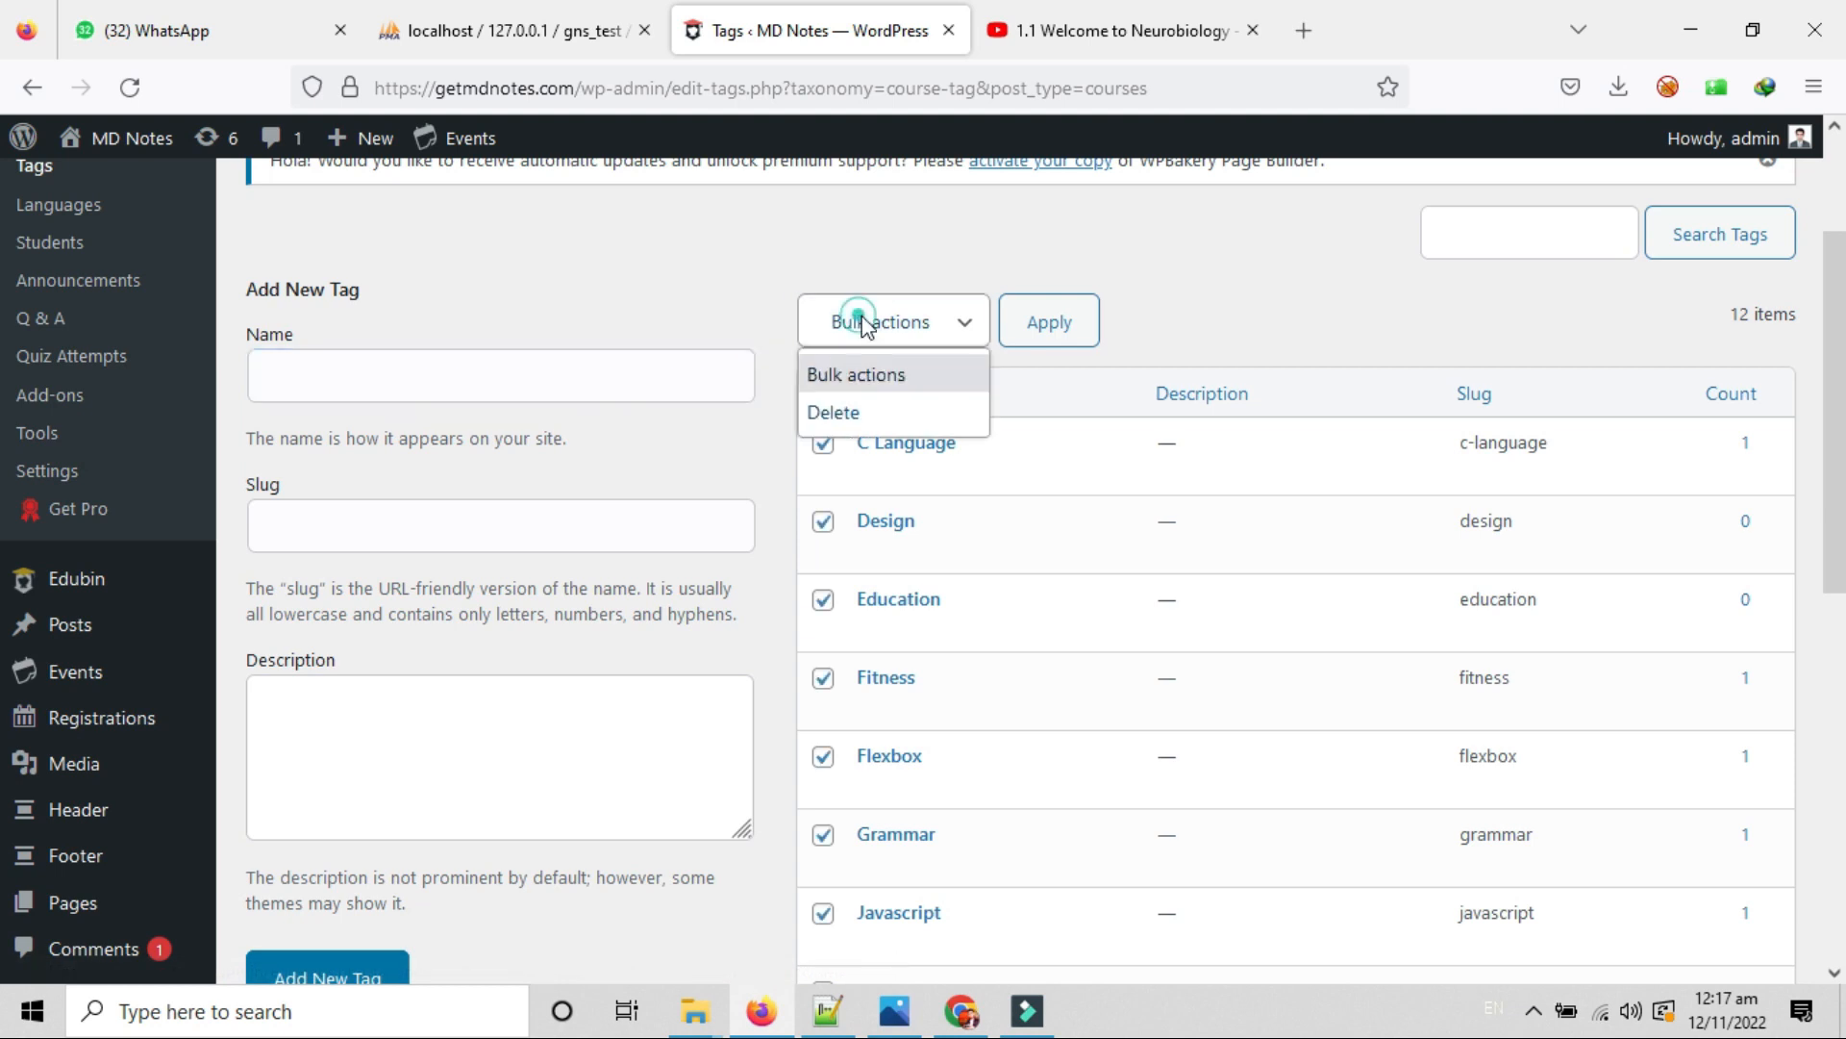
click(914, 412)
click(1050, 337)
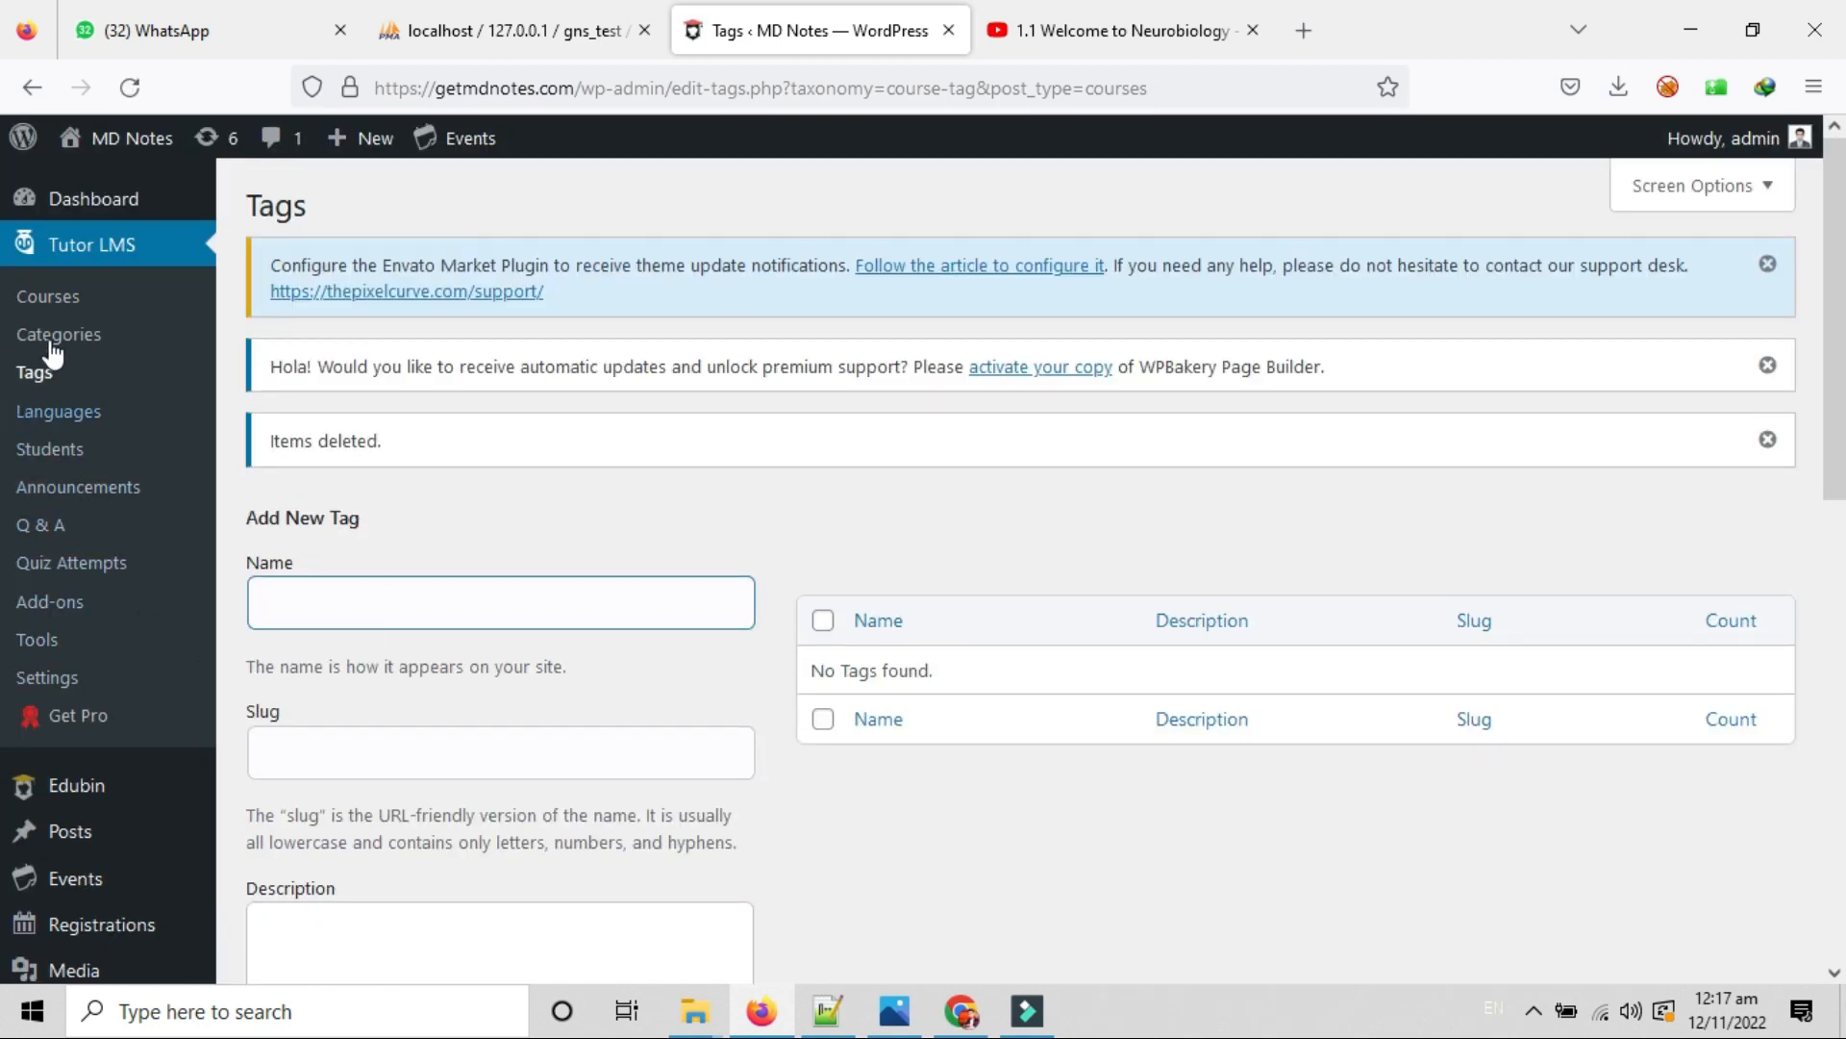
Review Course Language (Chines, English, French, Spanish) and its Add New Language Name, Slug, Description fields.
click(53, 412)
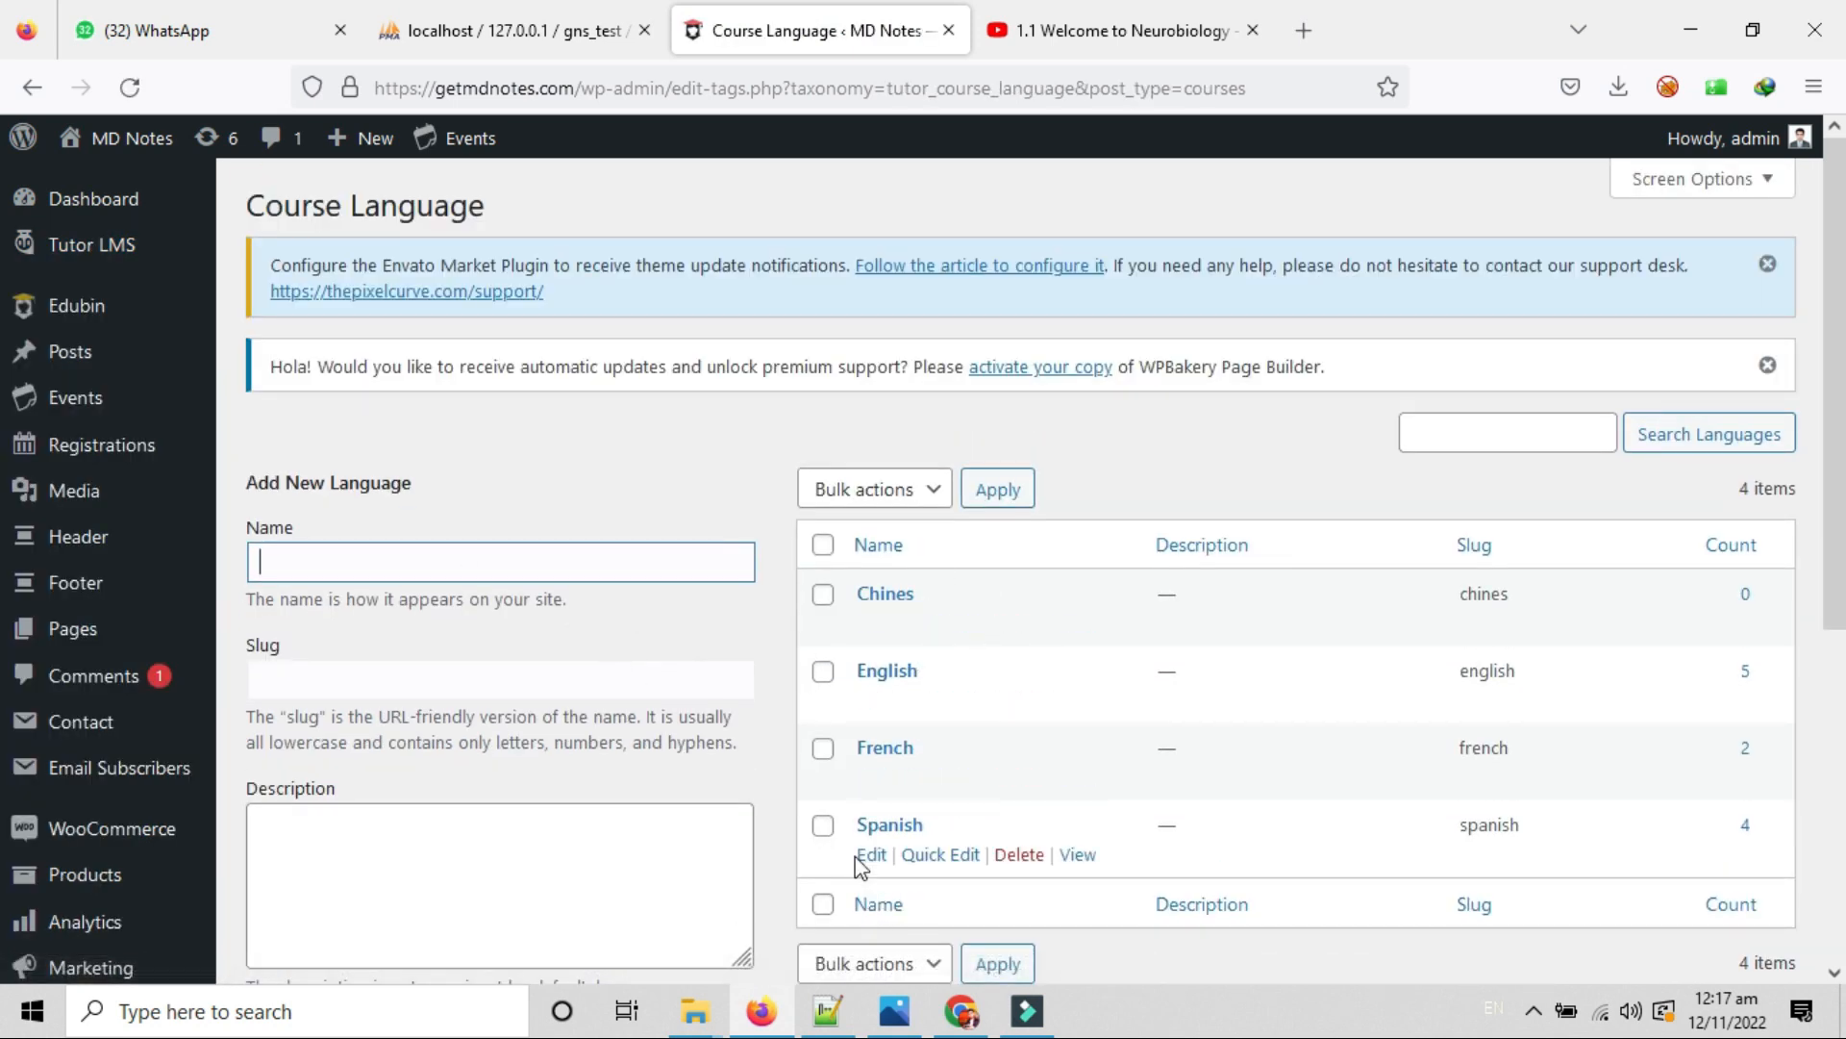
scroll(499, 705, down, 3)
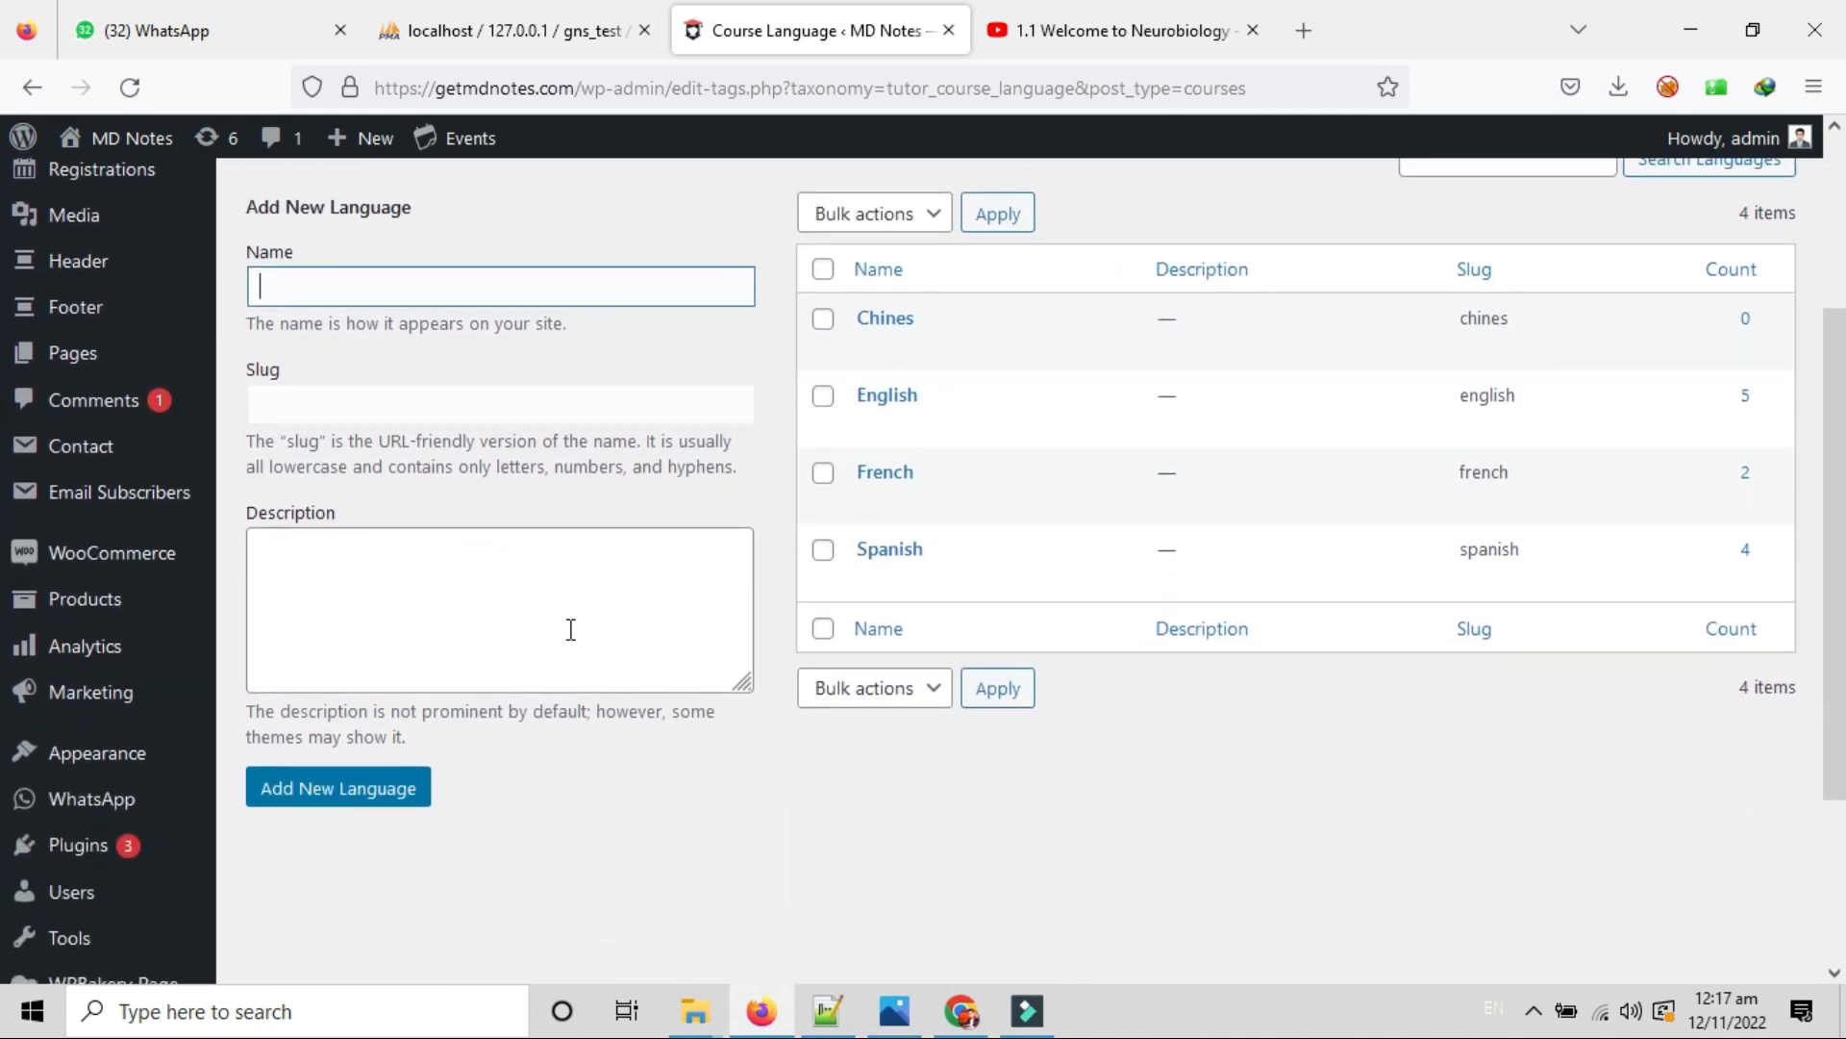
click(499, 590)
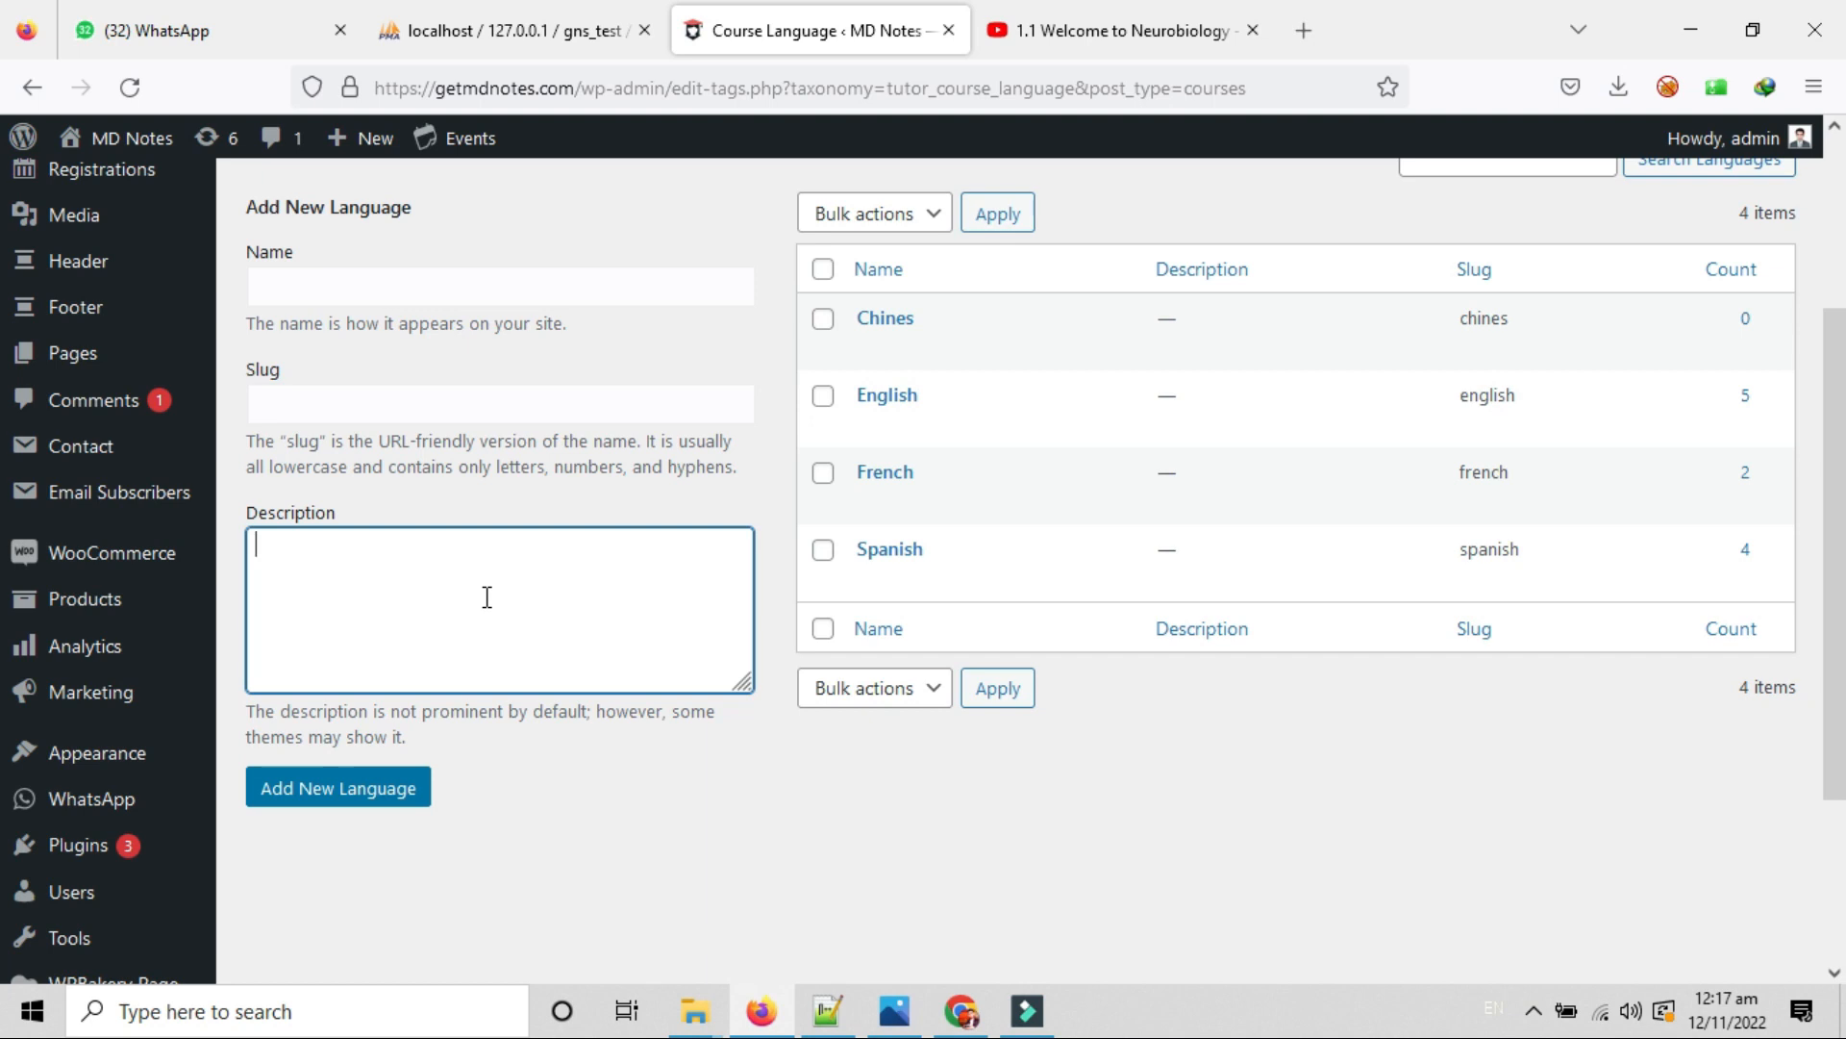
scroll(405, 439, up, 1)
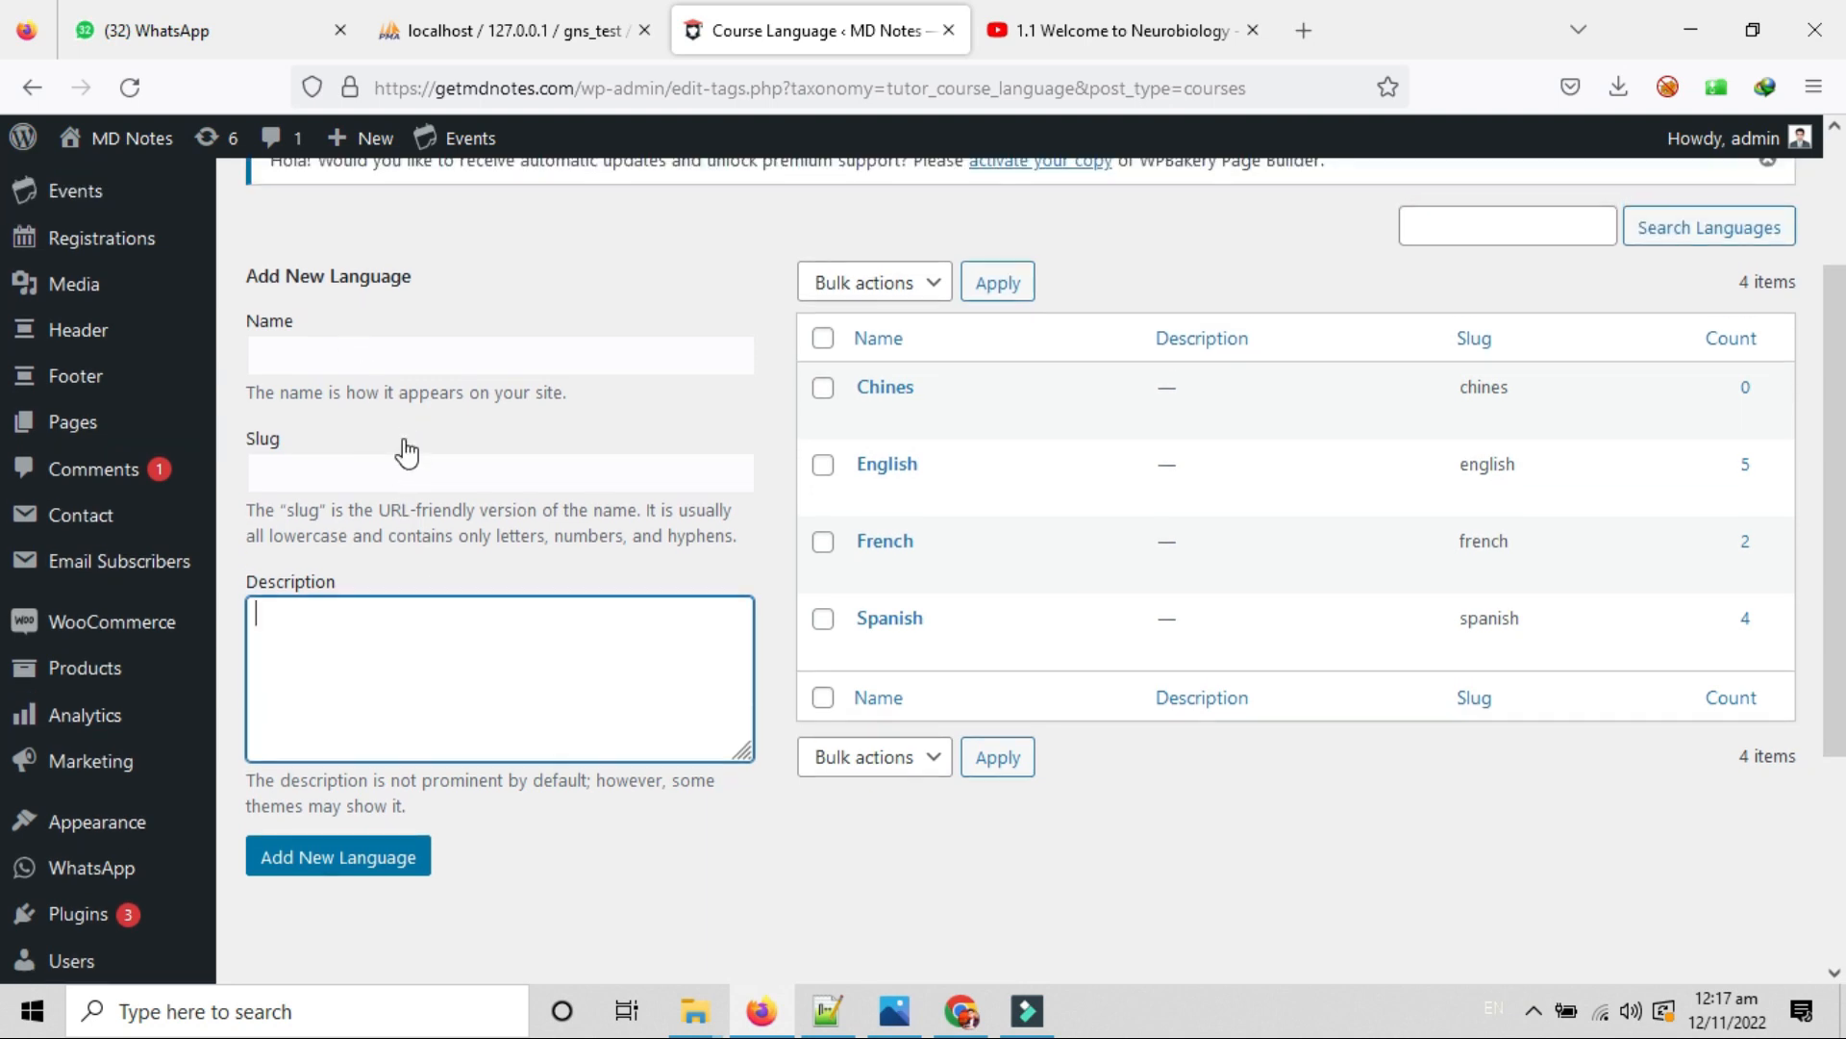
click(340, 348)
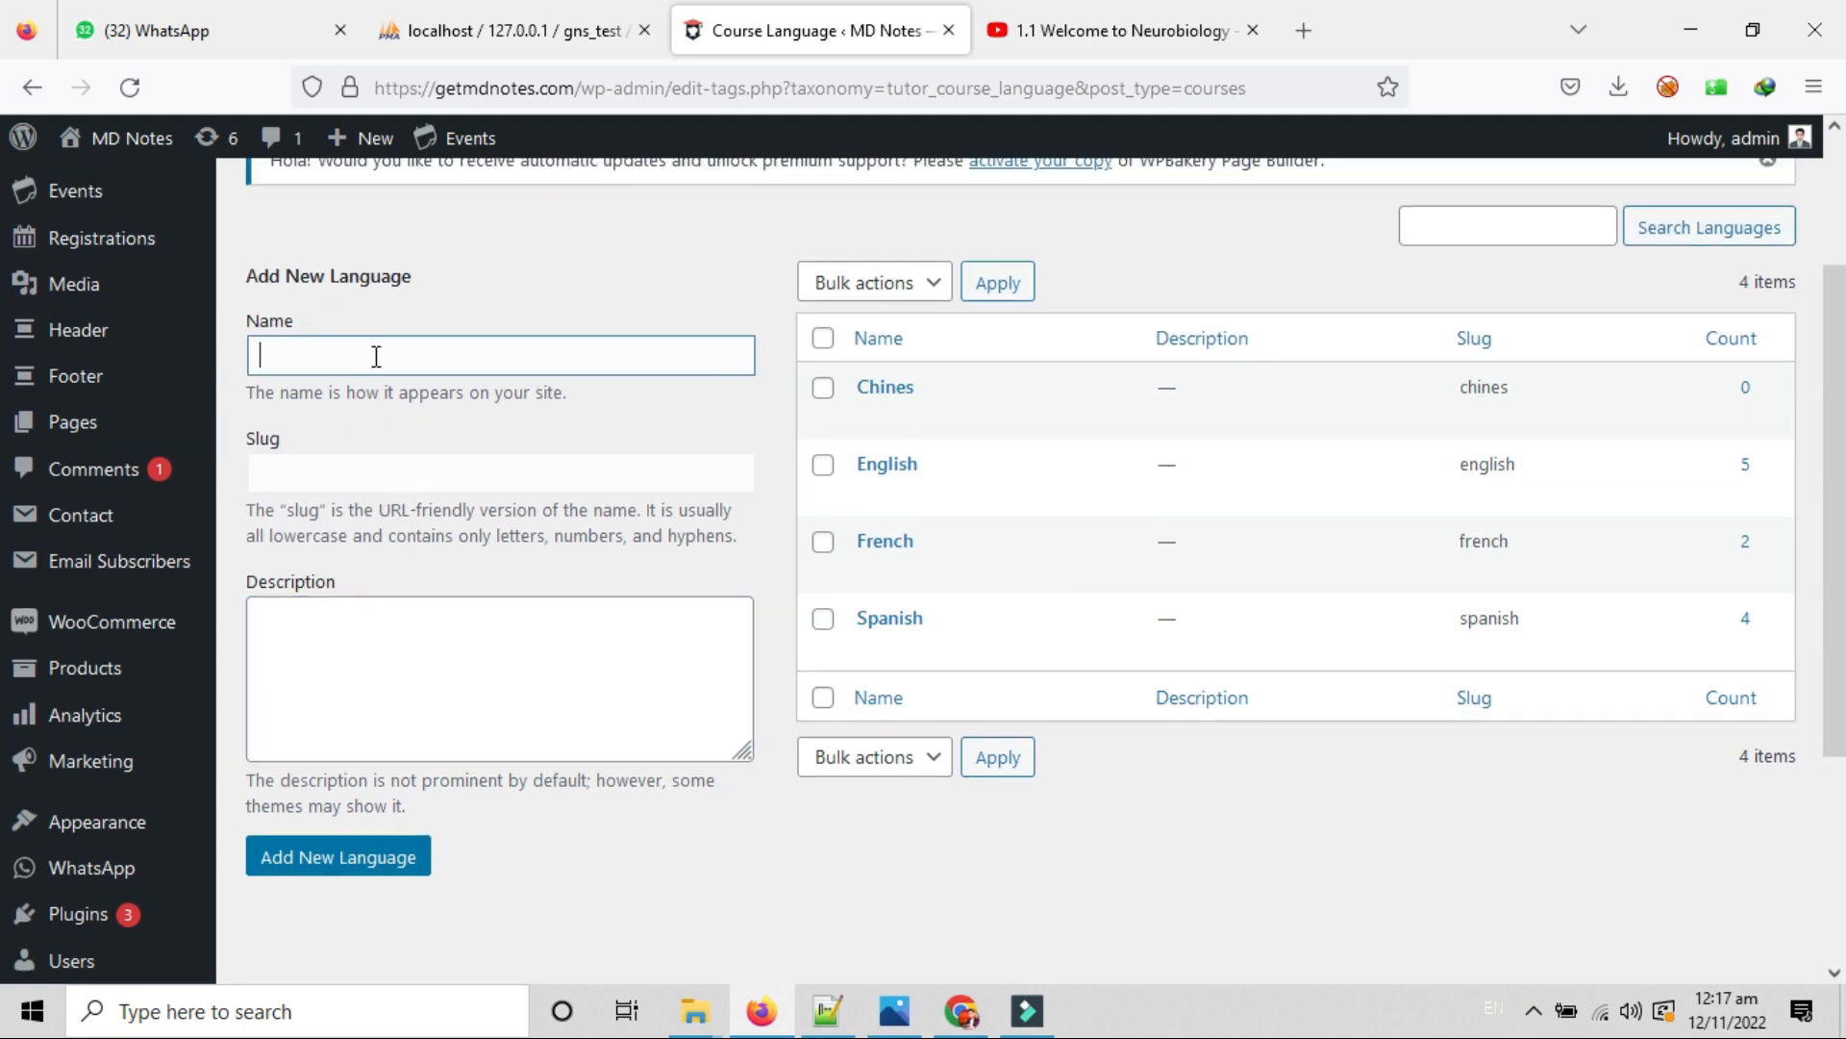
click(358, 472)
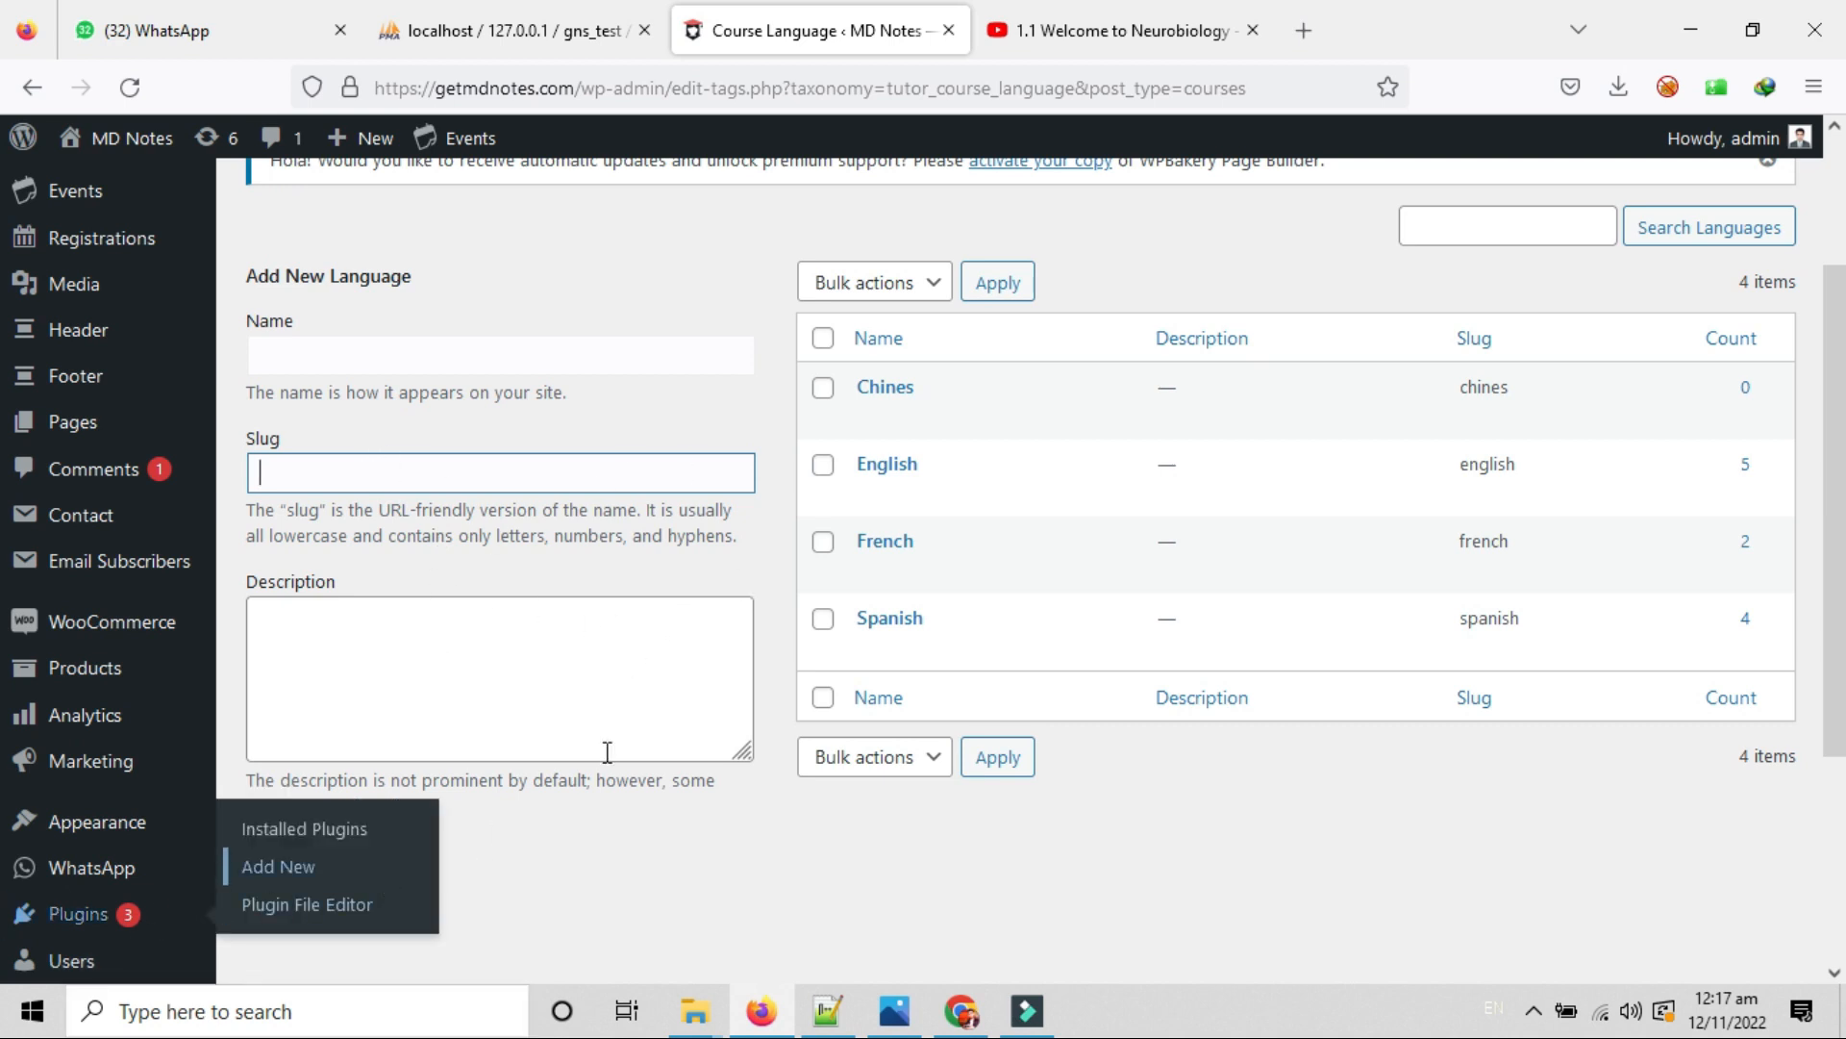
scroll(557, 789, up, 2)
scroll(557, 789, up, 2)
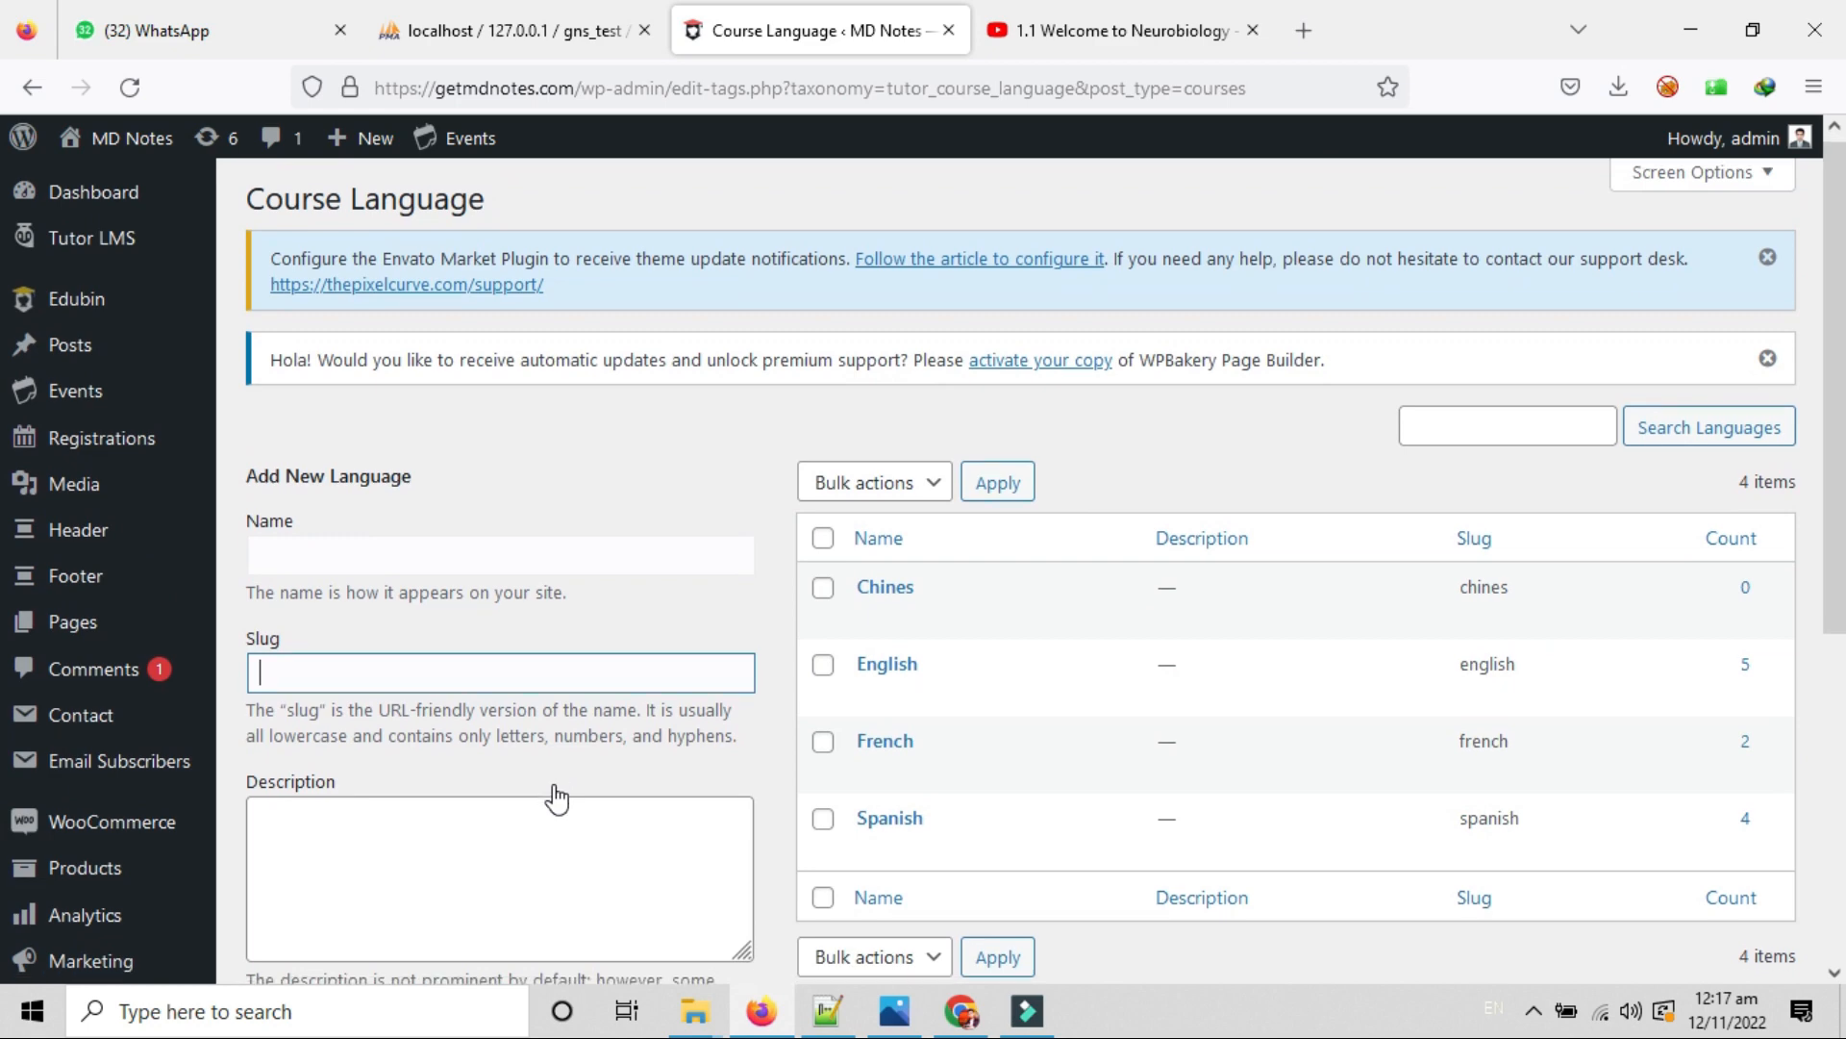
mouse_move(75, 256)
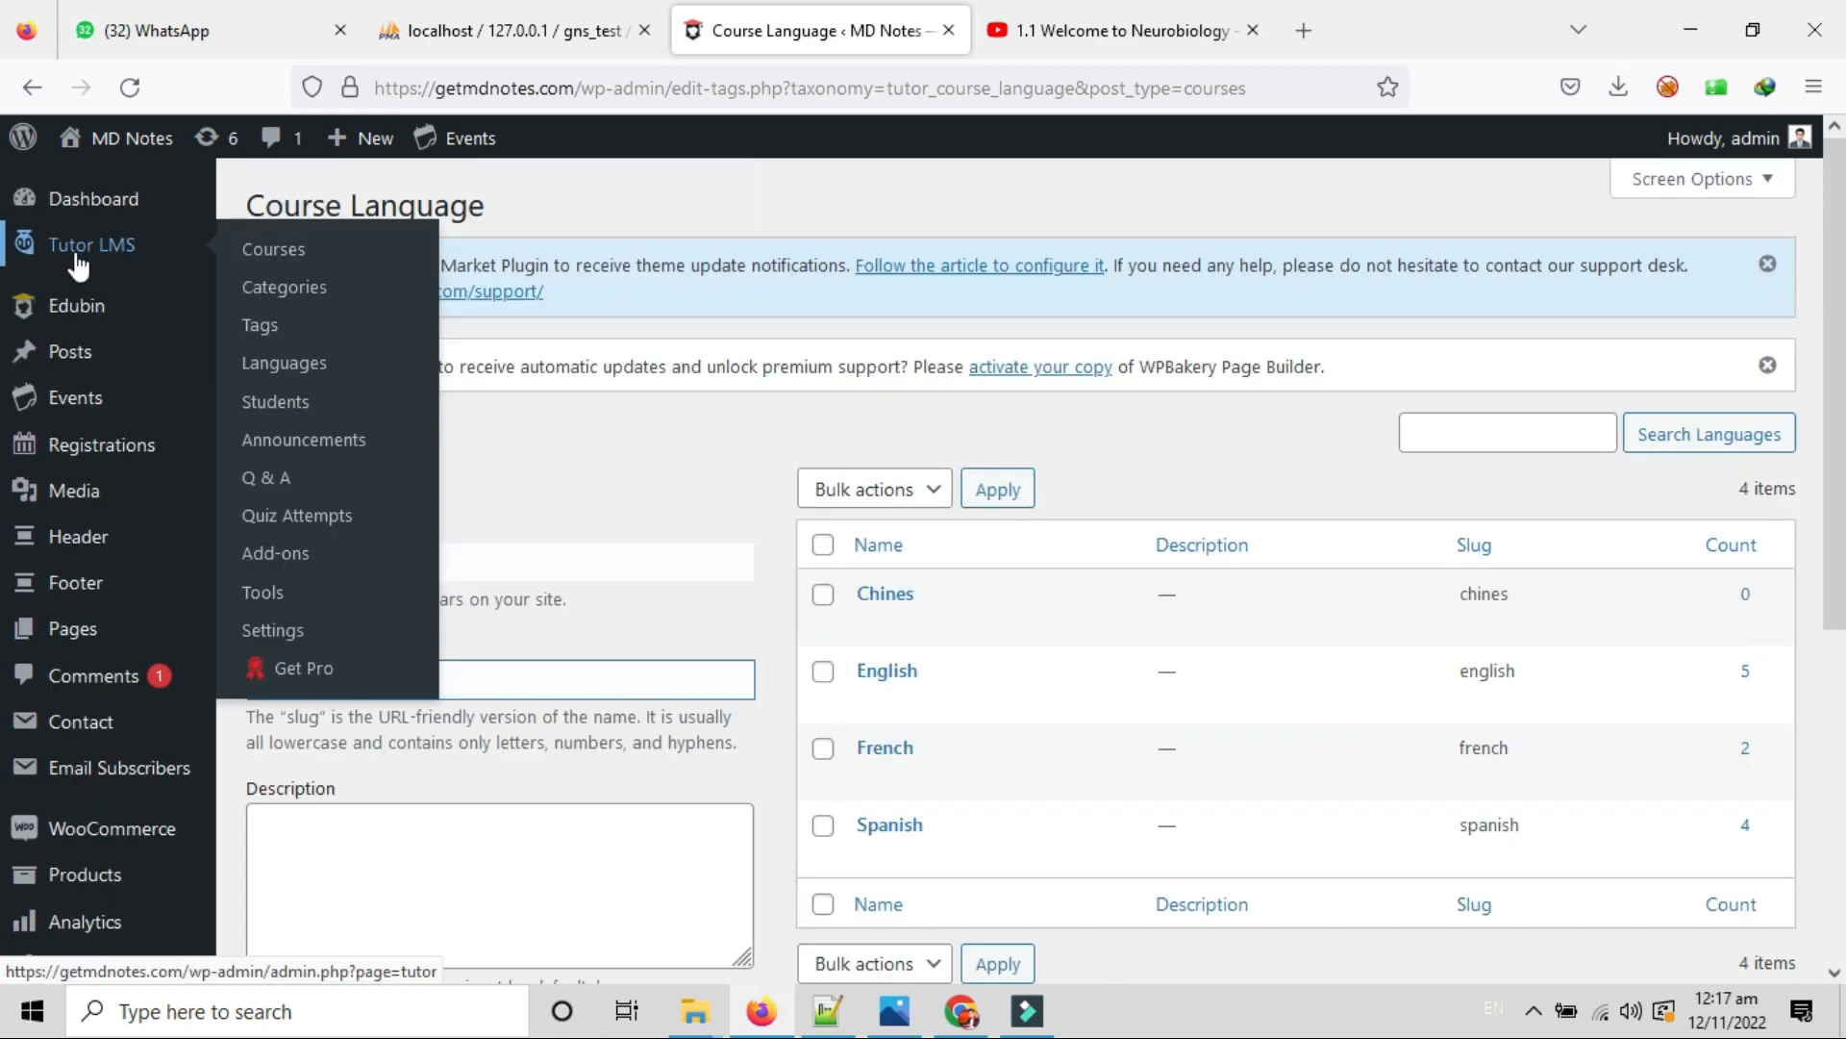
On the Students list, try the Course, Sort By and Date filters without changing them.
click(305, 409)
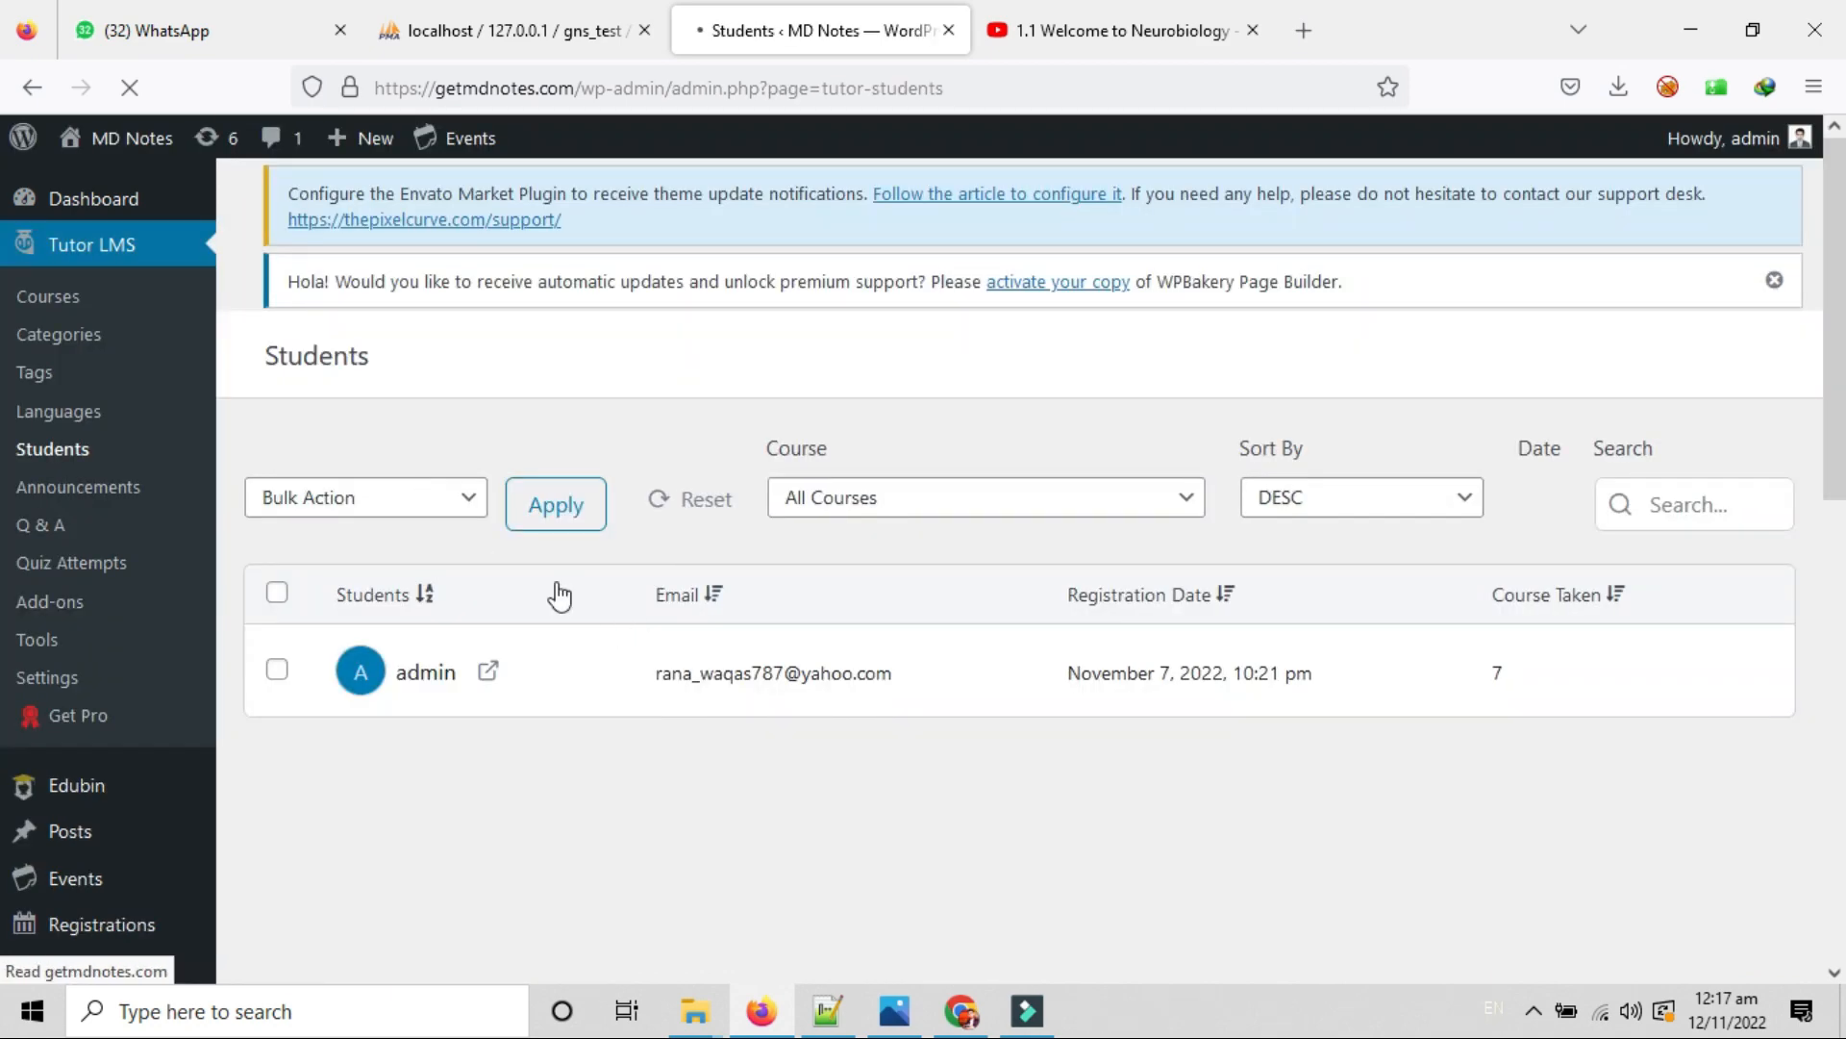
scroll(926, 806, down, 7)
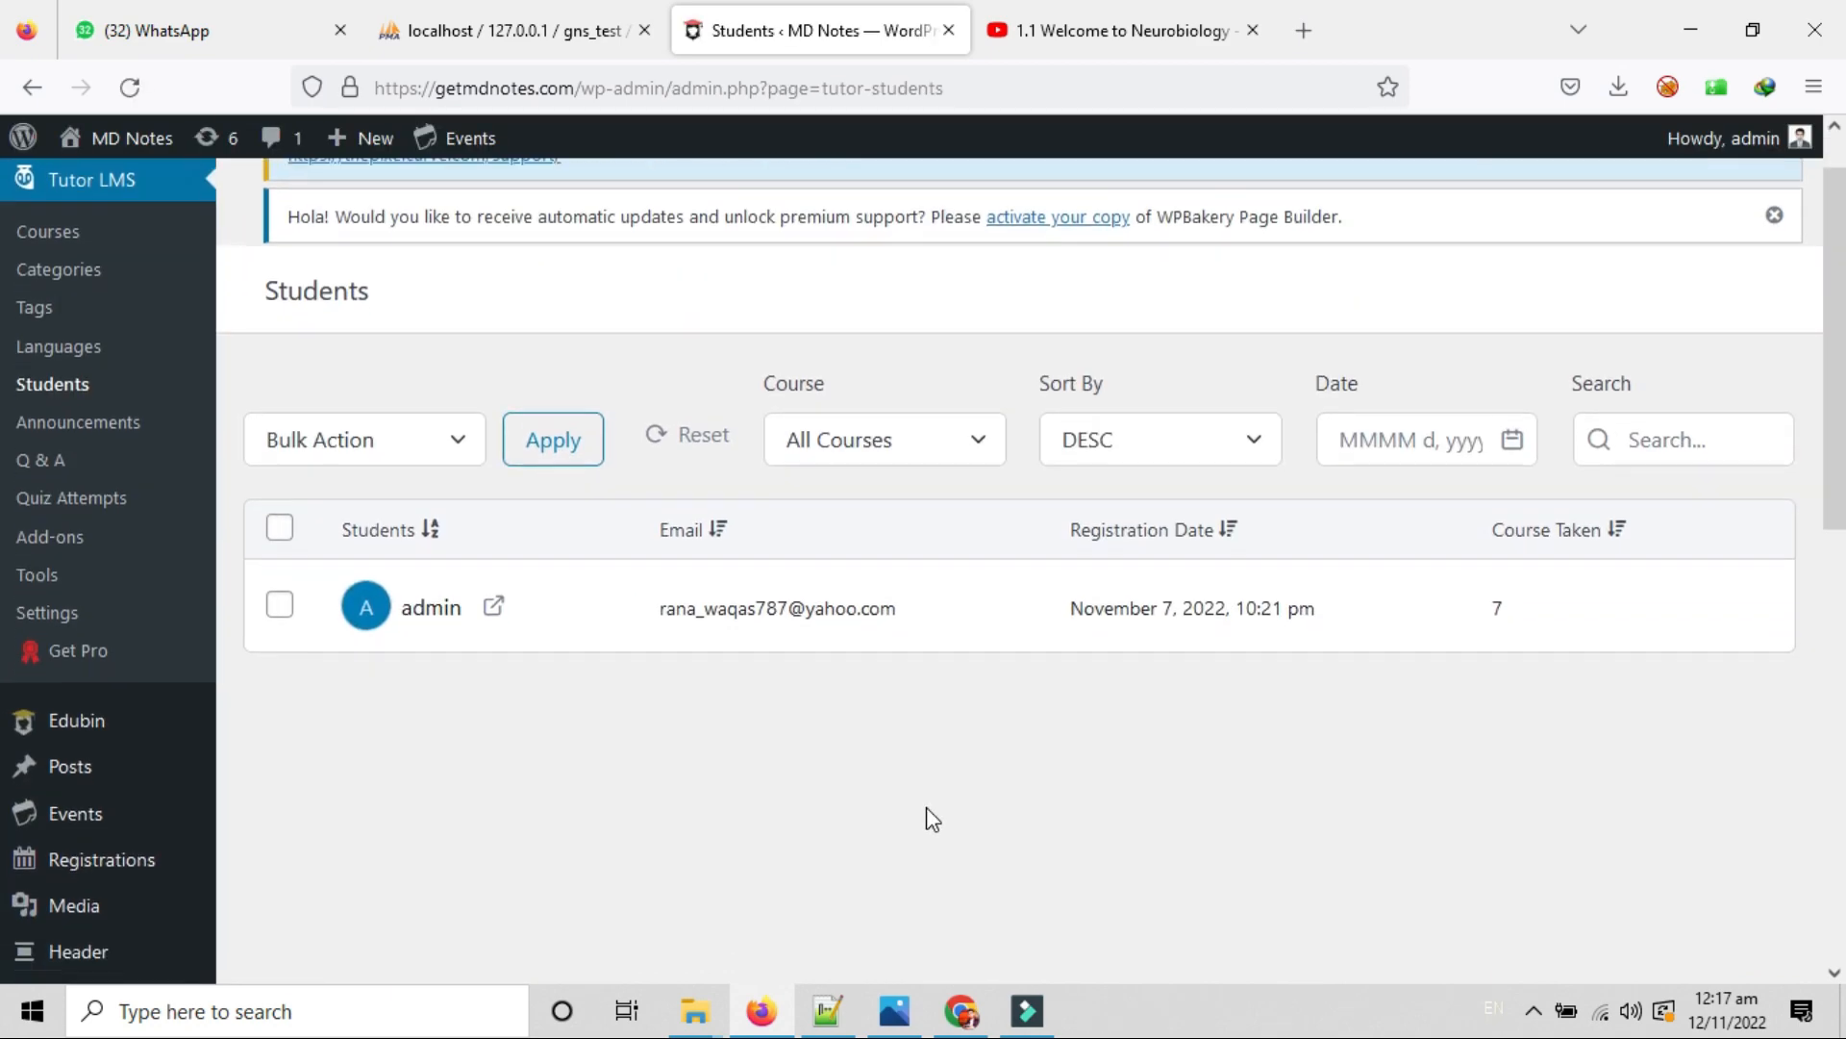
scroll(625, 750, up, 8)
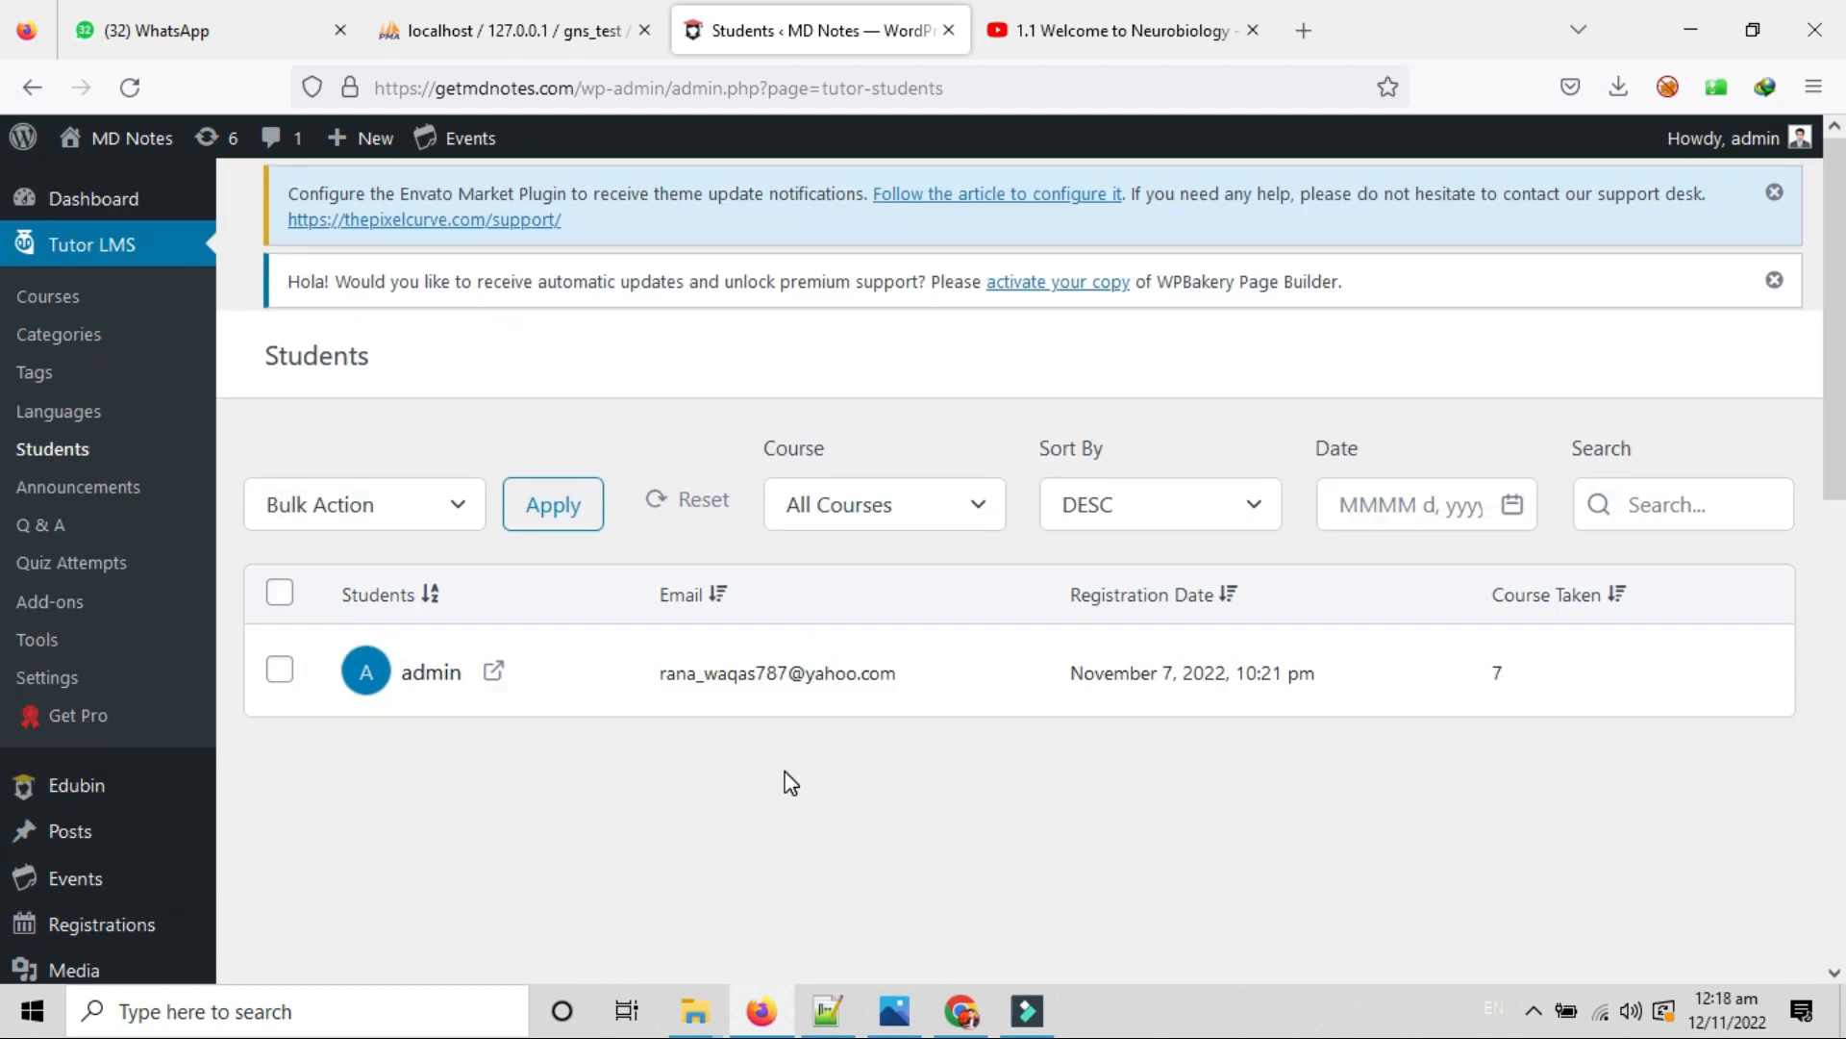
click(939, 502)
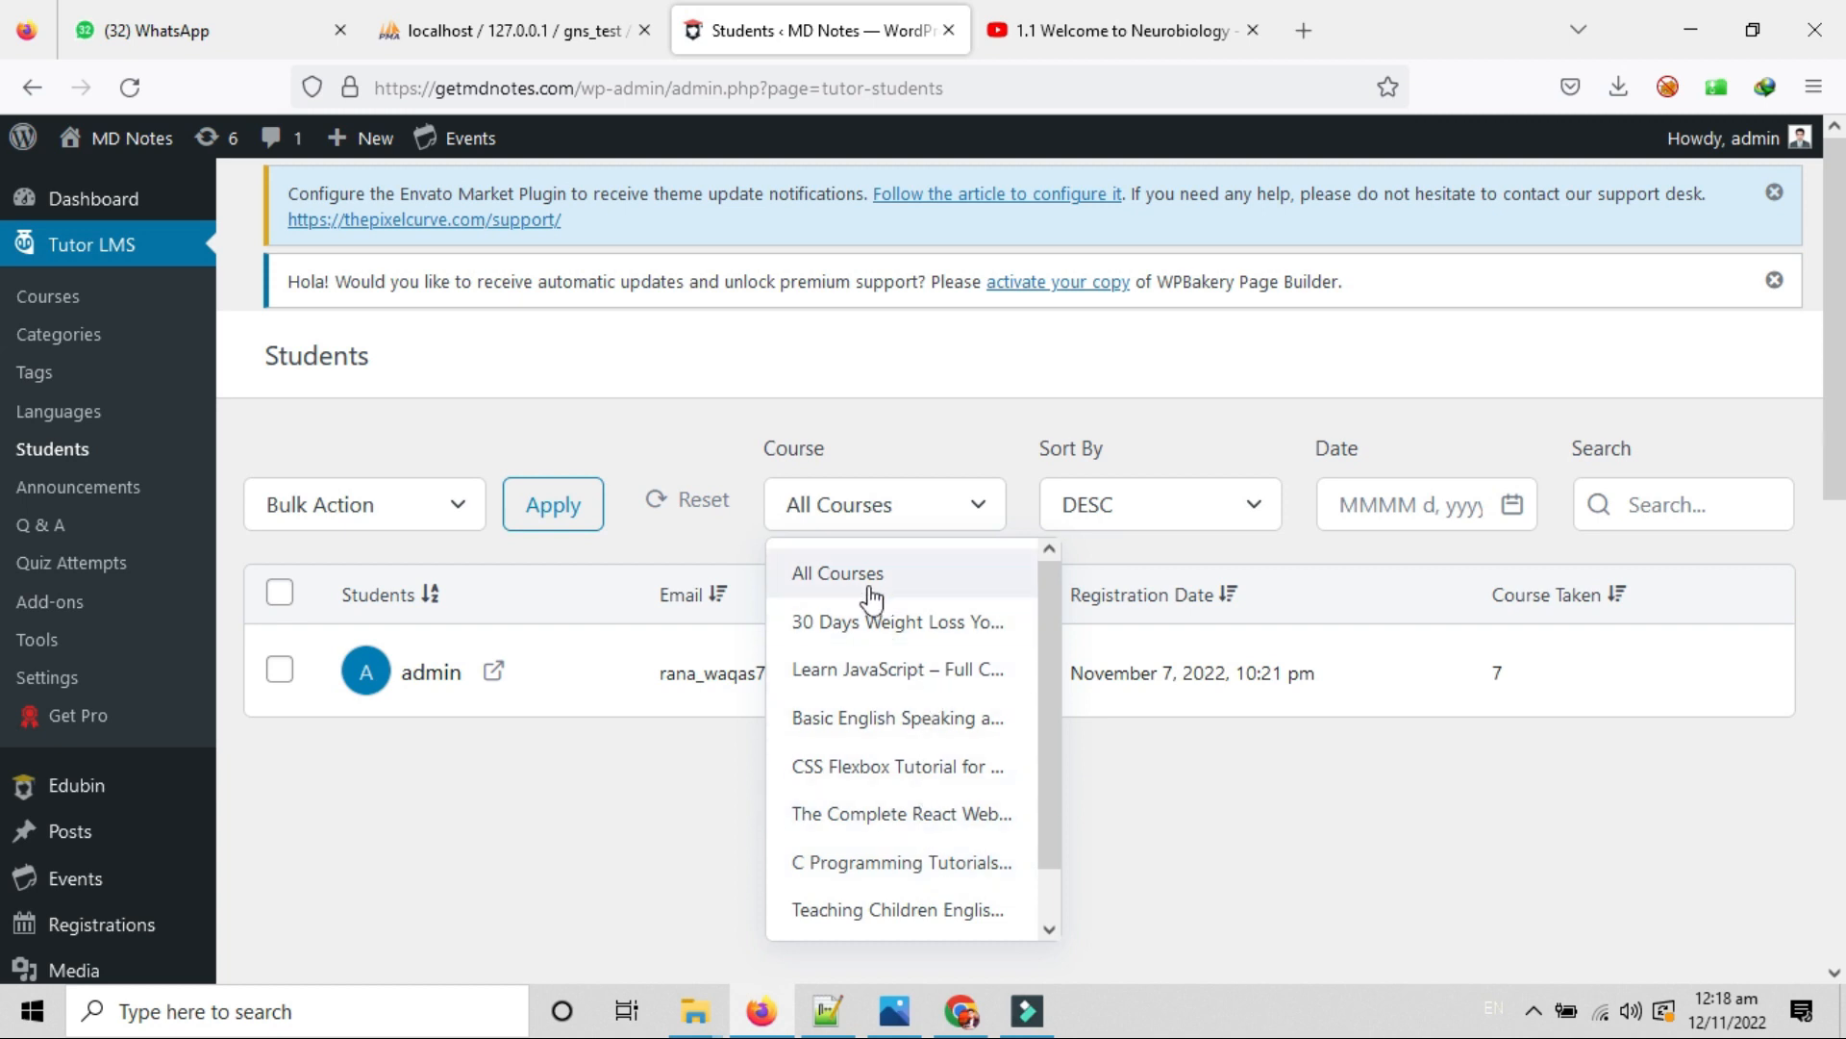
click(650, 774)
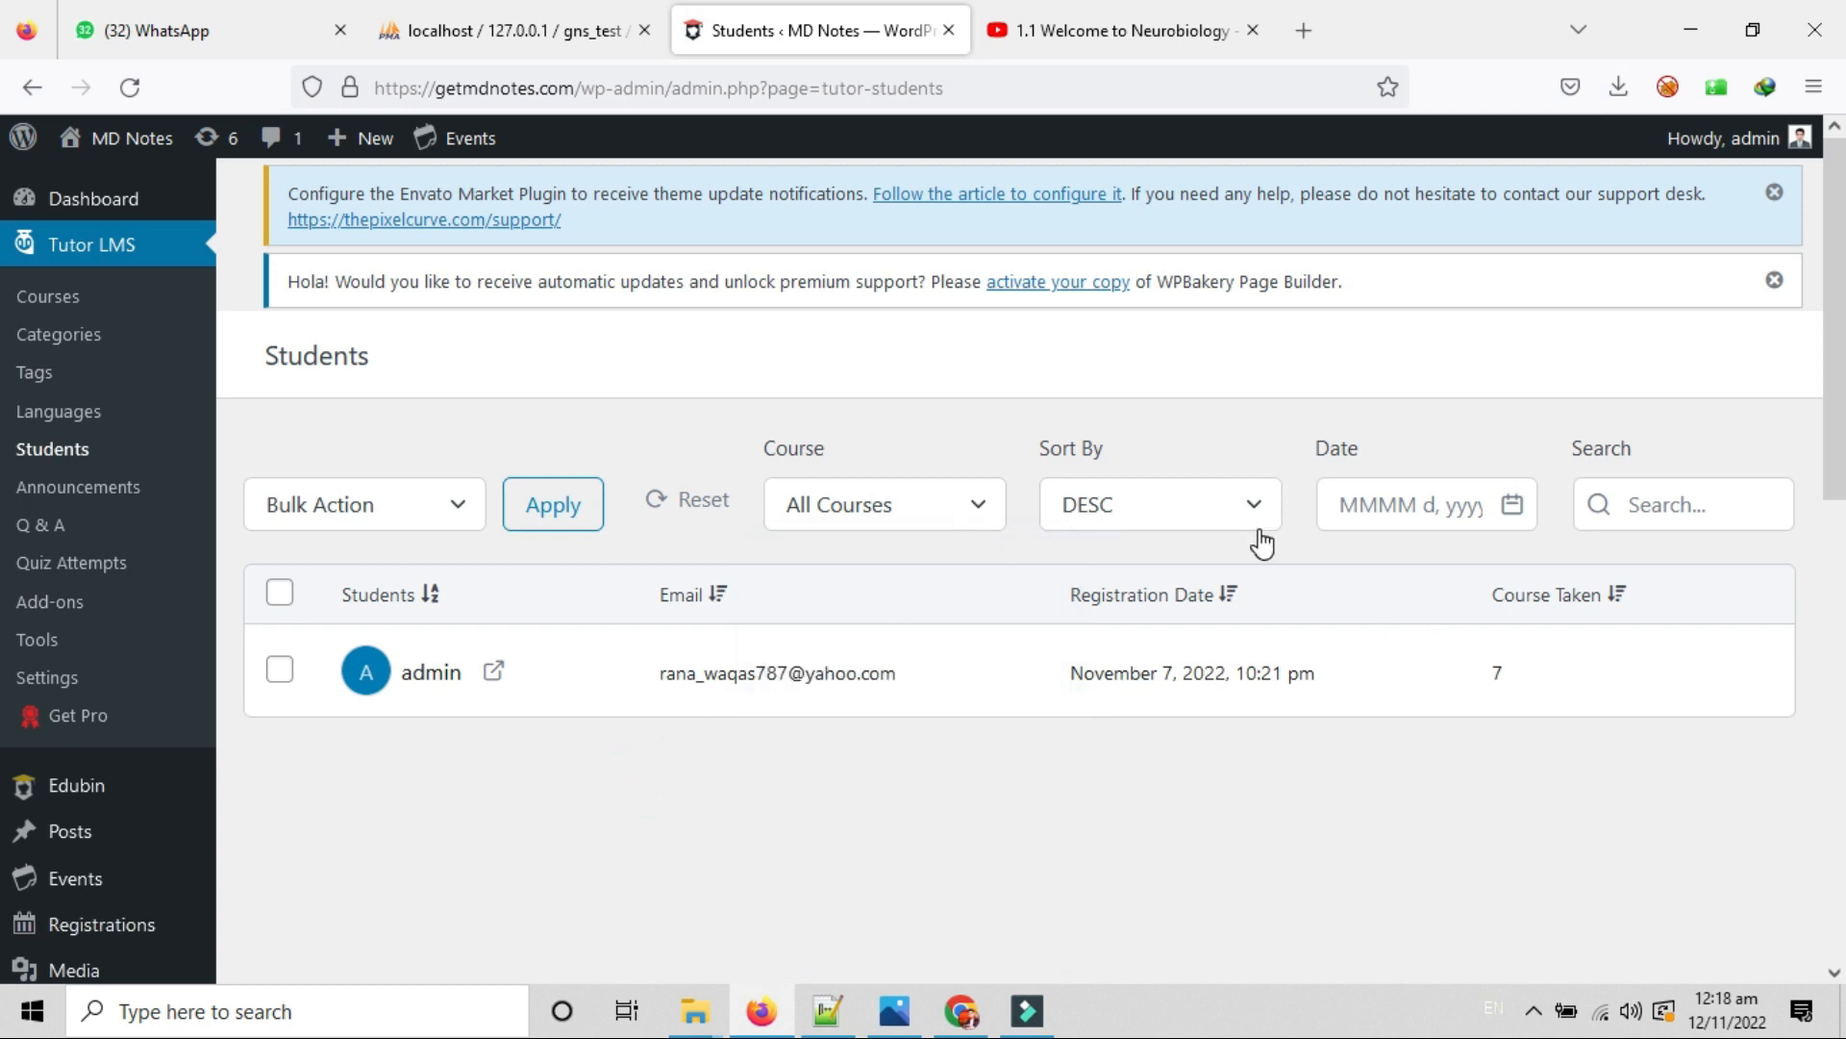
click(1187, 512)
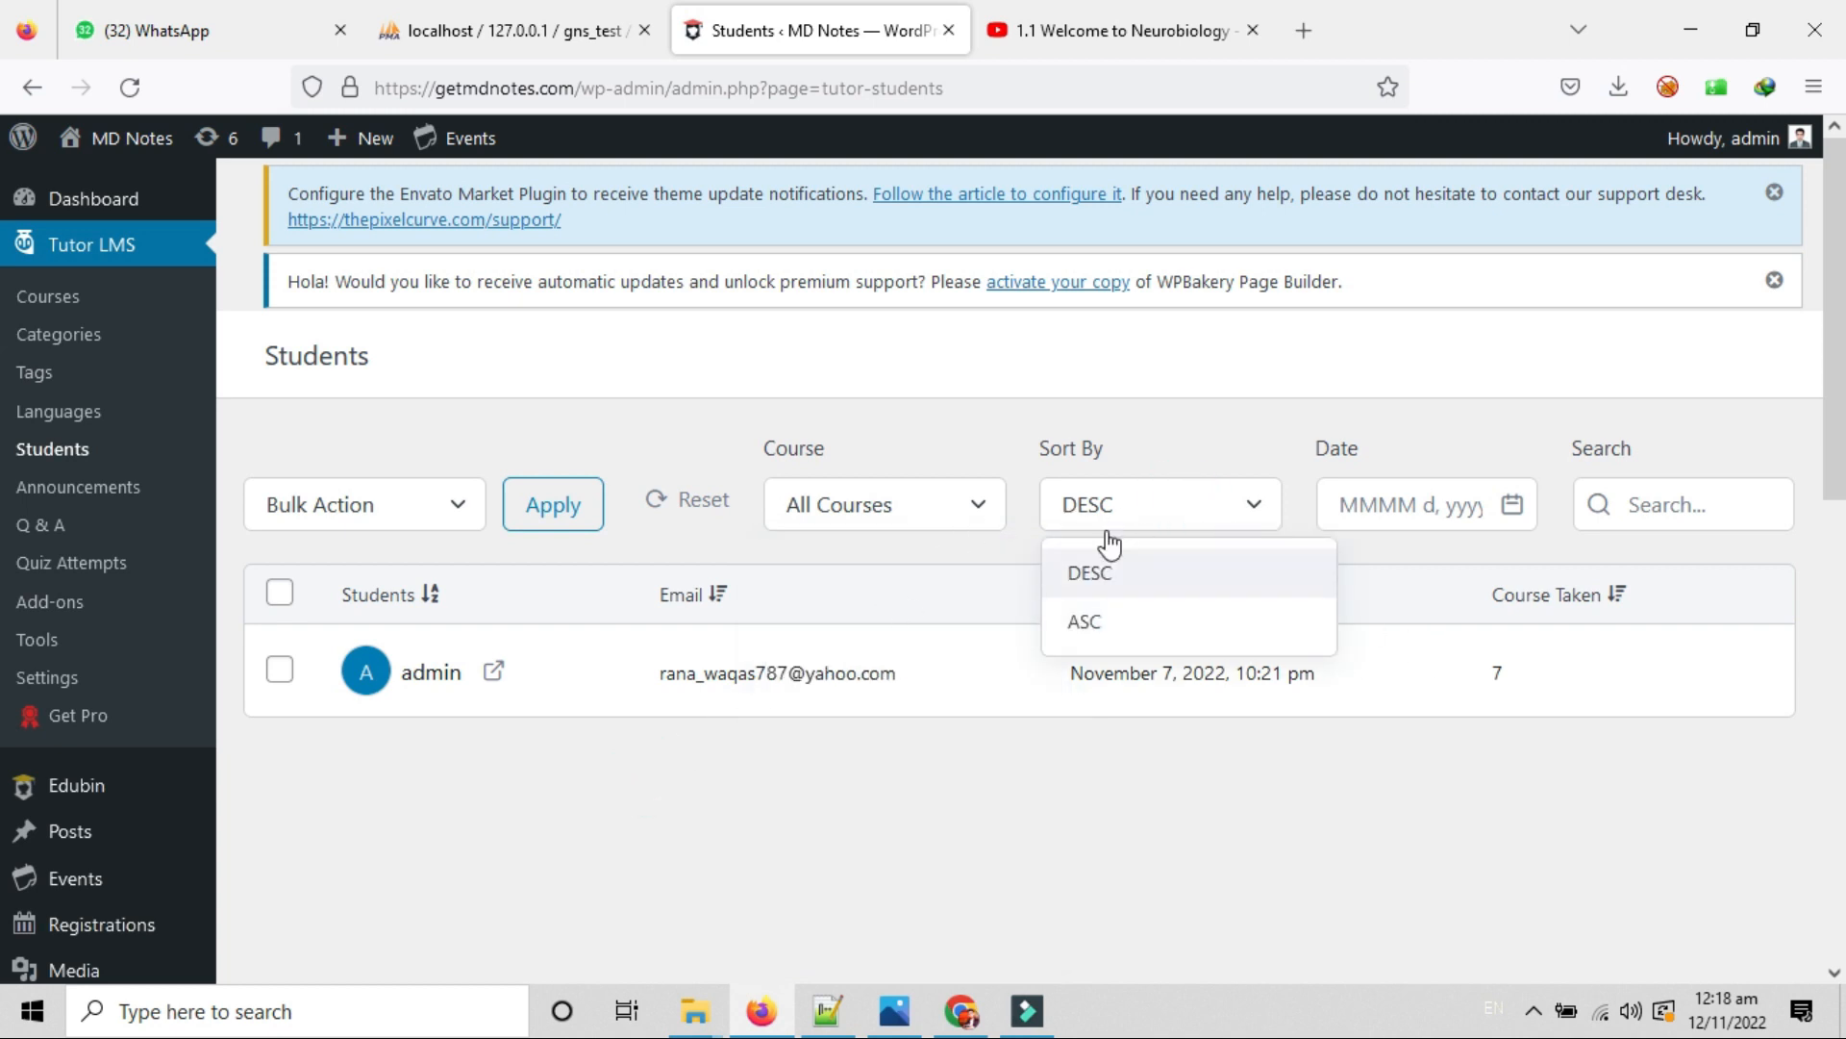
click(1747, 508)
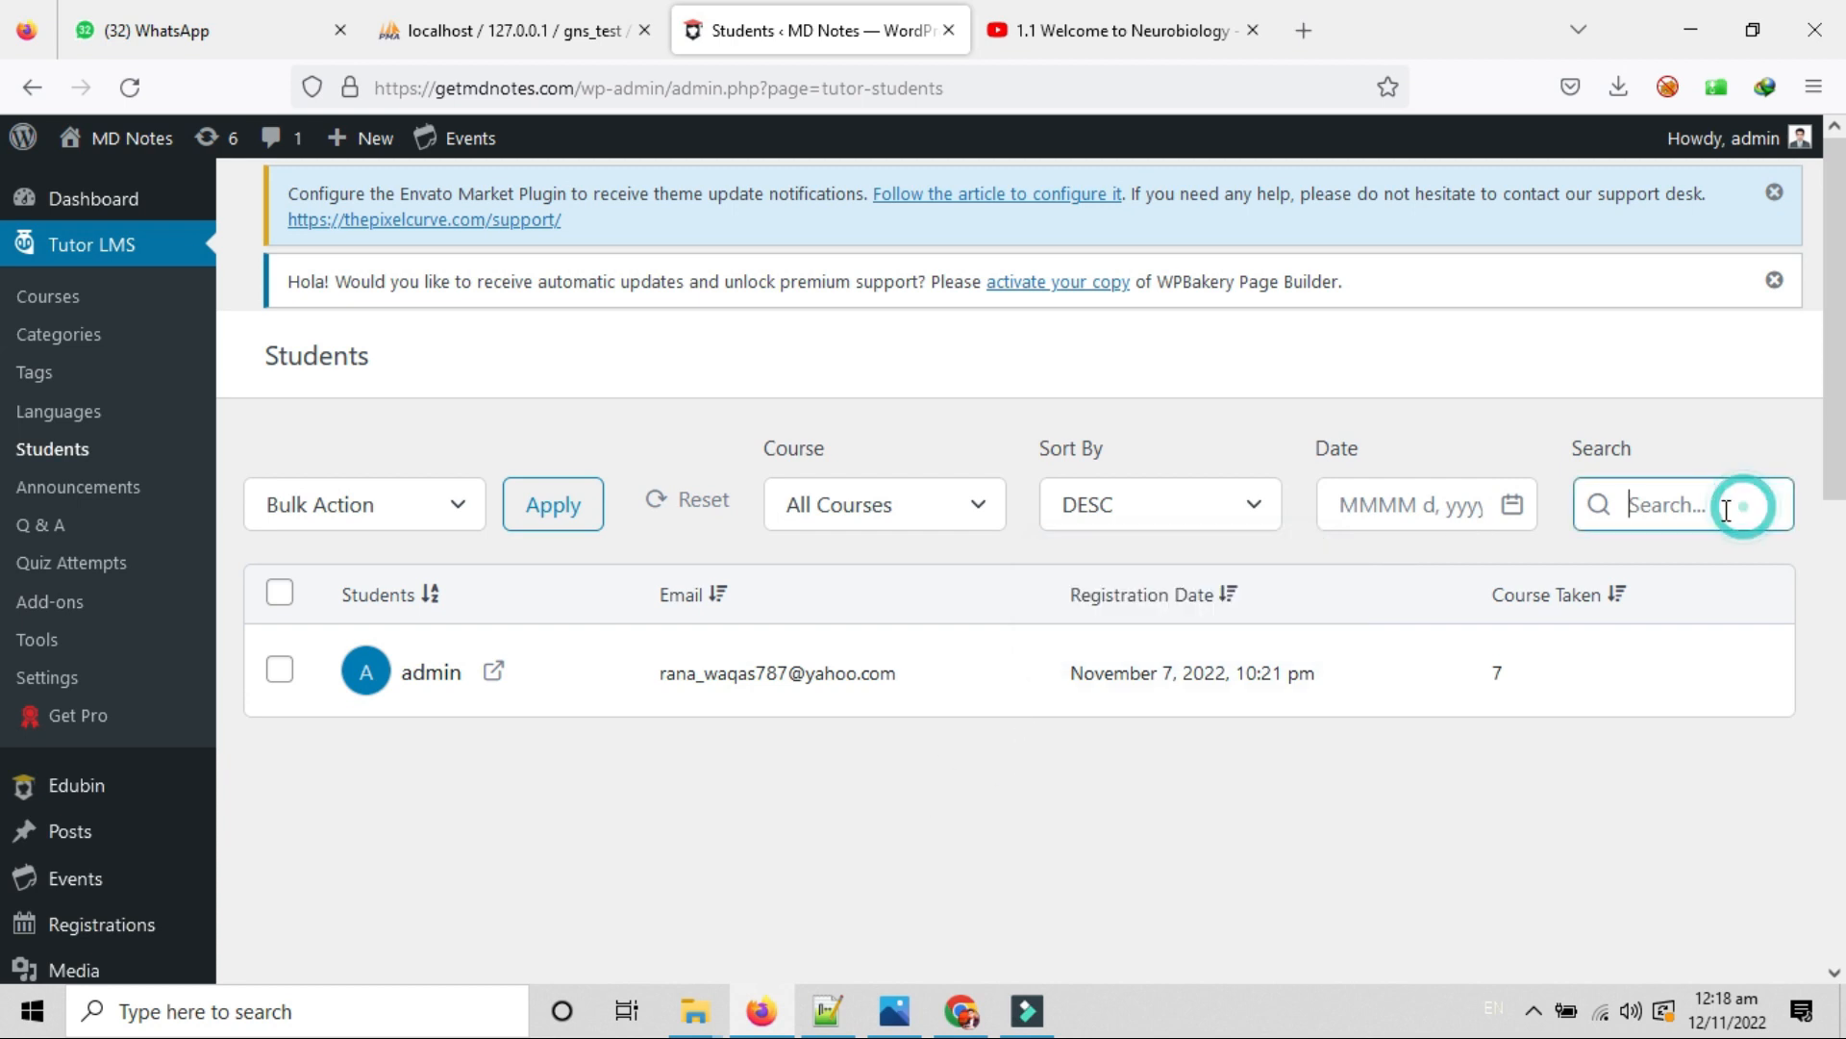
click(1381, 502)
click(491, 435)
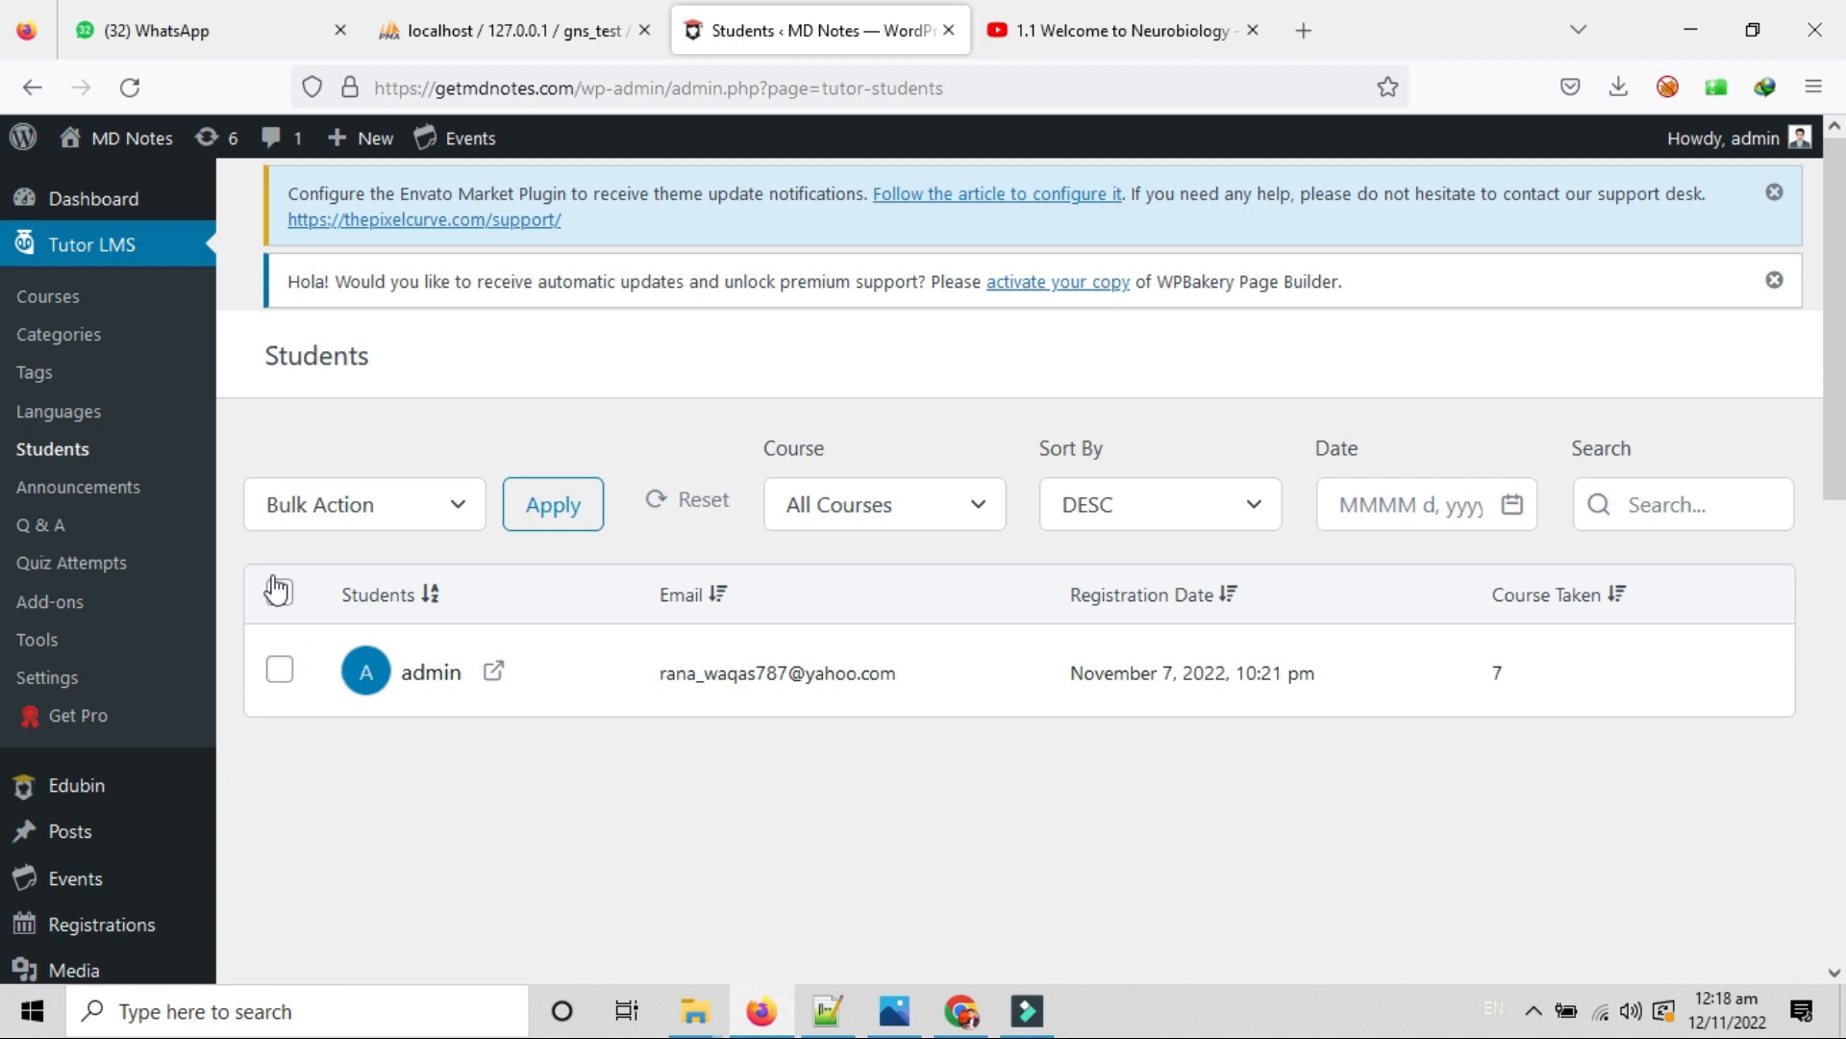
Select the lone student, dismiss Bulk Action unapplied, and go to Announcements.
click(289, 670)
click(321, 492)
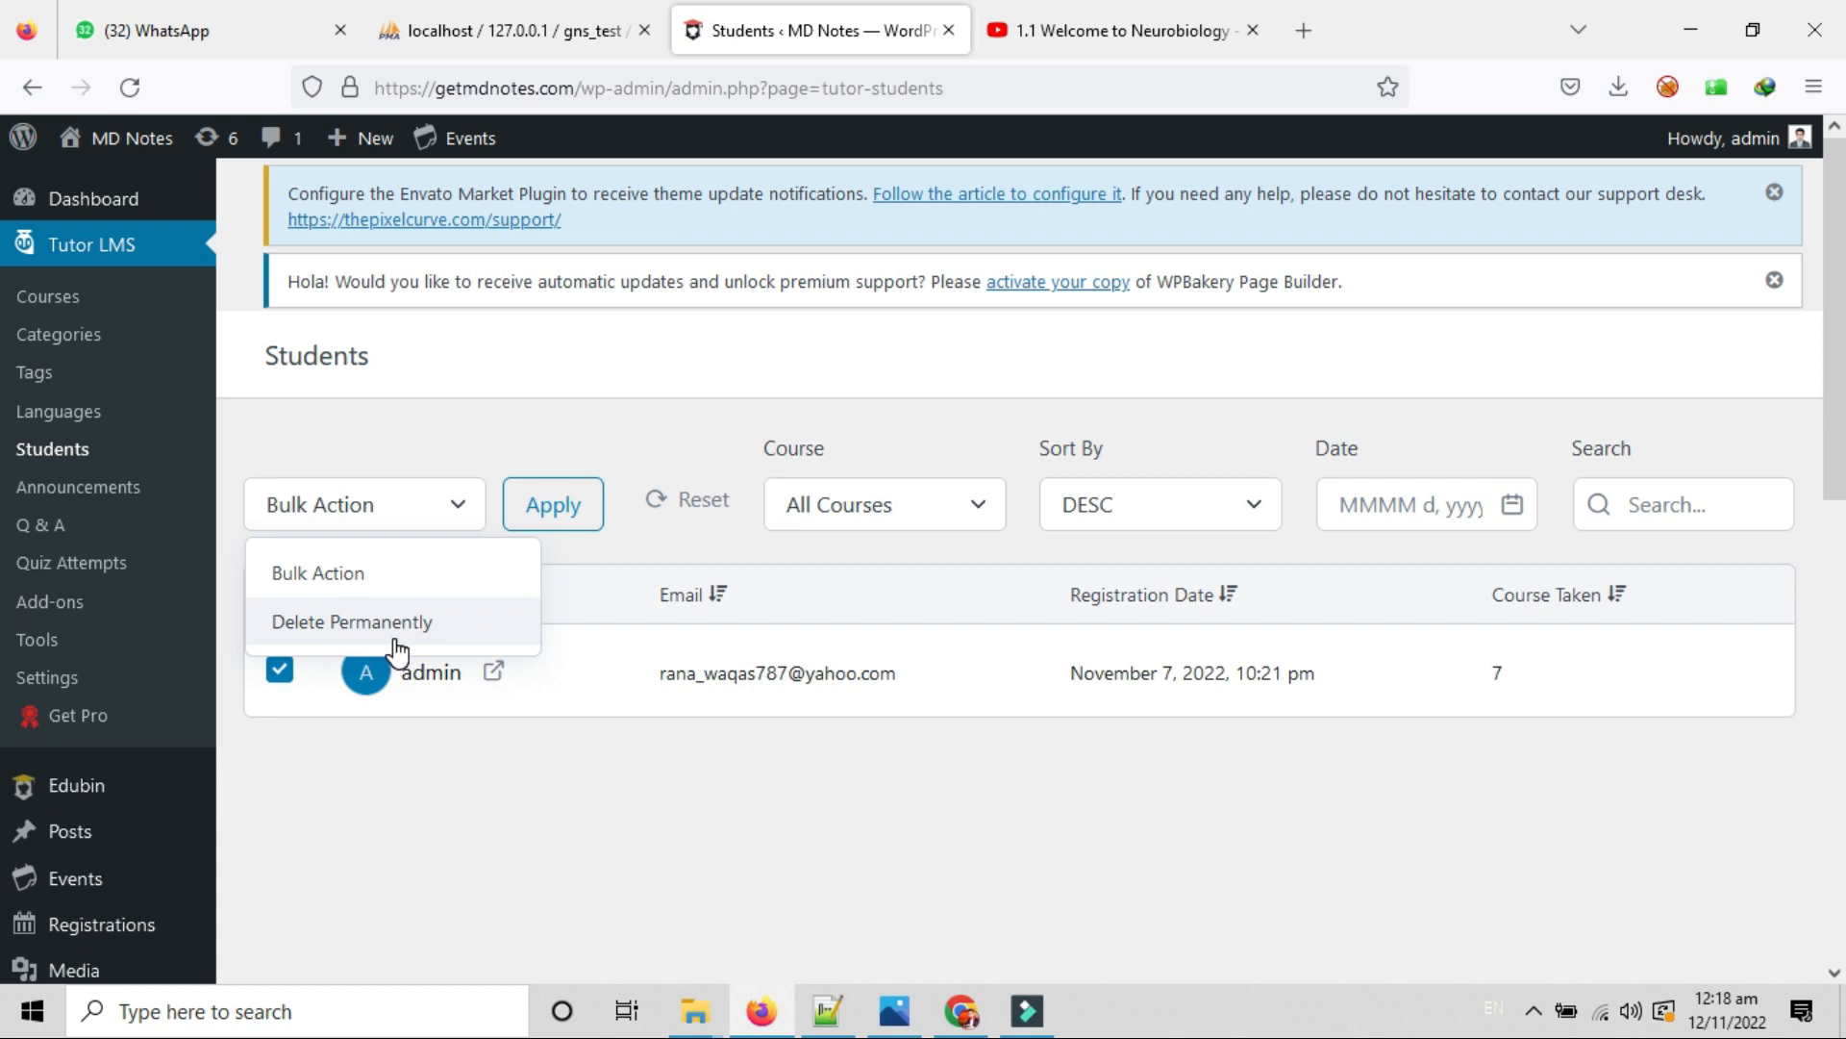
click(585, 410)
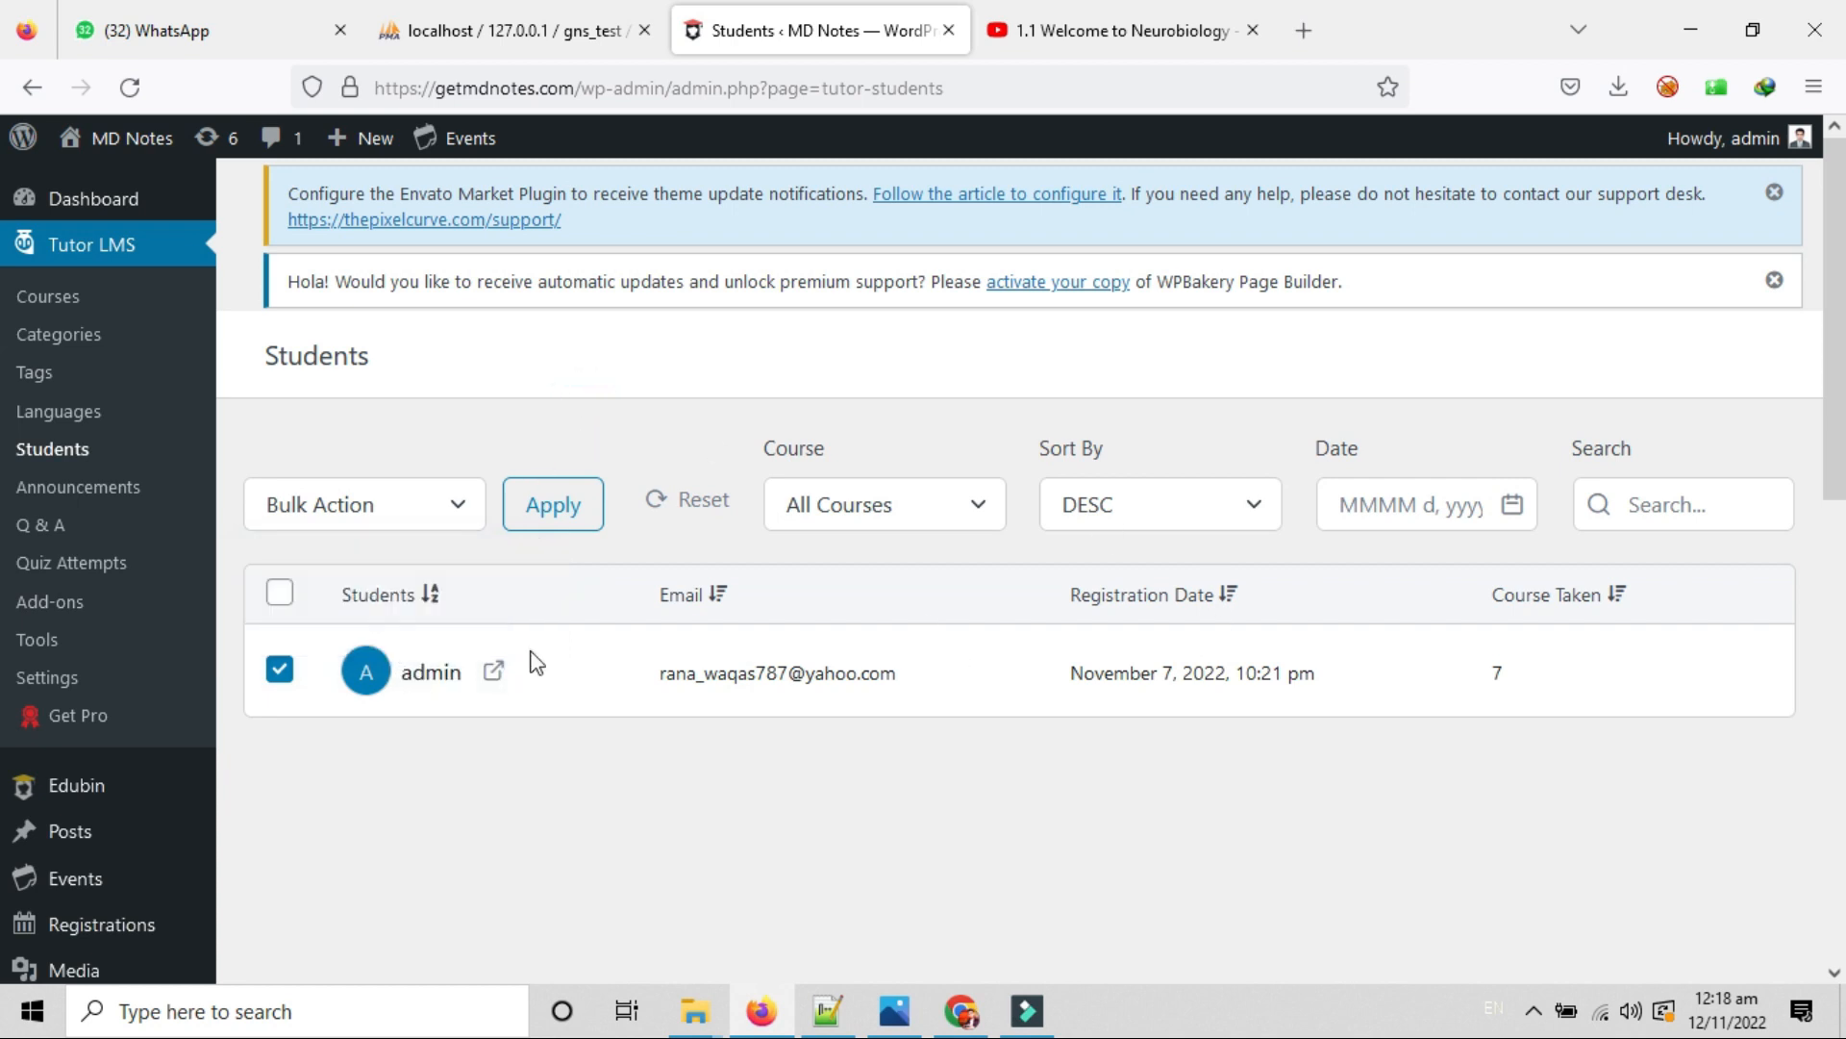
click(96, 496)
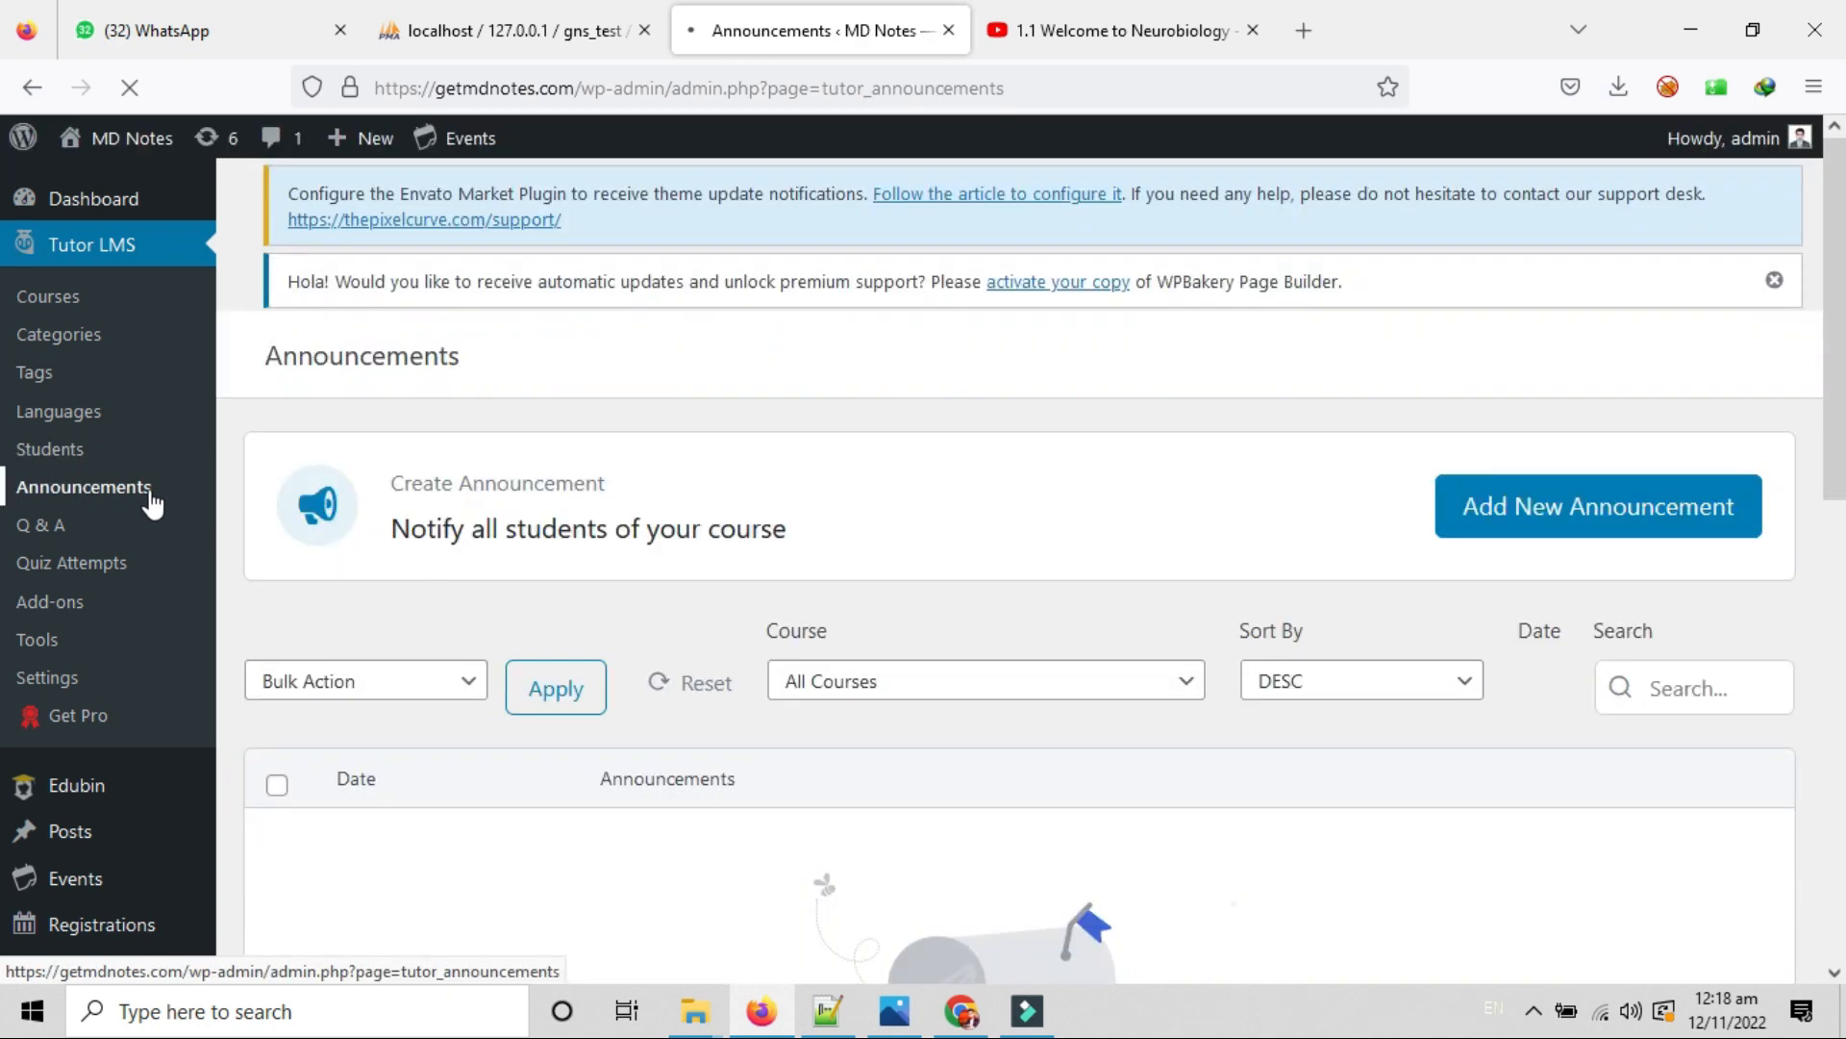
scroll(567, 589, down, 1)
scroll(567, 588, up, 1)
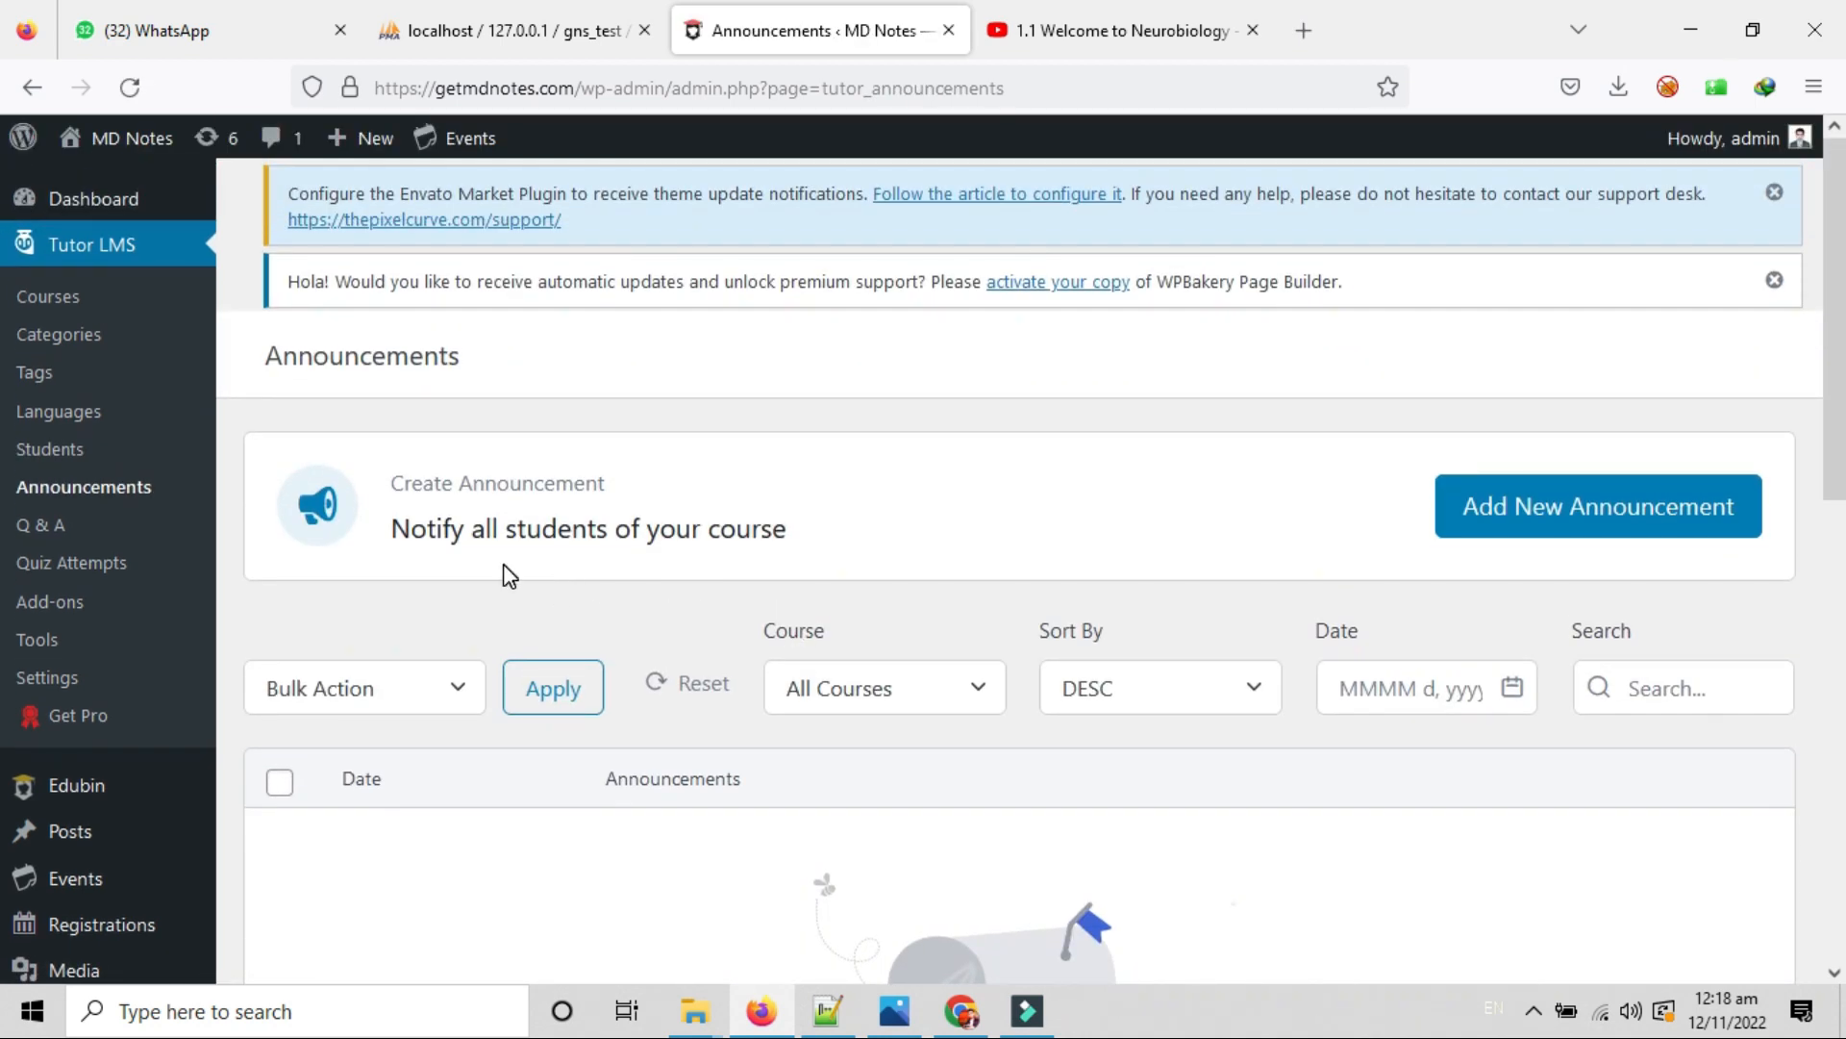
scroll(849, 845, down, 8)
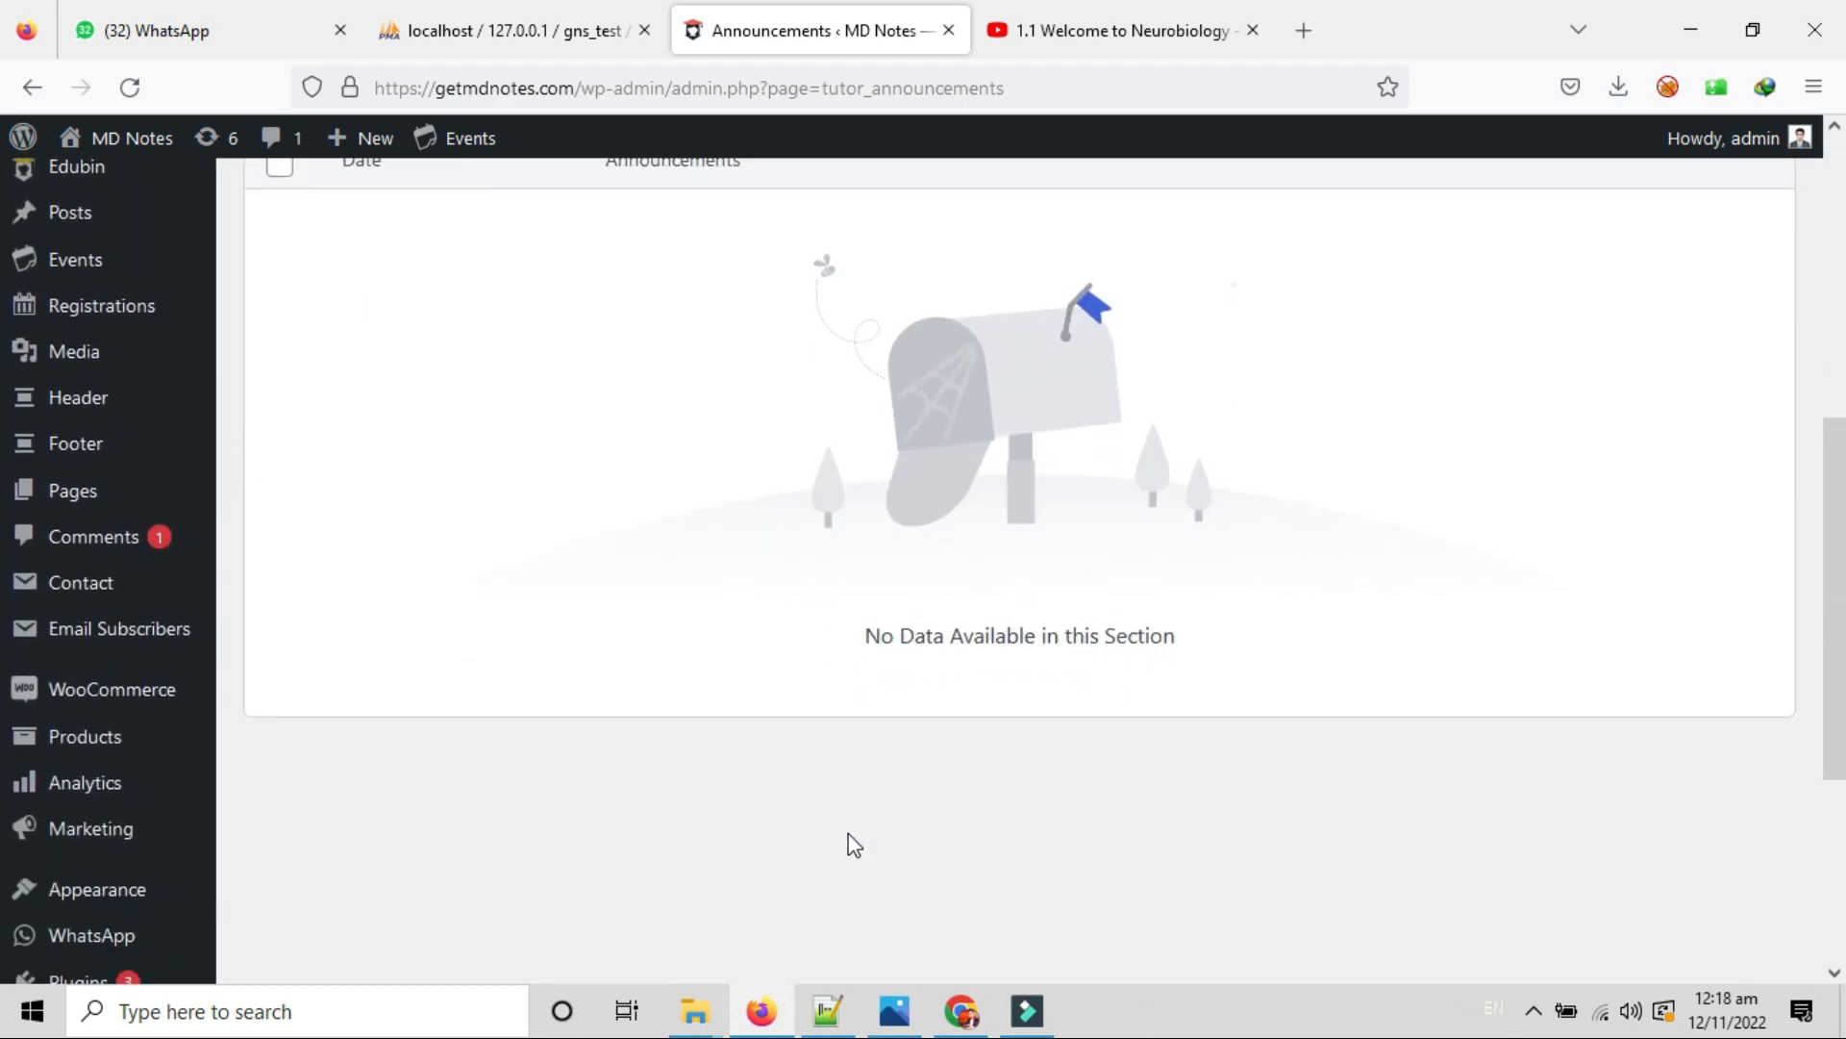
scroll(849, 845, up, 8)
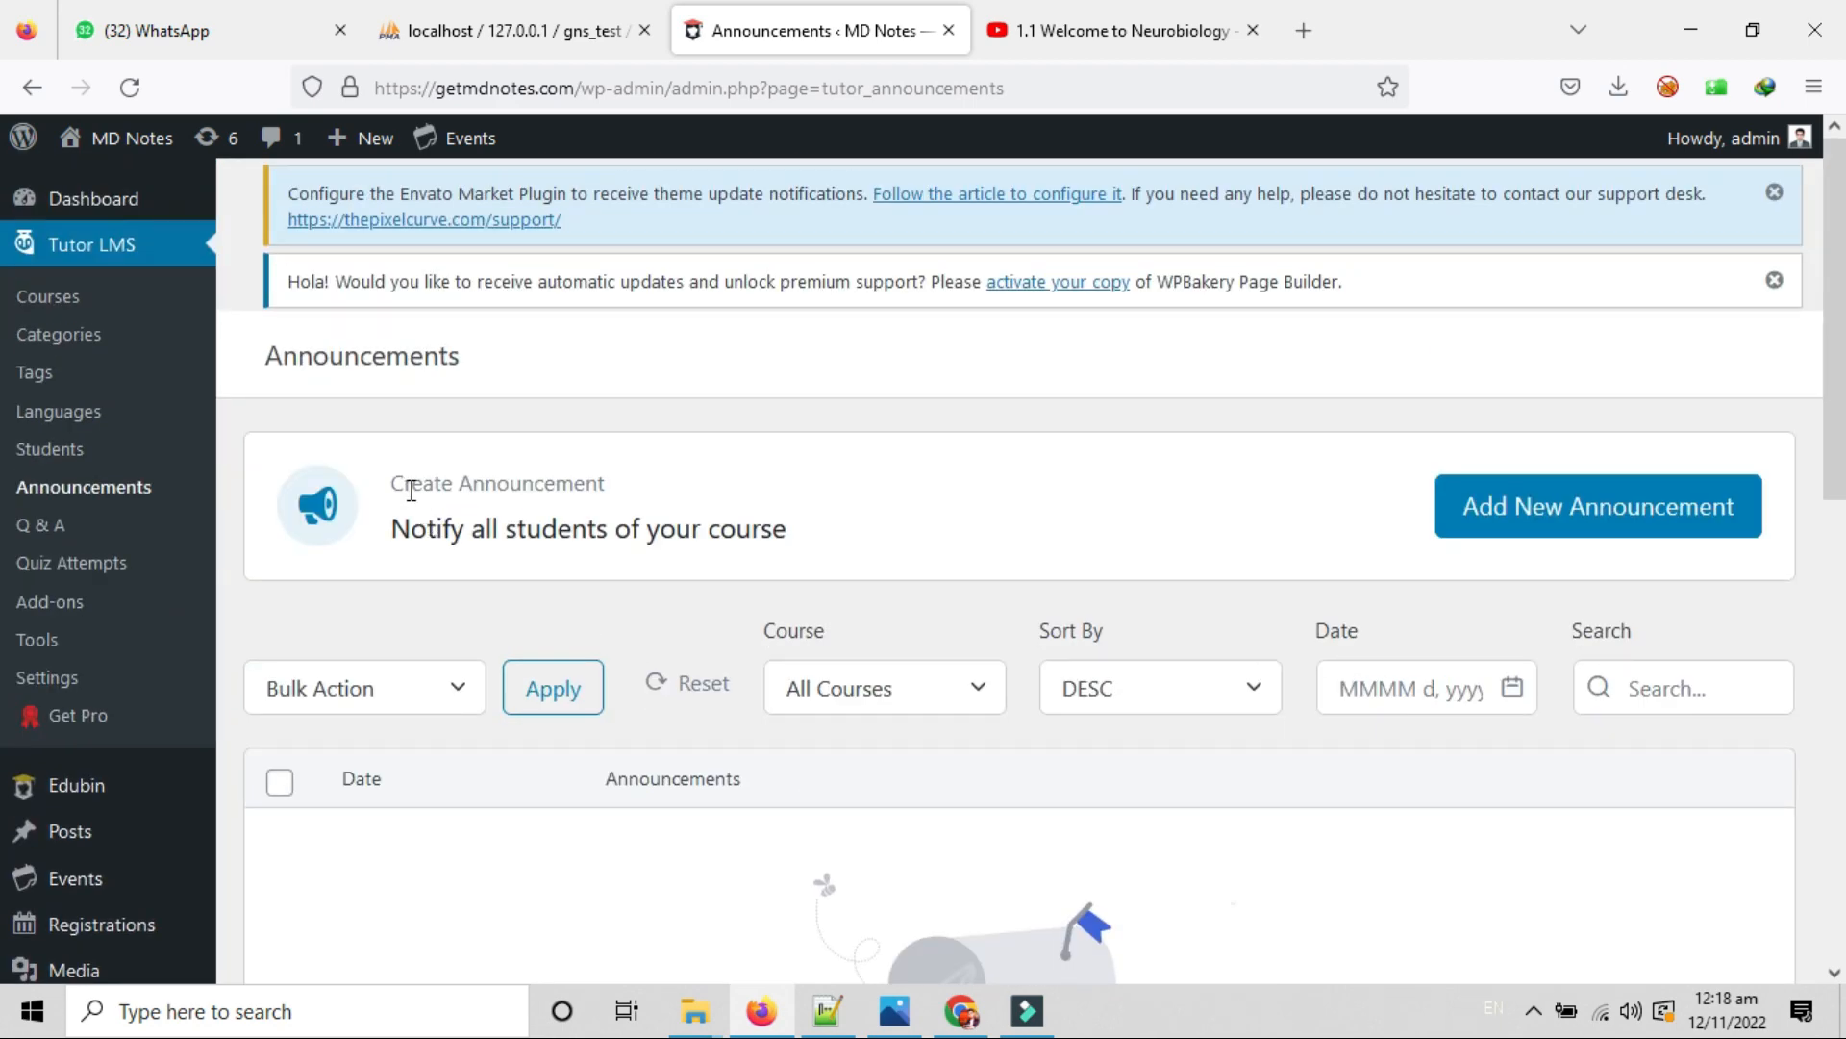
drag(394, 528, 828, 545)
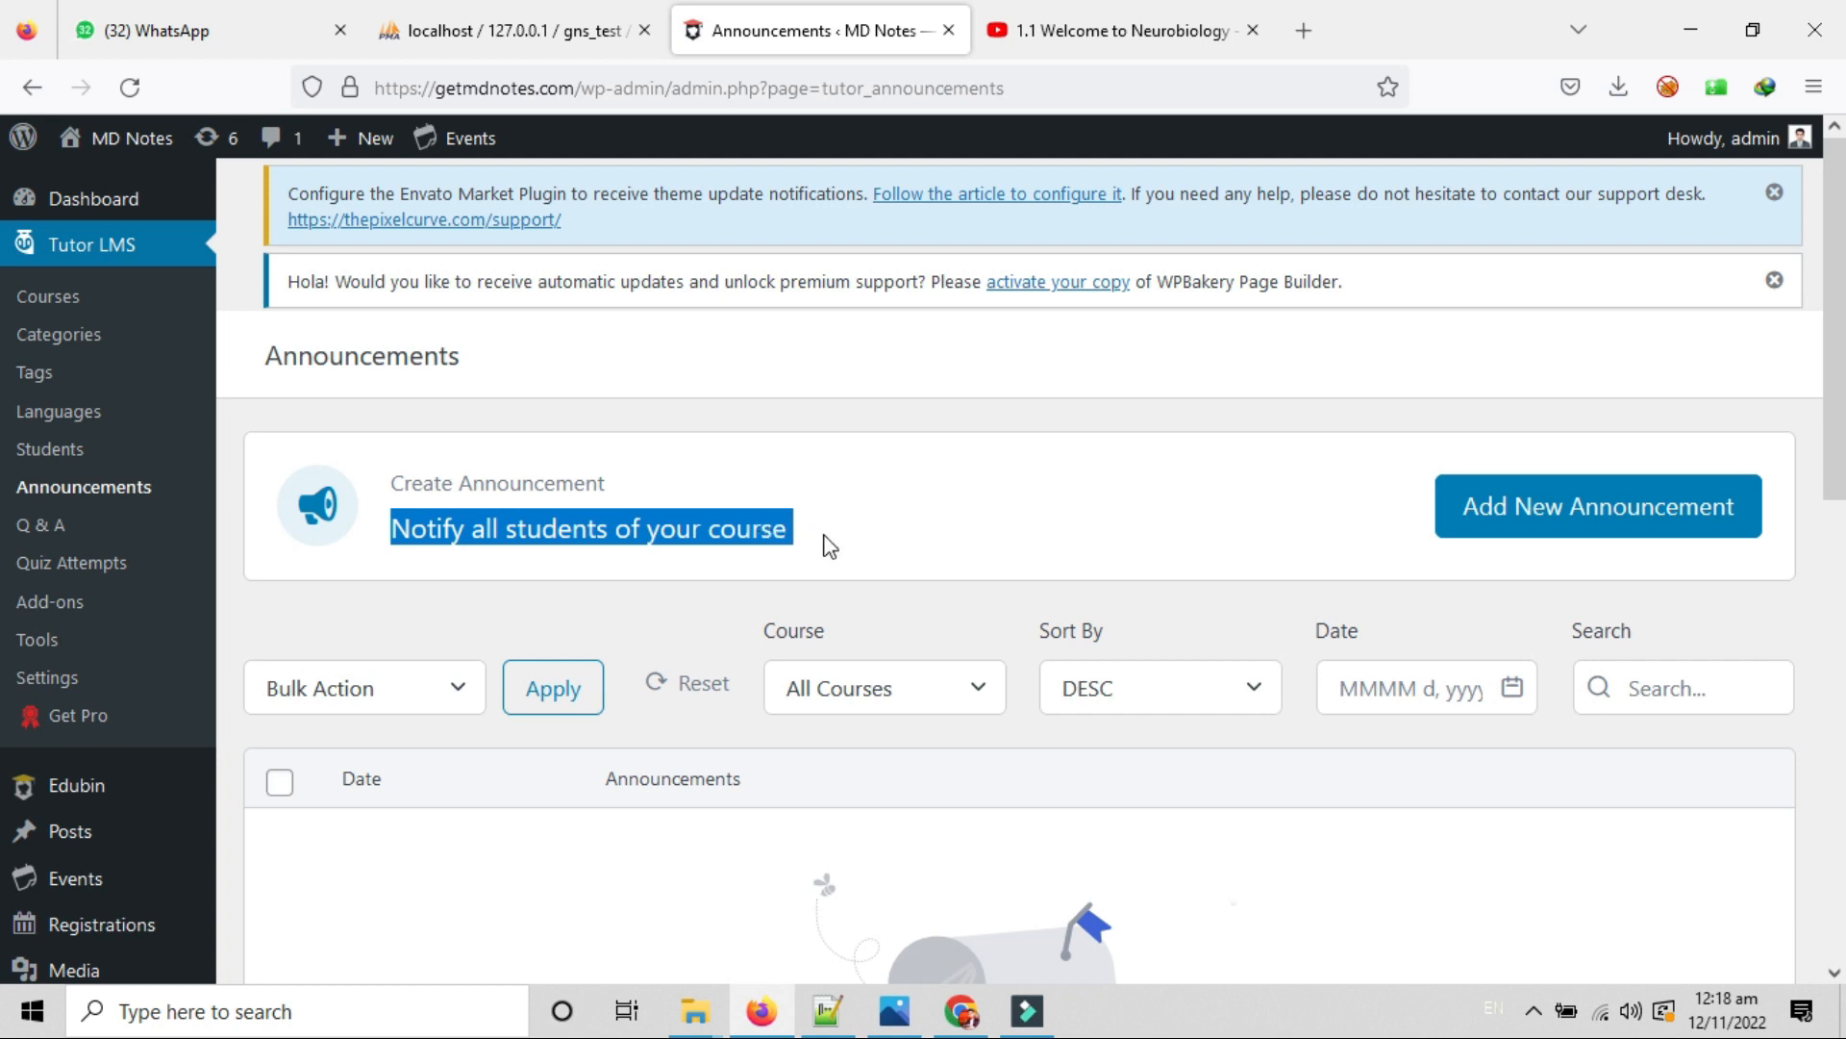
Start a new announcement and target it at Test Course.
click(1527, 527)
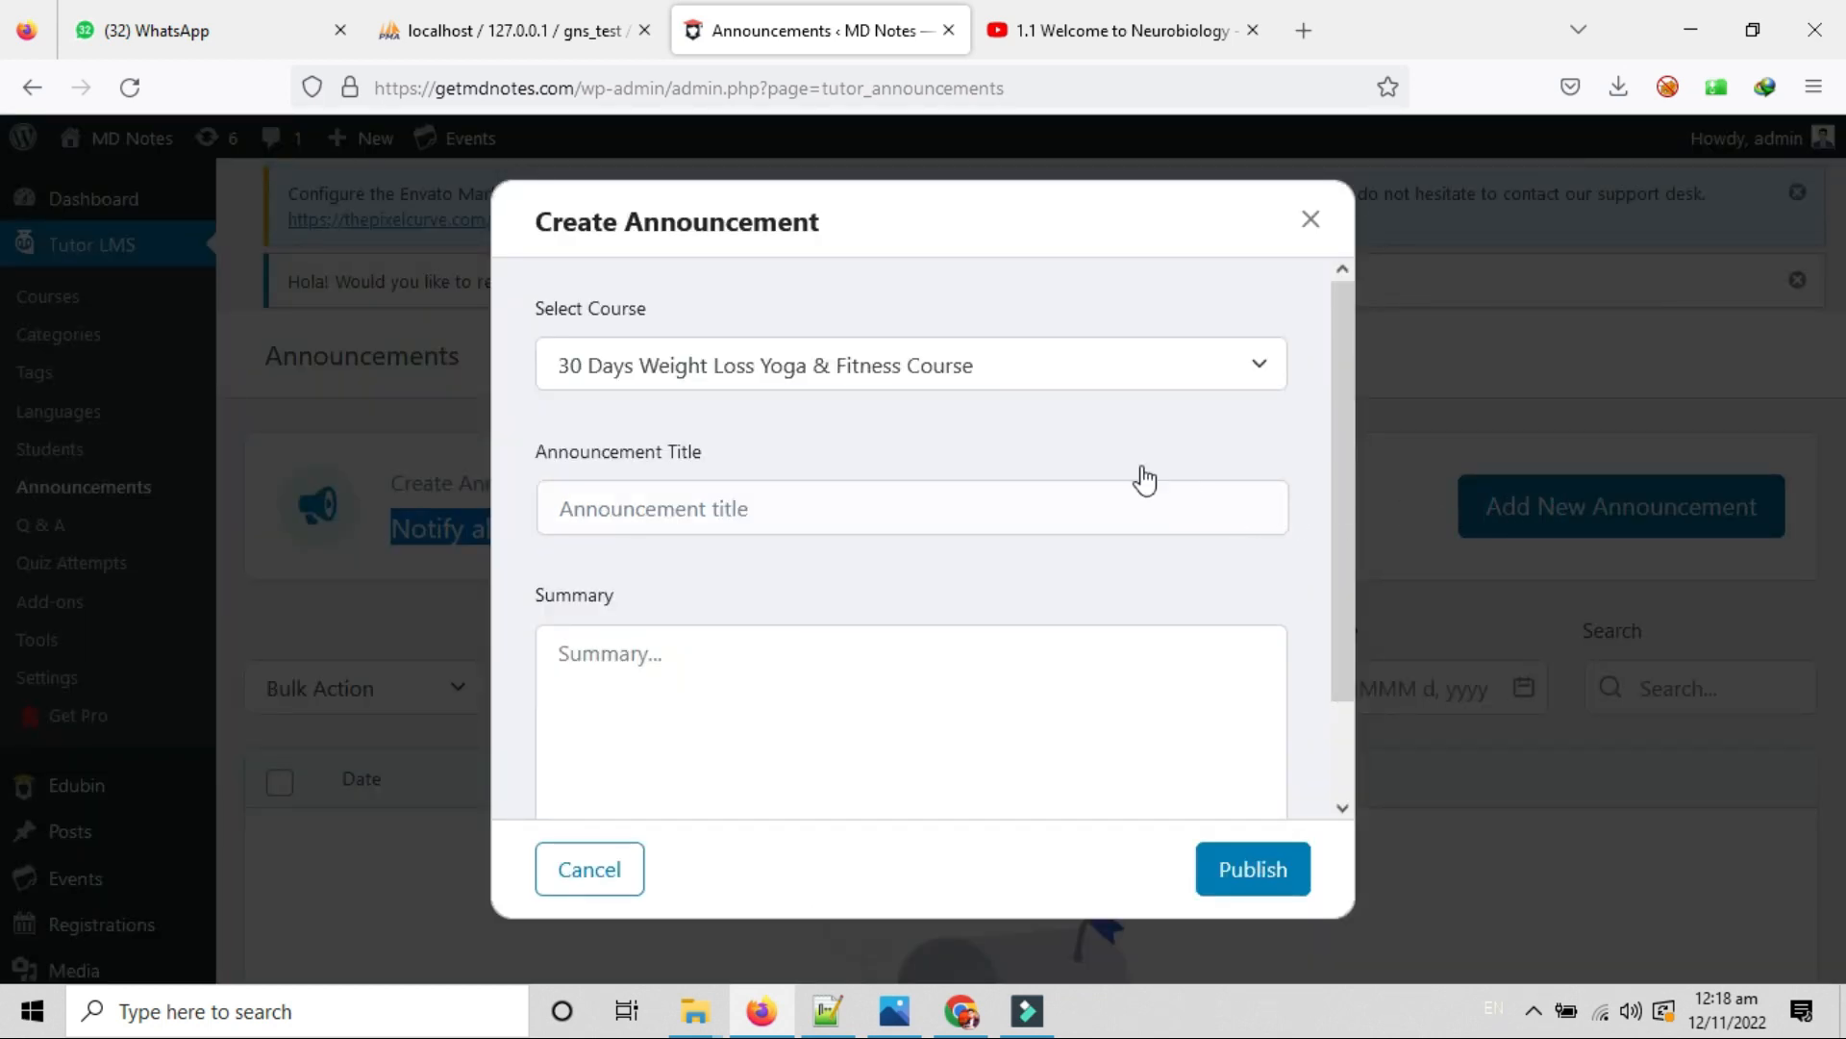
drag(562, 306, 846, 332)
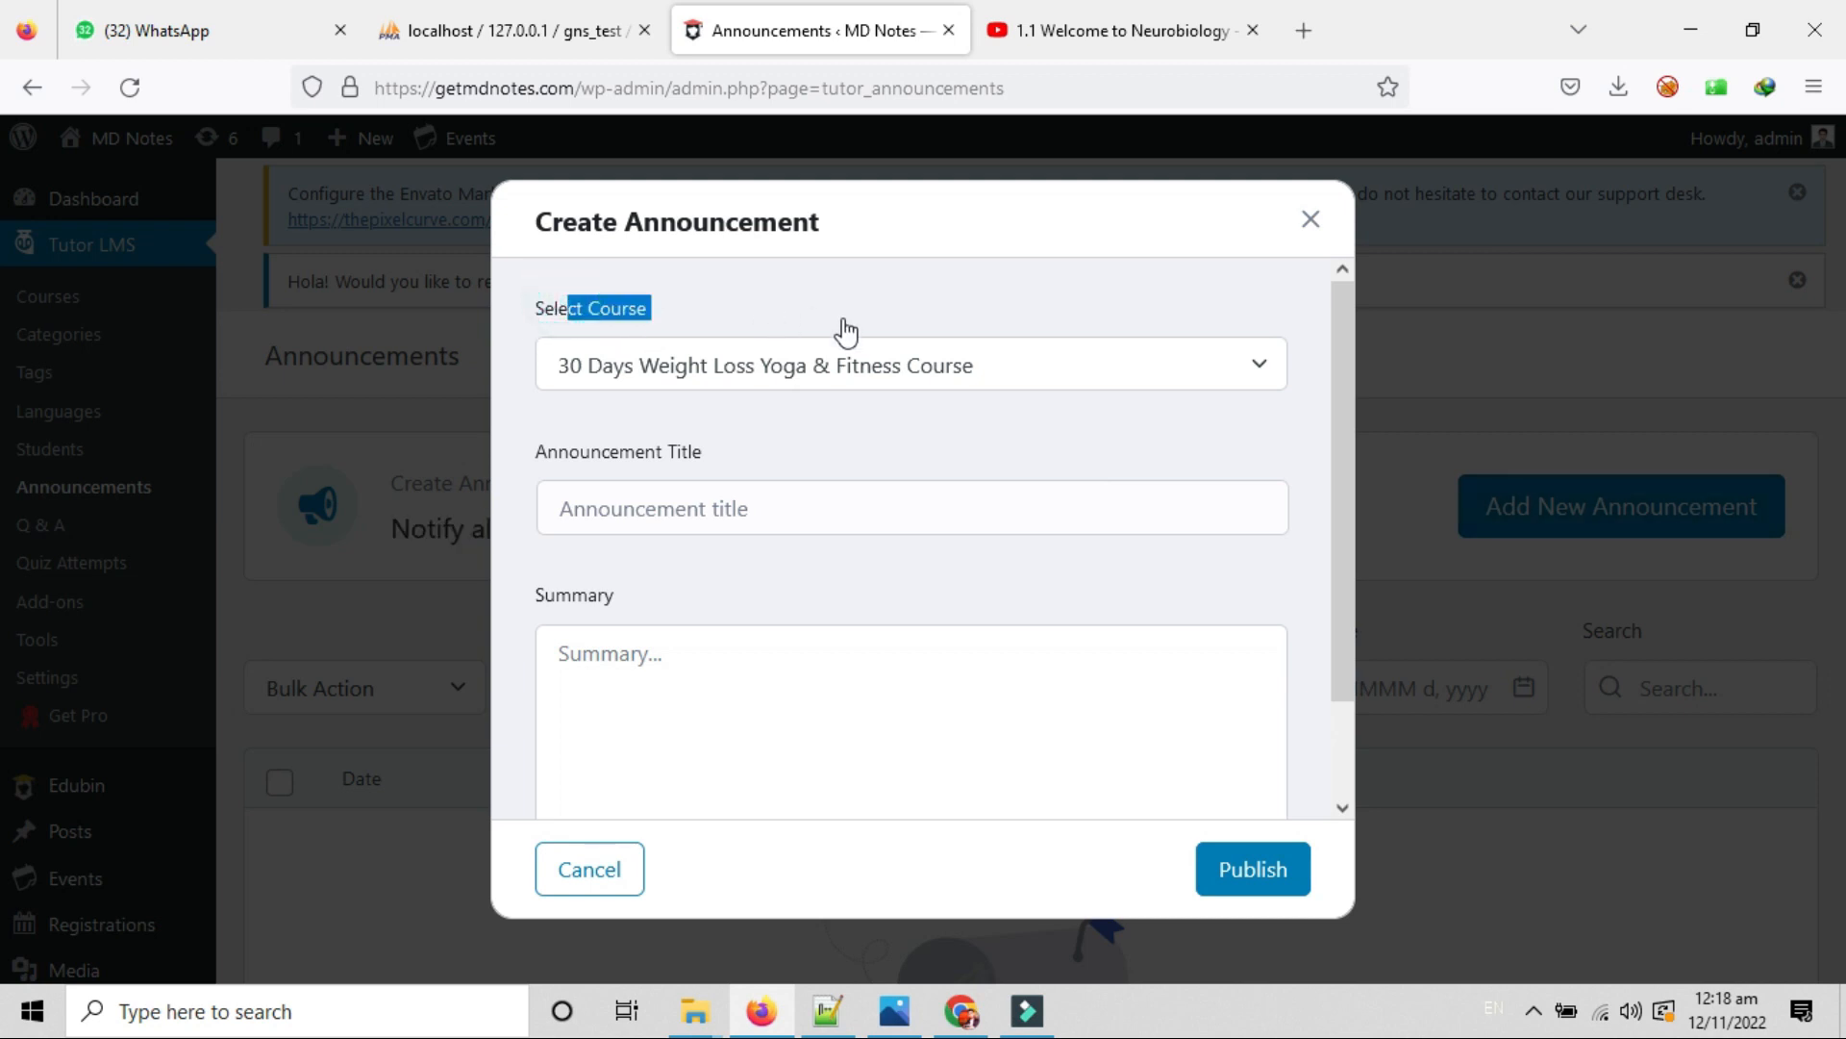
click(931, 366)
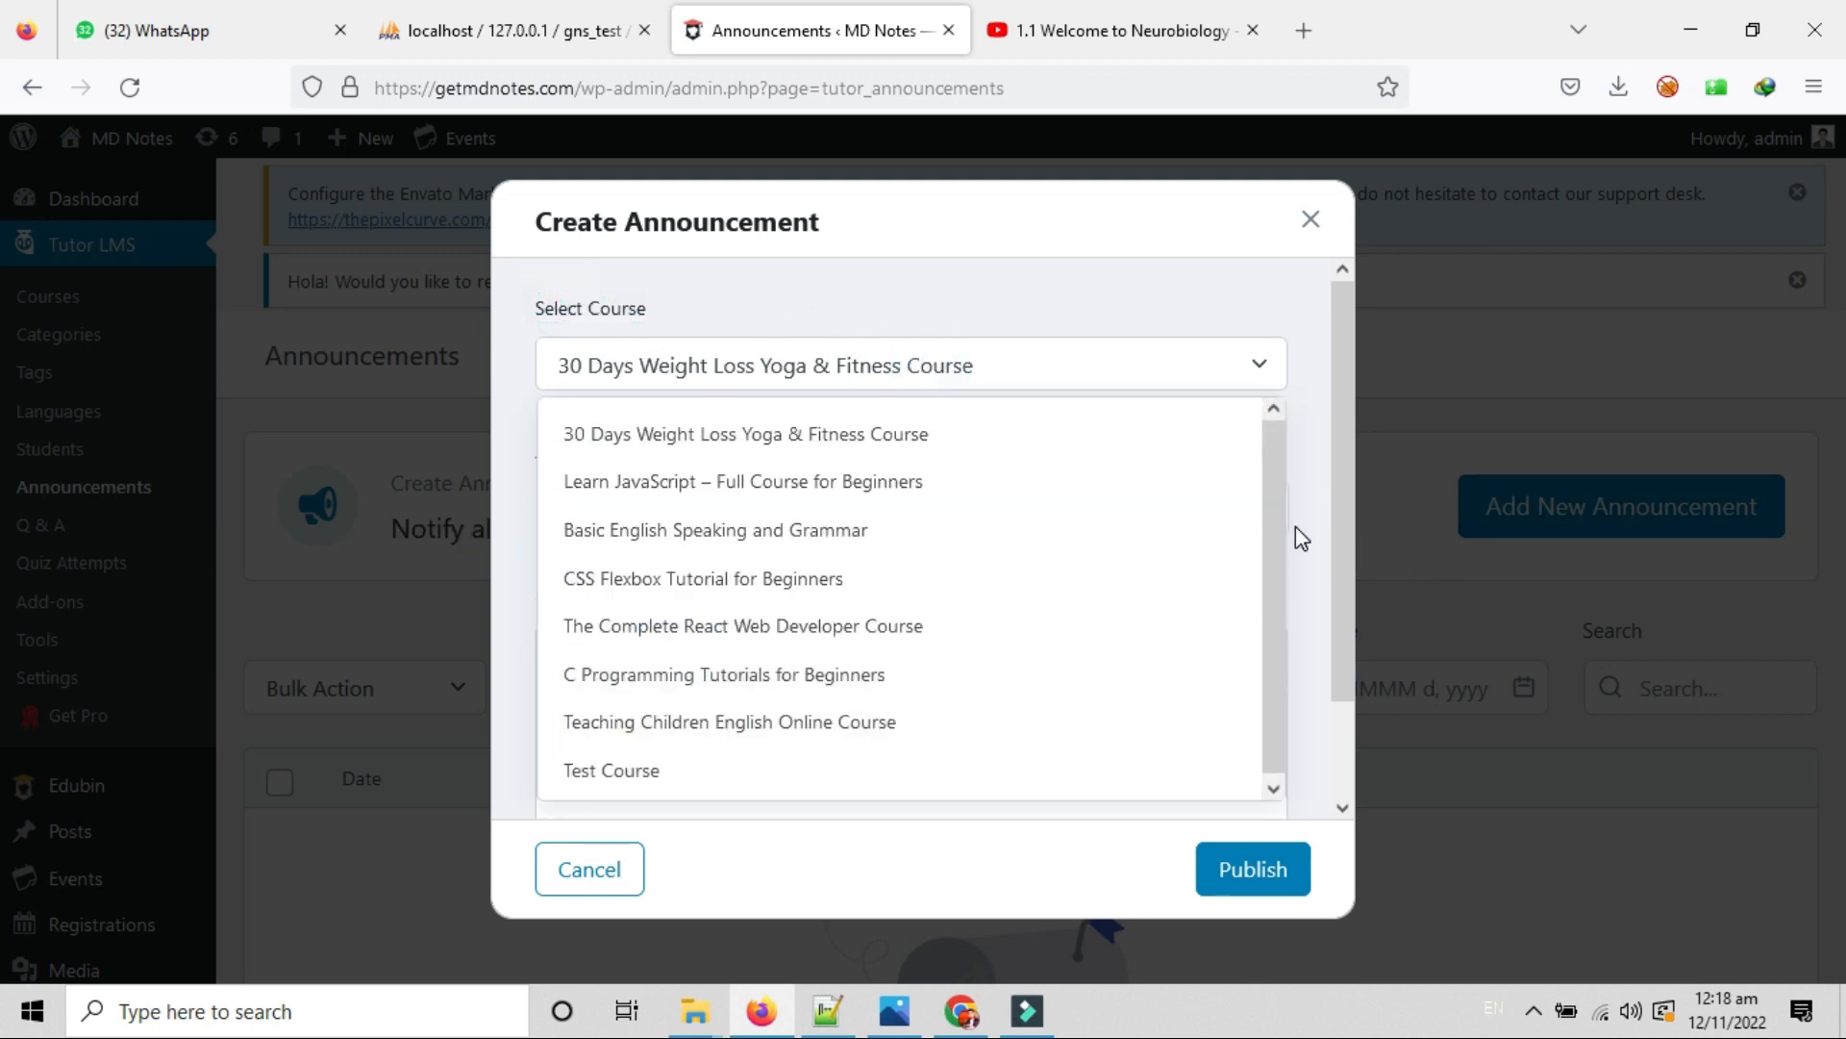
drag(1273, 525, 1254, 588)
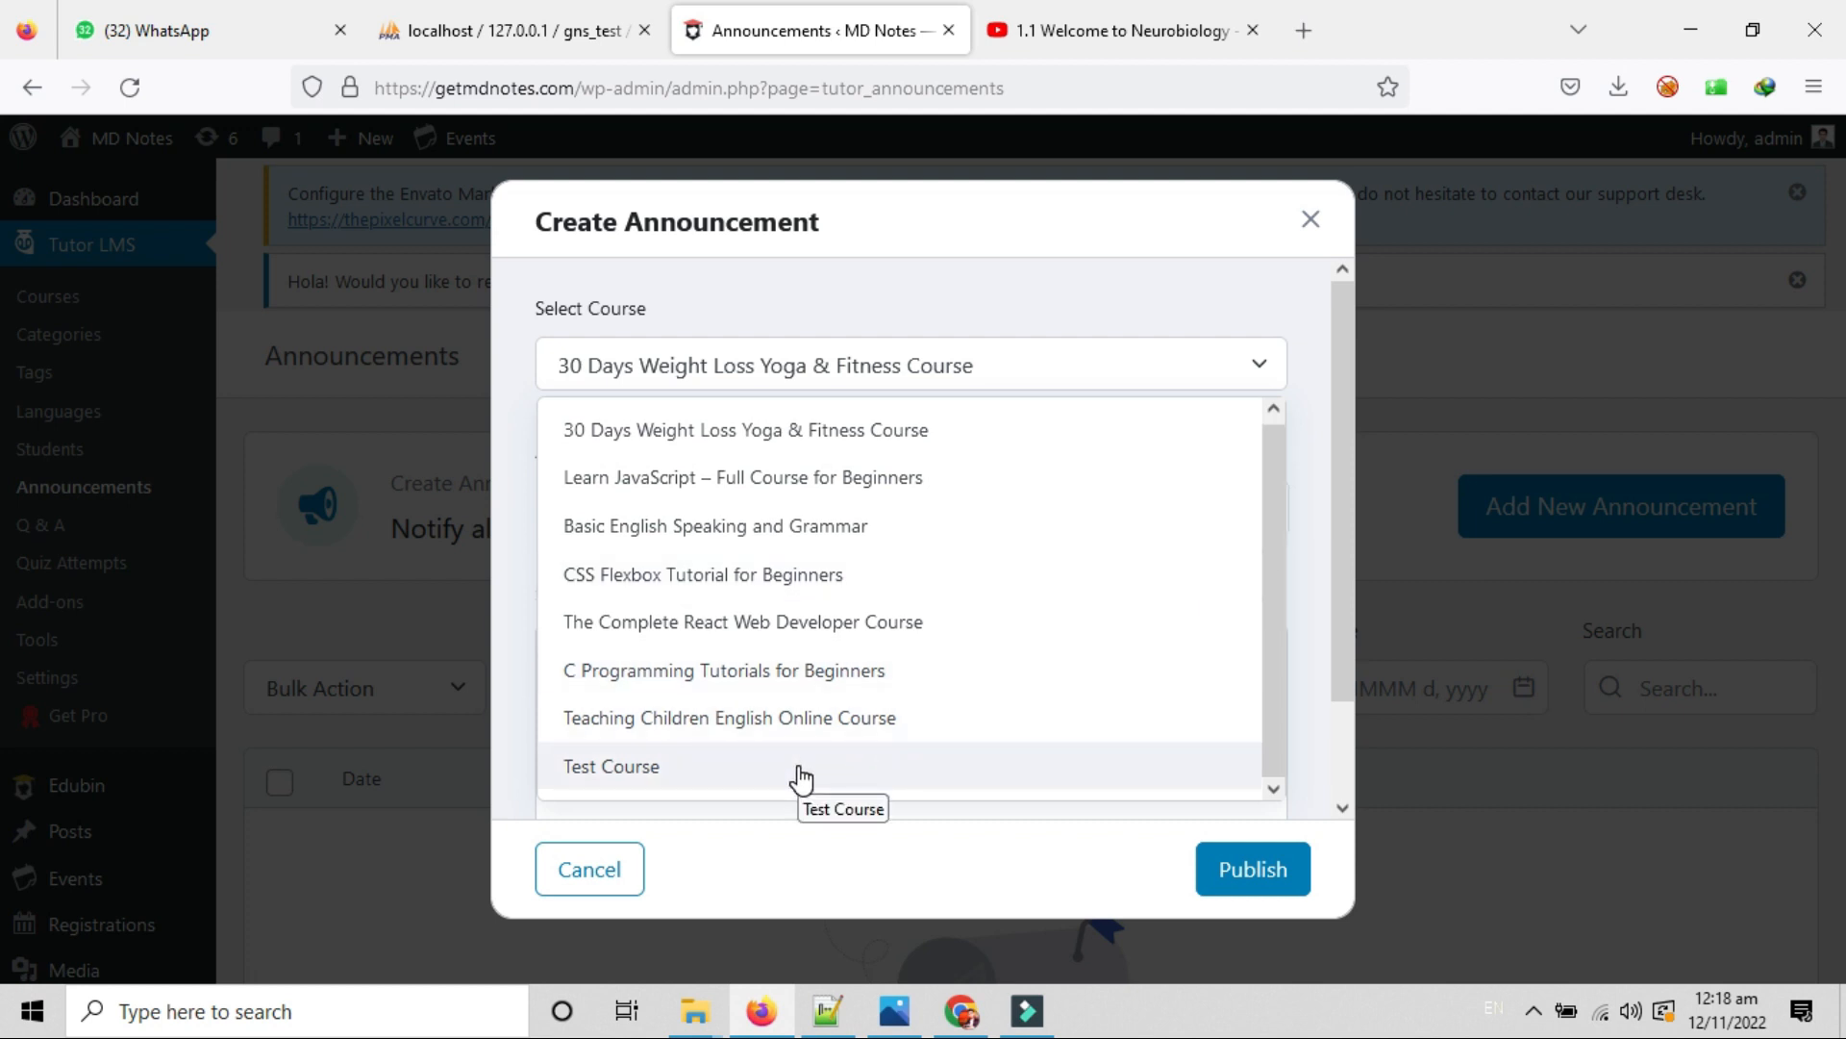
click(590, 766)
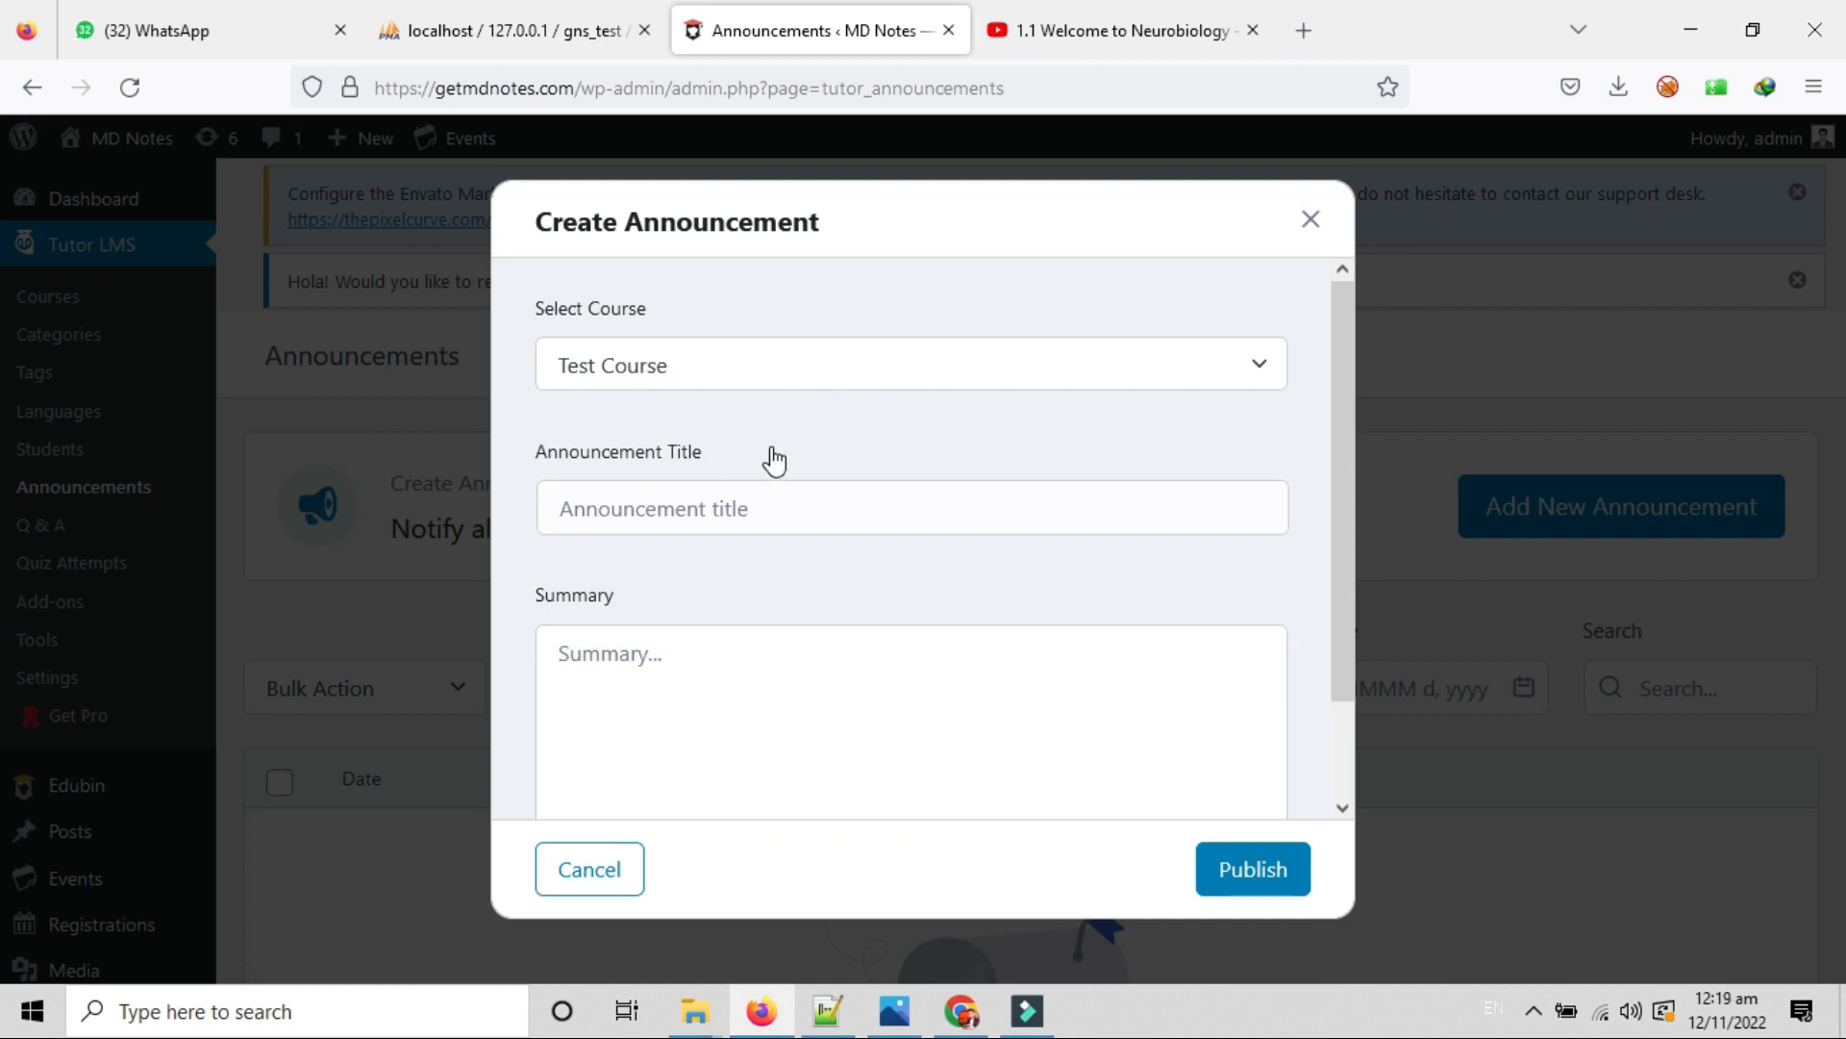
Enter the title 'Test Announcement' and summary 'Test announcement summary', then publish it.
click(751, 516)
text(Test Announcement)
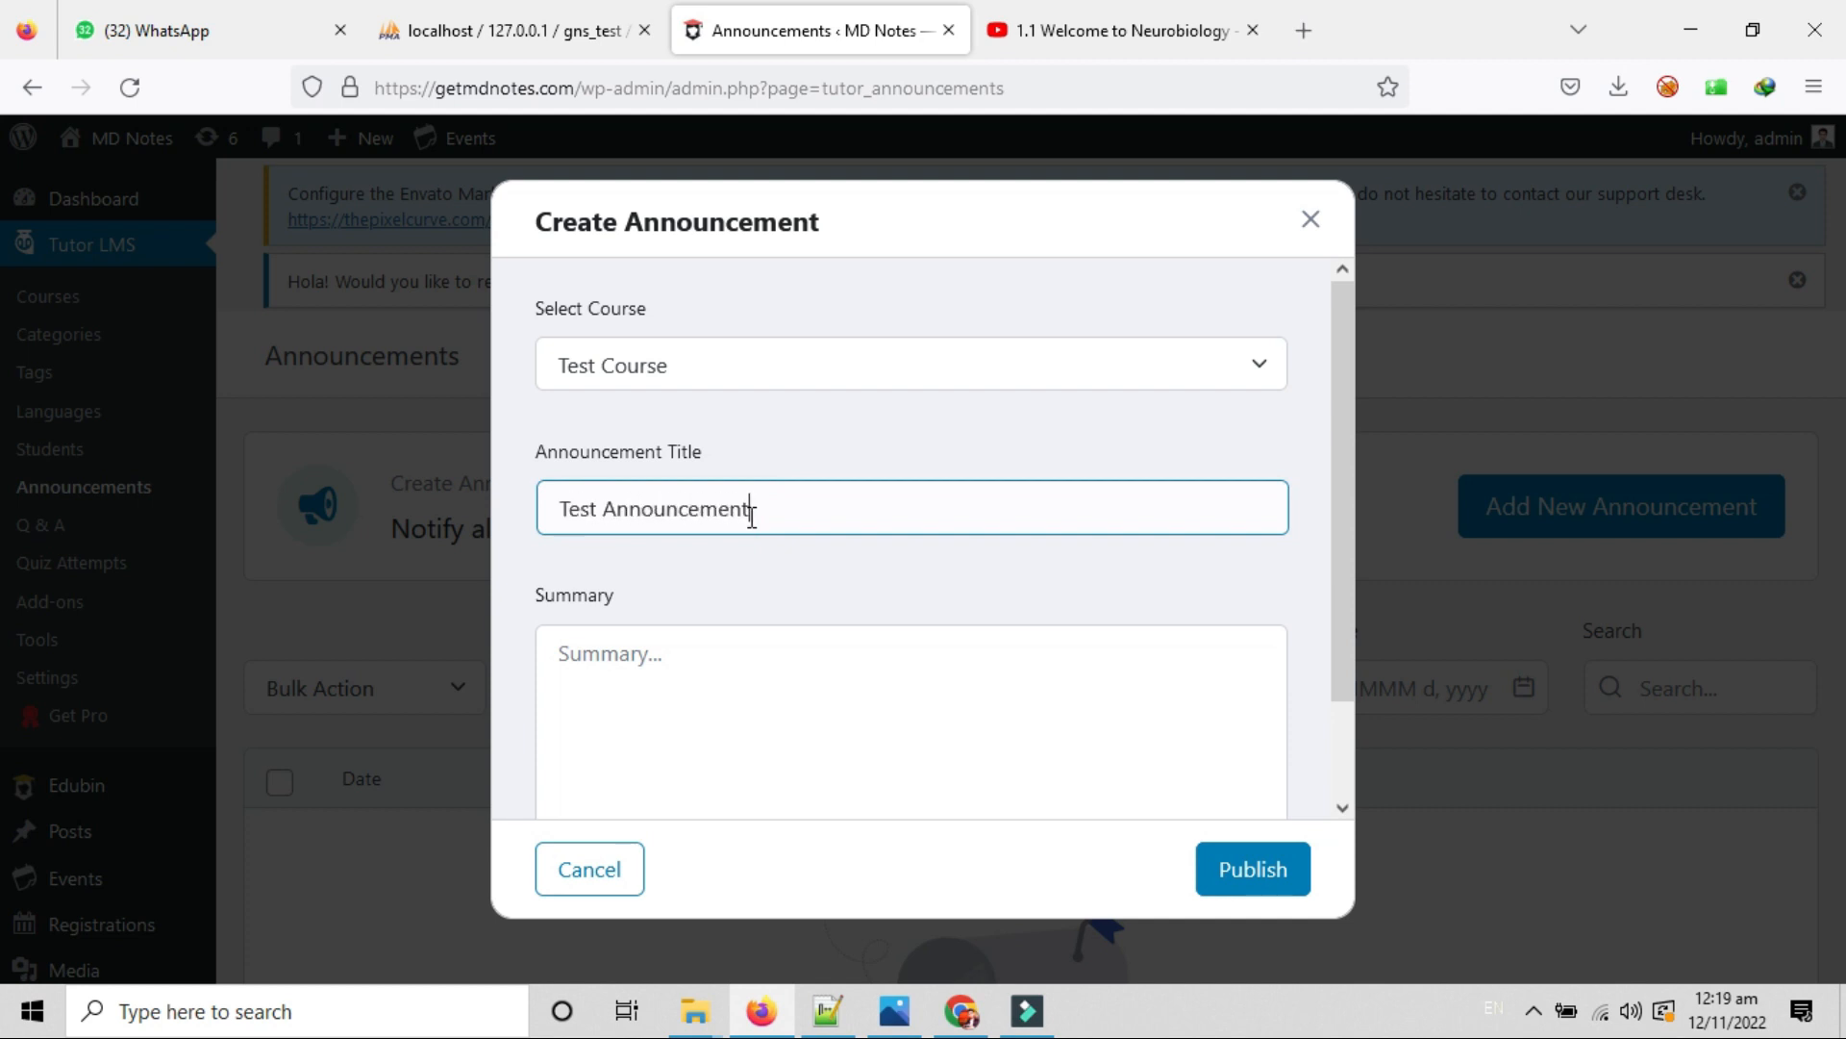
scroll(864, 627, down, 1)
click(786, 602)
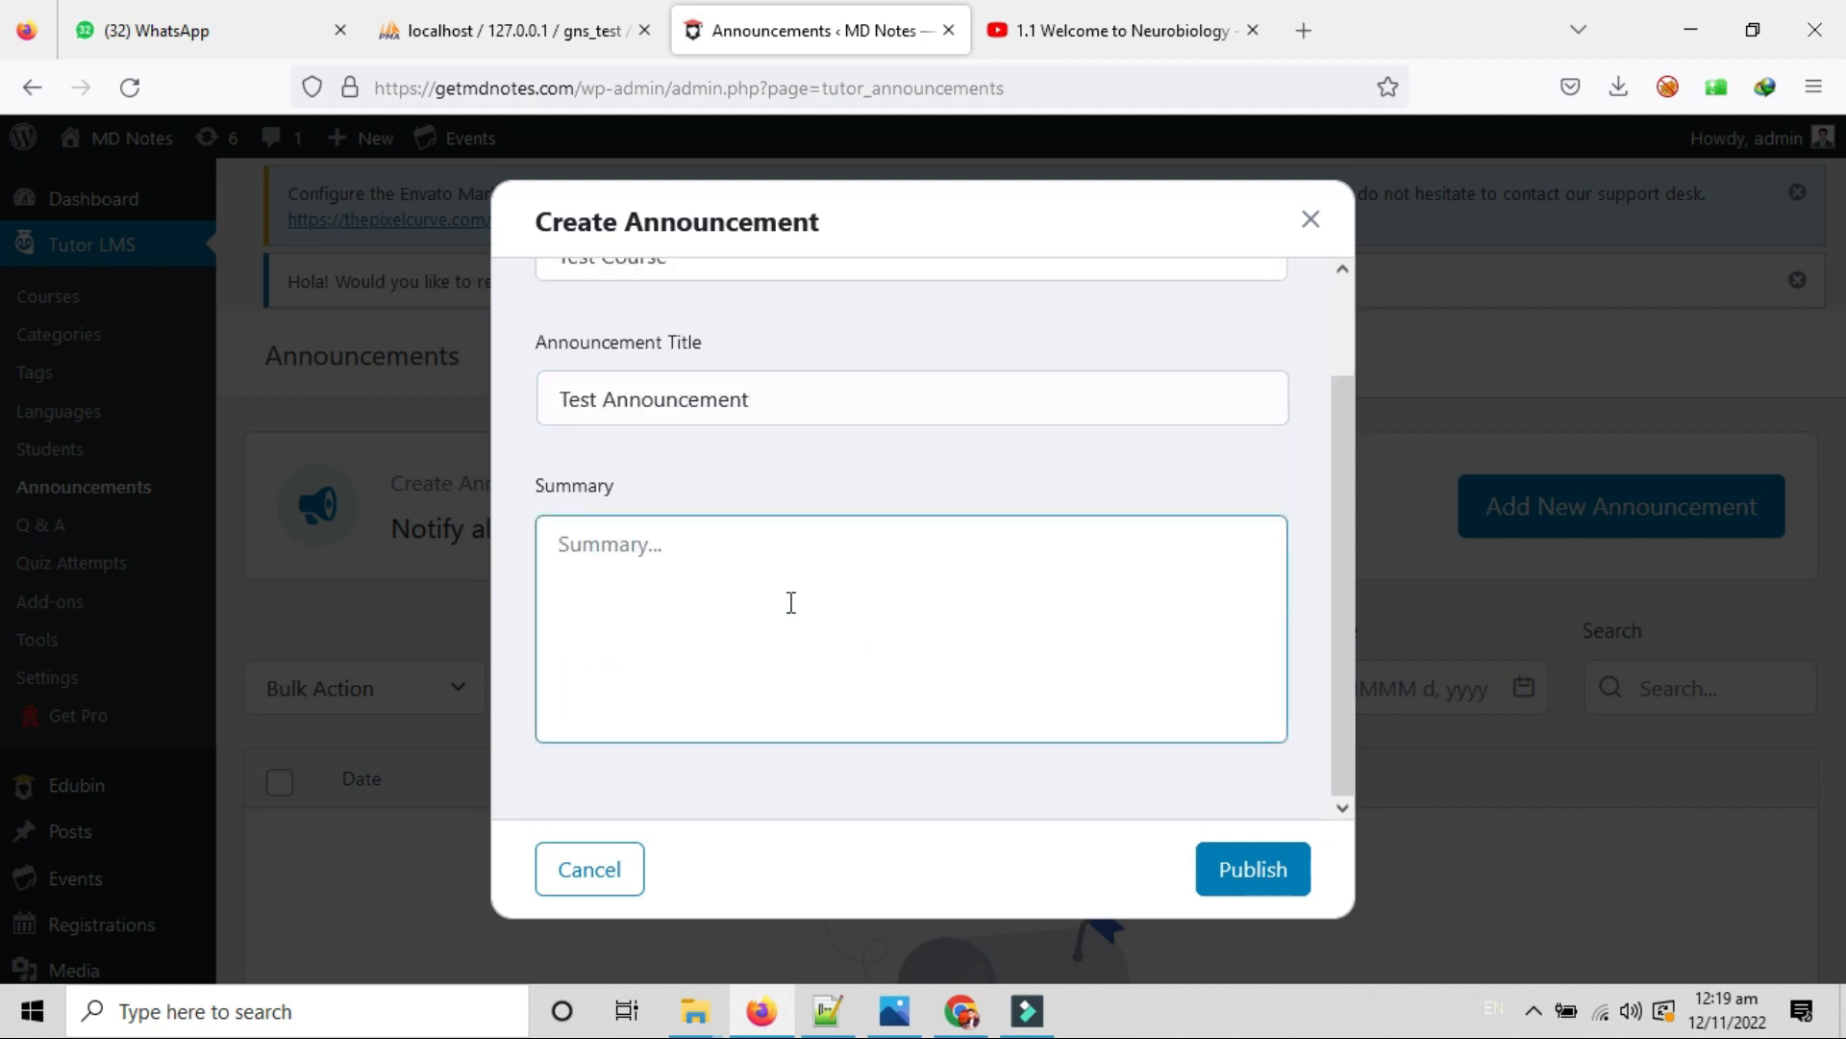
text(Test announcement summary)
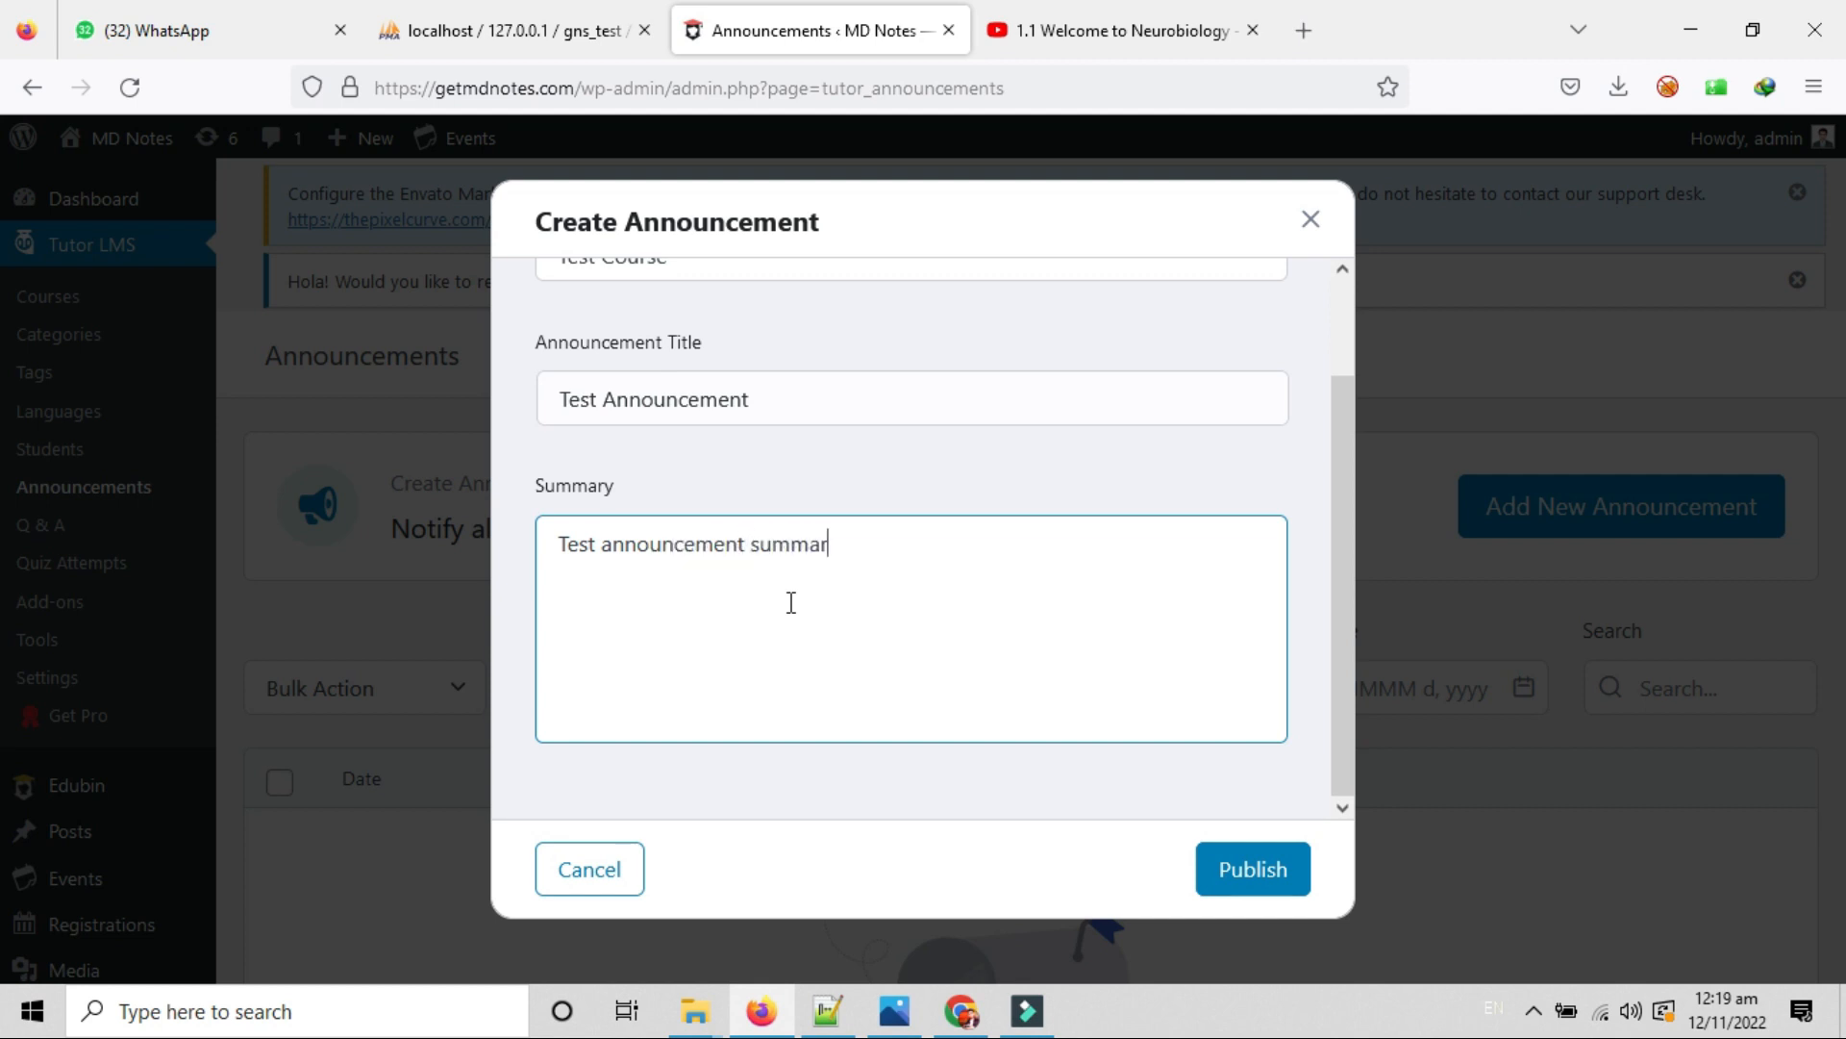
click(1254, 871)
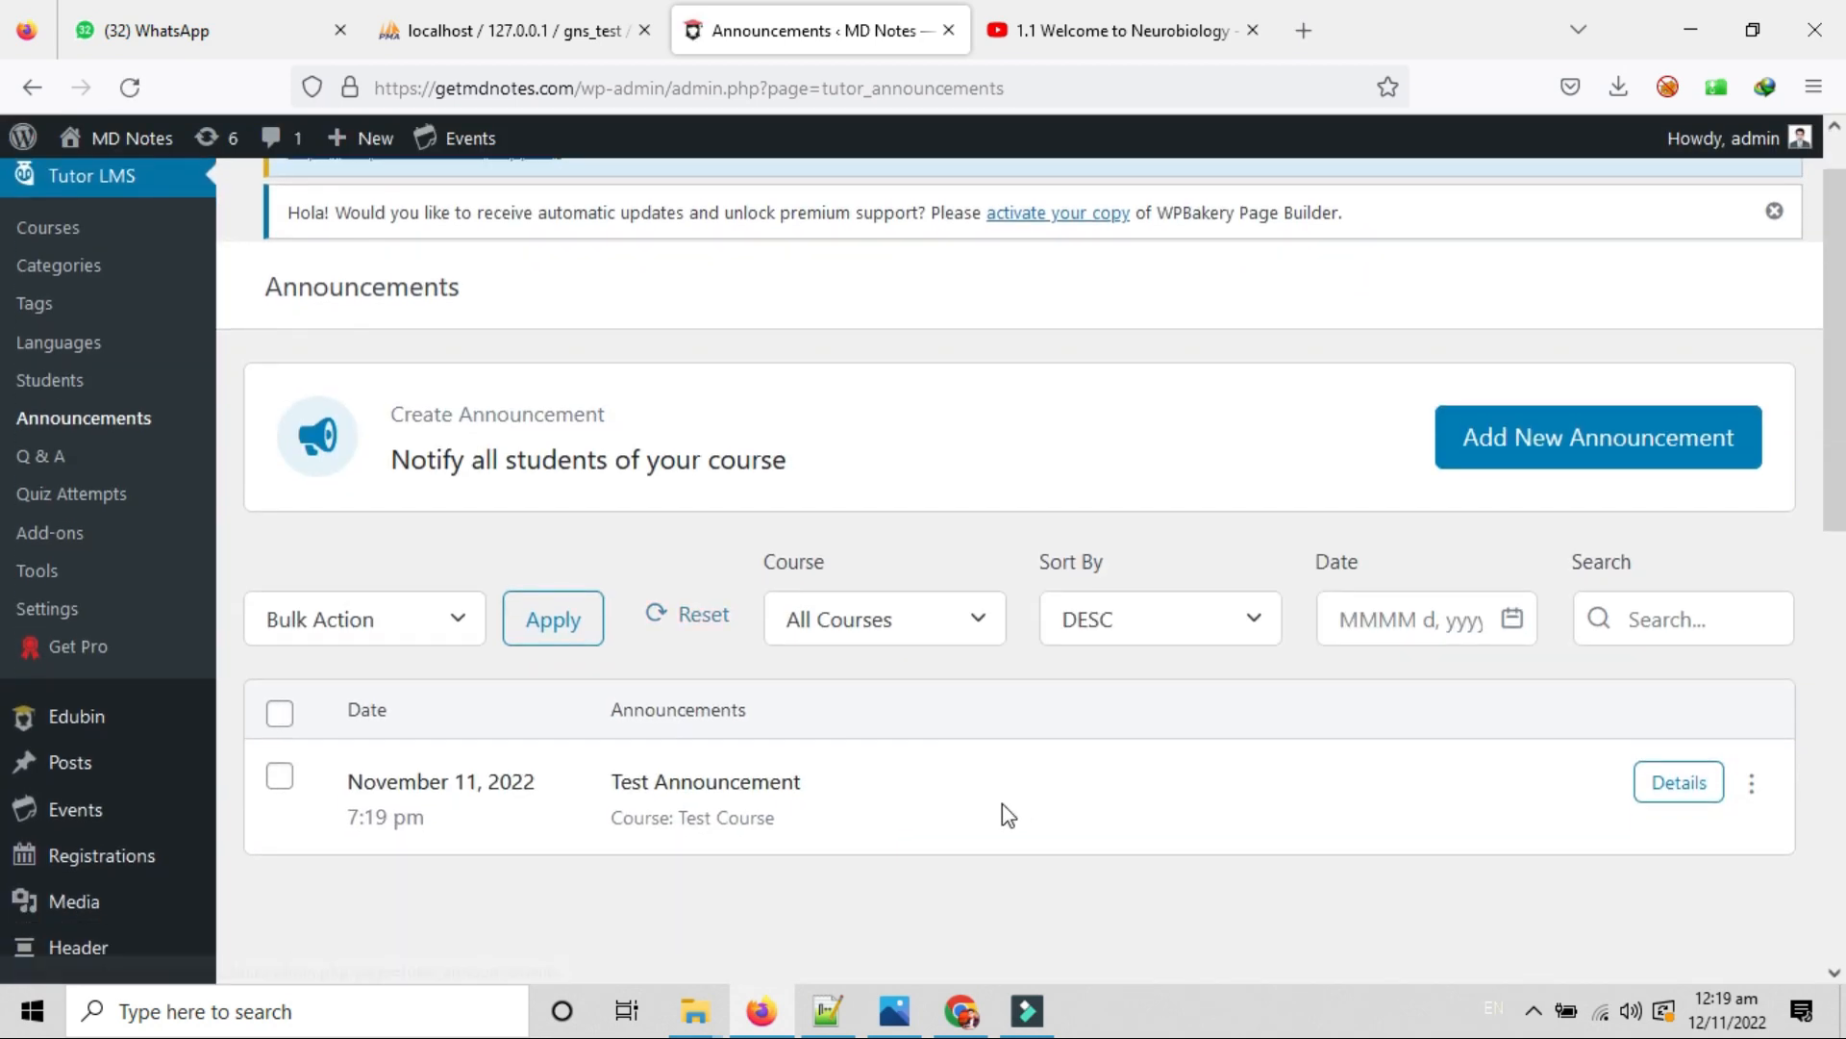
Highlight the Test Course name in the new Test Announcement row.
drag(681, 817, 819, 833)
scroll(830, 827, up, 1)
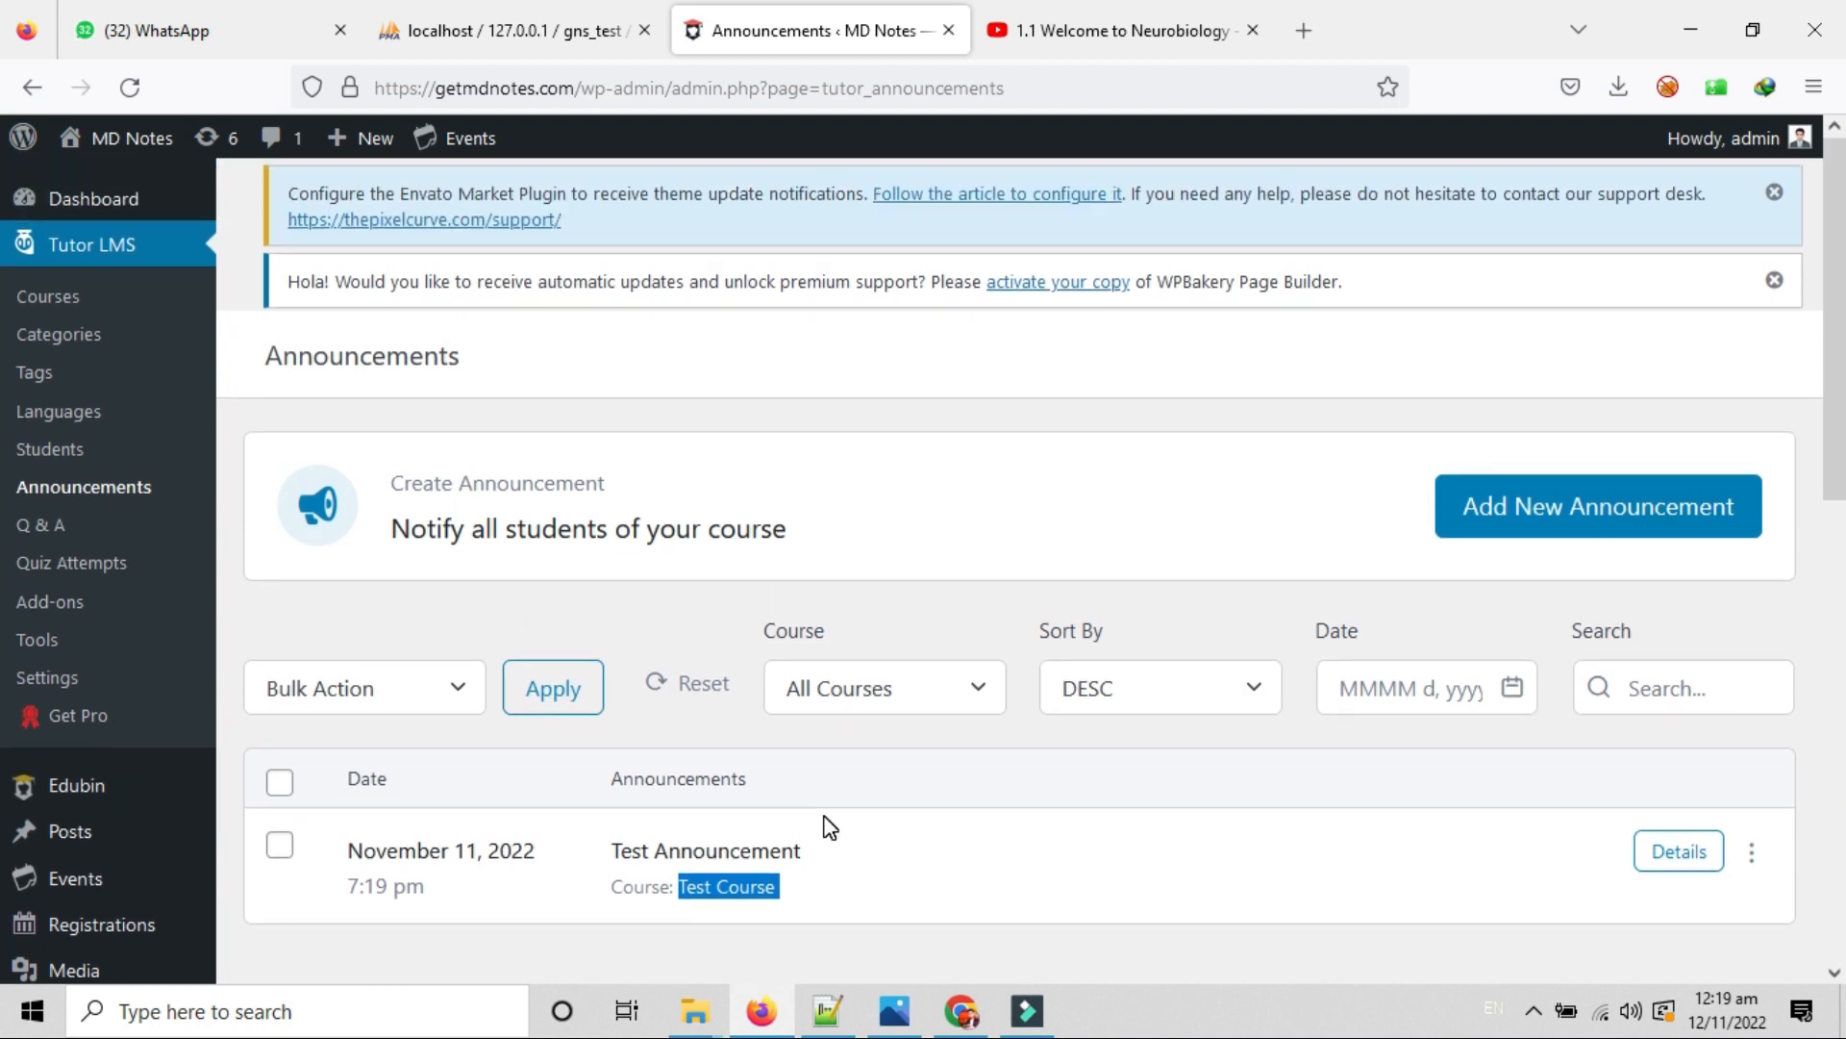
scroll(829, 827, down, 1)
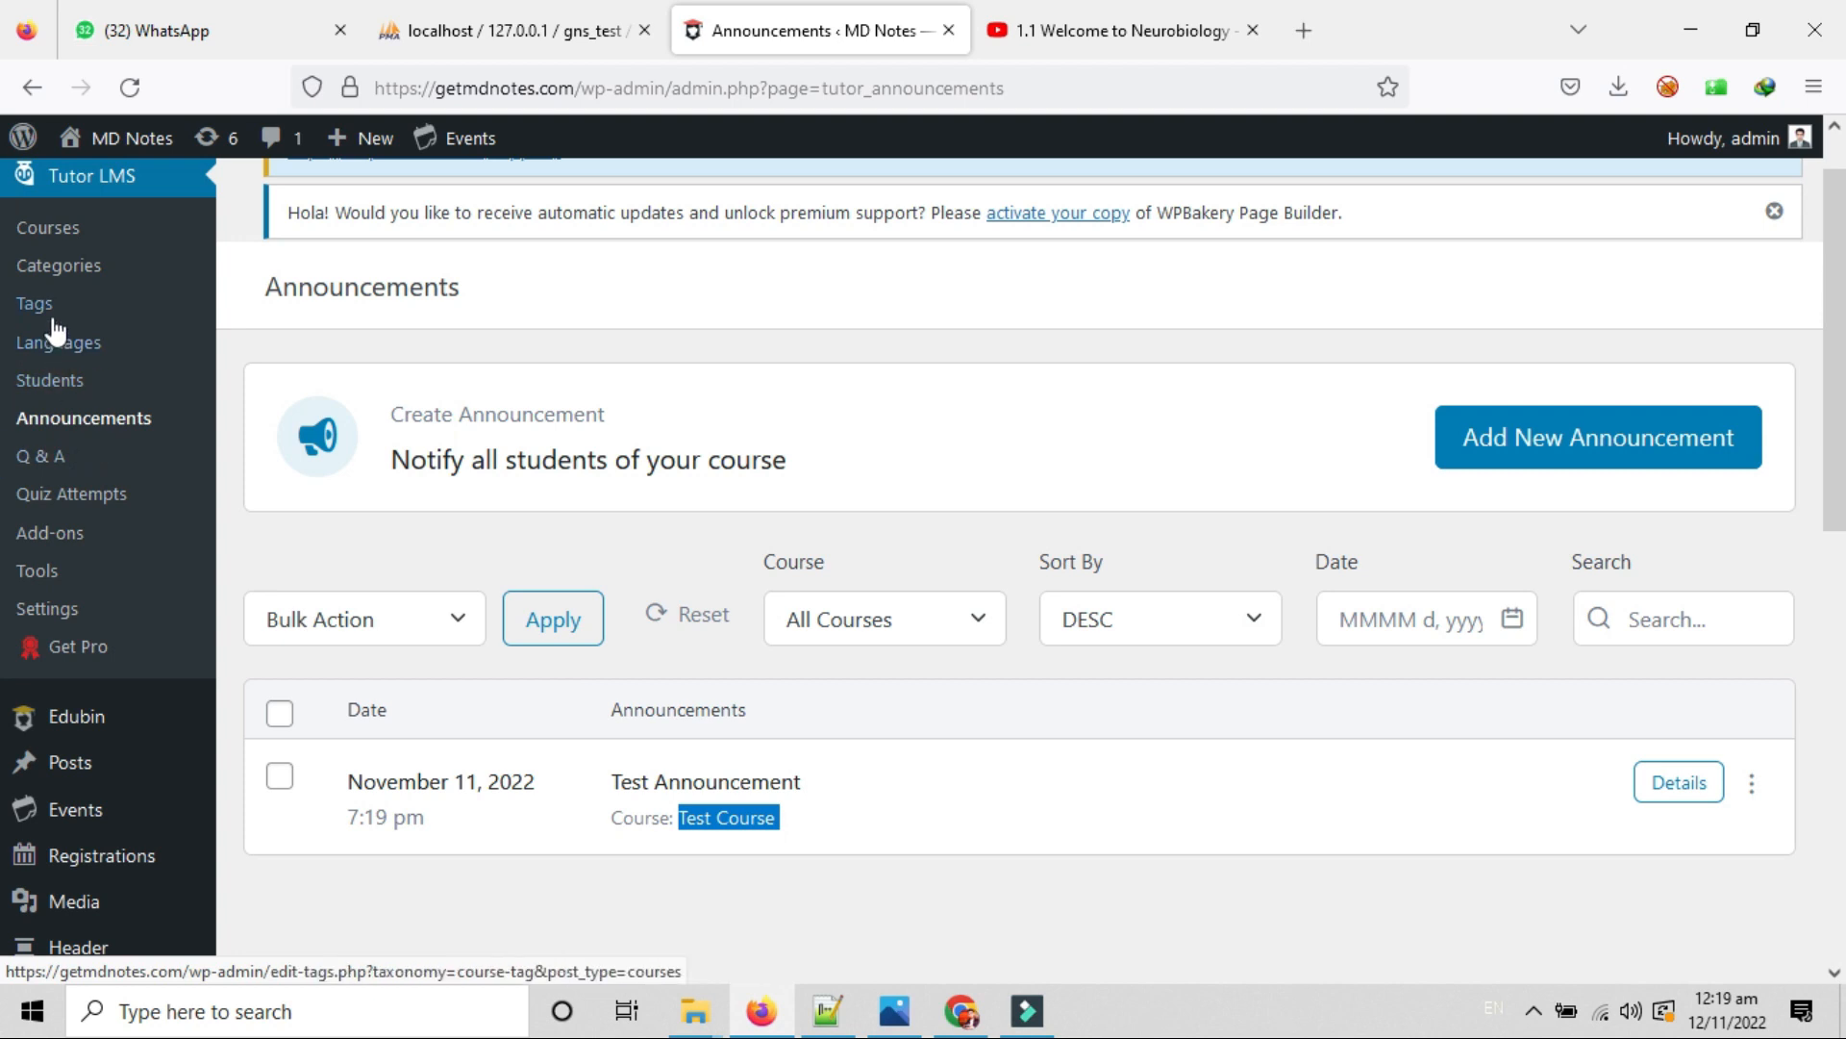
Review the empty Question & Answer page and its Course filter, then go to Quiz Attempts.
click(38, 460)
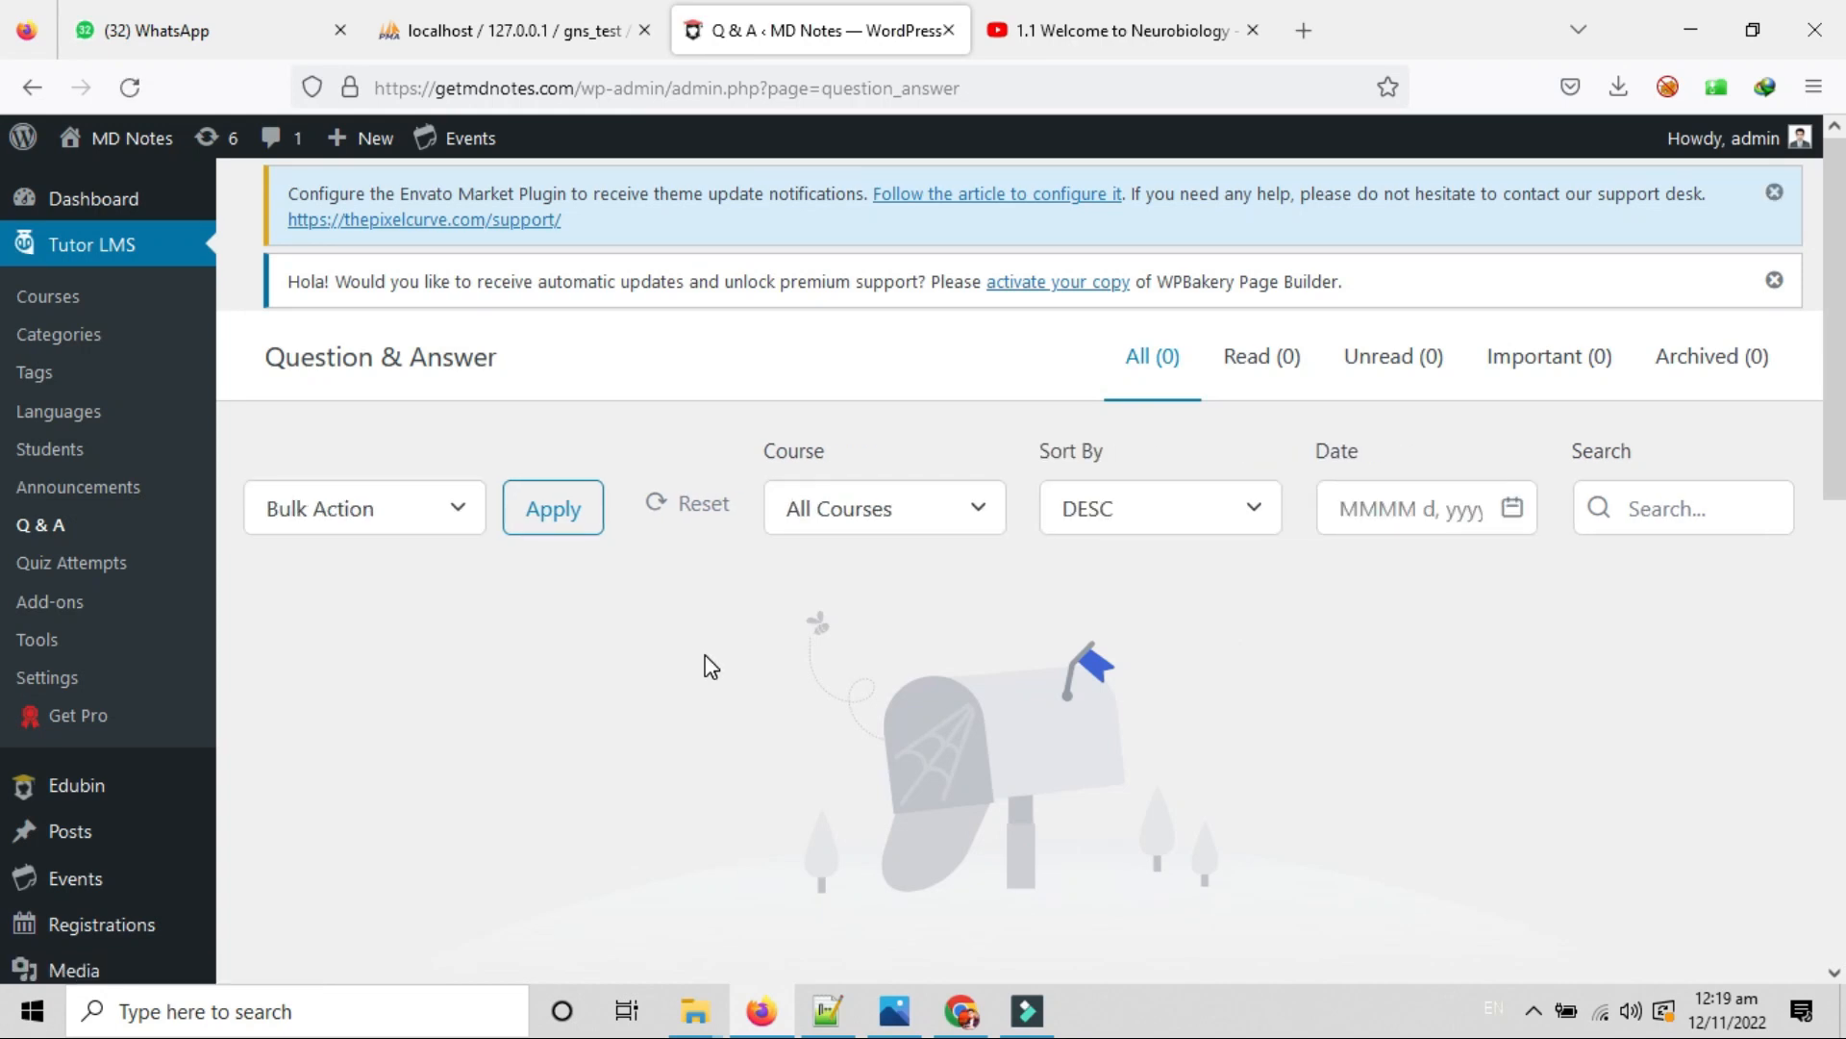
scroll(705, 657, down, 1)
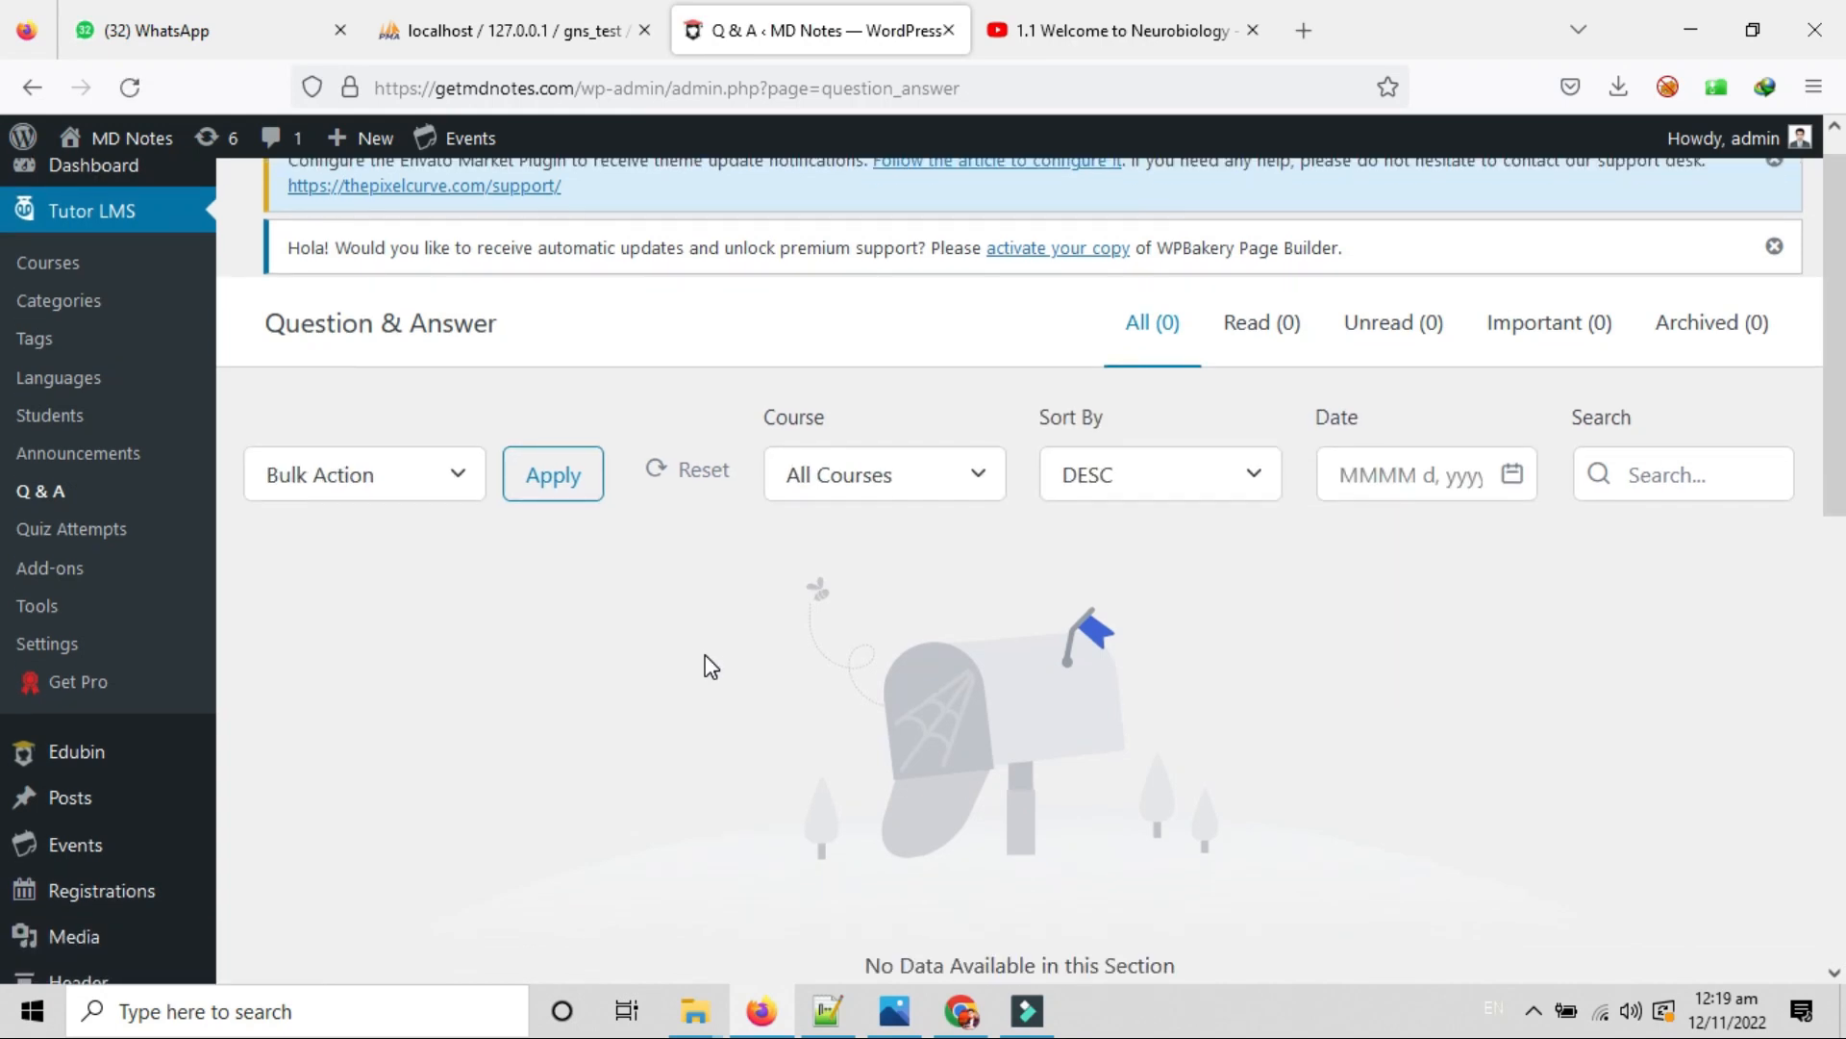
scroll(707, 658, down, 5)
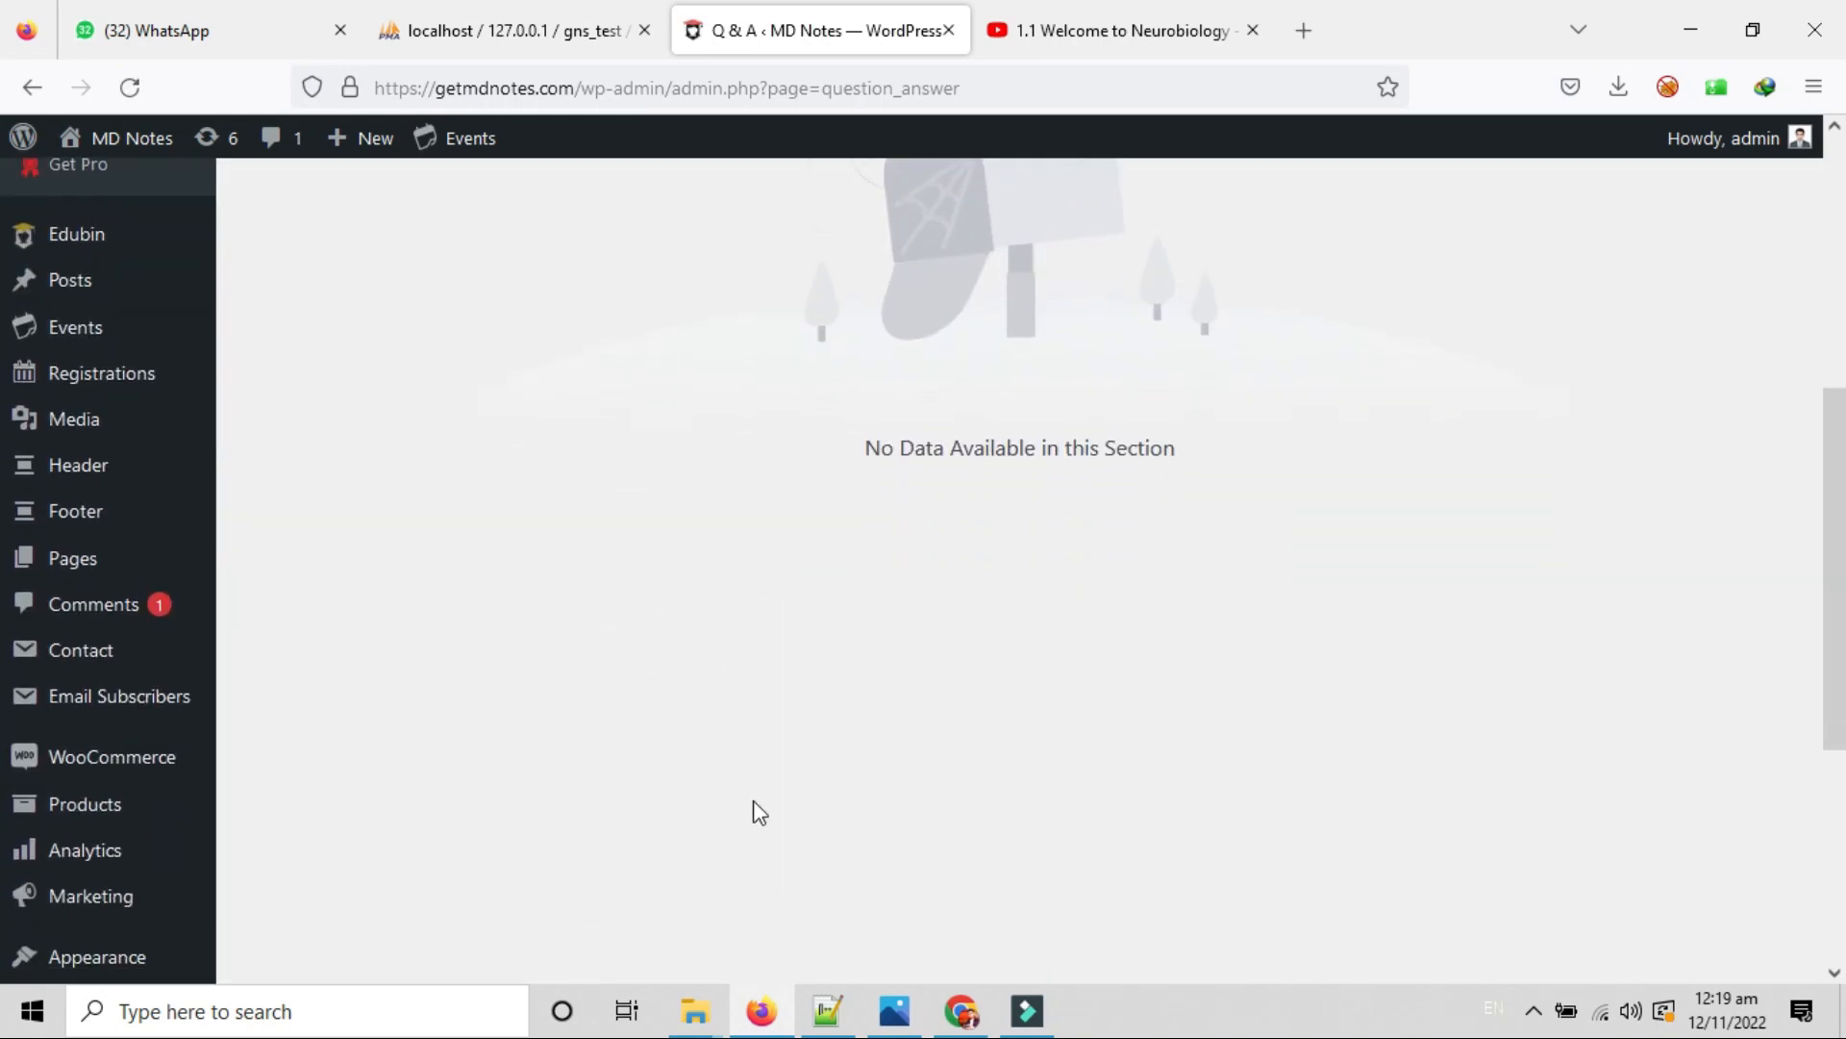
scroll(666, 466, down, 3)
scroll(667, 465, up, 6)
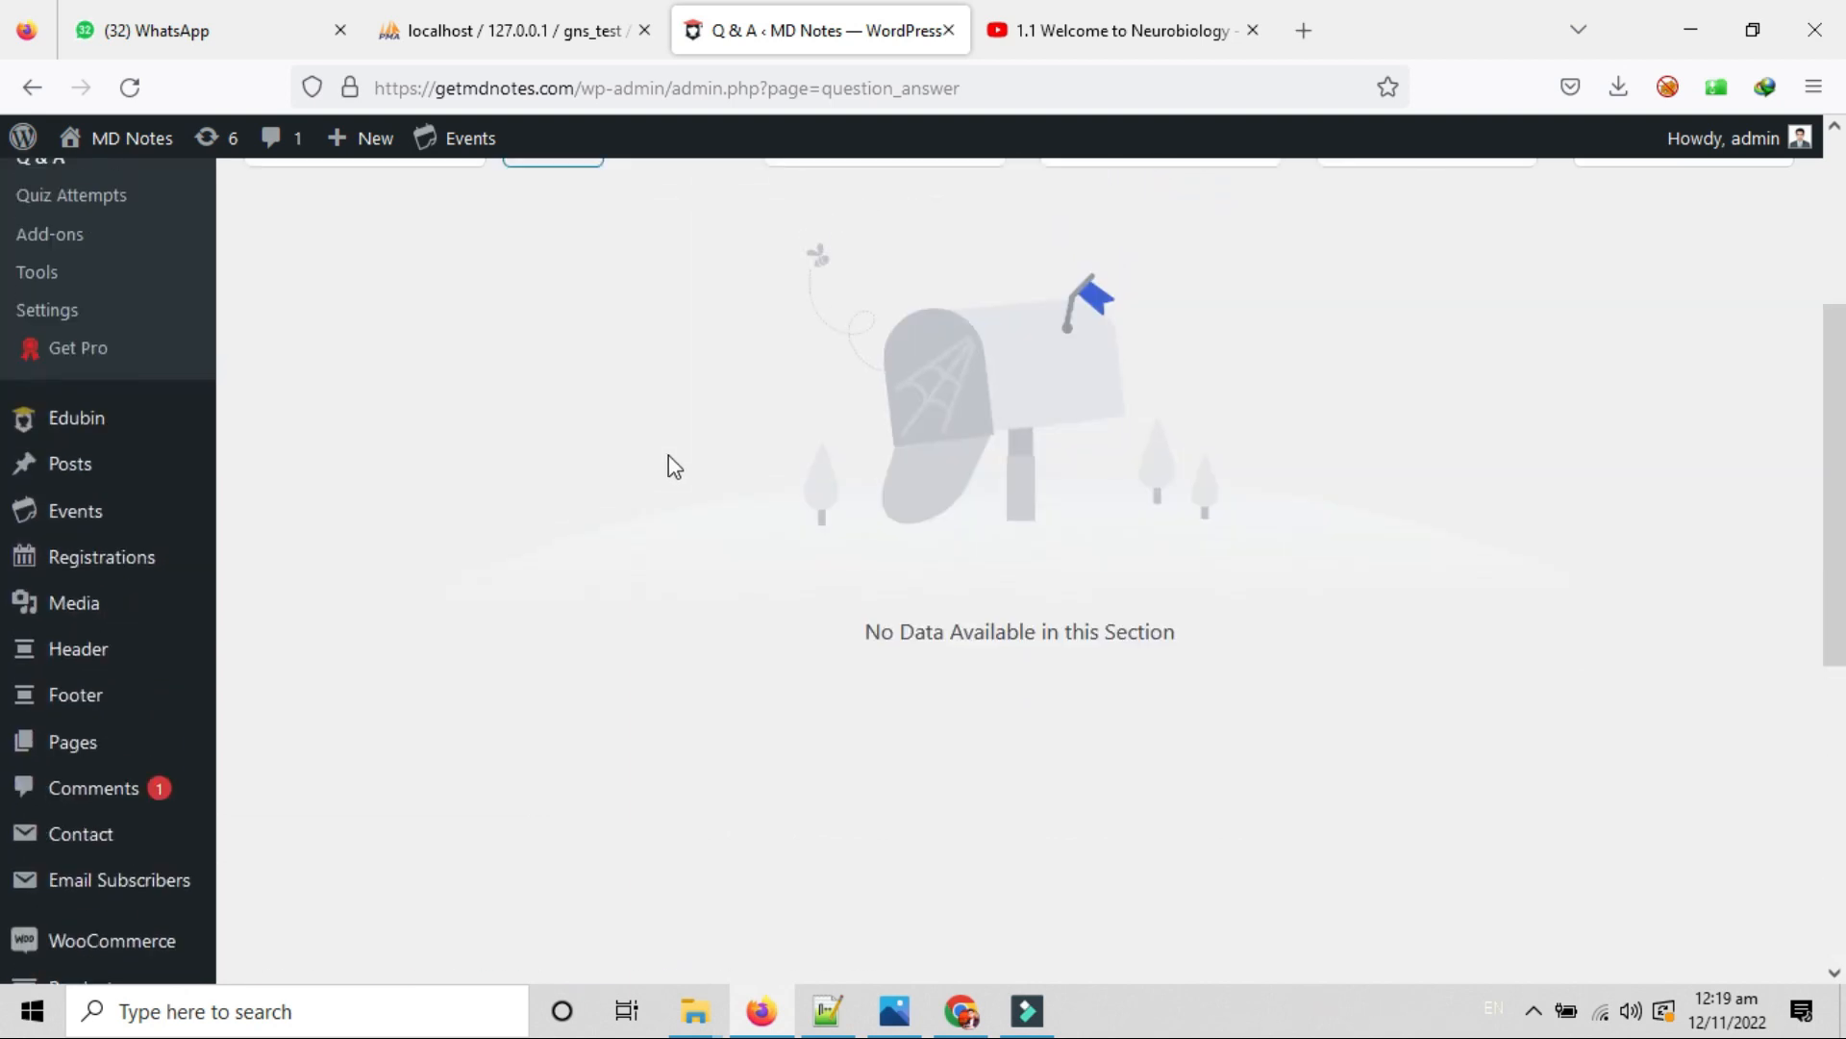
scroll(735, 615, up, 3)
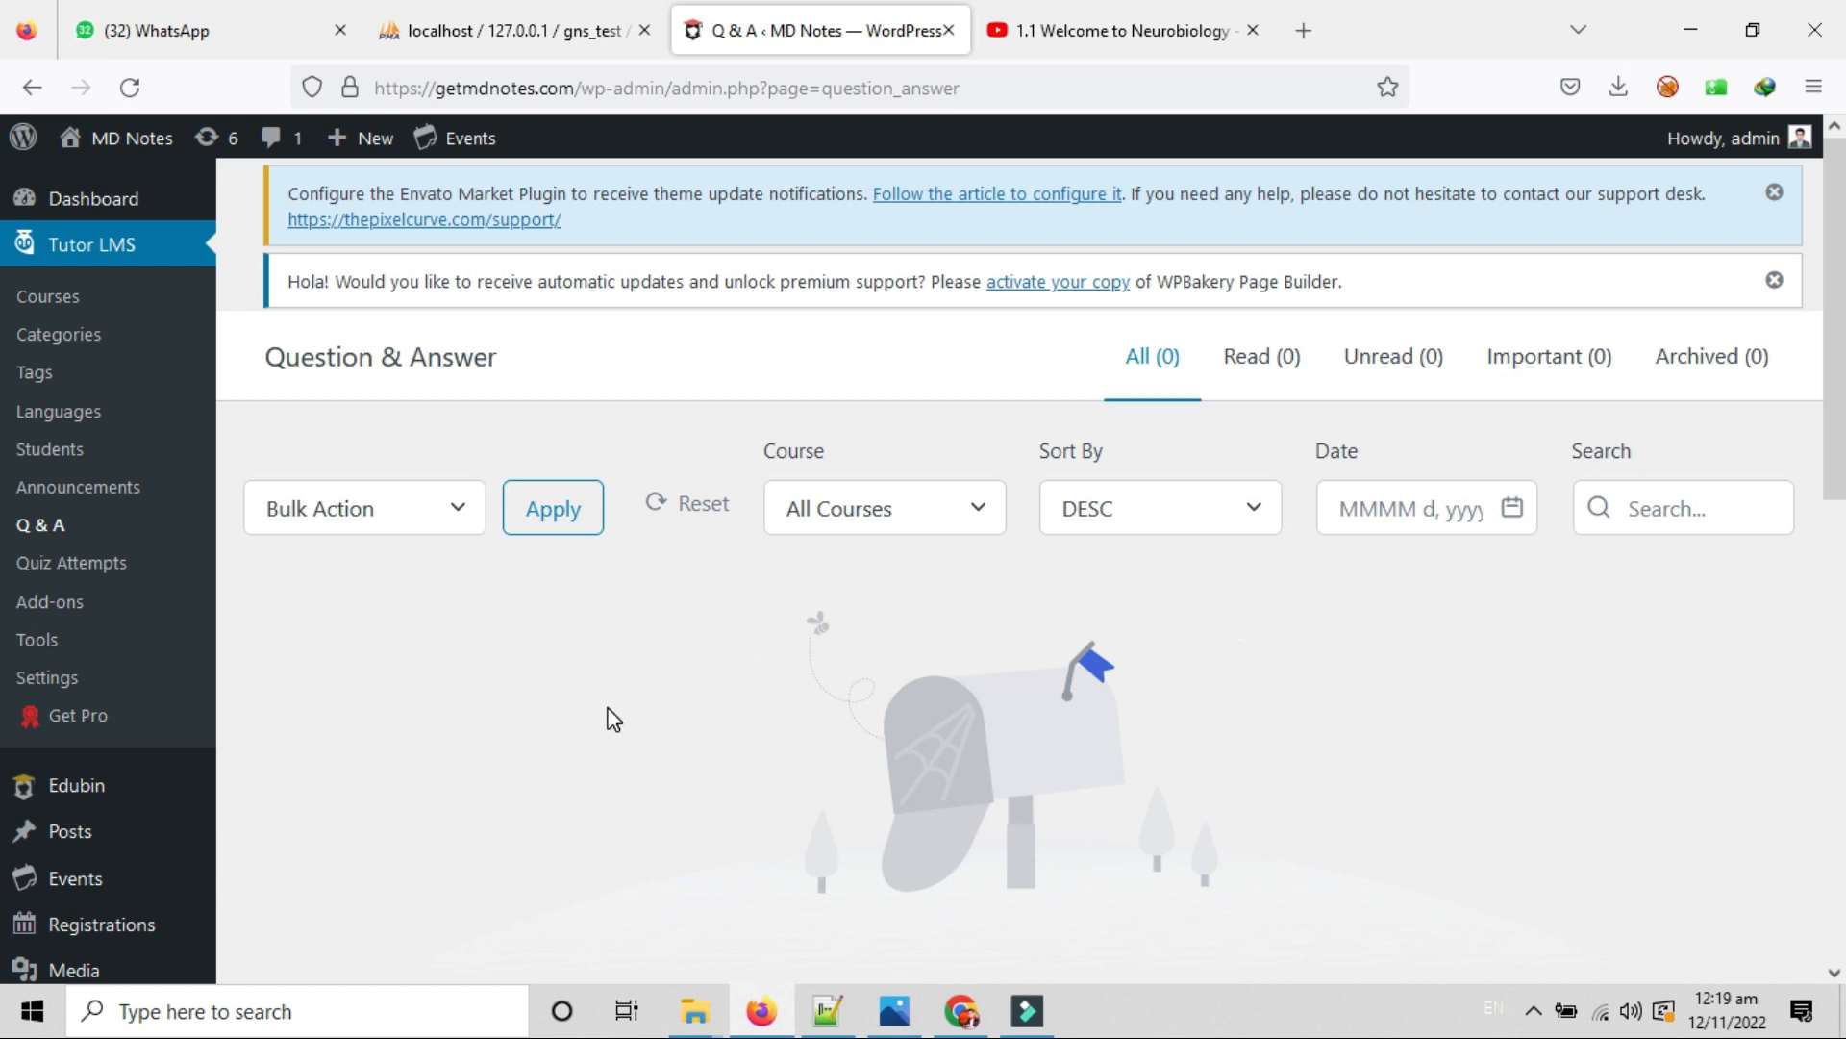
click(899, 507)
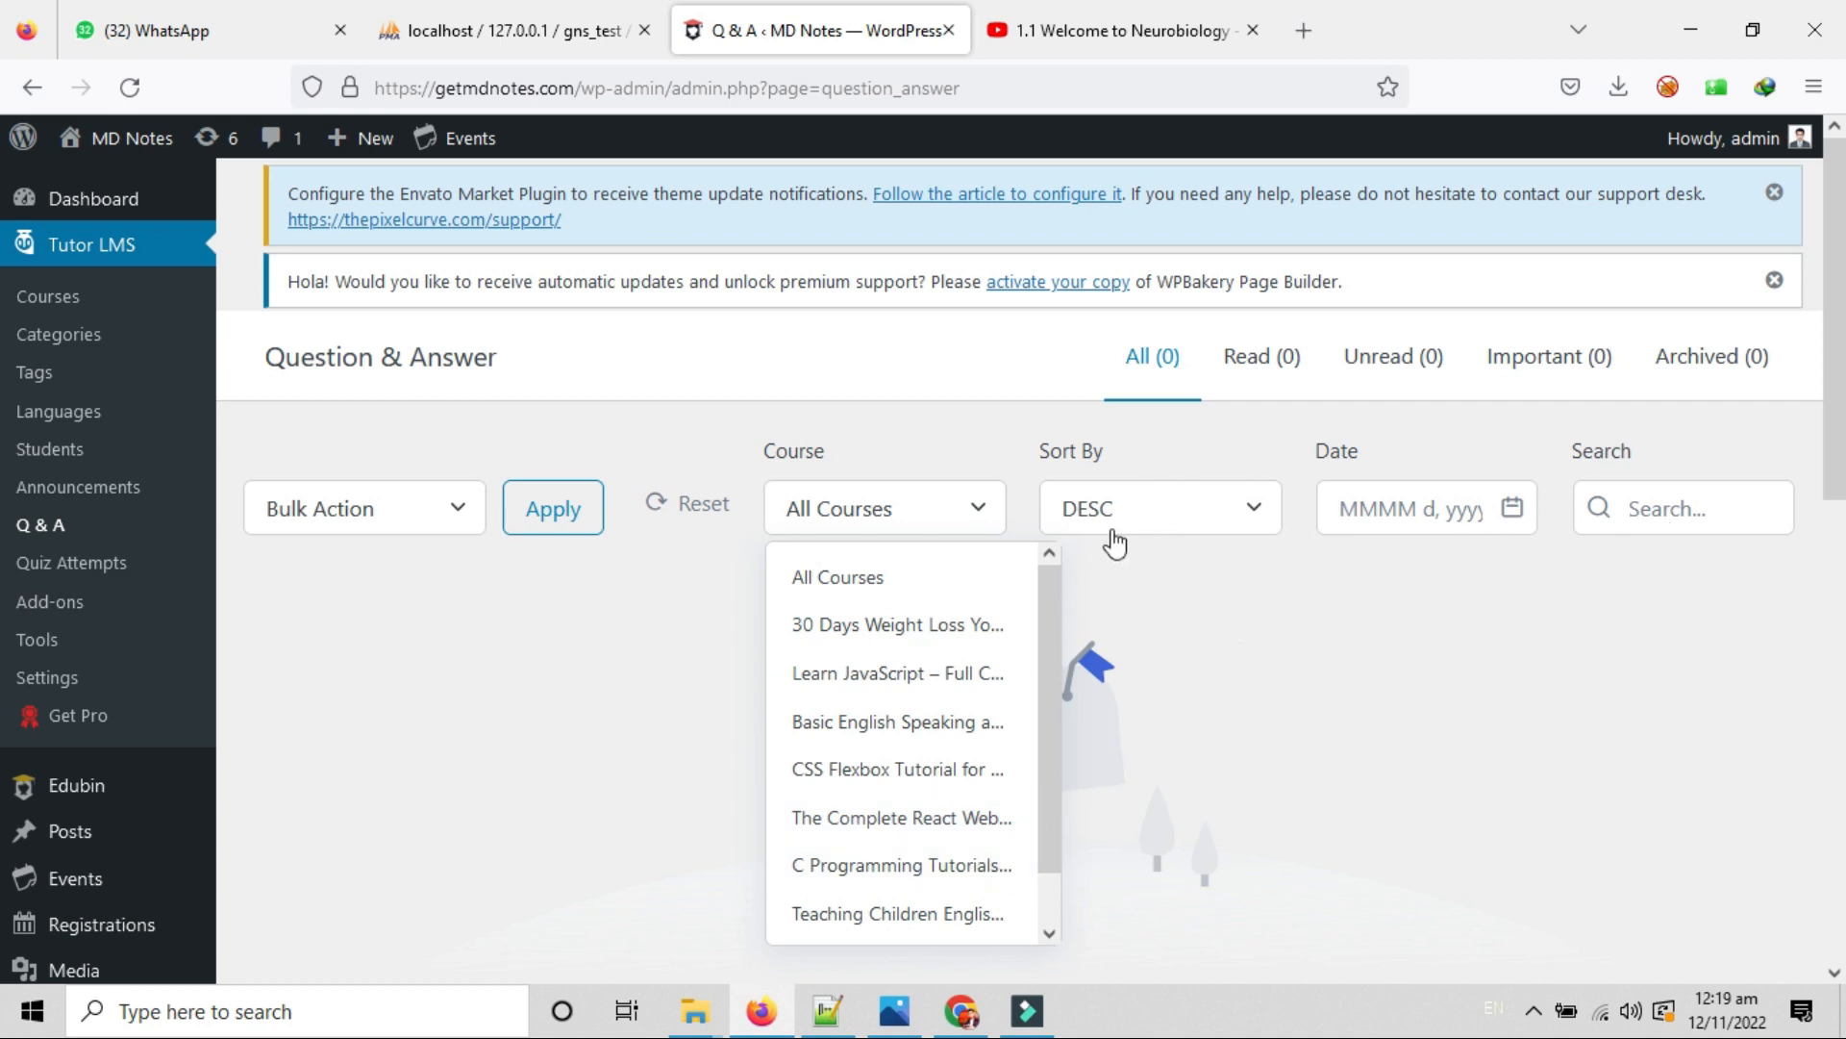
click(370, 660)
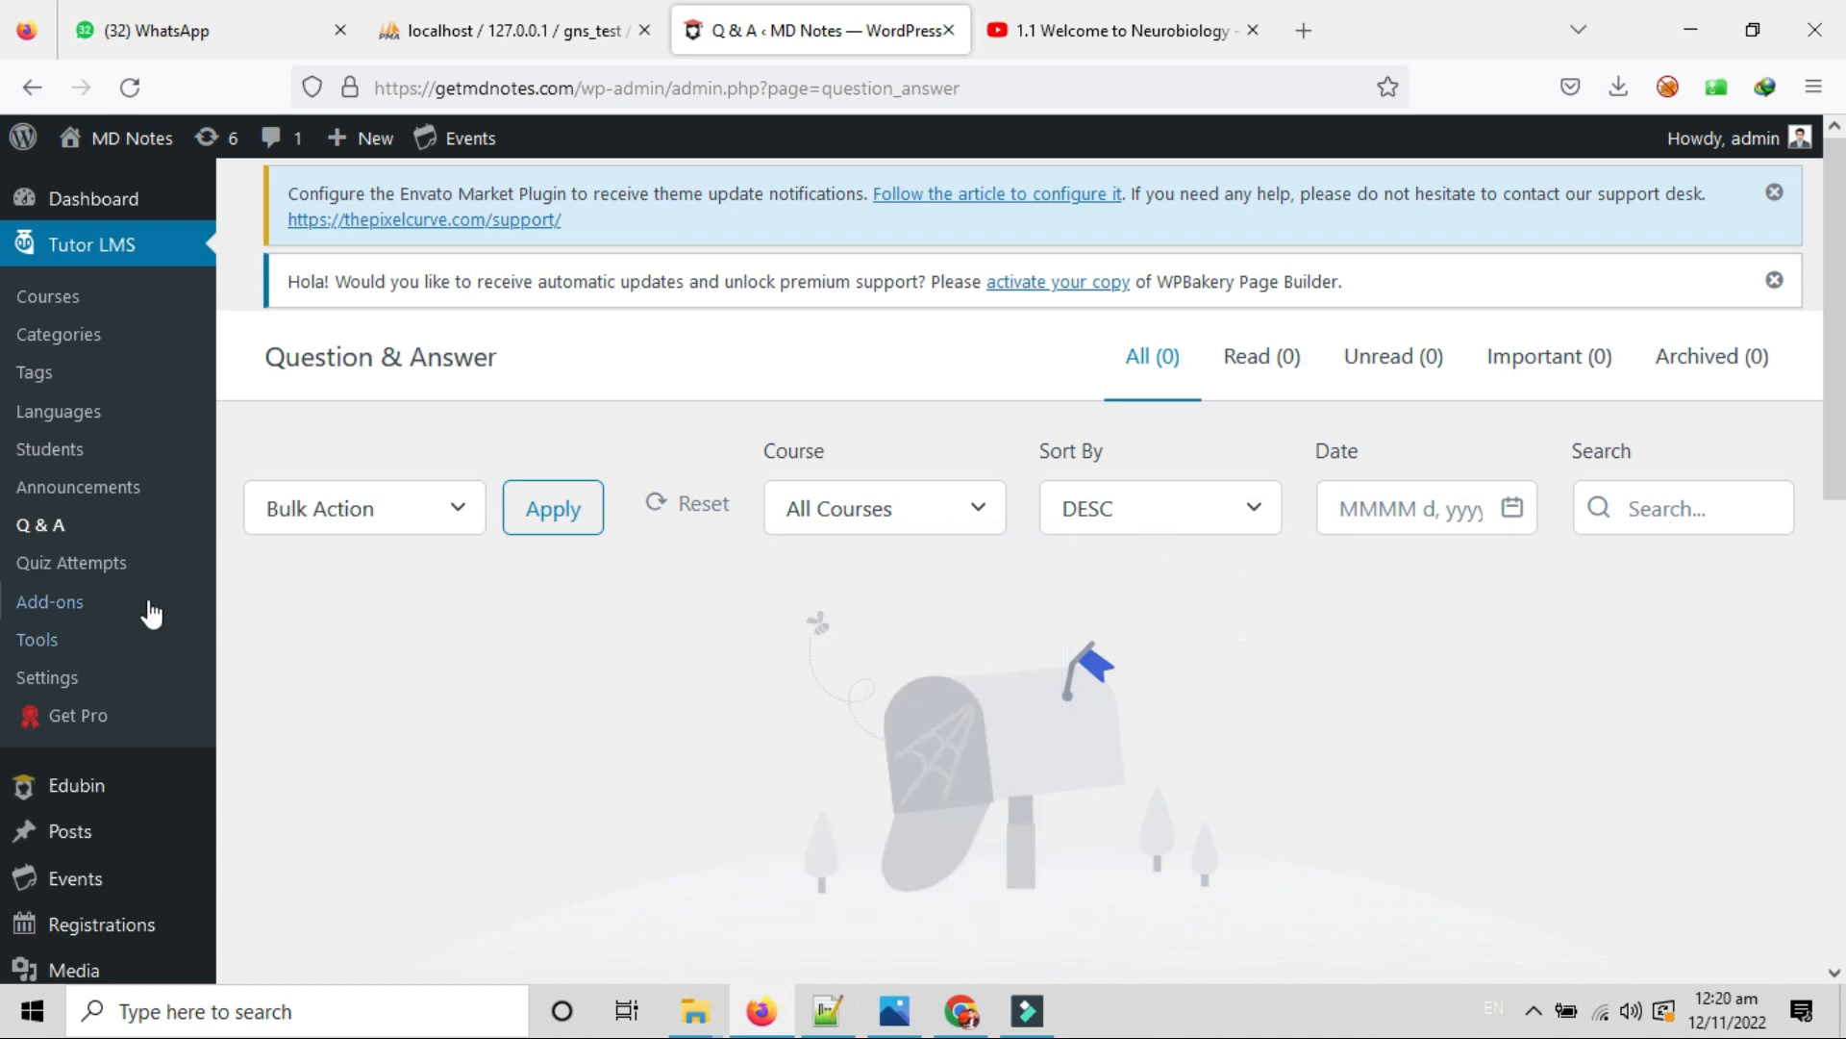
click(131, 571)
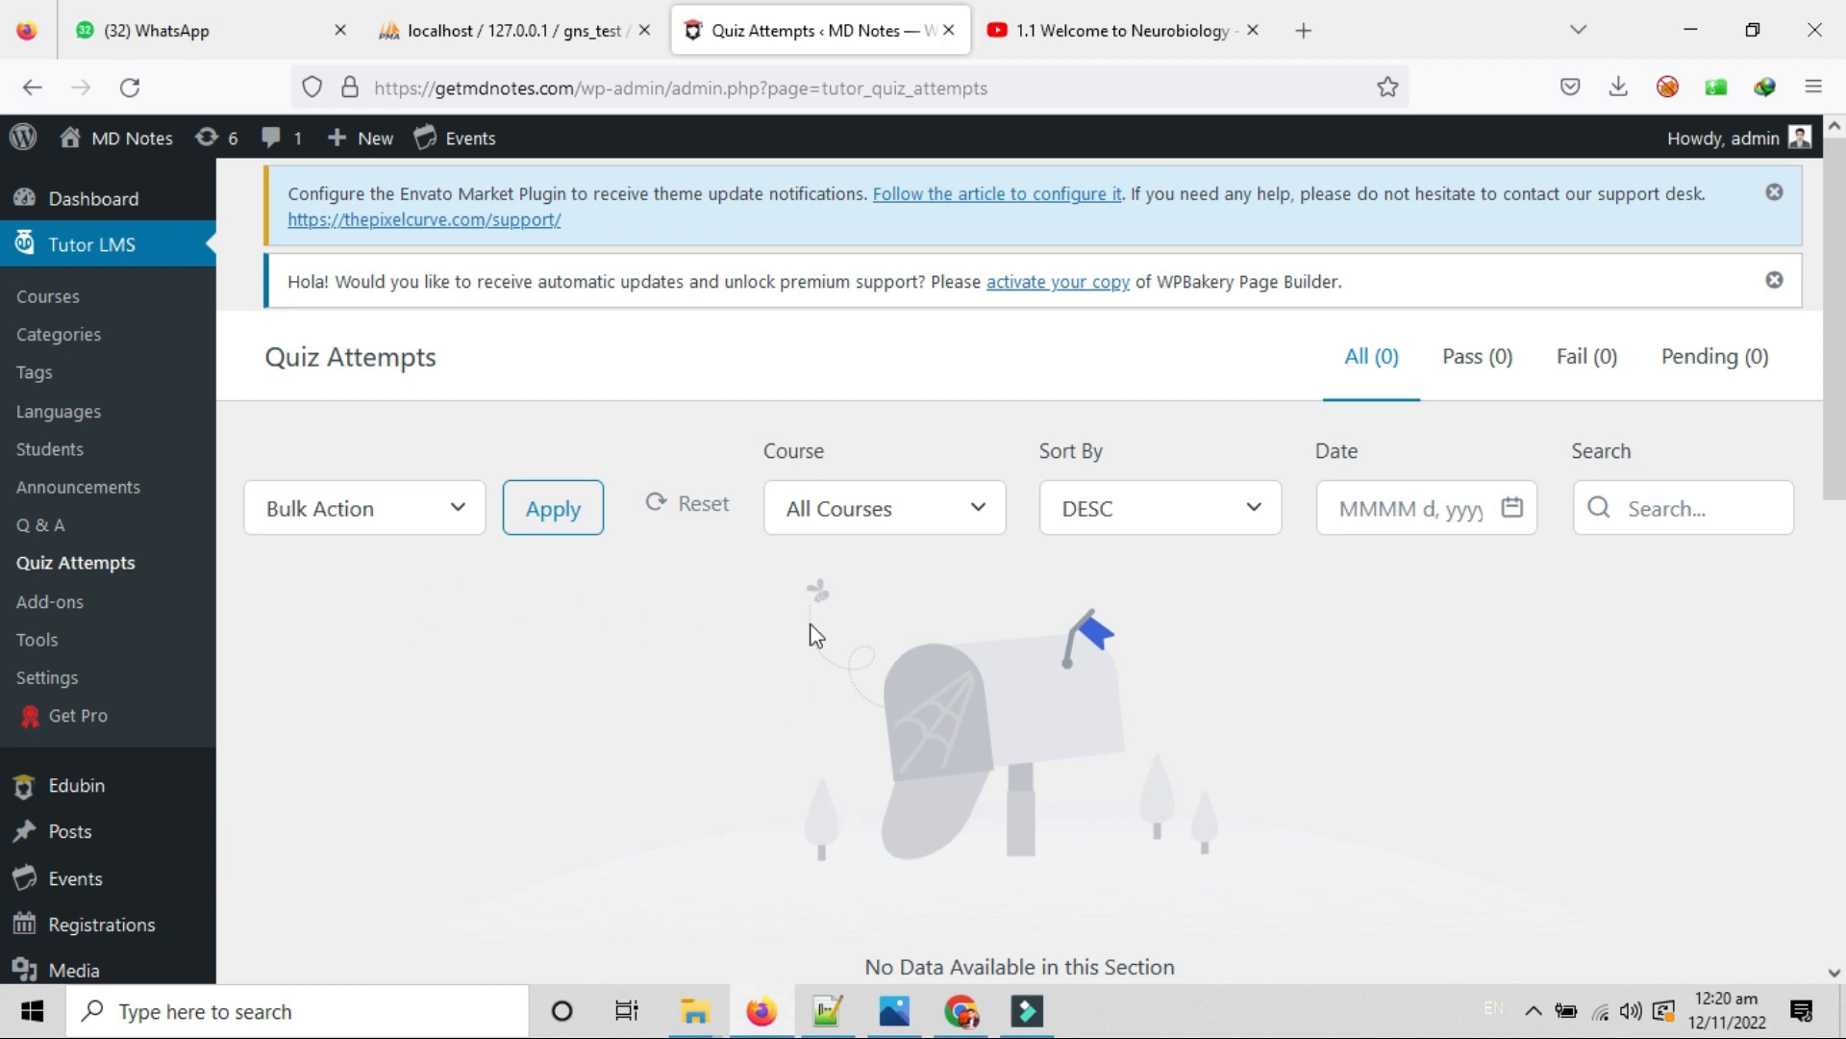
click(898, 521)
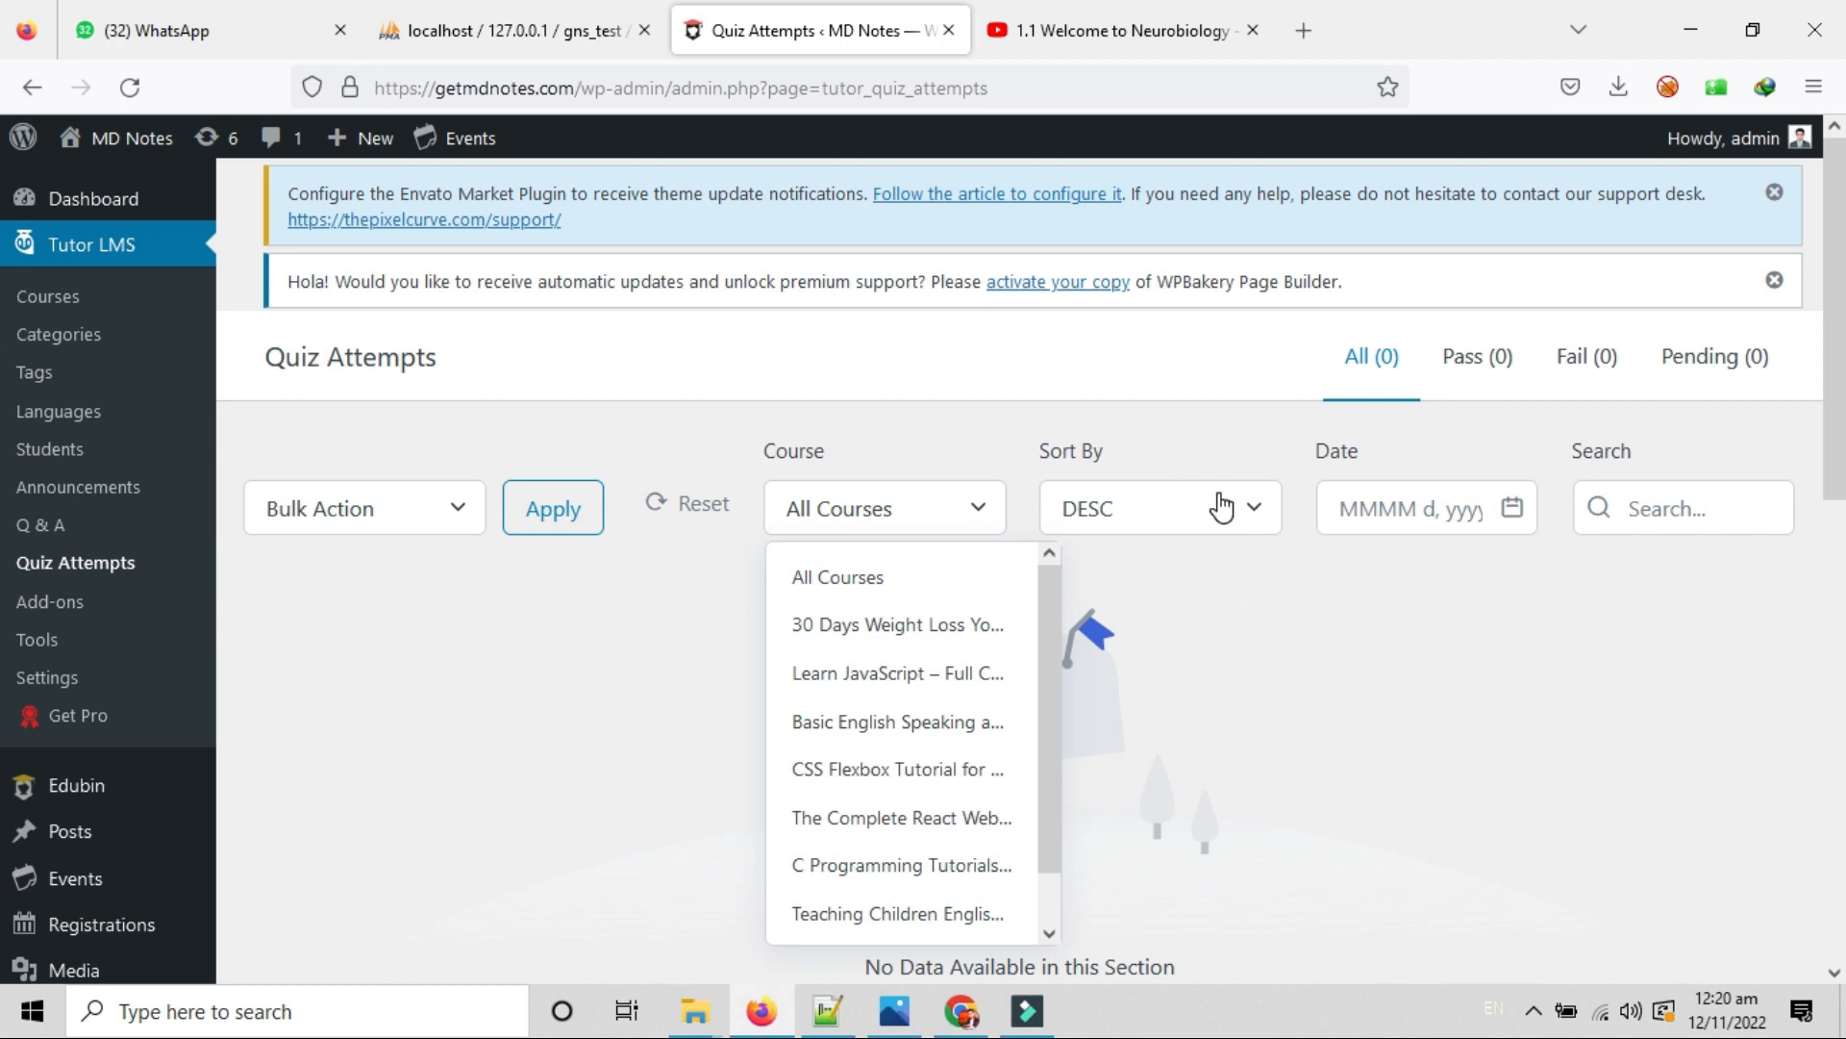
click(1377, 650)
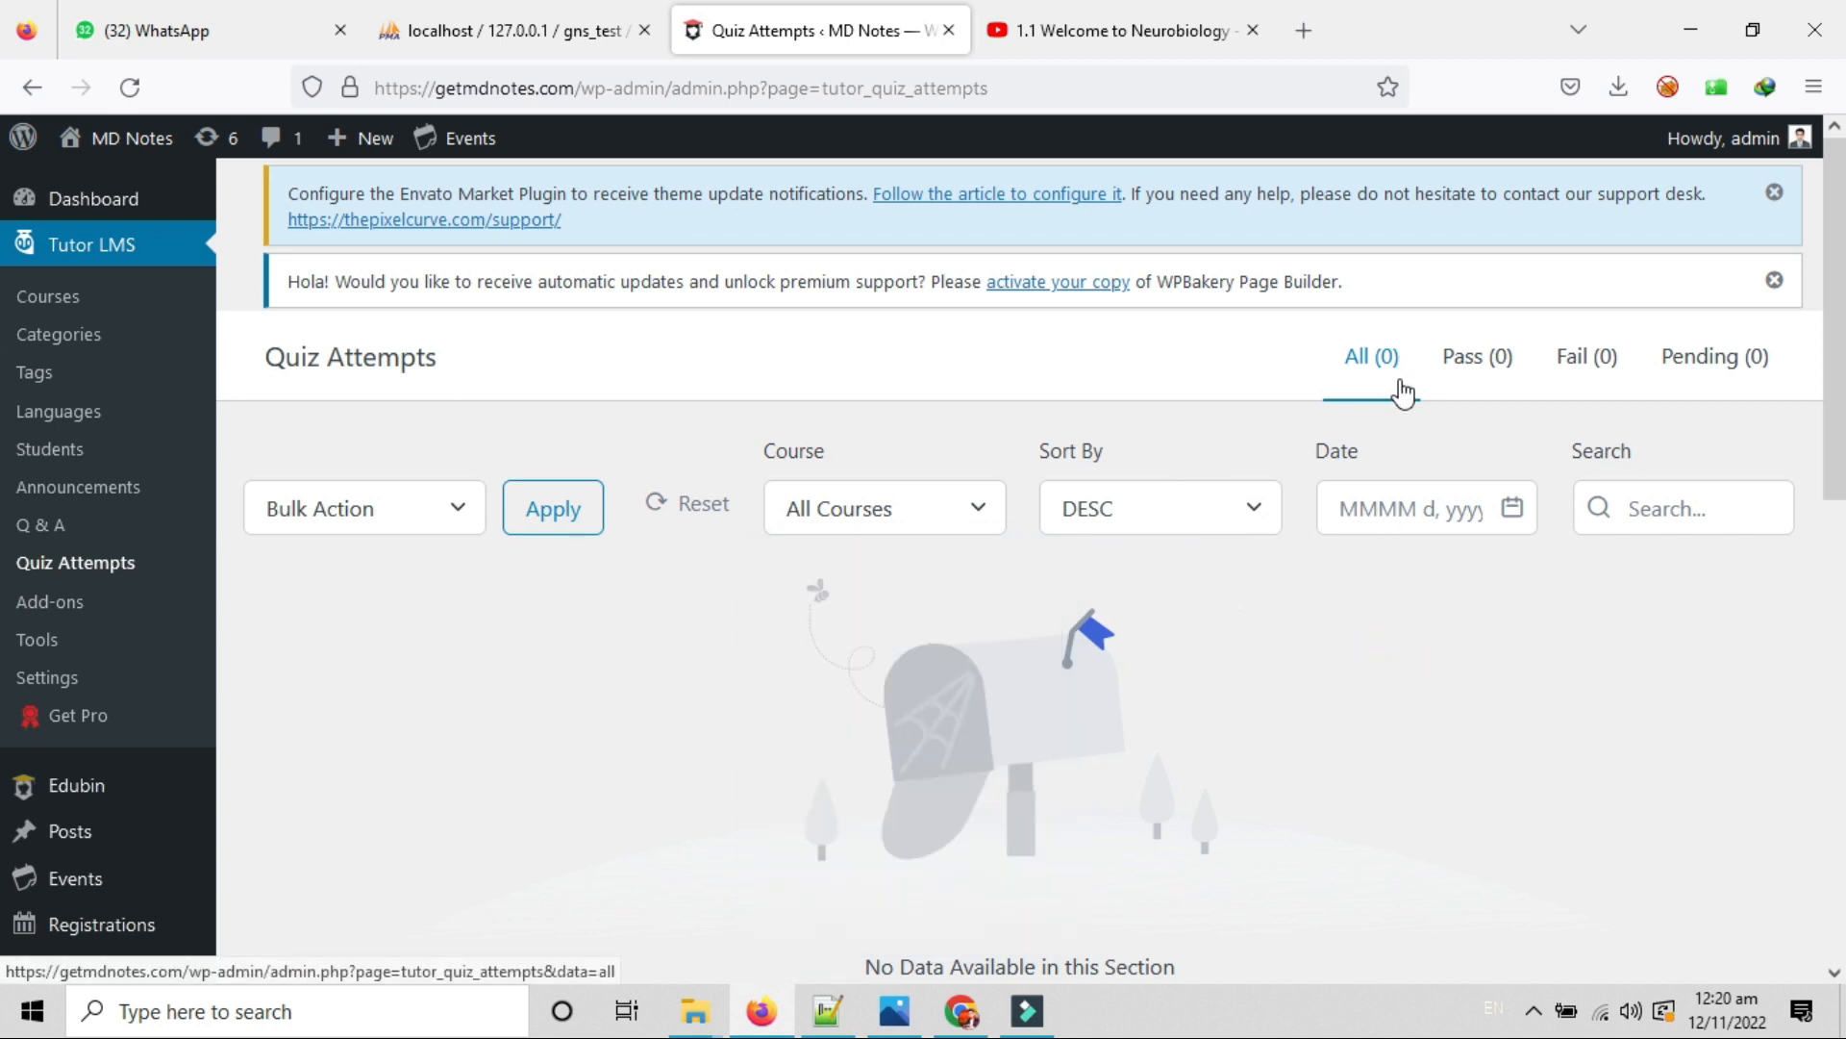